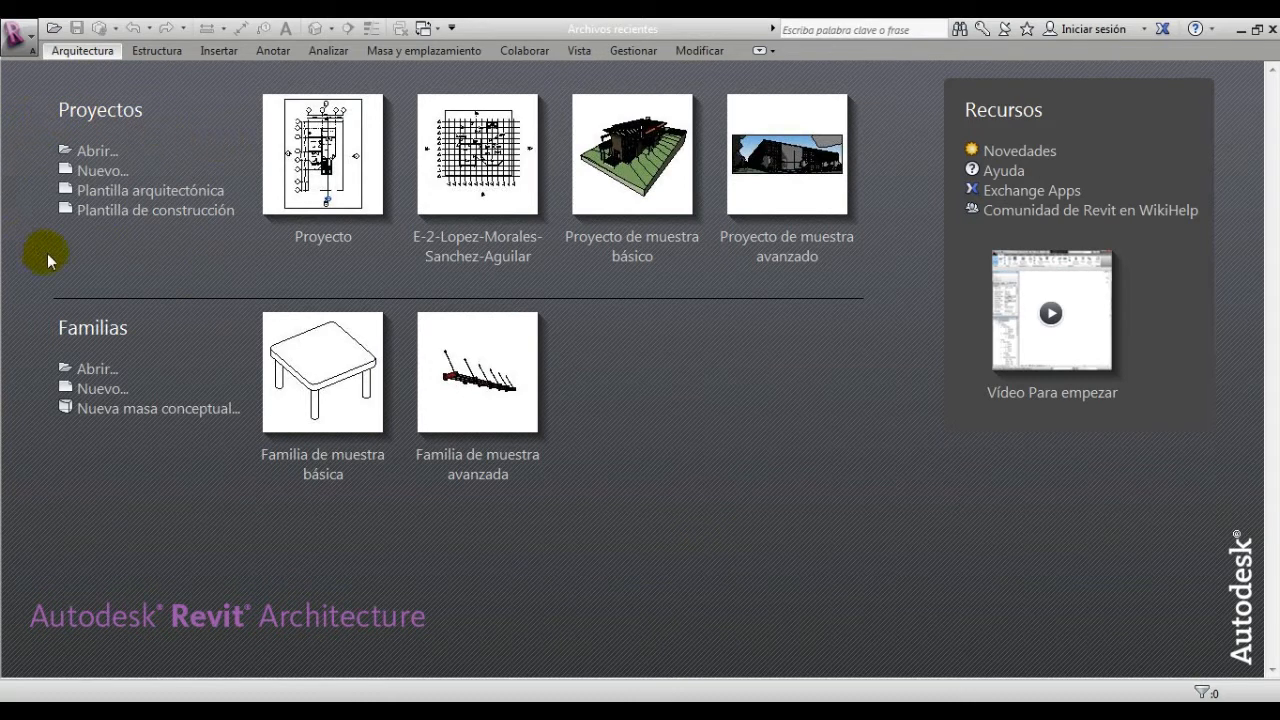
Step: Create a new family from the "Tamaño nuevo métrico" template in the "Bloques de título" folder
click(108, 389)
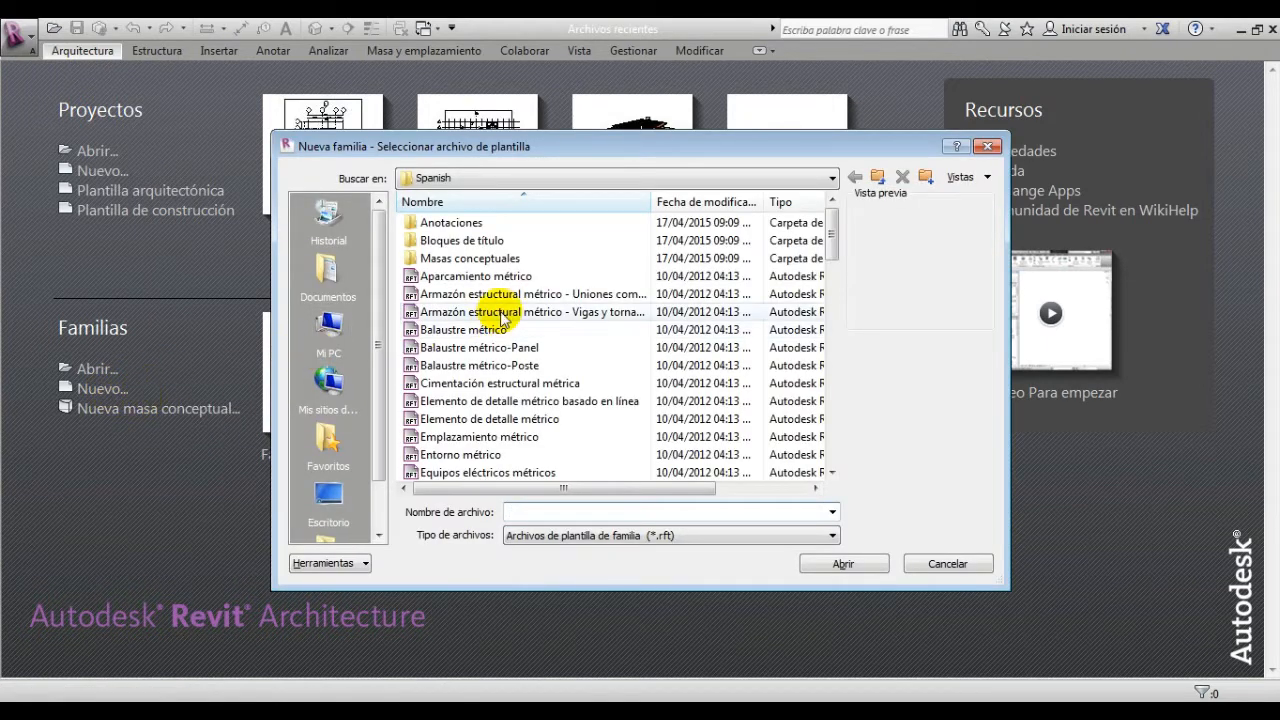
click(484, 406)
scroll(486, 409, down, 7)
scroll(484, 406, up, 7)
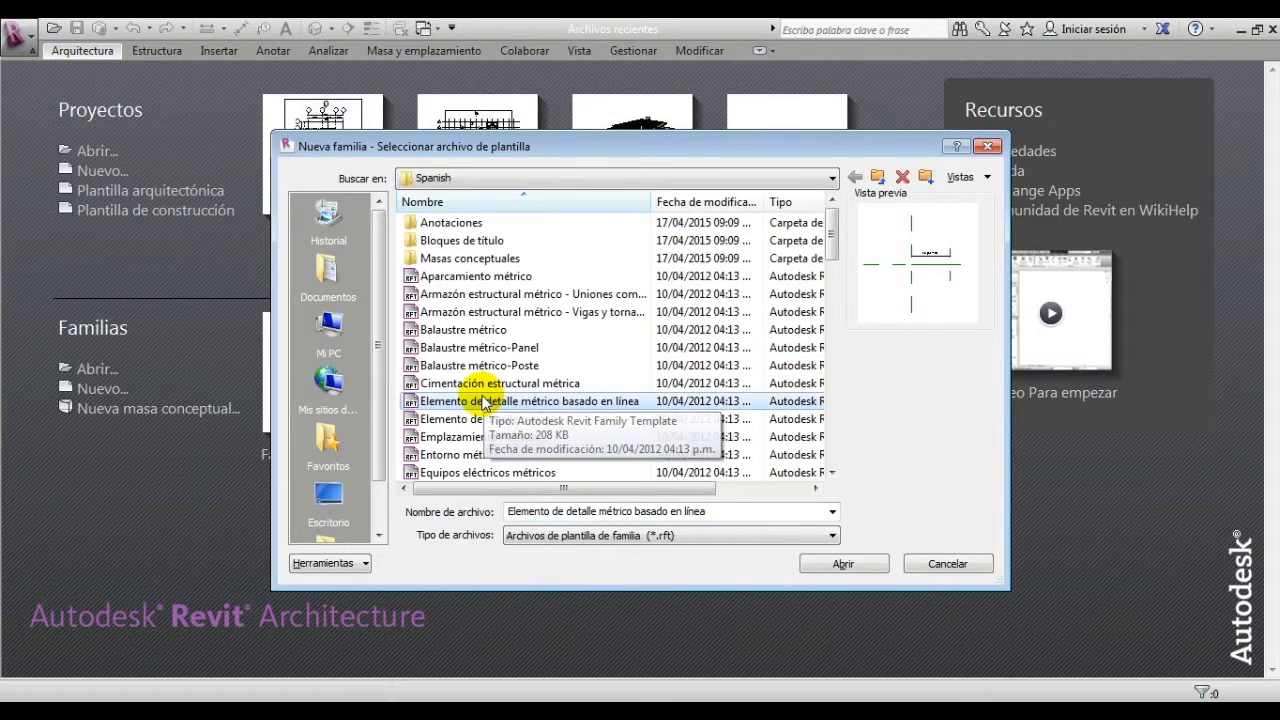
double_click(479, 243)
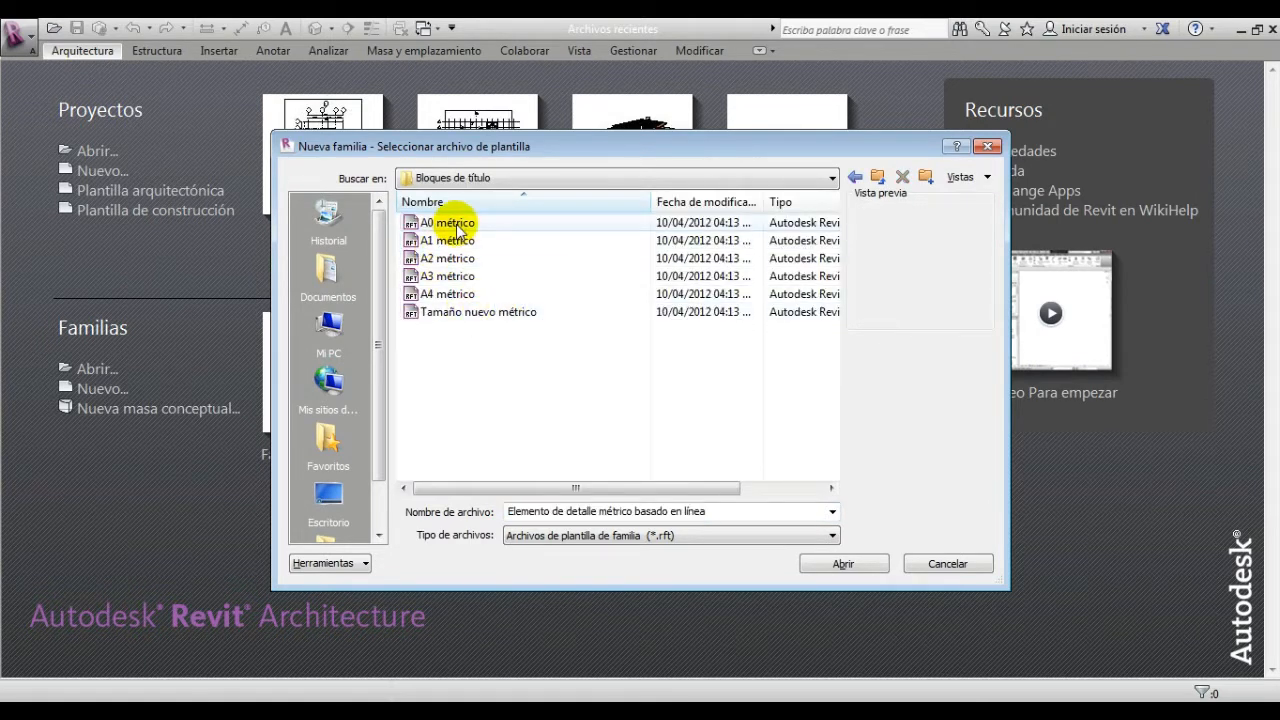
click(474, 314)
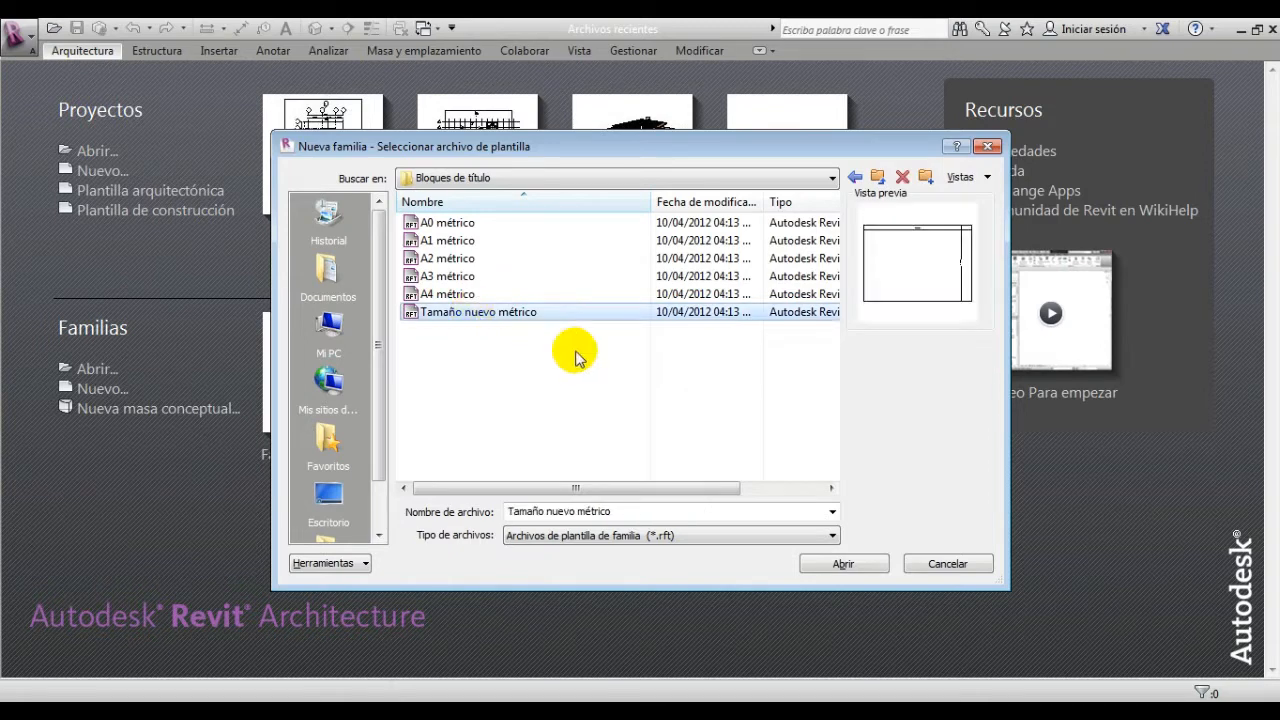
click(864, 566)
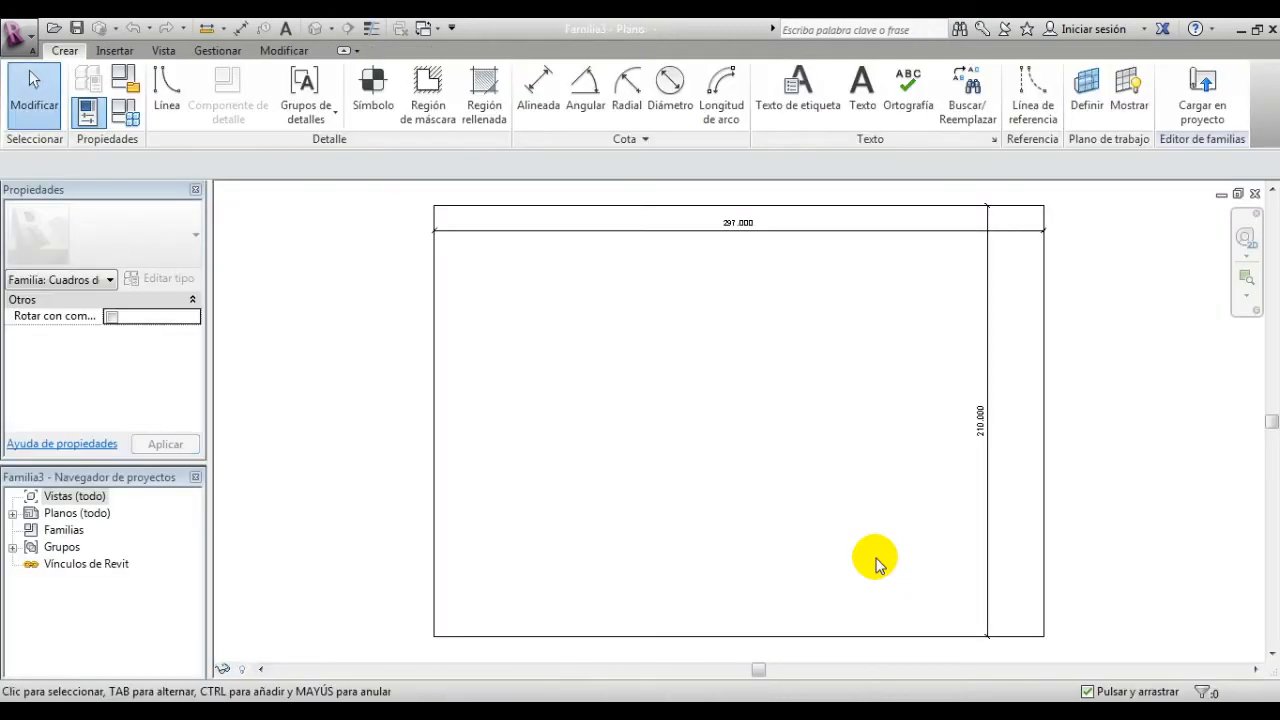
Step: Delete the horizontal and vertical dimensions of the sheet outline
mouse_move(1011, 277)
middle_down()
mouse_move(977, 314)
mouse_move(966, 294)
middle_up()
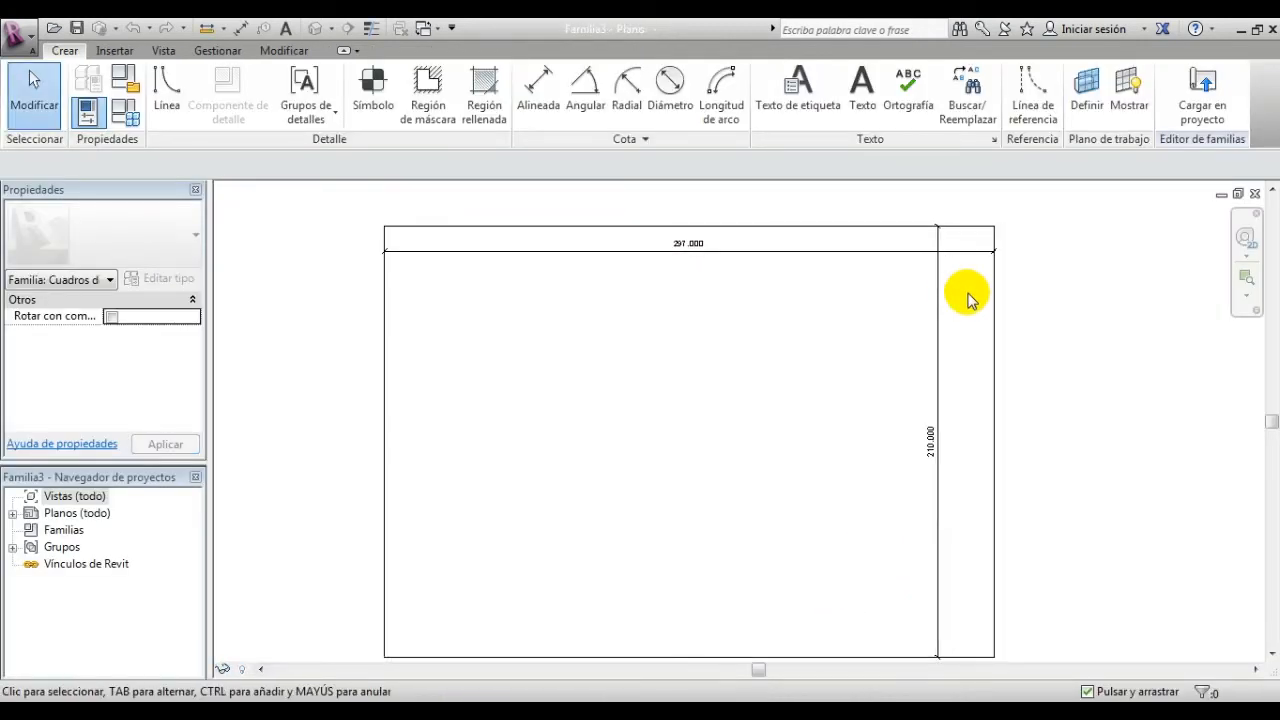
click(716, 249)
scroll(716, 249, up, 4)
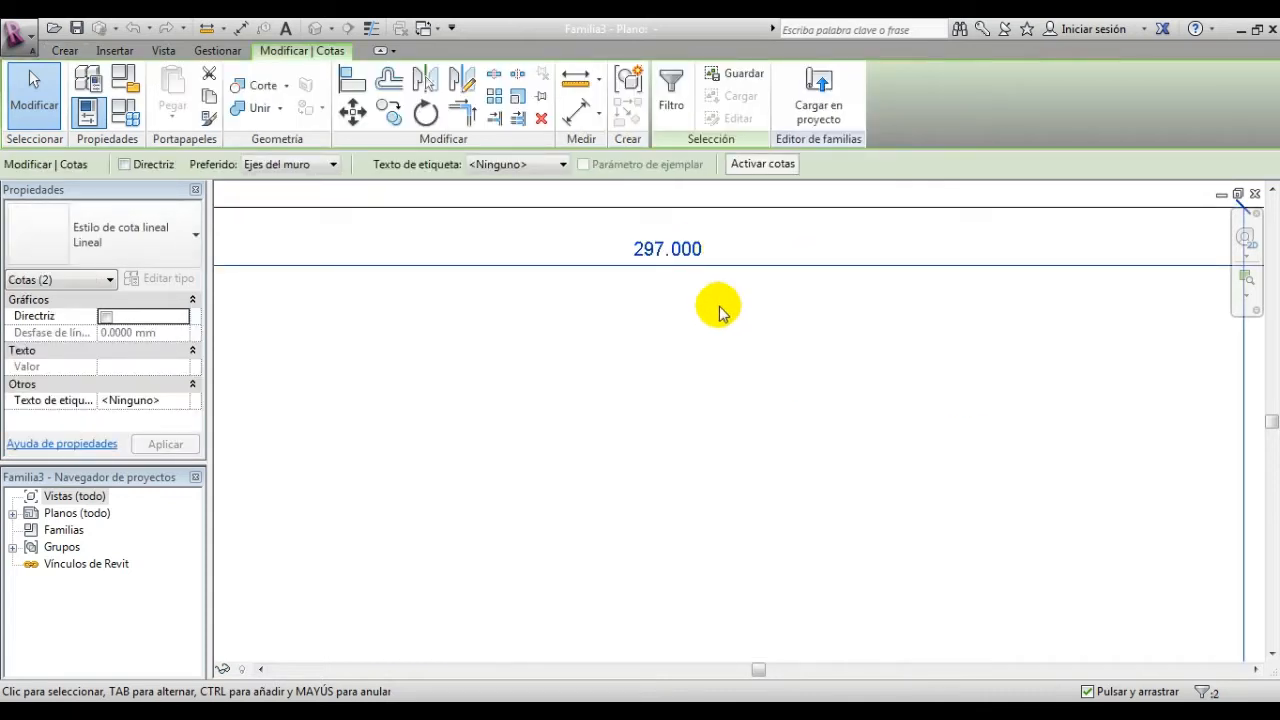
scroll(671, 271, down, 3)
scroll(870, 360, up, 5)
scroll(931, 429, down, 6)
middle_drag(998, 332, 1012, 352)
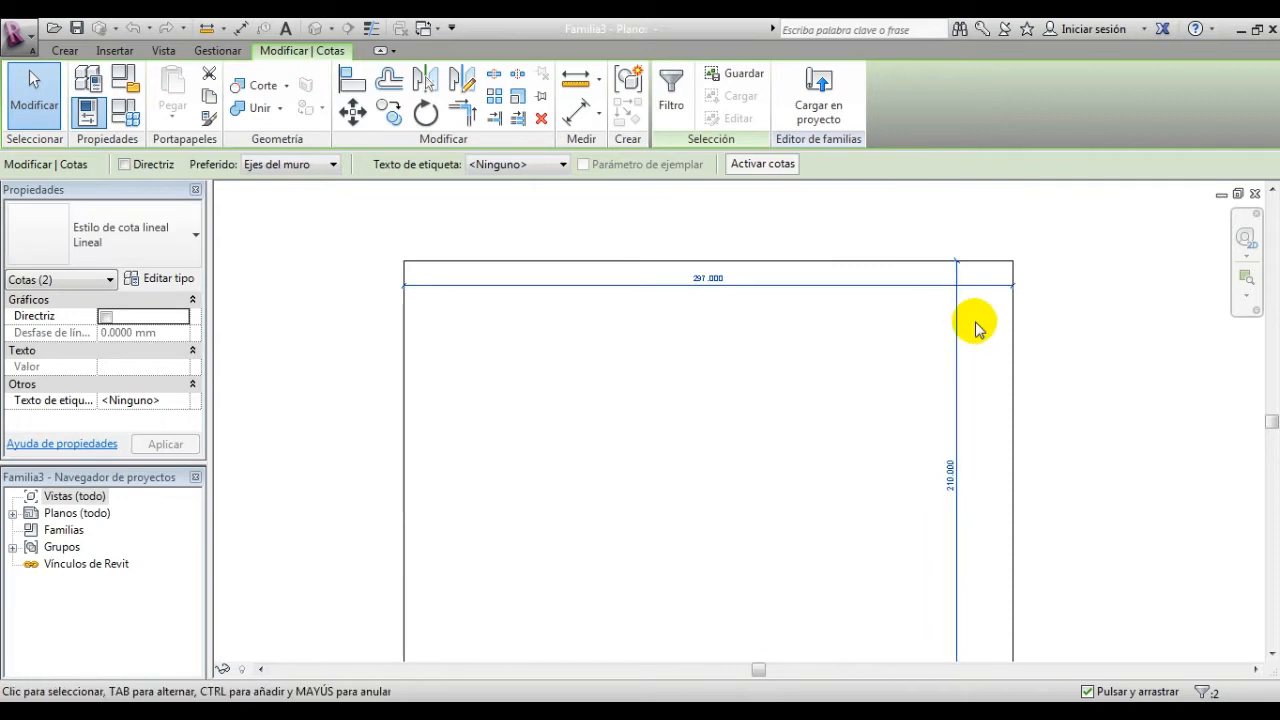
click(974, 318)
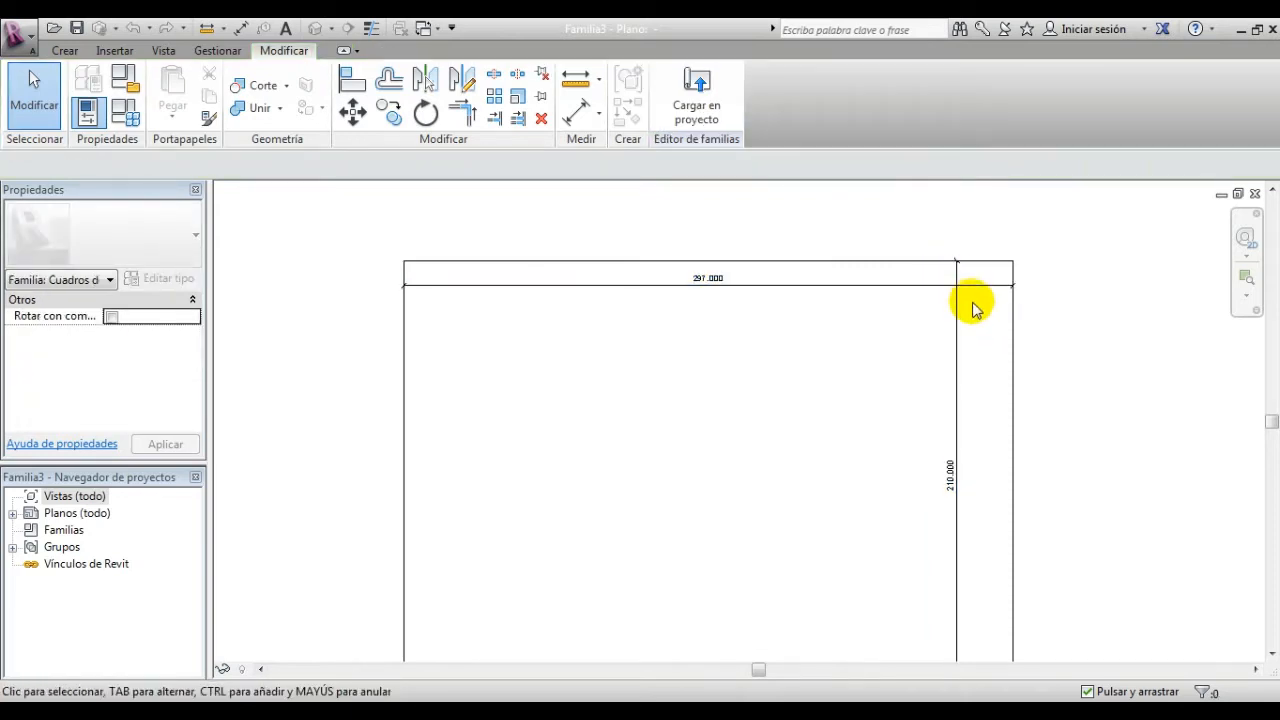
drag(978, 328, 928, 283)
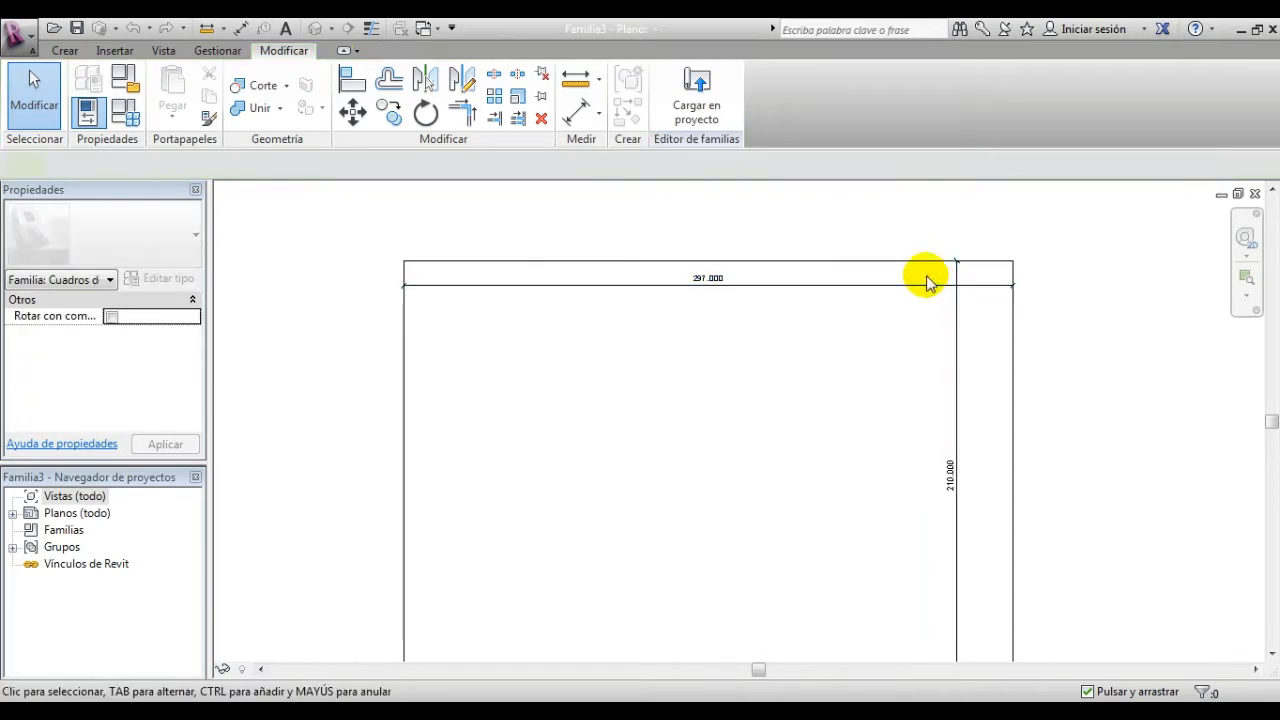
key(Delete)
middle_drag(576, 342, 585, 303)
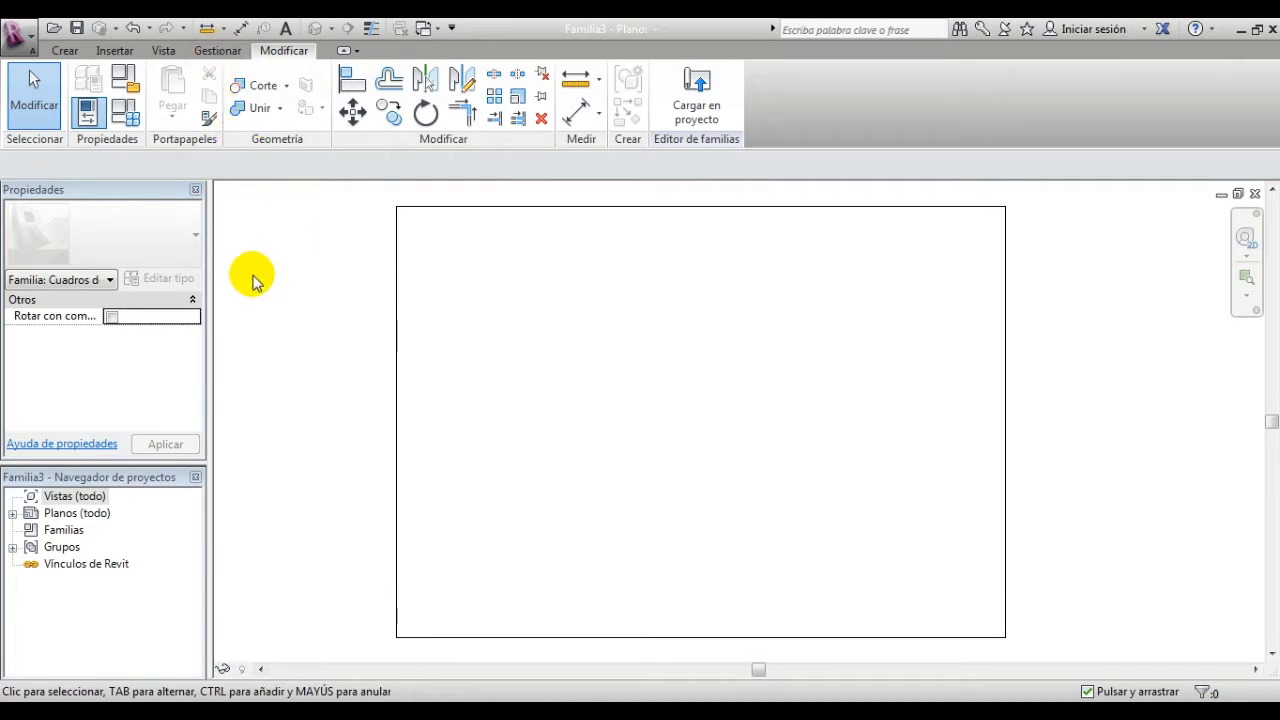
Step: Set the project's length units to centimetres with the cm unit symbol
click(218, 51)
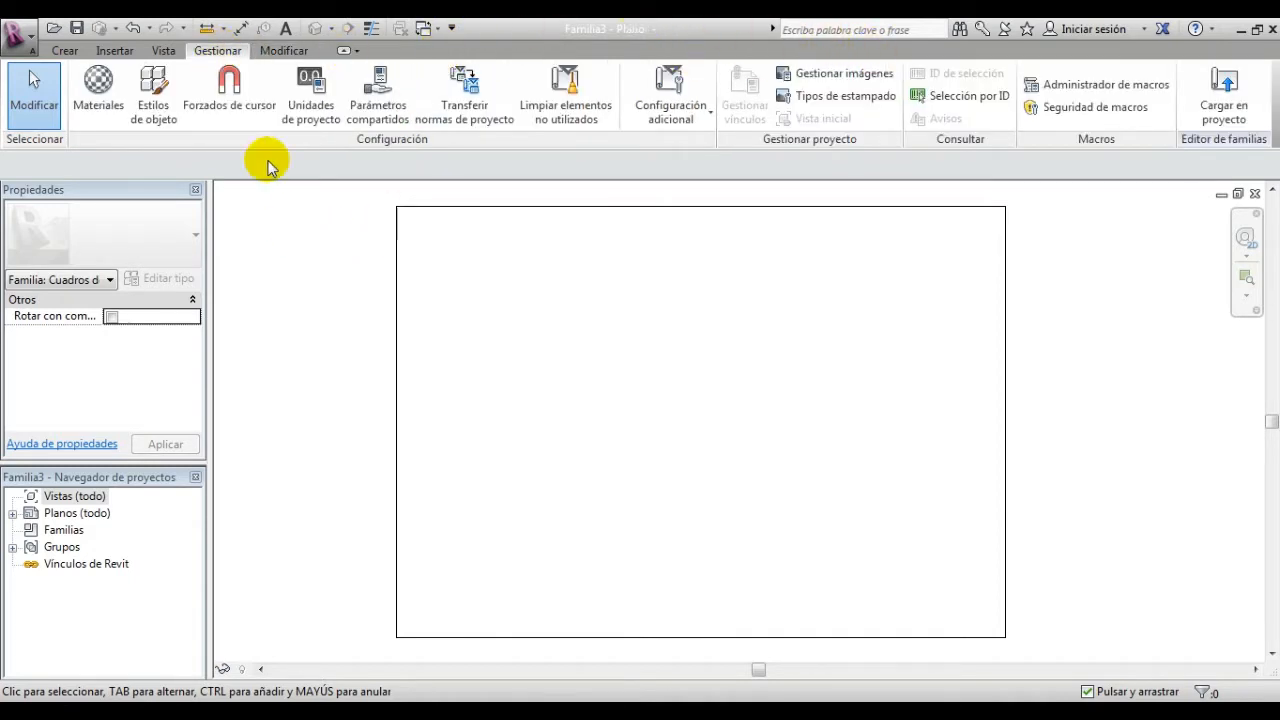
click(312, 105)
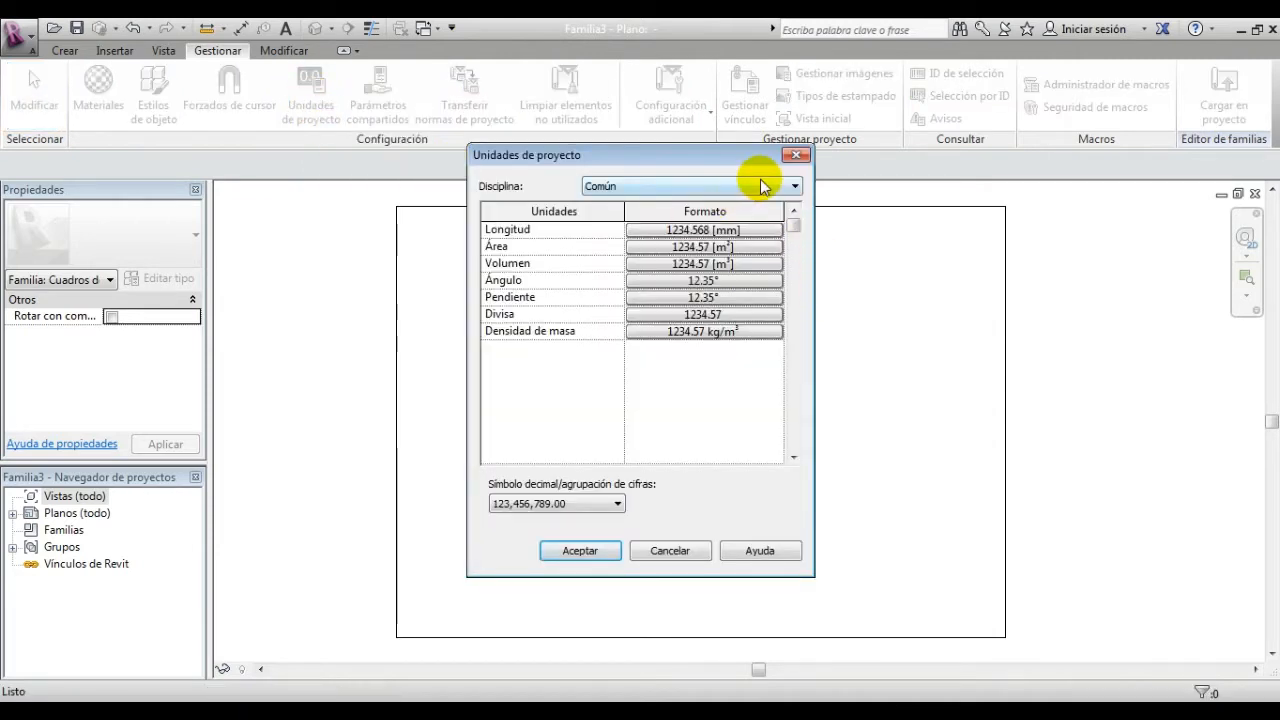
click(745, 231)
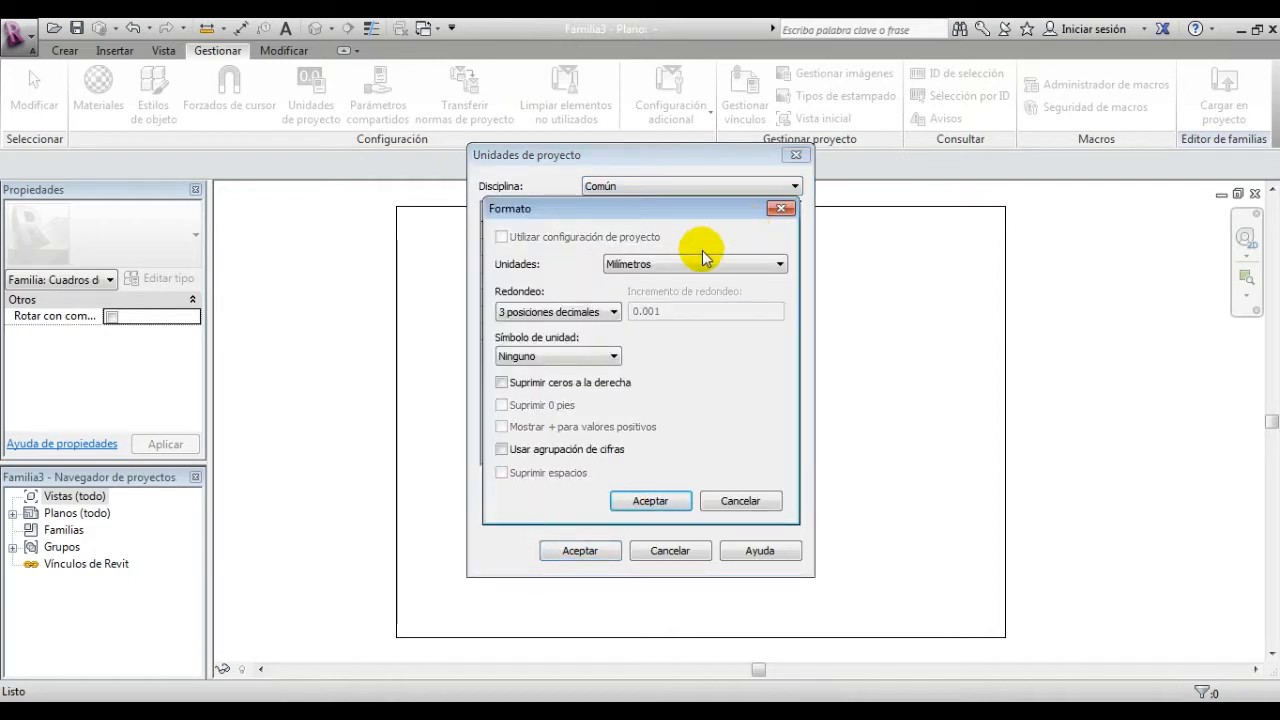
click(655, 358)
click(565, 358)
click(528, 386)
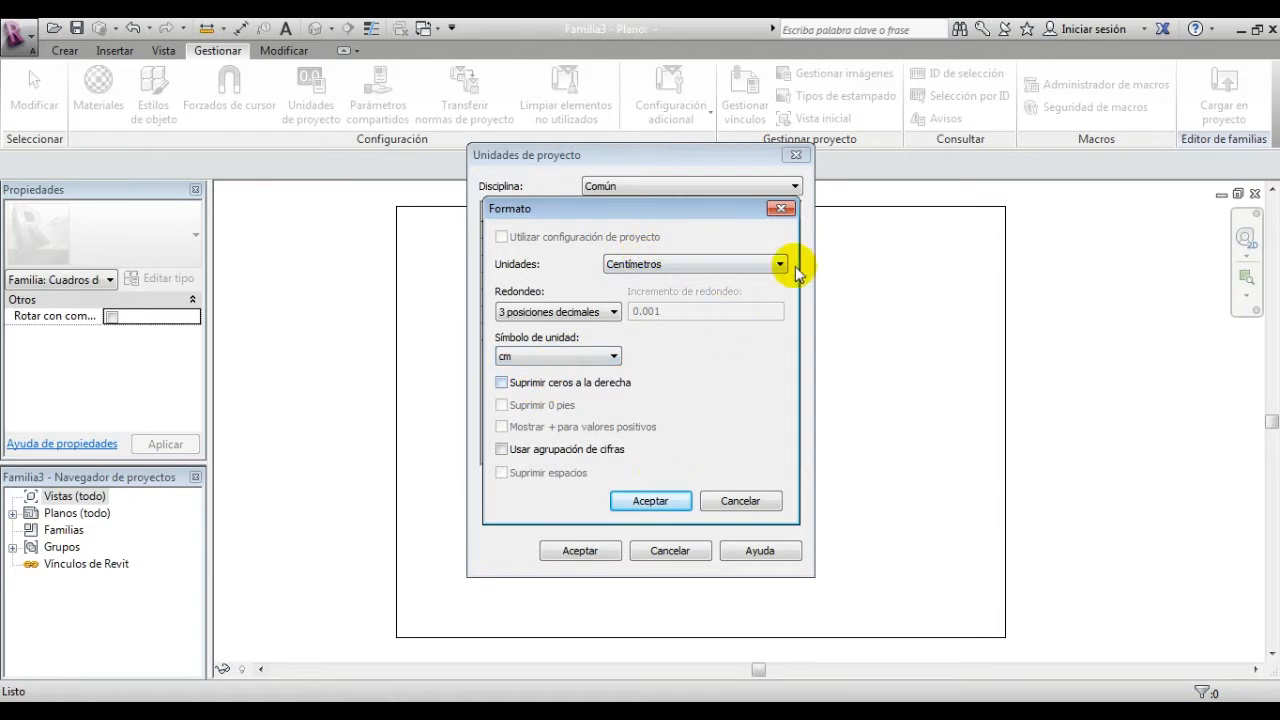
click(648, 500)
click(580, 550)
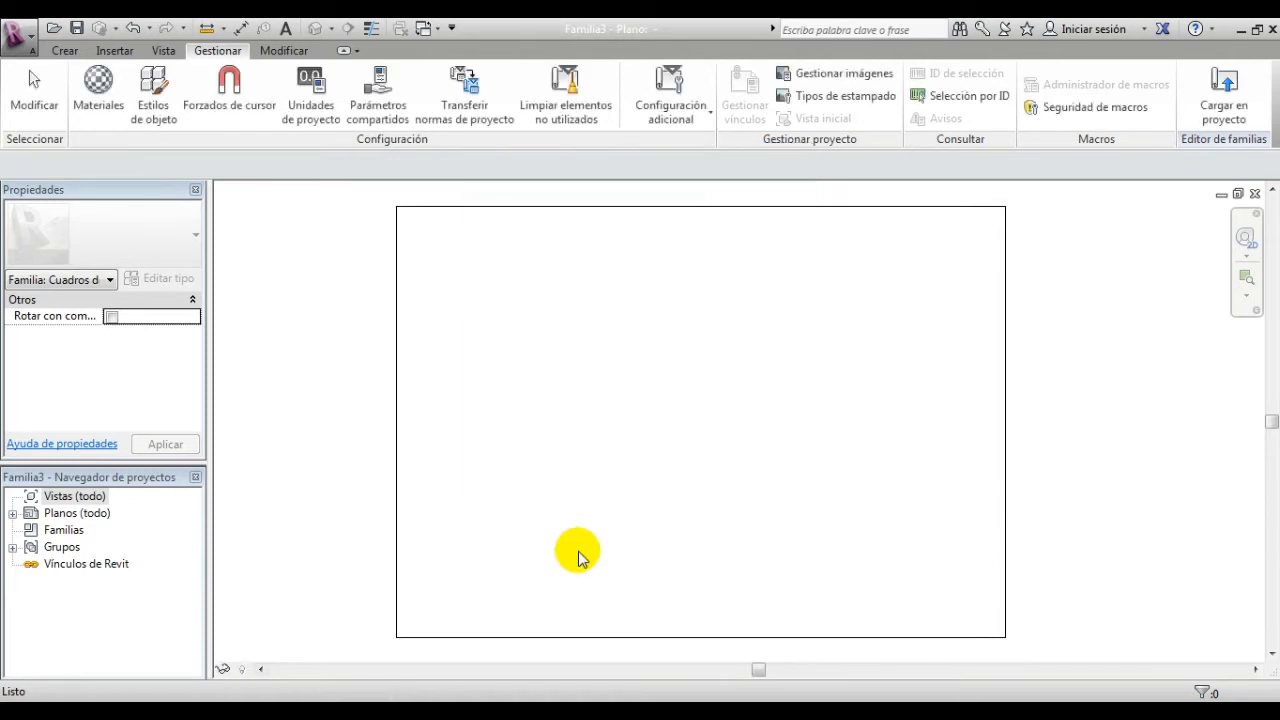
Step: Set the sheet outline's width to 84 cm by repositioning its right vertical edge
click(1005, 365)
middle_drag(931, 491, 932, 430)
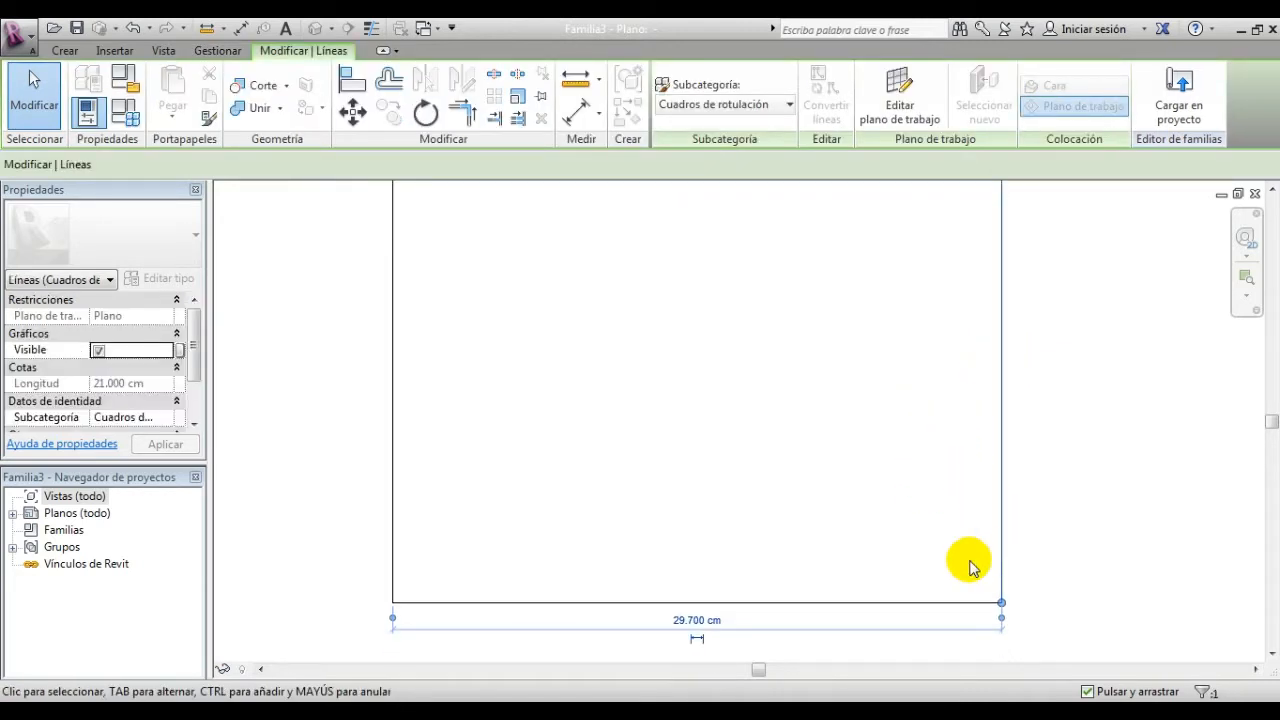
click(700, 621)
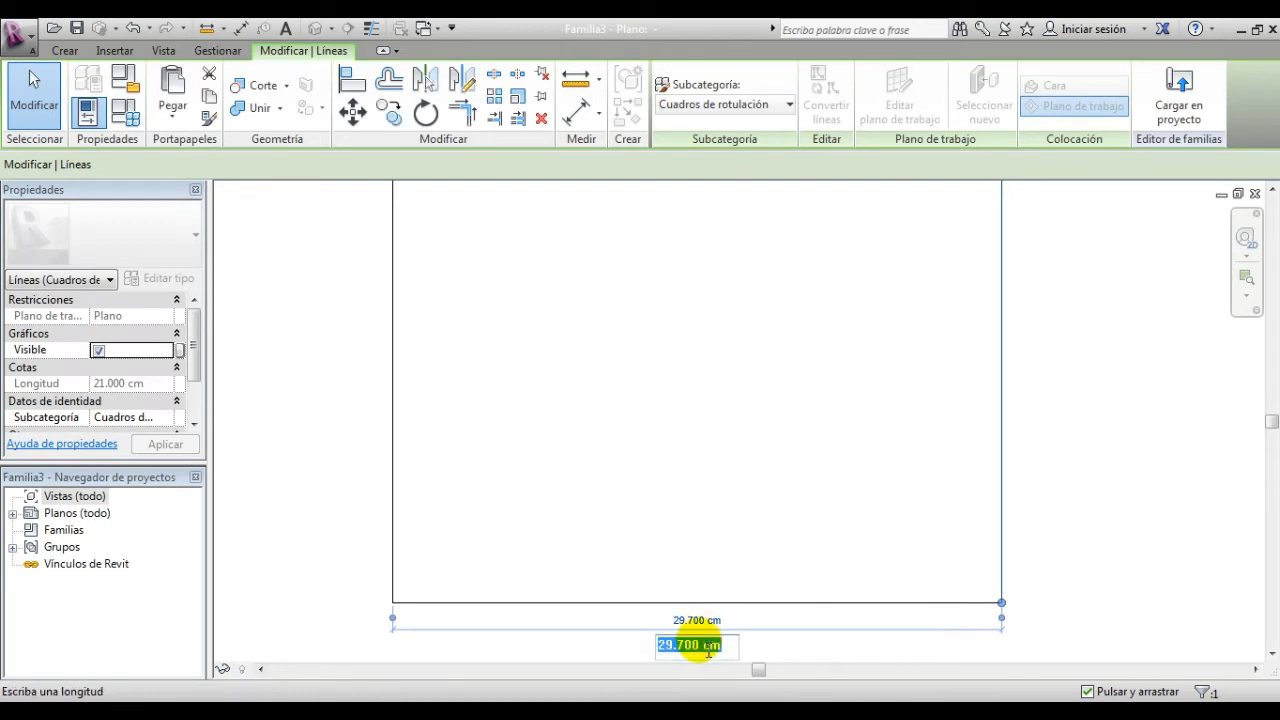
scroll(700, 667, up, 1)
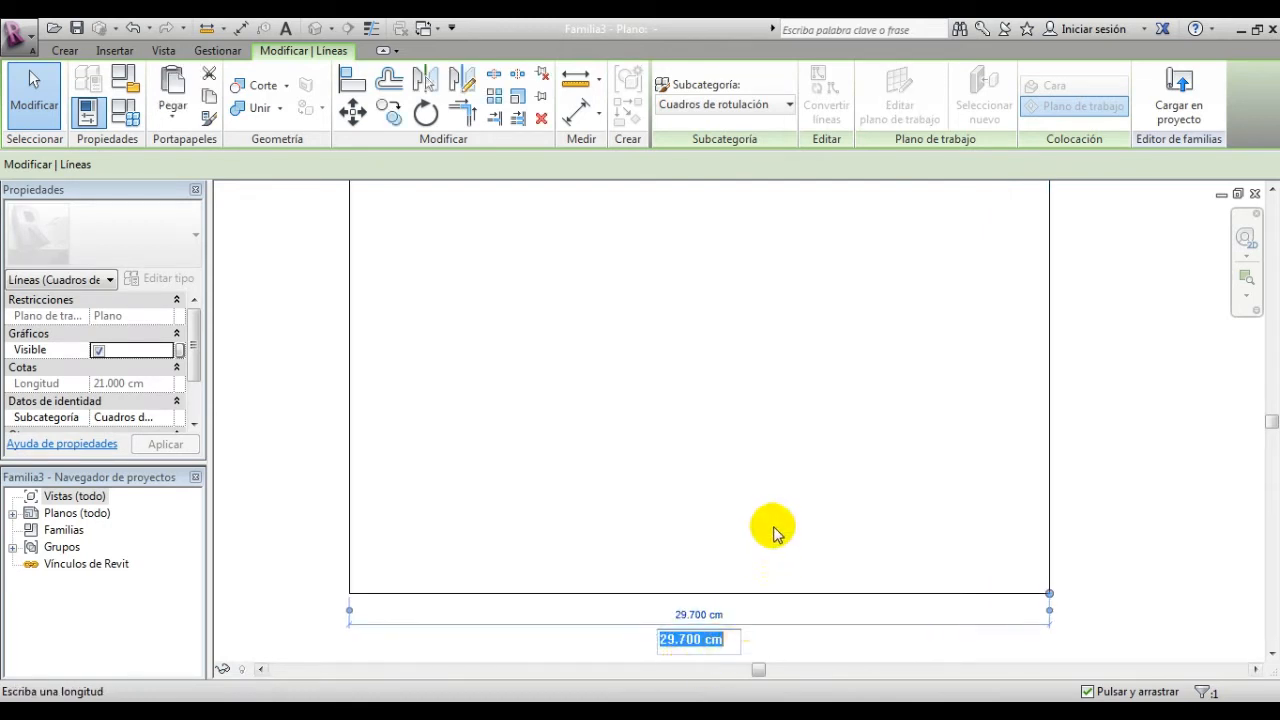
scroll(697, 660, up, 2)
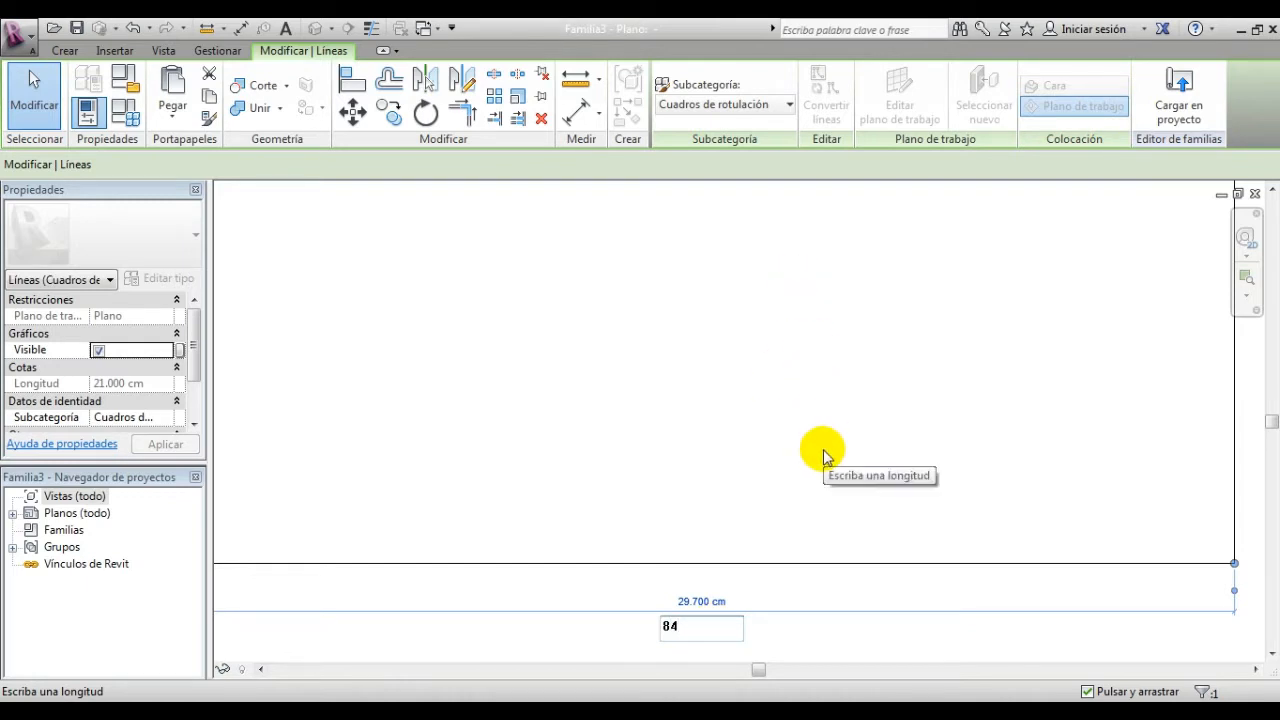
key(Return)
scroll(797, 441, down, 5)
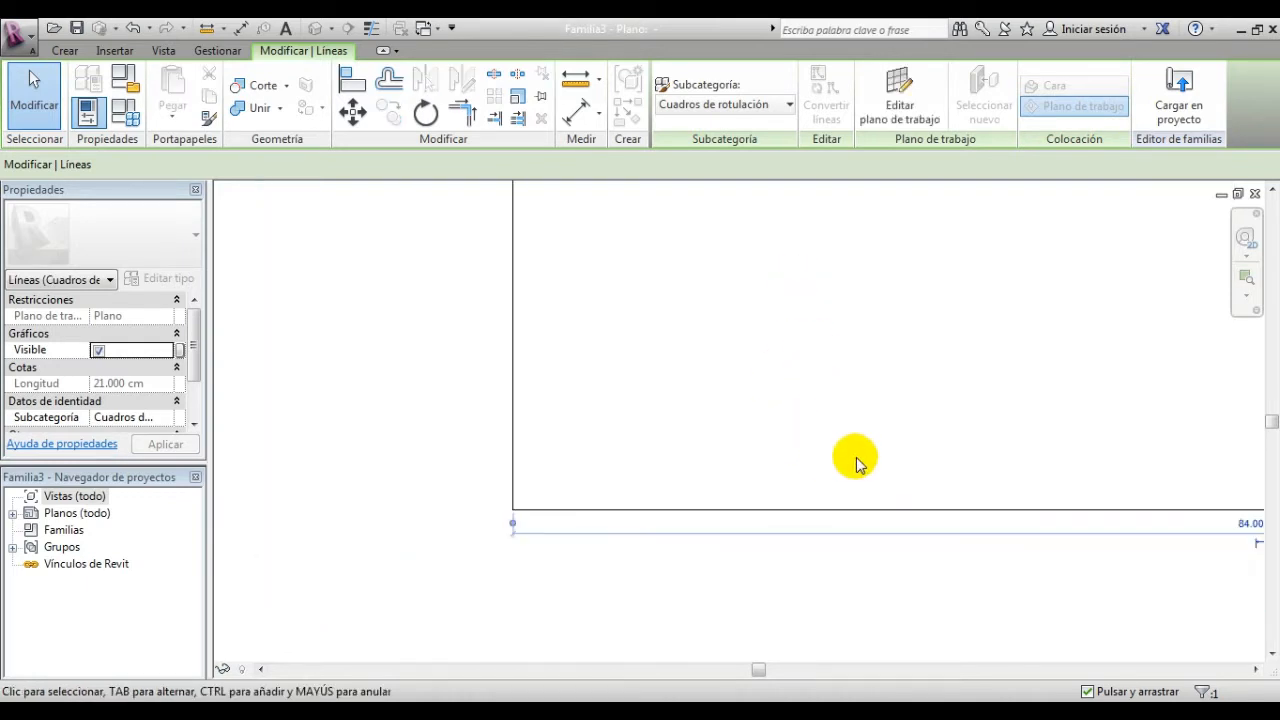
scroll(886, 508, up, 5)
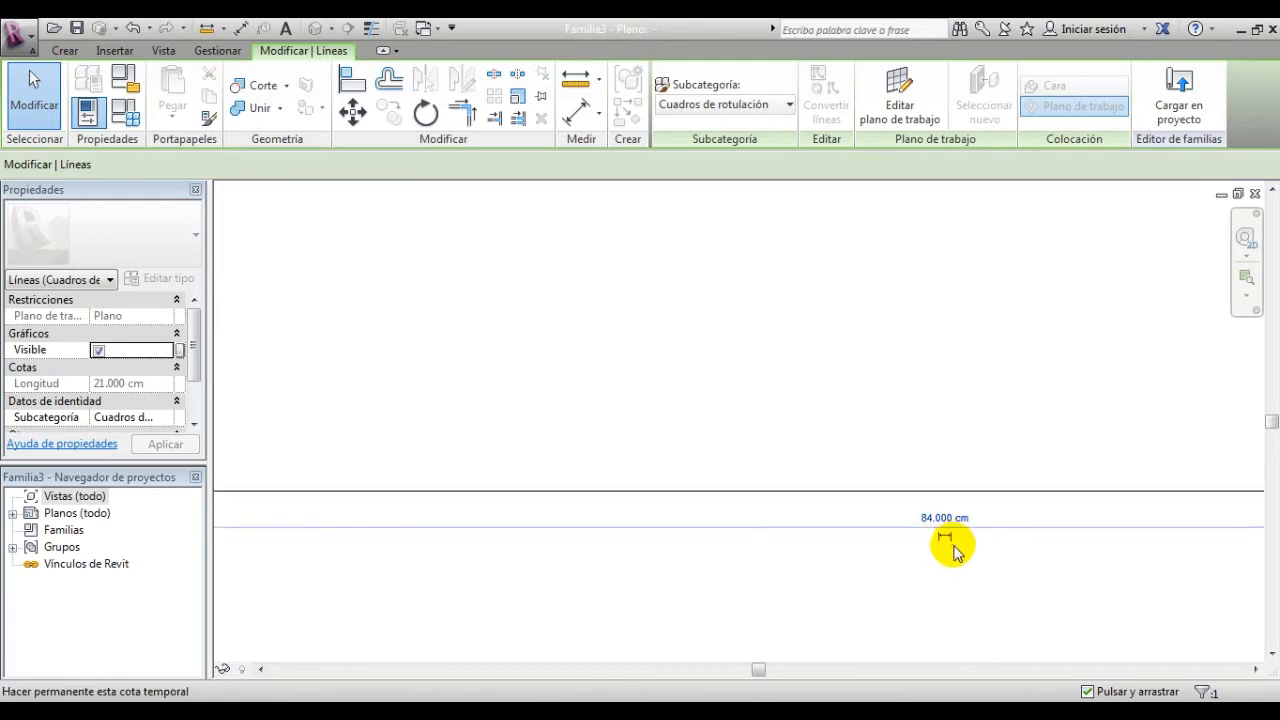
scroll(955, 530, down, 4)
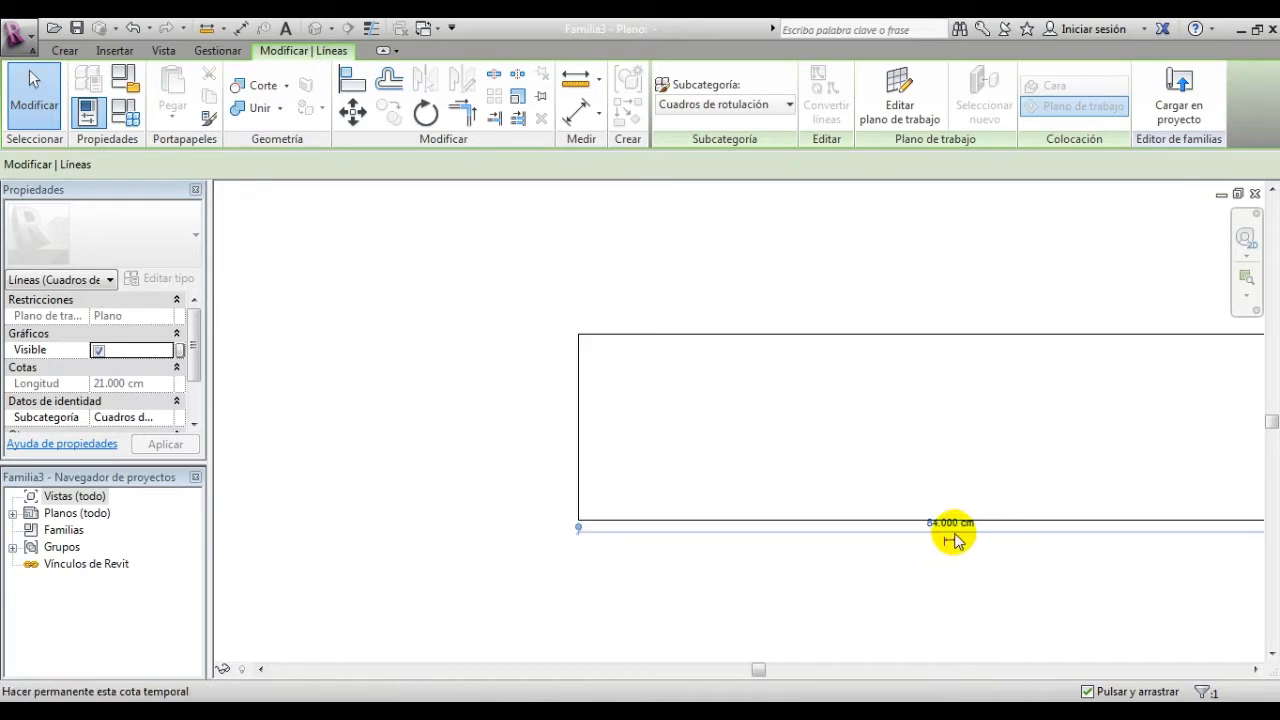
middle_drag(951, 486, 843, 414)
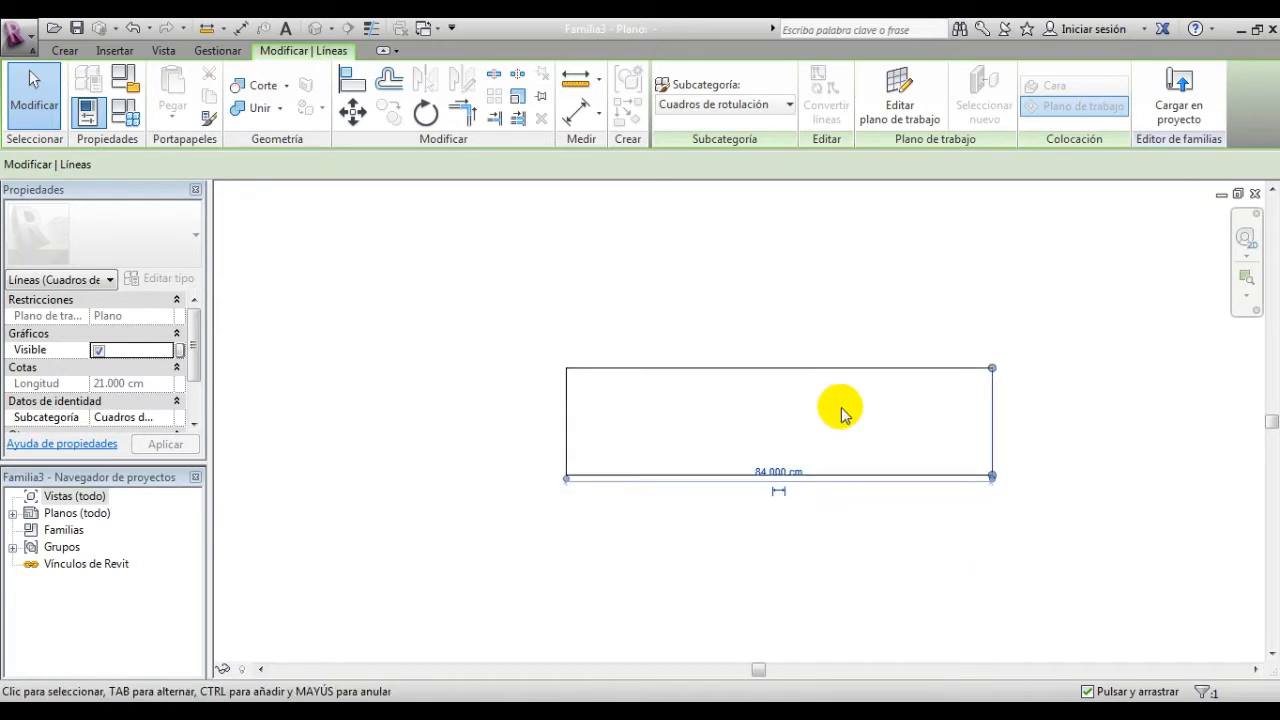
key(Escape)
Step: Set the sheet outline's height to 59.7 cm by repositioning its upper horizontal edge
click(921, 369)
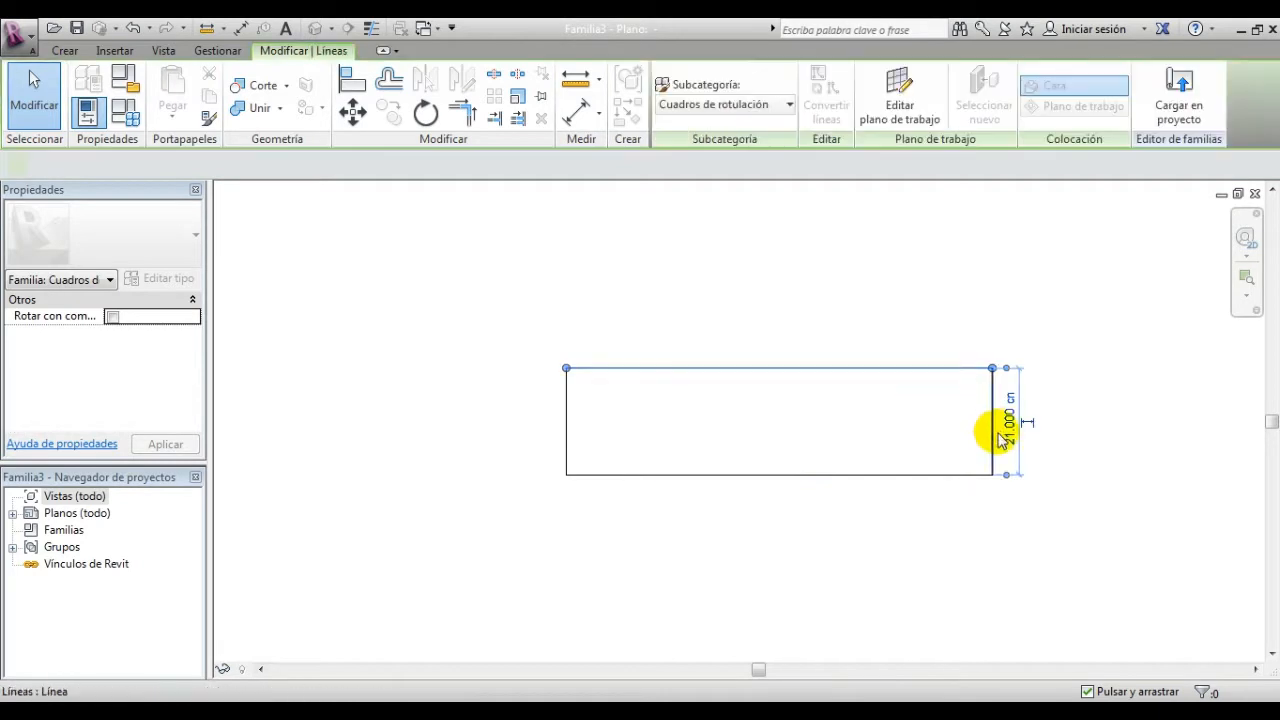
click(1010, 422)
text(5)
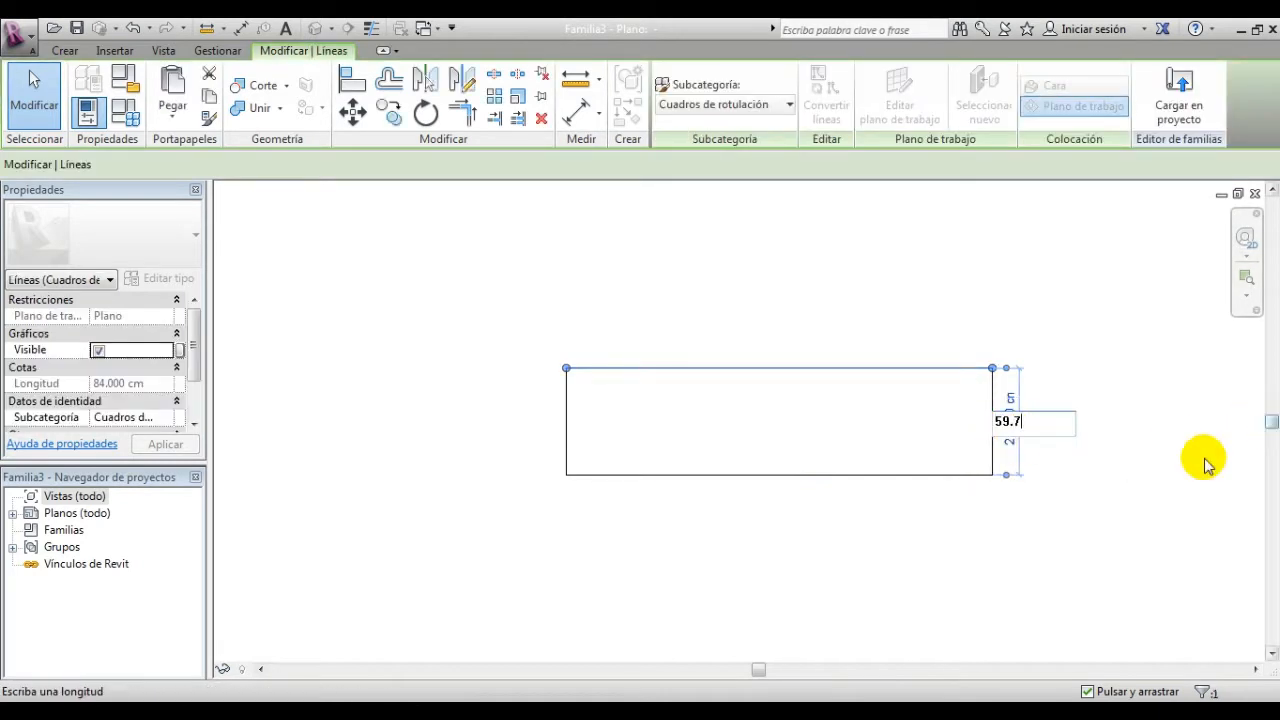
text(9.7)
key(Return)
middle_drag(1031, 423, 857, 370)
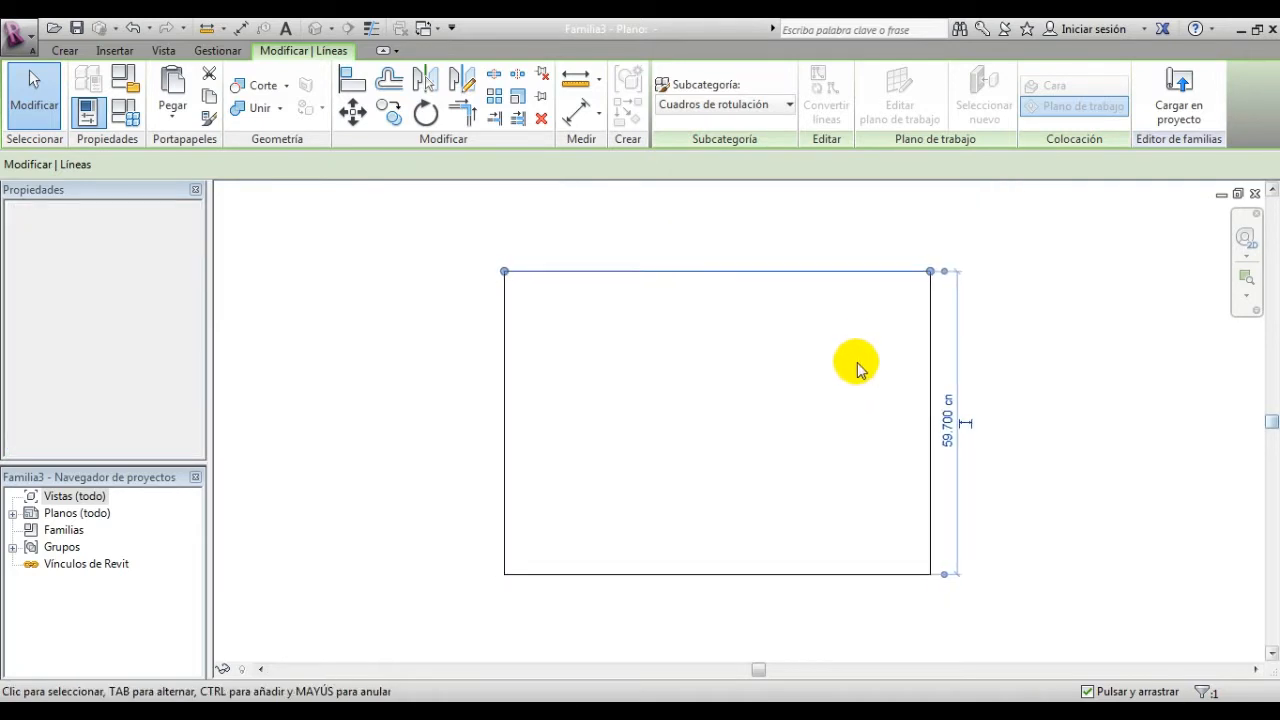
click(917, 471)
scroll(783, 494, up, 1)
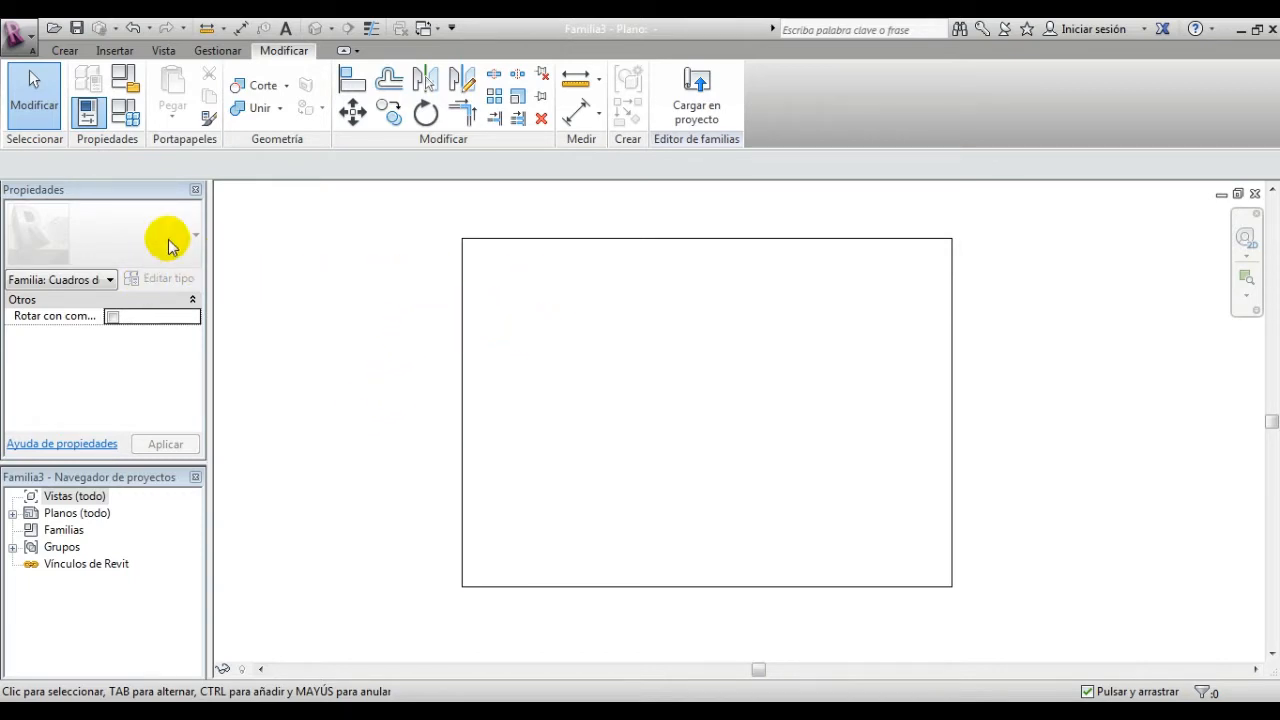
Step: Add a line offset 1 cm inward from the sheet outline's upper edge using the Pick Lines tool
click(62, 54)
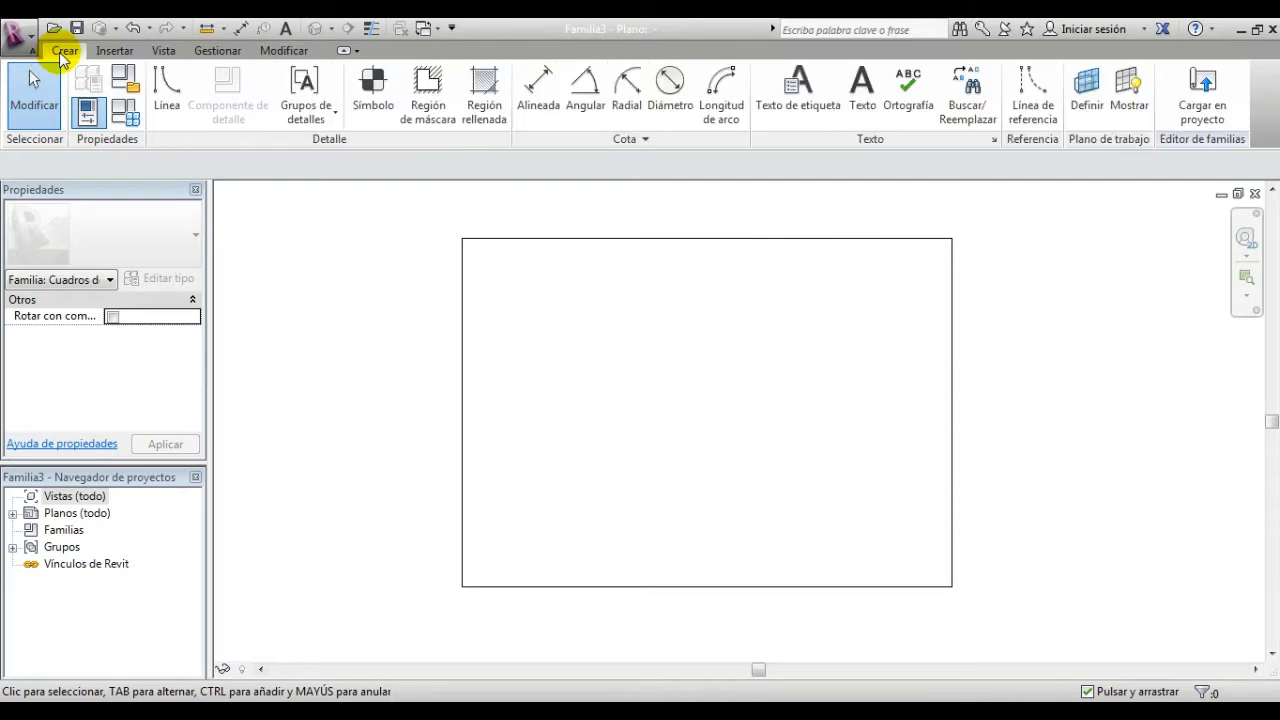
click(170, 88)
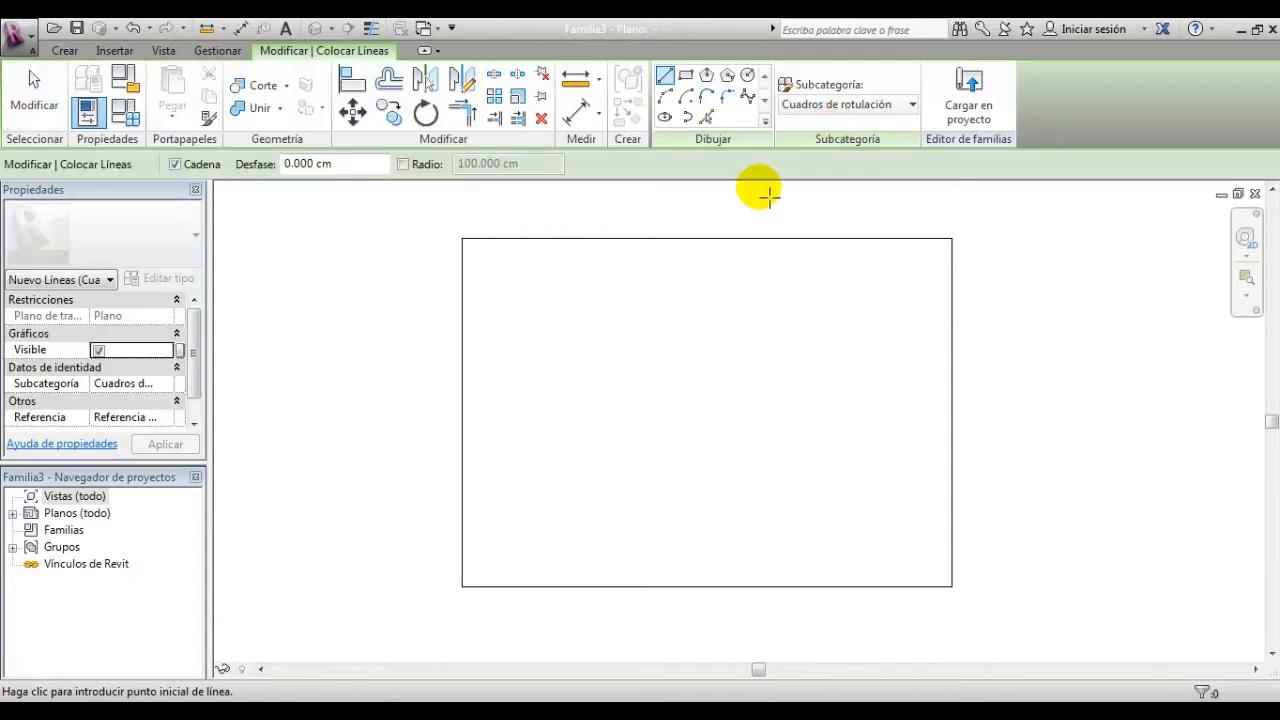
click(706, 116)
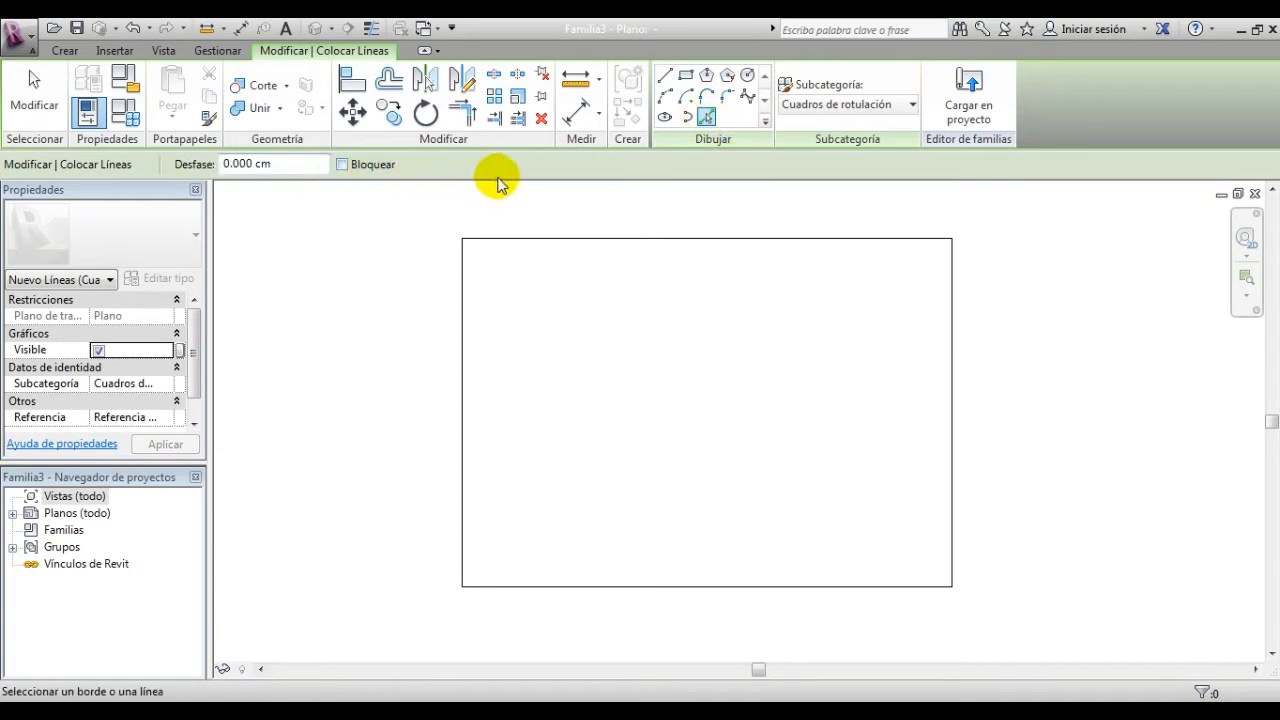
scroll(252, 180, up, 2)
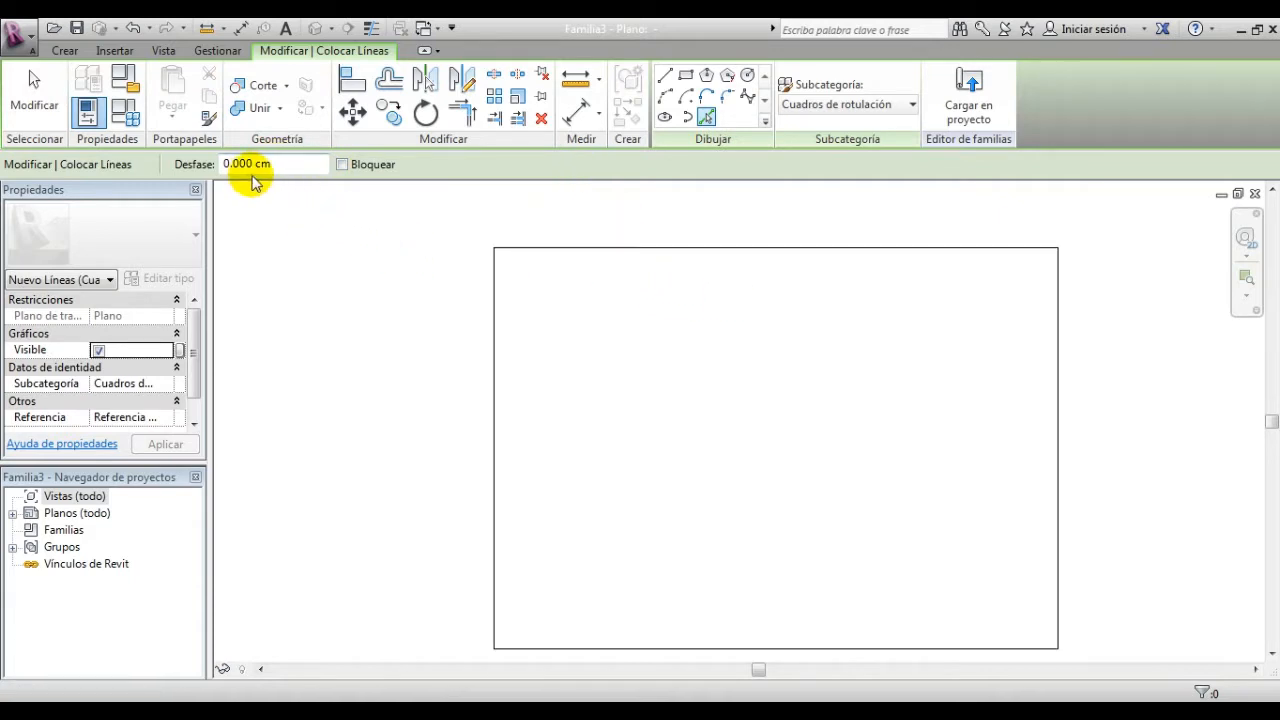
click(291, 170)
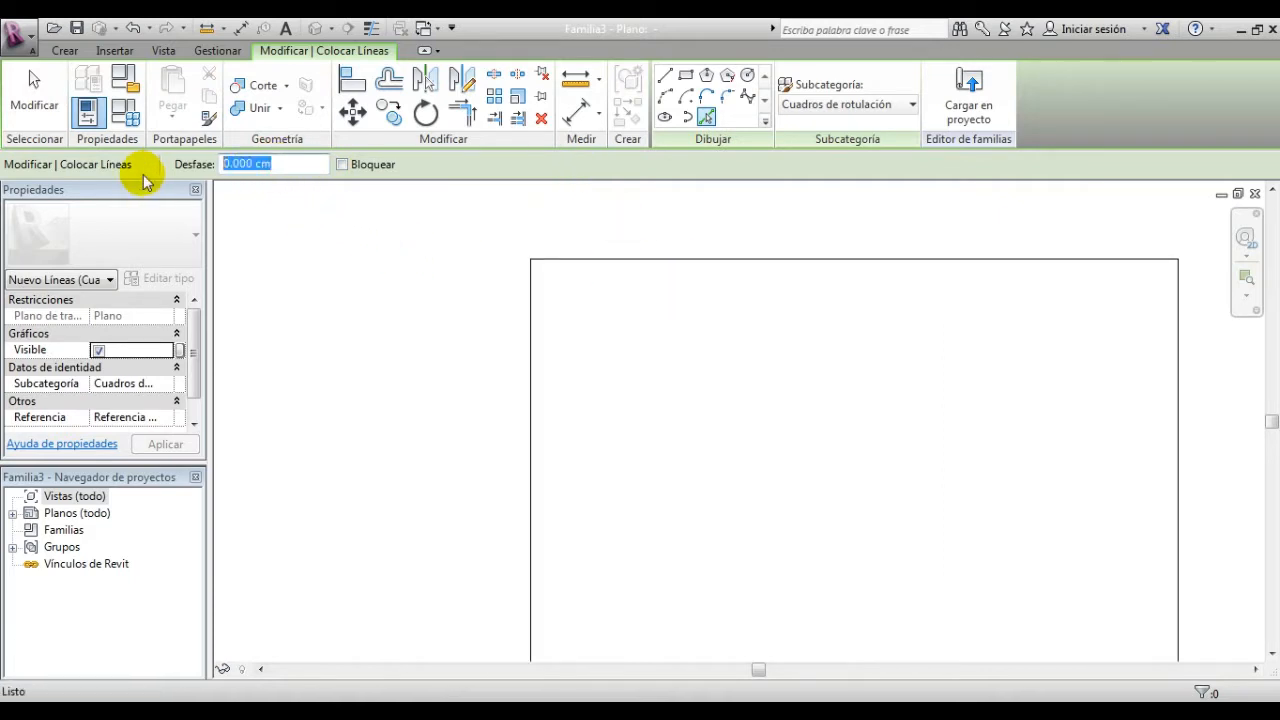
text(1)
key(Return)
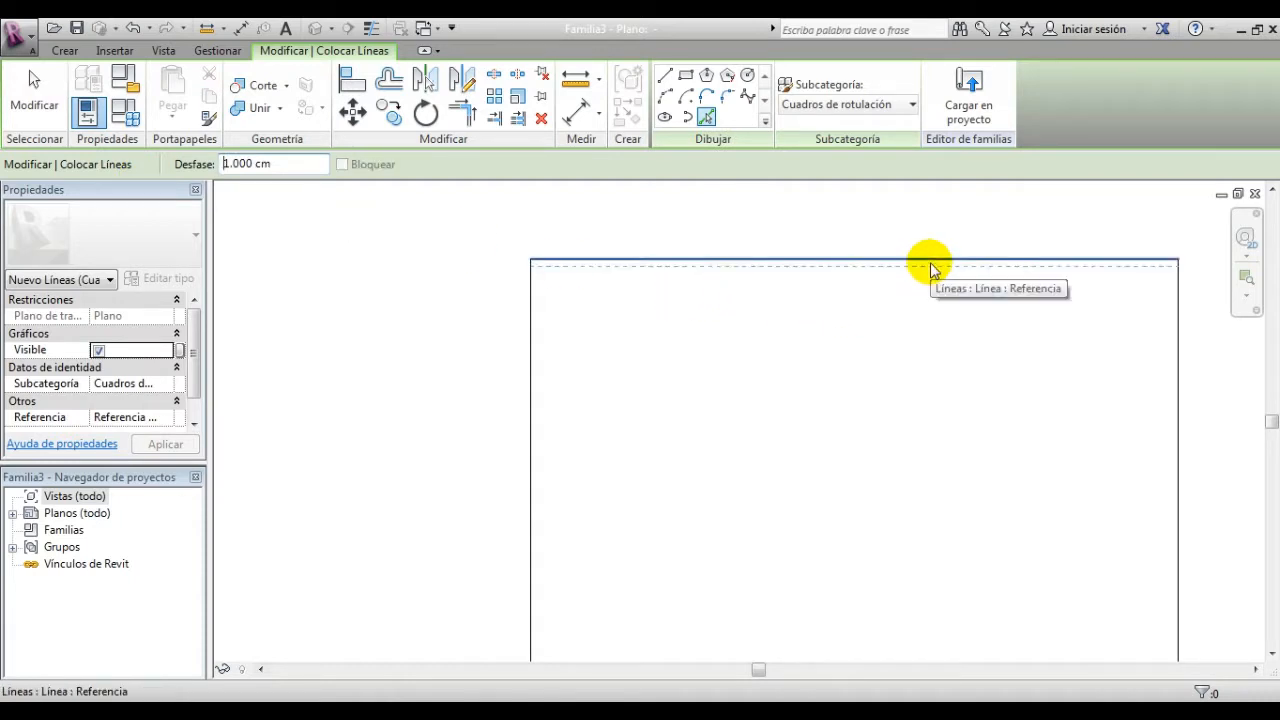
middle_drag(846, 296, 682, 306)
scroll(709, 277, up, 3)
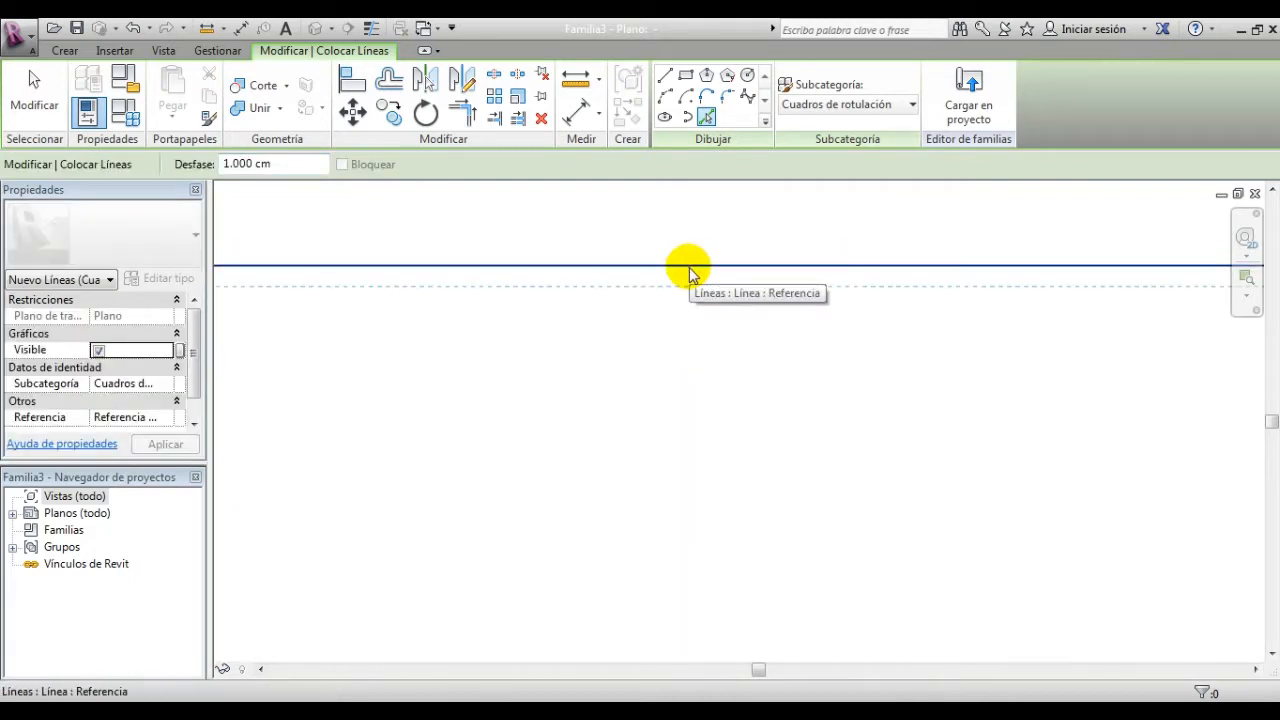
click(690, 270)
Step: Add lines offset 1 cm inward from the sheet outline's right and lower edges
scroll(951, 397, down, 2)
middle_drag(951, 397, 798, 312)
click(1046, 378)
middle_drag(921, 424, 937, 241)
middle_drag(901, 465, 940, 410)
right_click(958, 560)
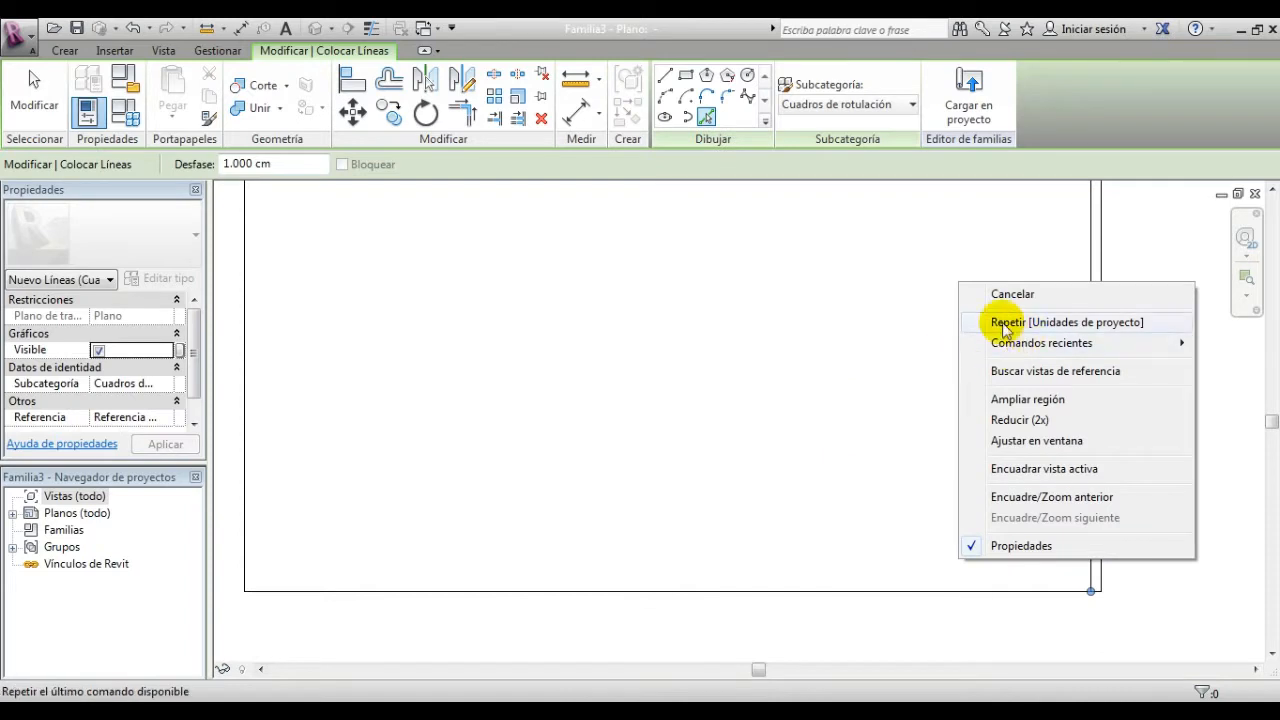
click(866, 354)
click(867, 592)
Step: Add a line offset 2.5 cm inward from the sheet outline's left edge
middle_drag(520, 314, 752, 548)
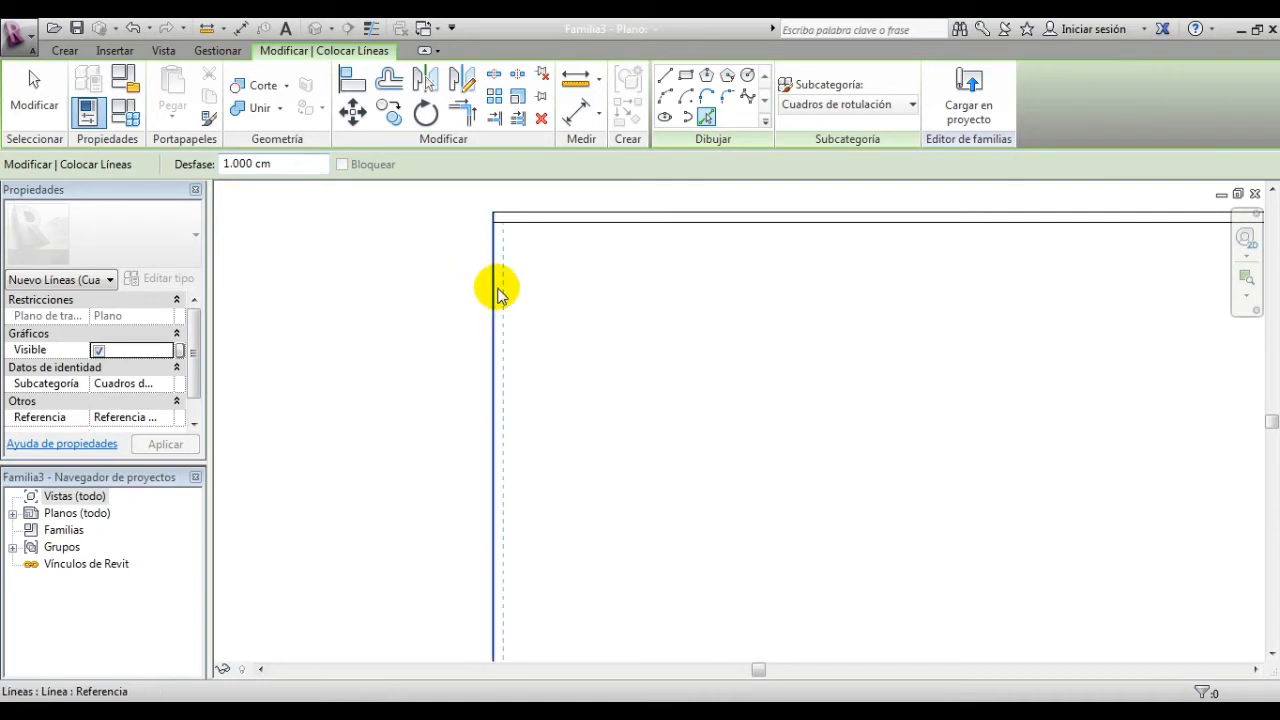
click(250, 164)
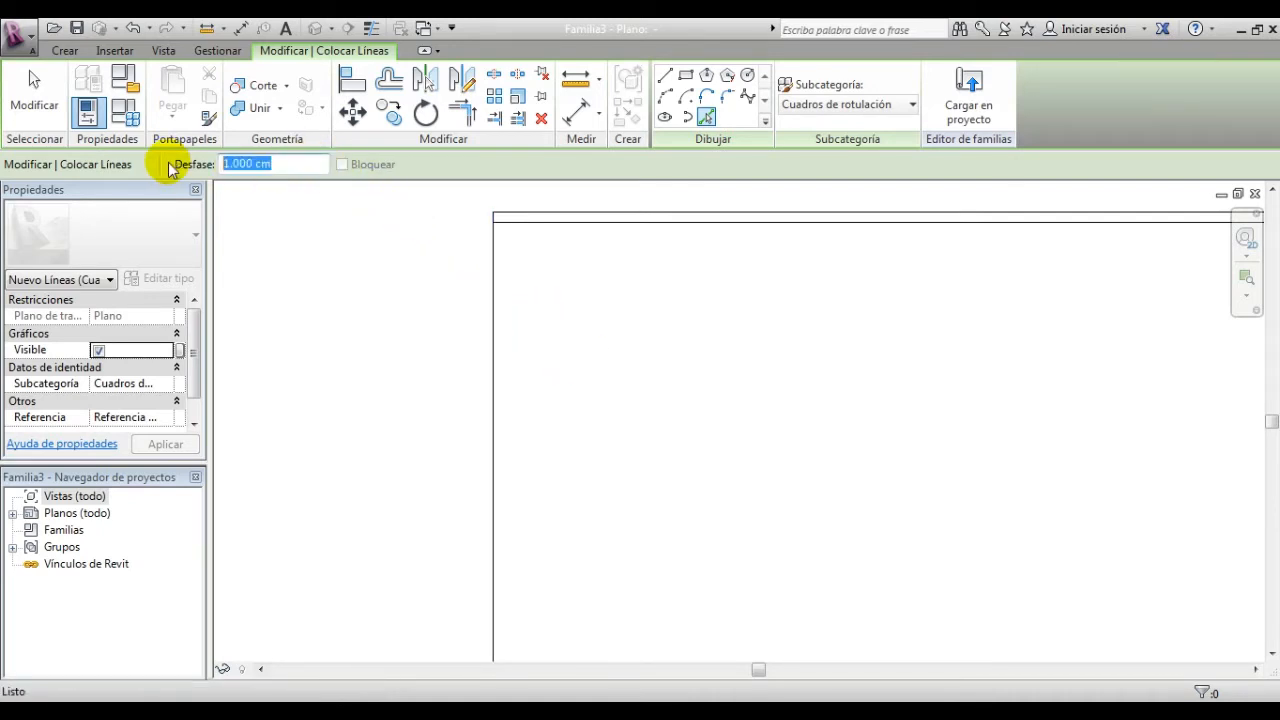
text(2.5)
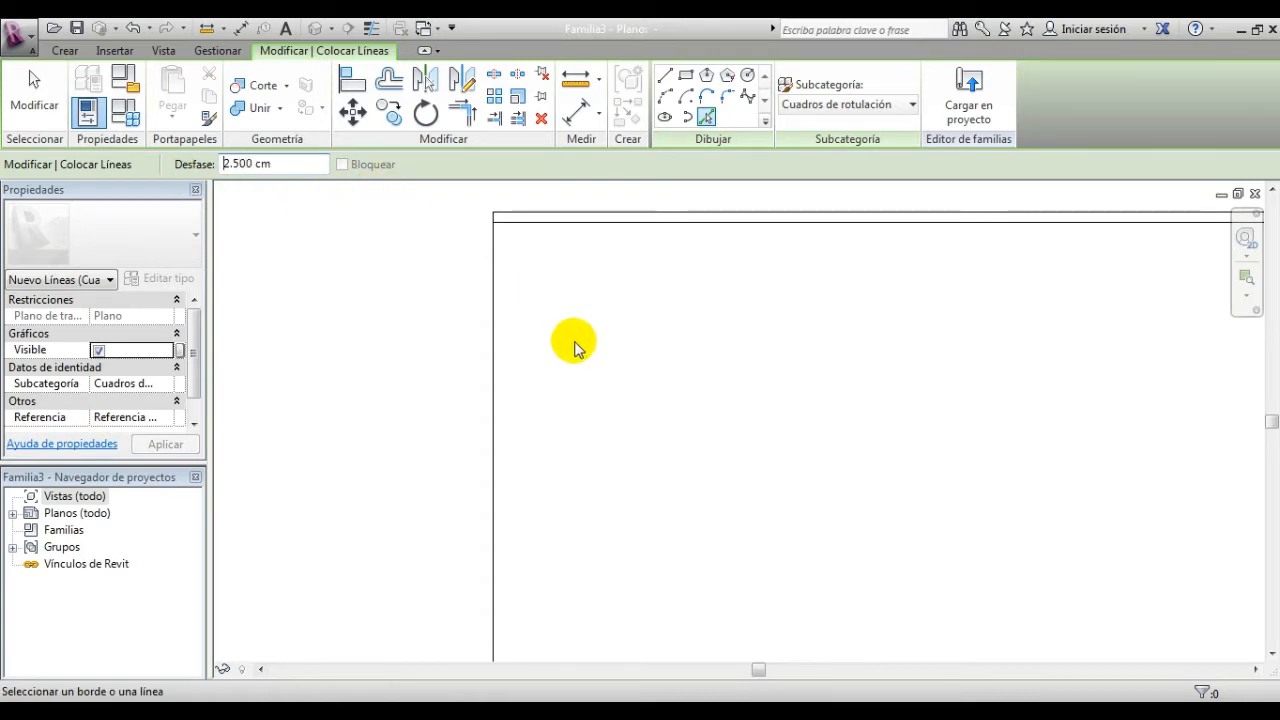
click(493, 362)
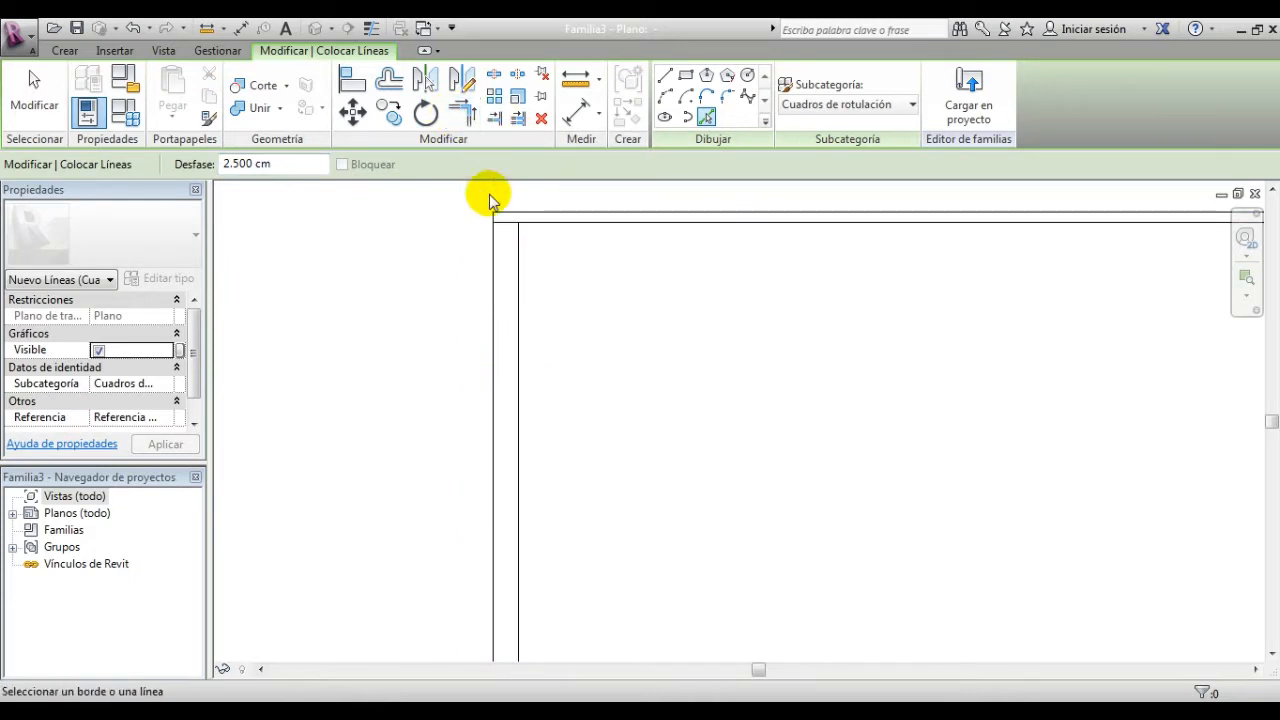
Step: Trim the inner border lines to clean corners at the upper left and upper right of the sheet
click(468, 113)
click(468, 113)
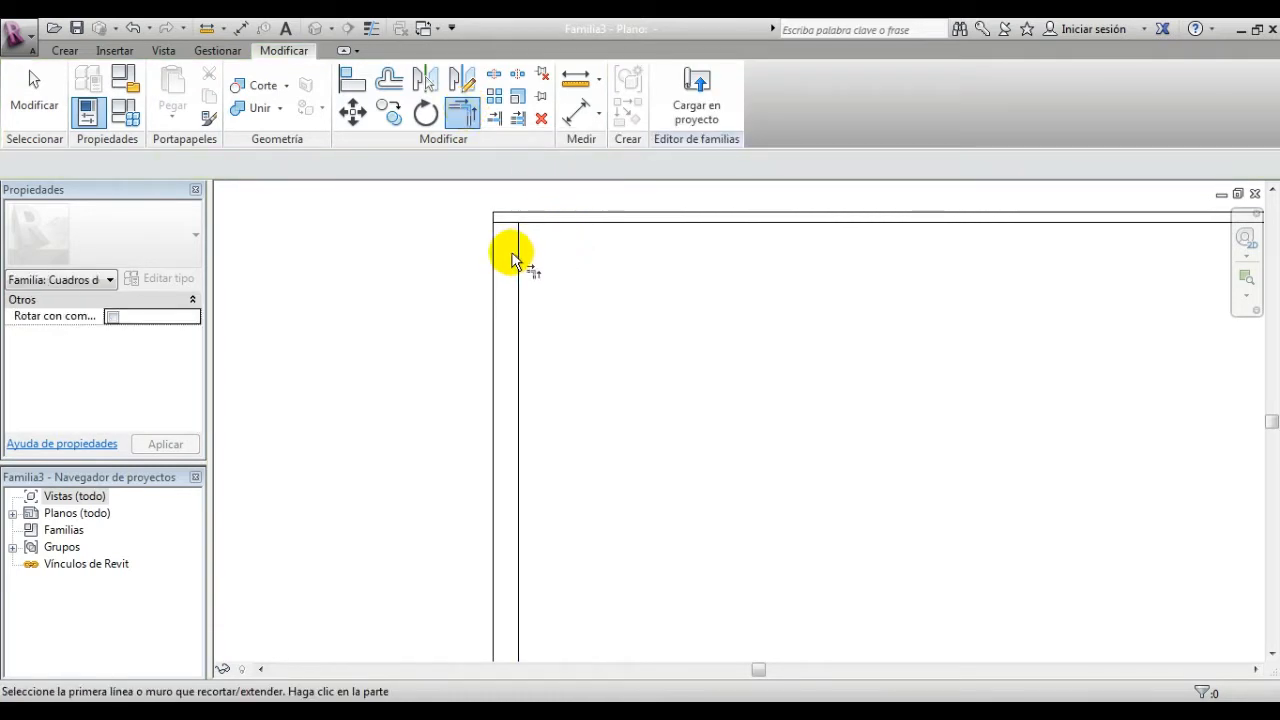
click(553, 222)
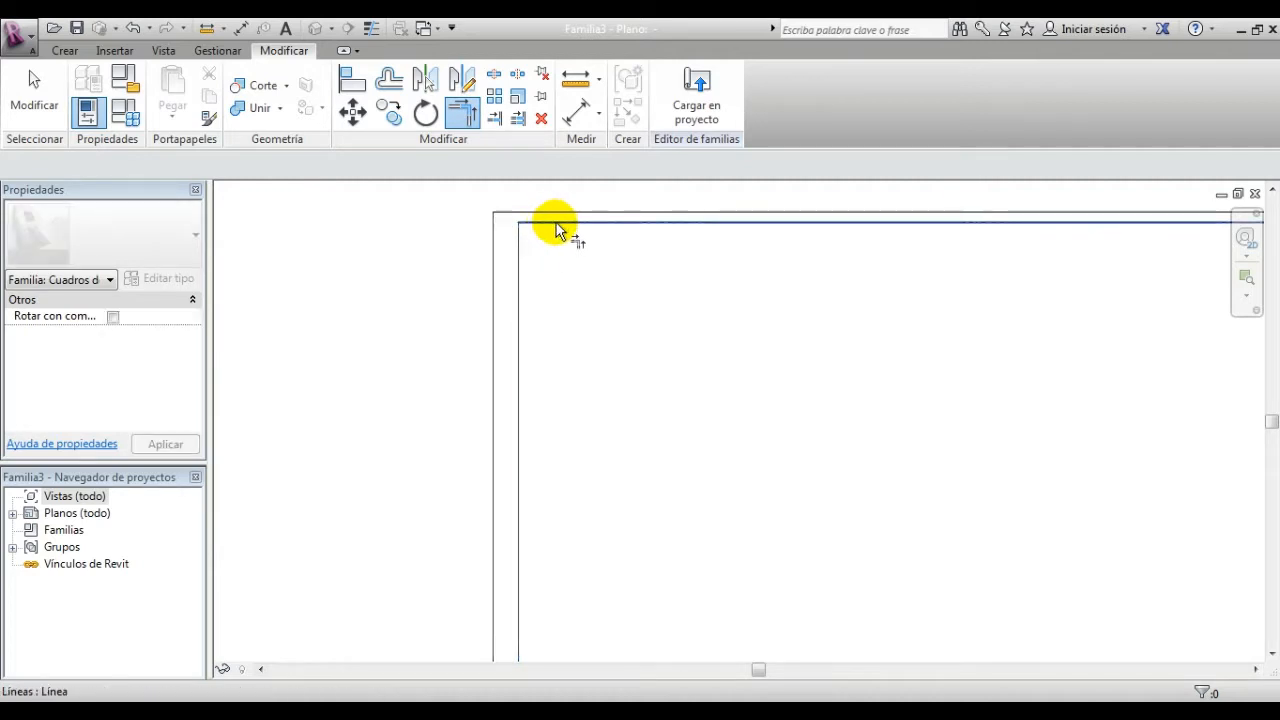
mouse_move(757, 386)
middle_down()
mouse_move(466, 371)
mouse_move(743, 449)
mouse_move(906, 309)
middle_up()
scroll(914, 305, up, 1)
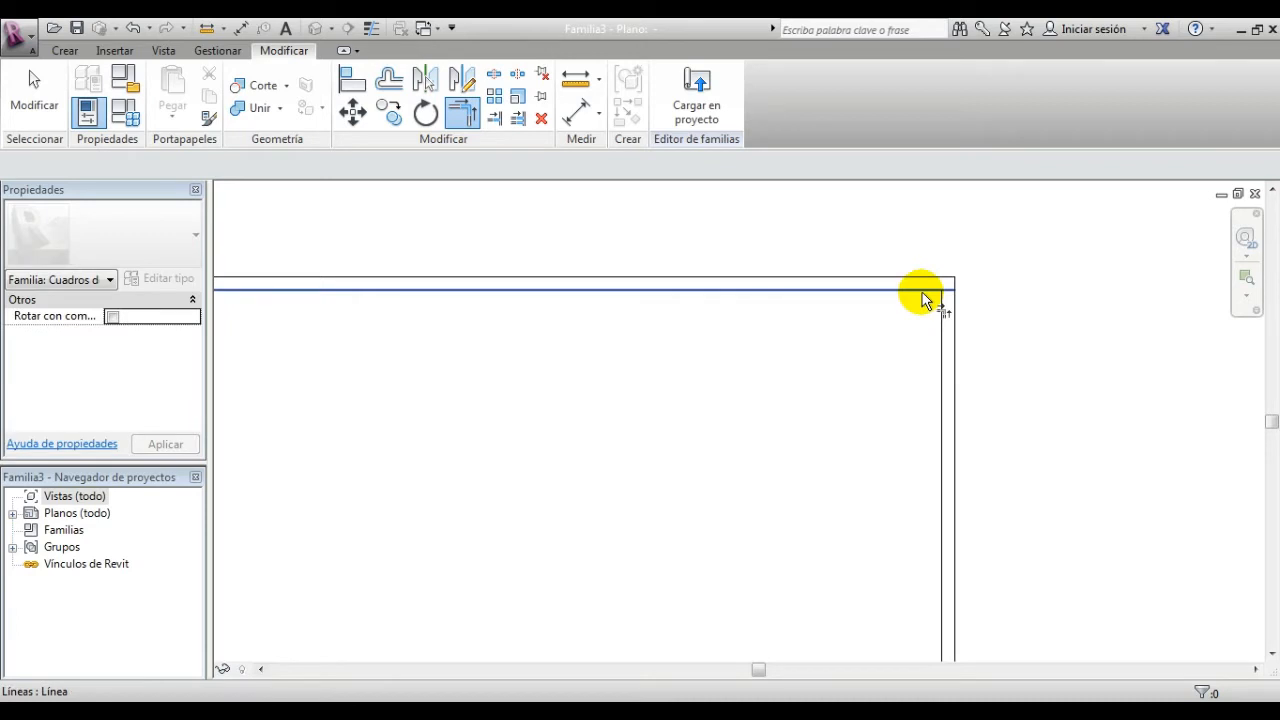
click(922, 293)
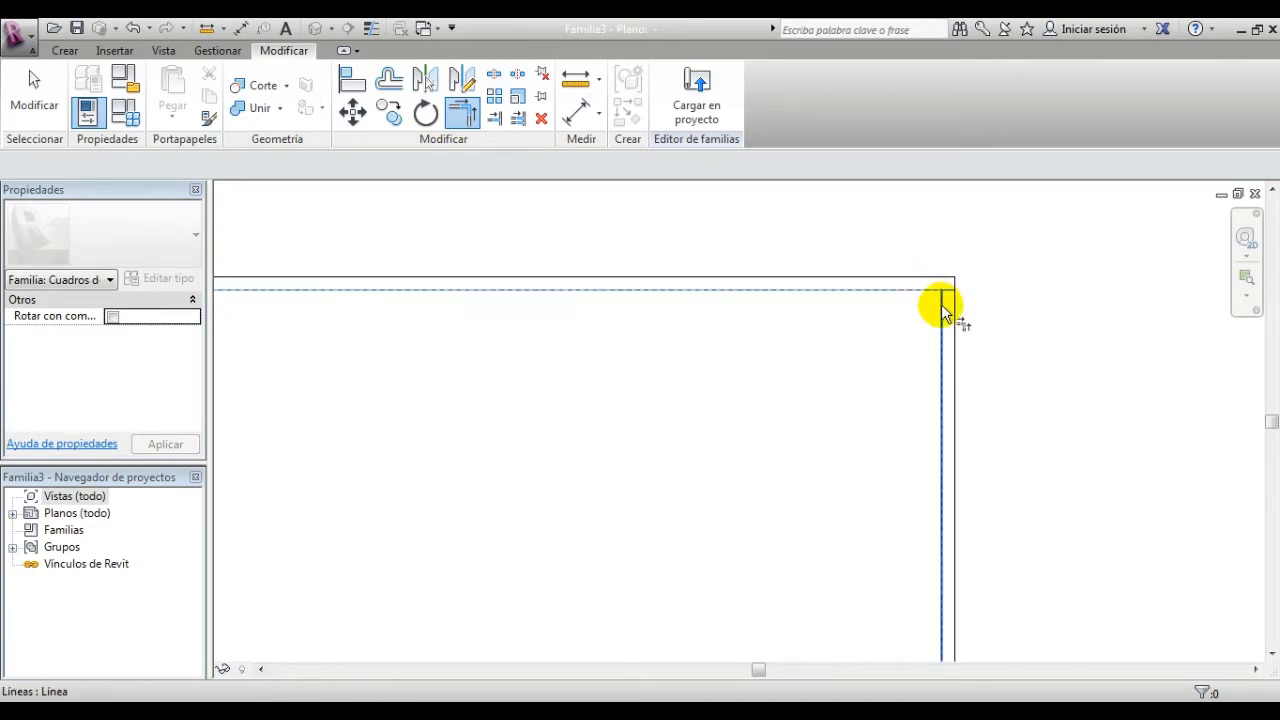
click(938, 322)
Step: Trim the inner border lines to clean corners at the lower right and lower left of the sheet
middle_drag(933, 545, 937, 220)
middle_drag(907, 525, 934, 351)
click(975, 558)
click(930, 599)
middle_drag(699, 413, 984, 404)
middle_drag(510, 552, 575, 551)
click(375, 595)
click(343, 543)
middle_drag(531, 353, 548, 474)
click(384, 620)
middle_drag(571, 342, 541, 530)
key(Escape)
Step: Add lines offset 0.5 cm inward from the inner border's upper and left edges for a second border
click(64, 50)
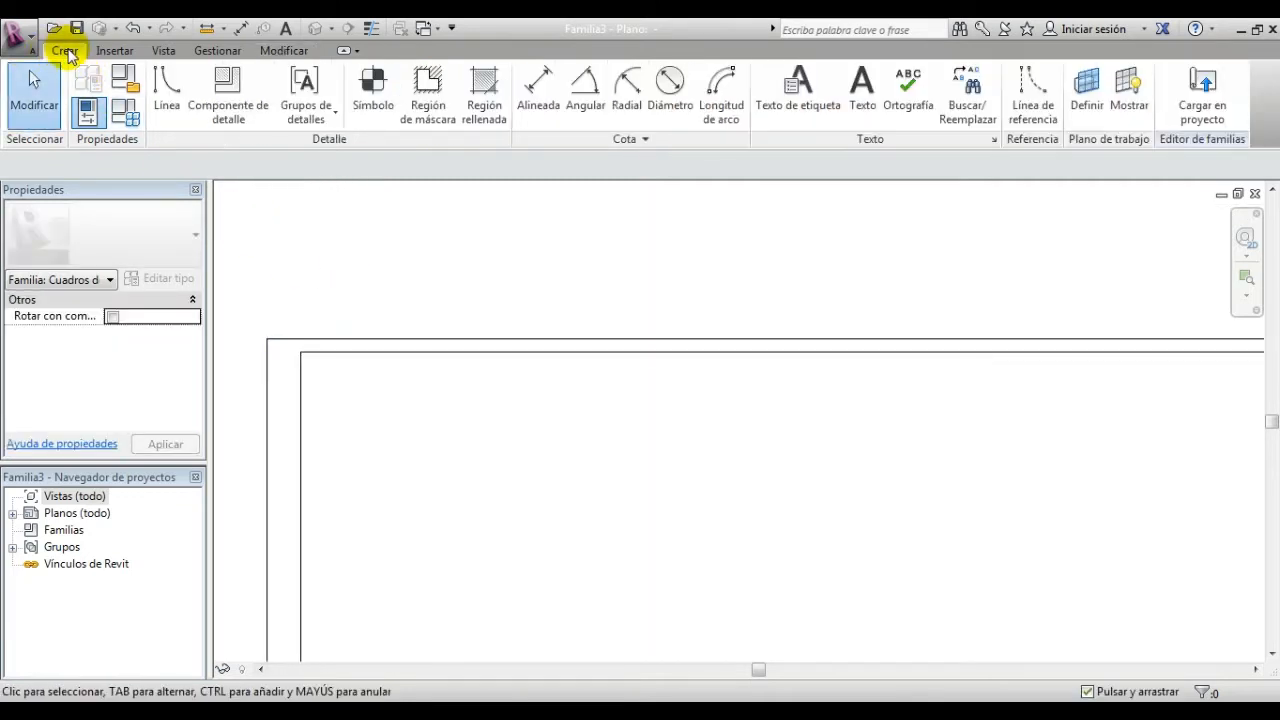
click(167, 97)
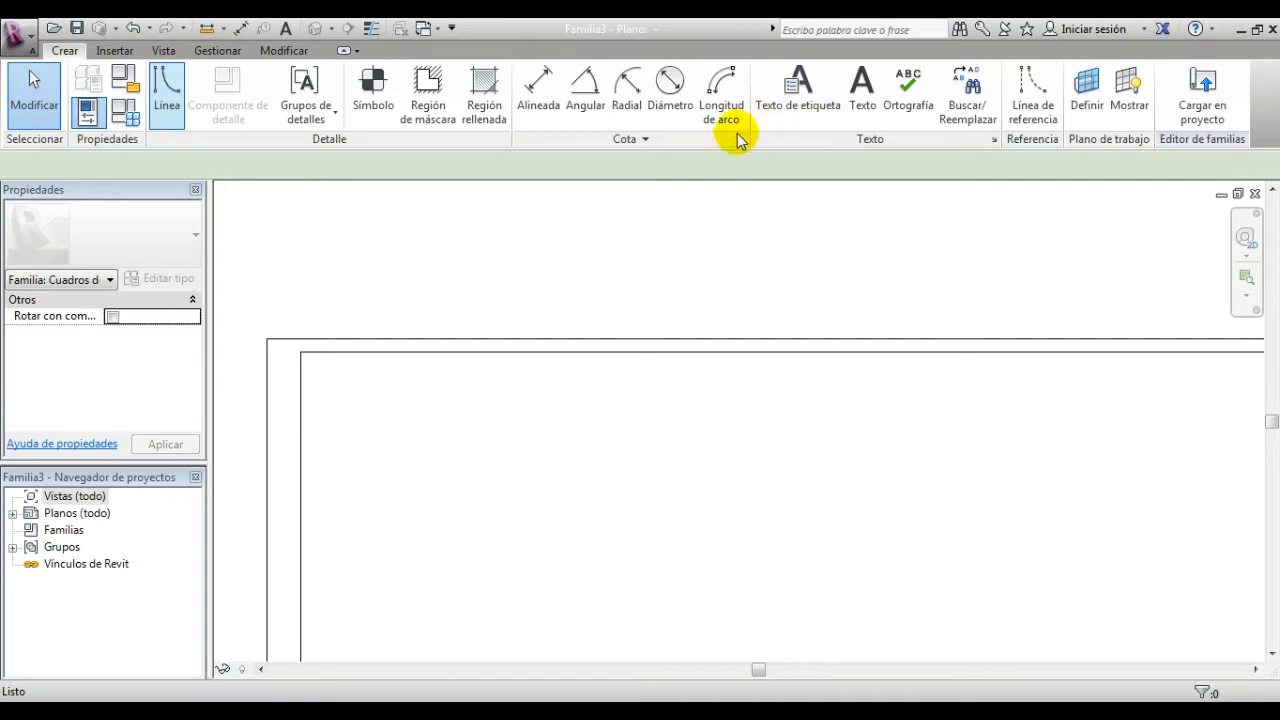
click(706, 118)
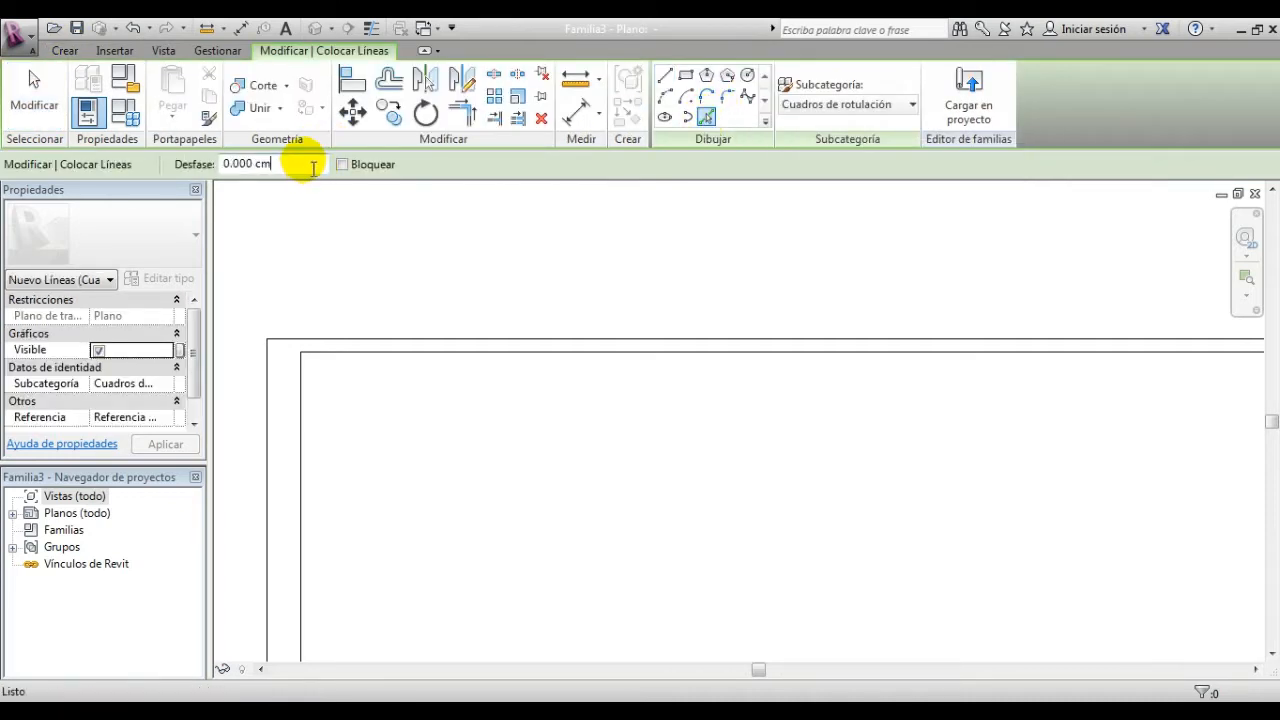
drag(313, 168, 125, 160)
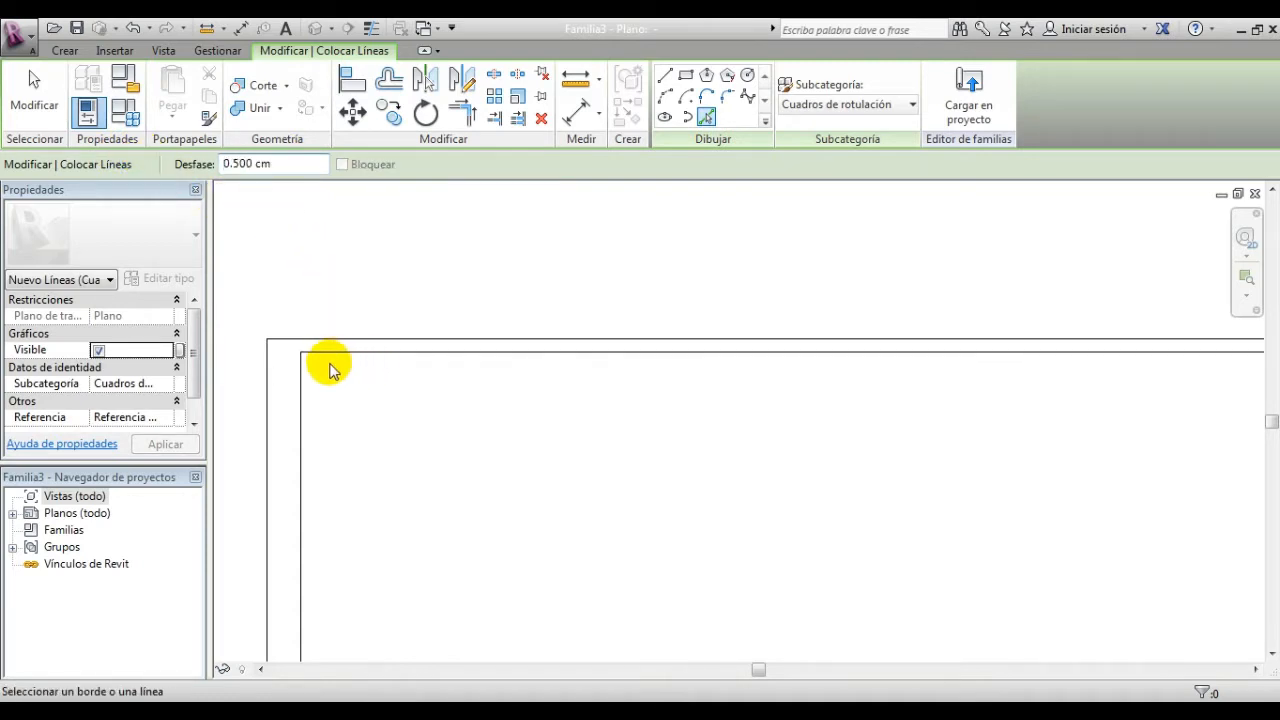
click(348, 356)
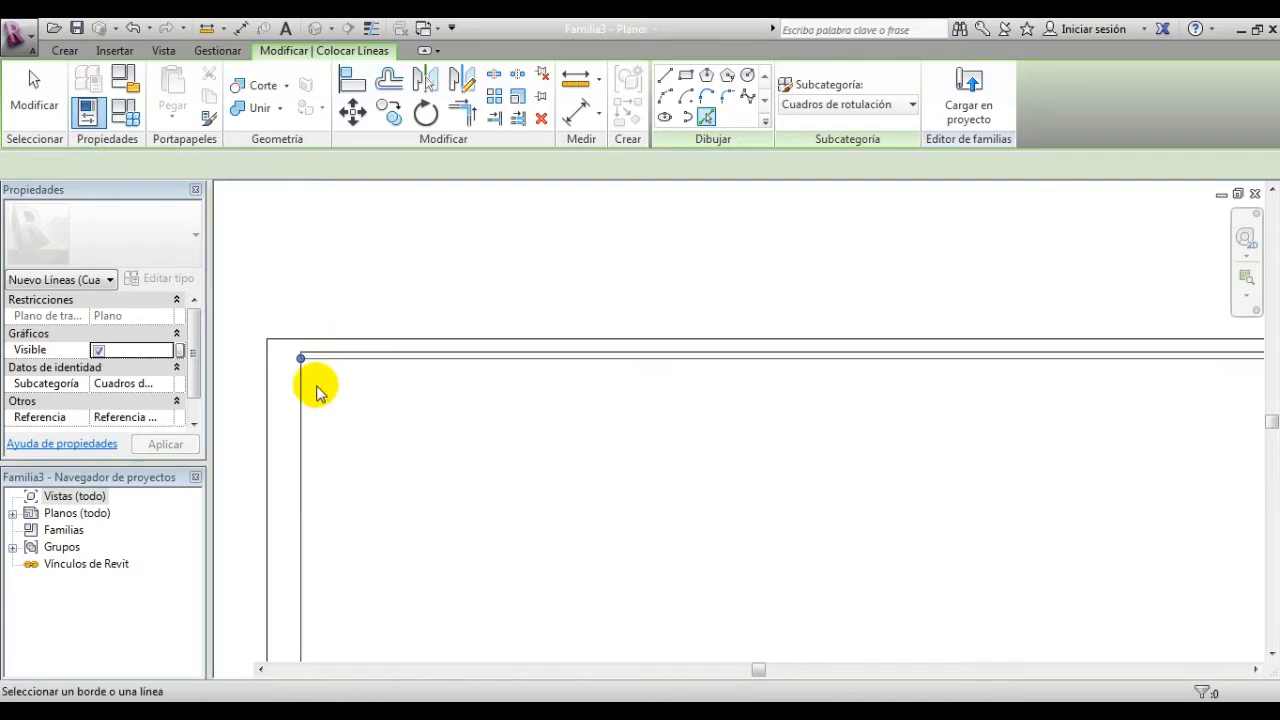
click(301, 392)
Step: Add lines offset 0.5 cm inward from the inner border's right and lower edges
middle_drag(736, 488, 538, 450)
middle_drag(831, 453, 707, 446)
click(1051, 387)
middle_drag(942, 431, 978, 240)
middle_drag(1017, 574, 1012, 464)
click(1002, 530)
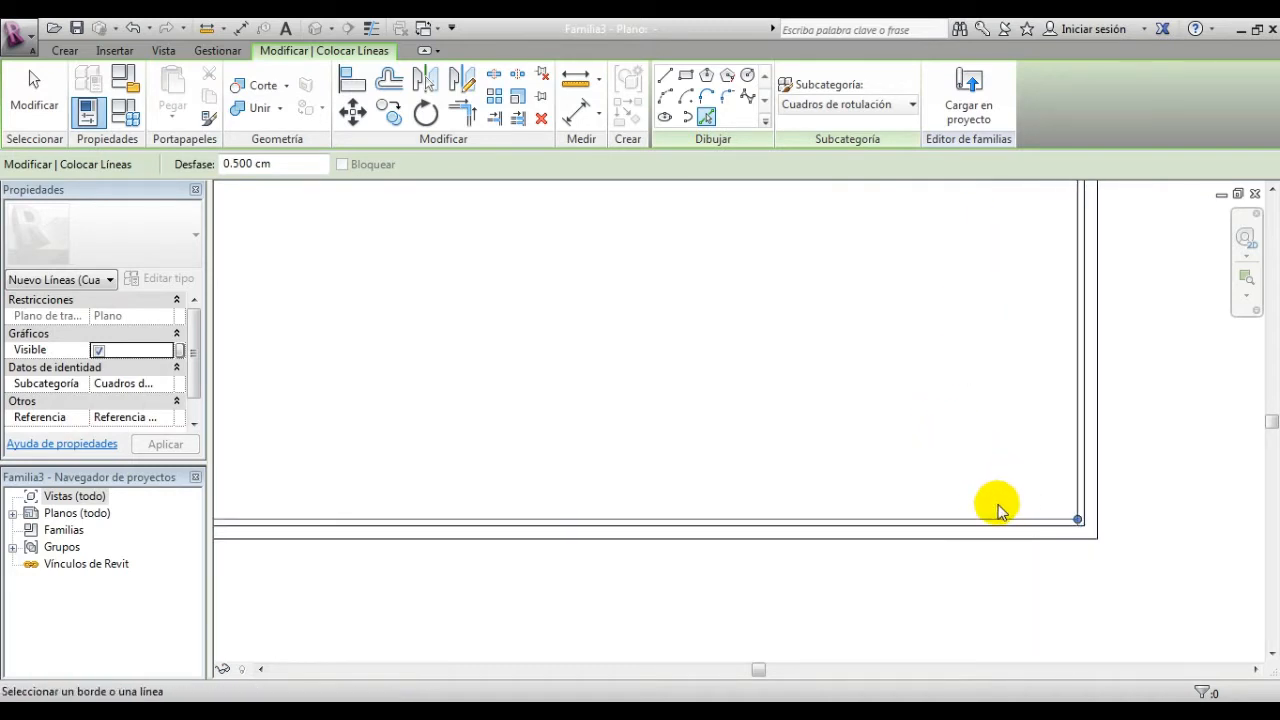
Step: Trim the second border's lines into corners at the lower right and upper right of the sheet
click(463, 113)
click(1067, 520)
click(1068, 415)
middle_drag(1089, 290, 1061, 443)
middle_drag(1067, 230, 1064, 376)
scroll(1052, 291, up, 1)
click(1052, 290)
click(1058, 312)
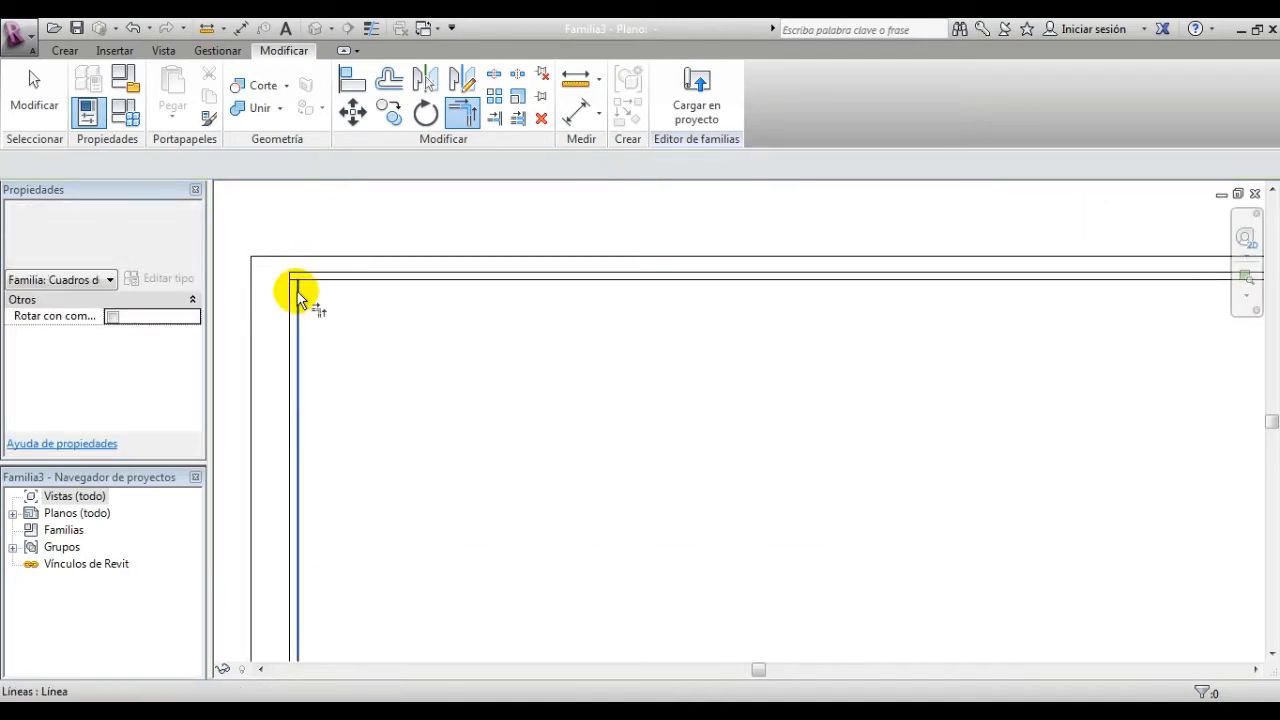
Step: Trim the second border's lines into corners at the upper left and lower left of the sheet
click(298, 293)
click(311, 280)
middle_drag(499, 439, 532, 300)
middle_drag(478, 410, 515, 270)
middle_drag(430, 440, 458, 239)
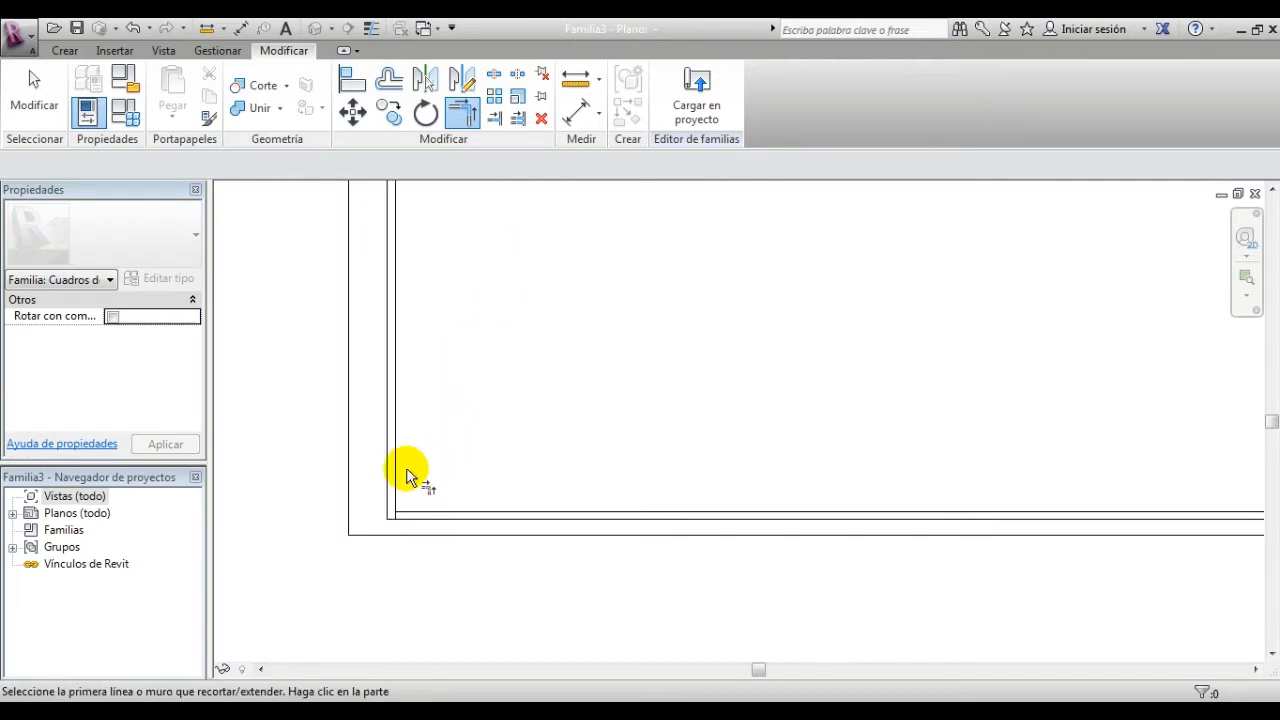
click(397, 476)
click(420, 513)
scroll(541, 420, down, 2)
middle_drag(690, 374, 587, 511)
middle_drag(984, 374, 960, 452)
key(Escape)
Step: Examine the double inner border along the sheet's edges and as a whole
middle_drag(943, 306, 894, 360)
middle_drag(923, 543, 882, 487)
scroll(882, 482, up, 1)
middle_drag(1002, 382, 989, 464)
scroll(977, 416, down, 1)
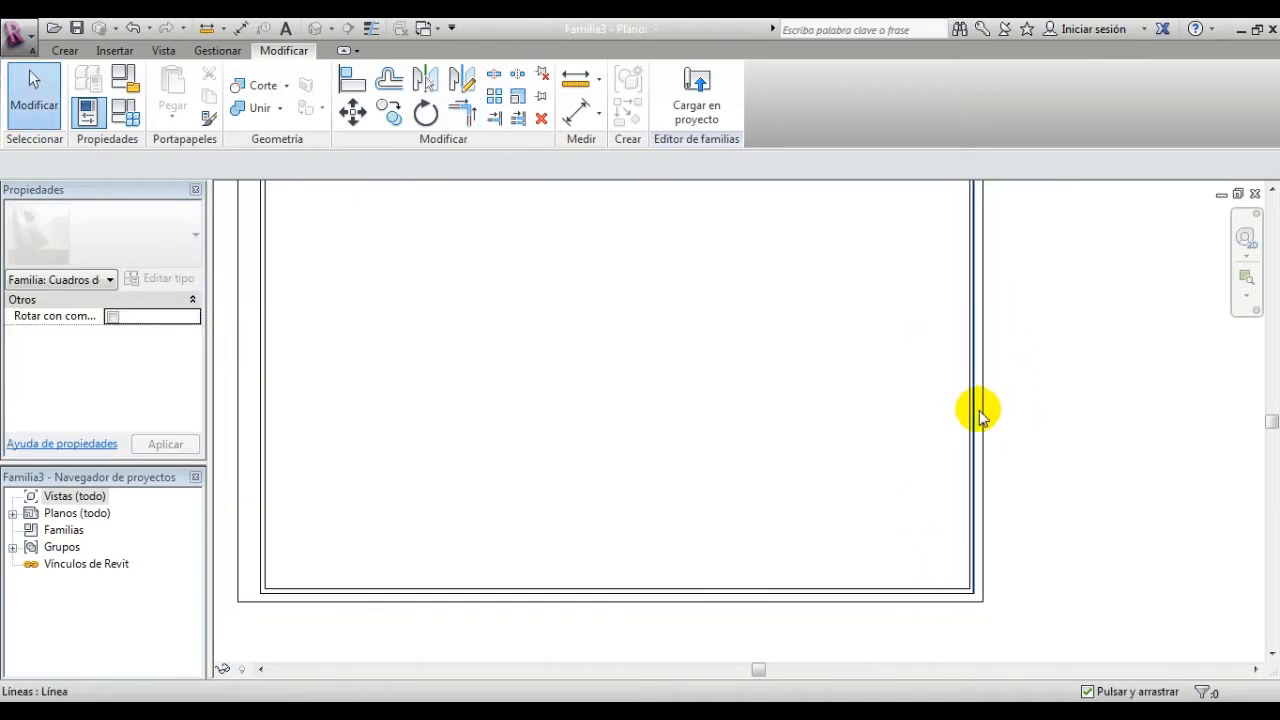
middle_drag(988, 354, 971, 423)
scroll(975, 424, down, 1)
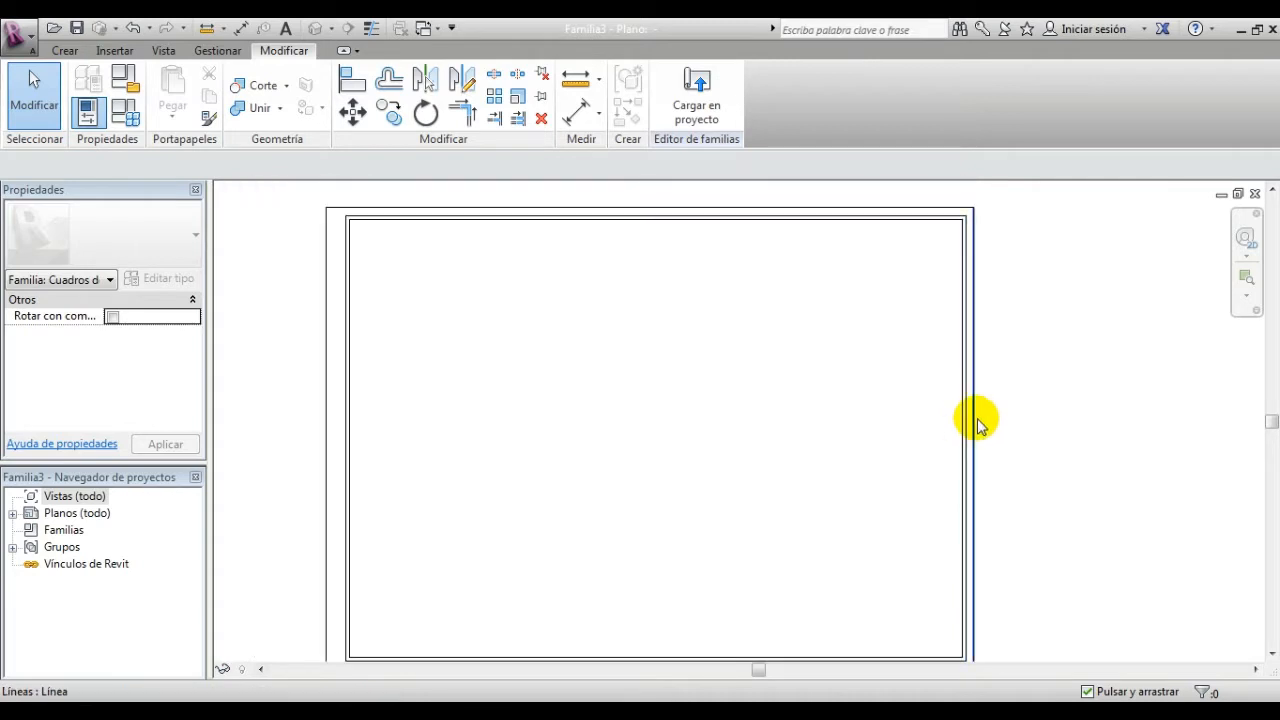
middle_drag(936, 588, 922, 572)
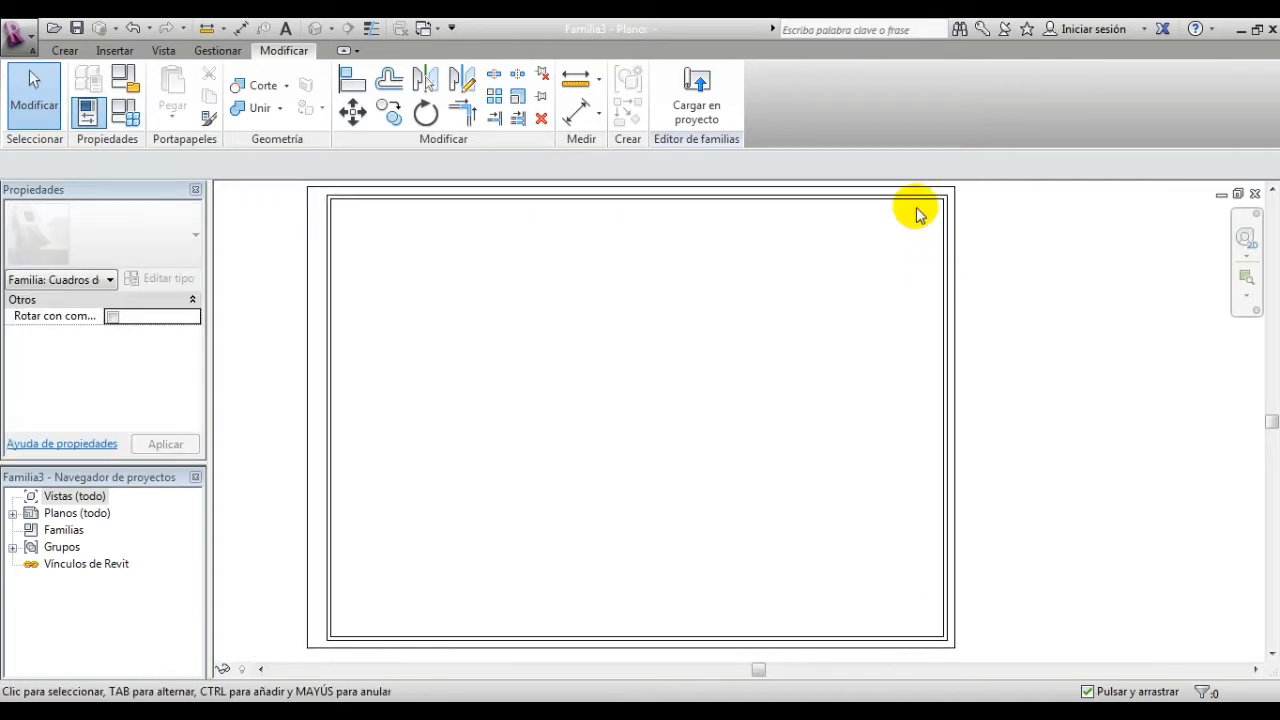
Step: Draw a 20 × 10 cm rectangle just inside the lower right corner of the innermost border
click(63, 51)
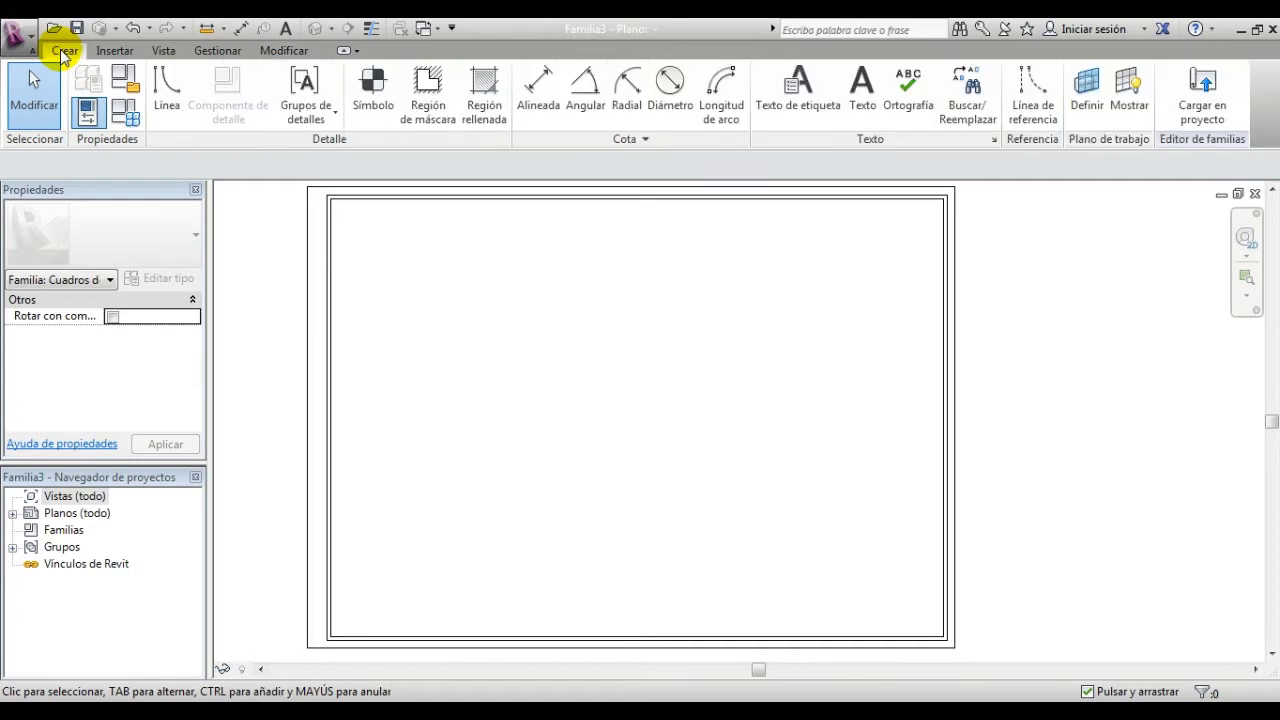
click(168, 95)
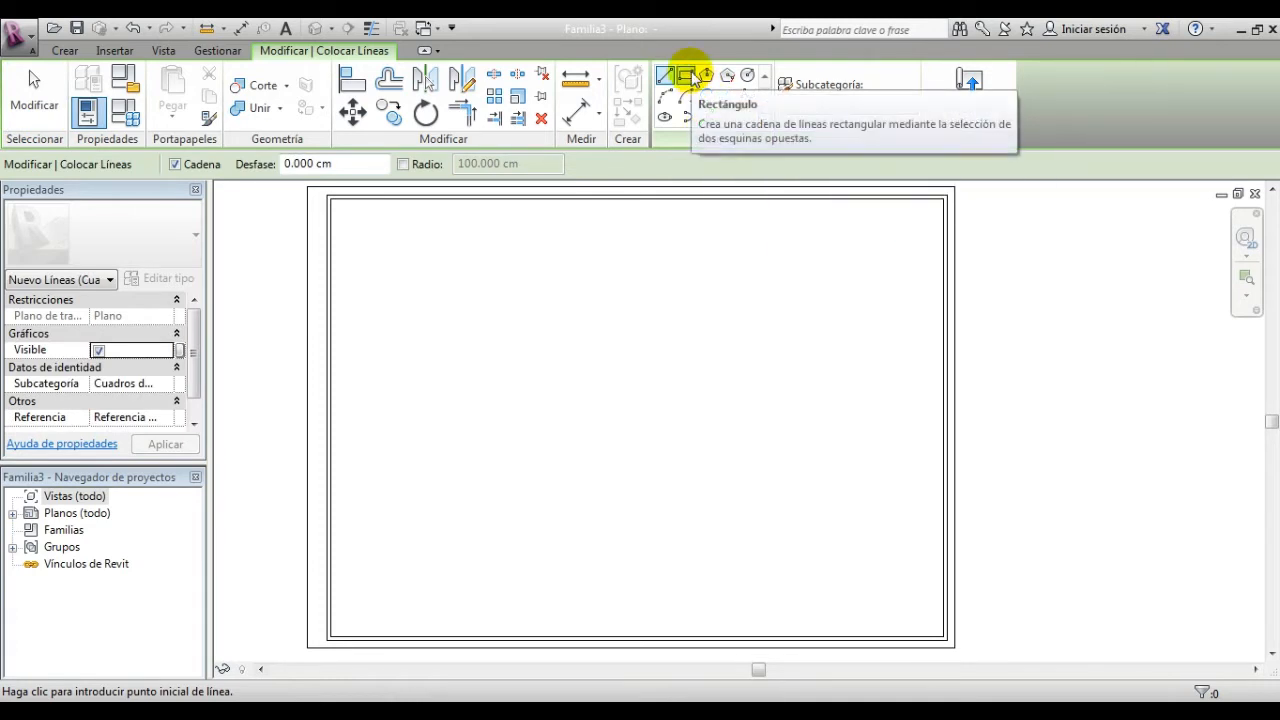
click(690, 78)
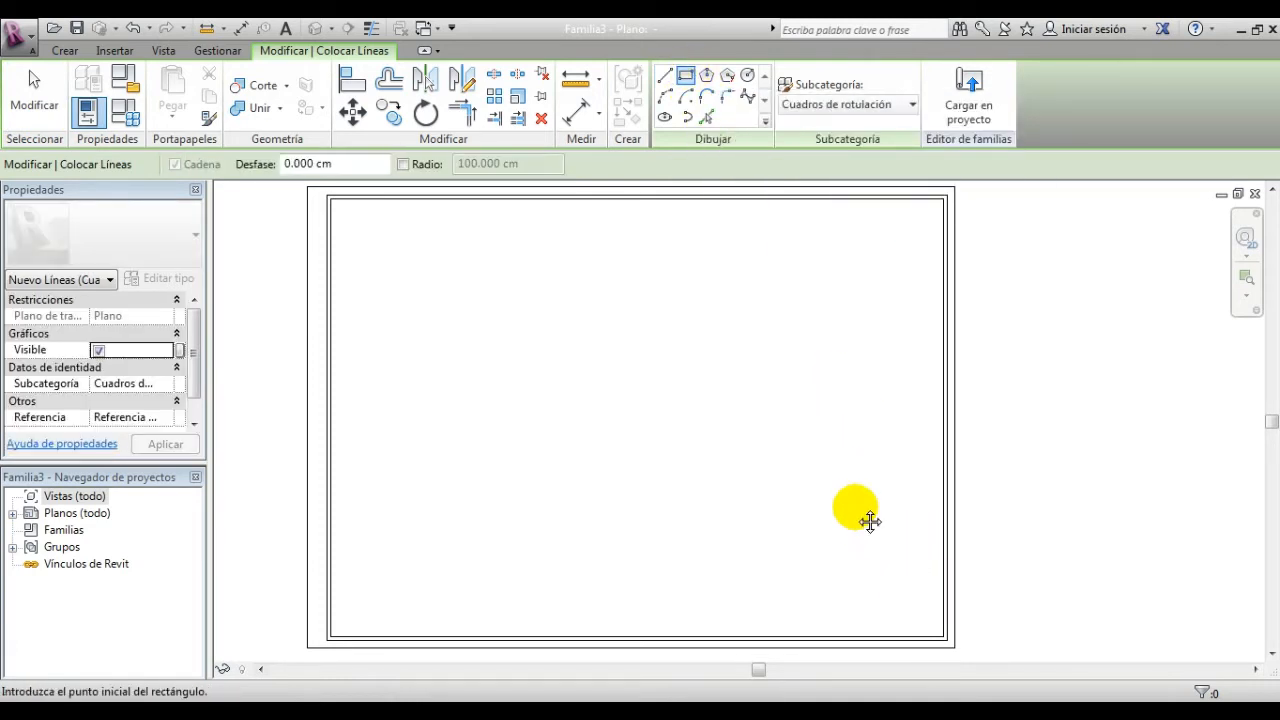
scroll(900, 600, up, 4)
scroll(850, 505, up, 4)
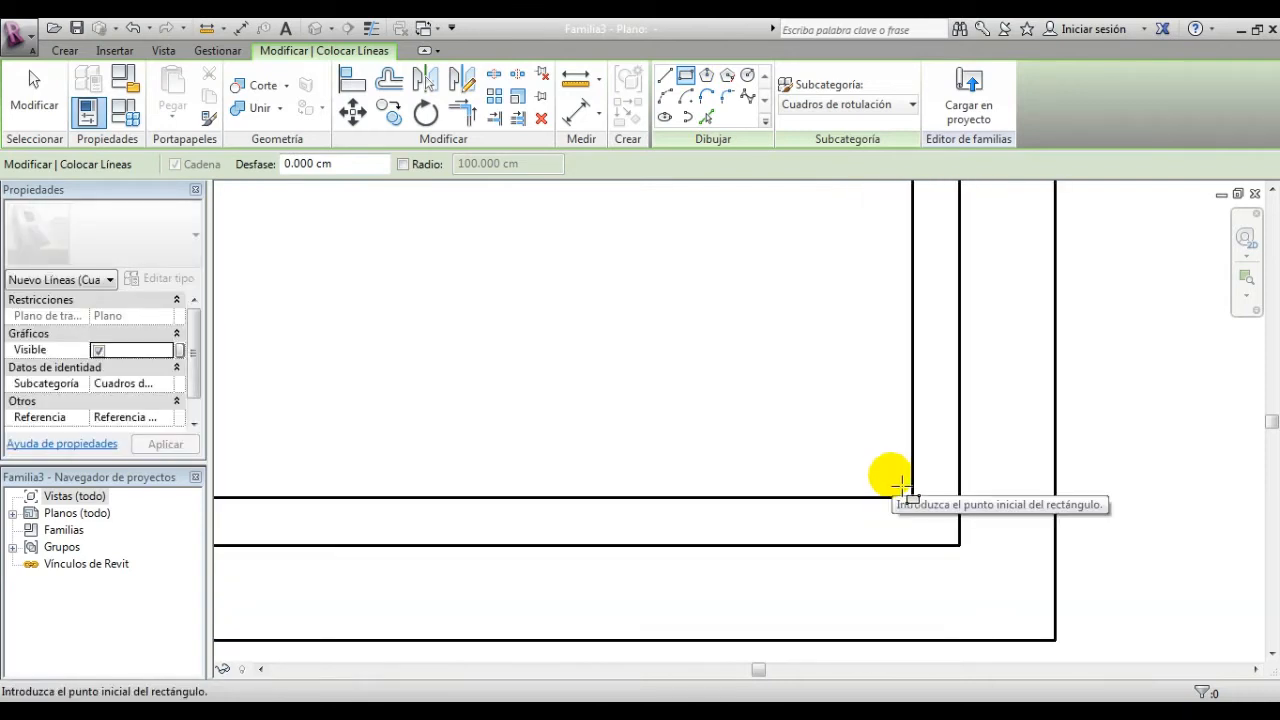
click(892, 477)
scroll(680, 280, down, 2)
middle_drag(680, 280, 839, 455)
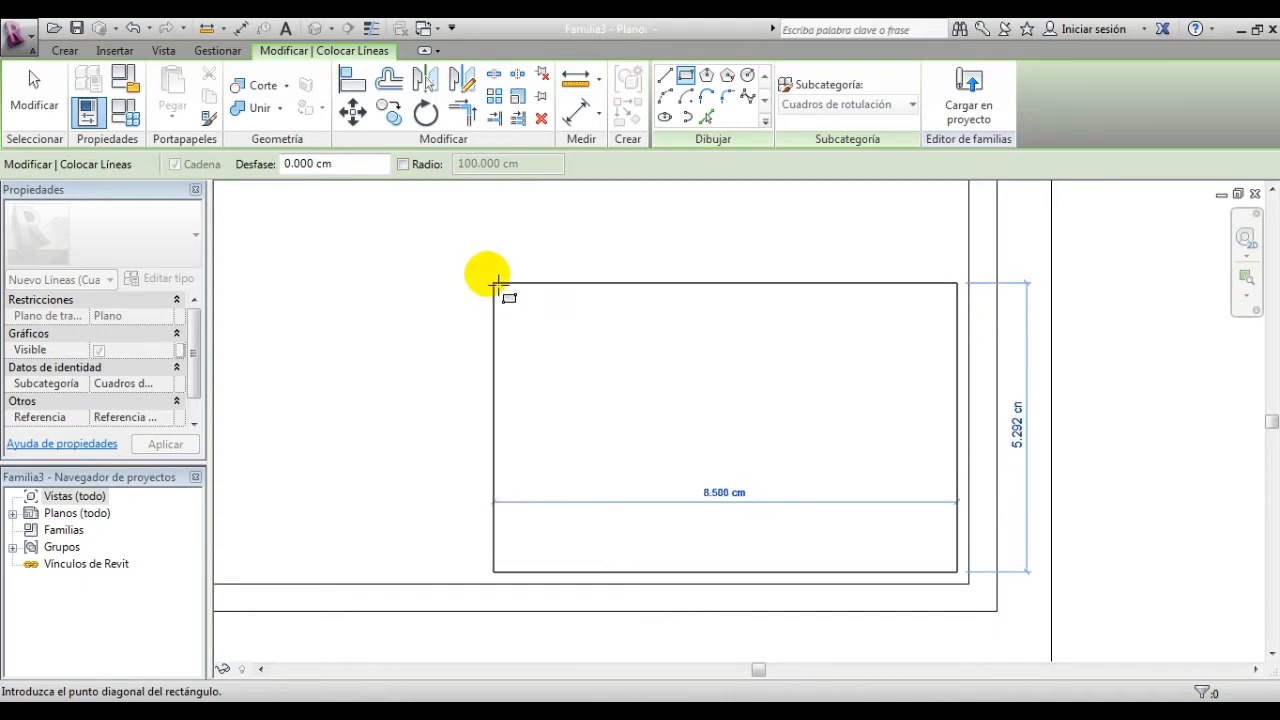
scroll(711, 334, up, 2)
scroll(709, 334, down, 4)
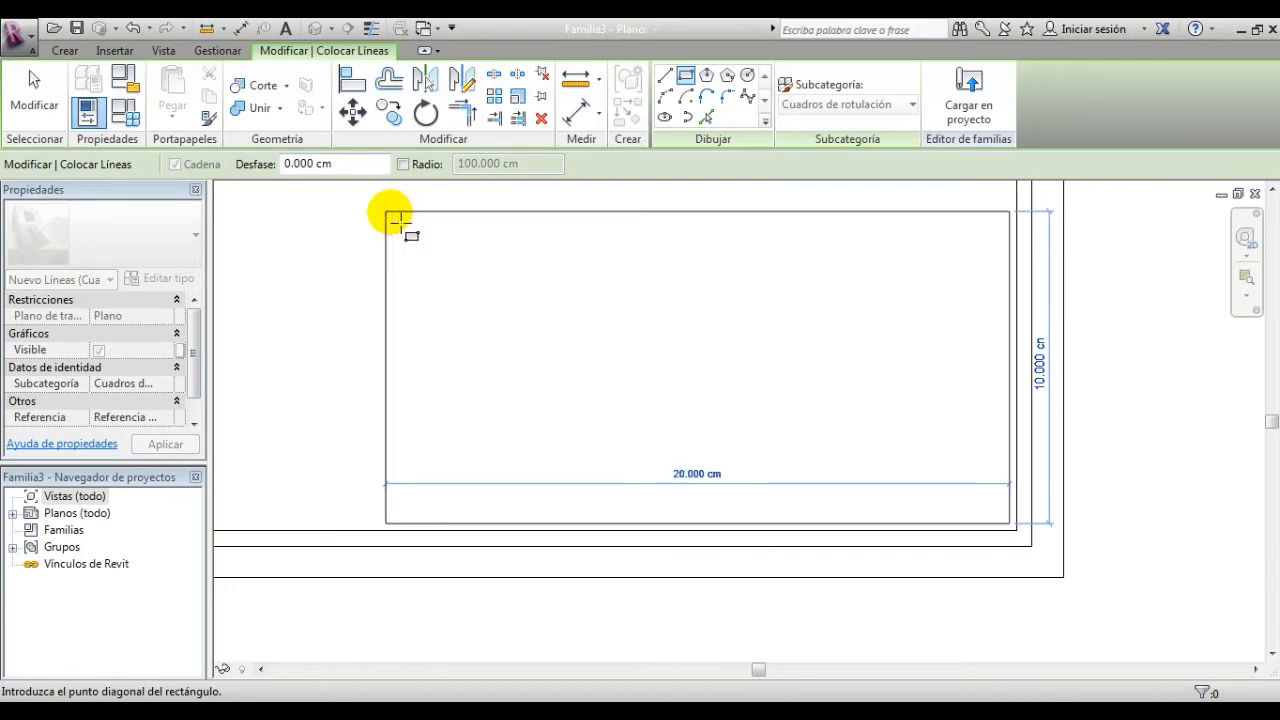
click(390, 213)
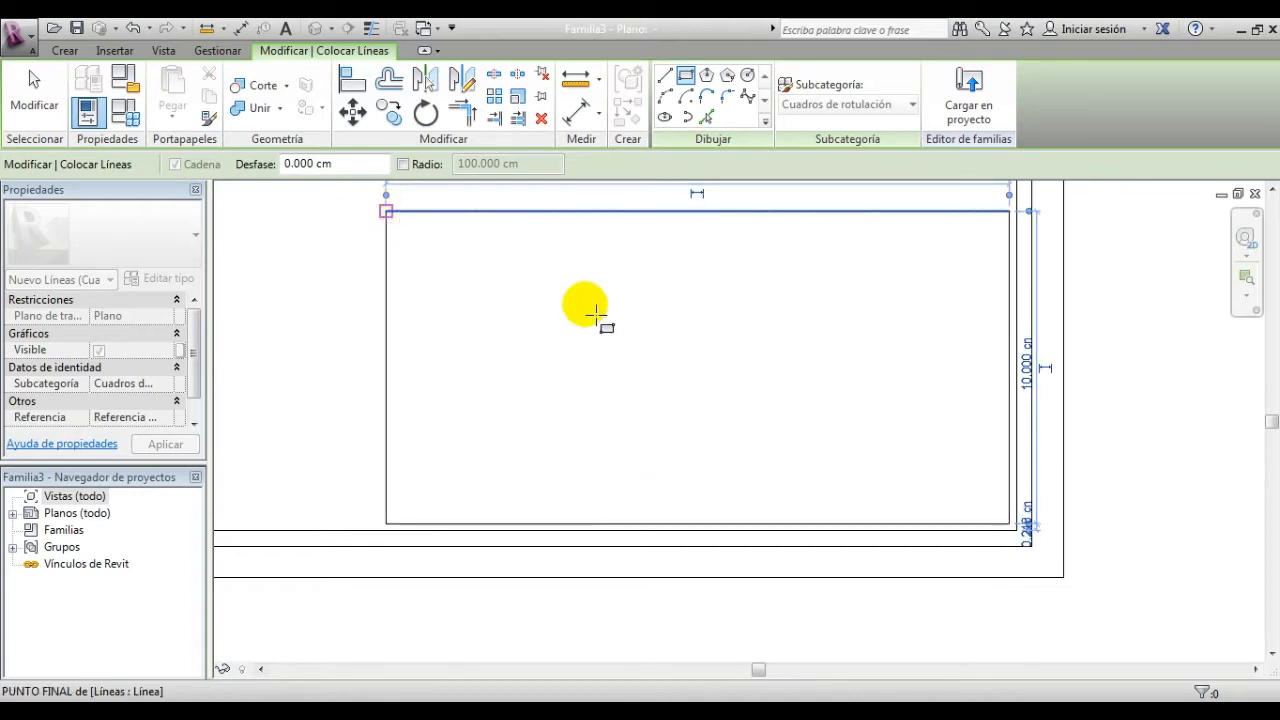
middle_drag(592, 313, 659, 379)
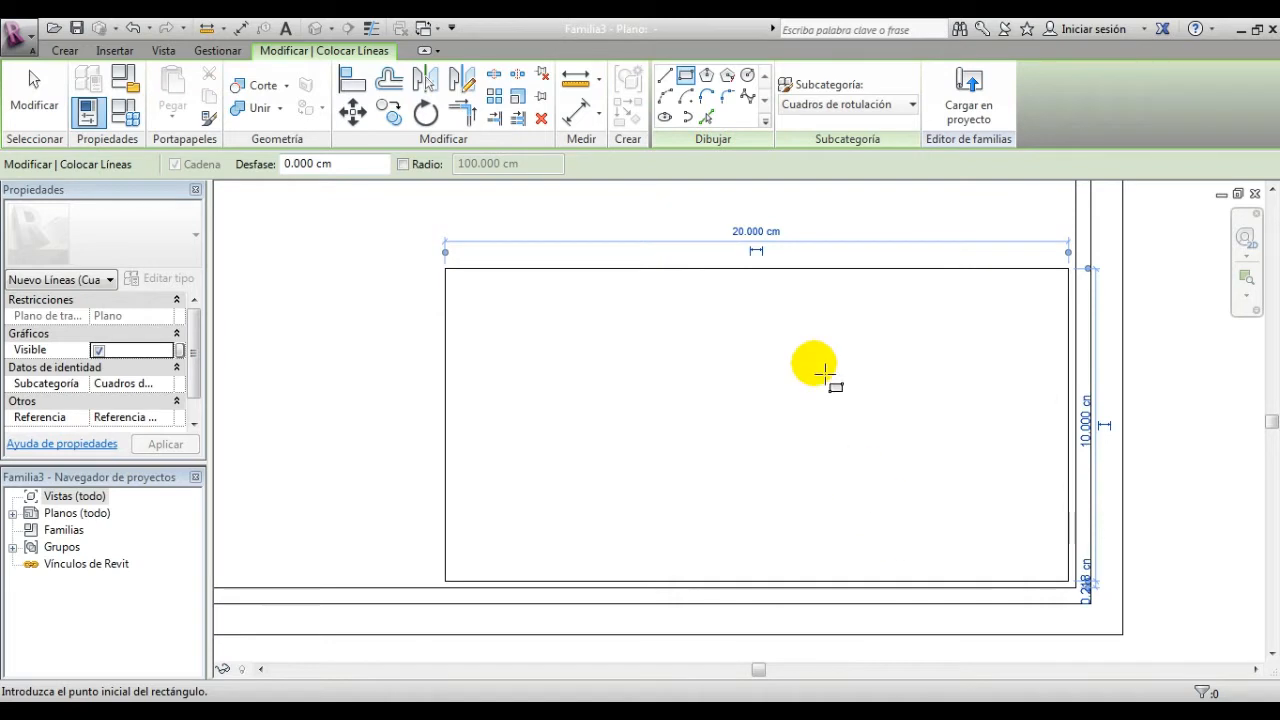
Step: Create three horizontal lines across the title box at 1 cm intervals above its bottom edge, using Pick Lines with a 1 cm offset
key(Escape)
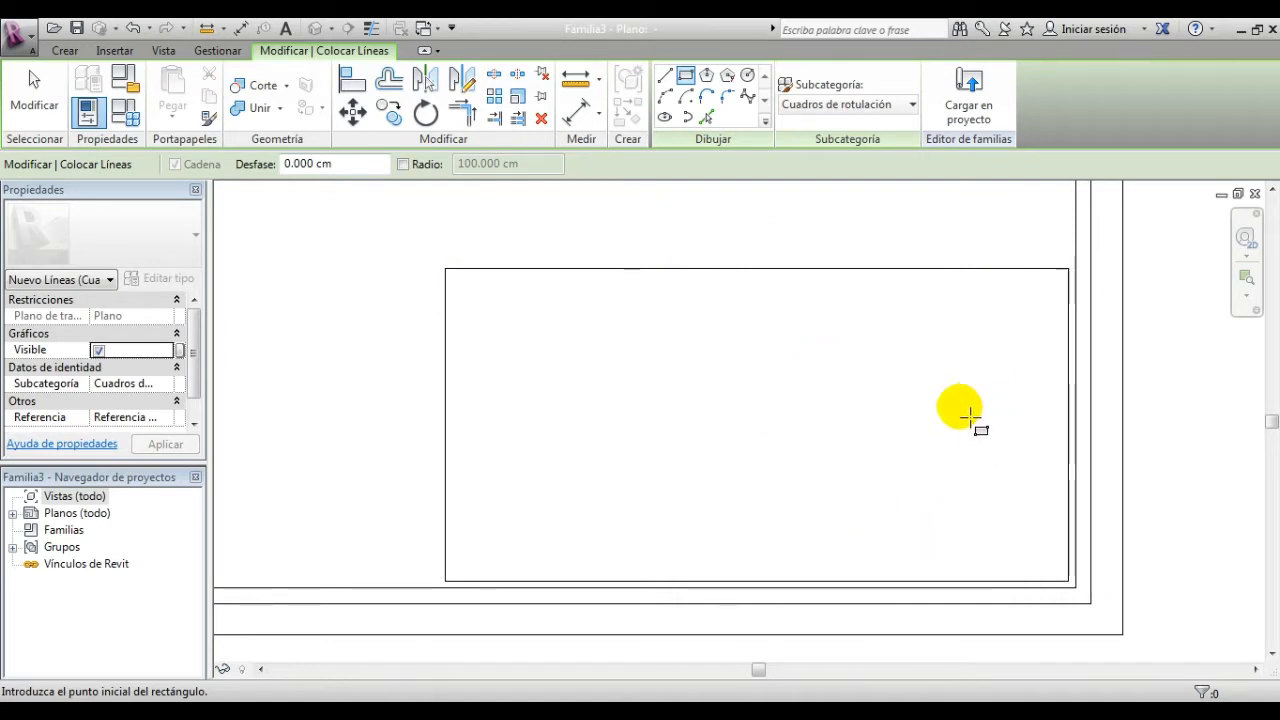
key(Escape)
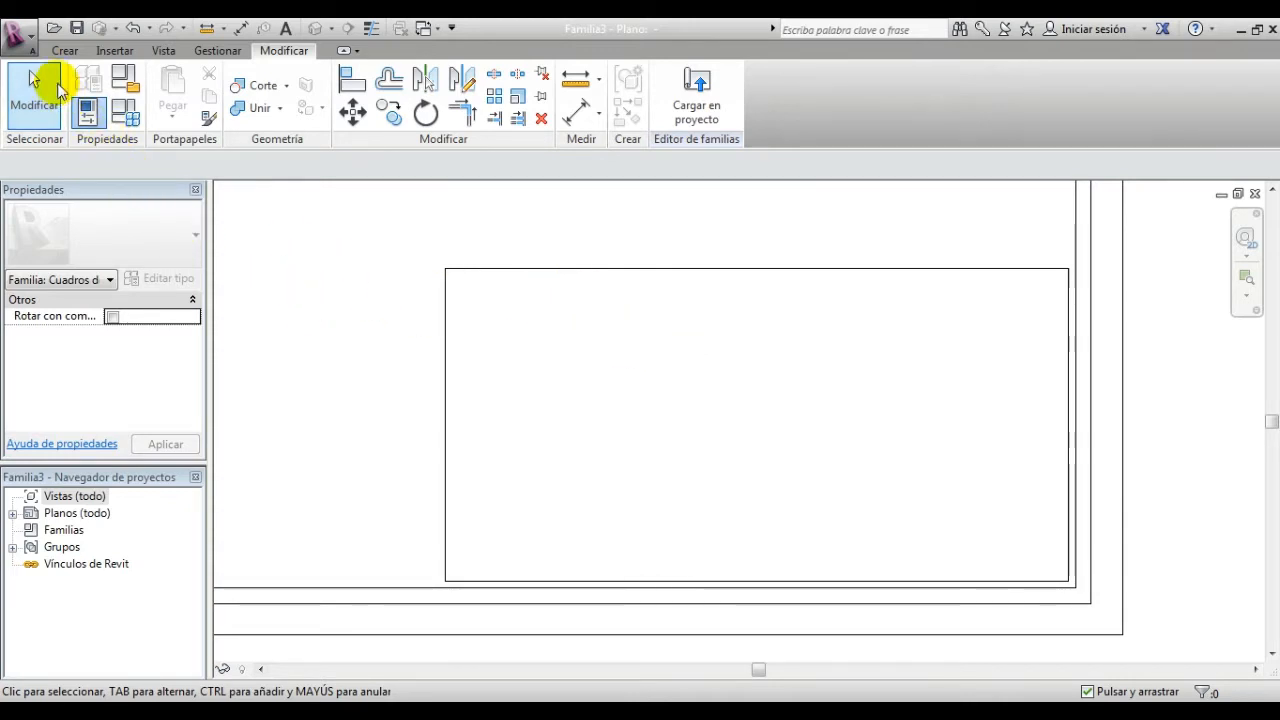
click(64, 54)
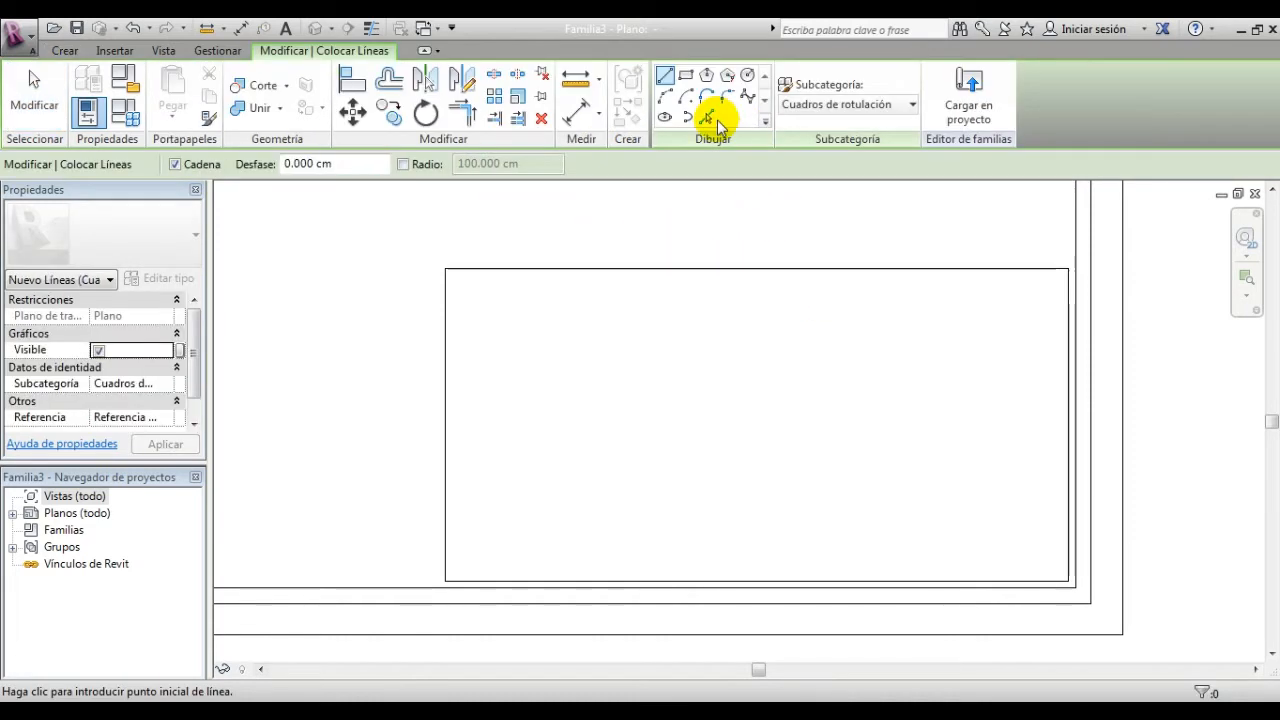
click(706, 118)
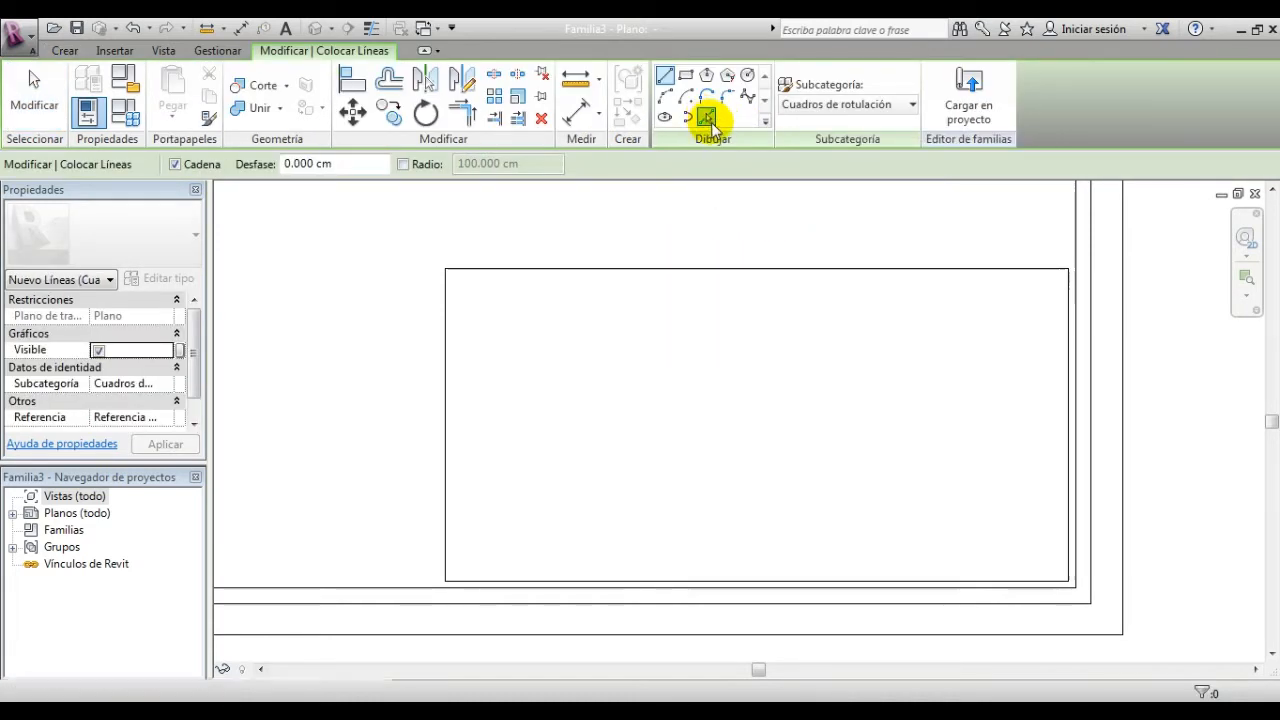
drag(299, 165, 60, 170)
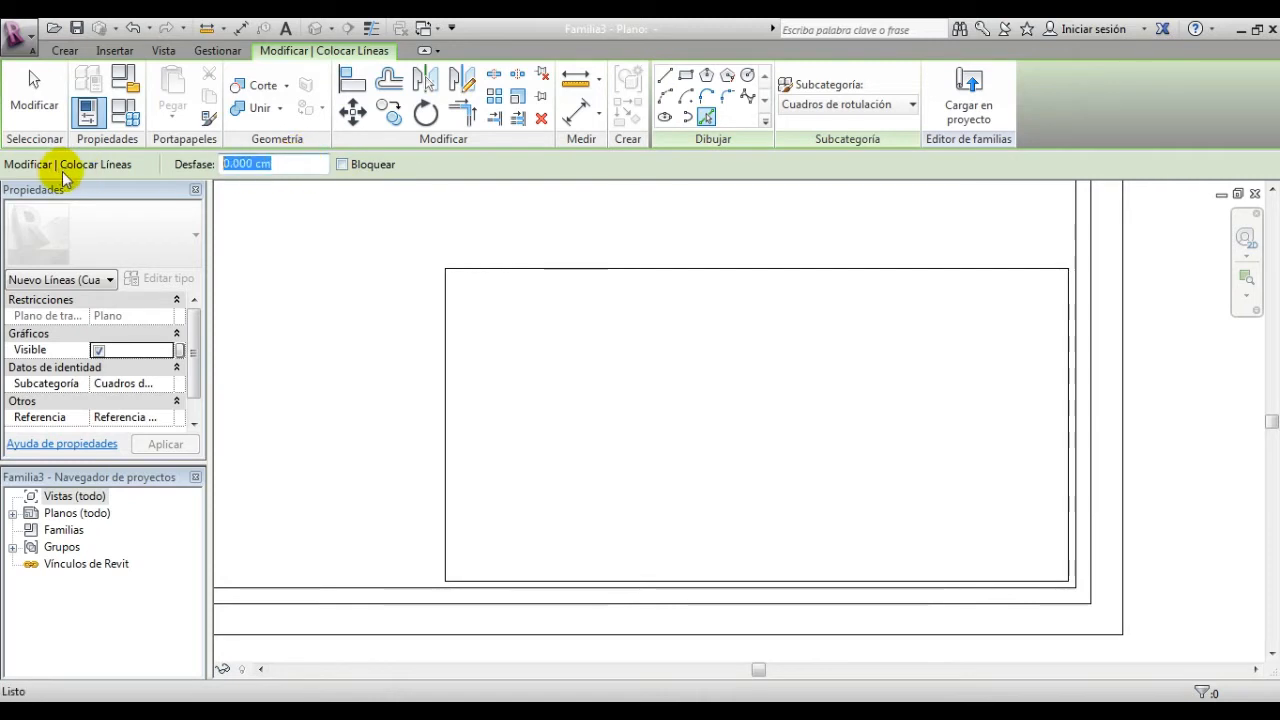
text(1)
key(Return)
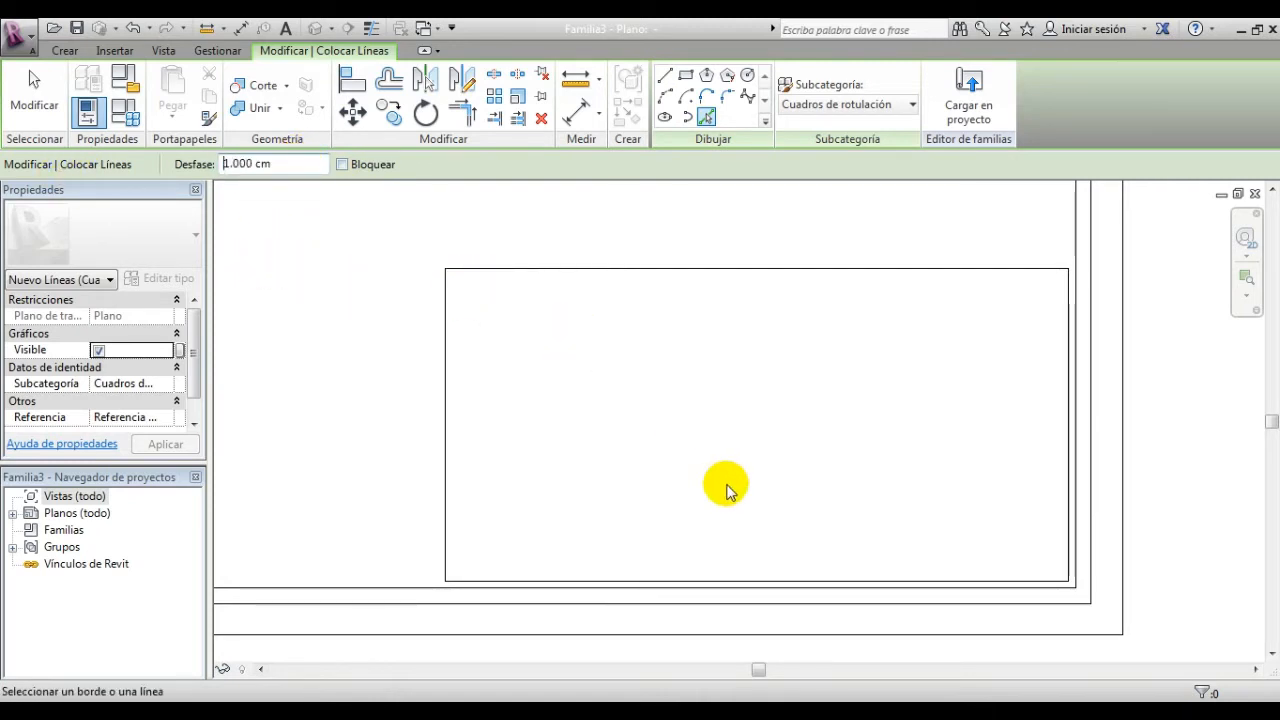
click(672, 581)
click(676, 550)
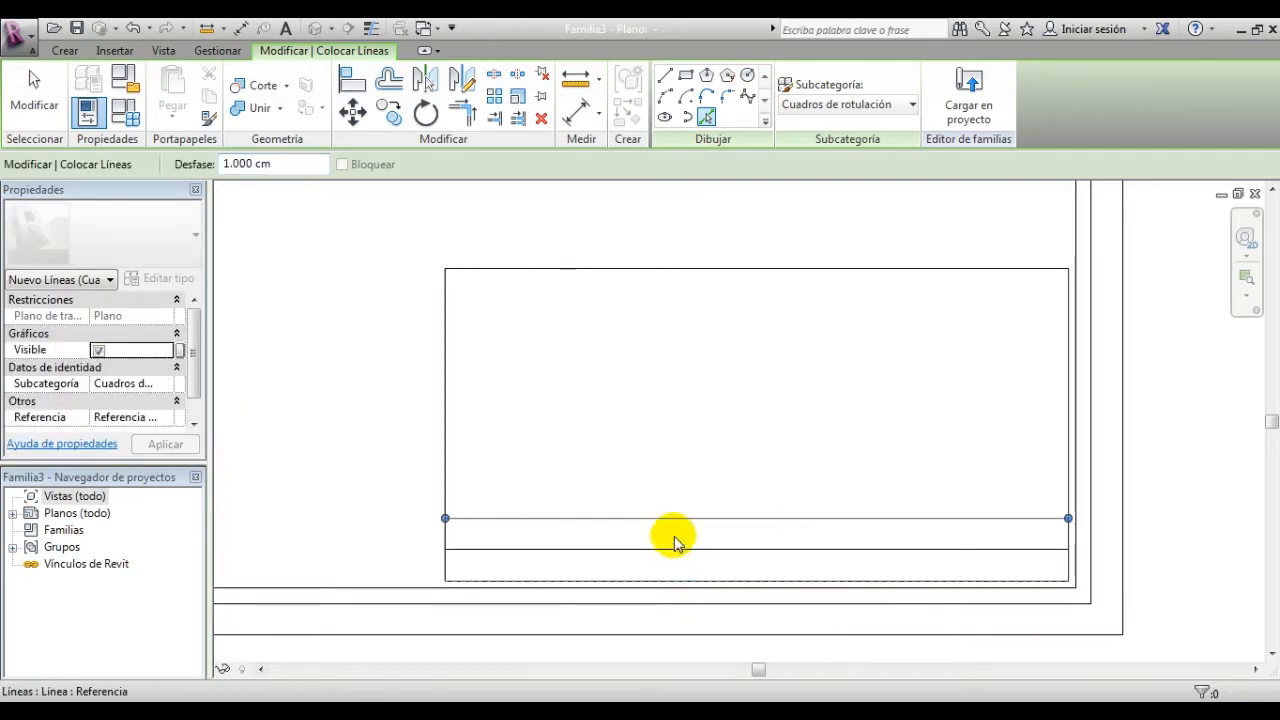
click(665, 517)
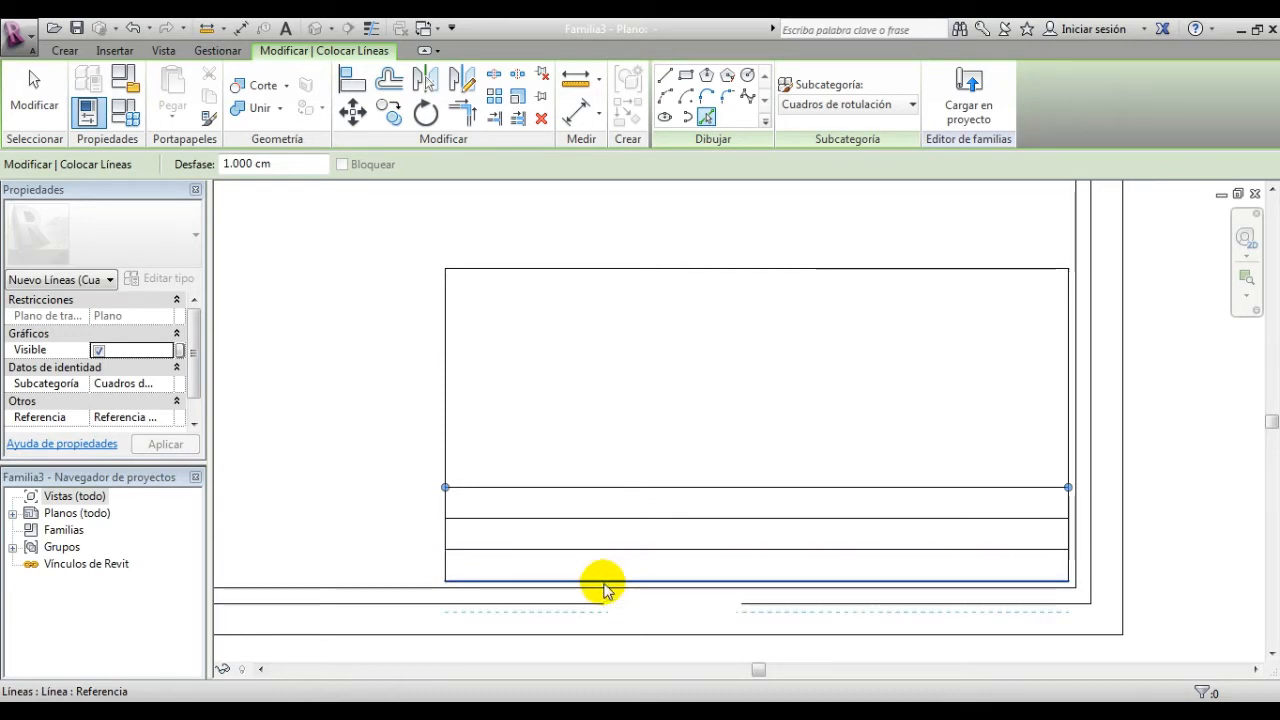
Step: Add three more full-width horizontal lines in the title box, continuing upward at 1 cm intervals
click(601, 581)
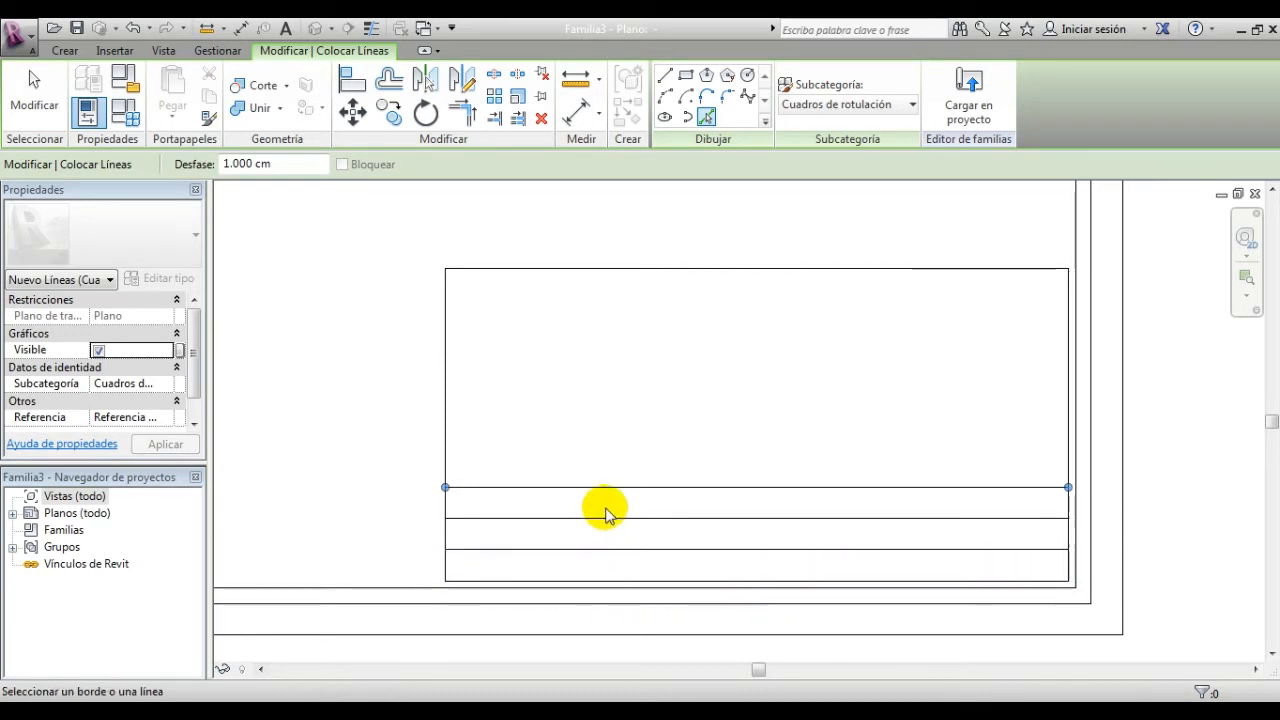
click(660, 487)
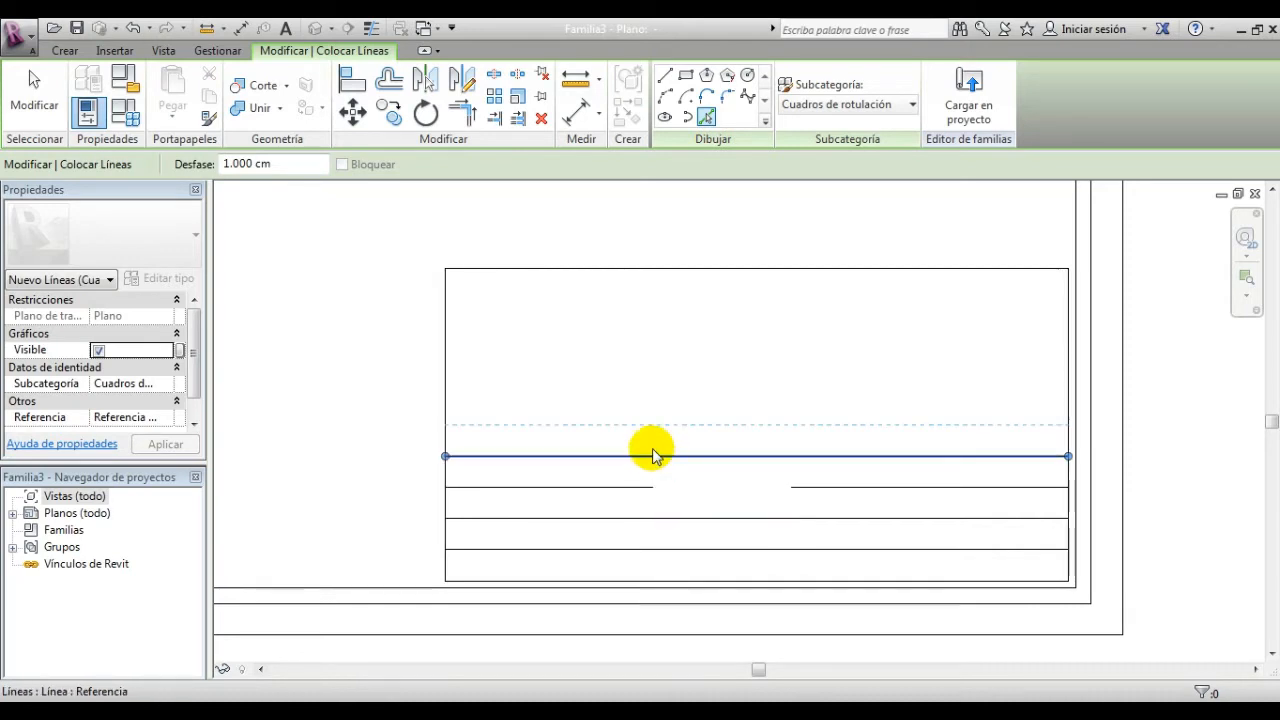
click(654, 452)
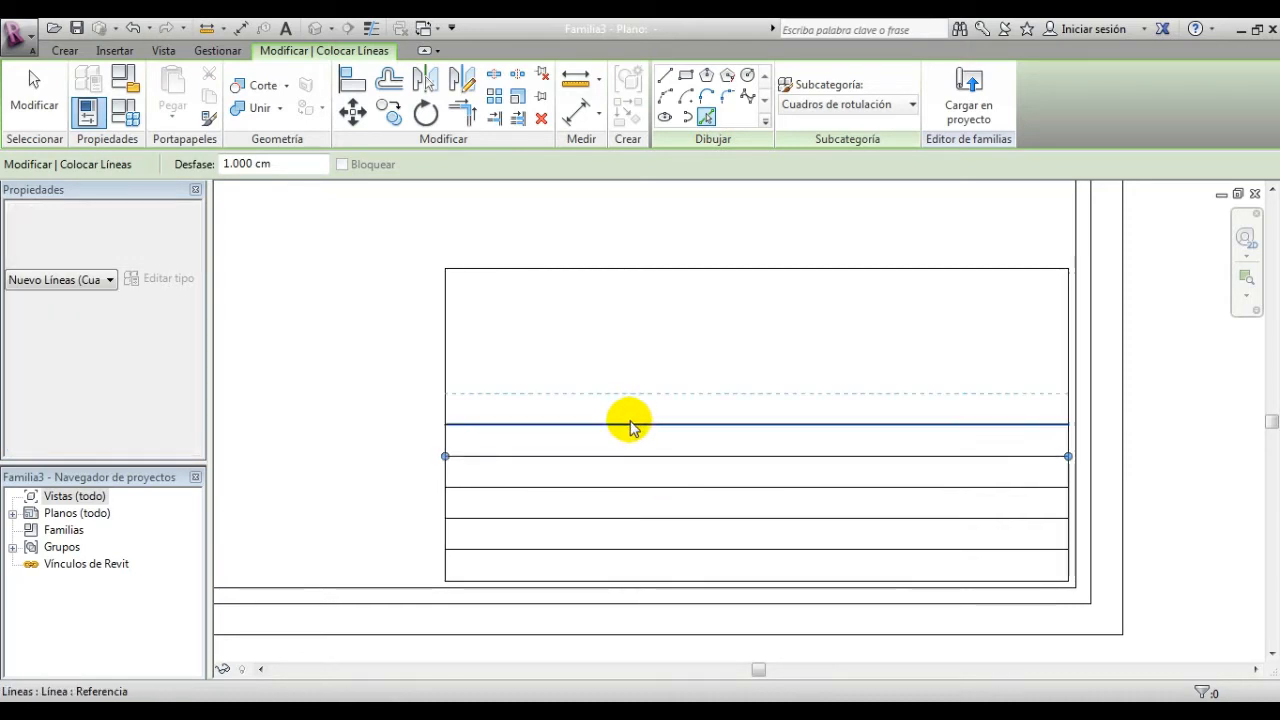
click(634, 426)
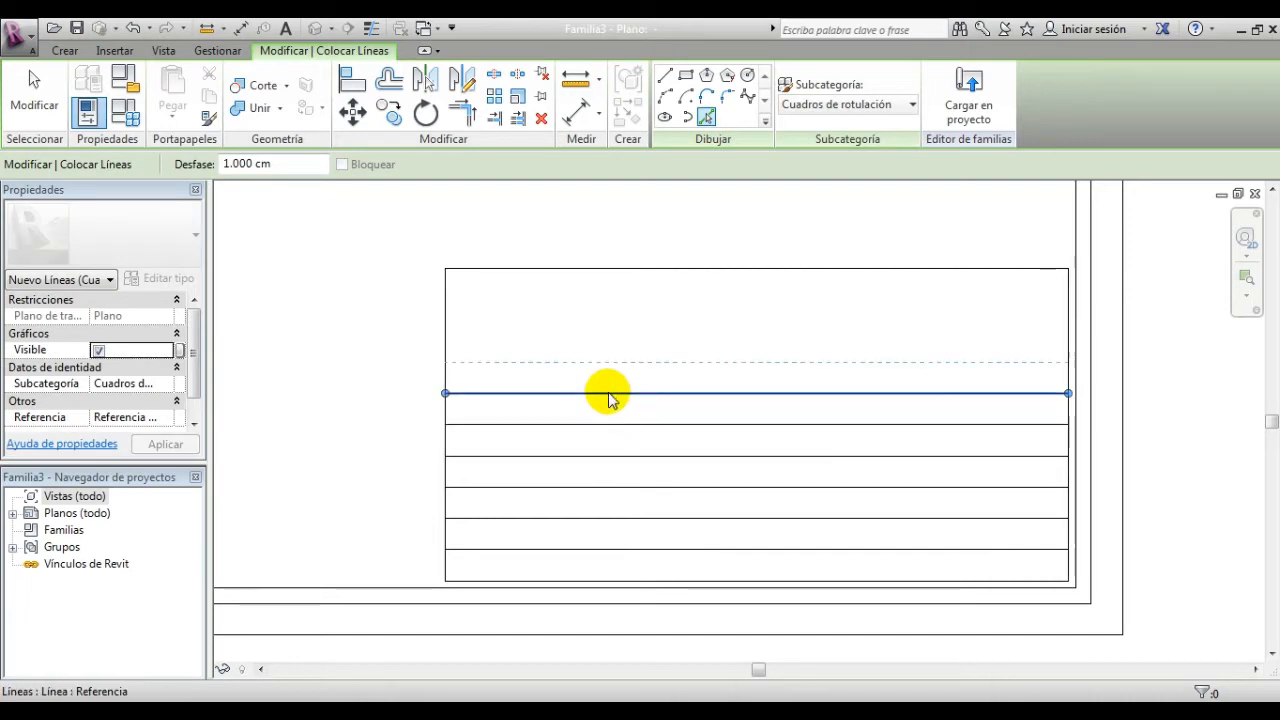
key(Escape)
key(Escape)
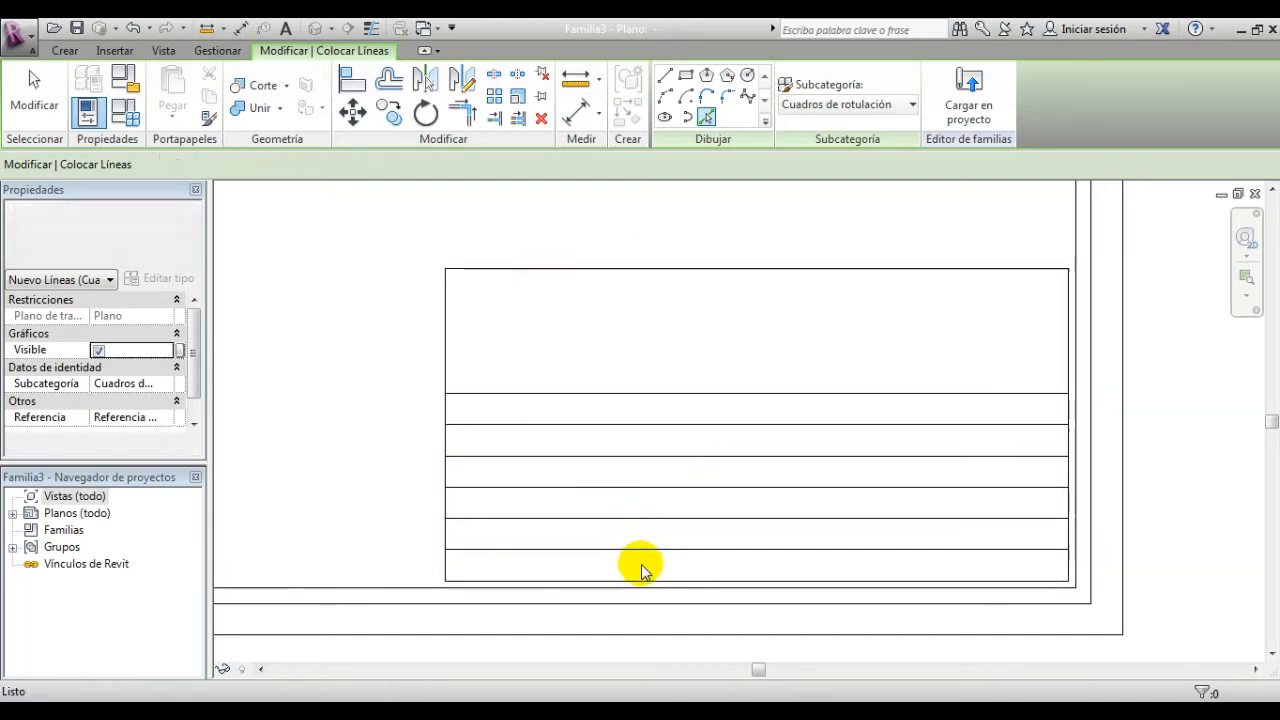
Step: Delete the three lowest dividing lines inside the title box, keeping its bottom edge
drag(650, 566, 518, 477)
drag(637, 569, 521, 466)
key(Delete)
middle_drag(723, 437, 610, 465)
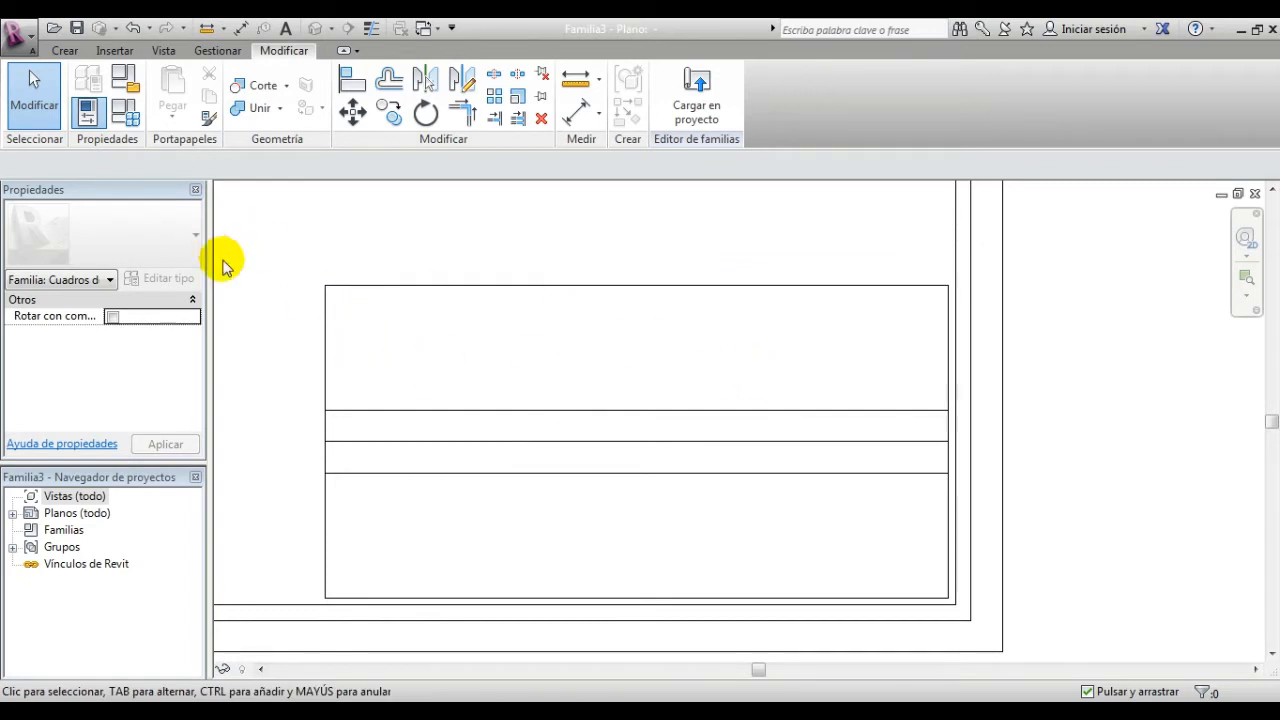
Step: Import the usactrans image from the Descargas folder and place it over the title box
click(114, 52)
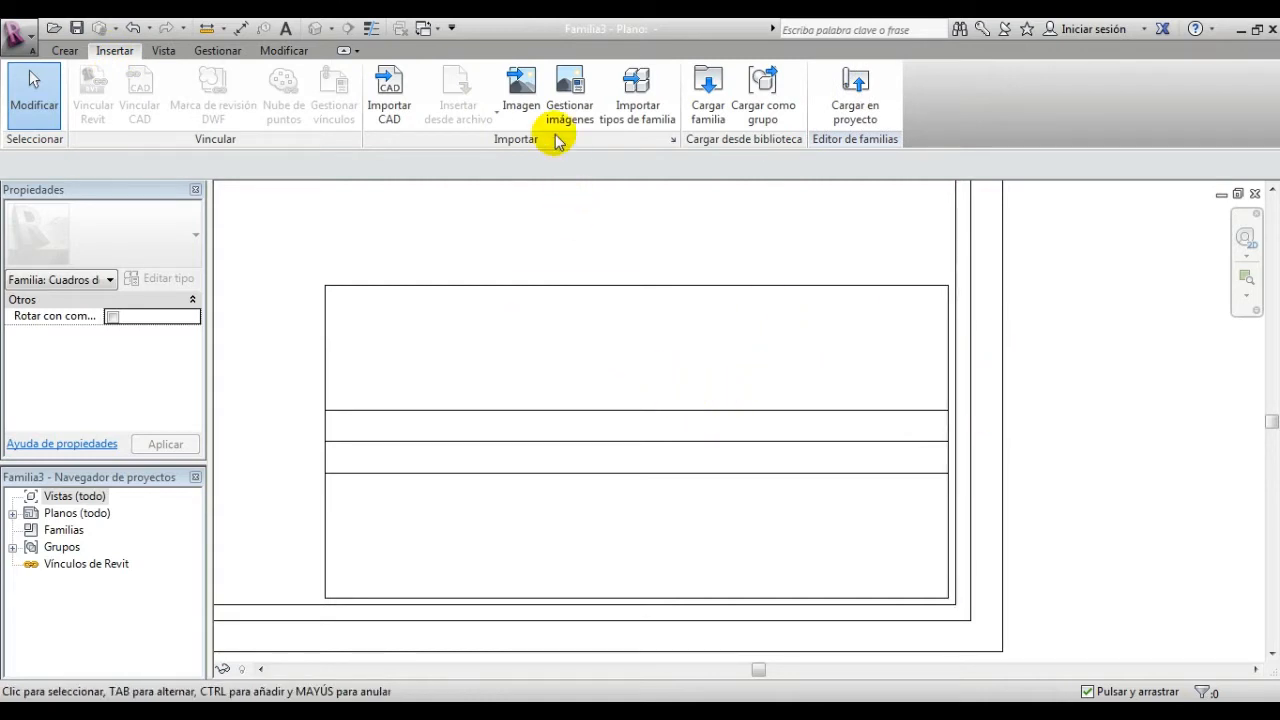
click(522, 88)
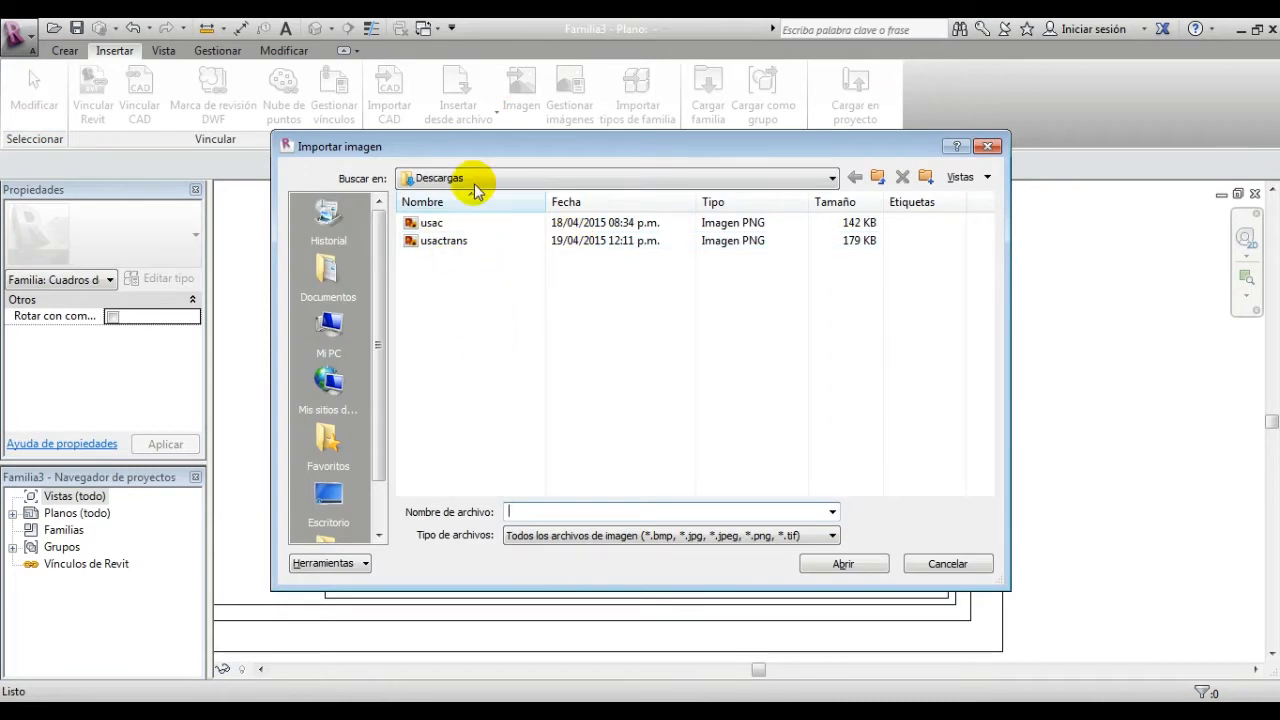
click(452, 248)
click(843, 565)
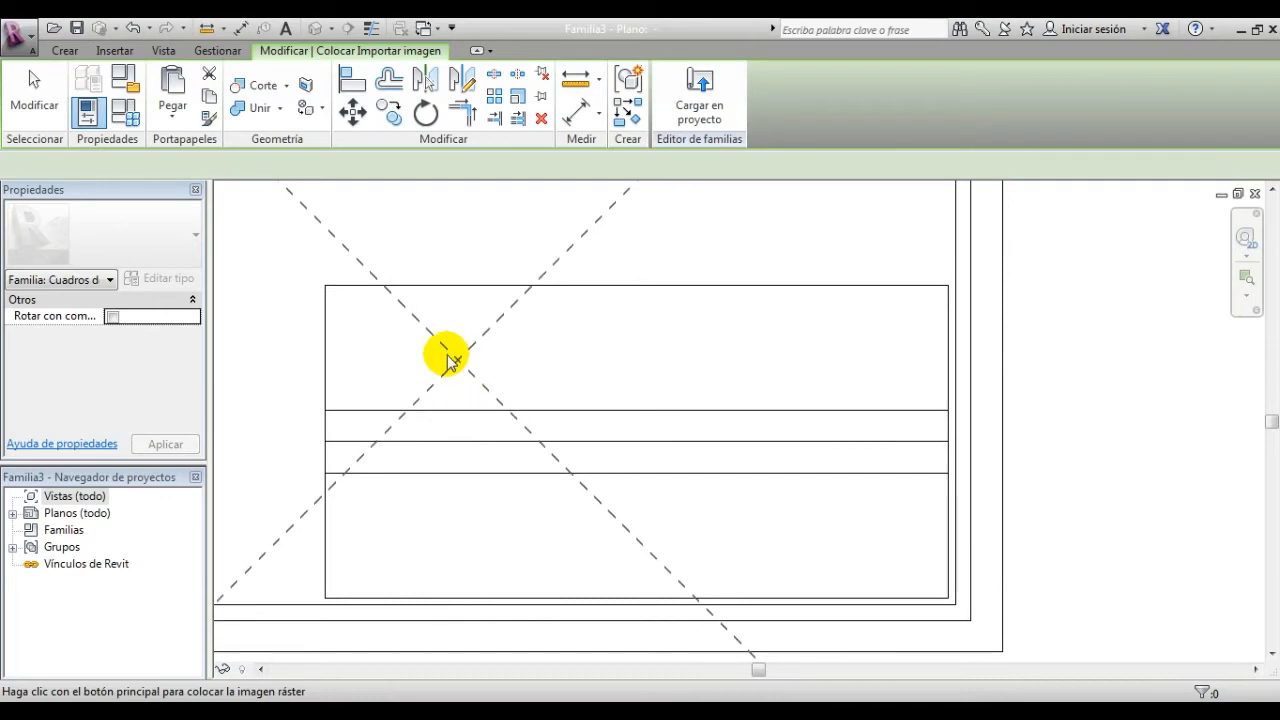
click(512, 410)
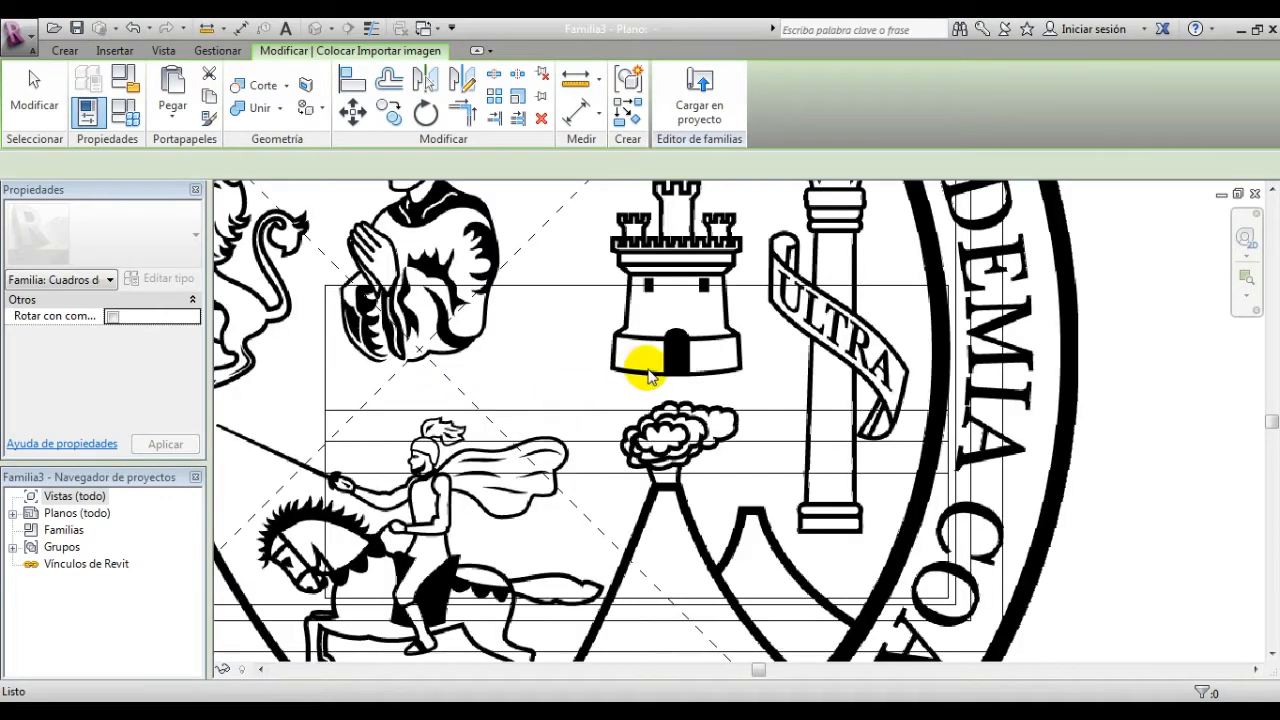
Step: Scale the seal image down to about 5 cm wide, keeping its proportions
scroll(700, 390, down, 5)
scroll(643, 370, up, 2)
scroll(655, 313, up, 1)
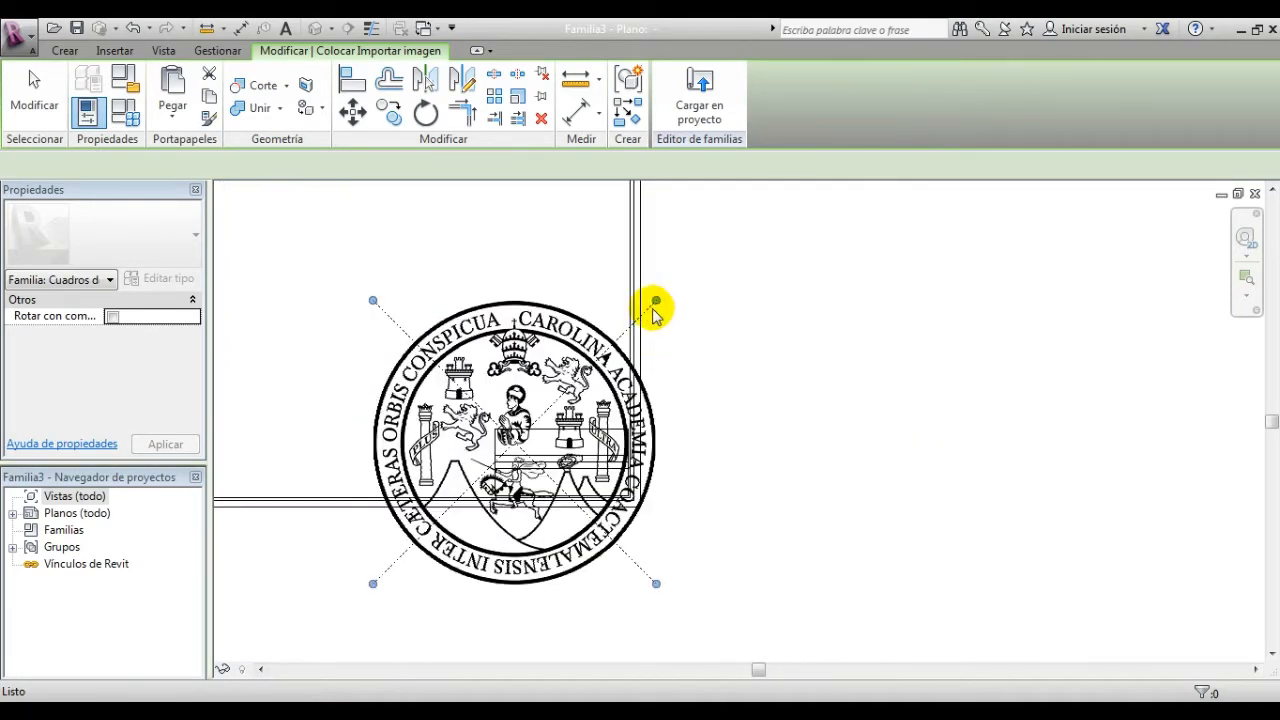
click(654, 302)
drag(656, 301, 396, 541)
scroll(391, 572, up, 3)
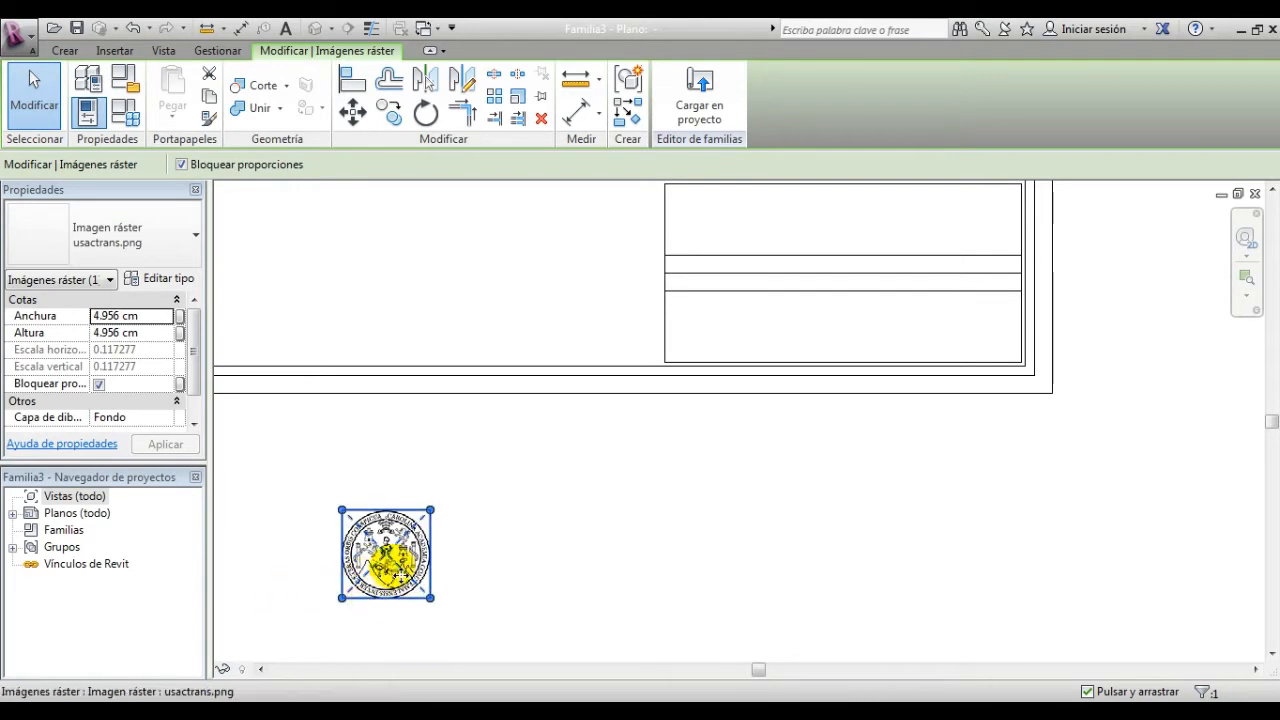
scroll(398, 560, down, 2)
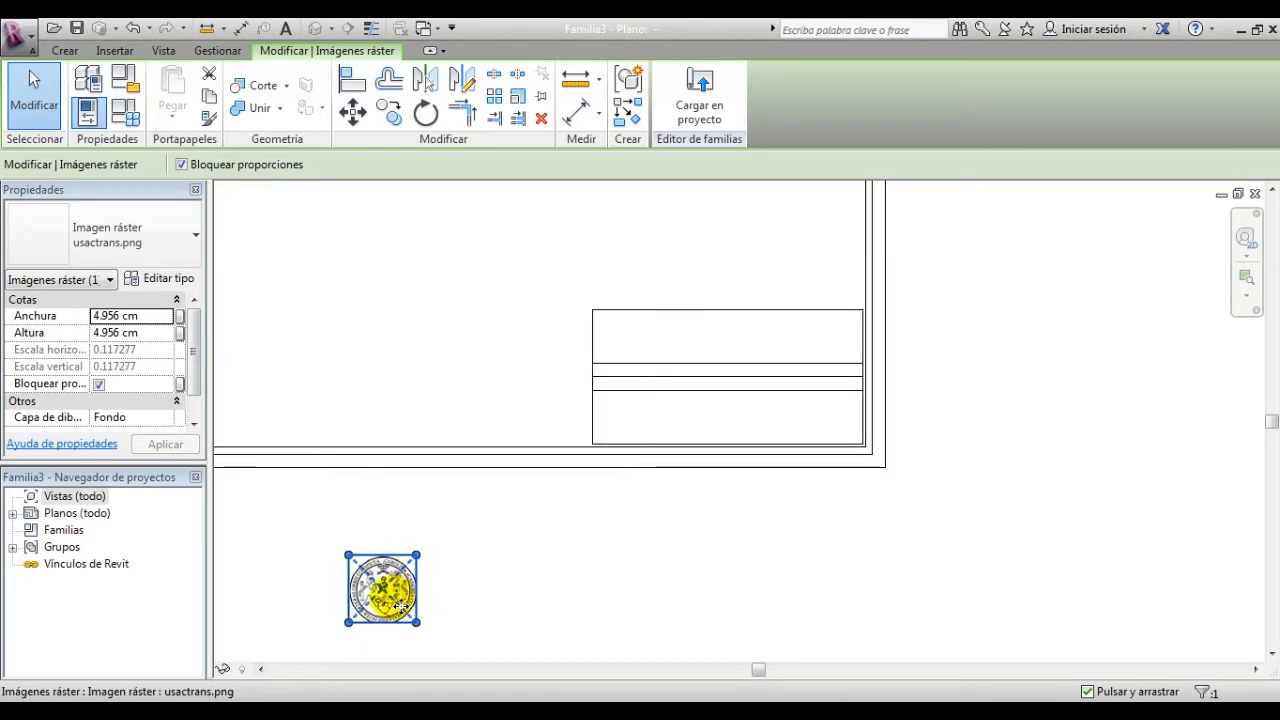
Step: Position the seal image just outside the title box's left edge and resize it to about 5.04 cm wide
drag(416, 556, 578, 350)
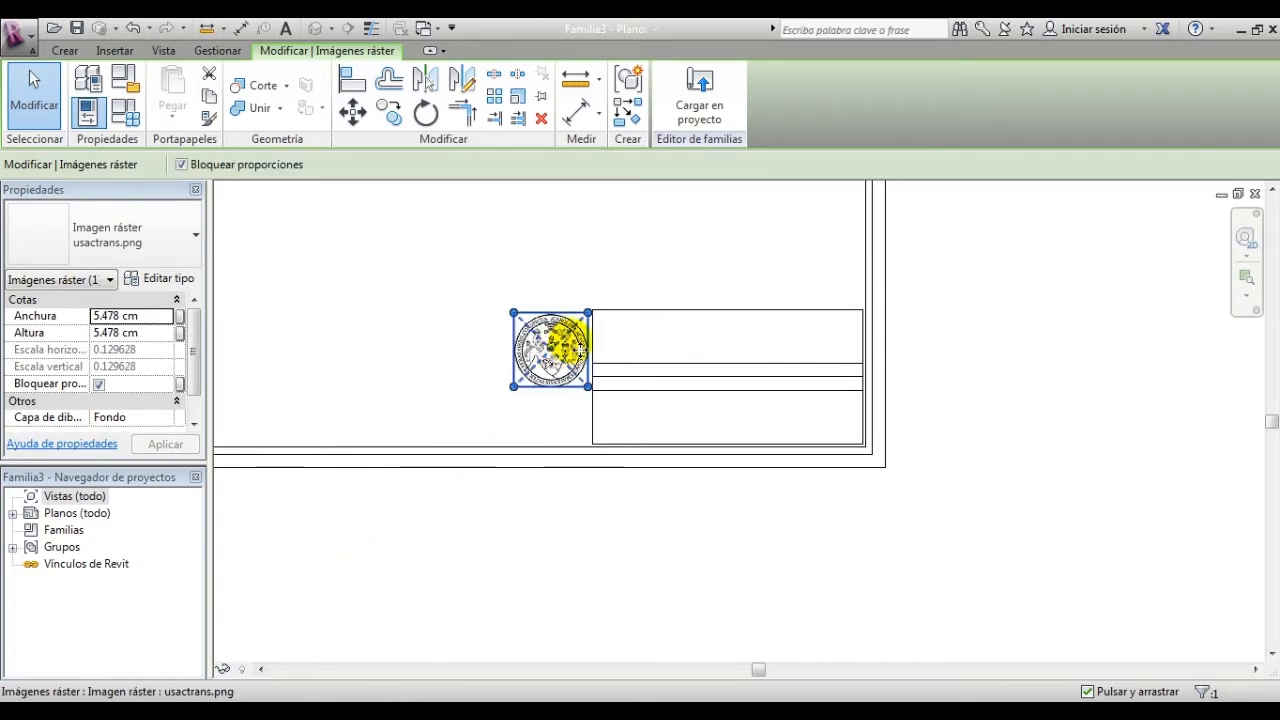
scroll(578, 345, up, 3)
scroll(600, 292, up, 2)
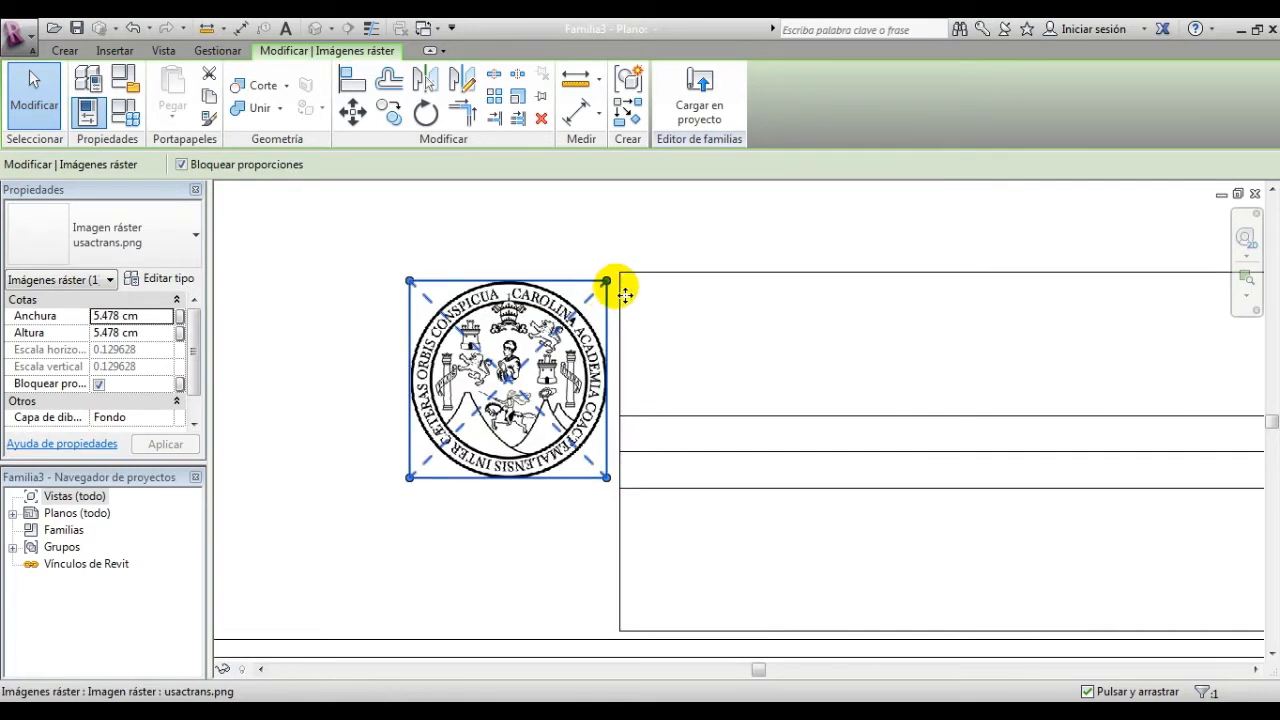
scroll(624, 294, up, 1)
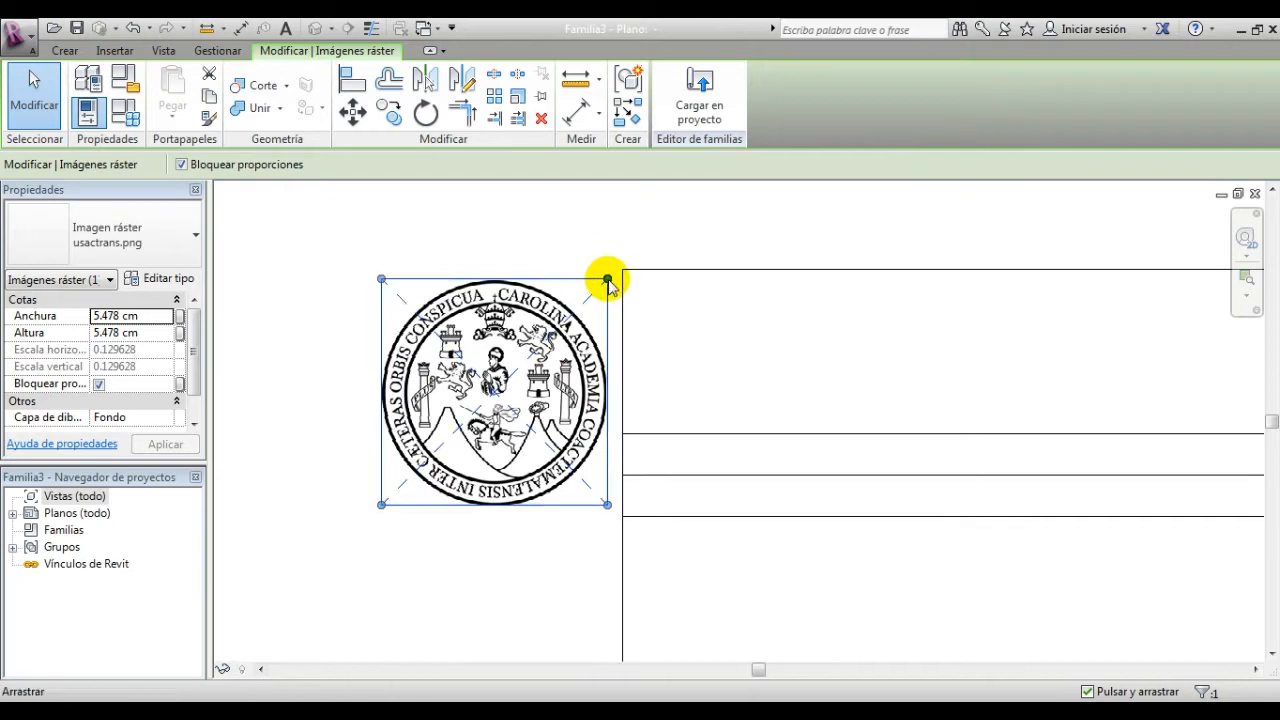
drag(607, 279, 589, 297)
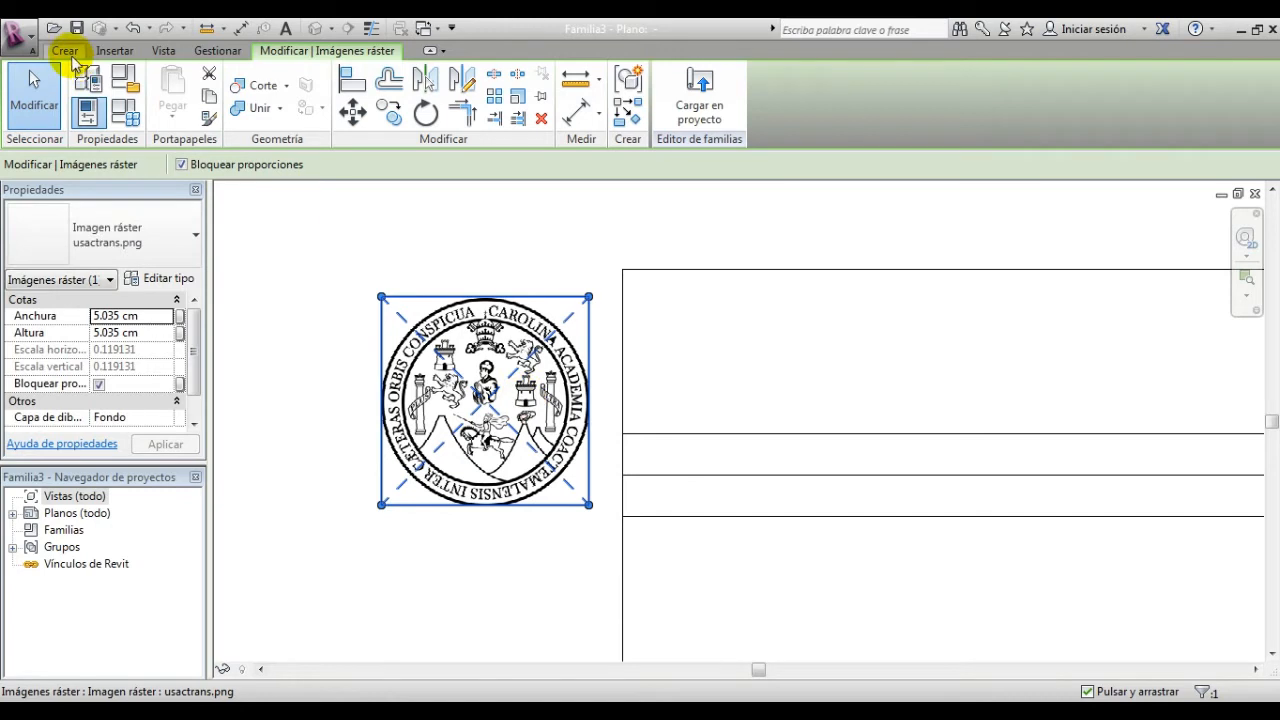
Step: Move the seal image into the upper left area of the title box
click(355, 114)
click(490, 402)
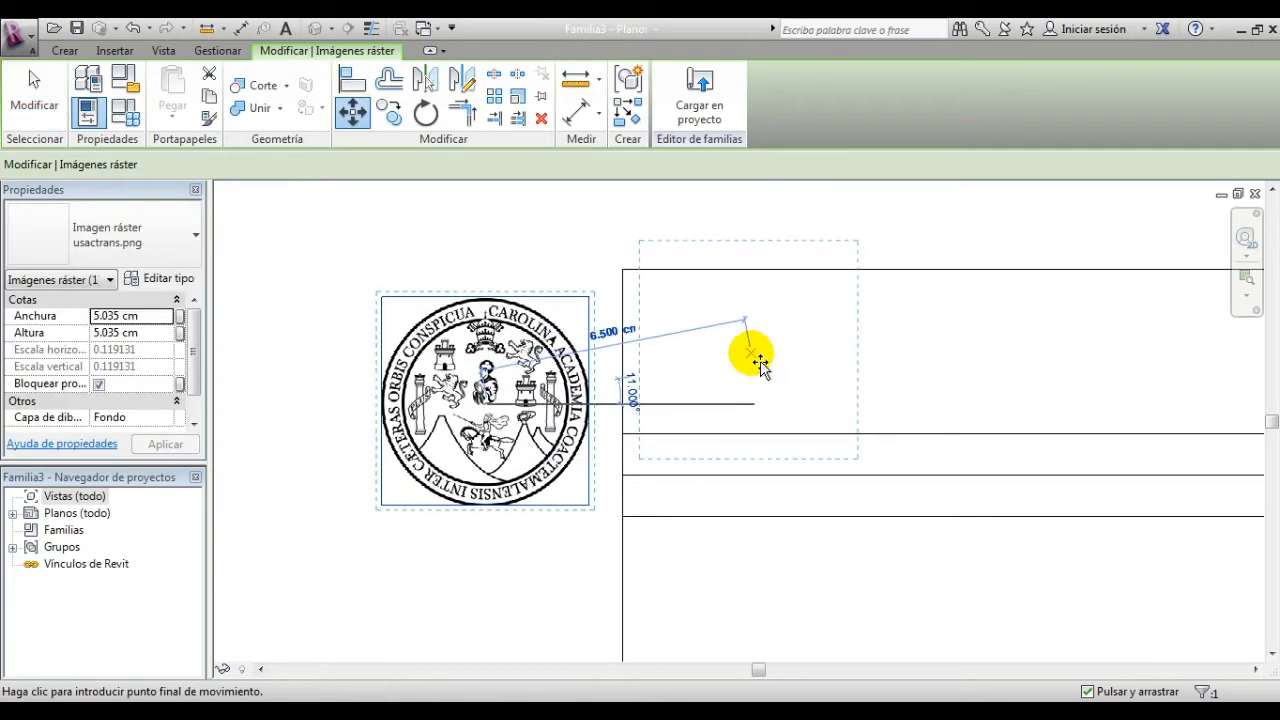
click(760, 362)
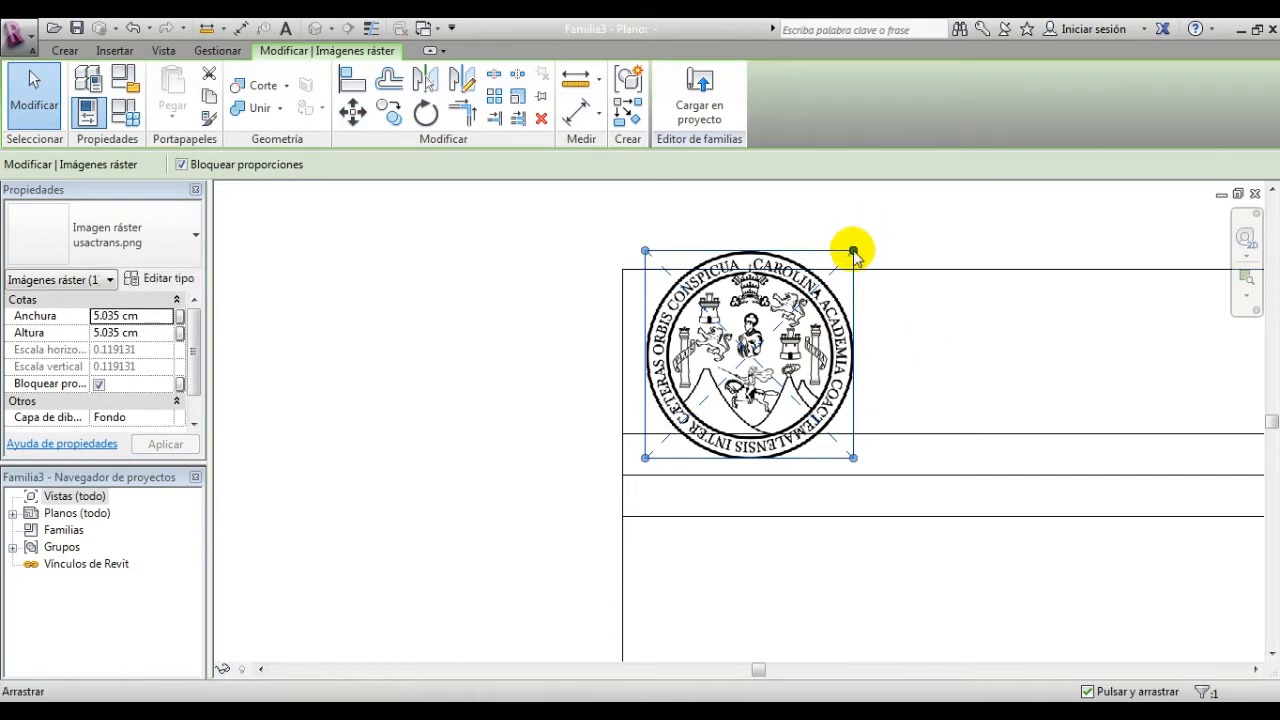
Step: Shrink the seal image to about 3.66 cm and move it within the title box's top row near the left end
drag(853, 251, 796, 307)
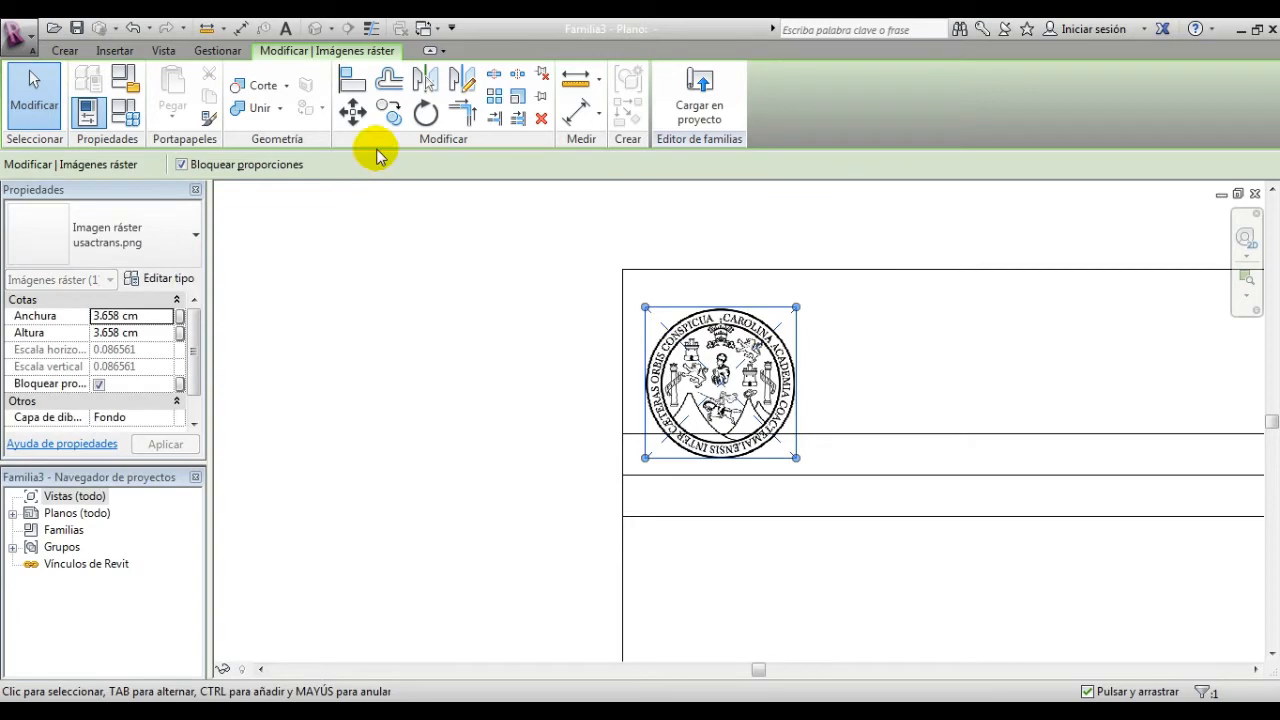
click(352, 110)
click(720, 373)
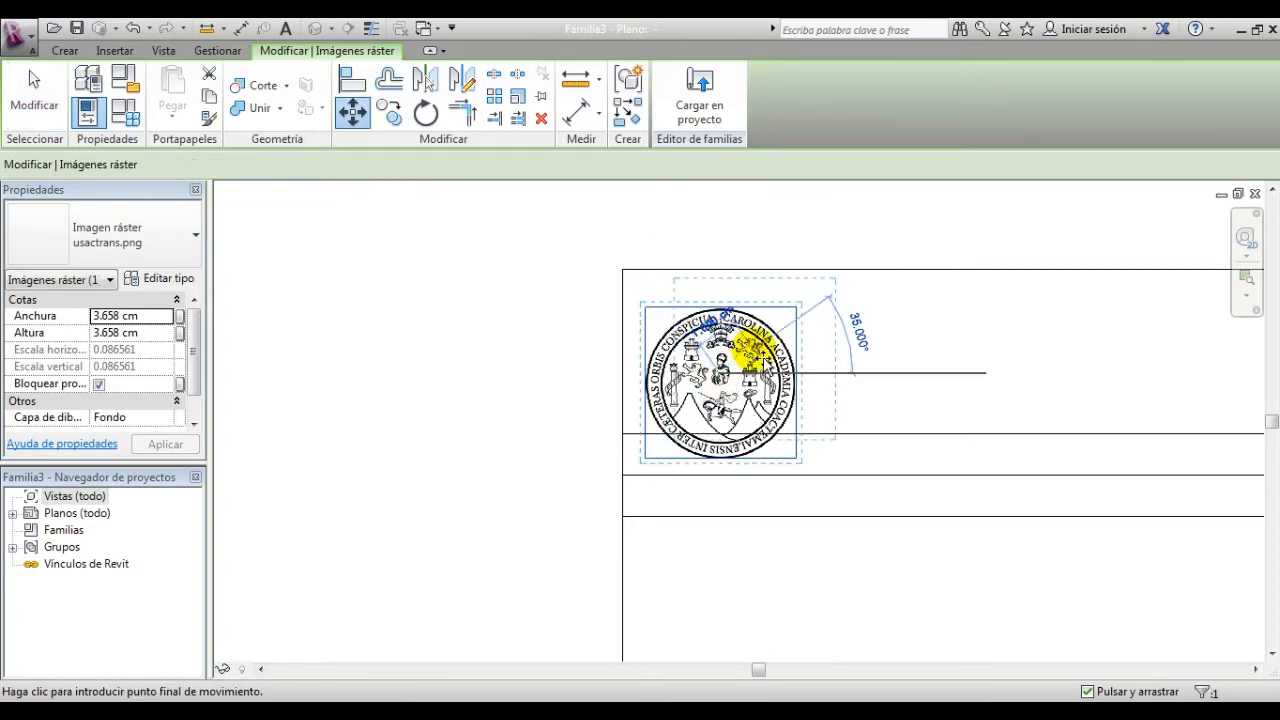
click(755, 352)
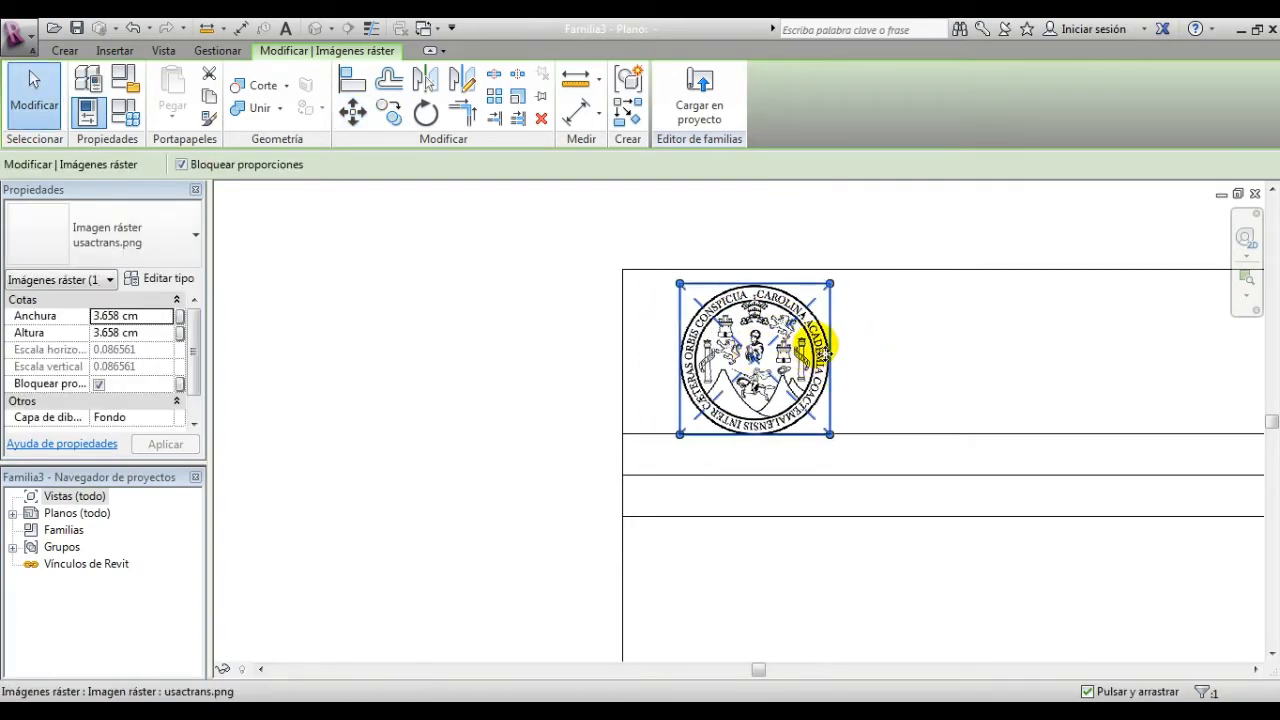
Step: Nudge the seal image slightly upward so it clears the dividing line below the title box's top row
scroll(849, 363, up, 3)
middle_drag(720, 335, 782, 366)
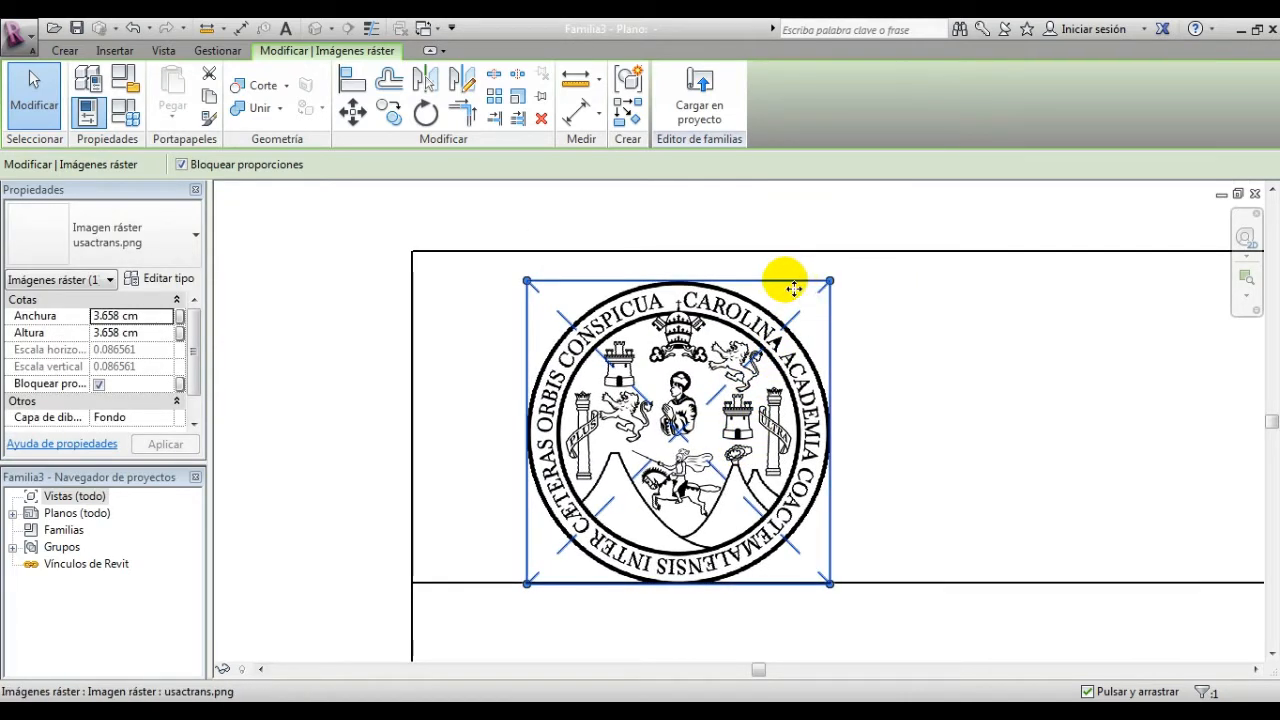
mouse_move(795, 274)
mouse_down()
mouse_move(791, 263)
mouse_move(786, 274)
mouse_up()
click(947, 453)
scroll(866, 374, down, 3)
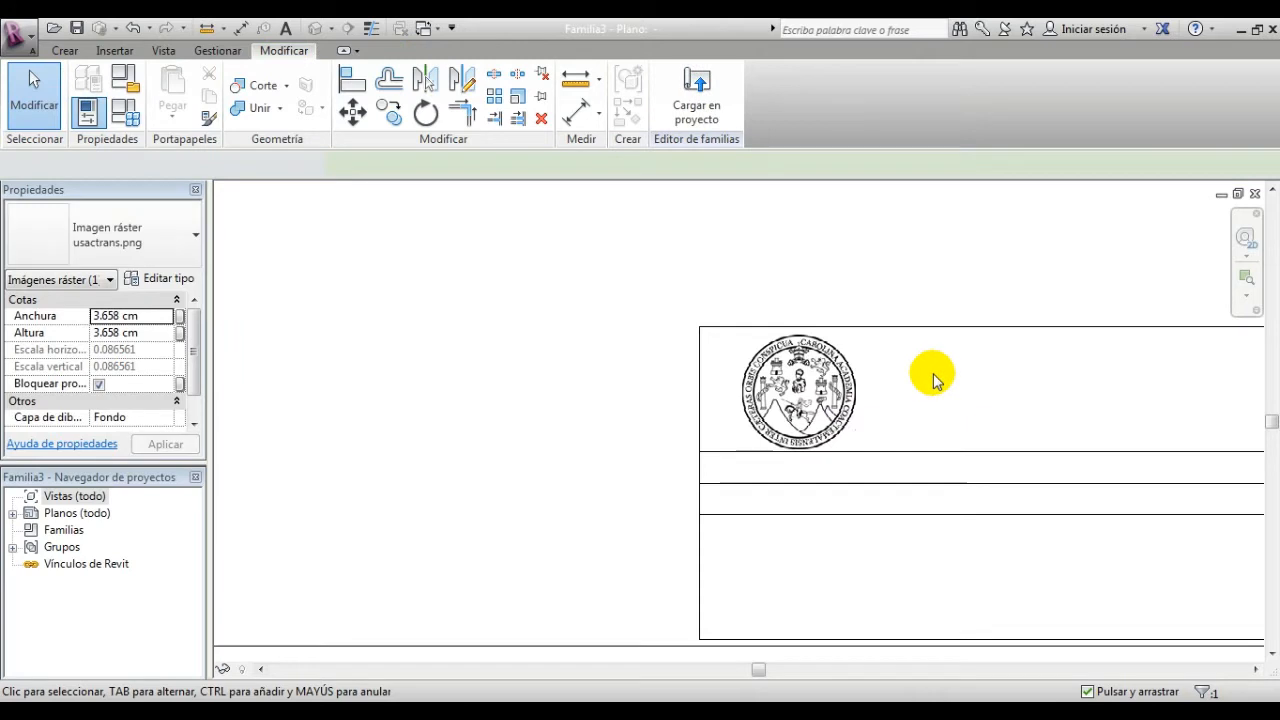
middle_drag(931, 374, 680, 409)
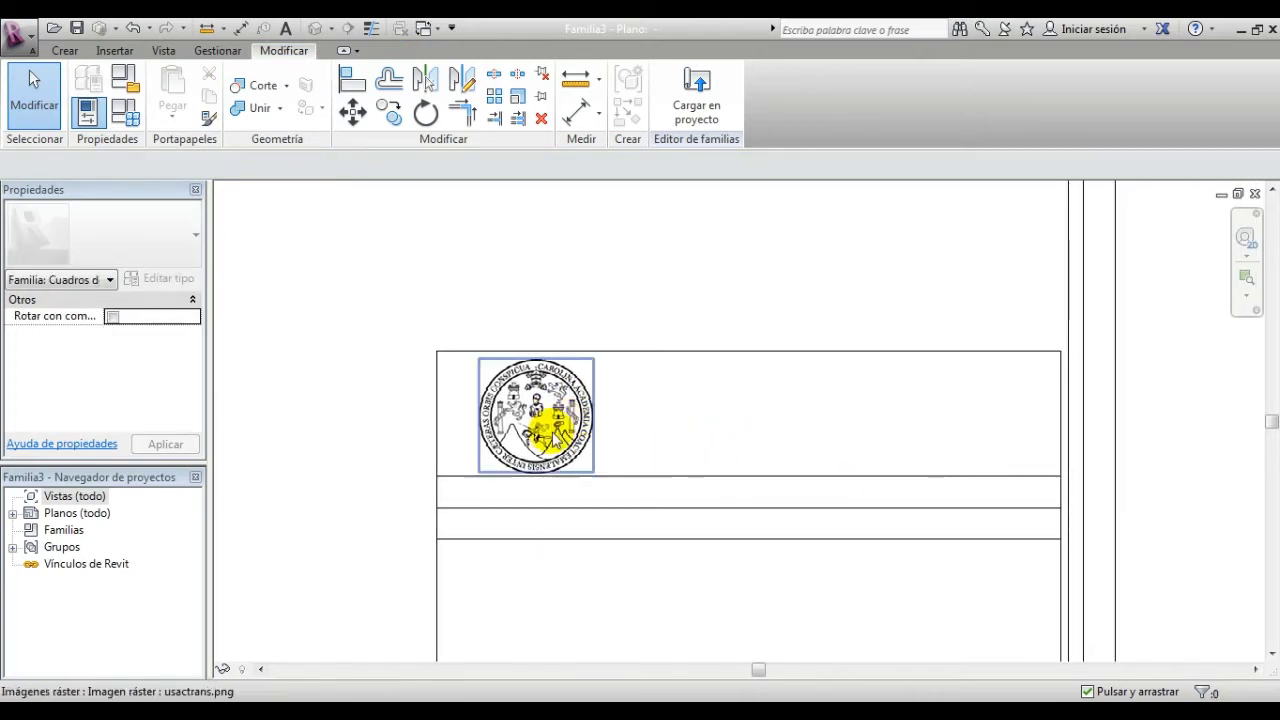
Step: Start a text note and duplicate the 8 mm text type under the name 5 mm
scroll(555, 469, up, 2)
scroll(557, 468, up, 1)
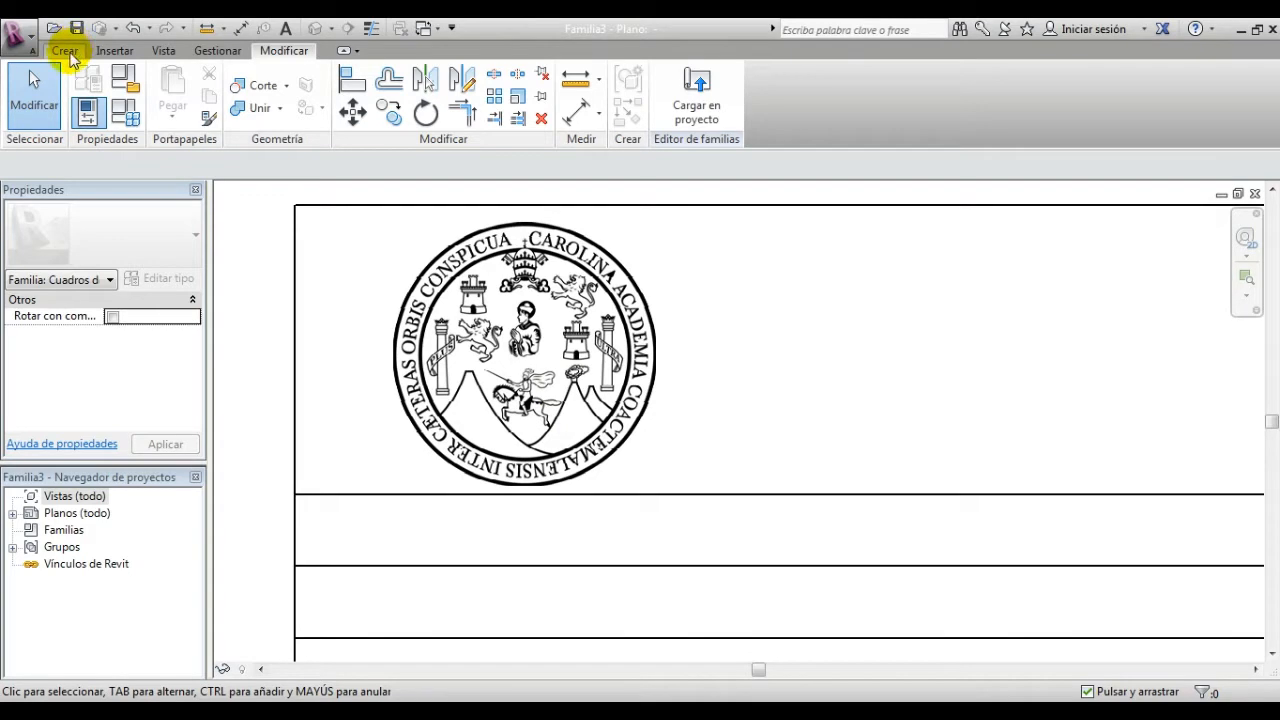
click(66, 51)
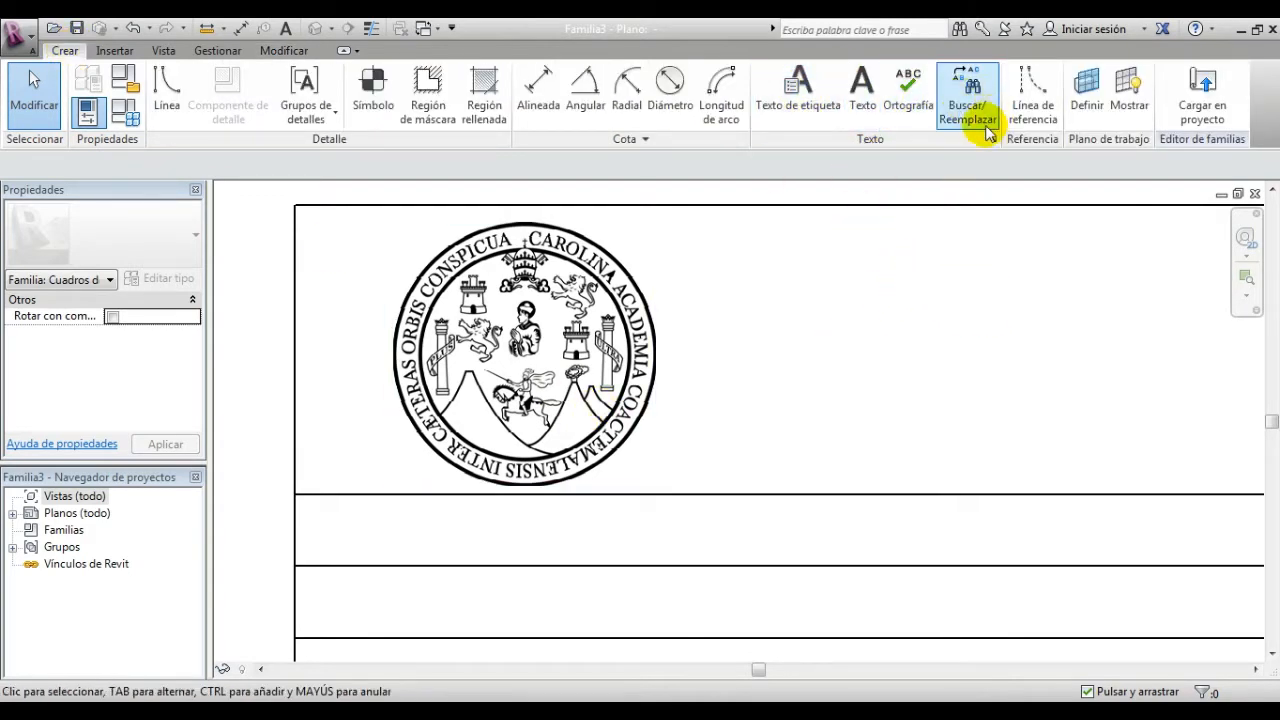
click(863, 110)
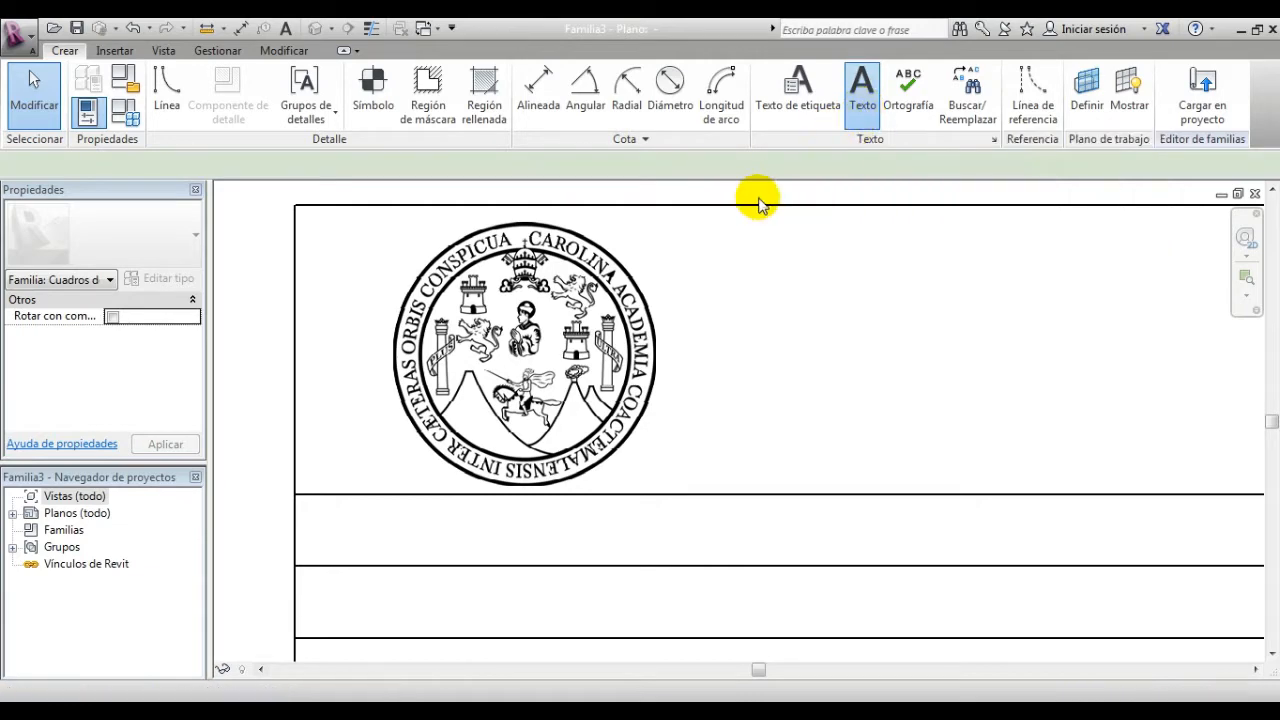
scroll(800, 270, down, 2)
middle_drag(800, 270, 512, 290)
scroll(540, 292, down, 1)
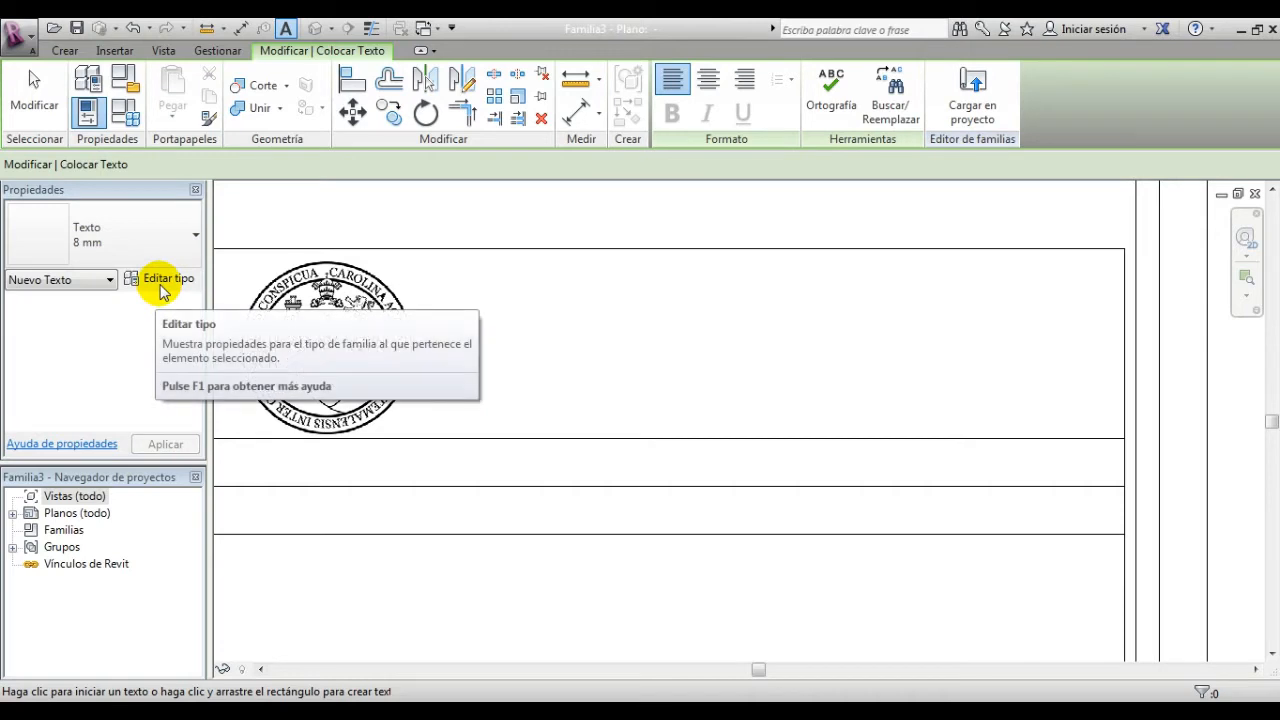
click(160, 288)
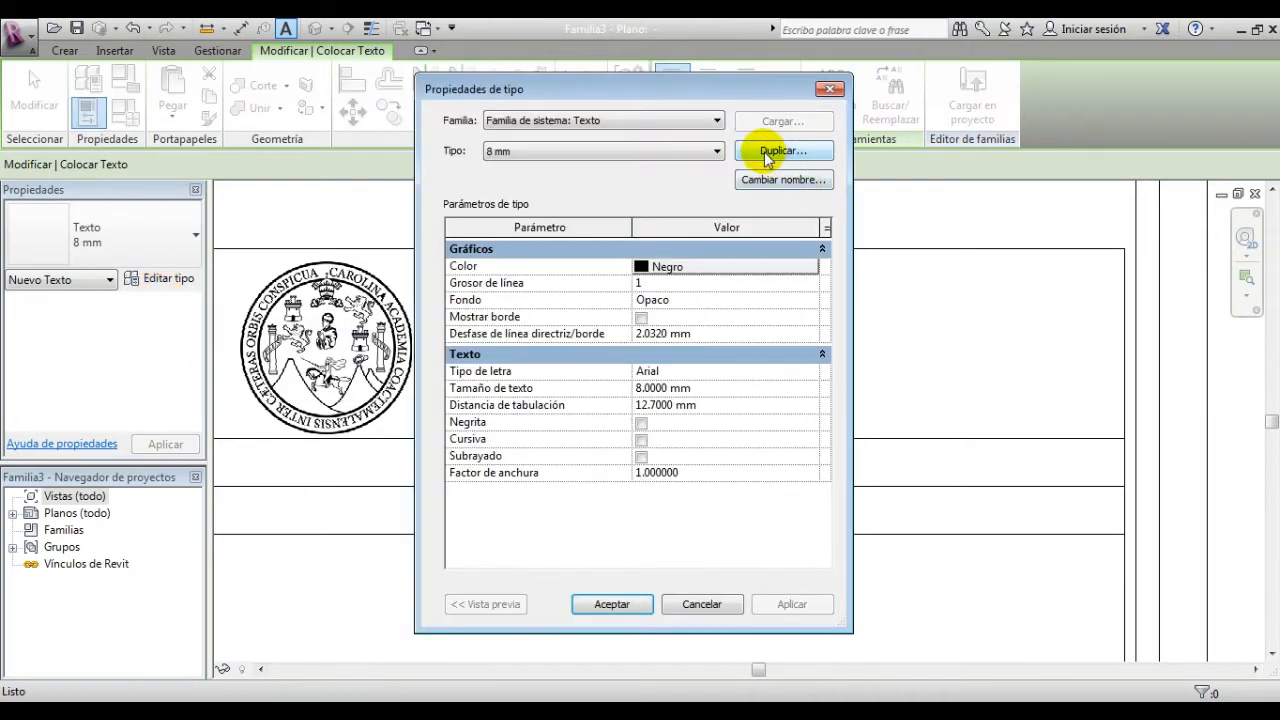
click(768, 150)
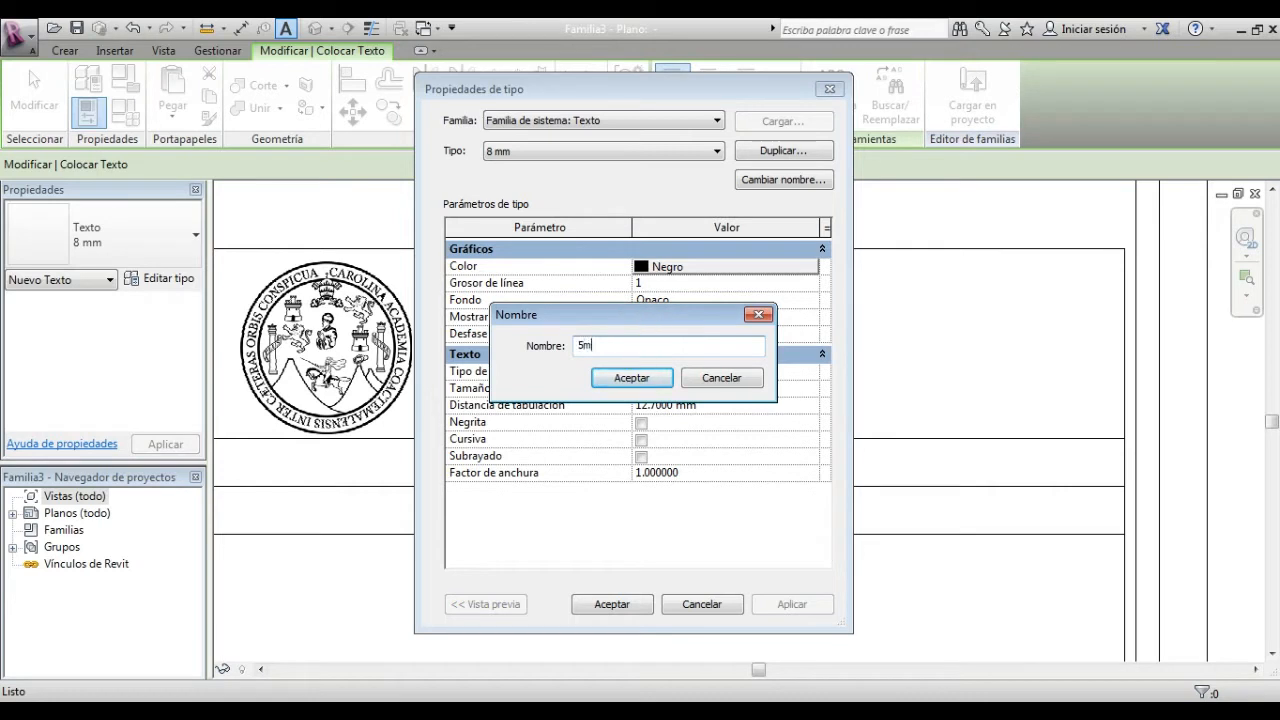
click(655, 377)
Step: Set the new text type's size to 5 mm and its font to Century
click(652, 389)
drag(720, 398, 447, 386)
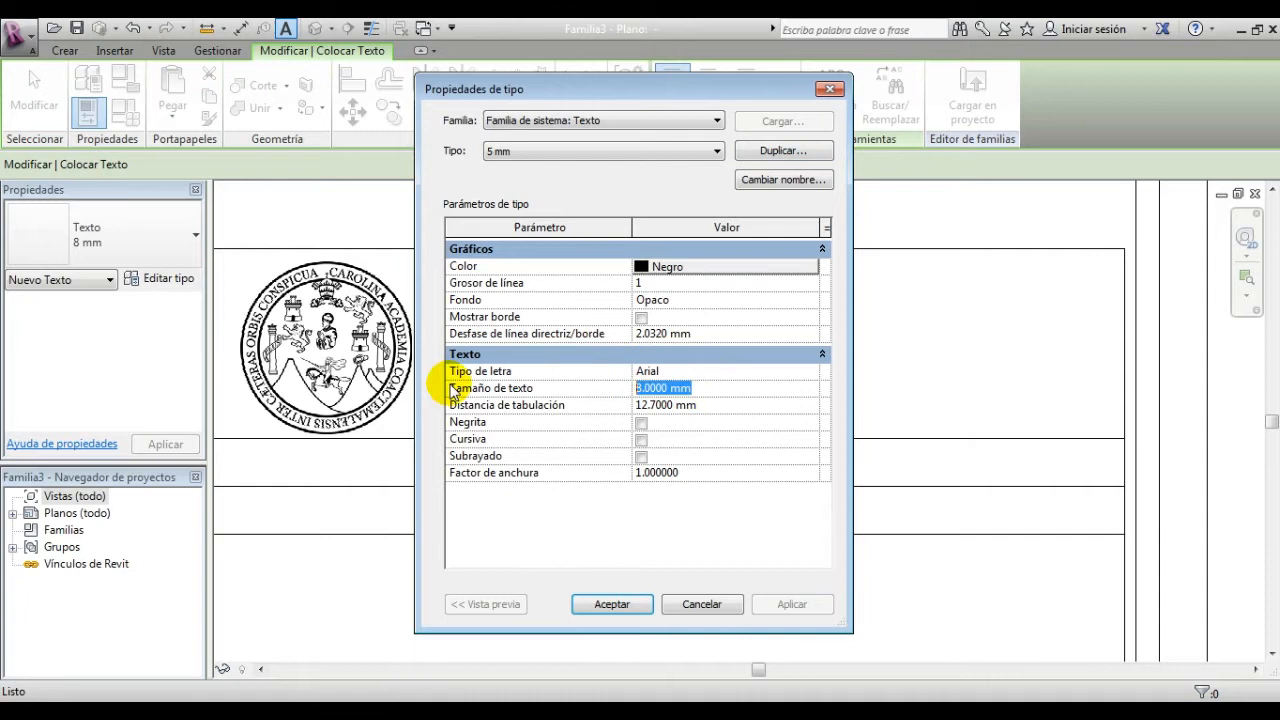
text(5)
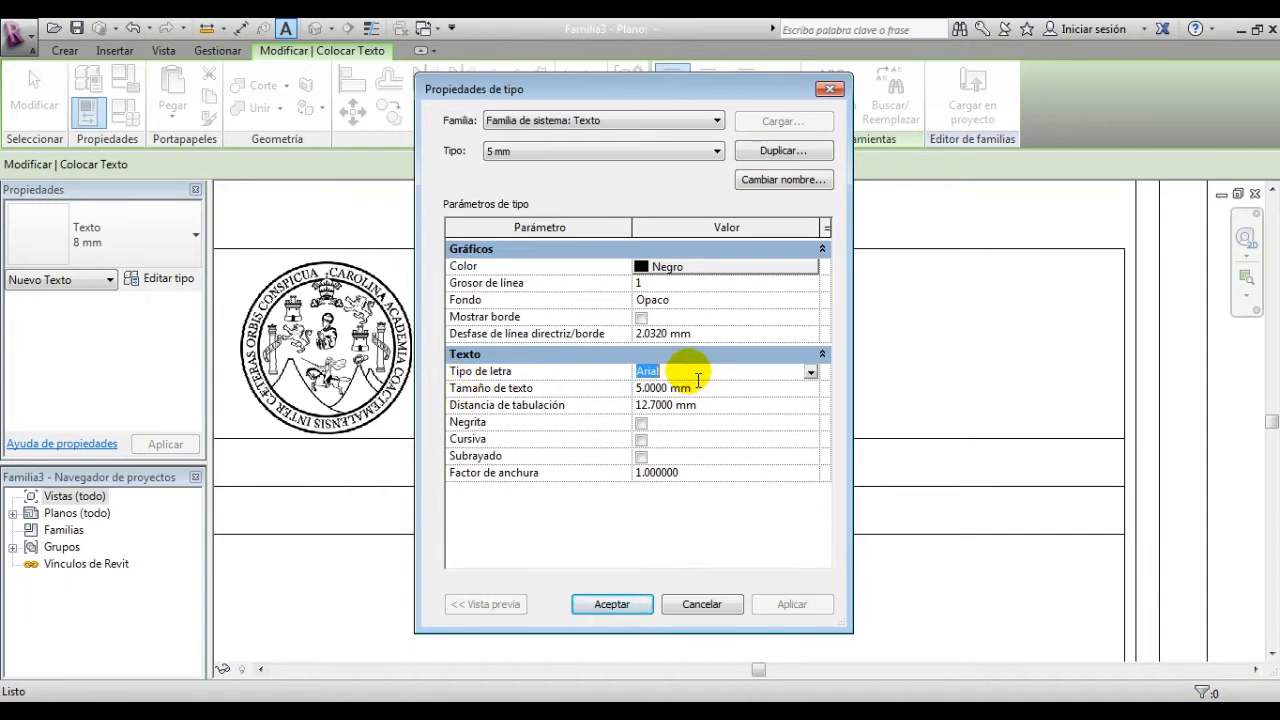
click(810, 371)
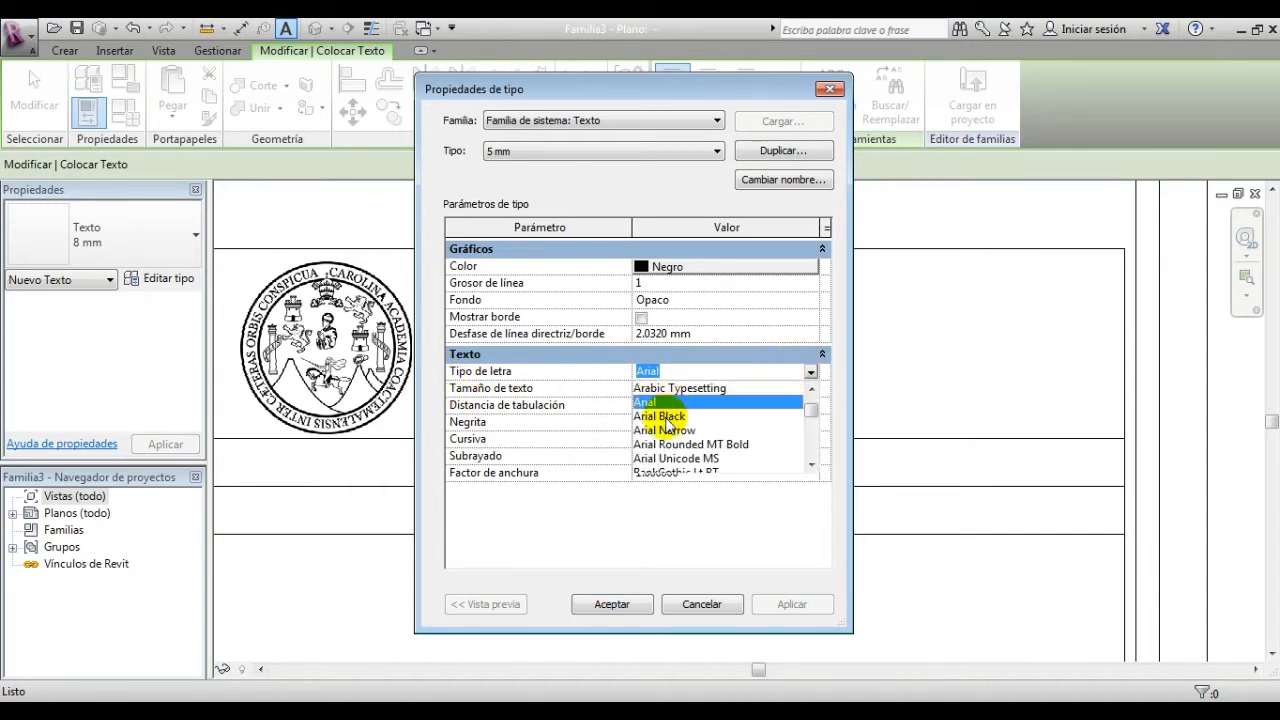
scroll(690, 430, down, 5)
scroll(700, 447, down, 5)
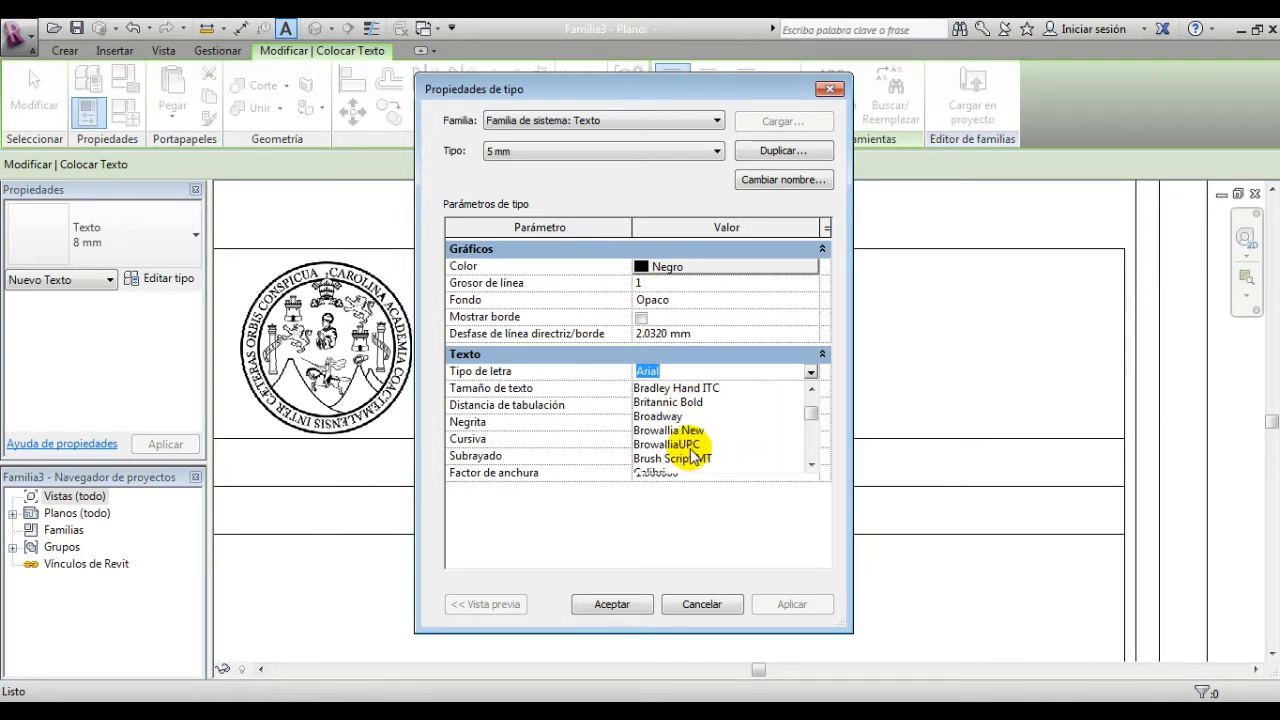
scroll(672, 445, down, 1)
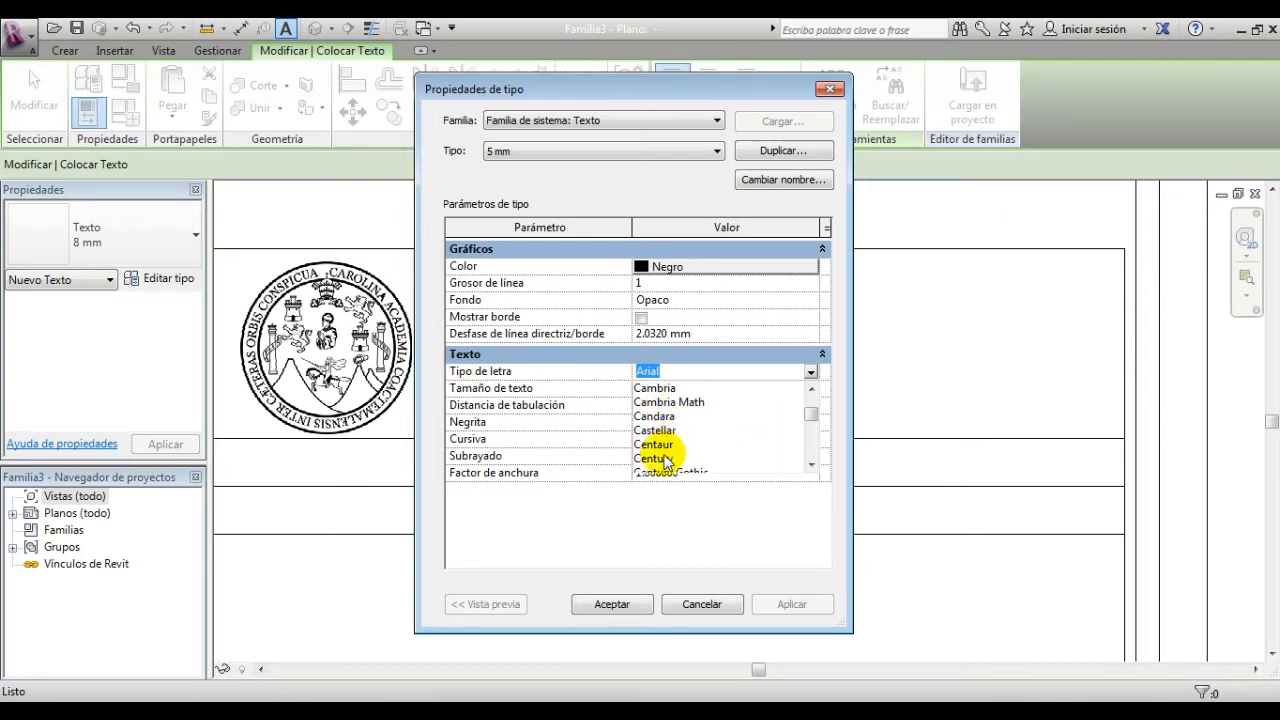
click(660, 458)
Step: Change the 5 mm text type's color to red and accept the type properties
click(745, 266)
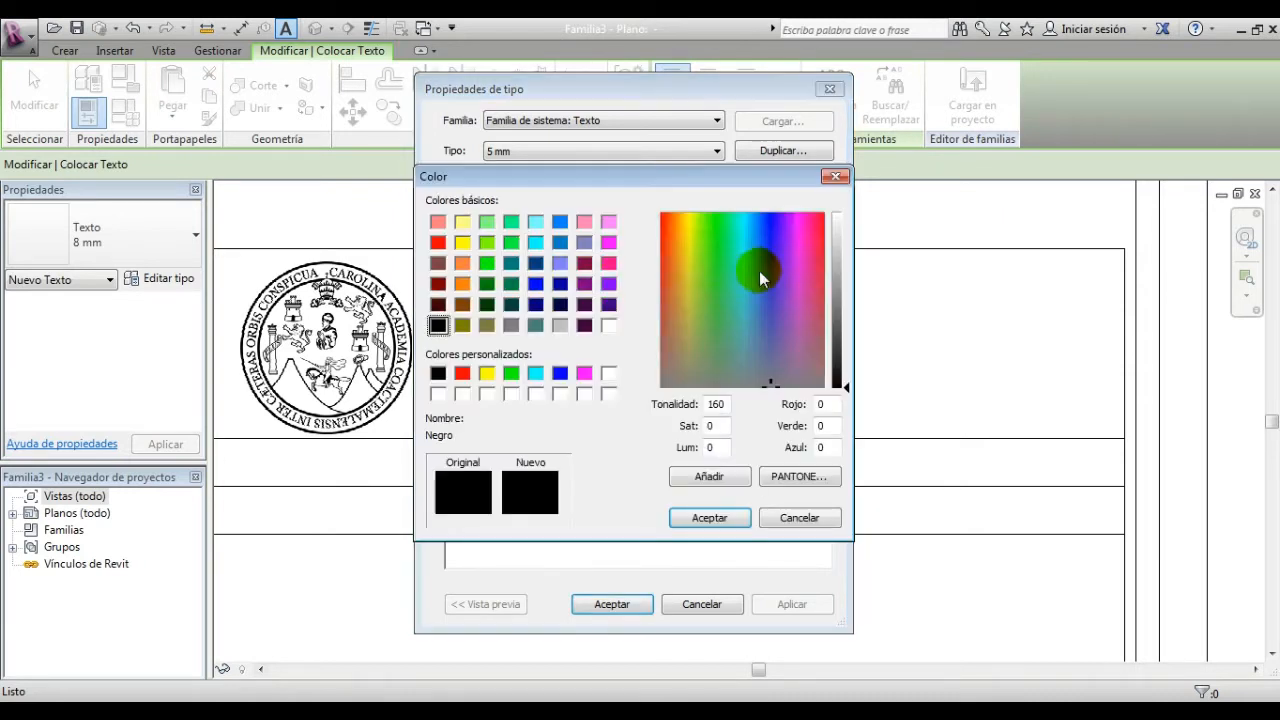
click(438, 243)
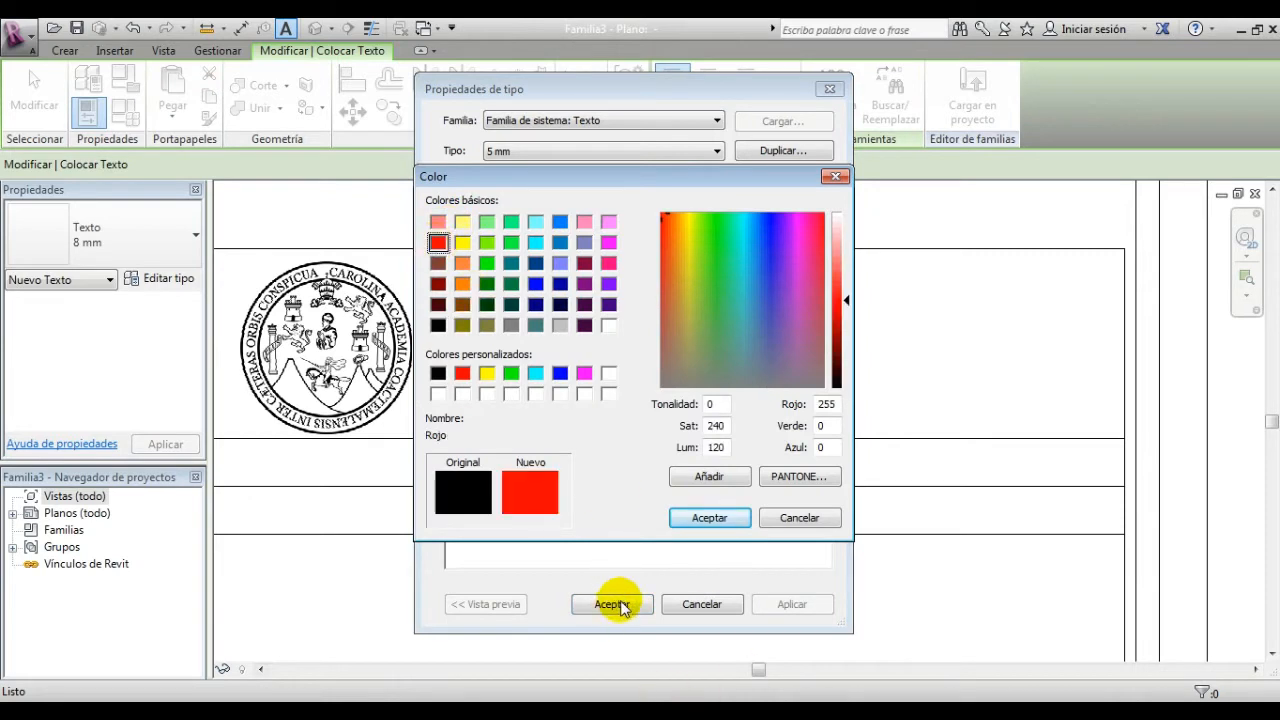
click(709, 517)
click(608, 603)
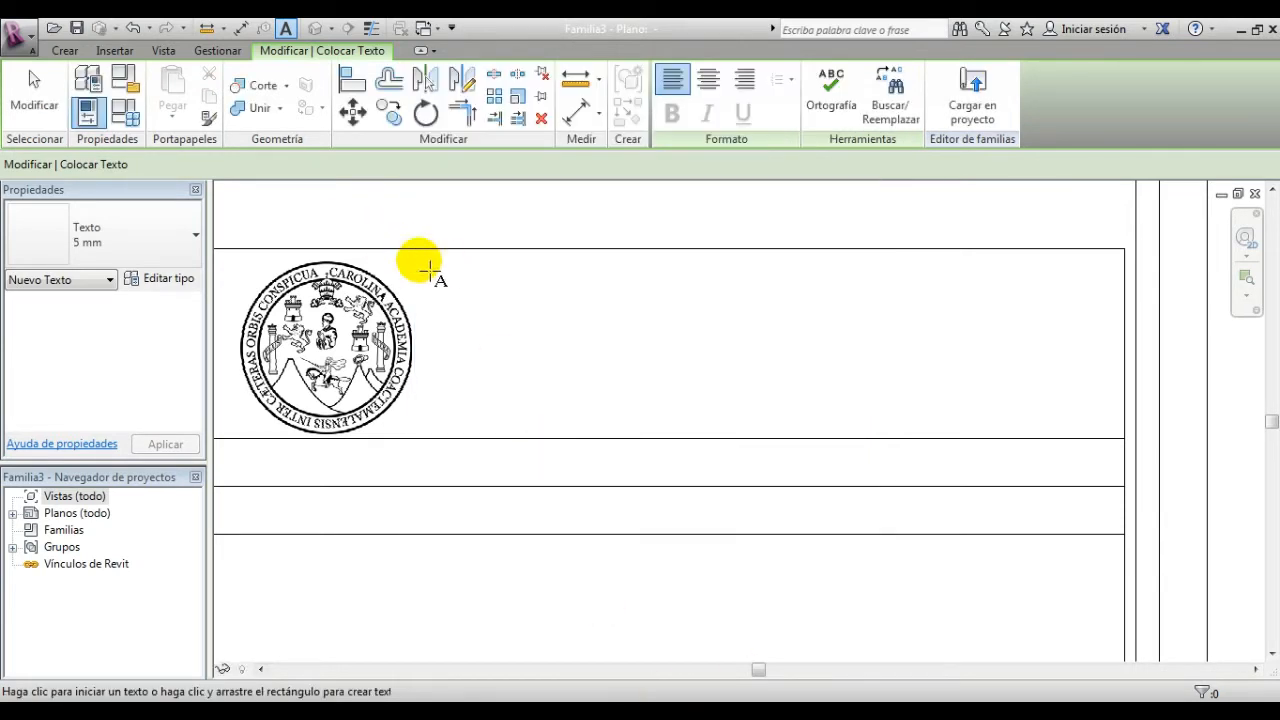
Step: Place a text note beside the seal with the lines "UNIVERSIDAD SAN CARLOS DE GUATEMALA" and "CENTRO UNIVERSITARIO DE OCCIDENTE"
click(446, 318)
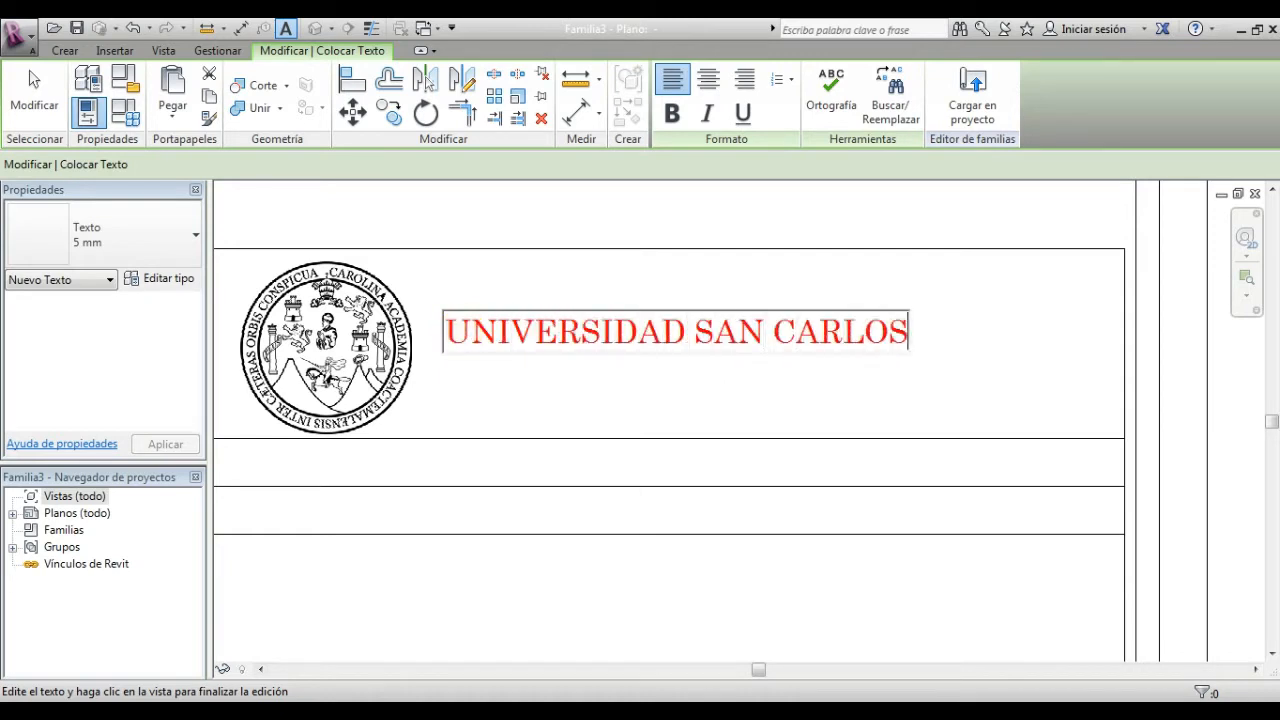
text(ALA)
click(470, 338)
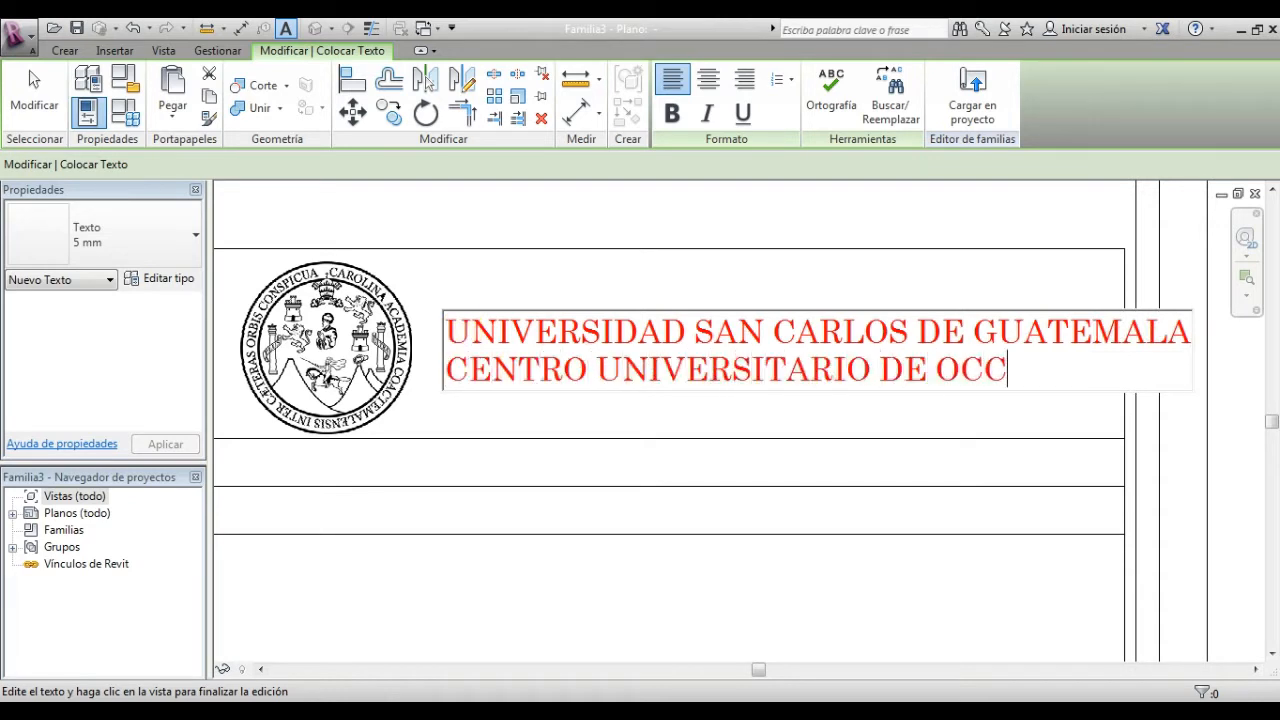
key(Return)
Step: Add the lines "DIVISION DE ARQUITECTURA Y DISEÑO", "CARRERA DE ARQUITECTURA" and "HERRAMIENTAS DIGITALES I" to the text note
text(DIVISION DE ARQUITECTURA Y DU)
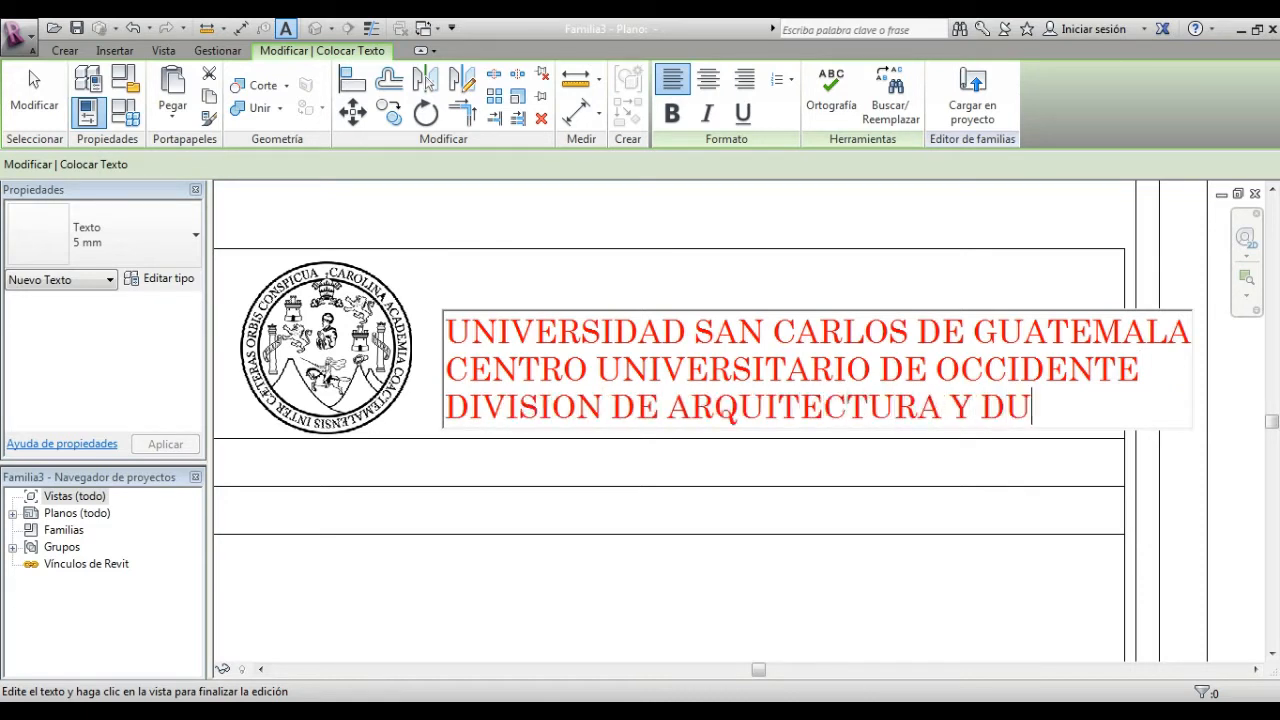
text(O)
key(Return)
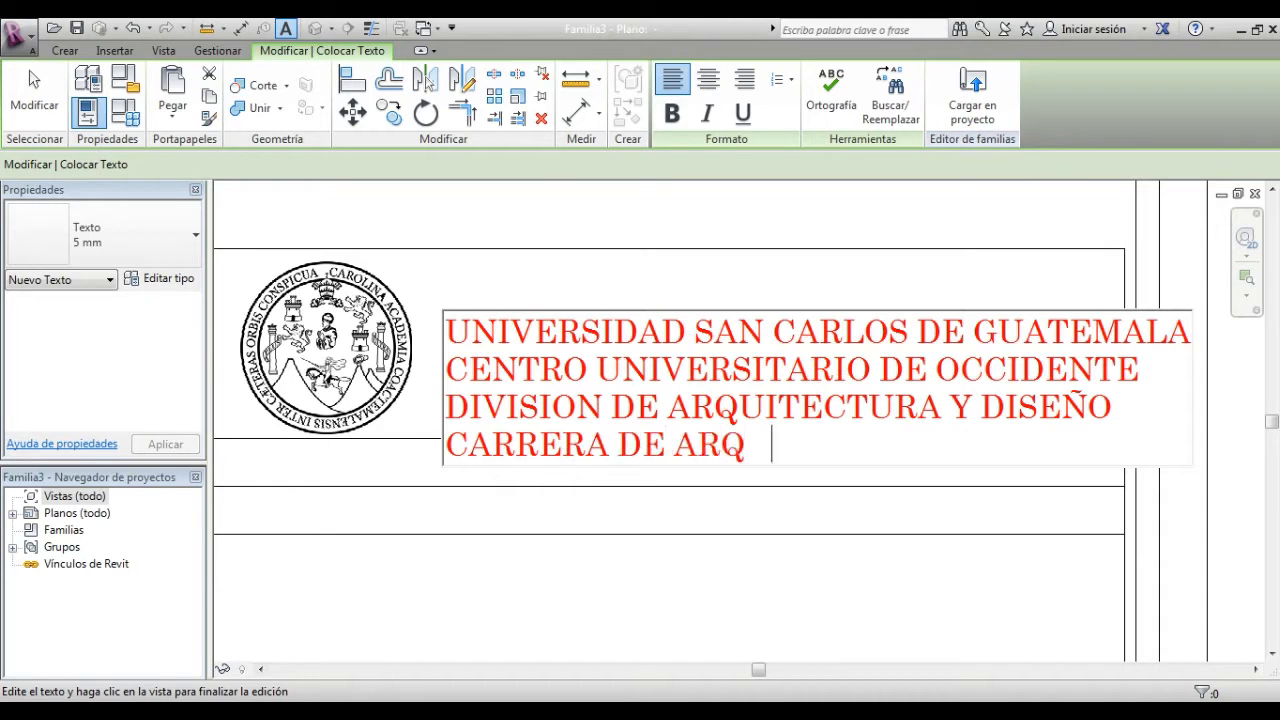
key(Return)
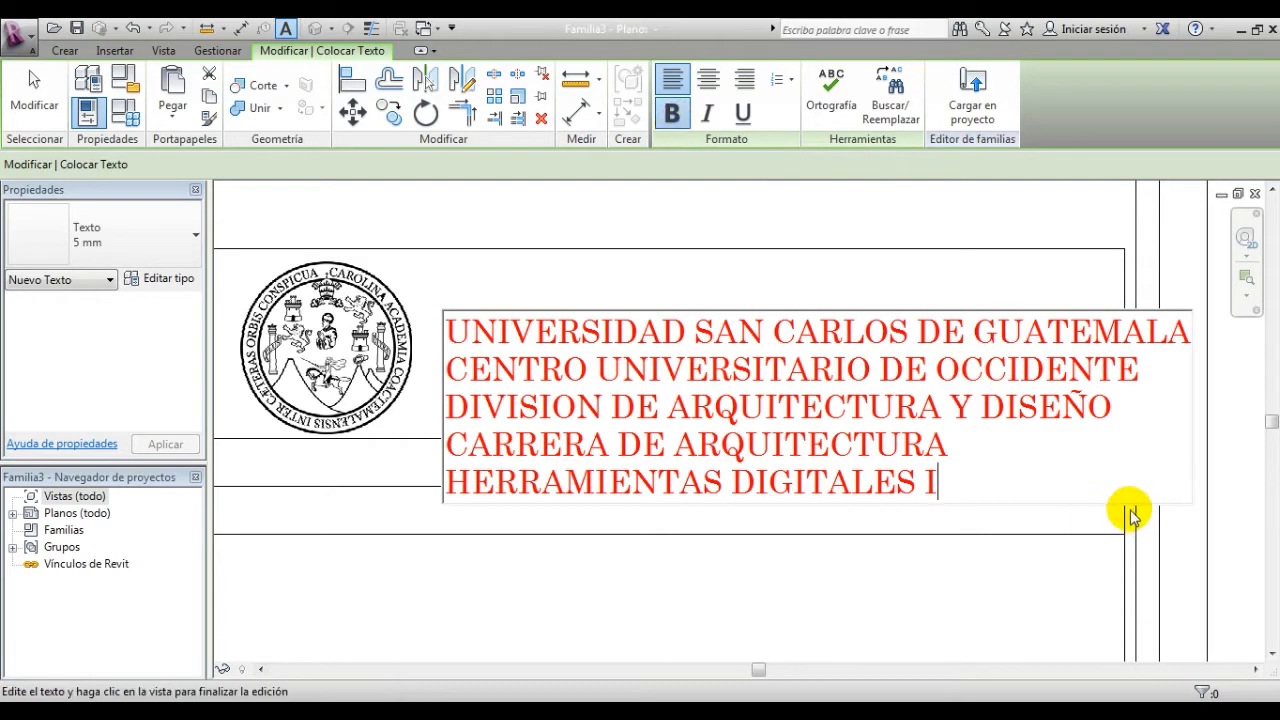
Step: Try bold, italic and underline formatting on all five lines of the text note
drag(950, 484, 171, 237)
click(671, 114)
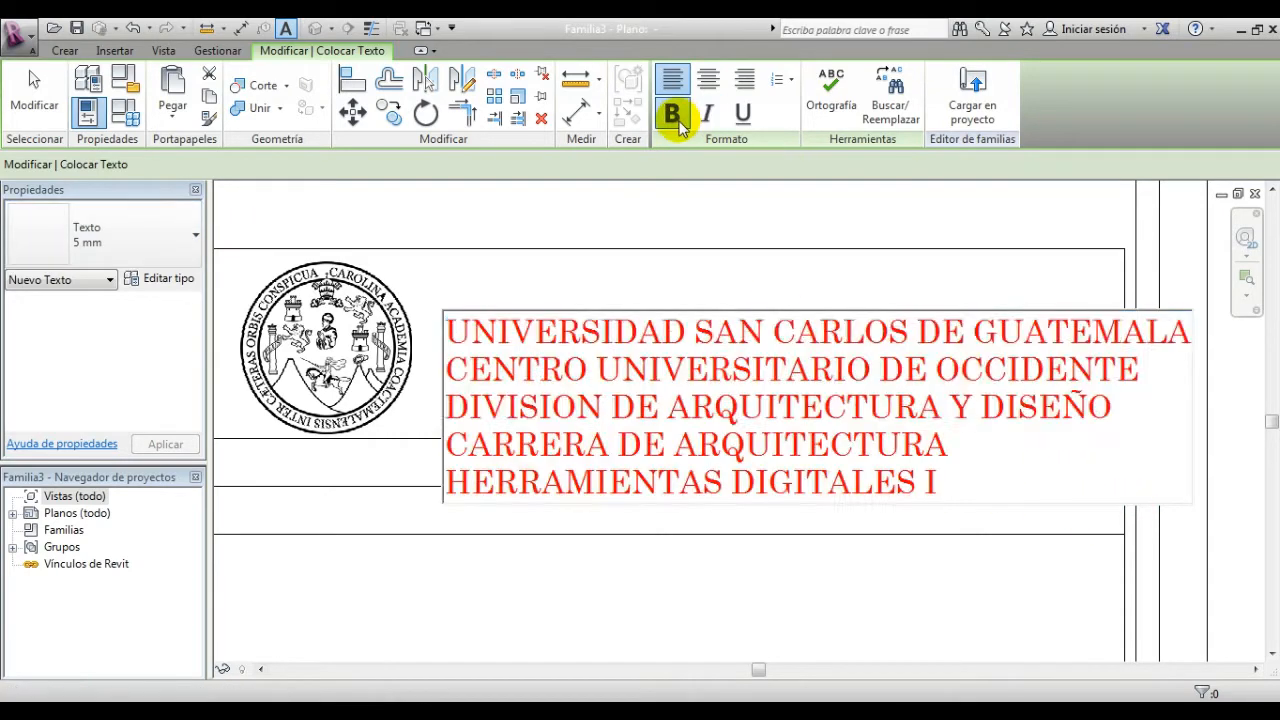
drag(916, 481, 385, 280)
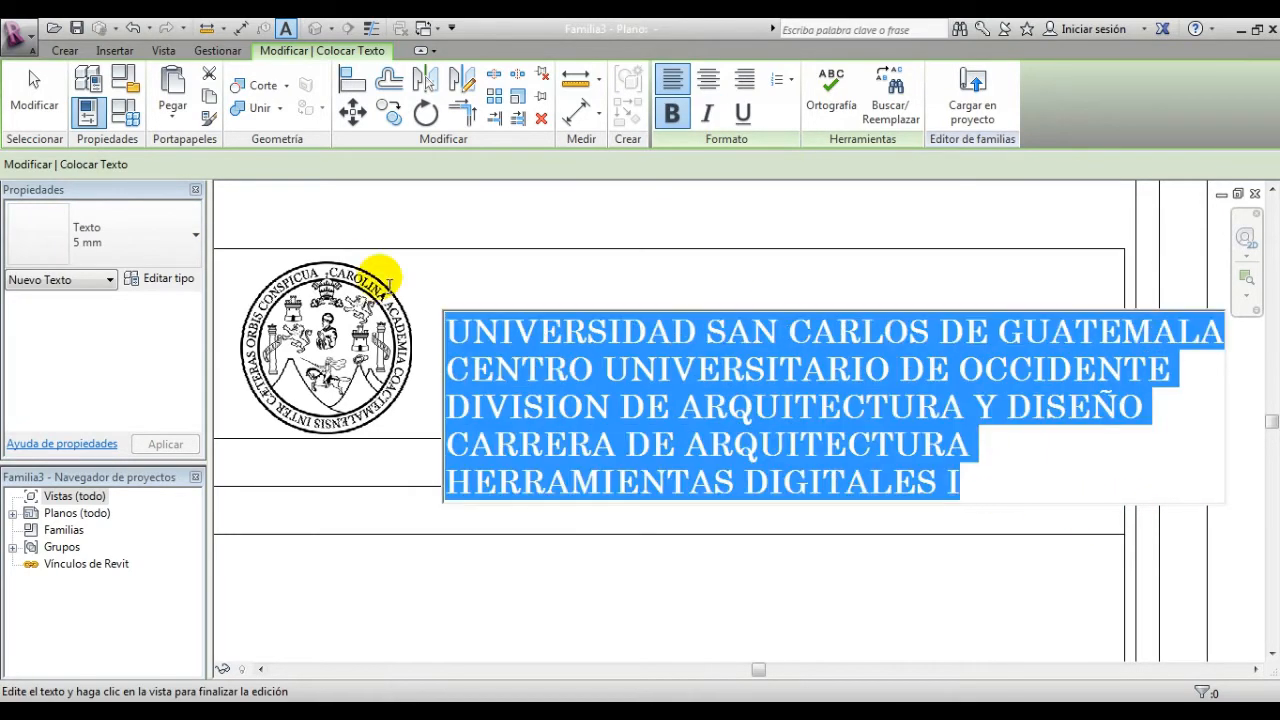
click(707, 114)
click(744, 115)
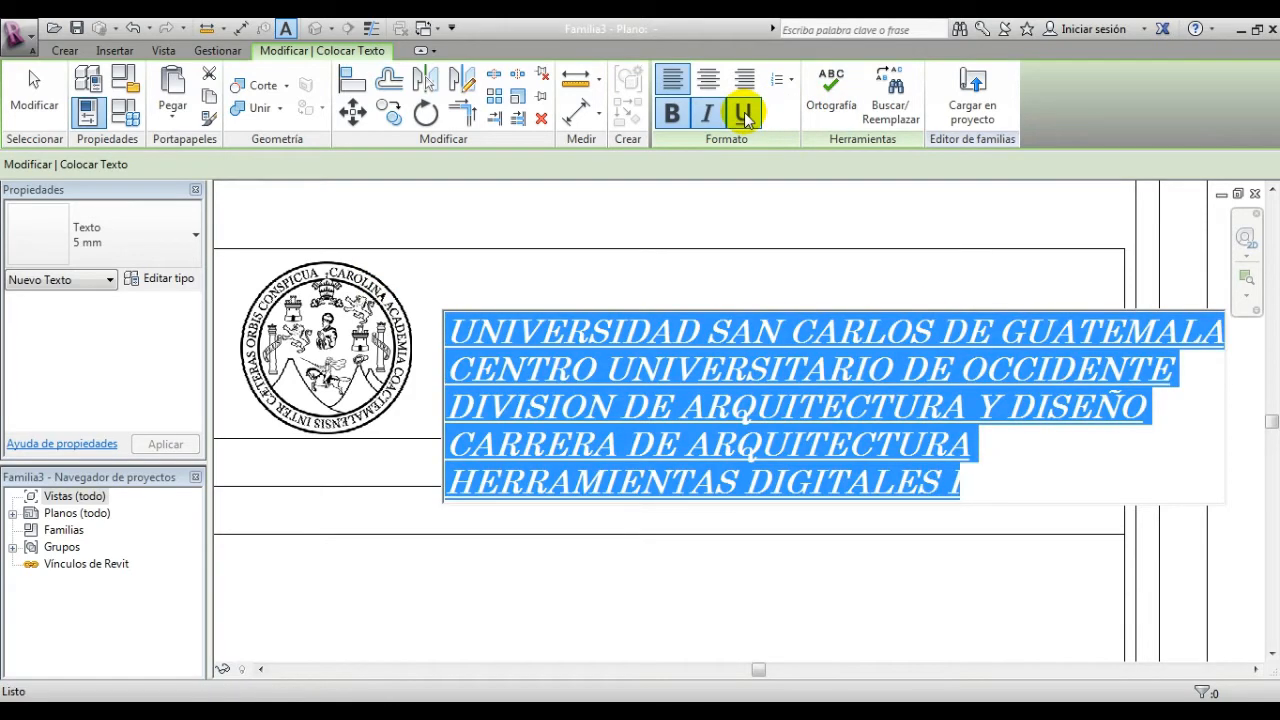
click(744, 115)
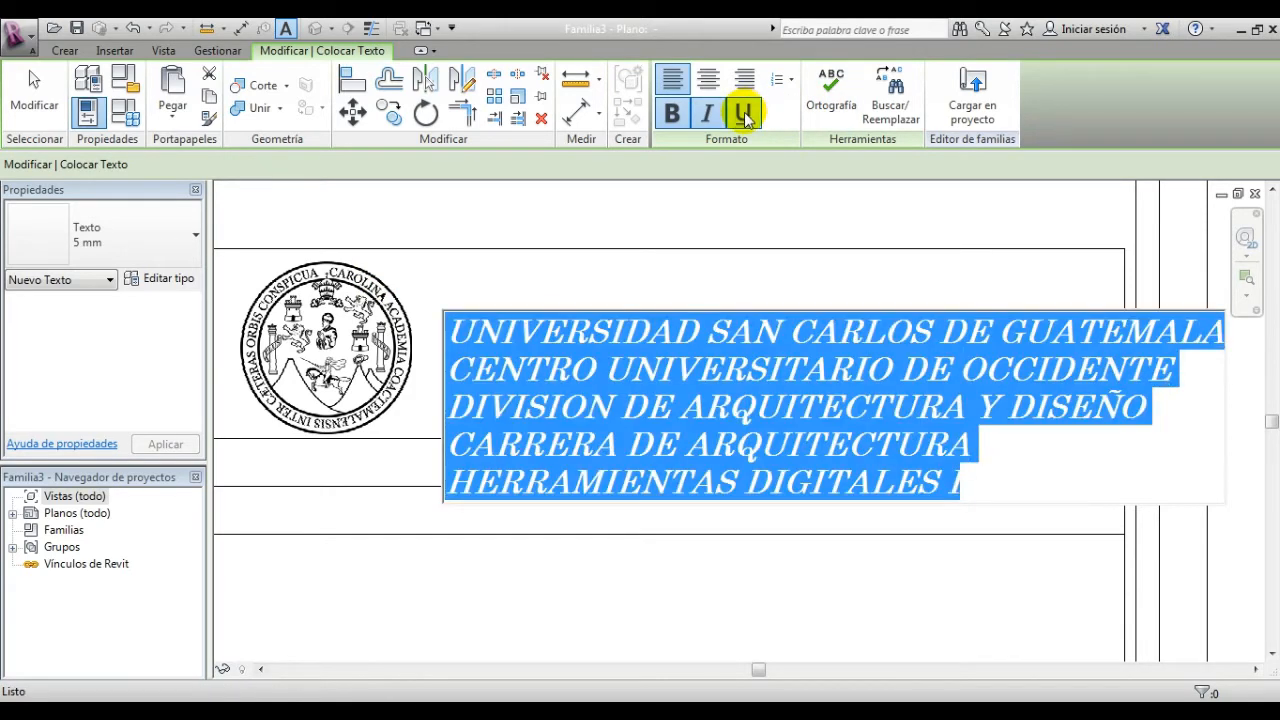
click(707, 114)
click(671, 114)
Step: Center-align the five lines of the text note and finish placing text
click(710, 82)
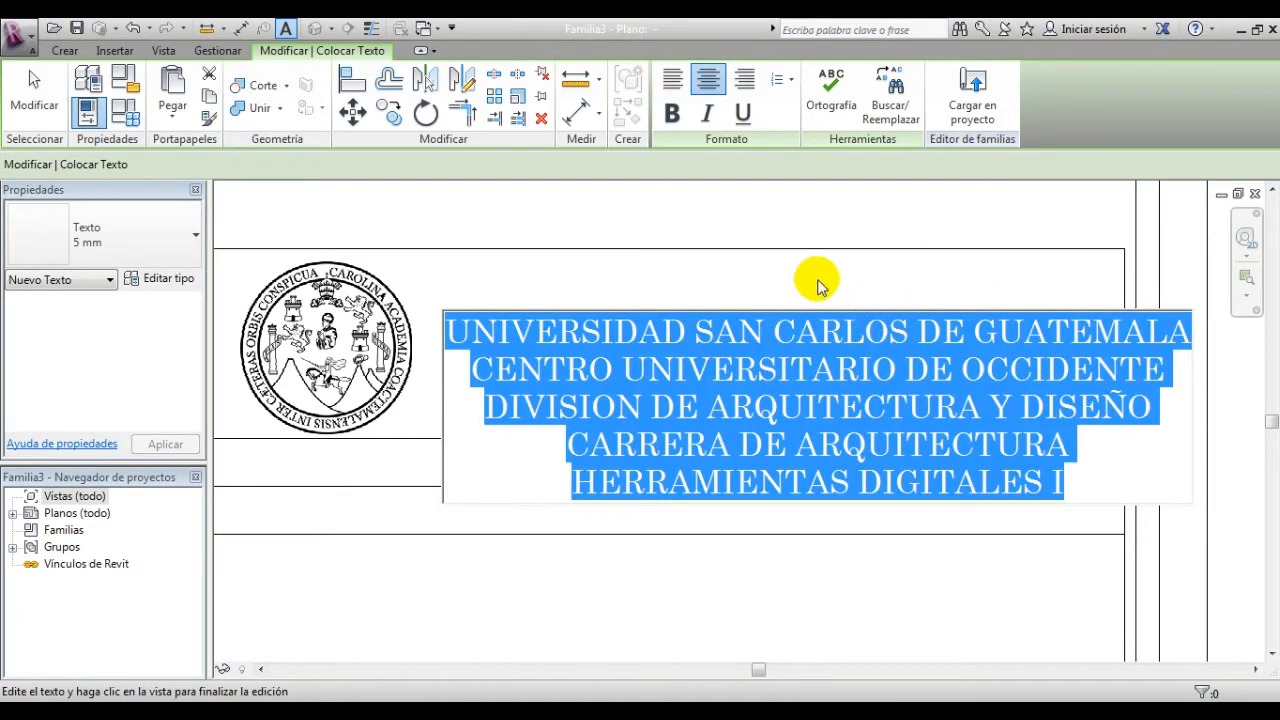
click(640, 283)
scroll(895, 385, down, 1)
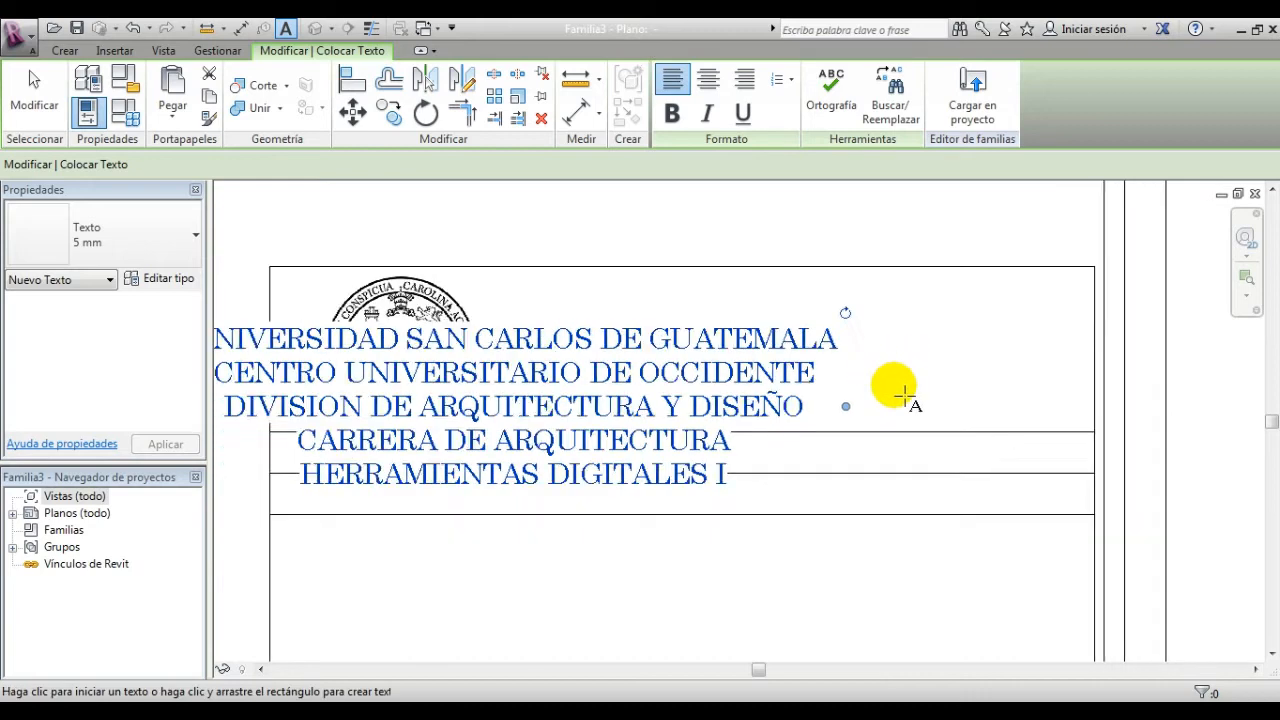
scroll(903, 397, down, 1)
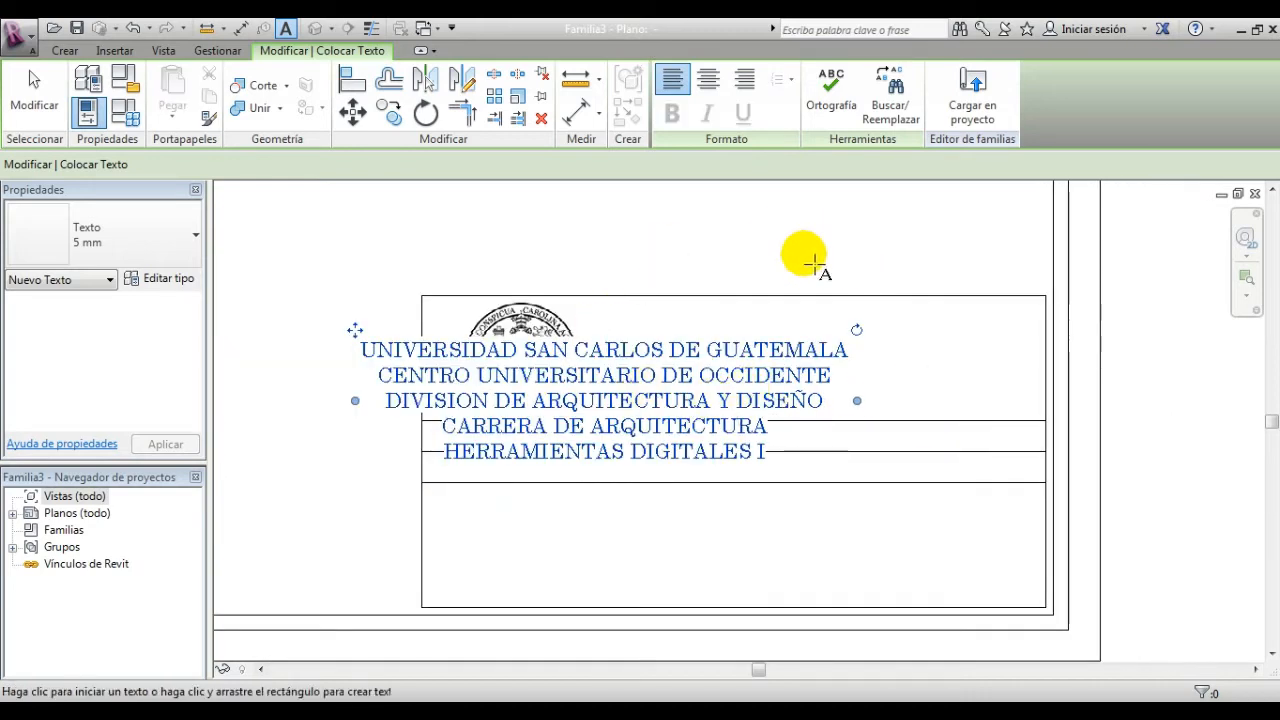
key(Escape)
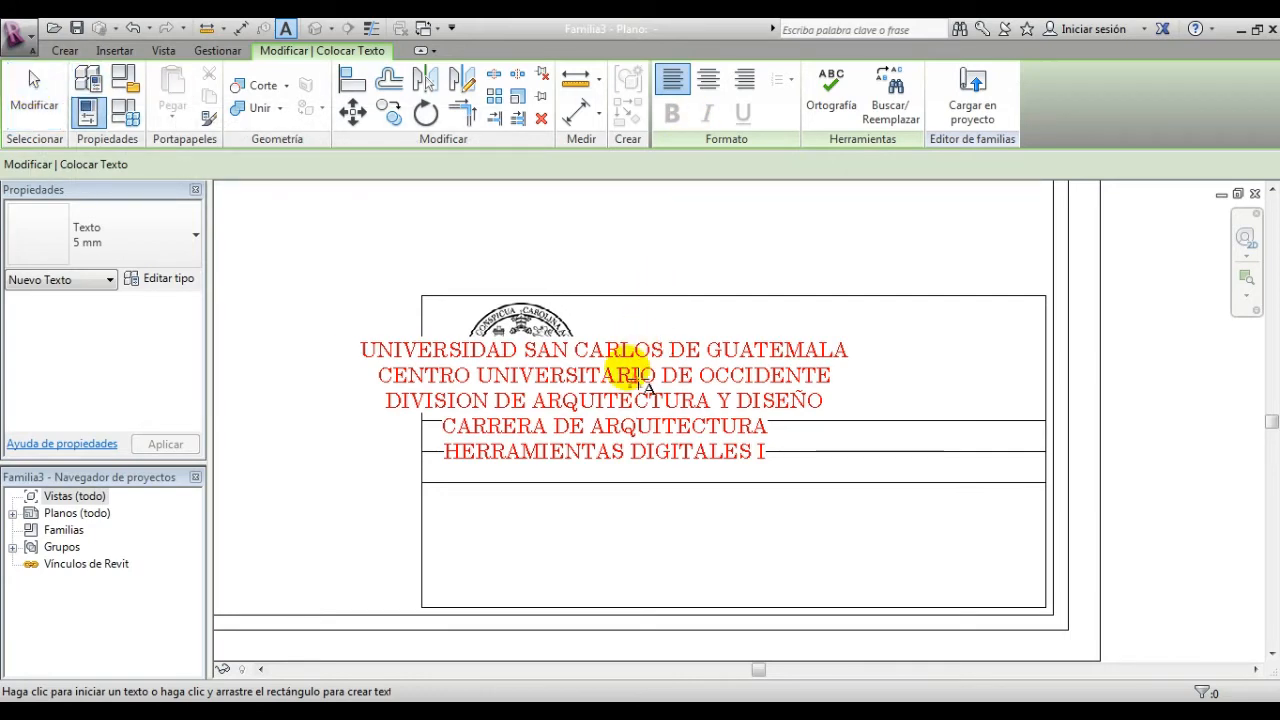
key(Escape)
Step: Move the text note into the title box's top row, beside the seal and against the box's far edge
click(684, 350)
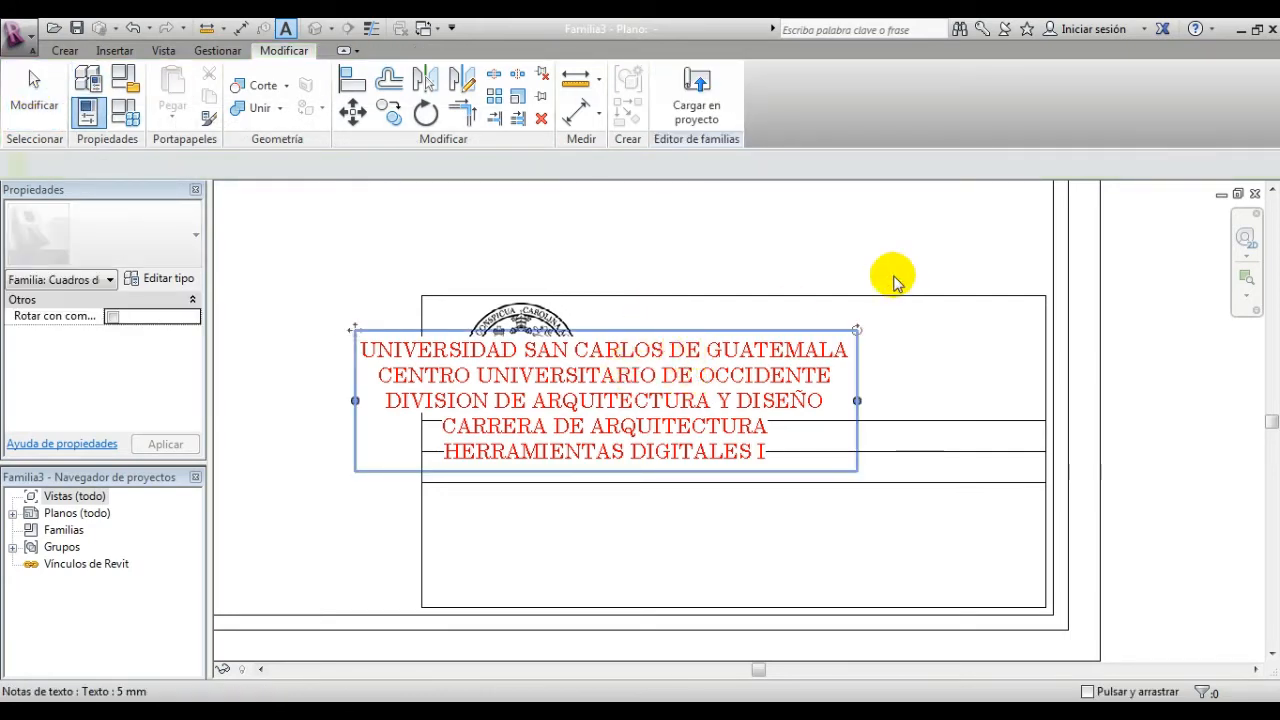
click(766, 329)
scroll(737, 343, up, 1)
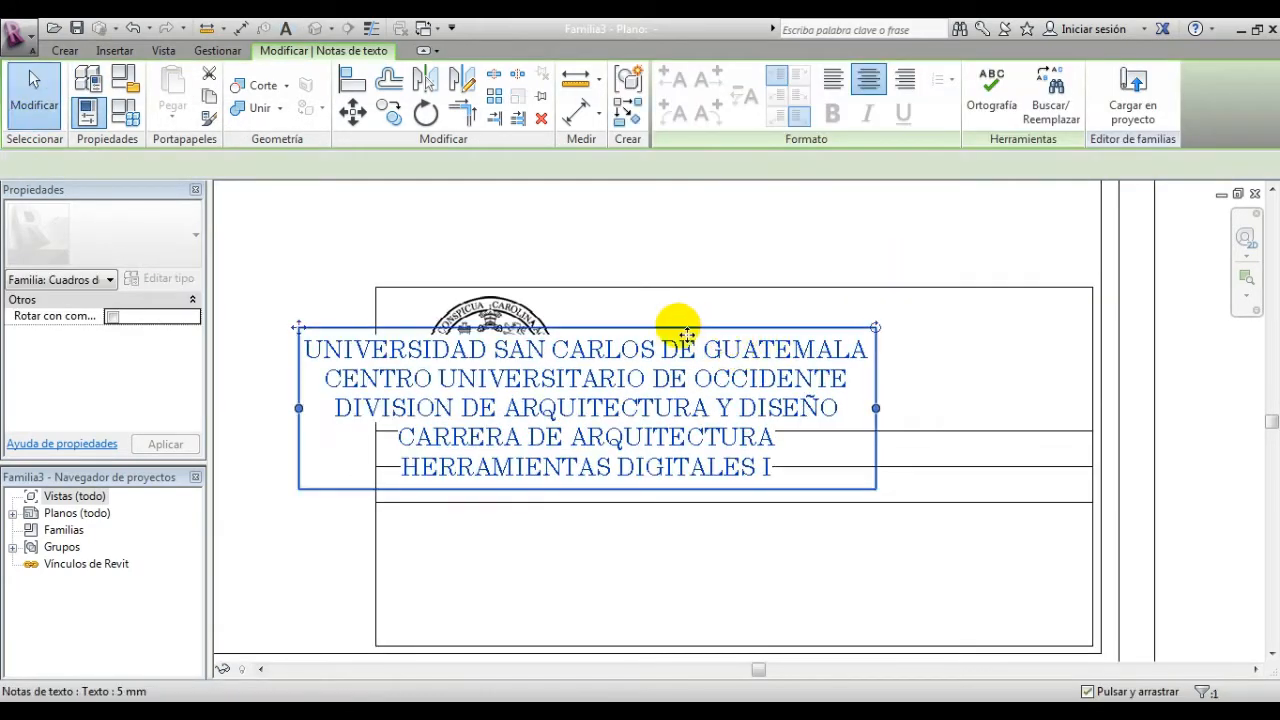
drag(672, 333, 872, 287)
scroll(775, 404, up, 3)
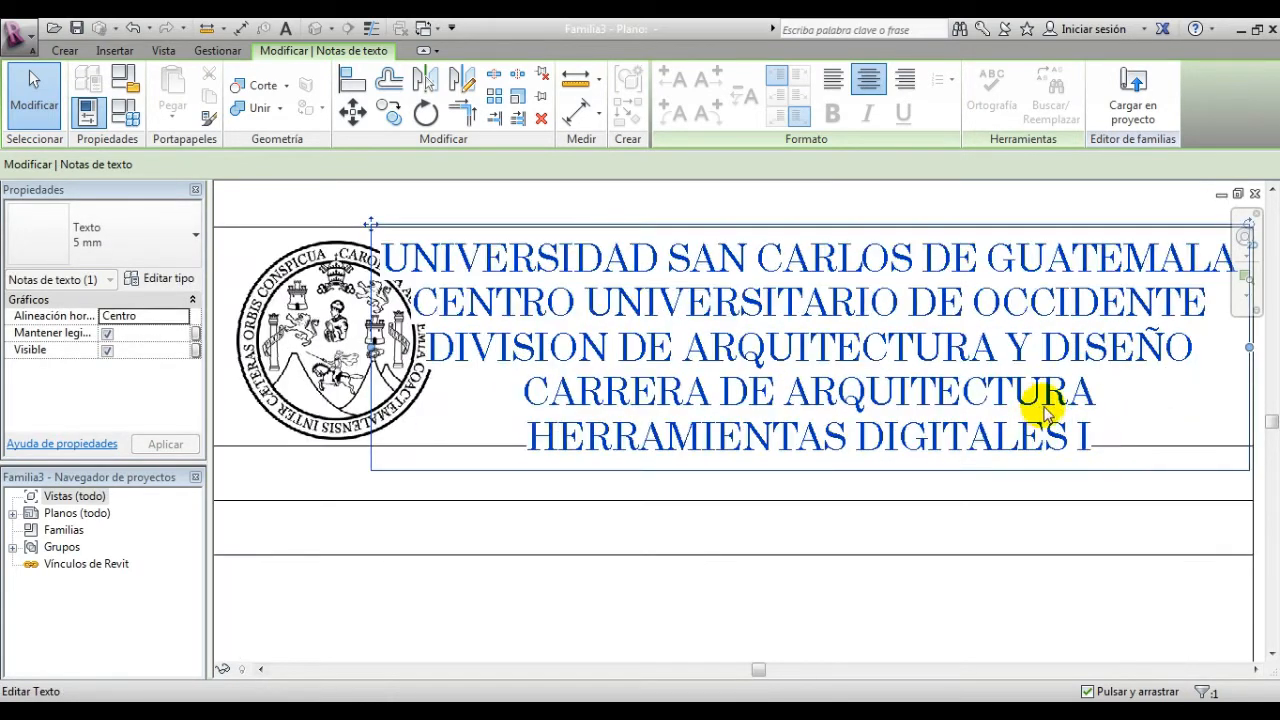
scroll(1088, 432, down, 2)
double_click(1097, 437)
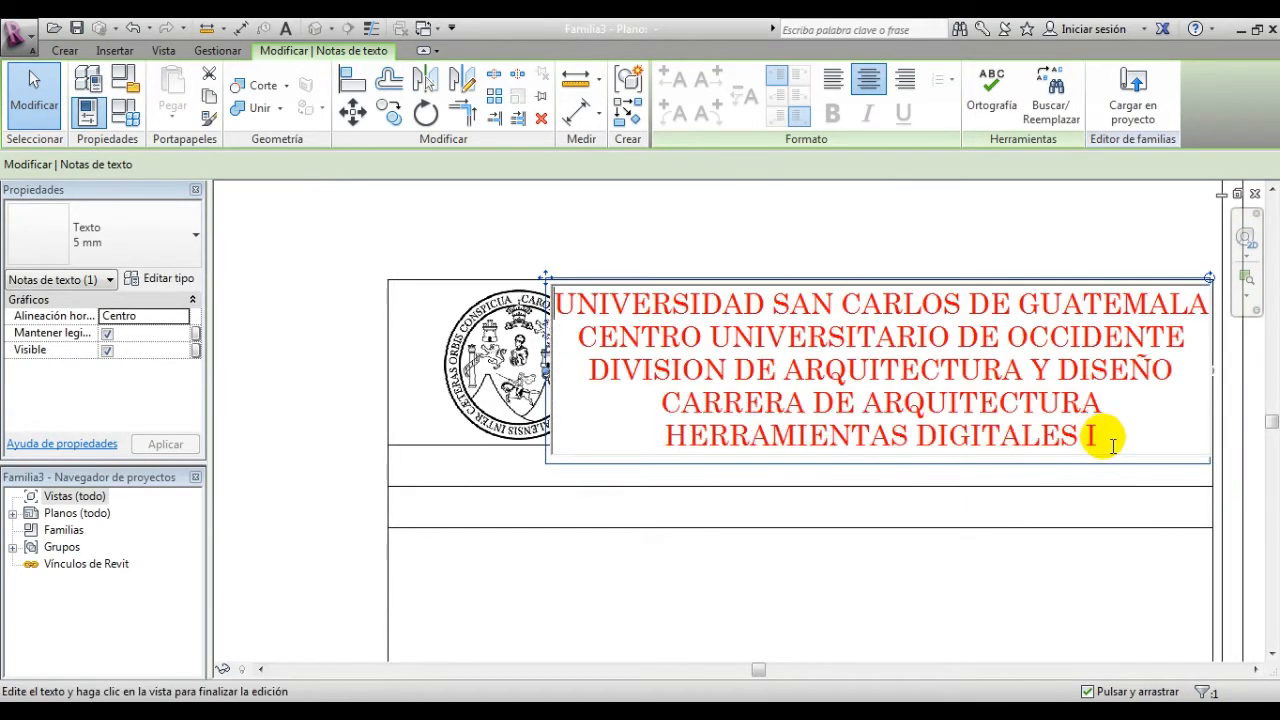
key(ctrl+a)
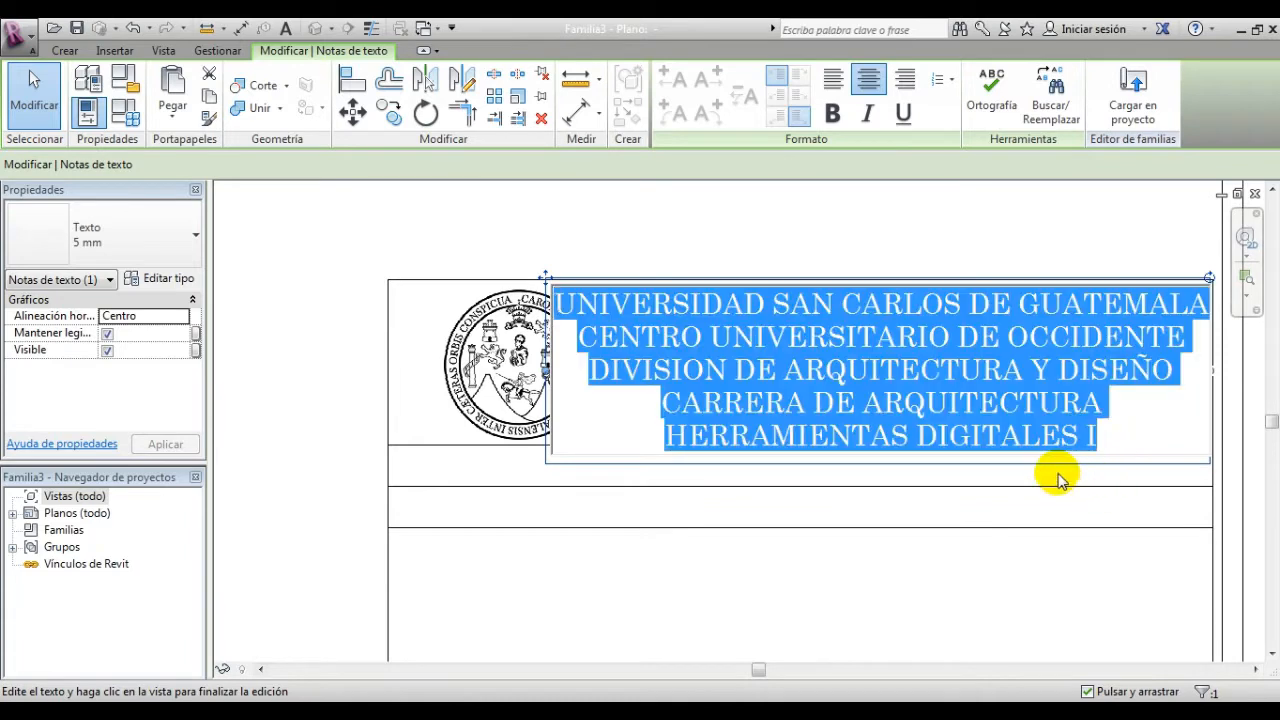
click(1014, 491)
click(383, 345)
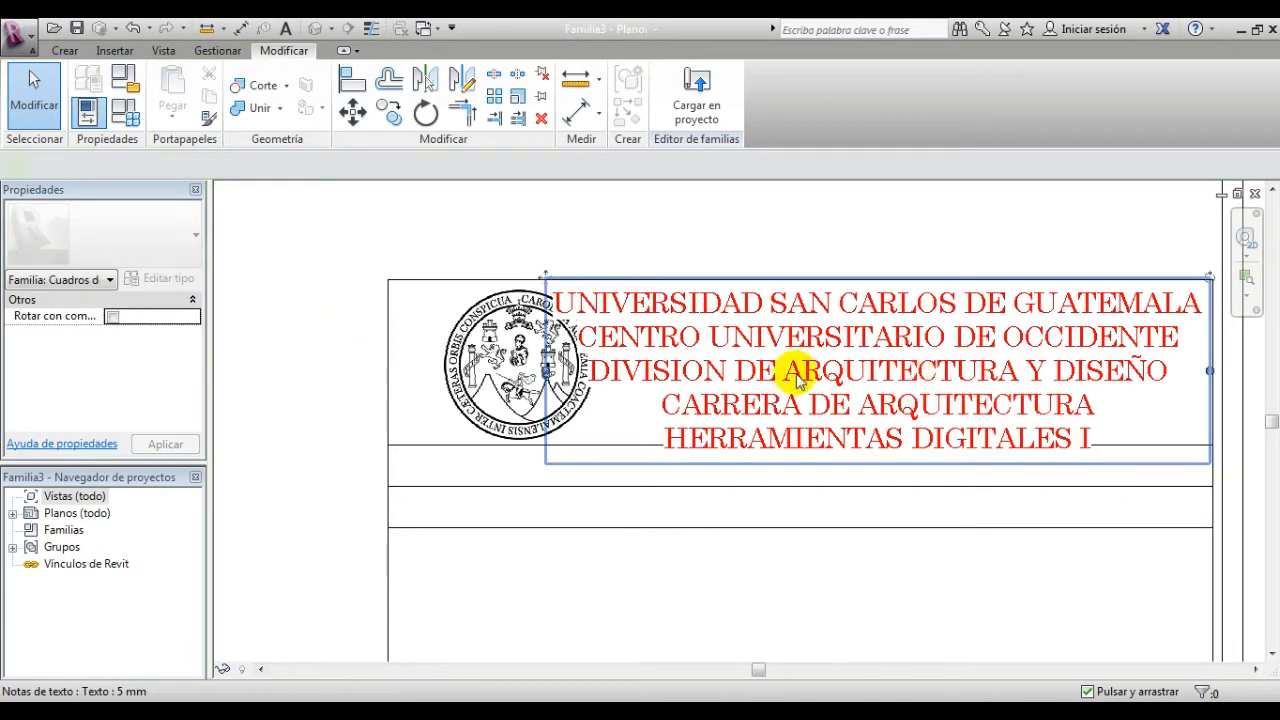
Step: Duplicate the university heading note's text type as "4 mm" and set its text size to 4 mm
click(908, 378)
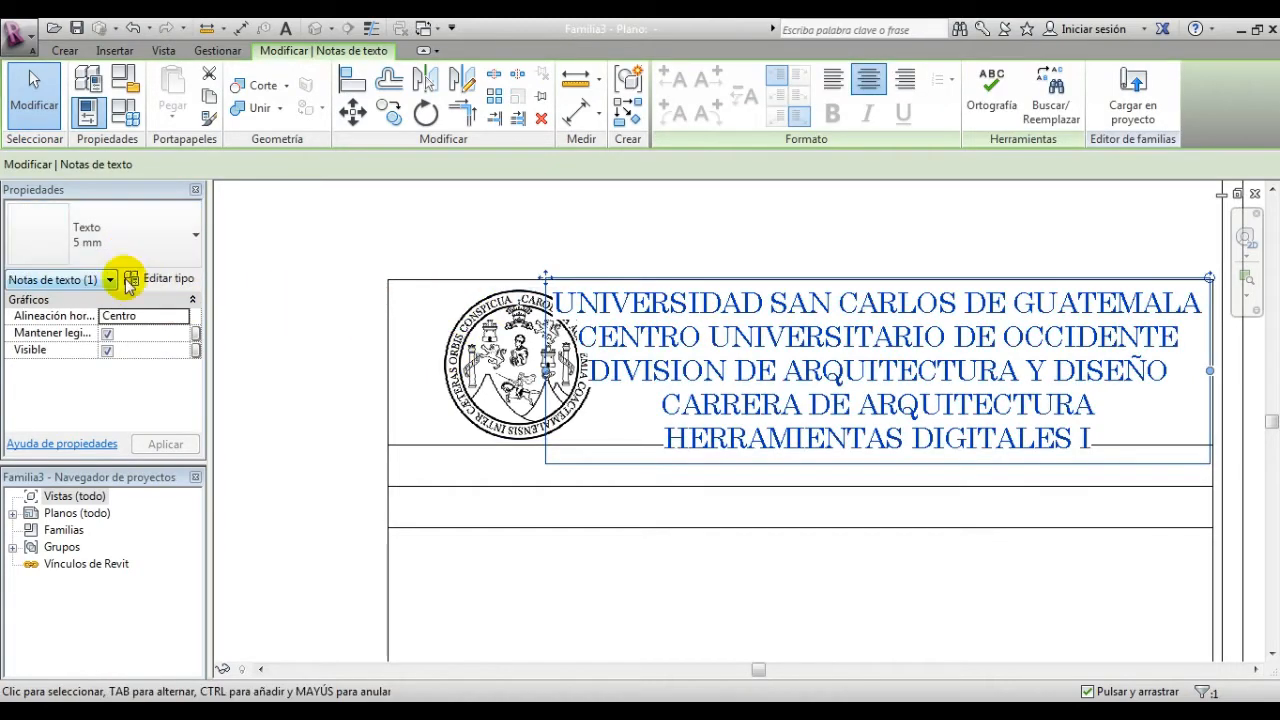
click(160, 278)
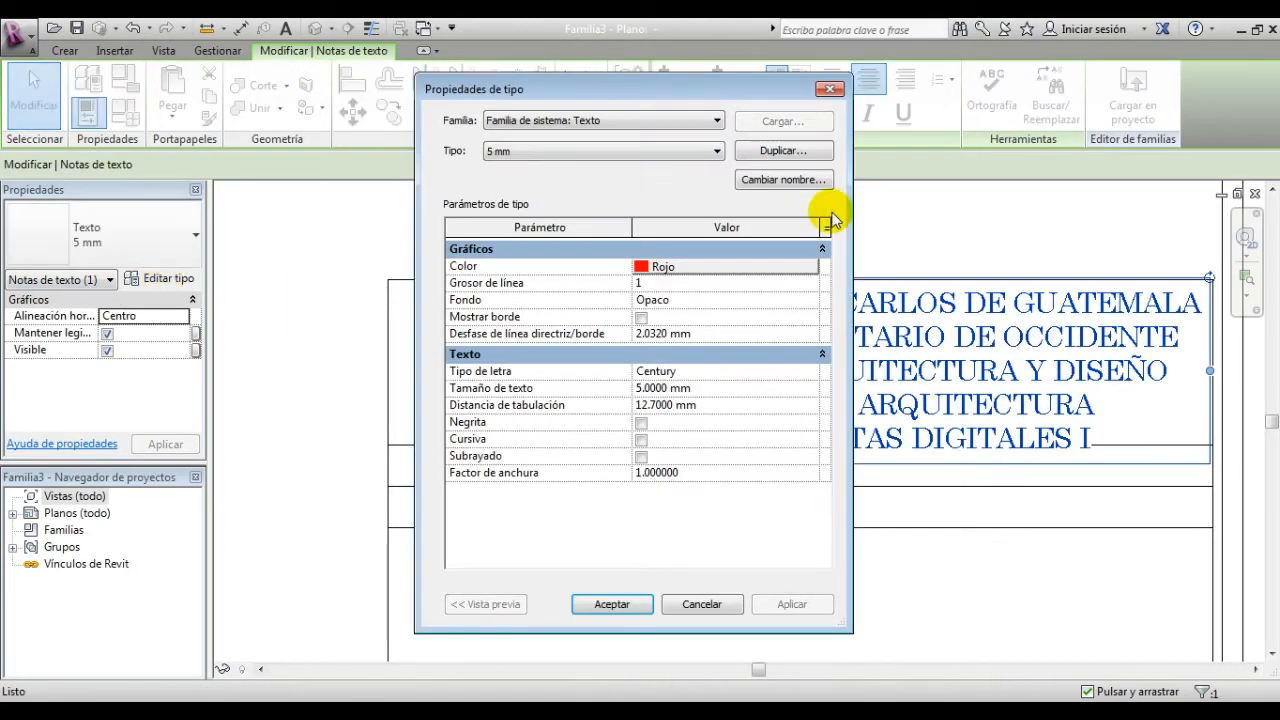
click(765, 152)
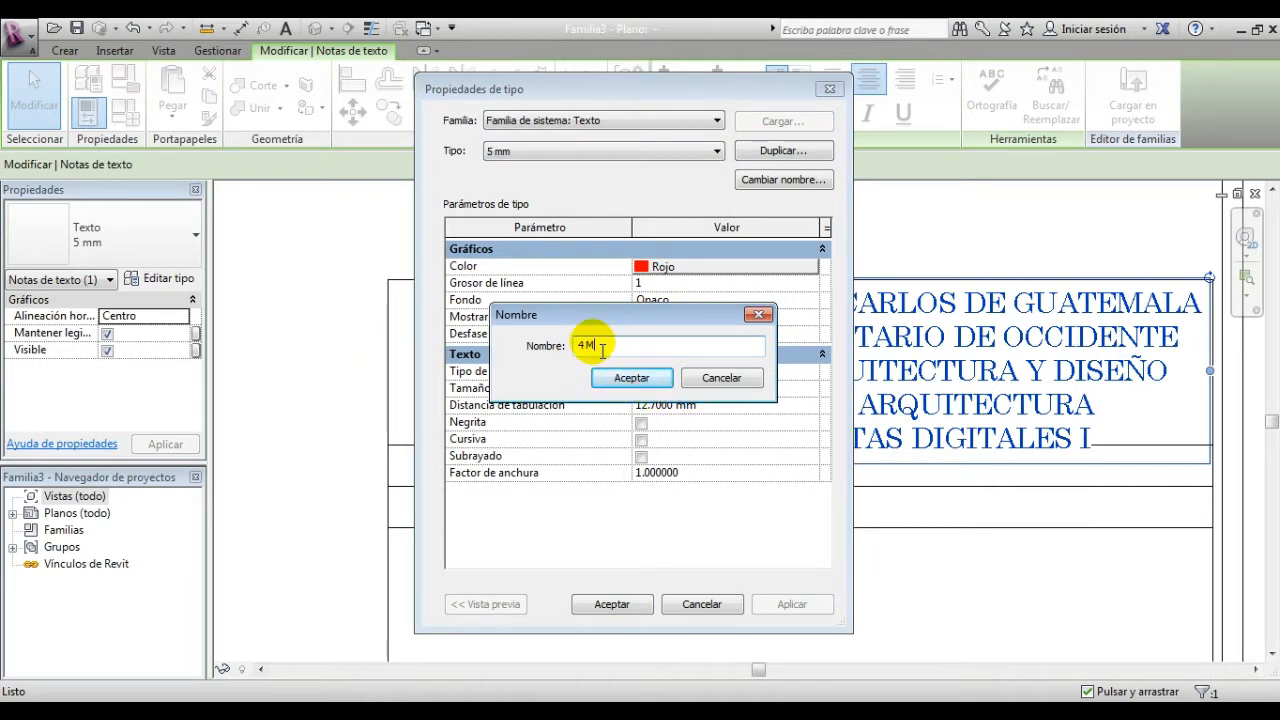
click(628, 378)
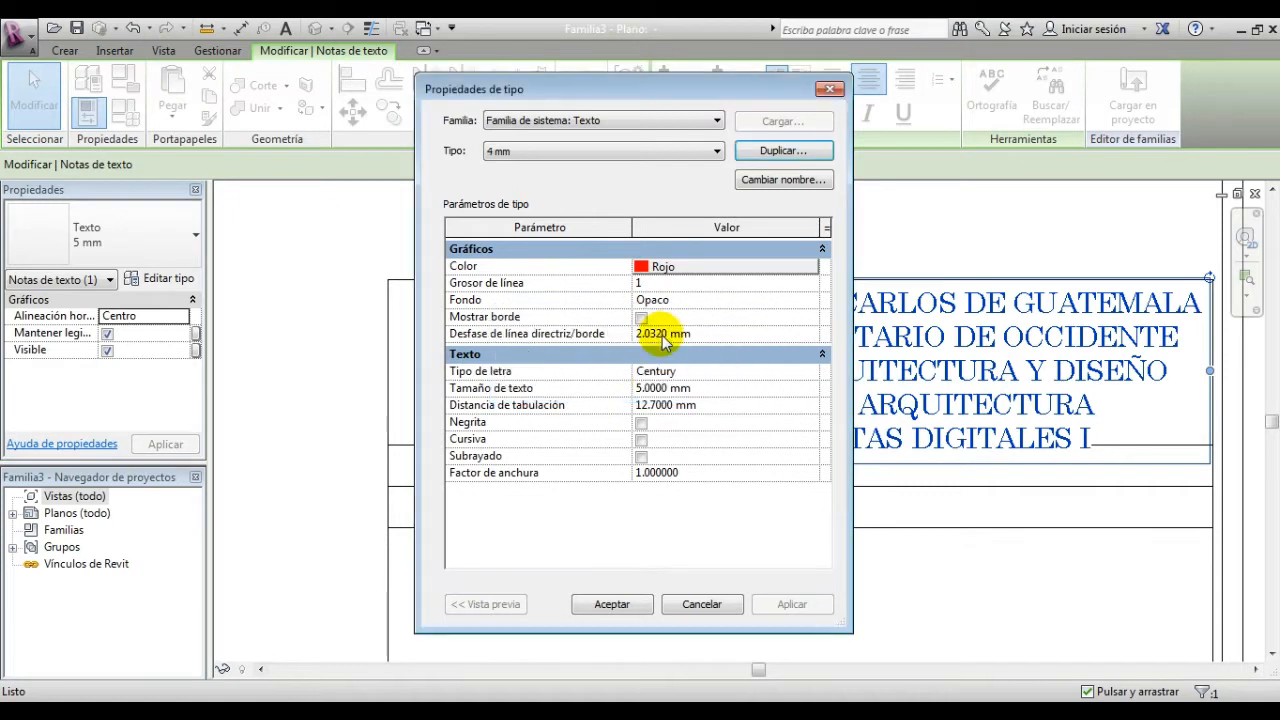
click(690, 391)
drag(690, 391, 437, 385)
text(4)
key(Return)
click(621, 608)
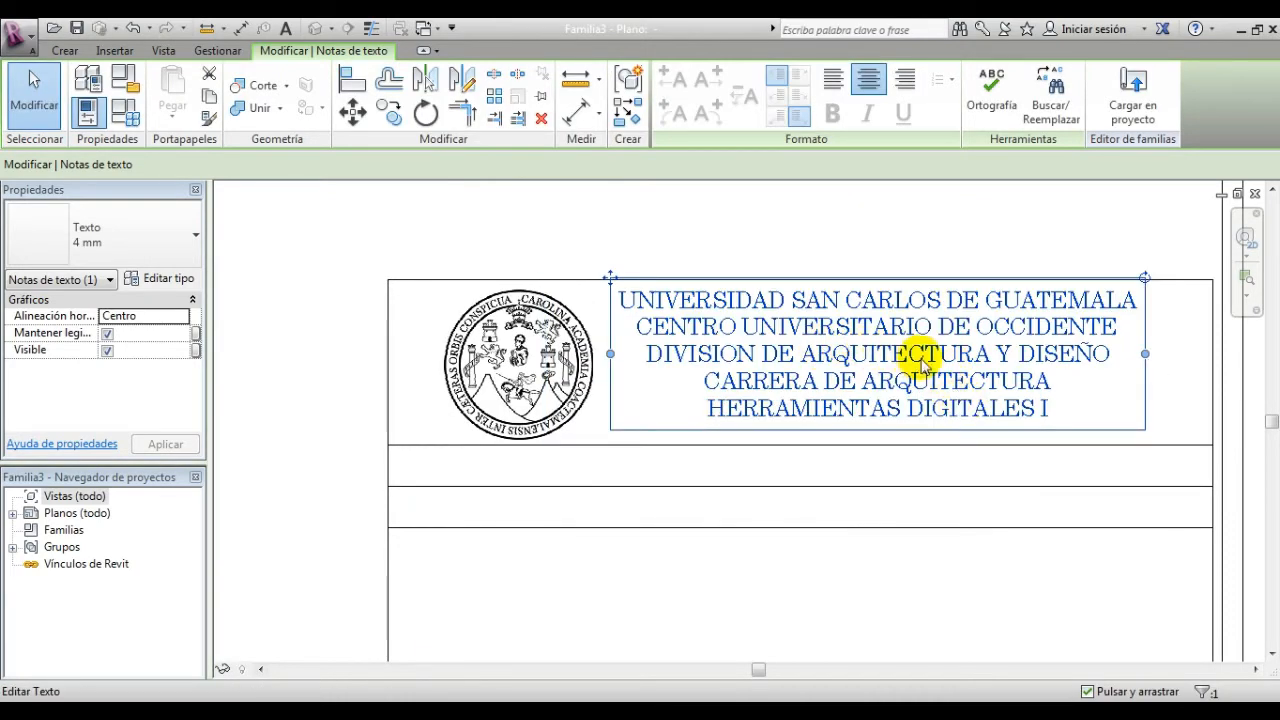
Step: Move the resized heading note to the middle of the space between the seal and the title box's far edge
scroll(1110, 408, up, 1)
middle_drag(1103, 420, 982, 437)
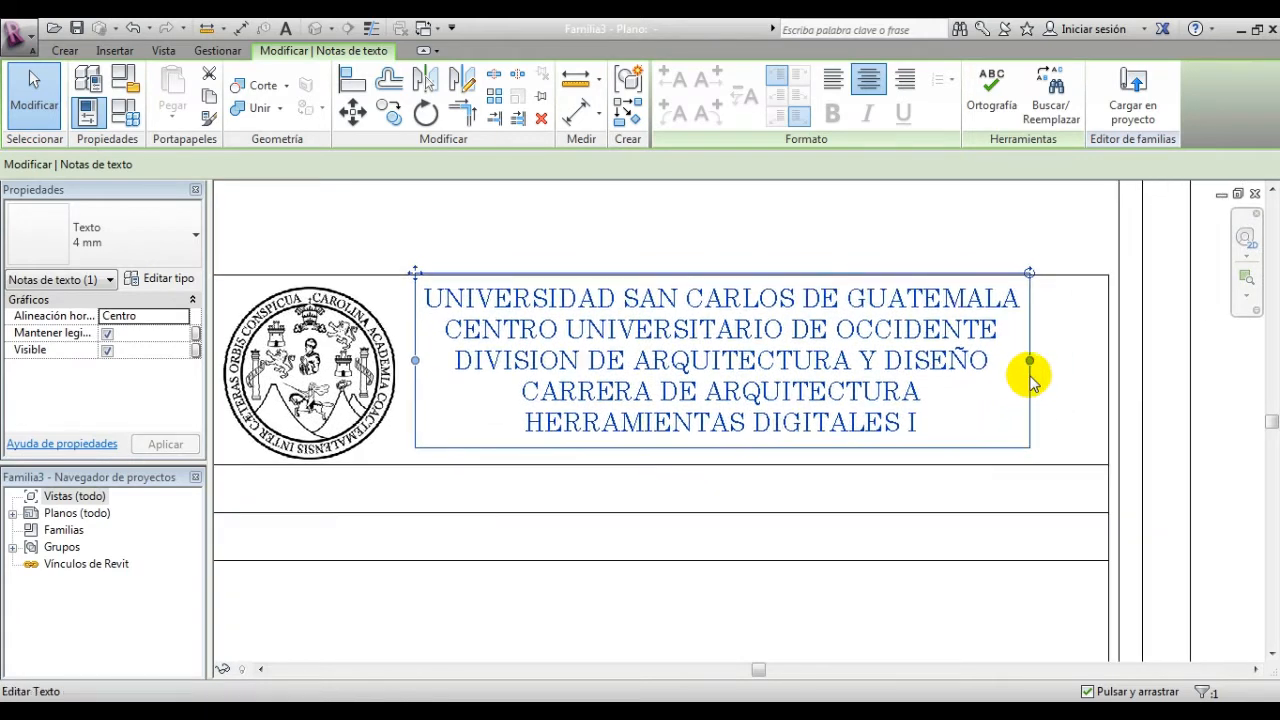
drag(1050, 410, 1058, 408)
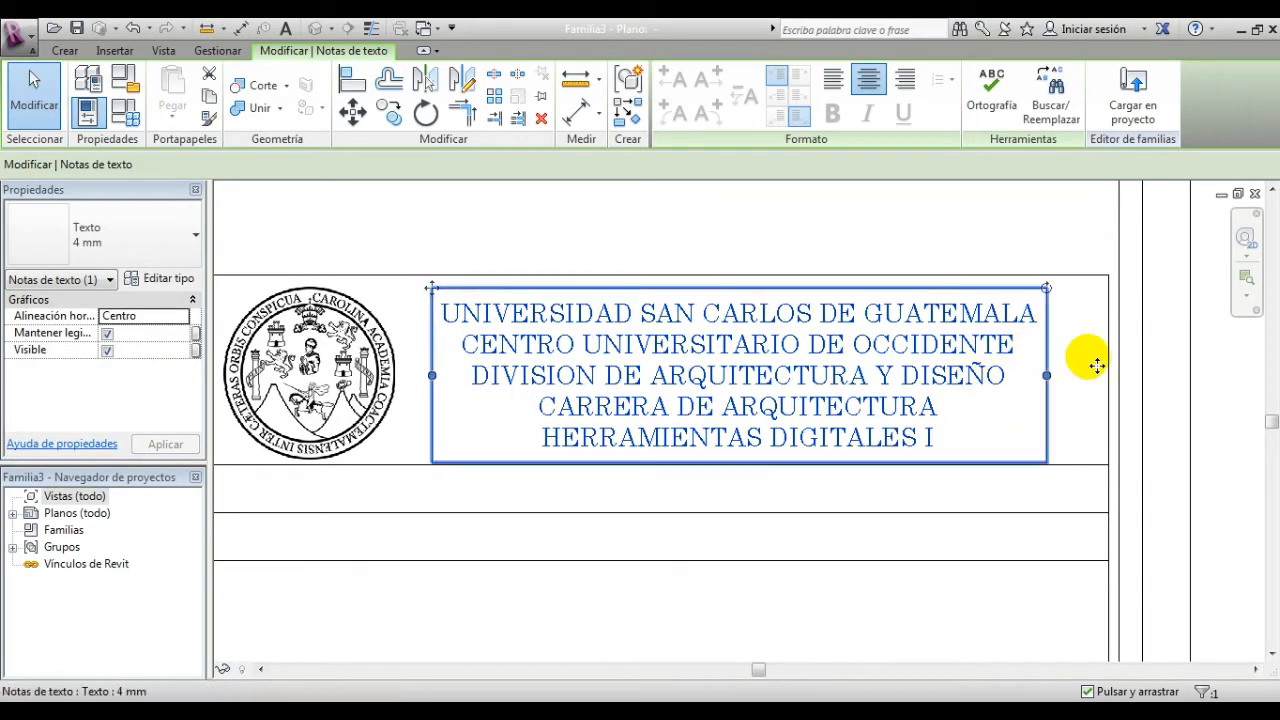
scroll(1076, 385, down, 3)
click(890, 446)
scroll(840, 363, up, 2)
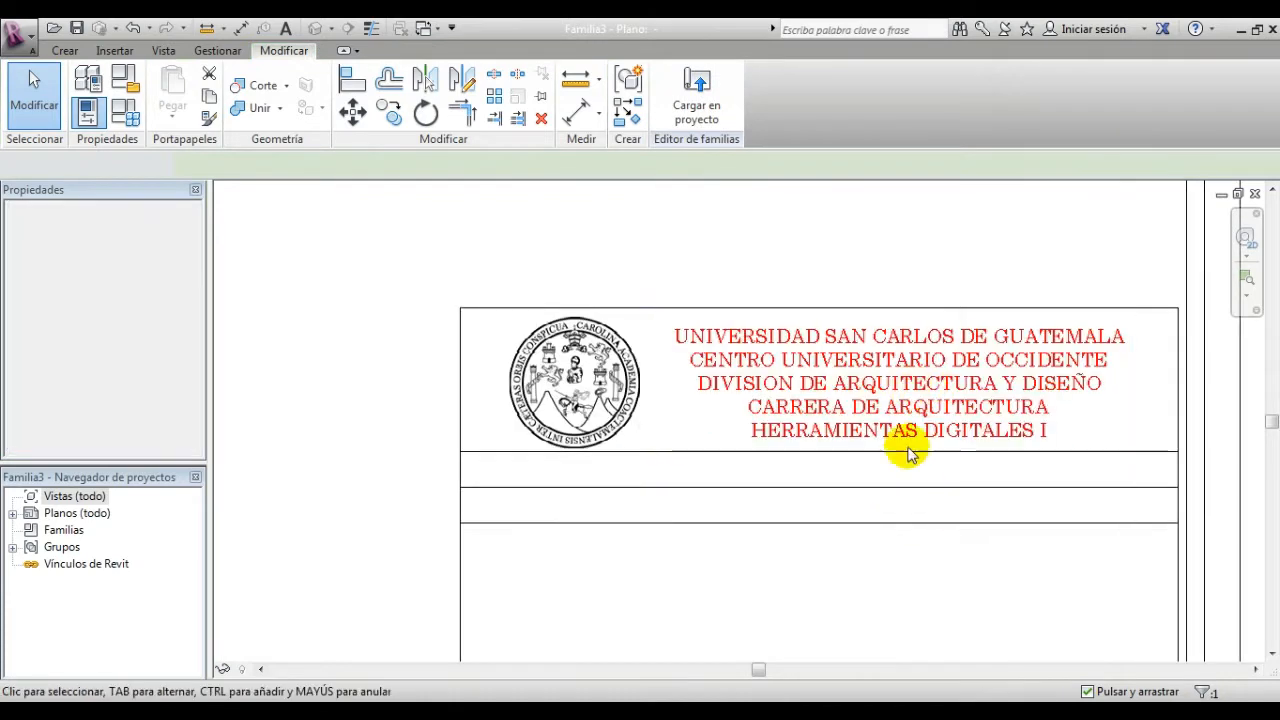
middle_drag(580, 477, 485, 452)
scroll(485, 452, up, 1)
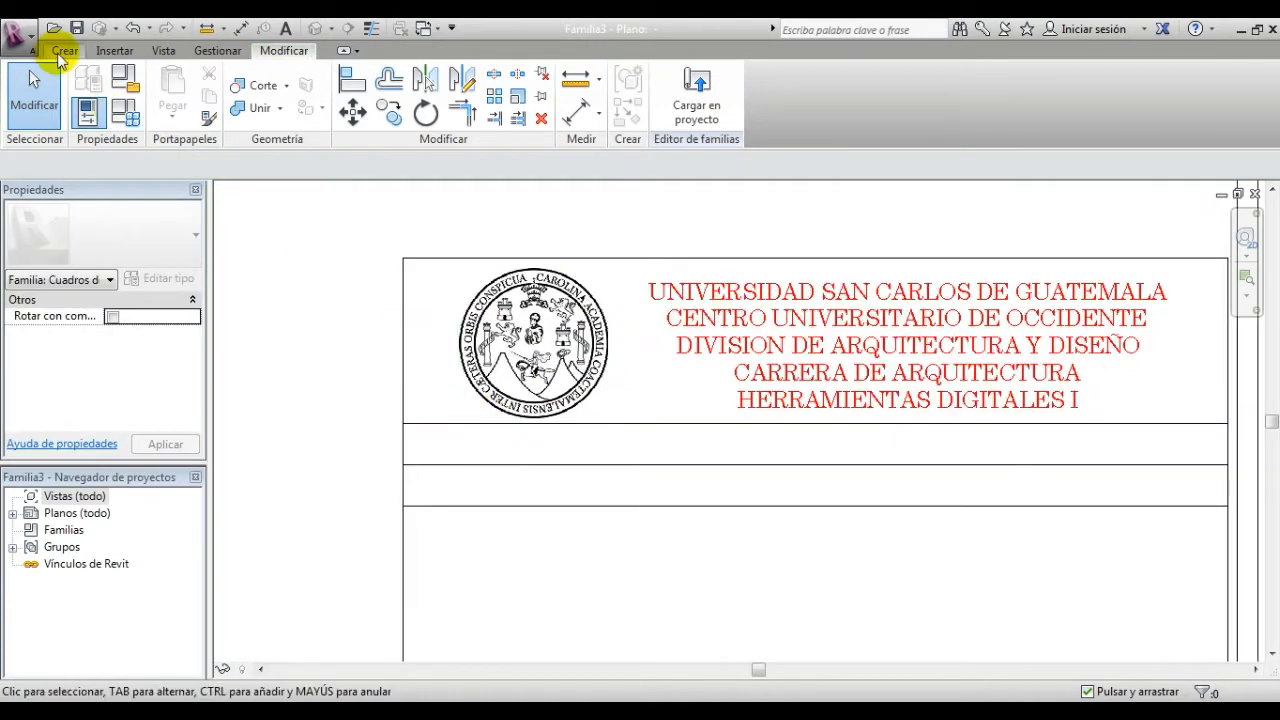
Step: Start a new text note and duplicate the 5 mm text type under the name "2 mm"
click(65, 50)
click(857, 88)
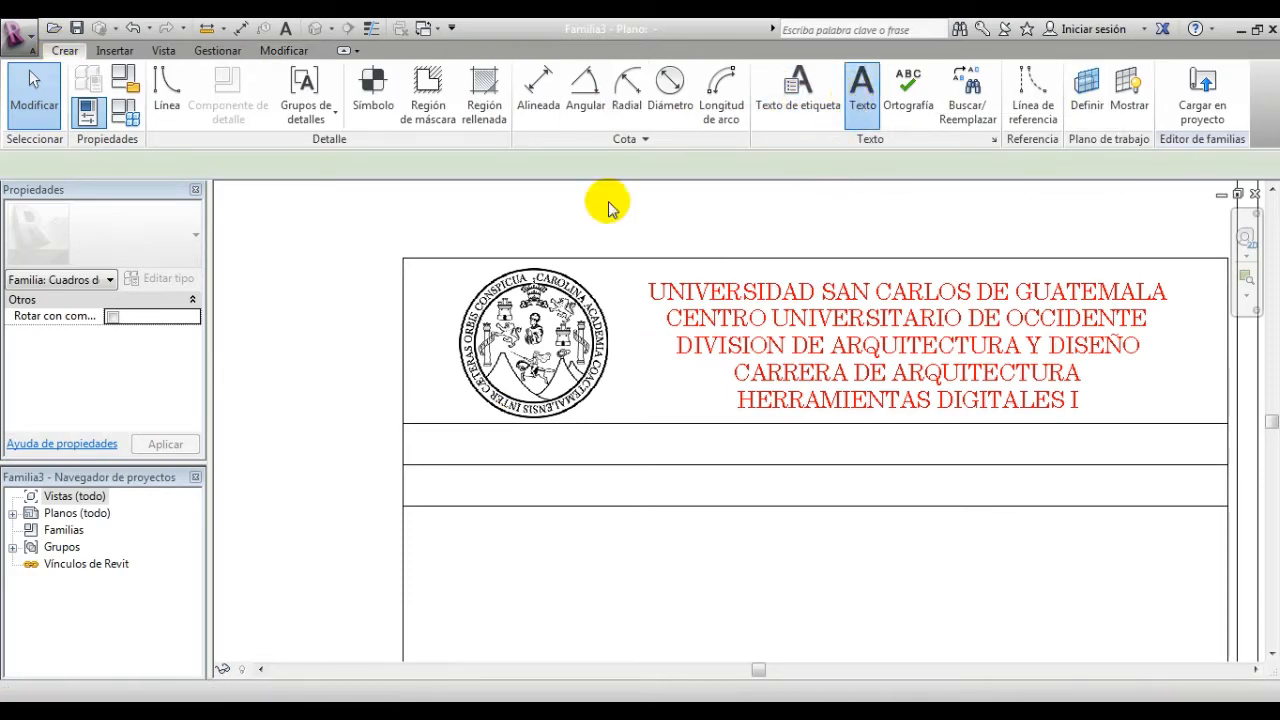
click(168, 282)
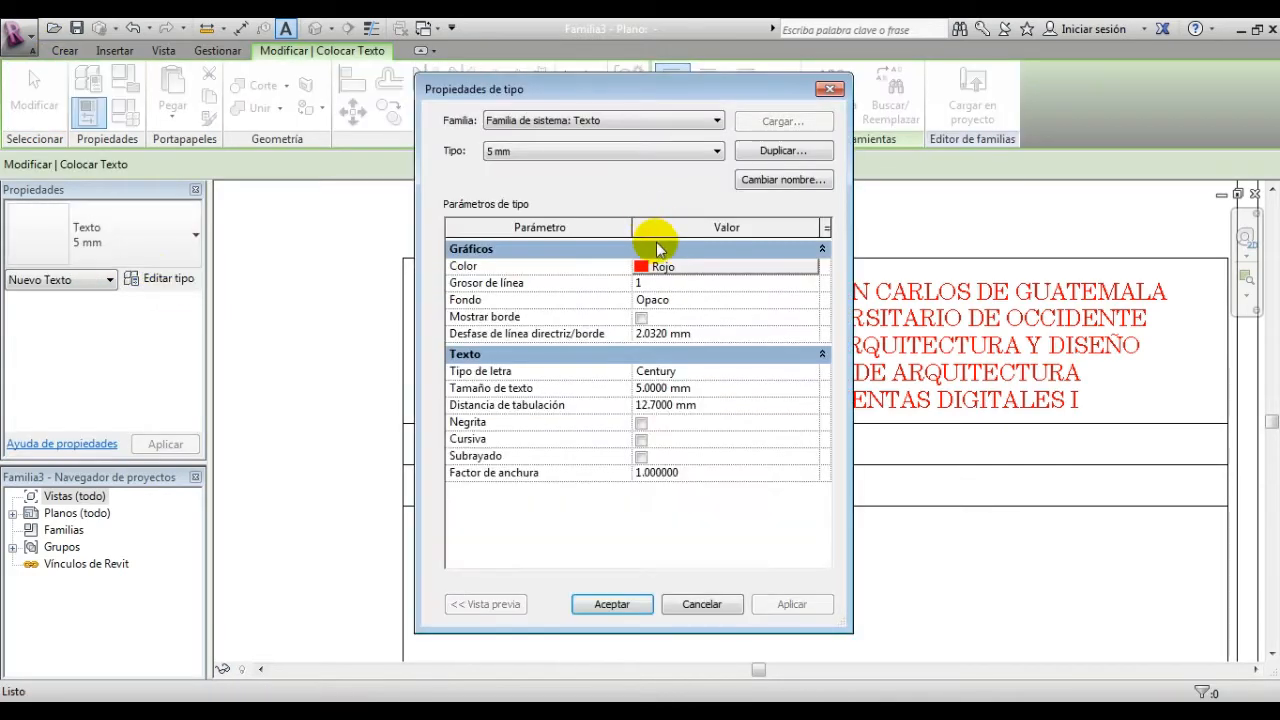
click(784, 150)
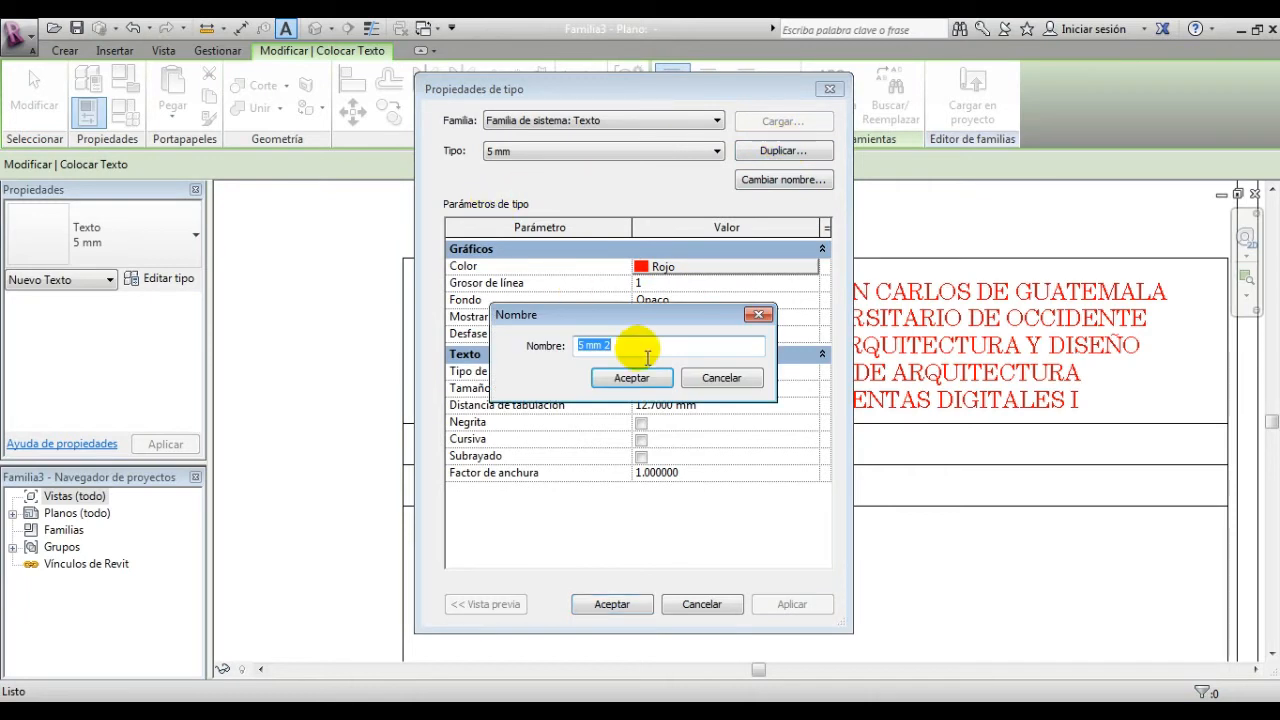
text(2 mm)
click(614, 378)
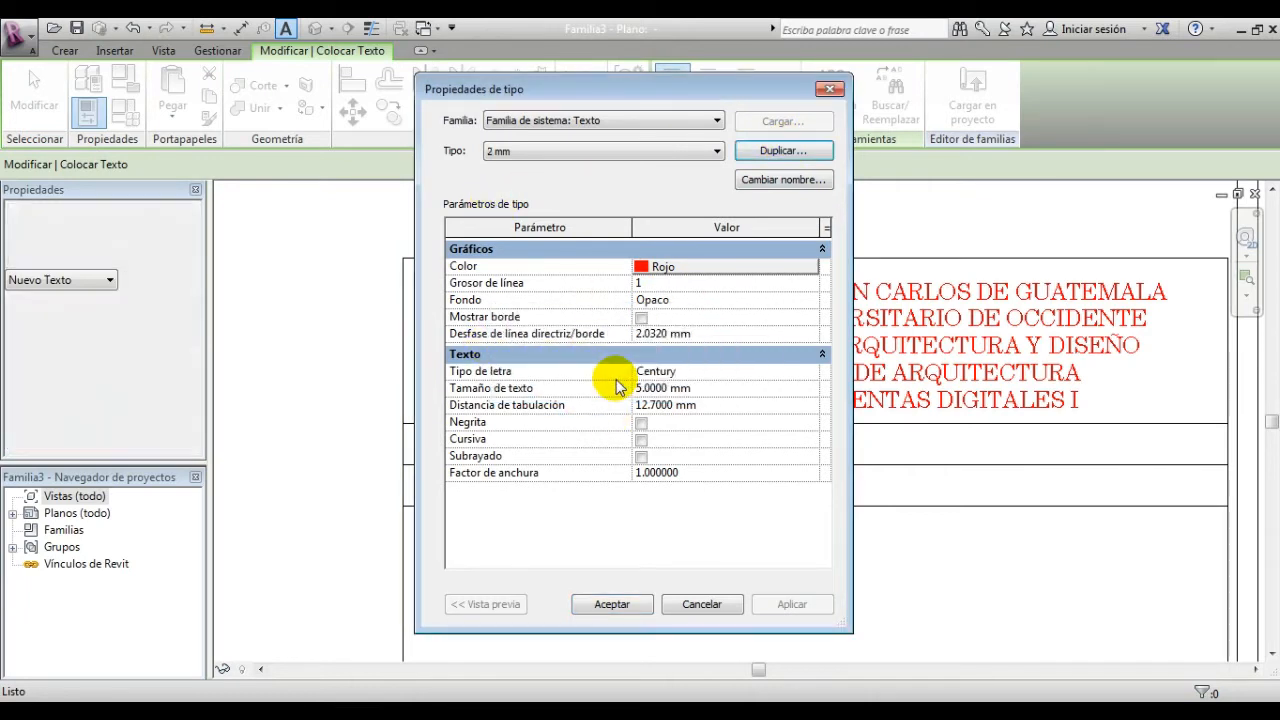
Step: Set the 2 mm text type's size to 2 mm and its colour to black, and apply the type
click(725, 394)
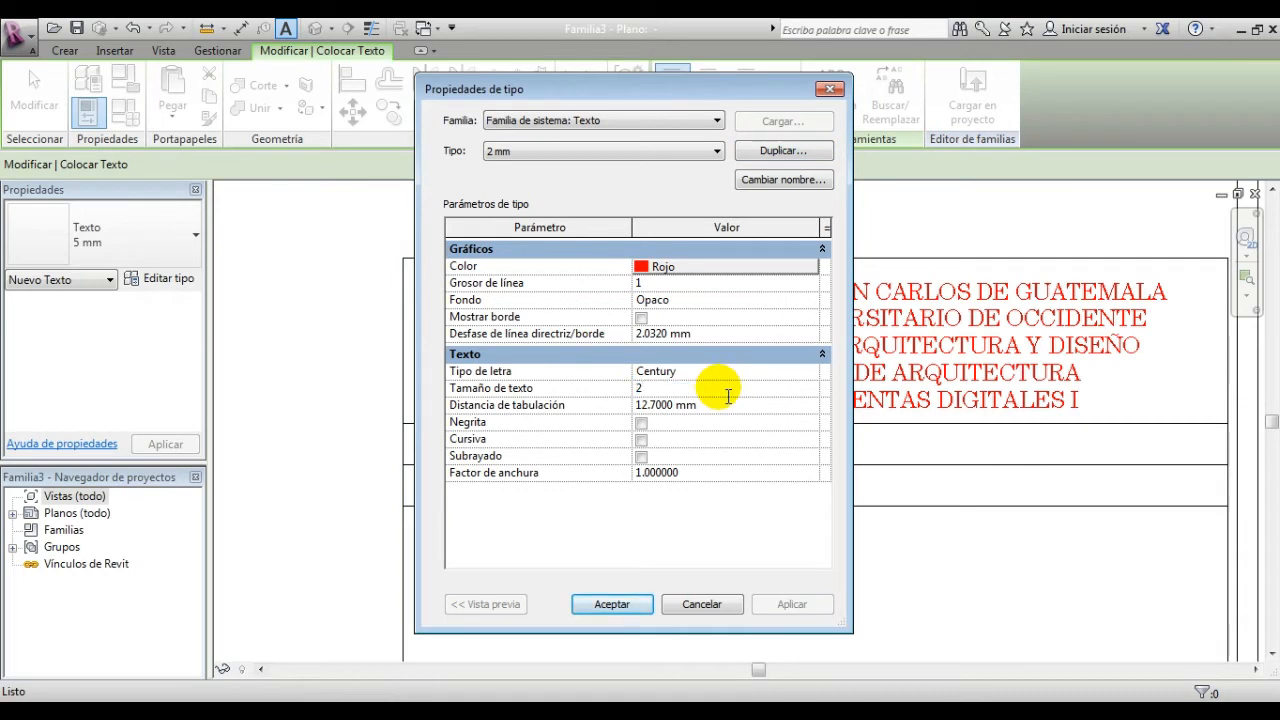
click(725, 522)
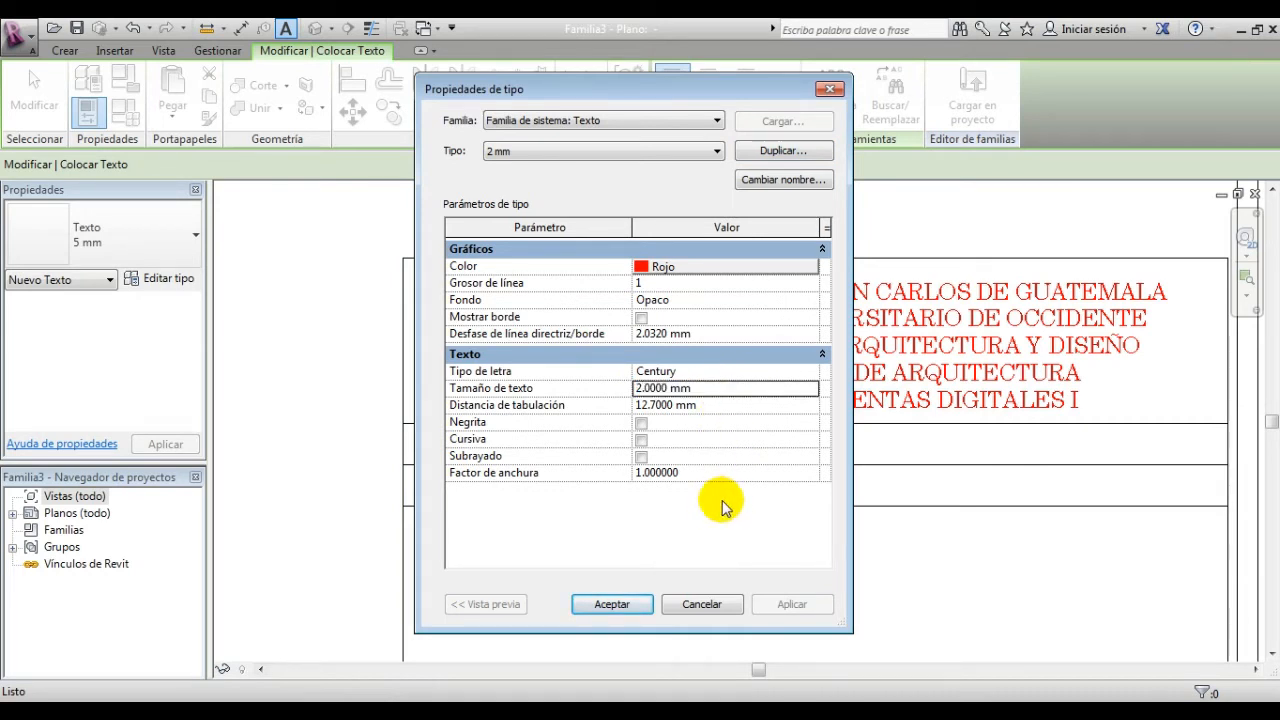
click(709, 265)
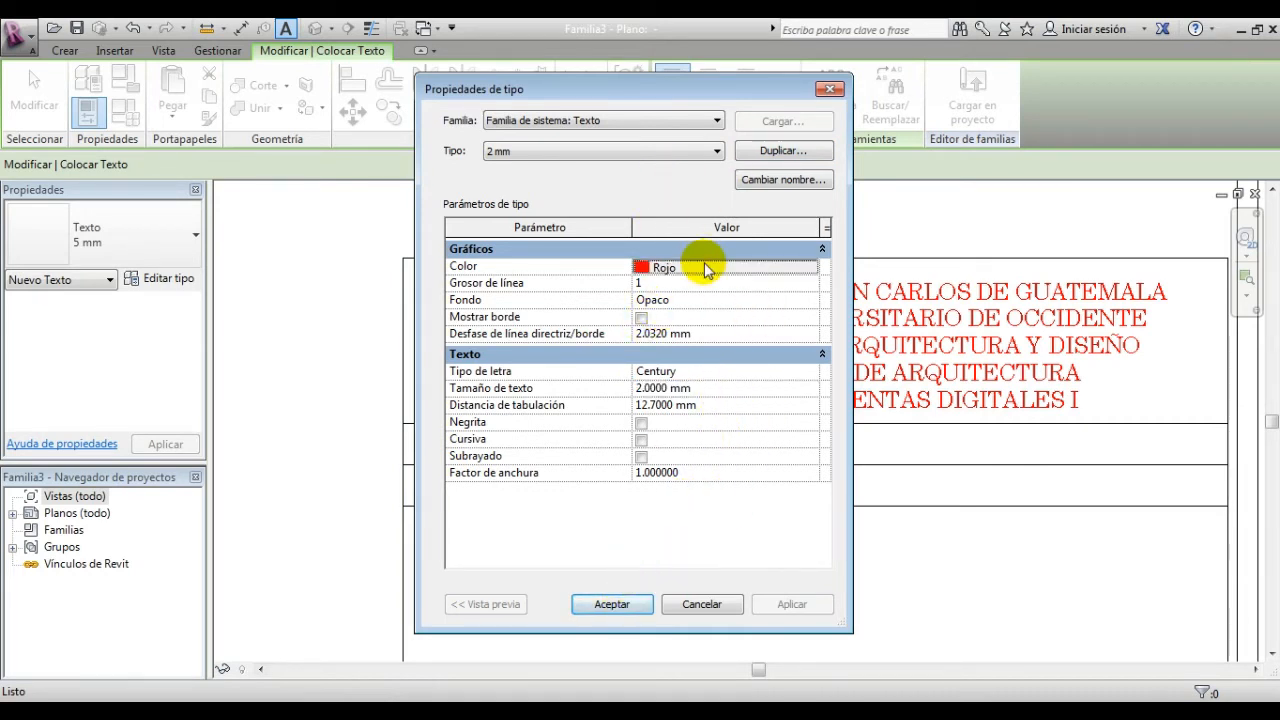
click(438, 373)
click(709, 517)
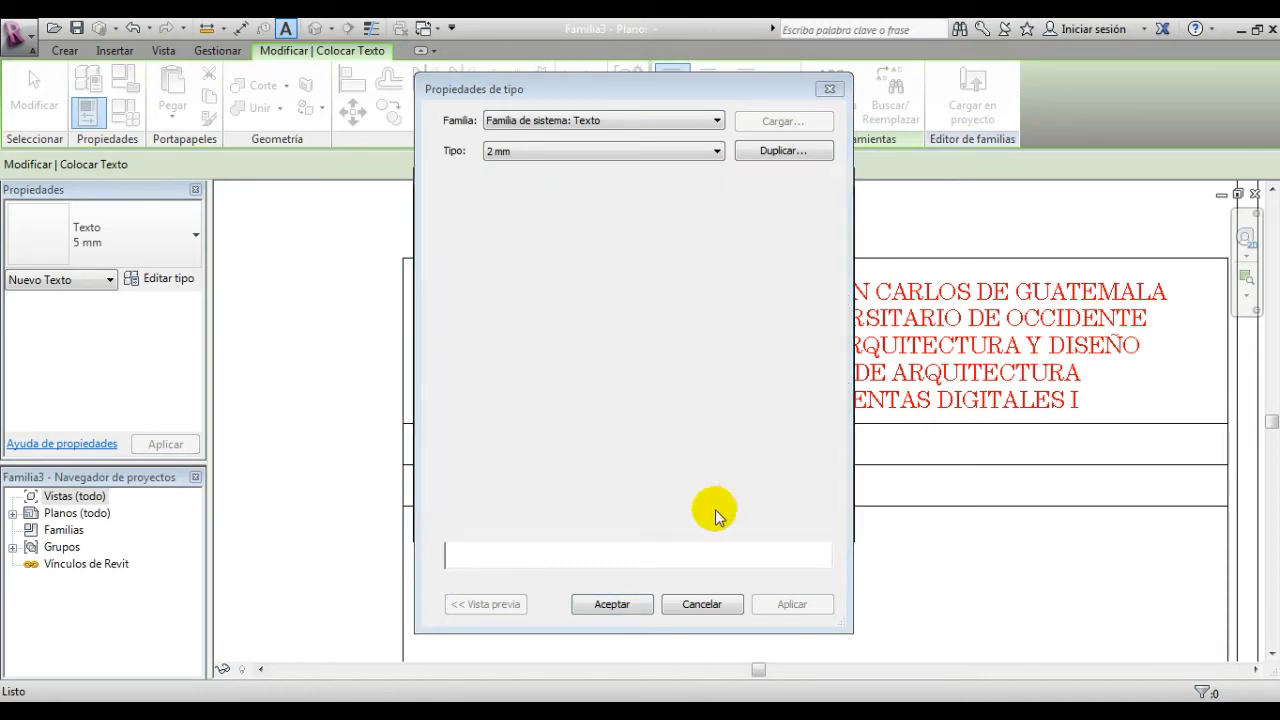
click(613, 604)
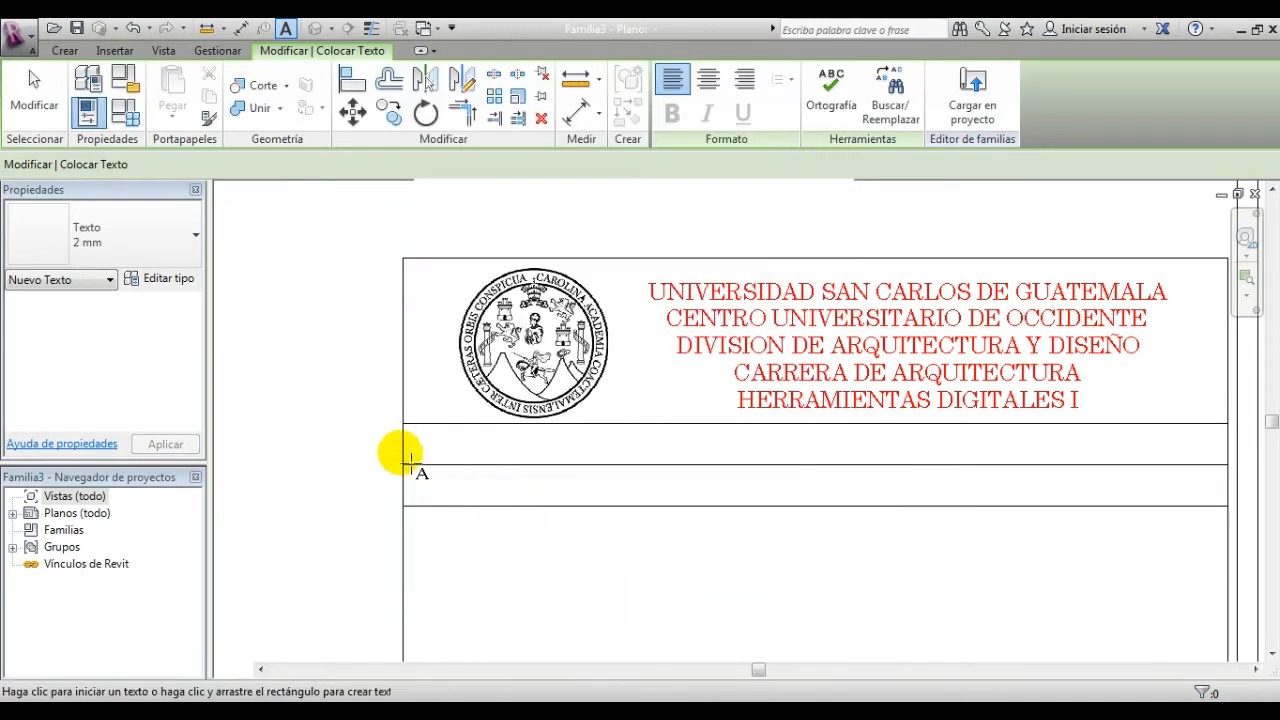
Step: Place the labels "Nombre del Alumno:" and "Catedratico:" at the start of the two narrow rows below the seal
scroll(415, 442, up, 5)
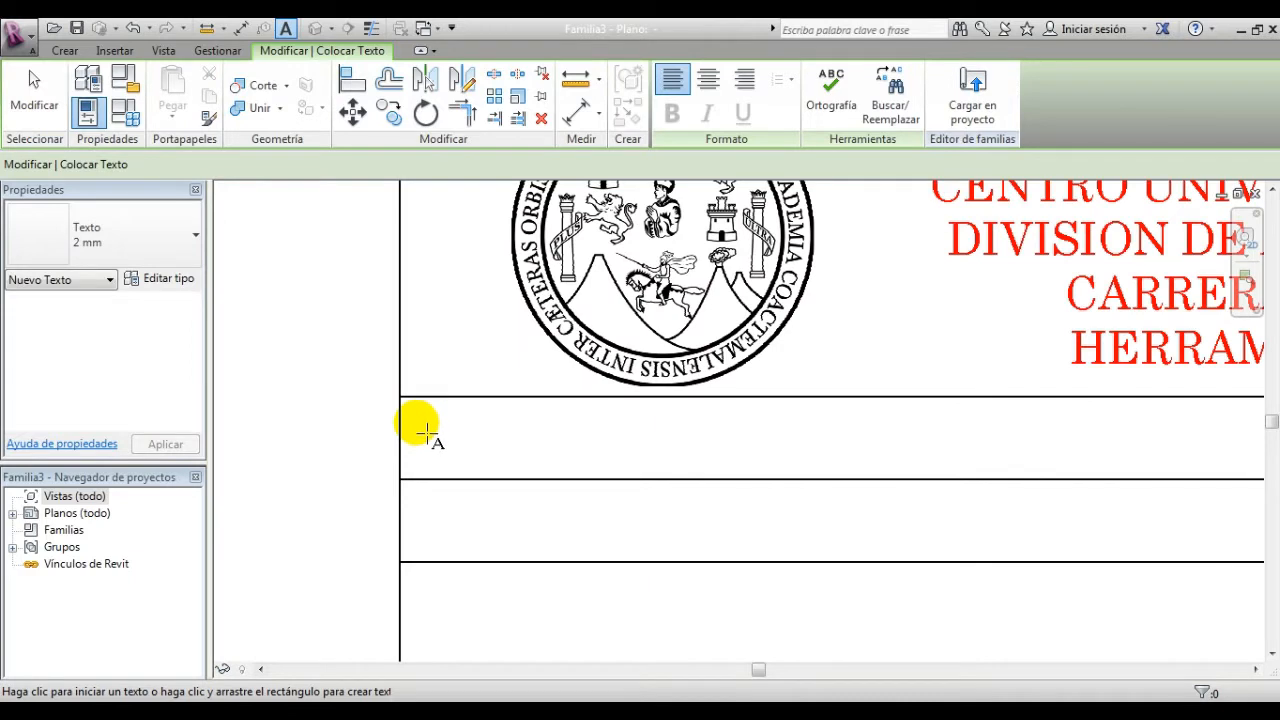
click(418, 428)
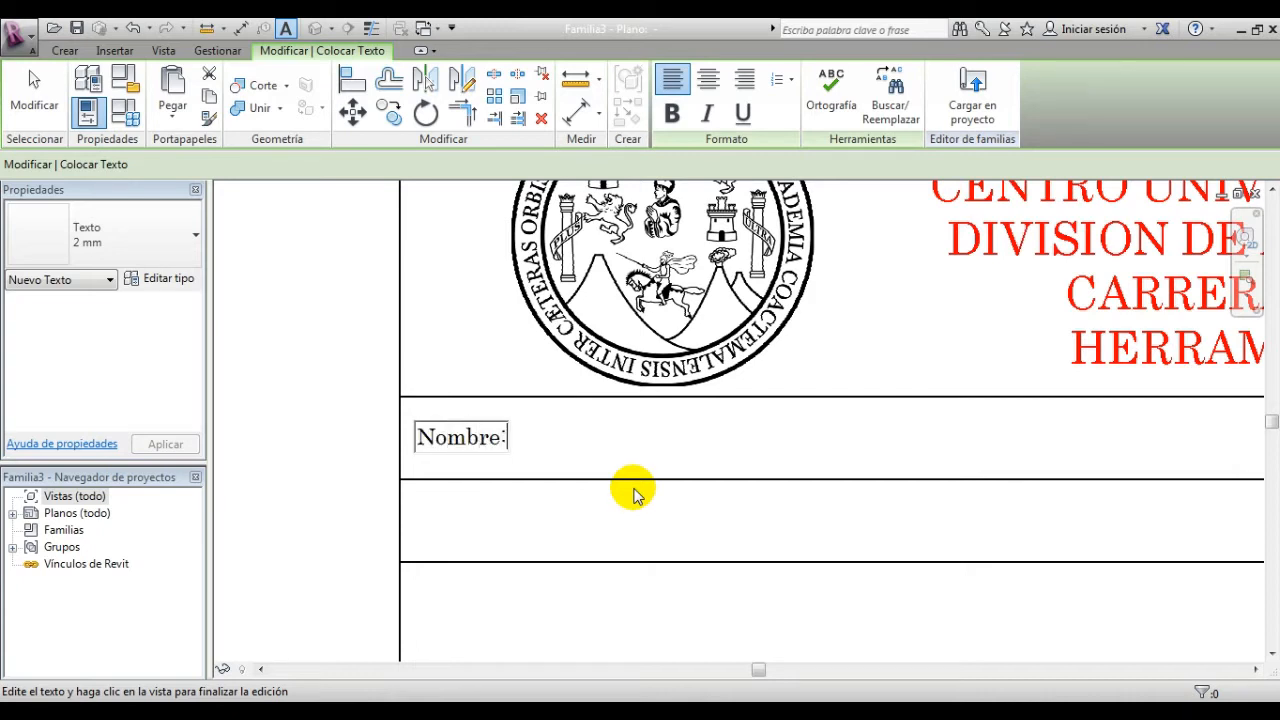
text(de)
text(eñ)
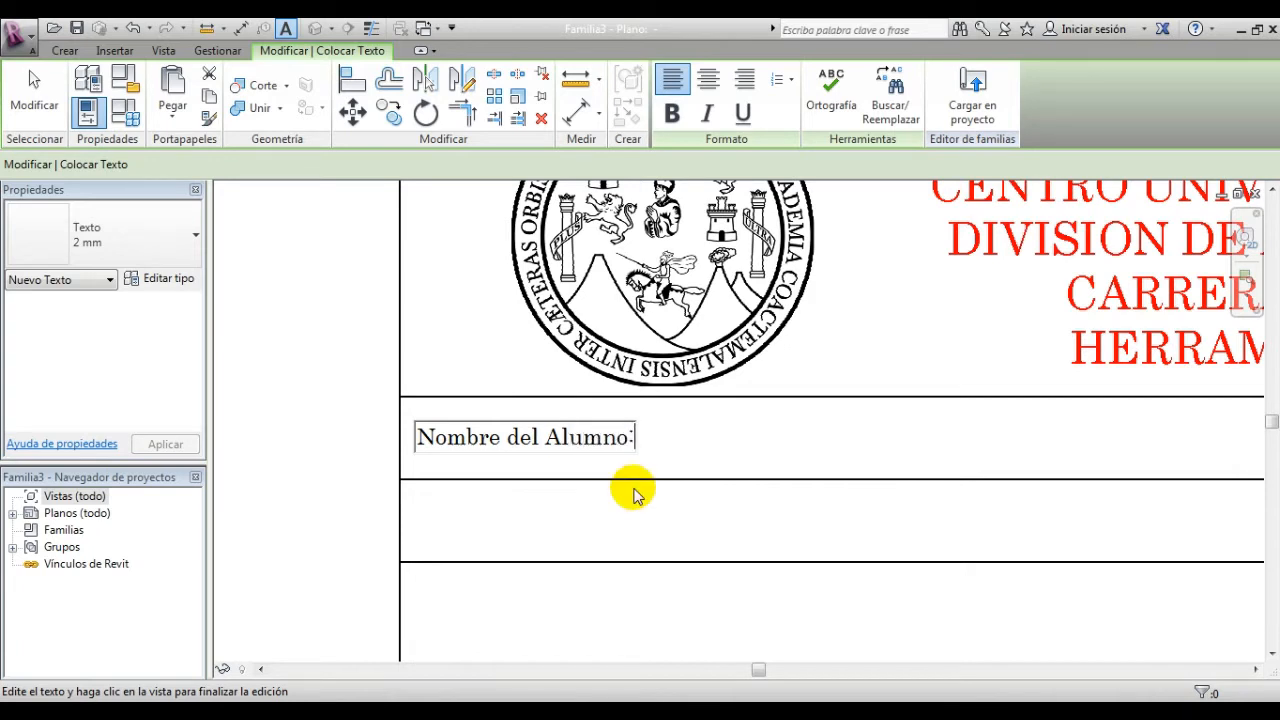
click(640, 502)
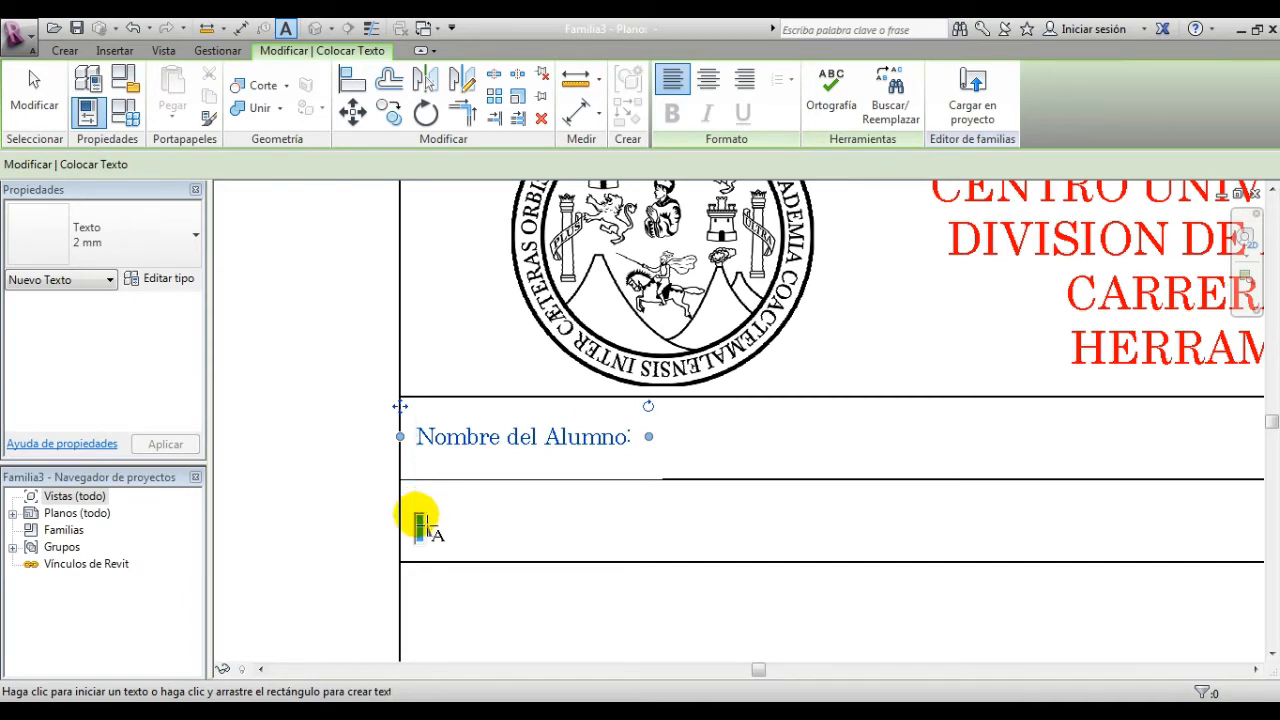
click(420, 523)
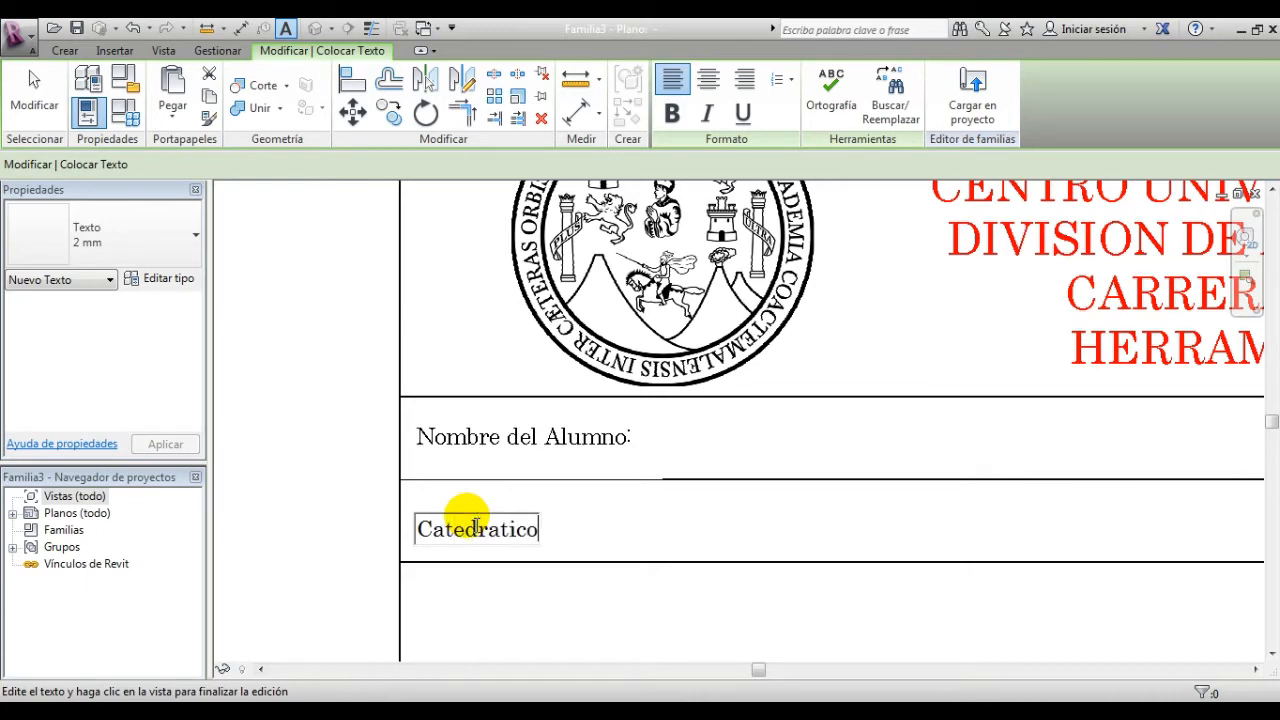
click(785, 508)
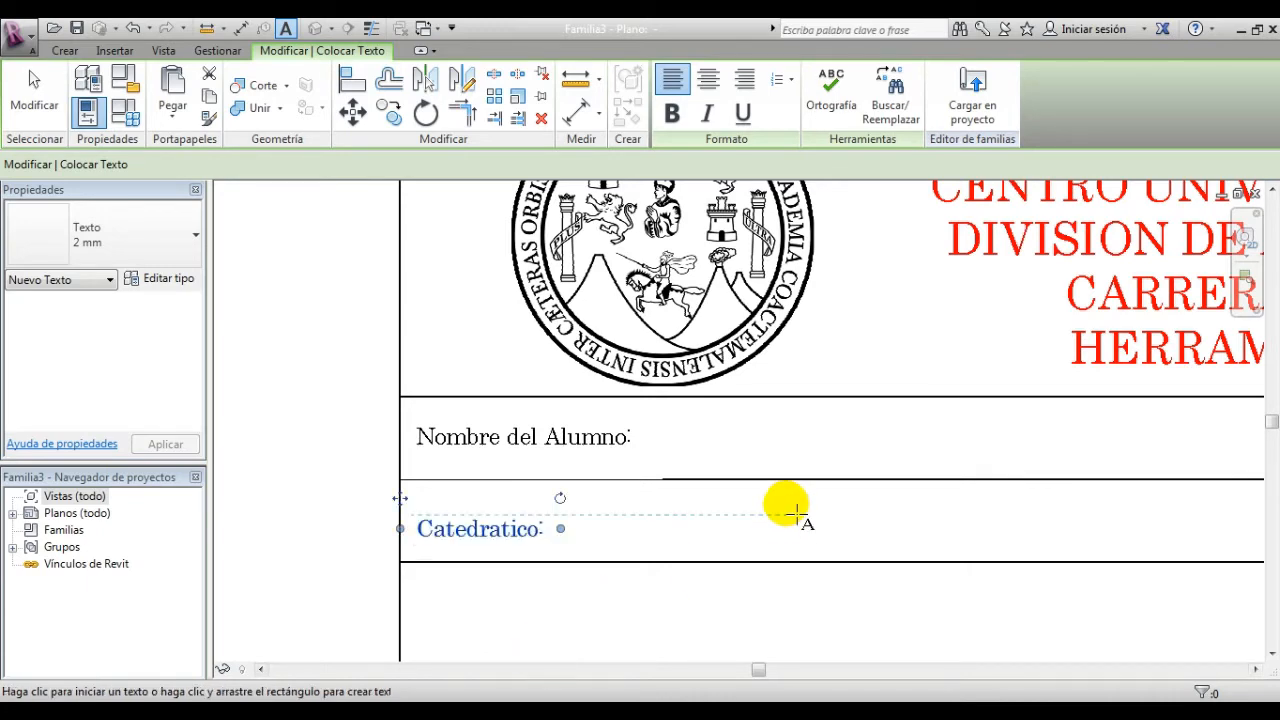
Step: Place the labels "Escala:" and "Fecha:" in the far part of the student and professor rows, aligned with each other
scroll(985, 495, down, 2)
middle_drag(1008, 500, 604, 469)
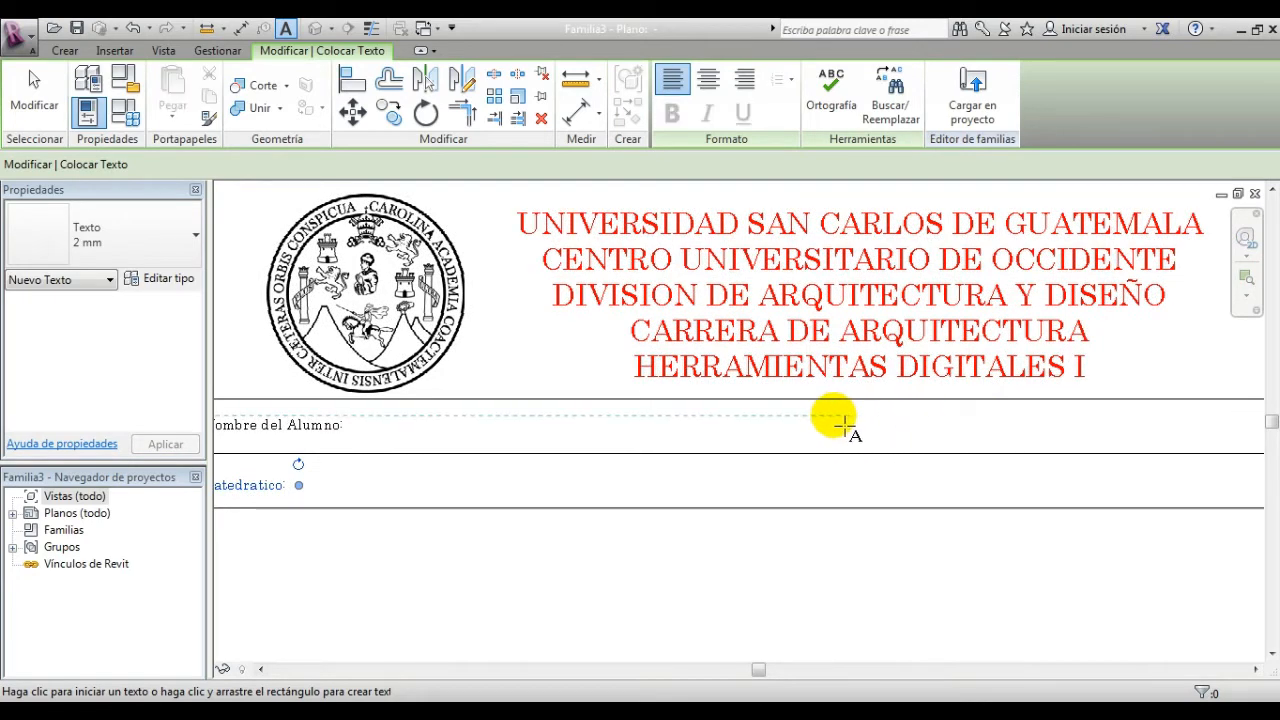
scroll(835, 425, down, 1)
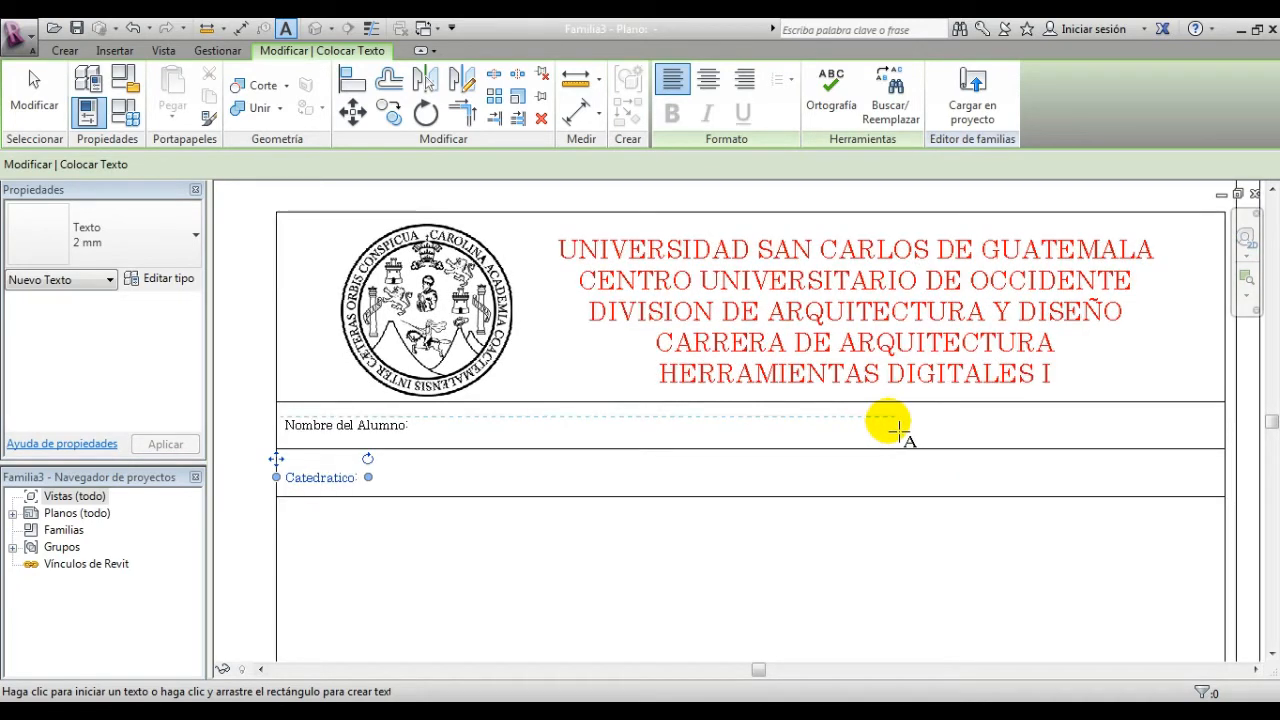
click(890, 427)
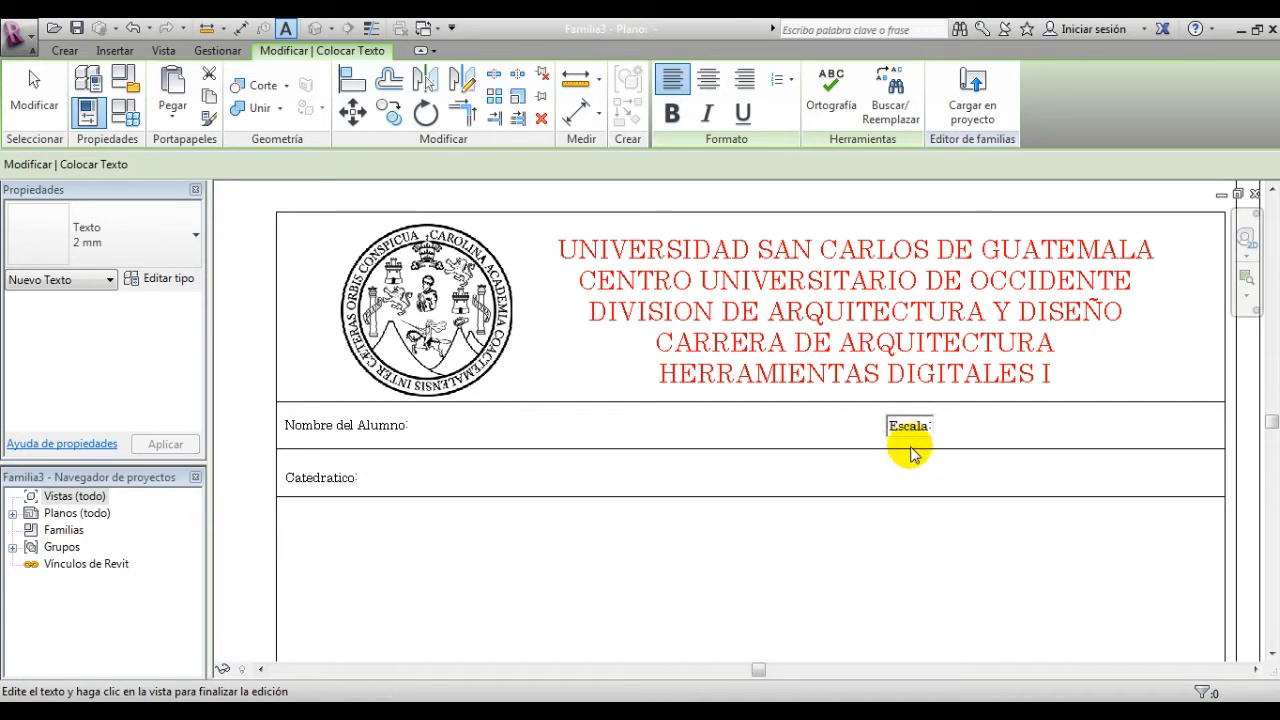
click(882, 474)
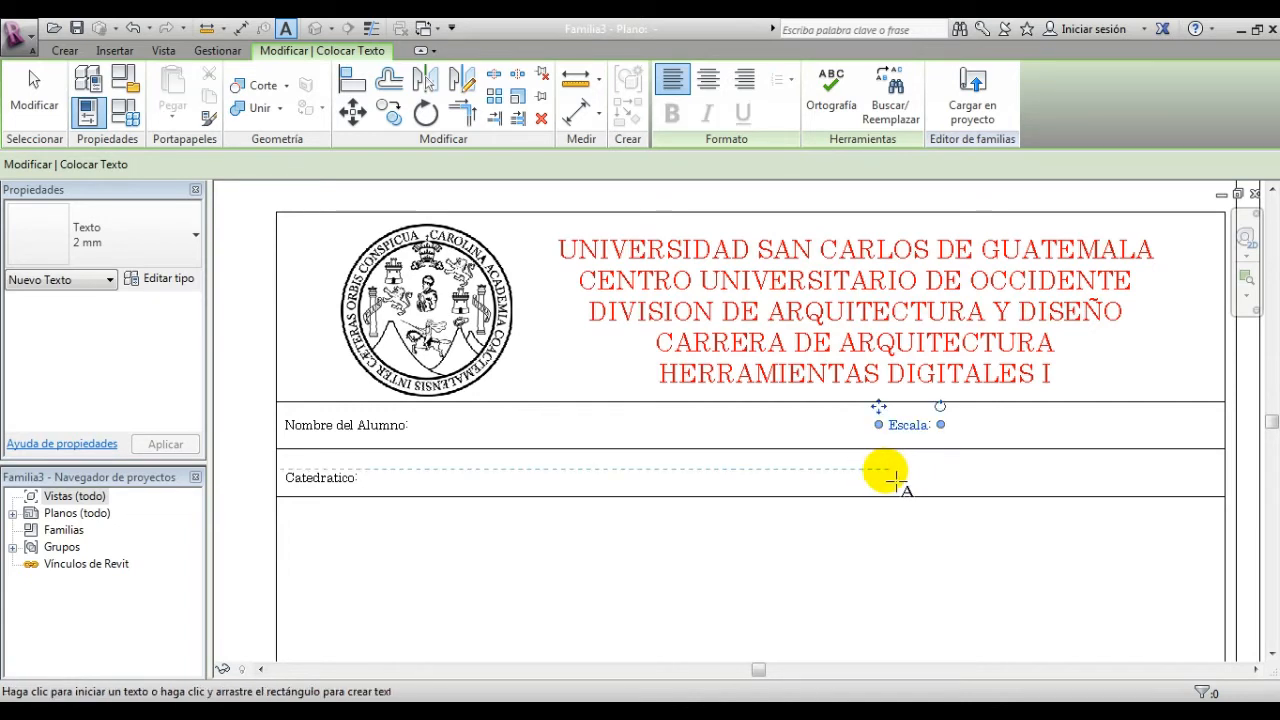
click(890, 476)
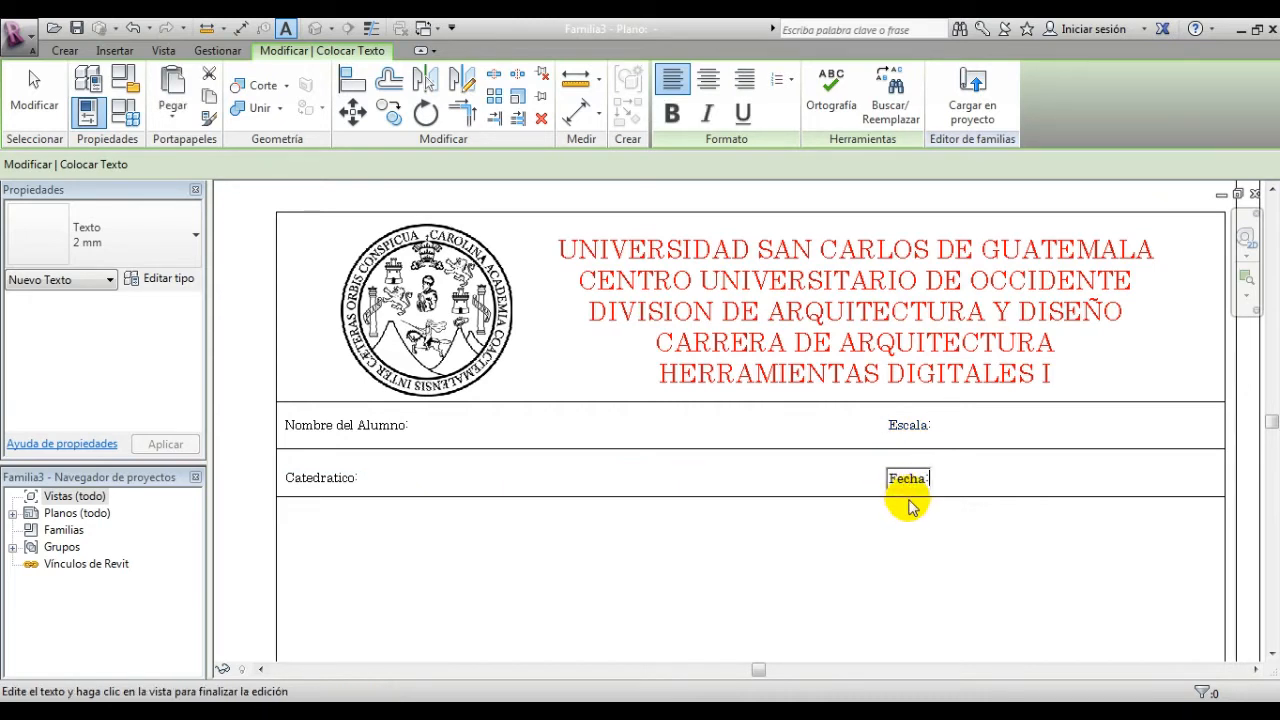
click(293, 518)
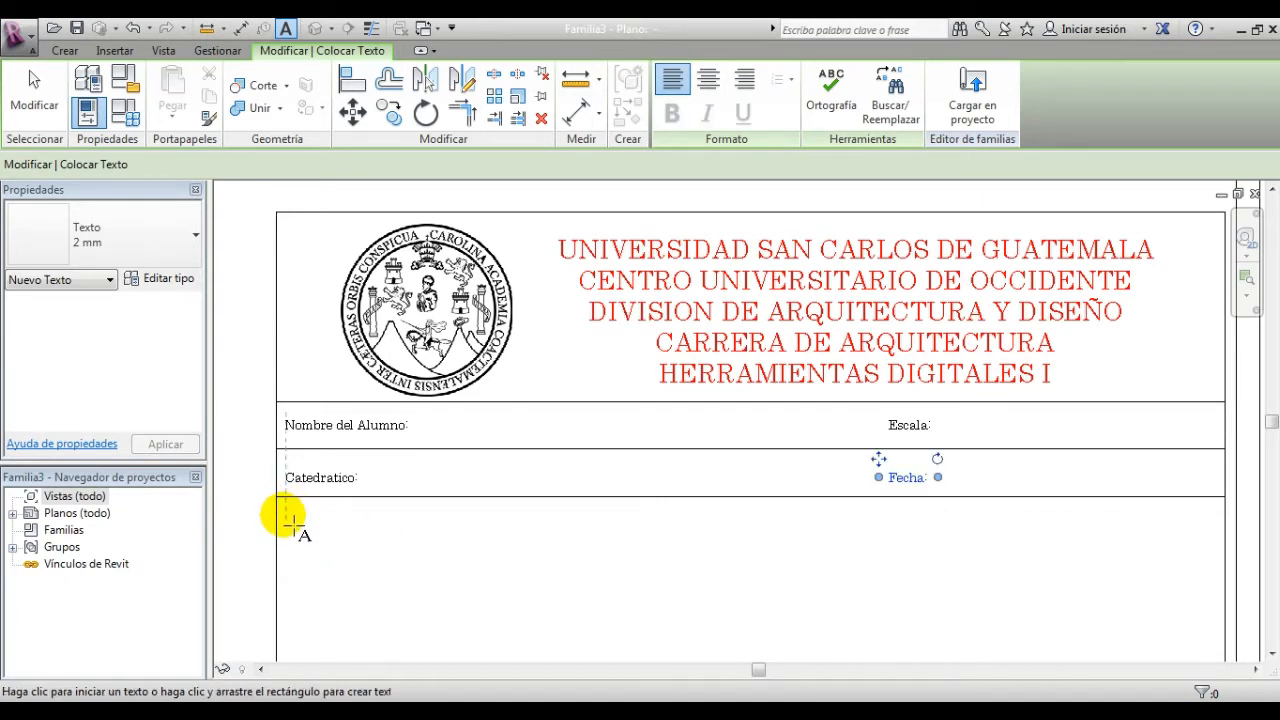
Step: Place the labels "Contenido:" and "Formato:" at opposite ends of the large lower cell and finish placing text
click(292, 520)
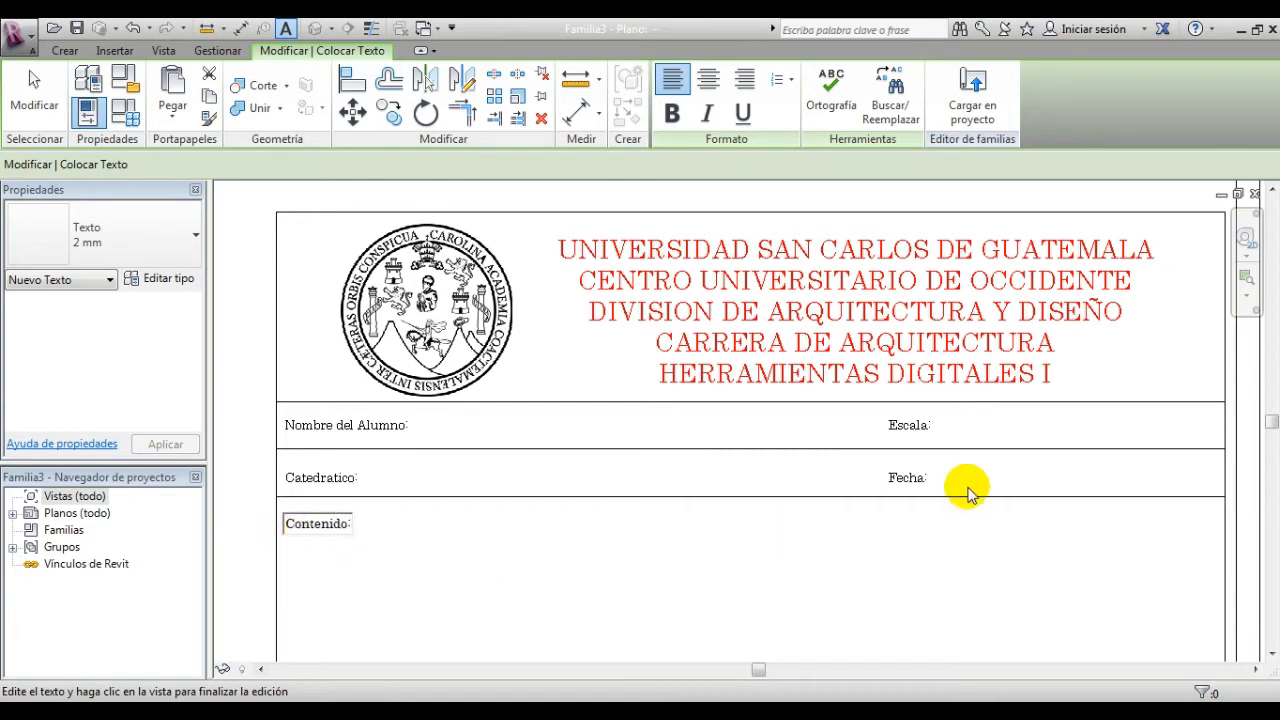
click(983, 522)
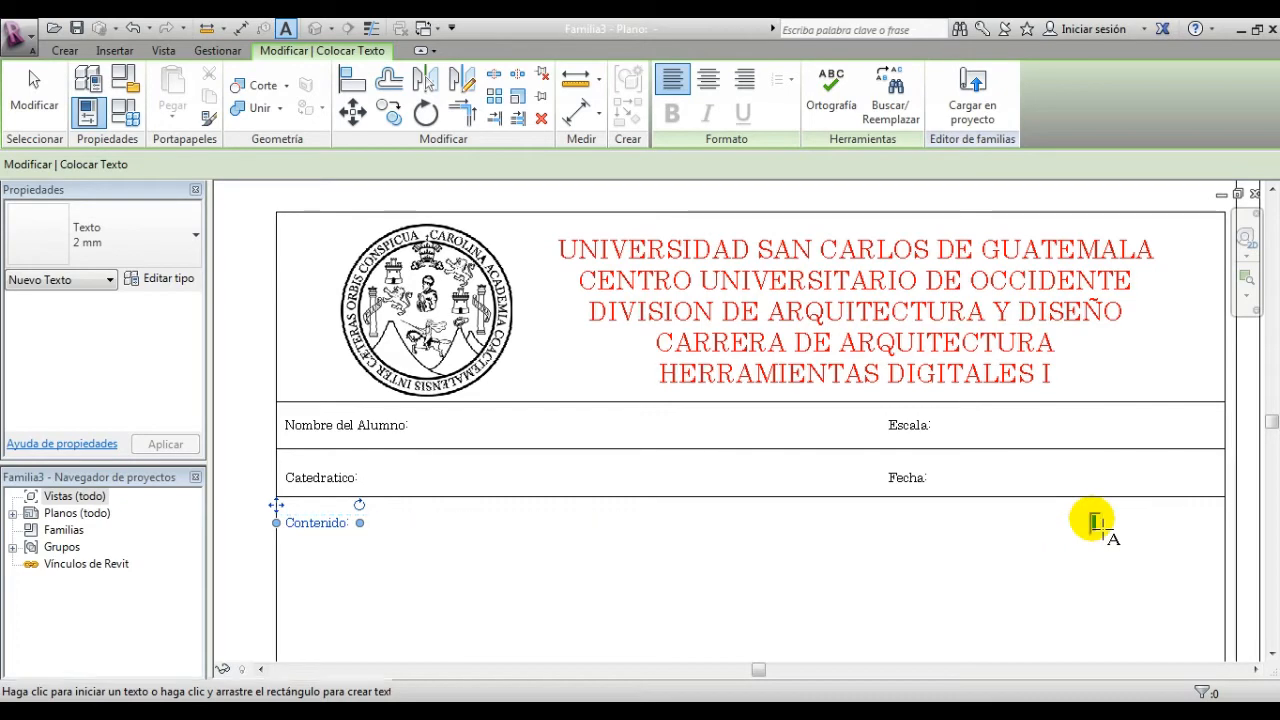
click(1095, 522)
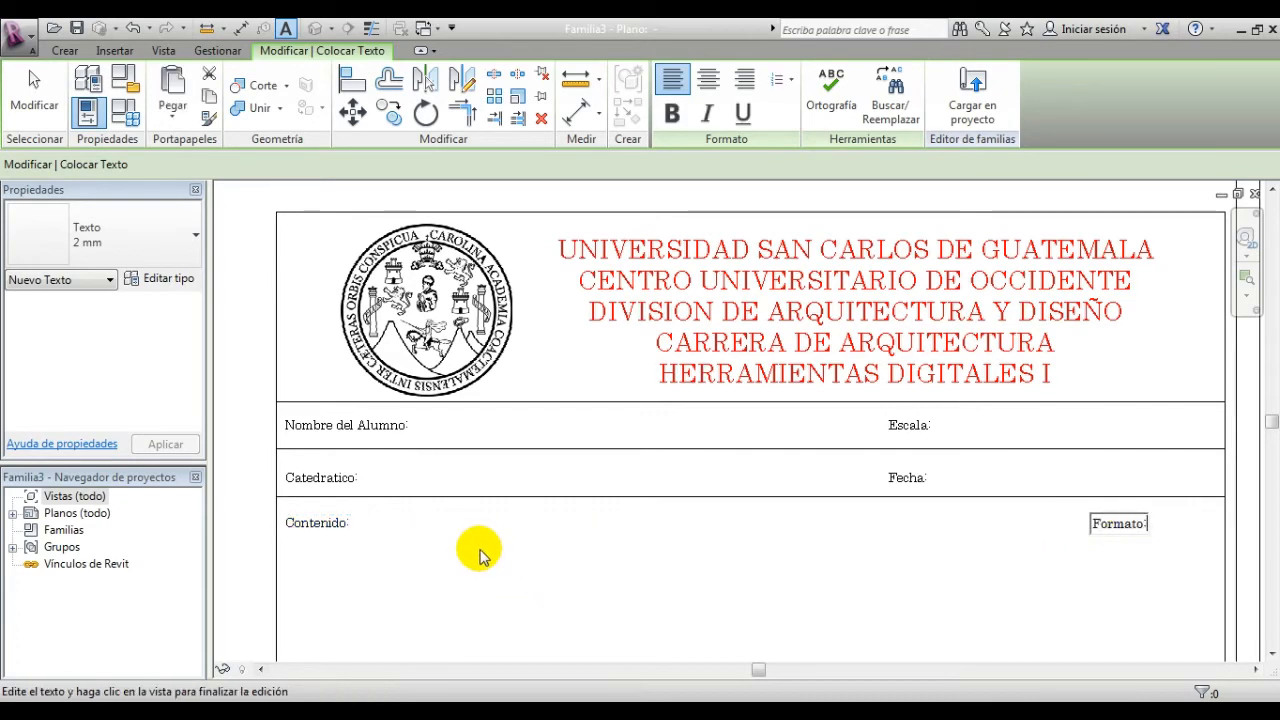
middle_drag(837, 491, 849, 443)
click(364, 416)
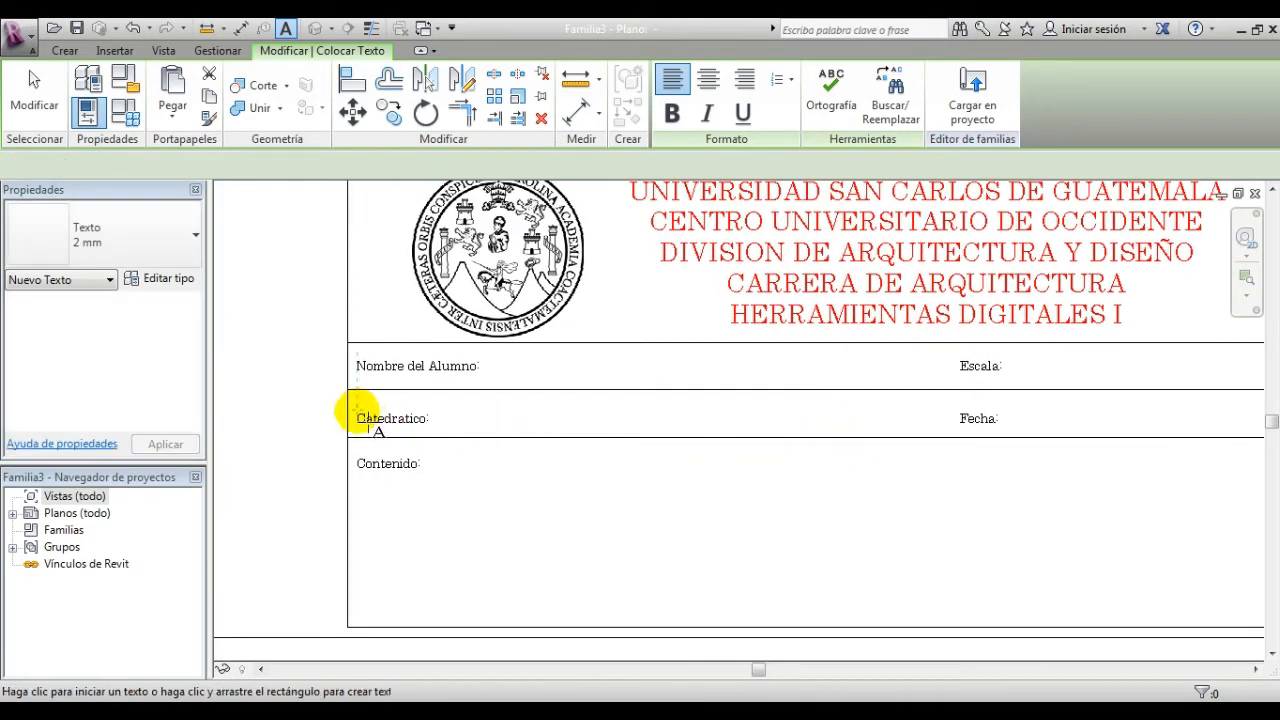
key(Escape)
click(418, 398)
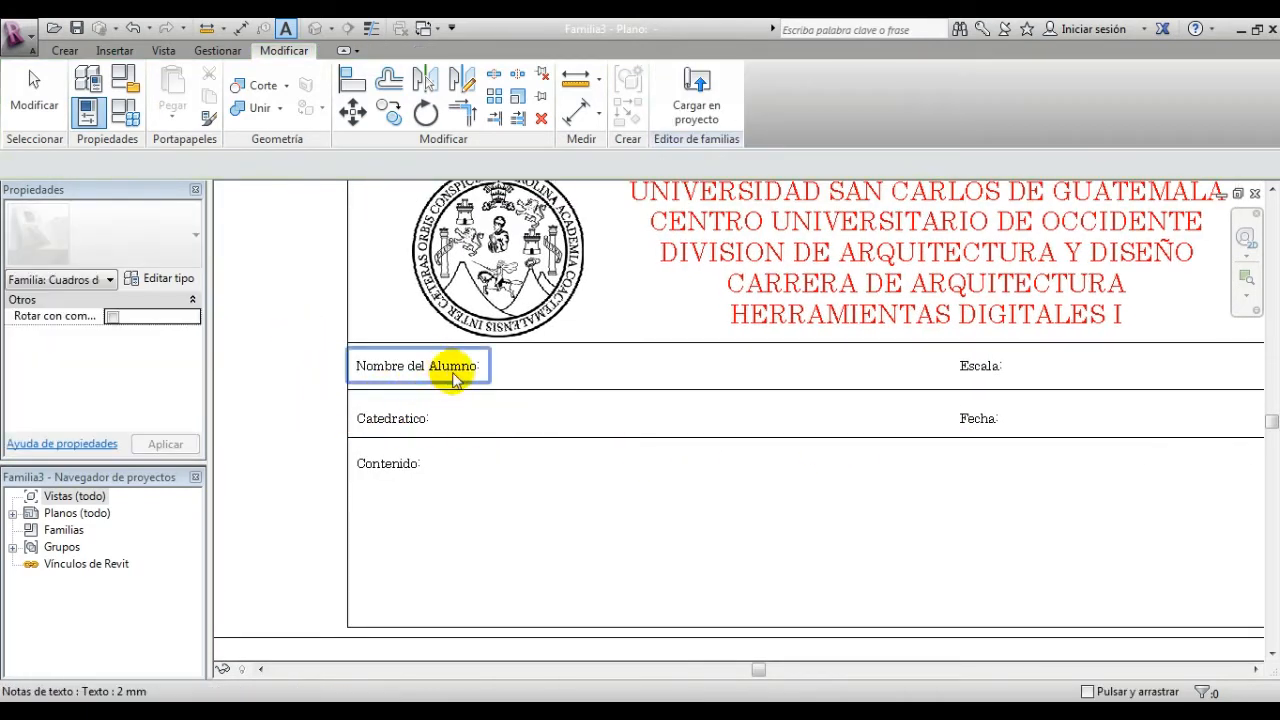
Step: Move the labels "Nombre del Alumno:", "Catedratico:" and "Contenido:" up towards the upper line of their cells
scroll(470, 370, up, 4)
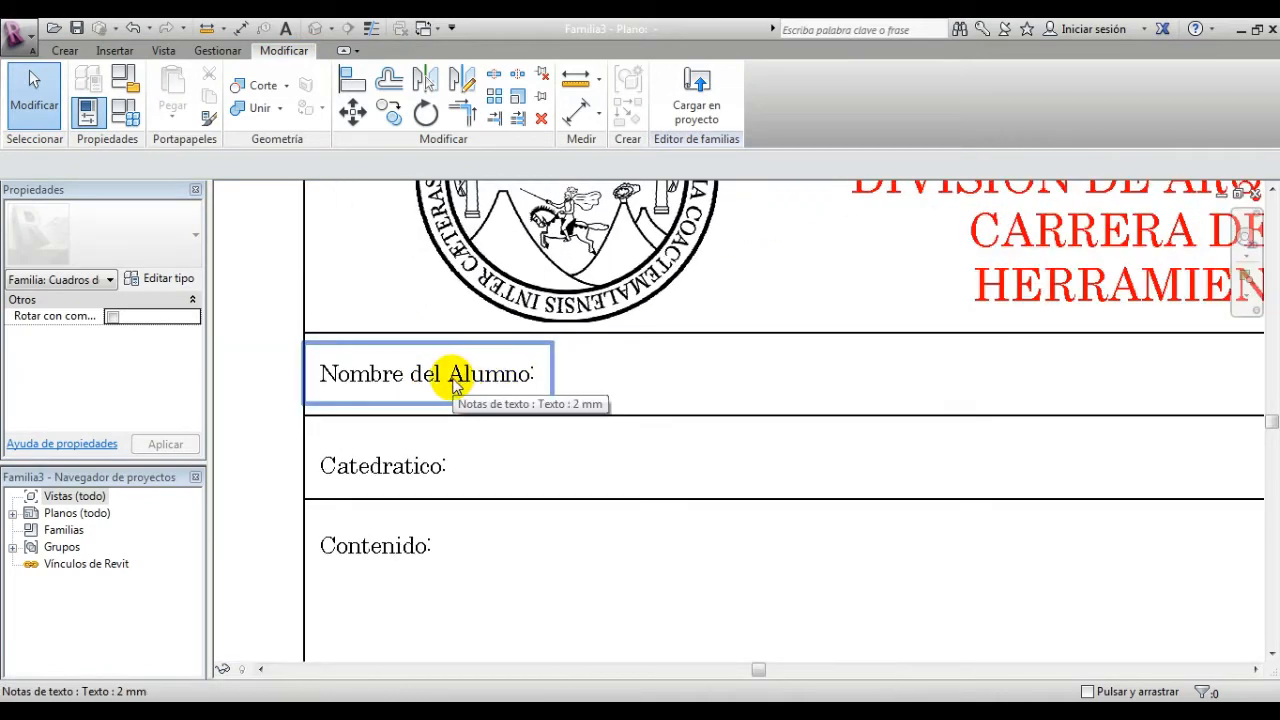
click(505, 398)
scroll(375, 392, up, 1)
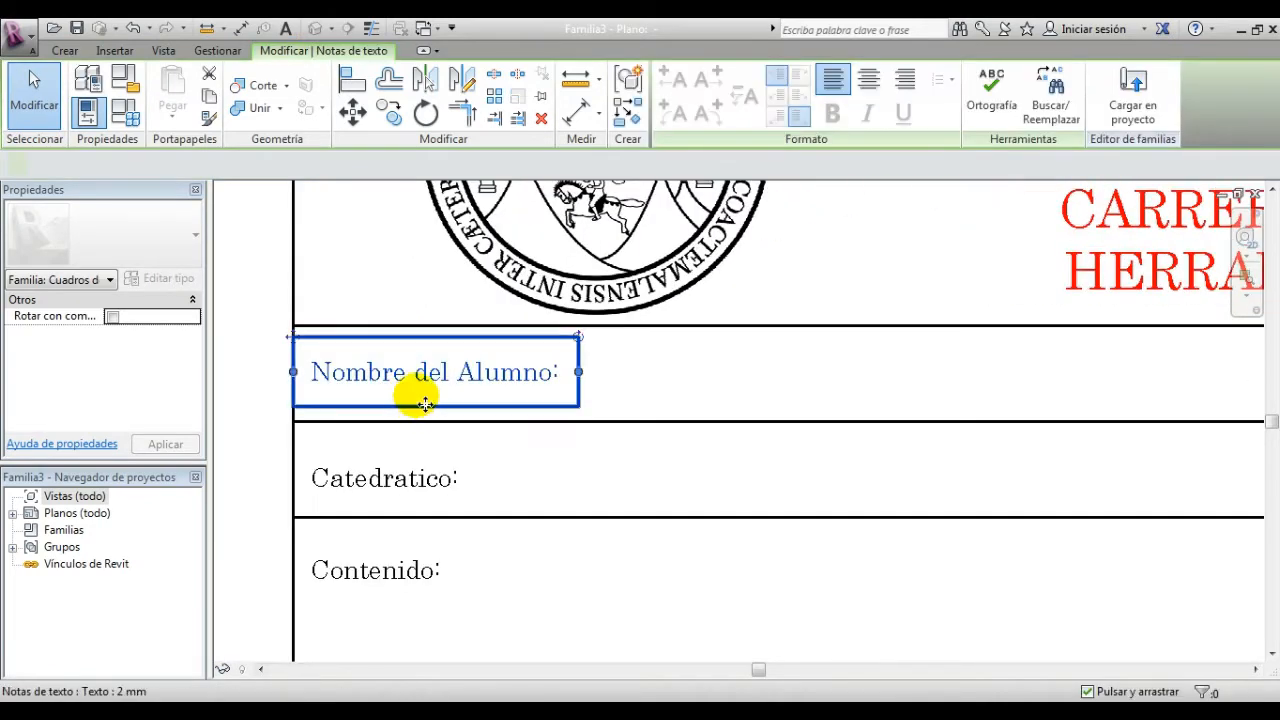
mouse_move(425, 408)
mouse_down()
mouse_move(420, 380)
mouse_move(421, 396)
mouse_up()
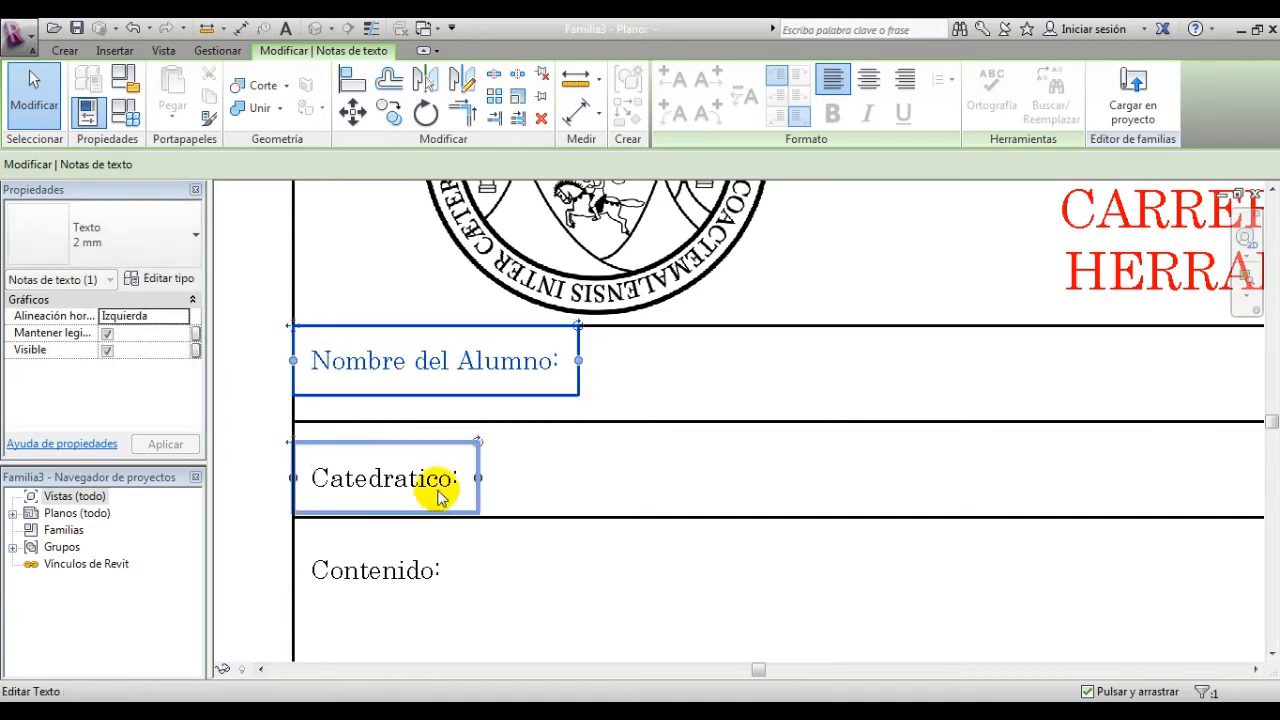
click(444, 490)
drag(483, 480, 466, 522)
click(422, 574)
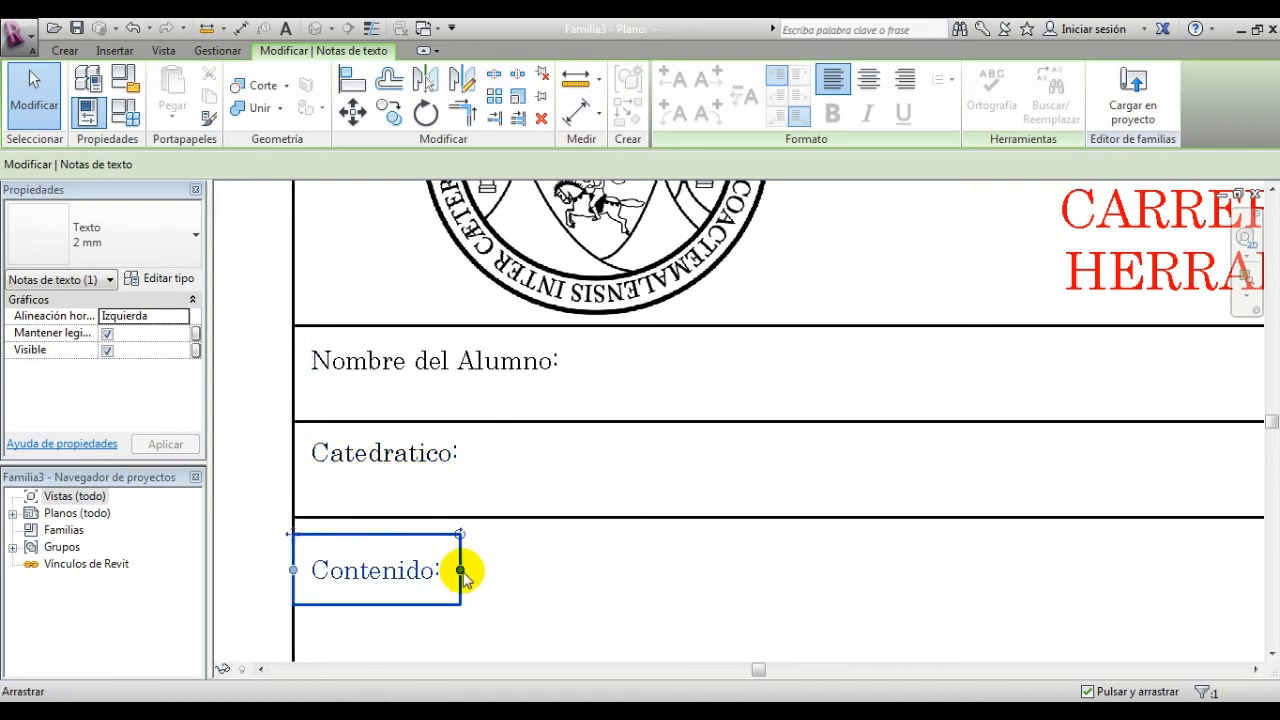
drag(457, 584, 464, 566)
scroll(697, 535, down, 1)
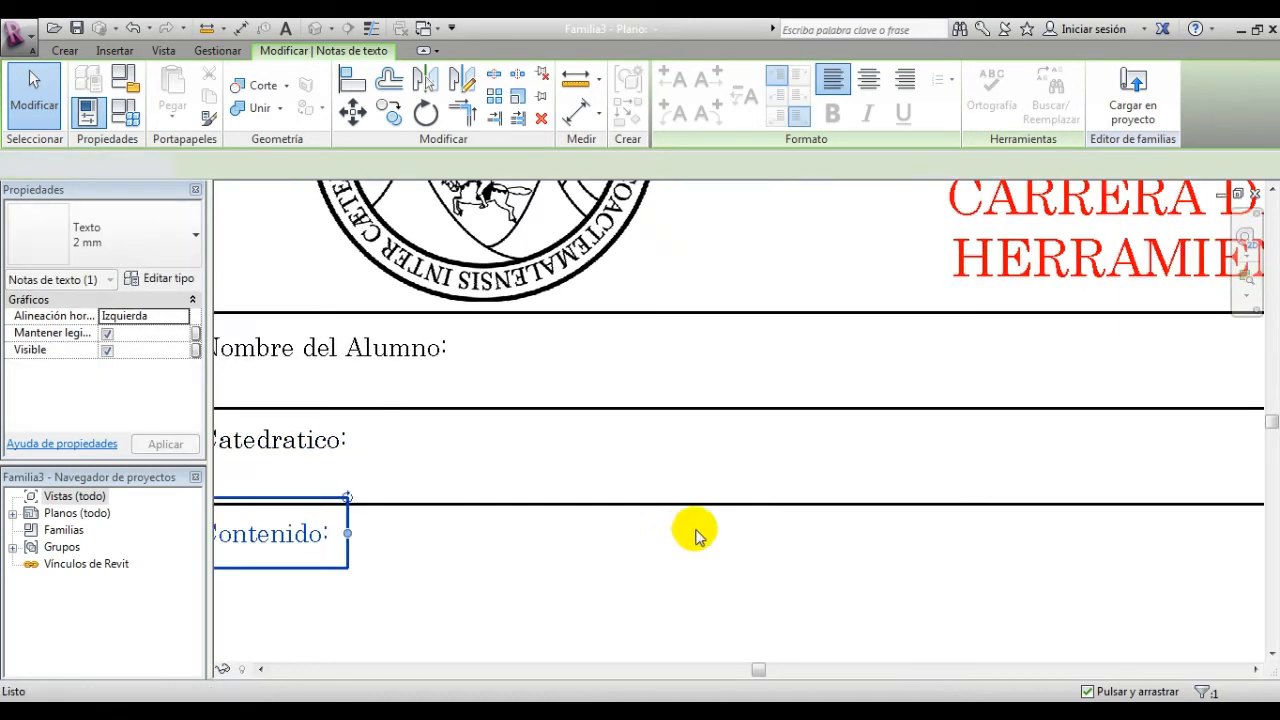
key(Escape)
Step: Move the labels "Escala:" and "Fecha:" up towards the upper line of their rows
scroll(994, 491, down, 2)
middle_drag(994, 491, 849, 514)
scroll(1138, 458, up, 3)
click(1085, 432)
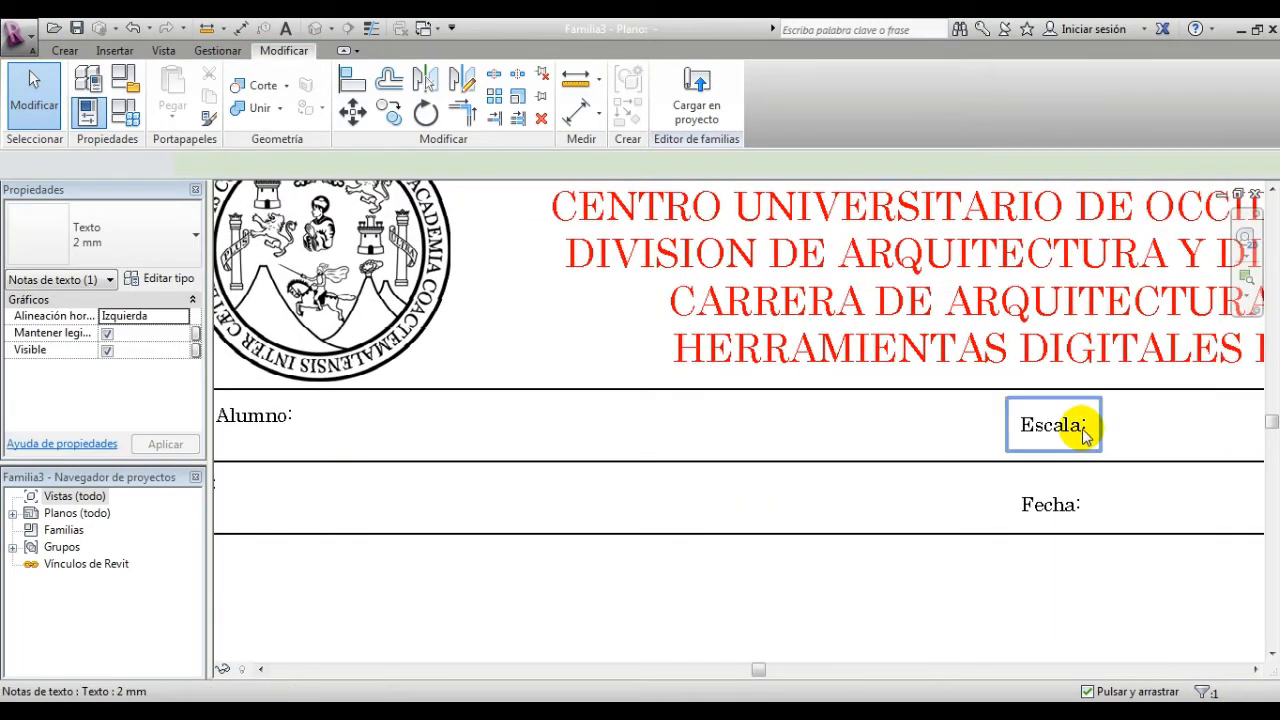
scroll(1103, 440, up, 3)
click(1018, 406)
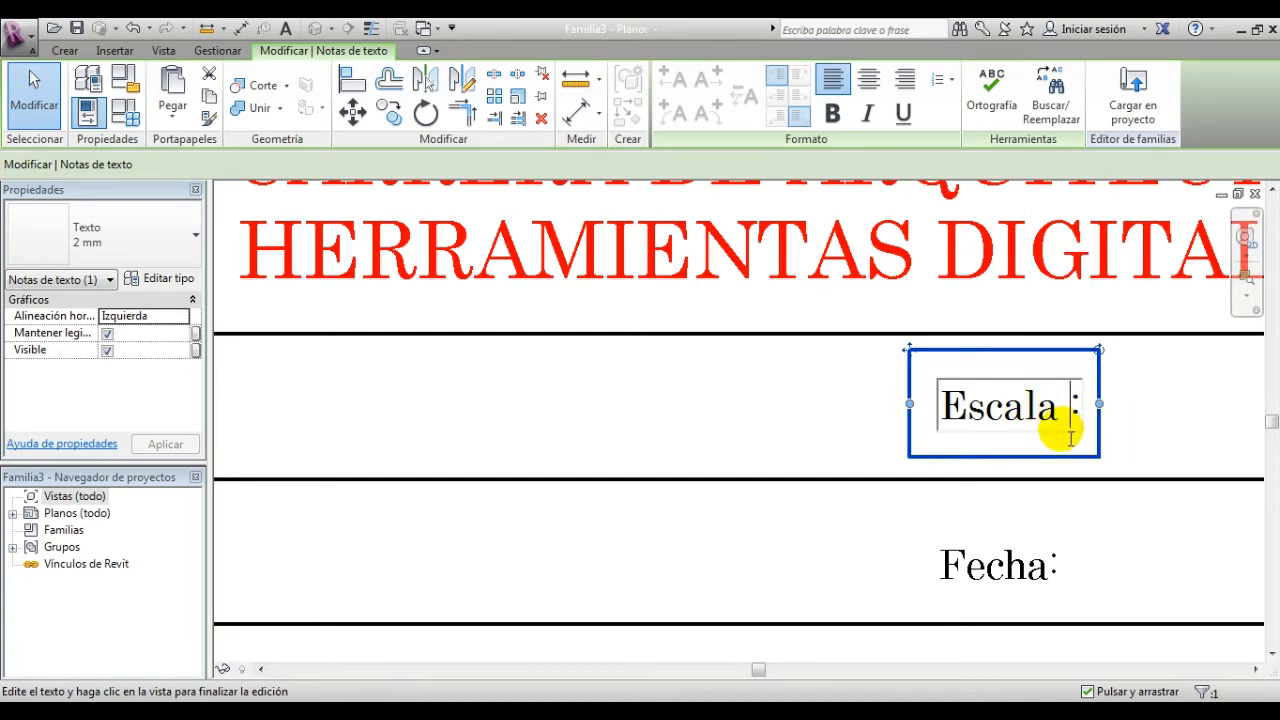
click(1128, 430)
click(1136, 424)
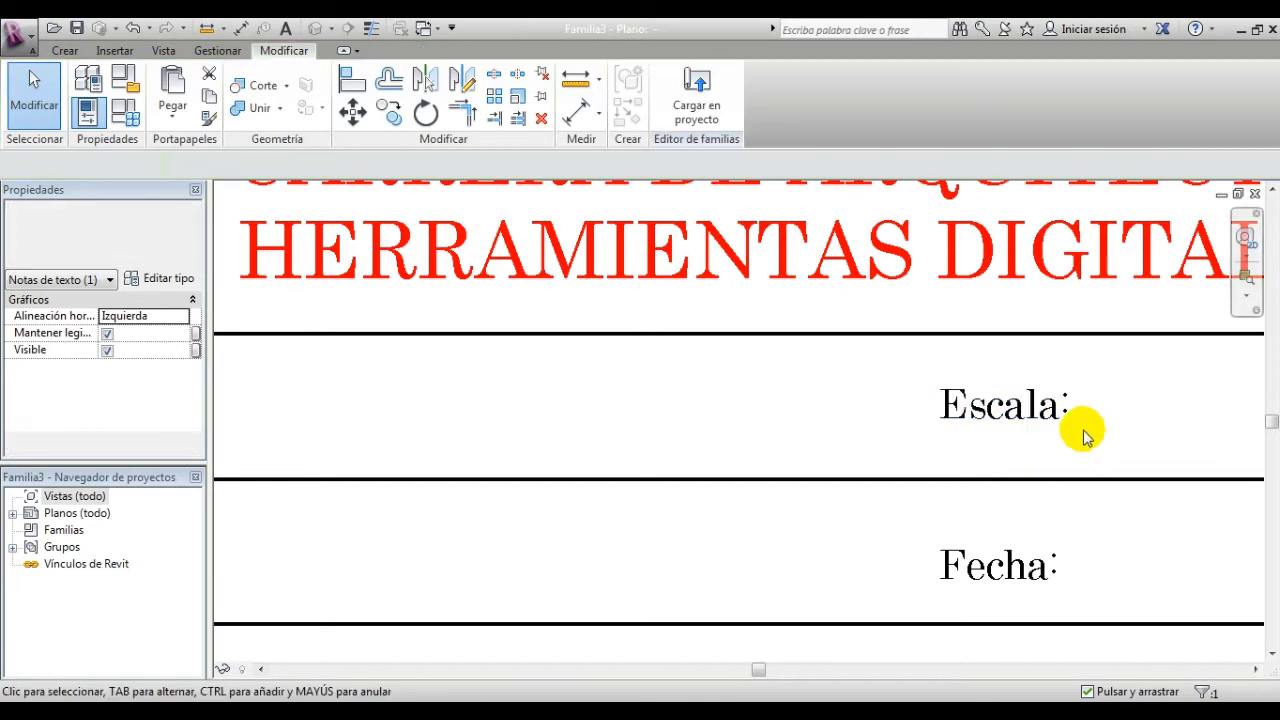
click(1100, 440)
drag(1100, 420, 1109, 405)
click(1080, 565)
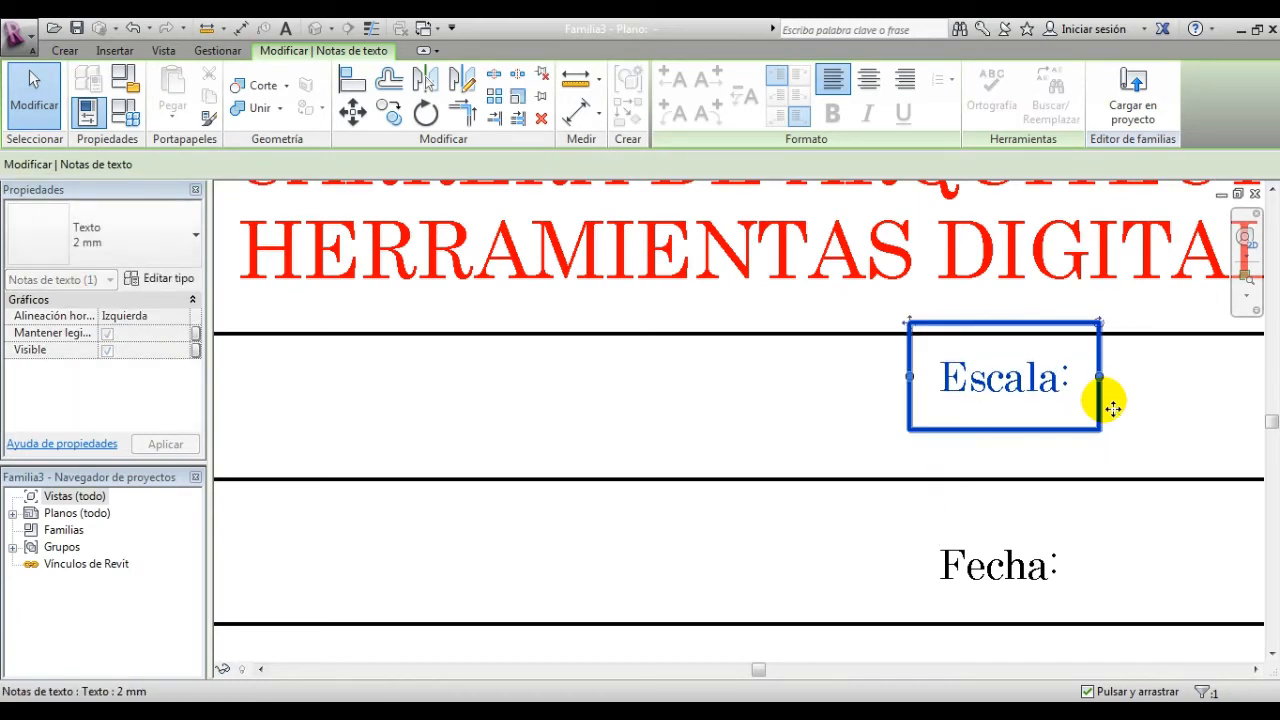
drag(1090, 569, 1040, 556)
Step: Place the 2 mm text "Formato:" at the far end of the large lower cell, level with "Contenido:", and finish placing text
scroll(1180, 560, down, 2)
middle_drag(1180, 560, 800, 443)
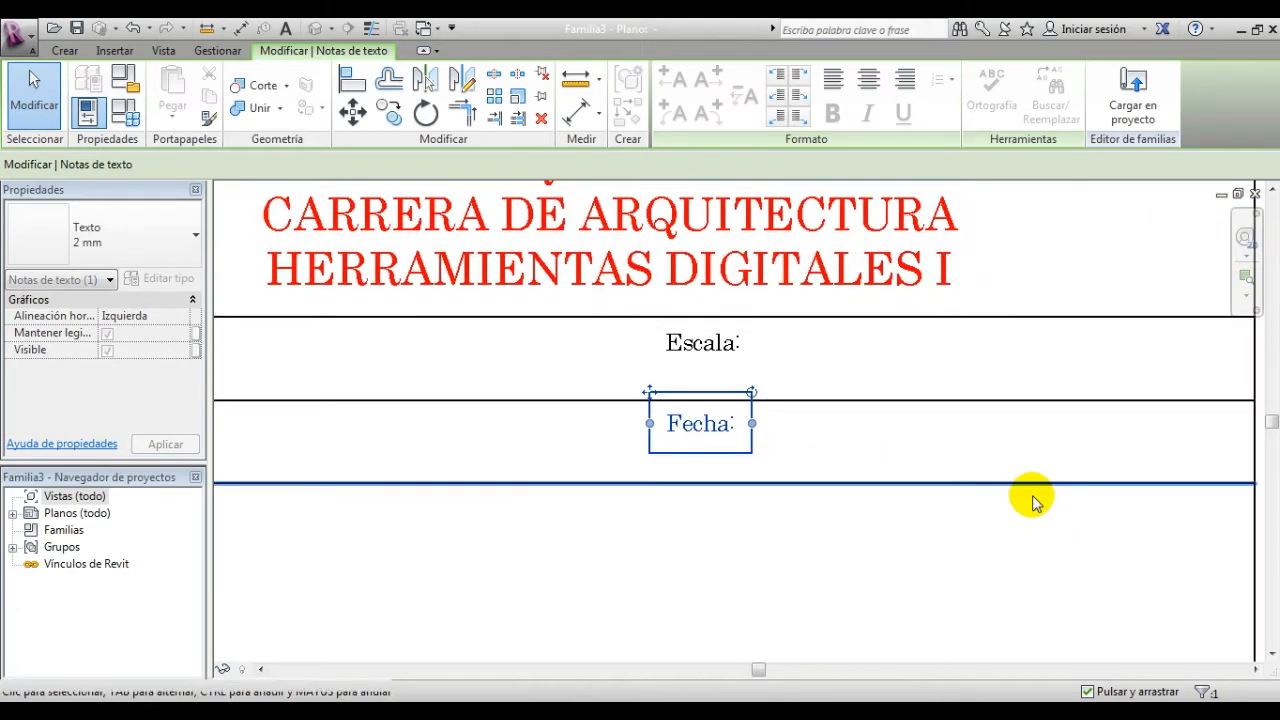
middle_drag(876, 610, 985, 495)
scroll(1023, 529, down, 3)
middle_drag(1046, 531, 1014, 486)
click(778, 538)
scroll(743, 457, down, 2)
scroll(1005, 500, up, 2)
click(65, 50)
click(862, 85)
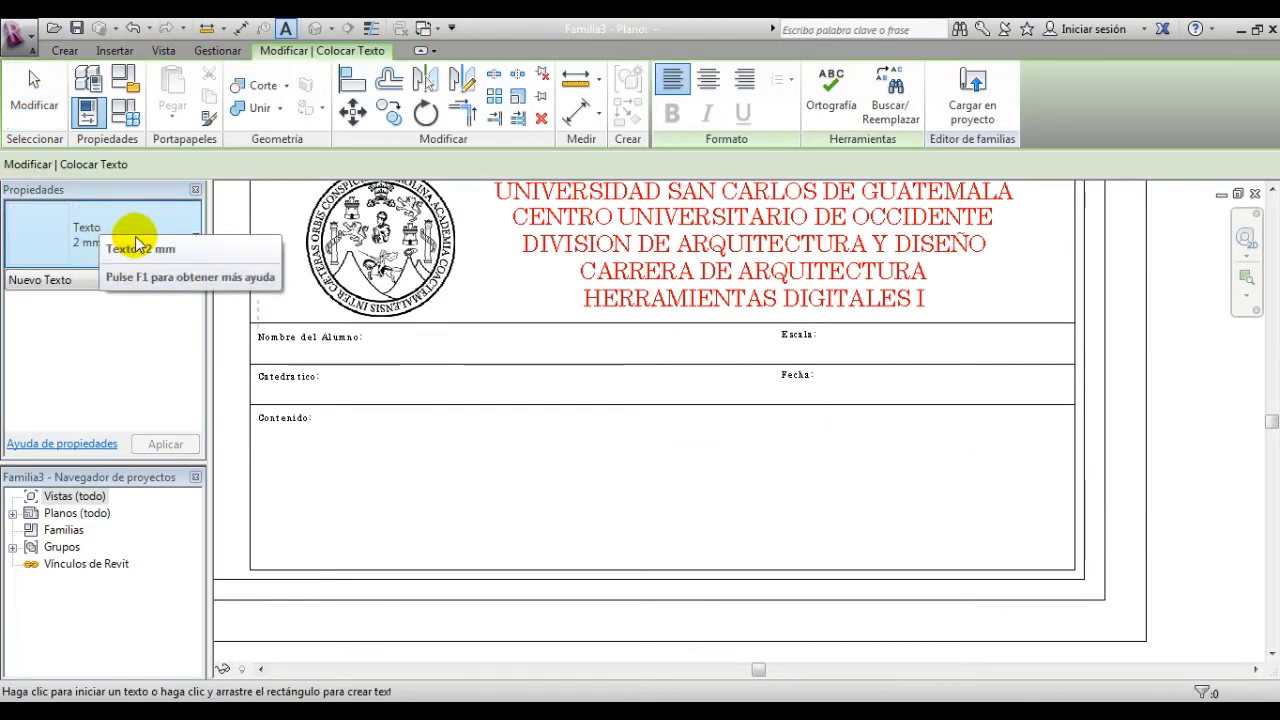
click(943, 425)
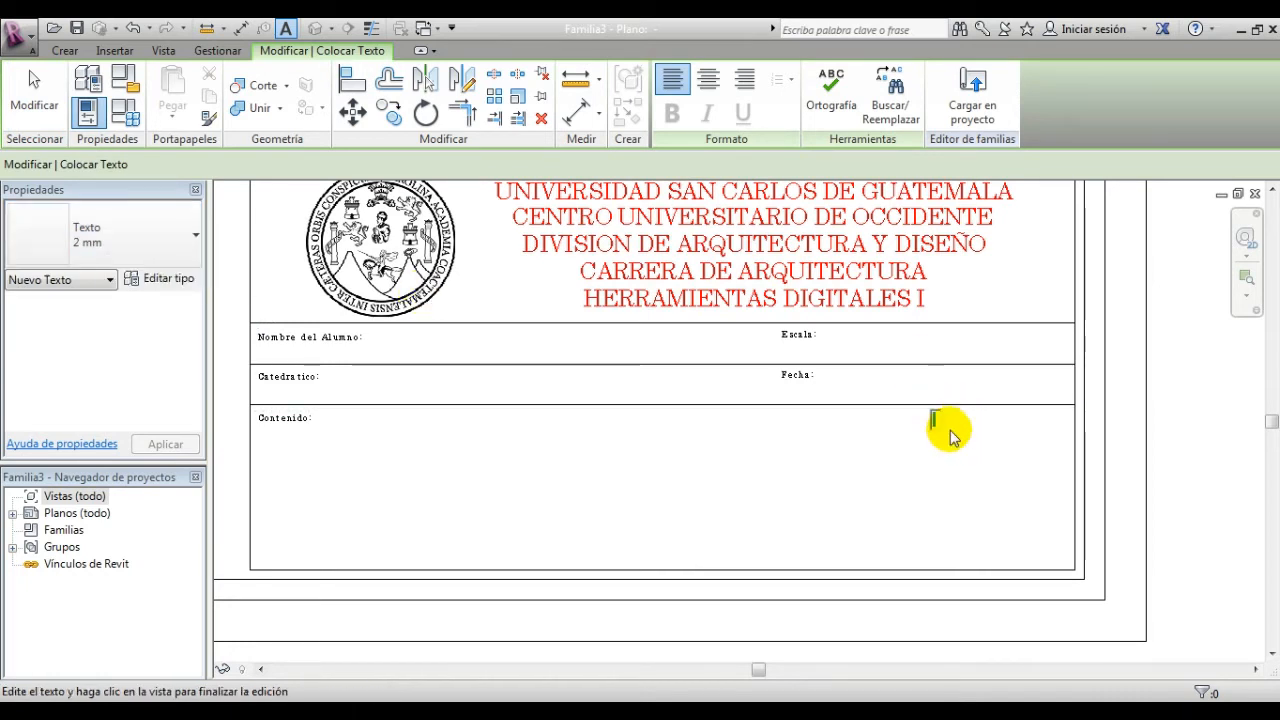
text(fo)
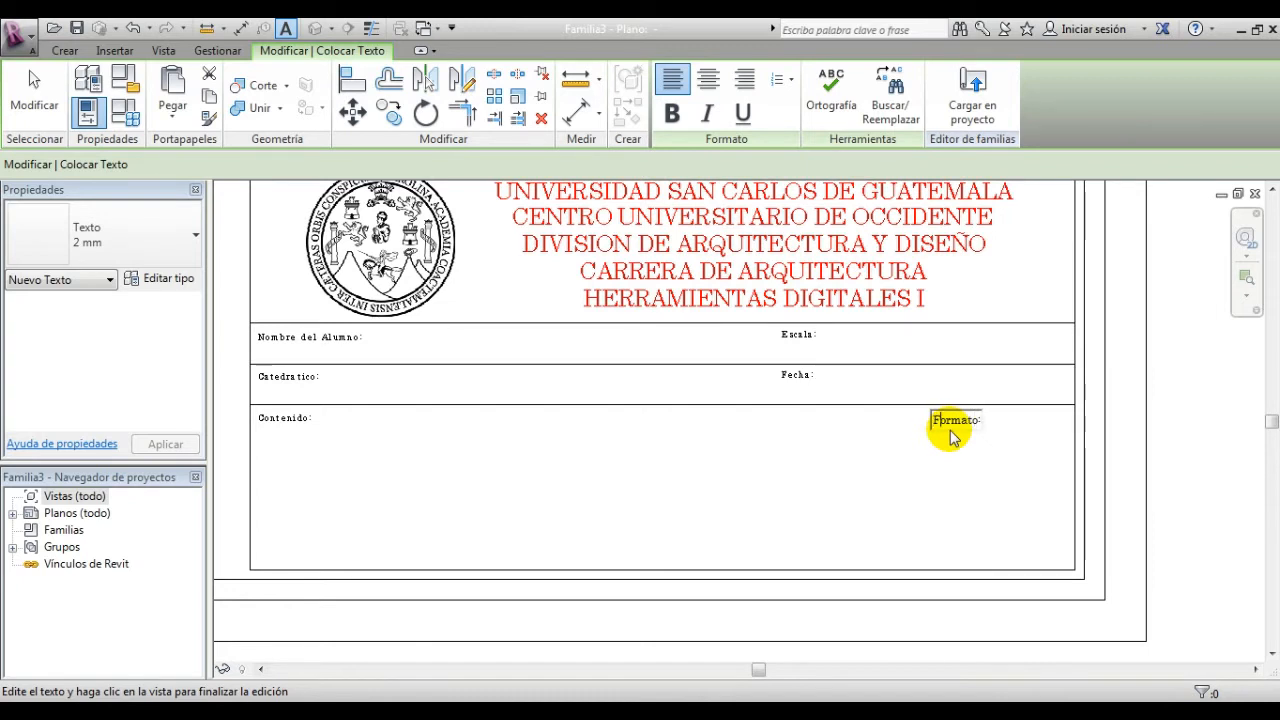
click(868, 490)
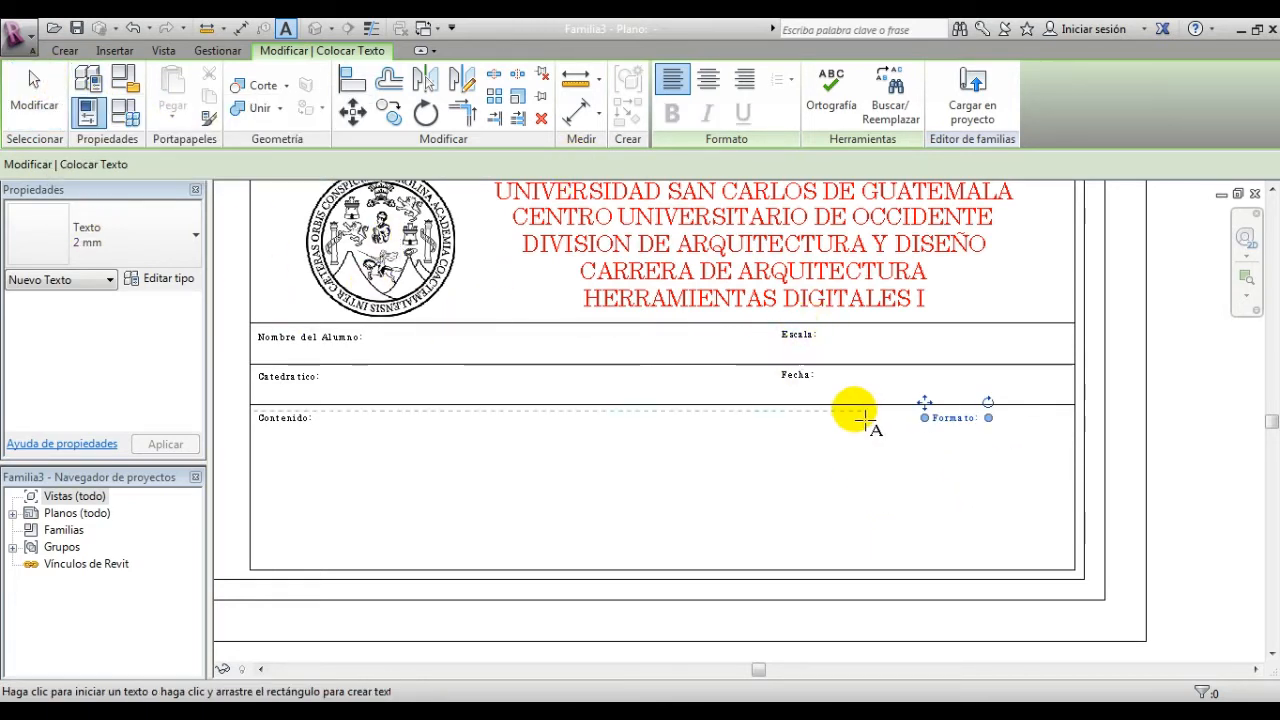
key(Escape)
key(Escape)
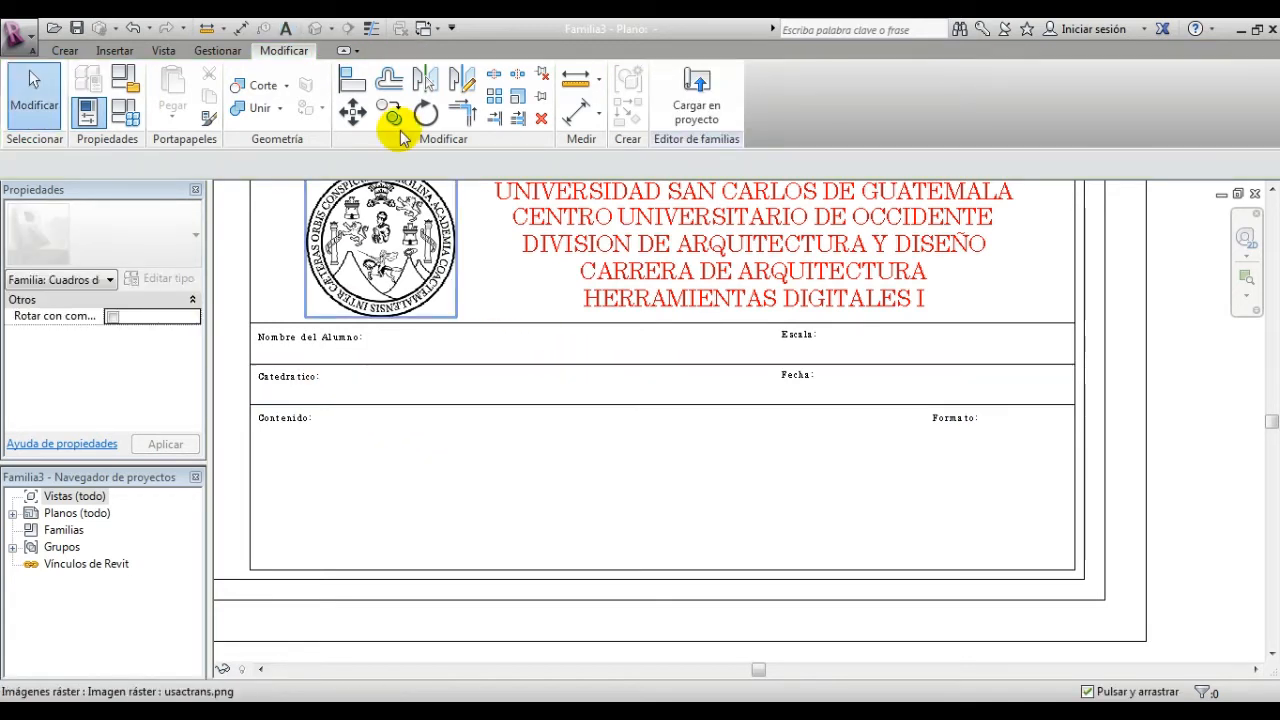
Step: Draw a vertical dividing line just before "Escala:" and "Fecha:", spanning the student and professor rows
click(65, 50)
click(166, 86)
scroll(788, 340, up, 3)
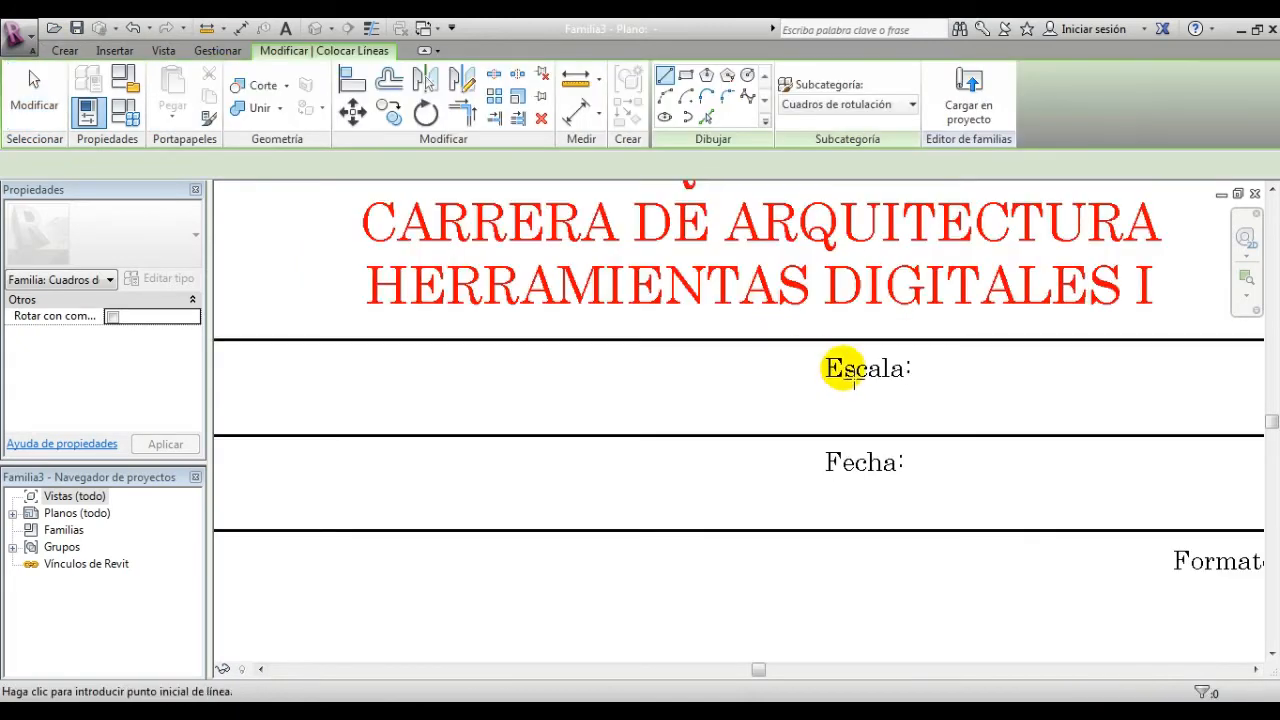
click(776, 340)
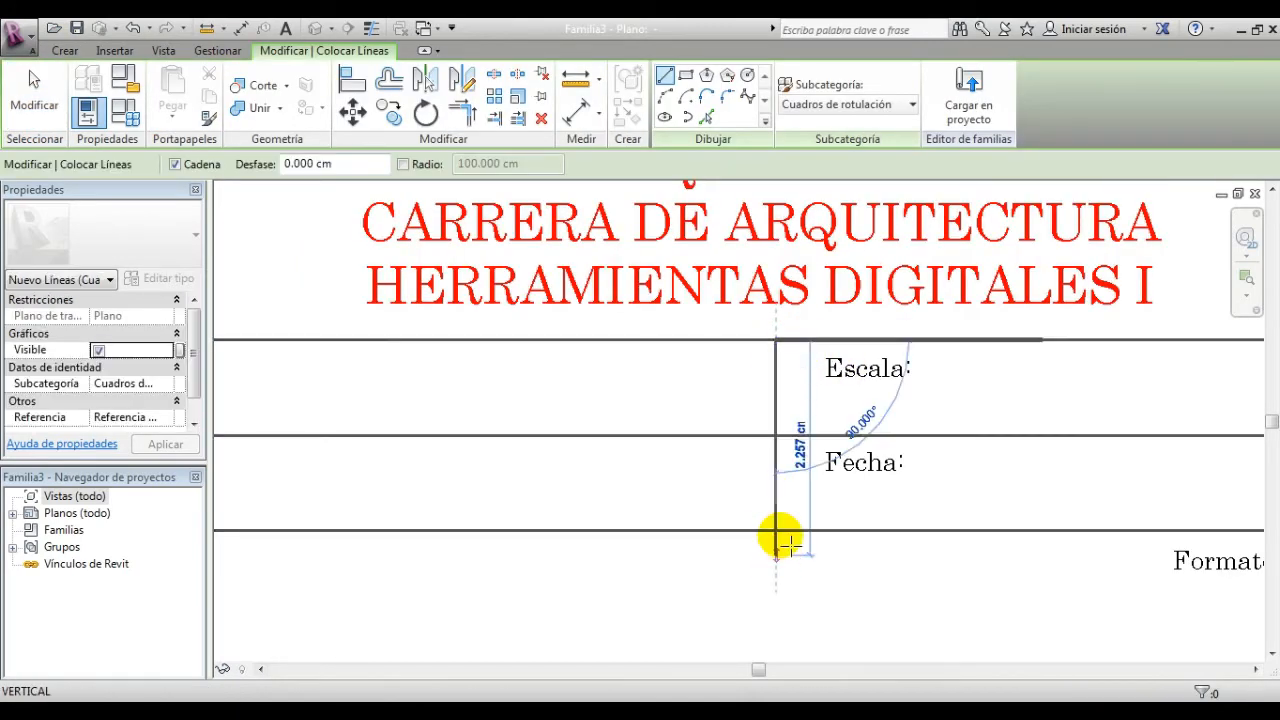
click(777, 531)
Step: Draw a vertical dividing line 4 cm long just before "Formato:" across the lower cell and finish drawing lines
middle_drag(994, 503, 920, 347)
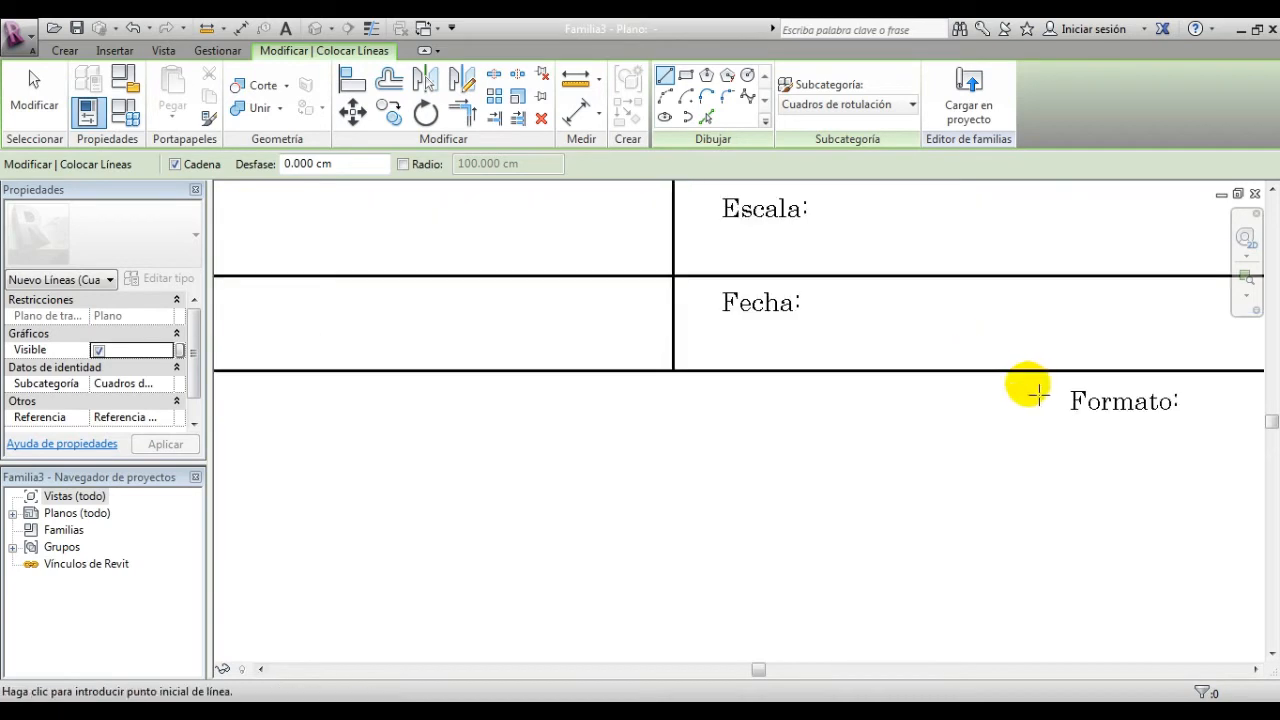
scroll(1060, 407, down, 2)
middle_drag(1062, 409, 949, 354)
click(910, 322)
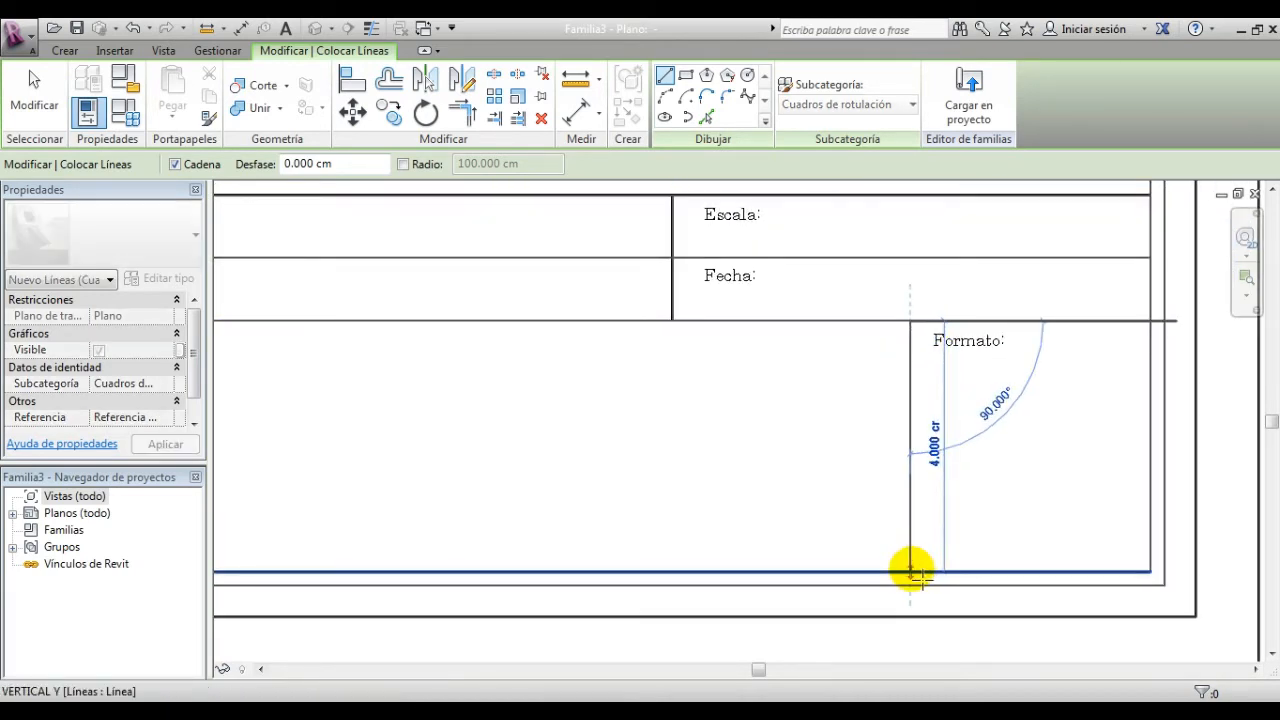
click(912, 572)
key(Escape)
scroll(949, 504, down, 2)
middle_drag(976, 481, 1068, 517)
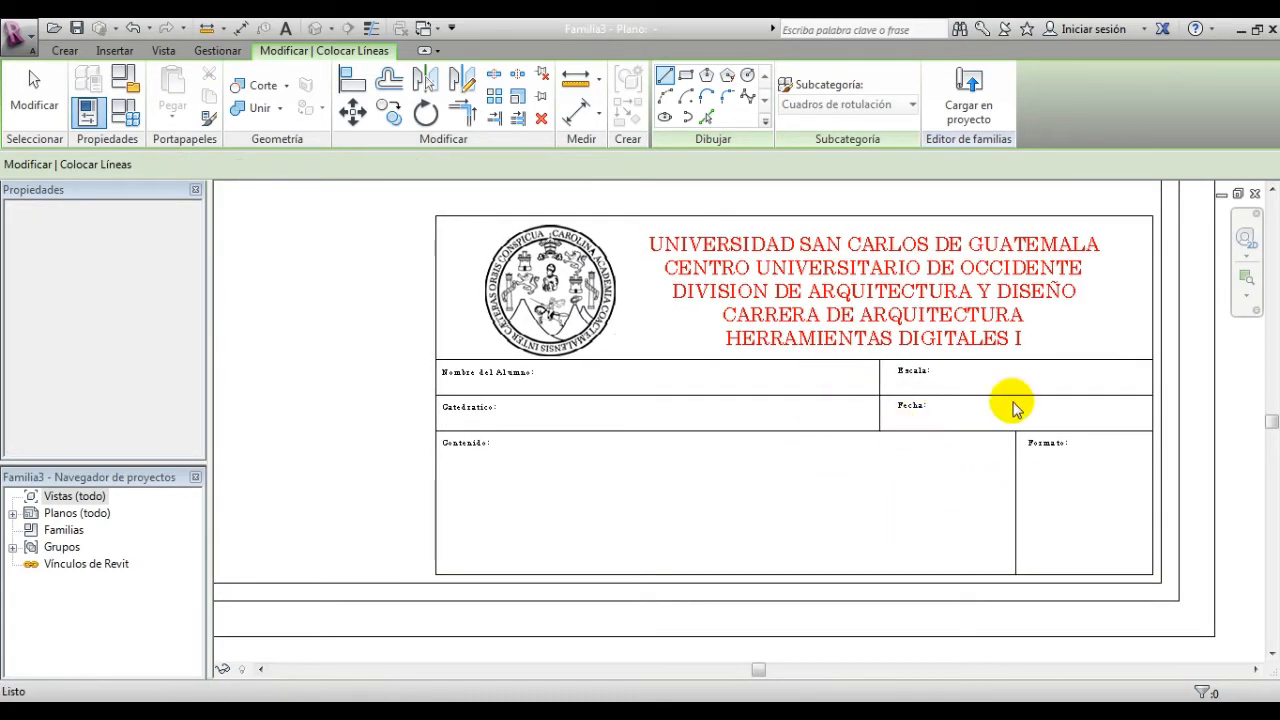
scroll(470, 400, up, 3)
key(Escape)
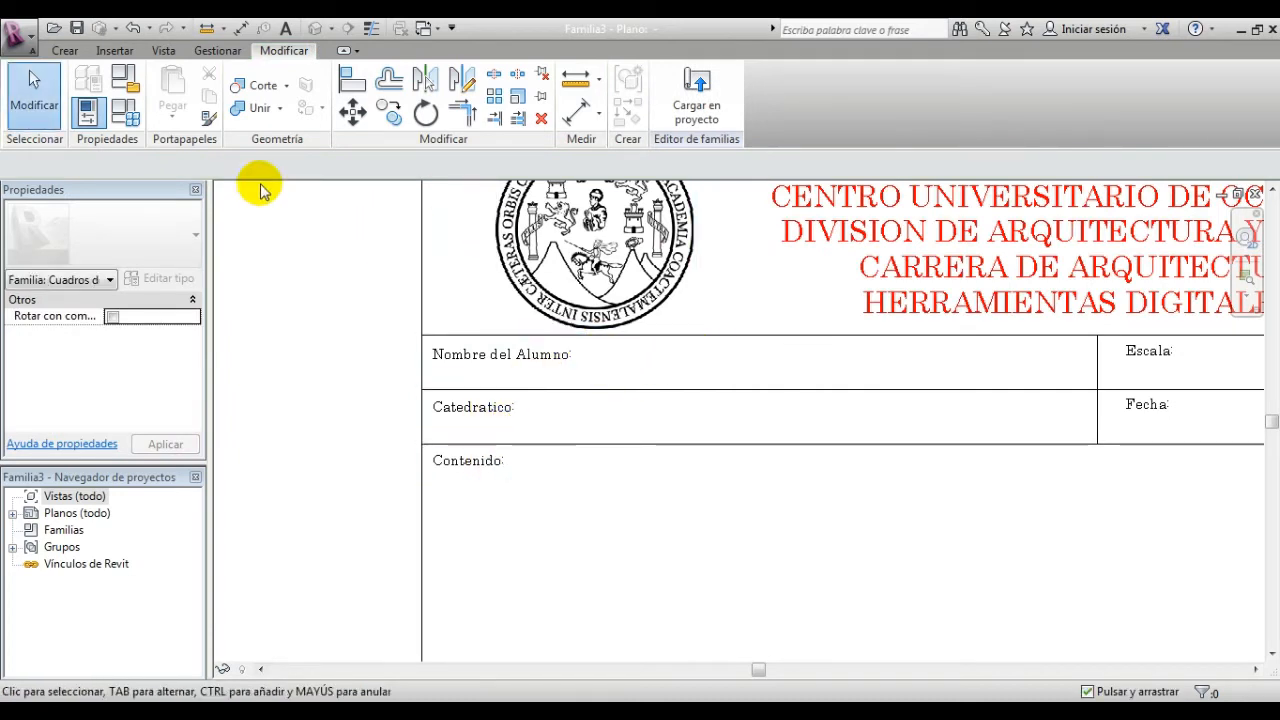
Step: Place a parameter label beside the student and professor field names, using "Dibujado por" with the sample value "Dibujante"
click(64, 51)
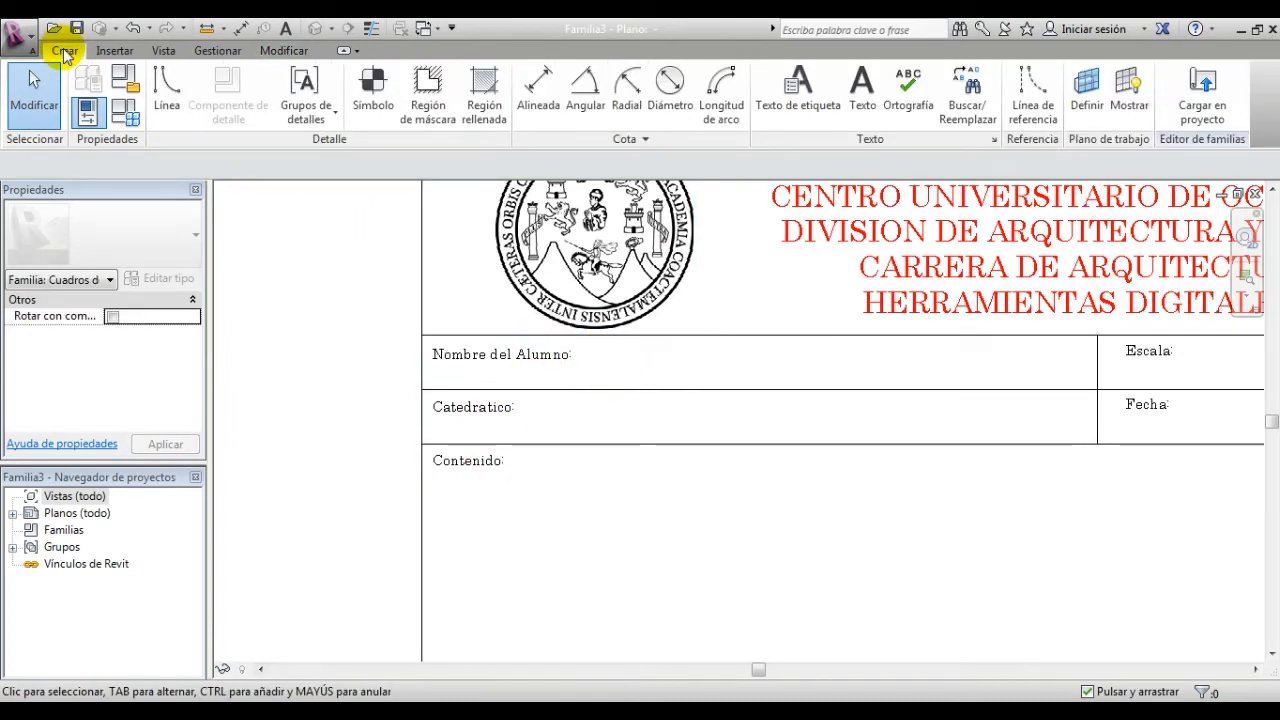
click(803, 110)
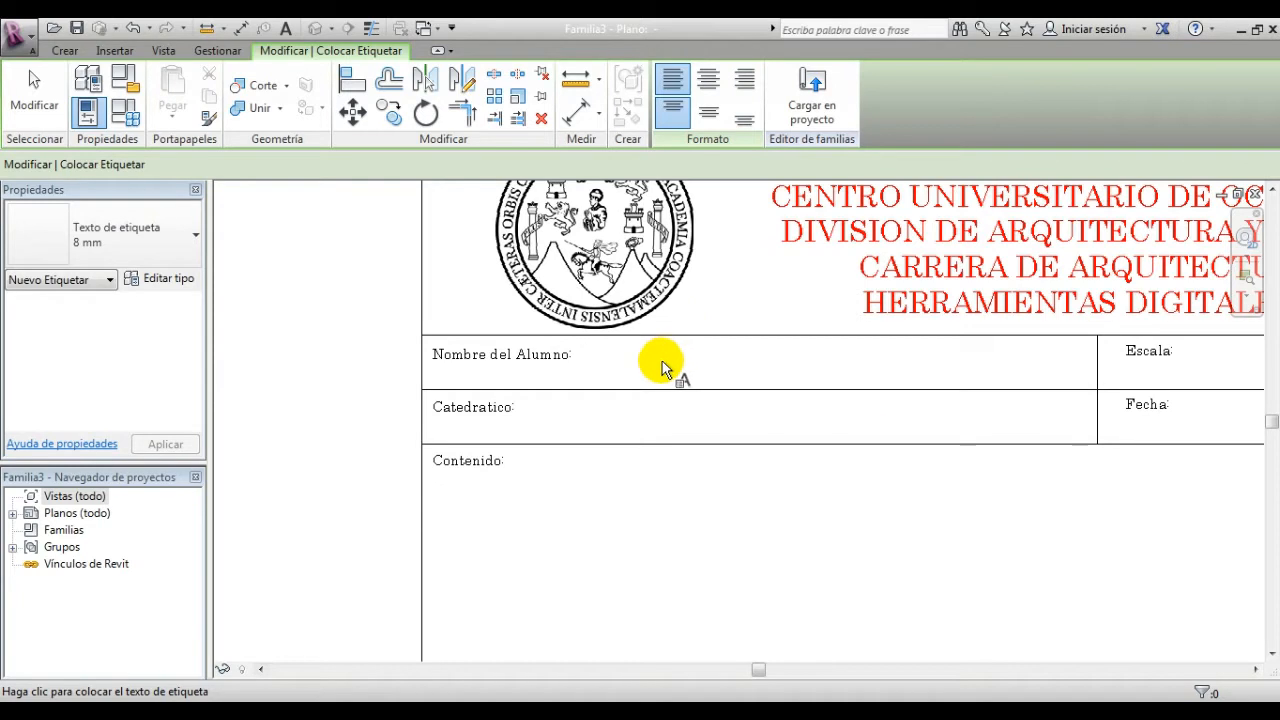
click(581, 386)
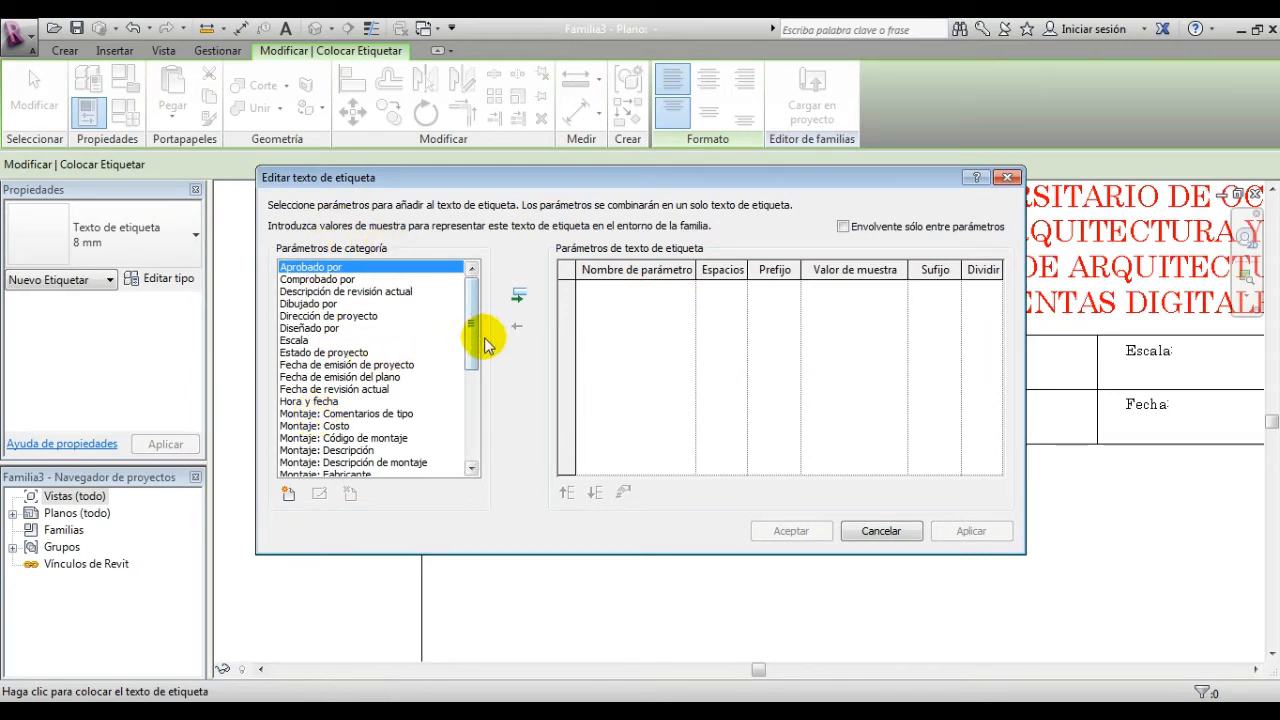
drag(473, 330, 478, 437)
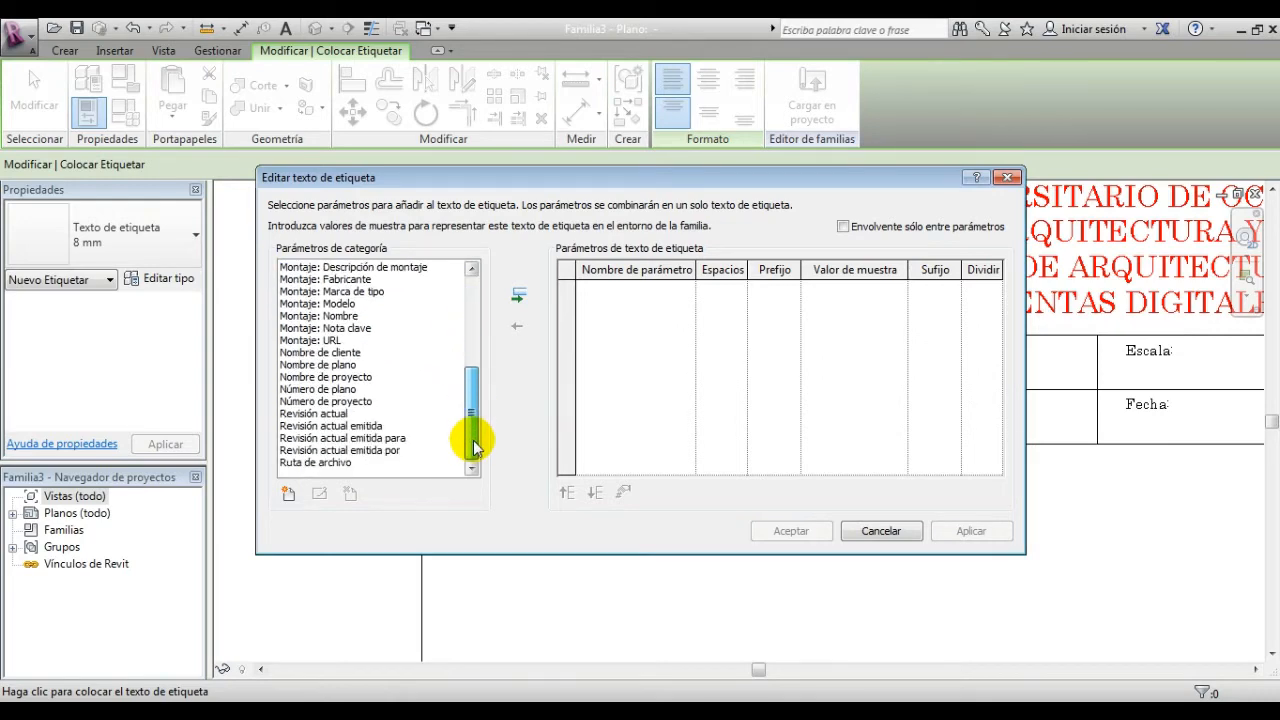
drag(513, 181, 511, 225)
drag(469, 455, 486, 357)
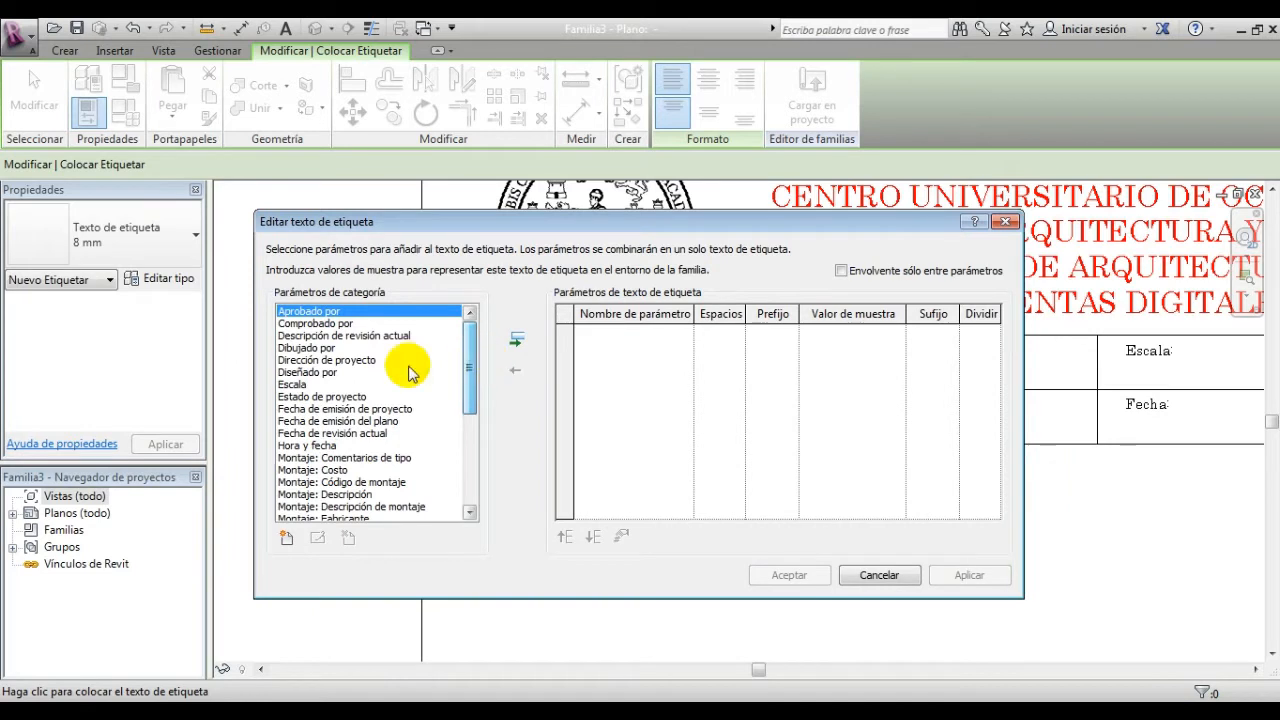
click(316, 348)
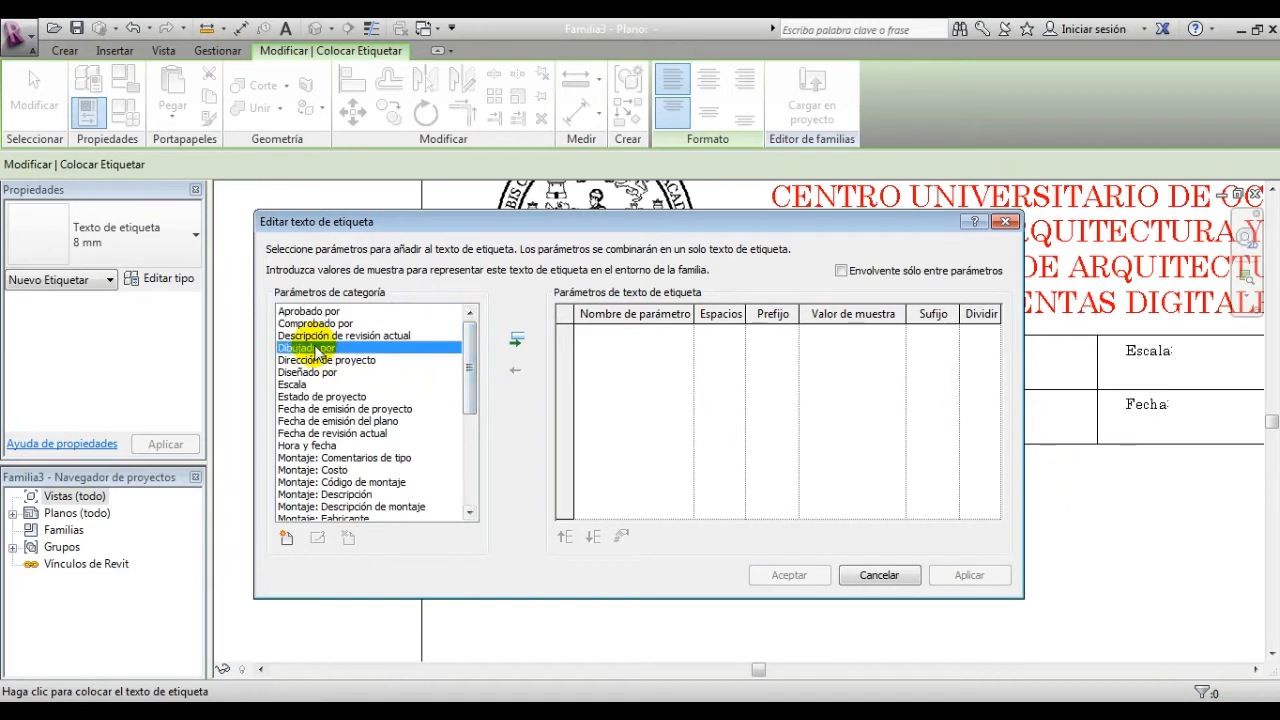
click(517, 341)
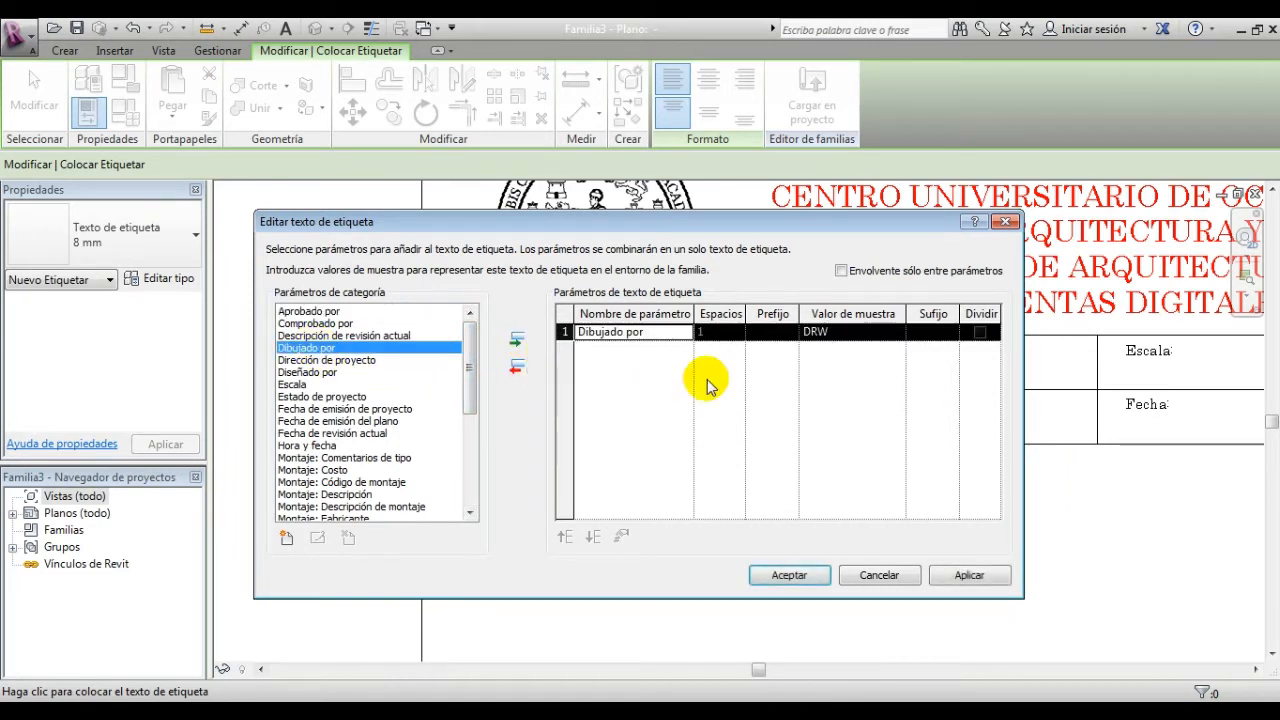
click(854, 338)
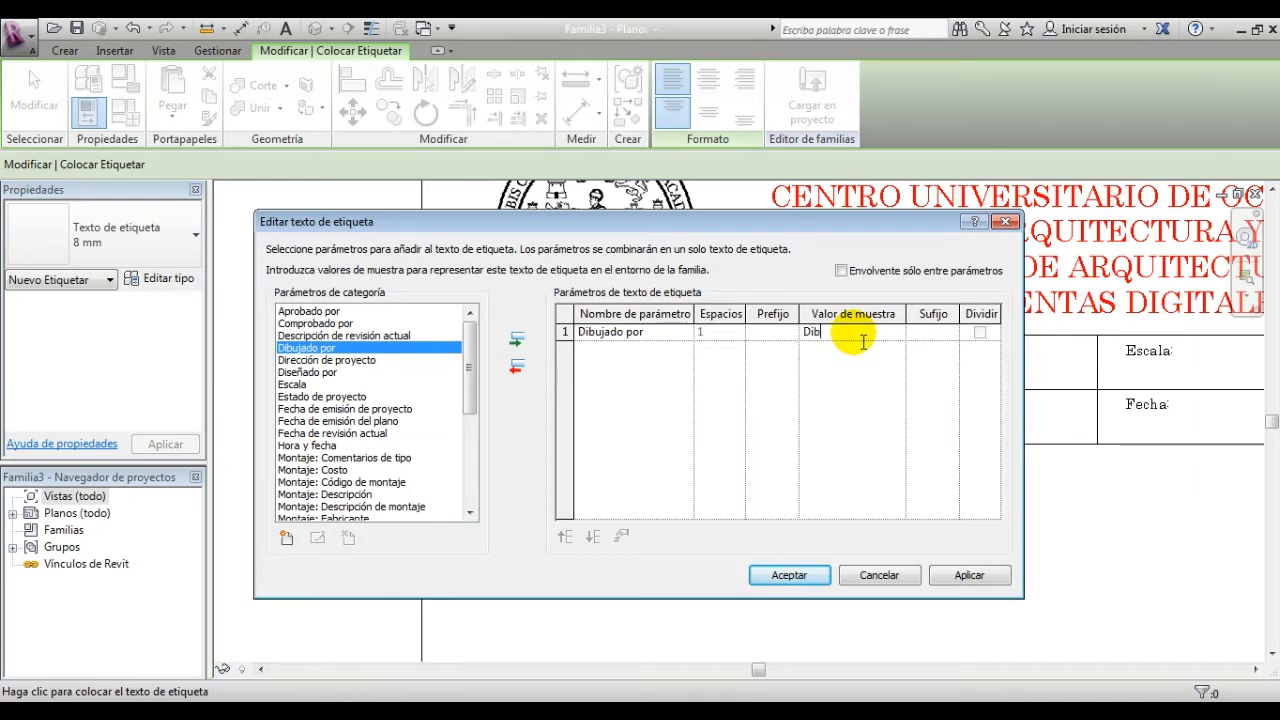
click(789, 575)
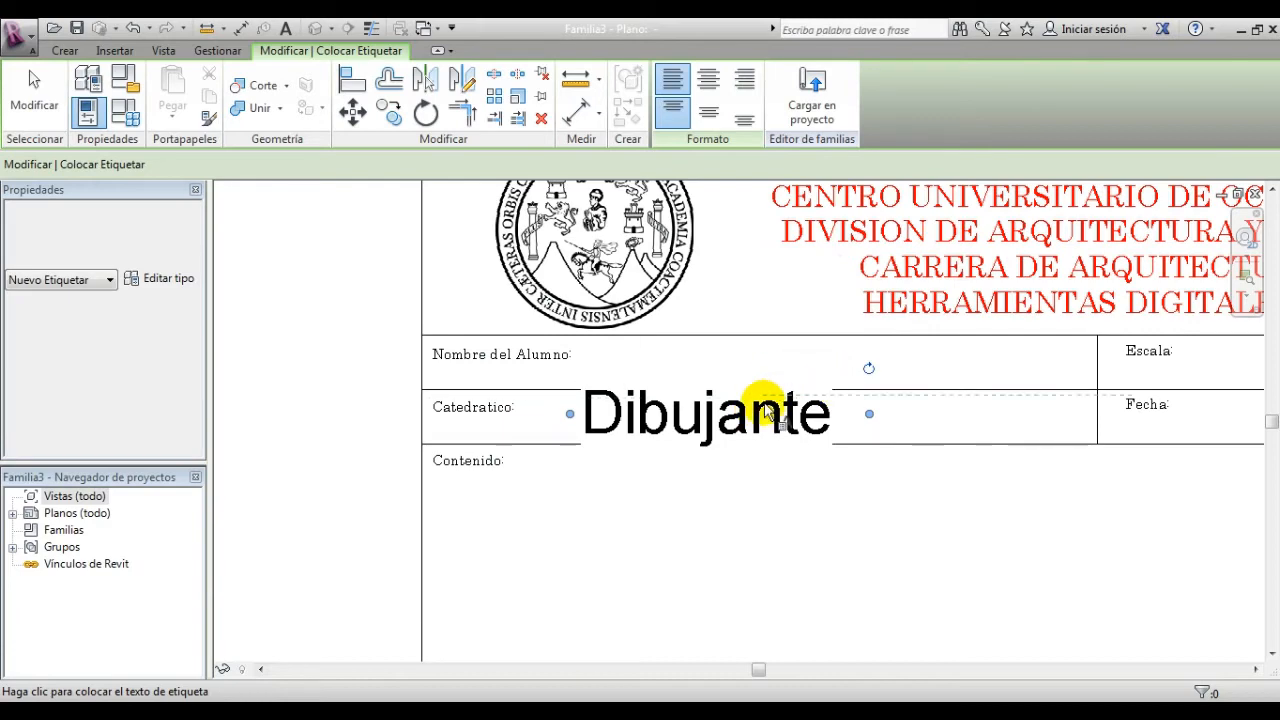
Step: Duplicate the 8 mm label type as "4 mm", edit its text size and apply the new type for label placement
click(163, 288)
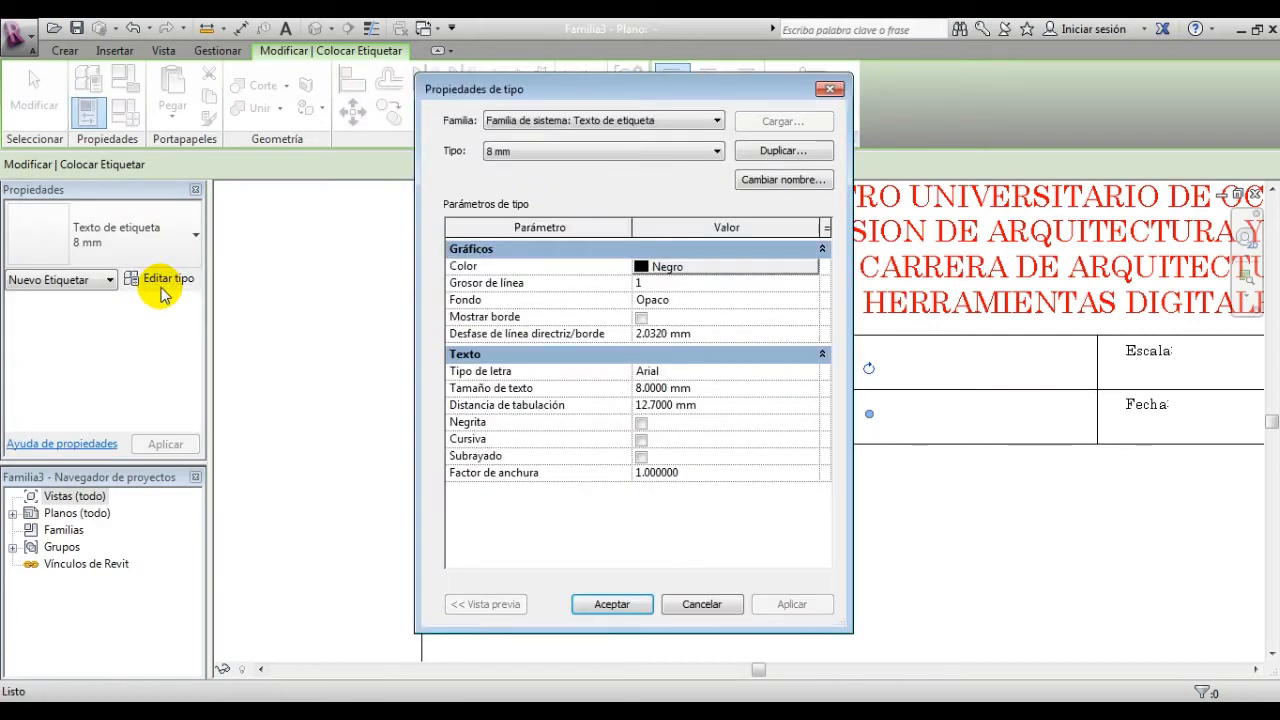
click(768, 151)
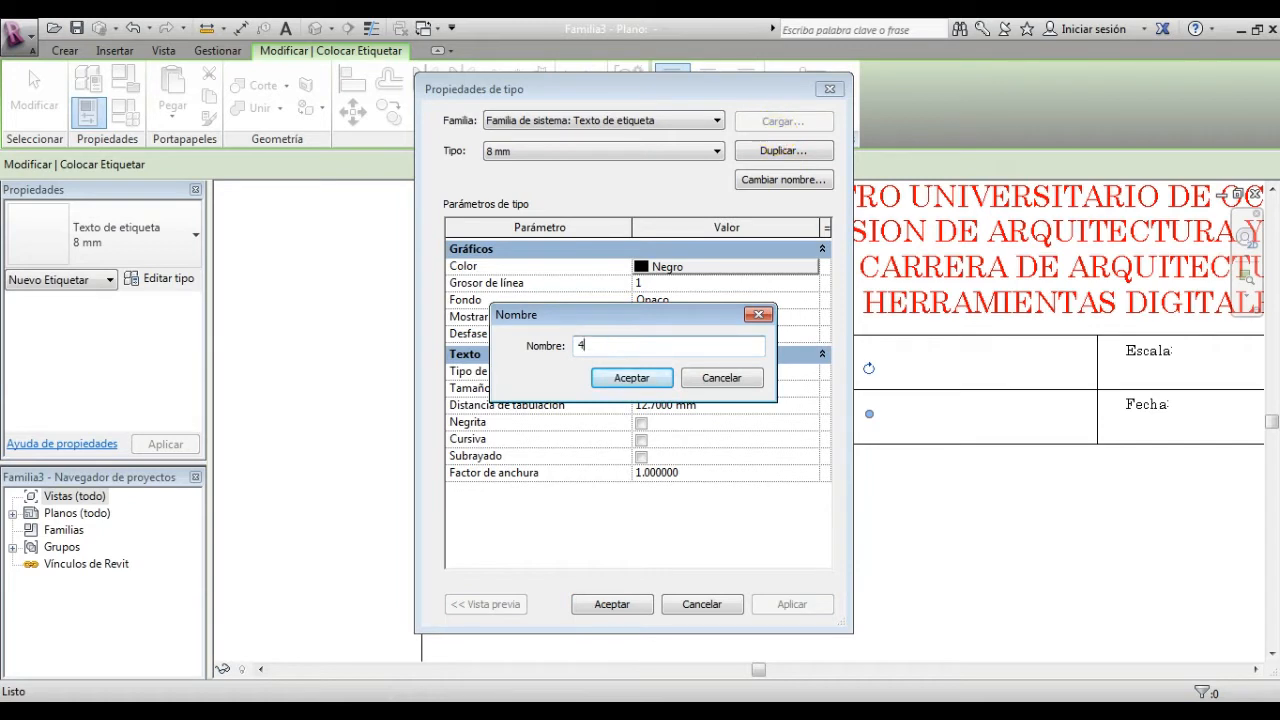
text(4 mm)
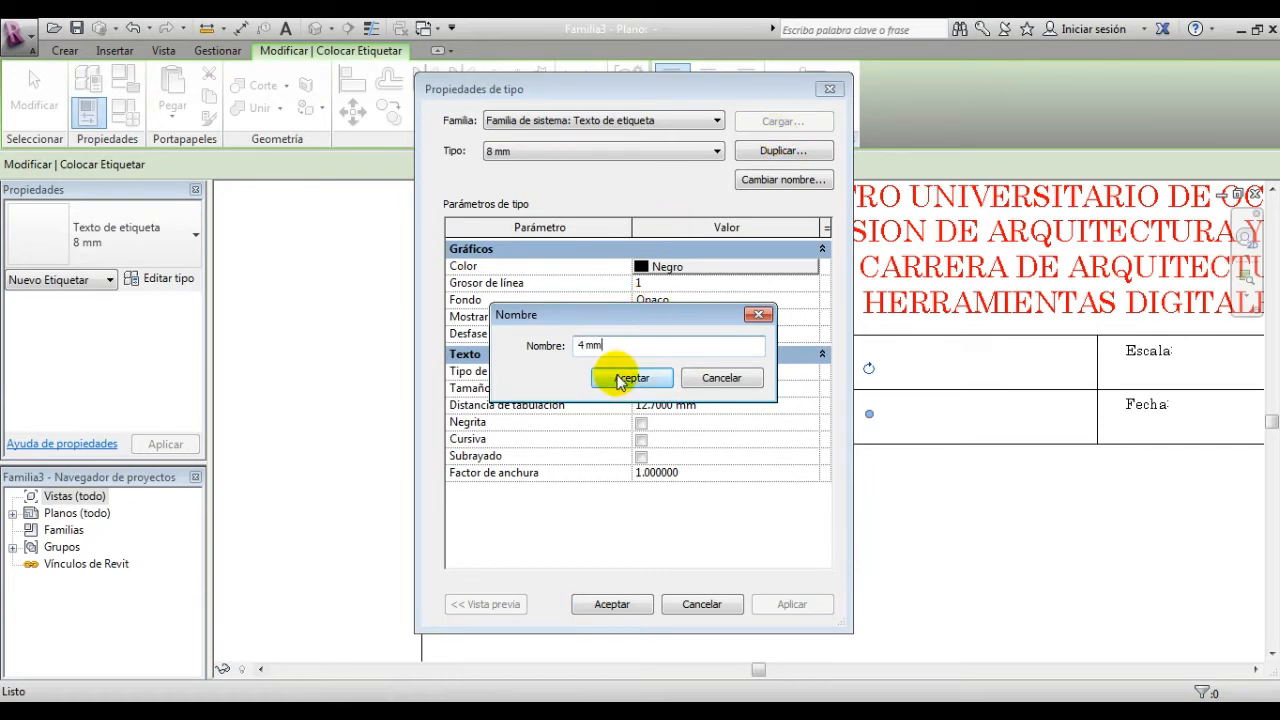
click(631, 377)
click(700, 389)
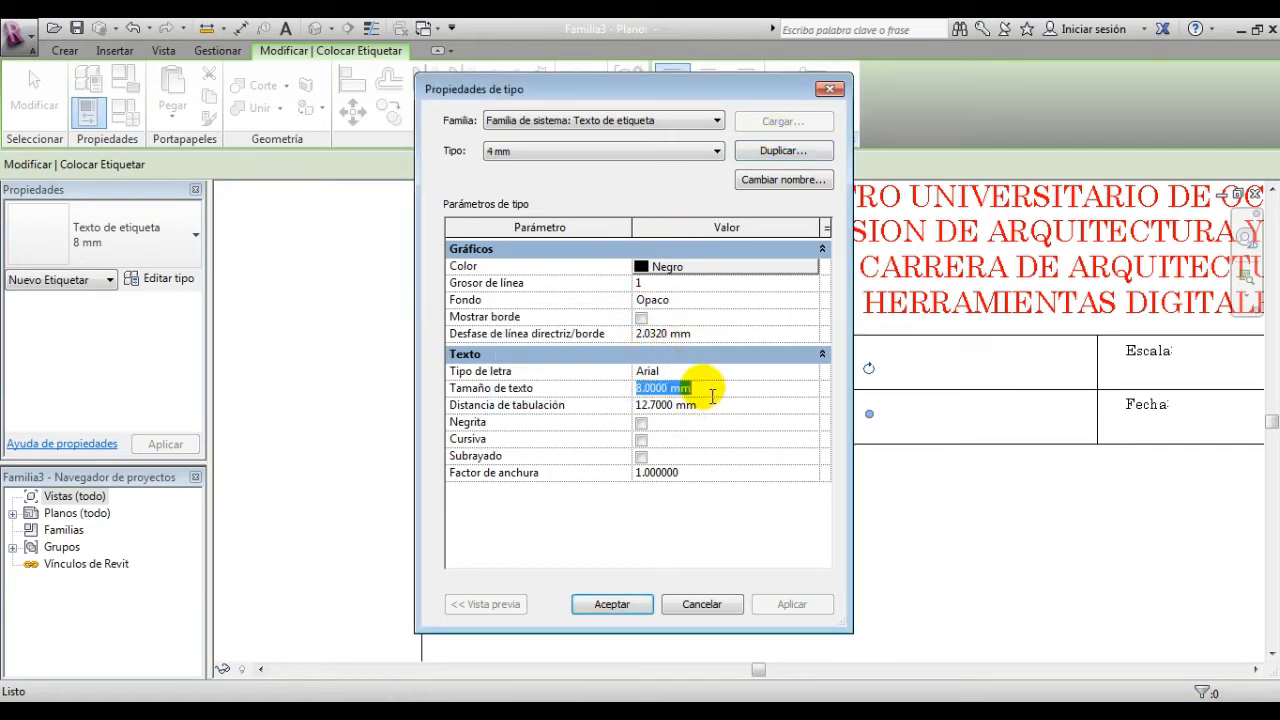
click(732, 511)
click(638, 604)
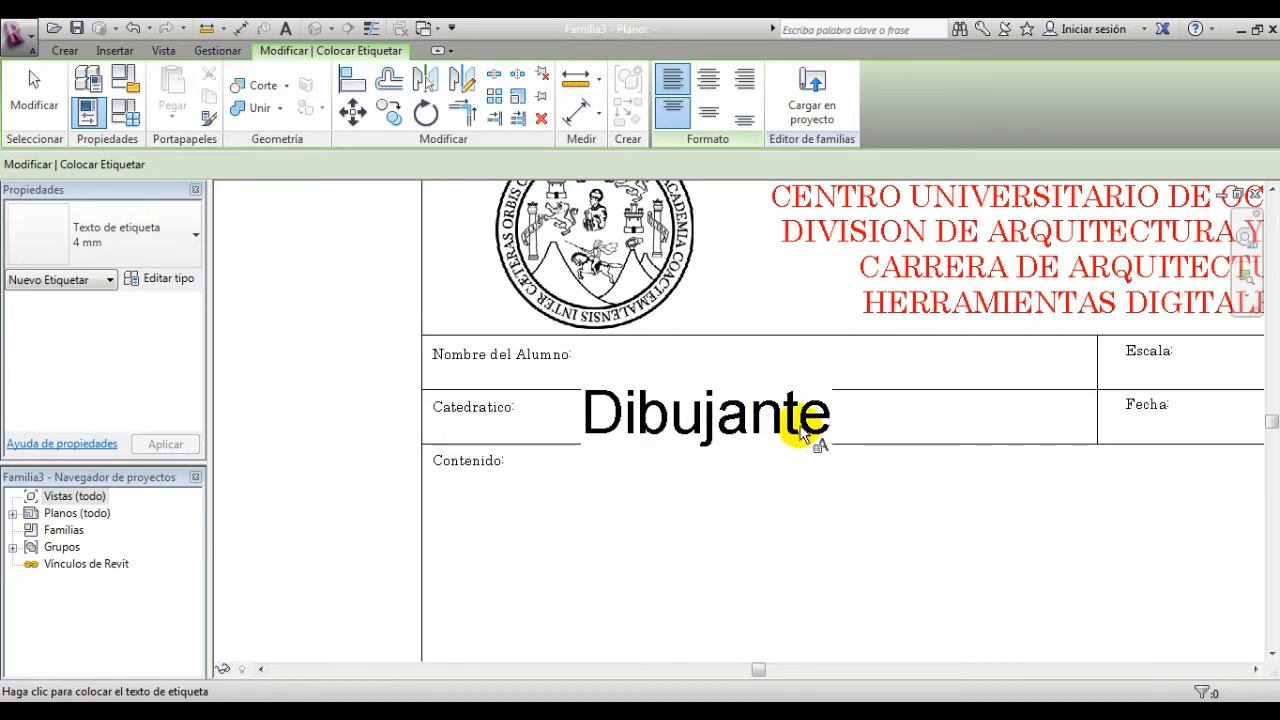
Step: Finish label placement and apply the 4 mm label type to the existing "Dibujante" label
click(805, 432)
key(Escape)
click(826, 412)
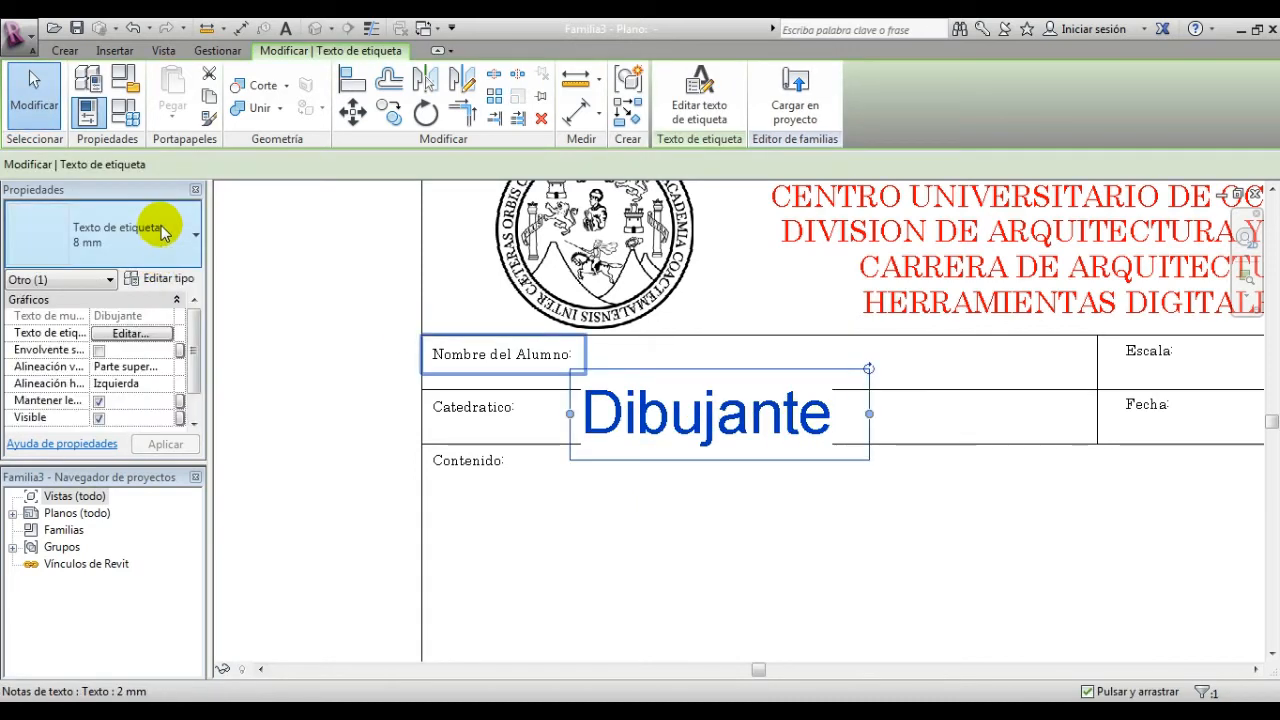
click(163, 230)
click(100, 297)
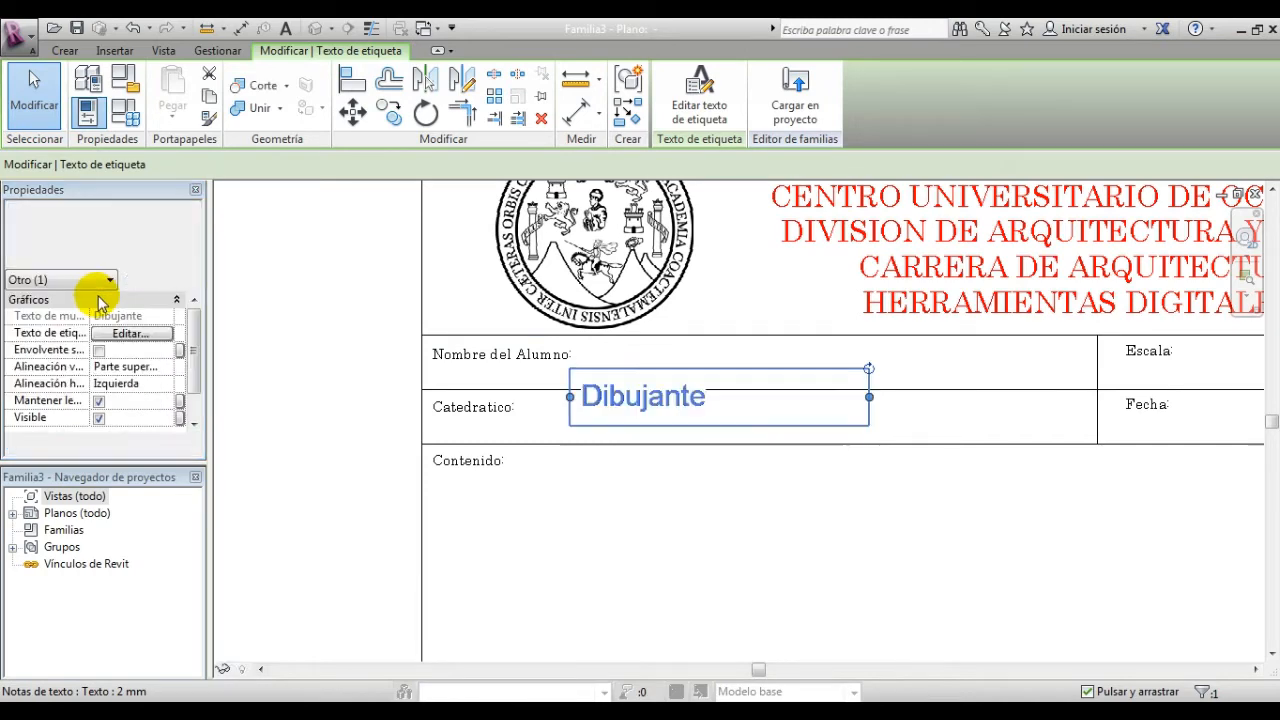
Step: Move the "Dibujante" label into the "Nombre del Alumno:" row and widen its box almost to the dividing line before "Escala:"
scroll(663, 429, up, 2)
middle_drag(752, 416, 604, 420)
drag(605, 413, 605, 372)
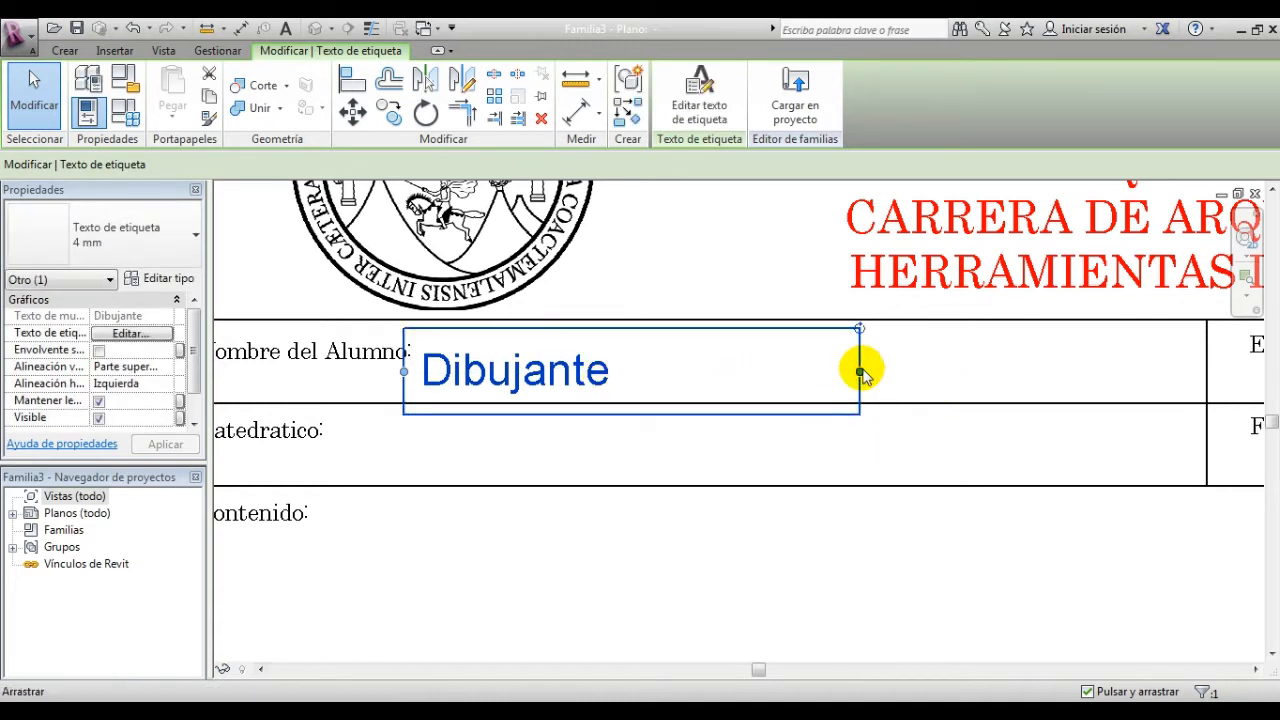
drag(860, 372, 1194, 404)
scroll(855, 432, down, 1)
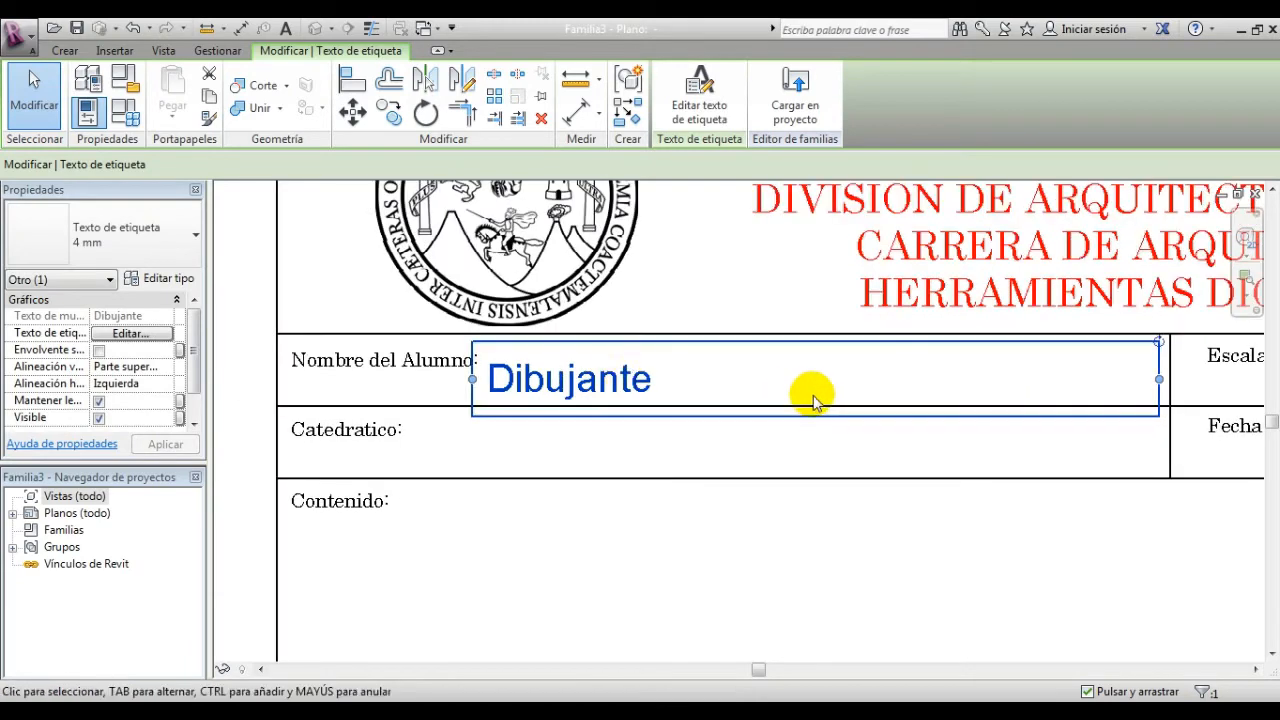
middle_drag(1148, 399, 963, 413)
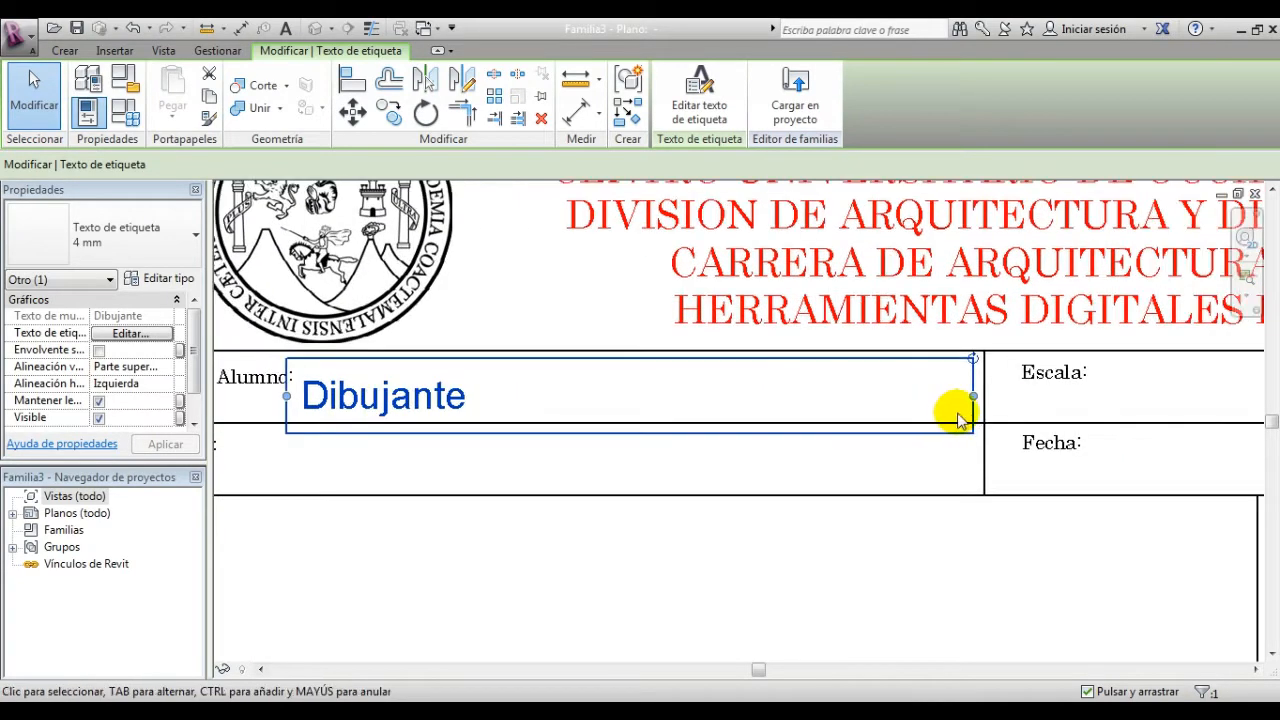
scroll(968, 404, up, 1)
drag(975, 390, 988, 406)
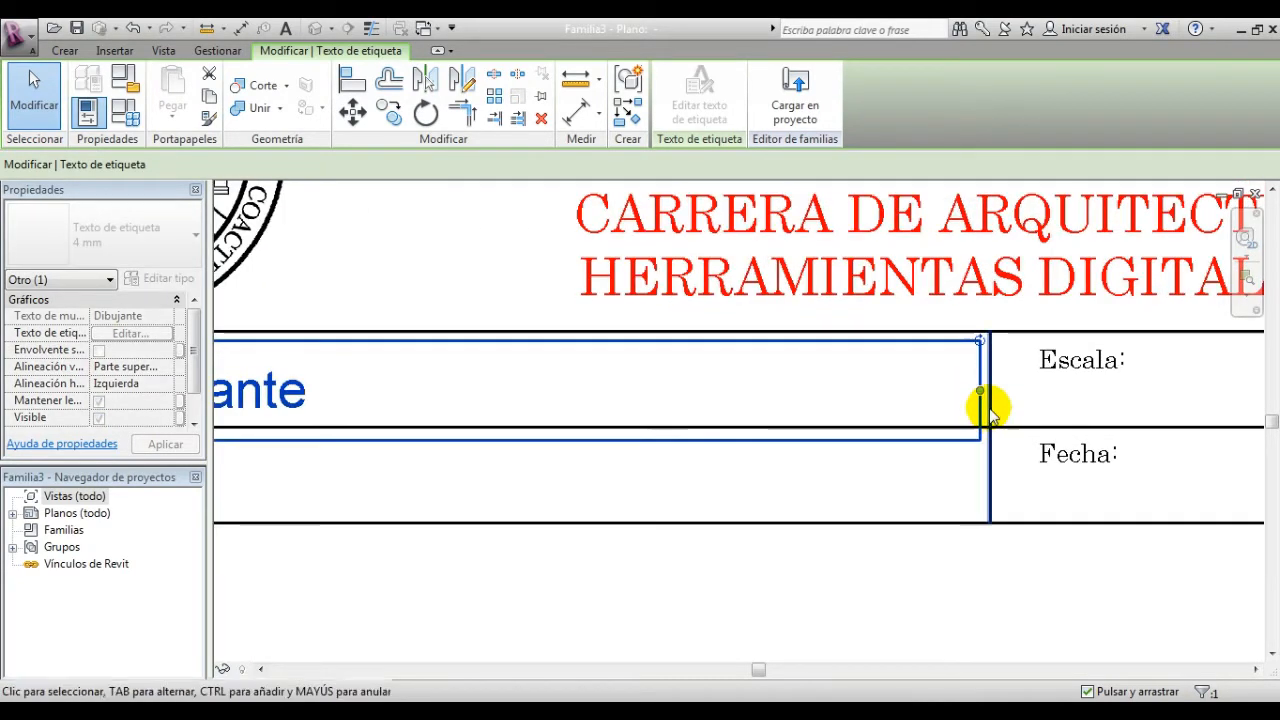
scroll(900, 420, down, 1)
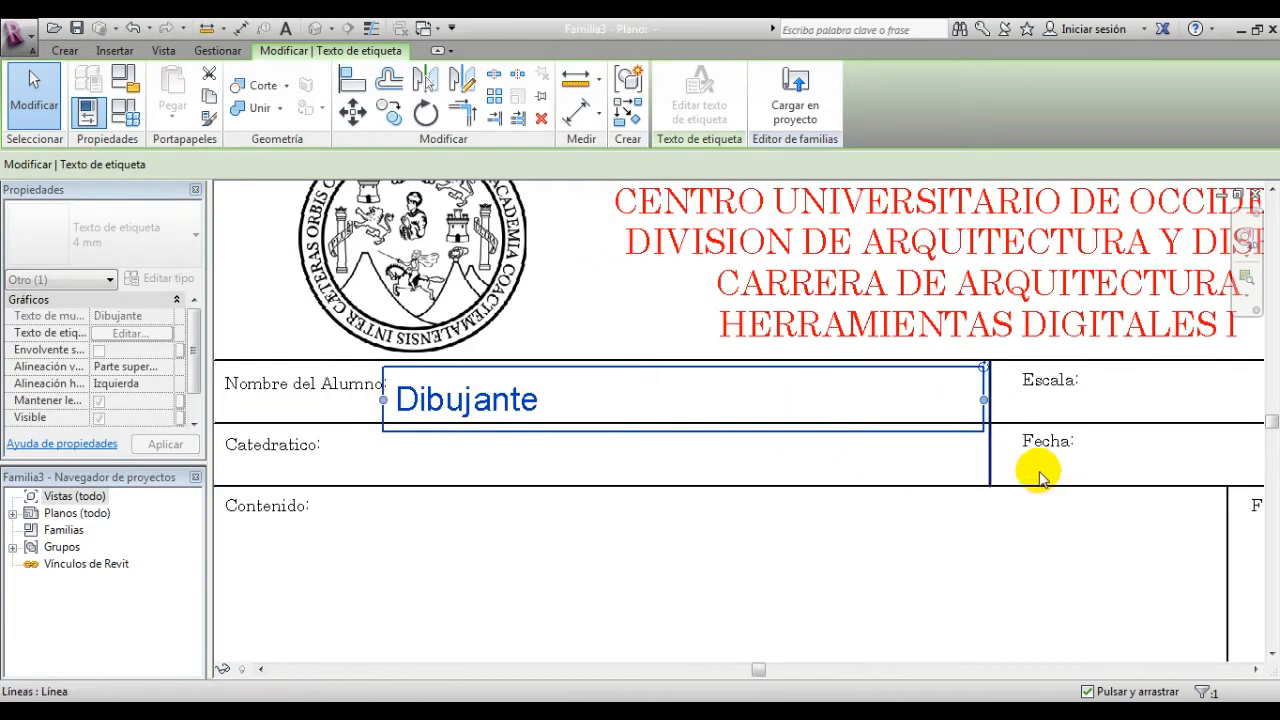
click(1070, 443)
click(1155, 465)
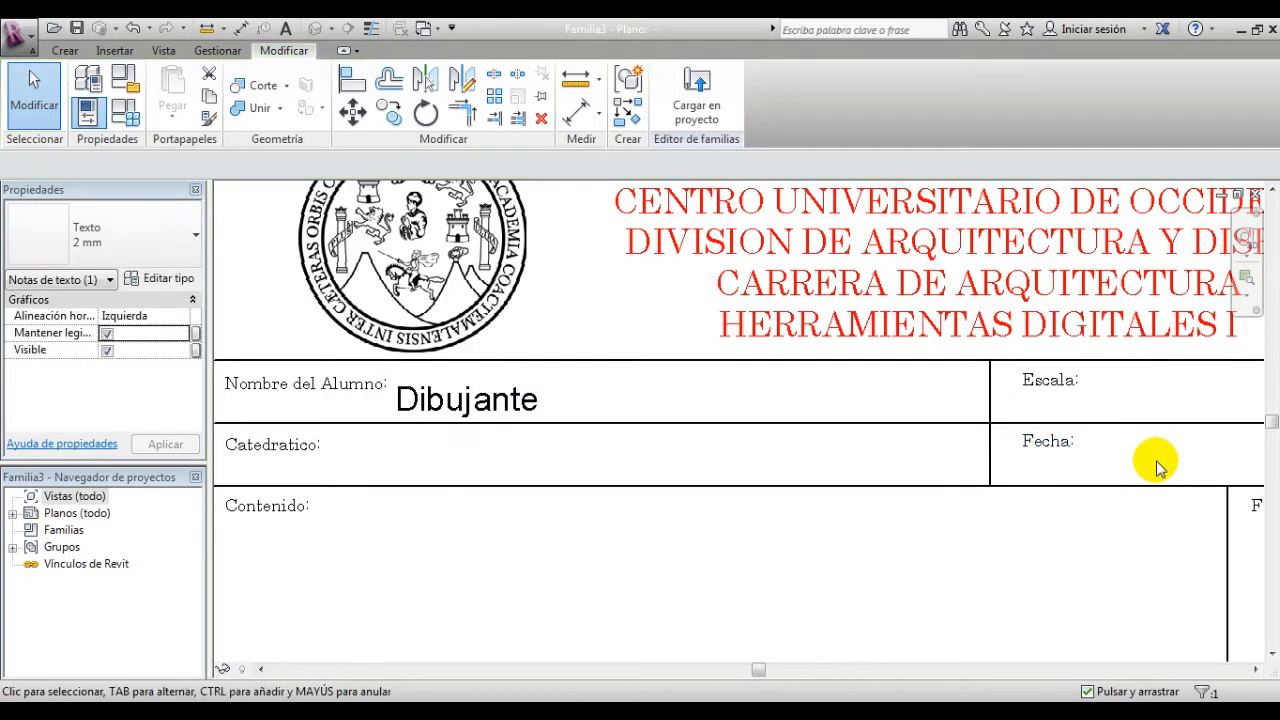
Step: Place a 4 mm parameter label beside "Escala:" using the category parameter "Escala"
click(66, 52)
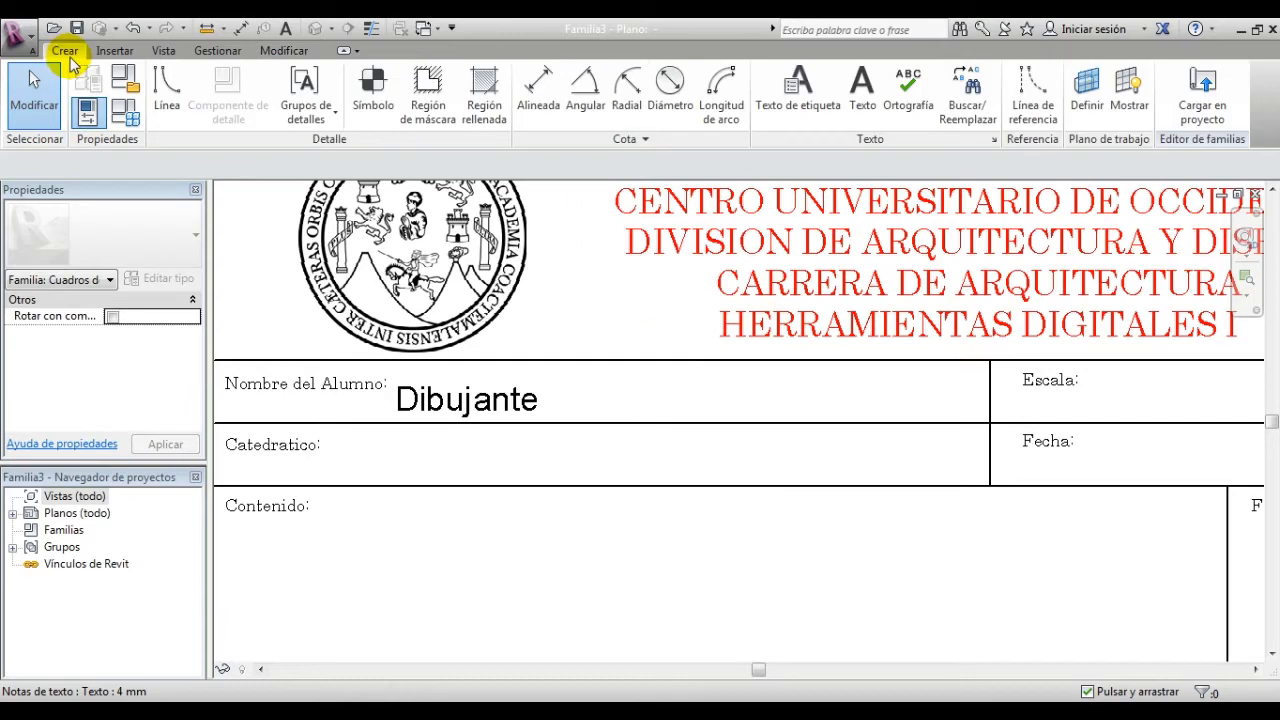
click(815, 105)
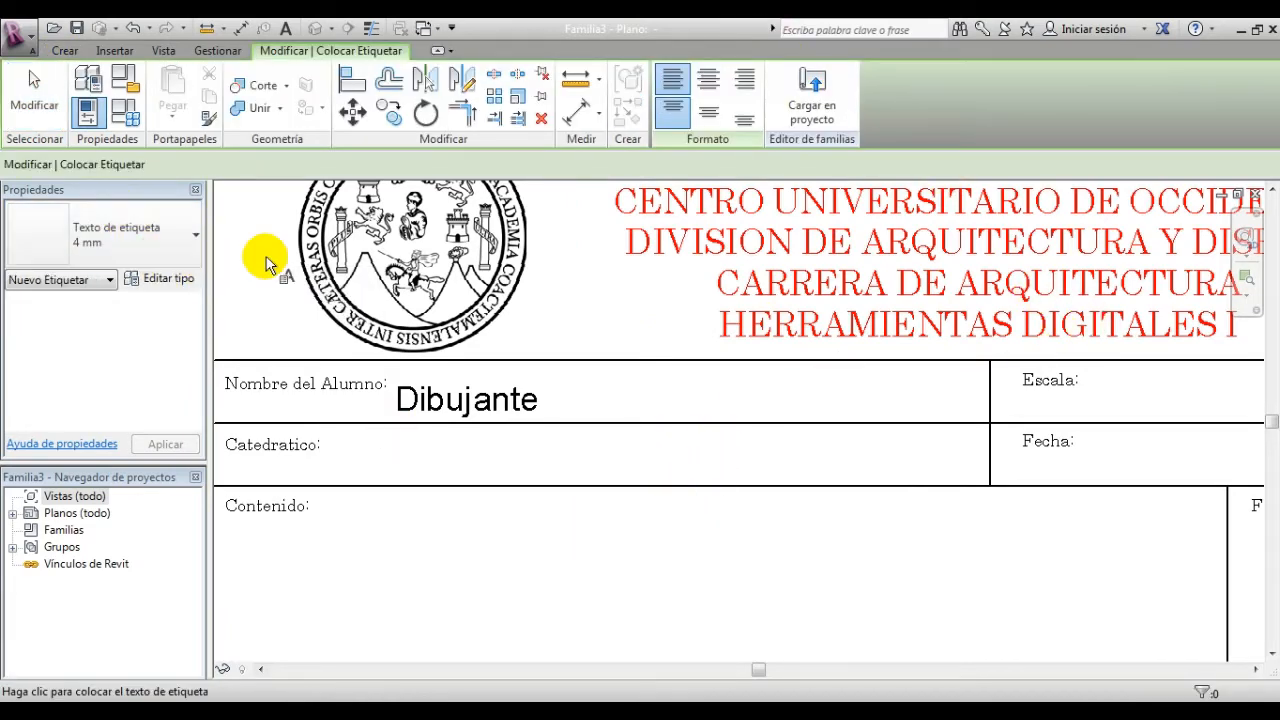
middle_drag(1020, 380, 805, 370)
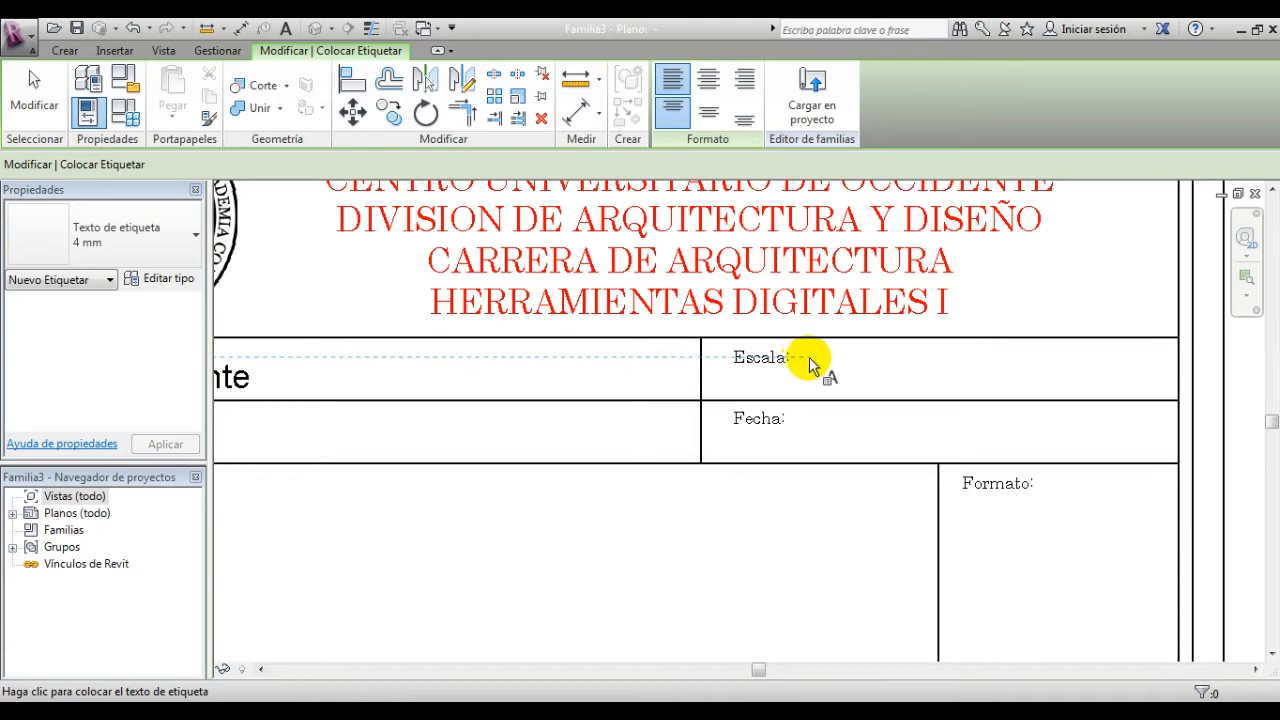
click(838, 366)
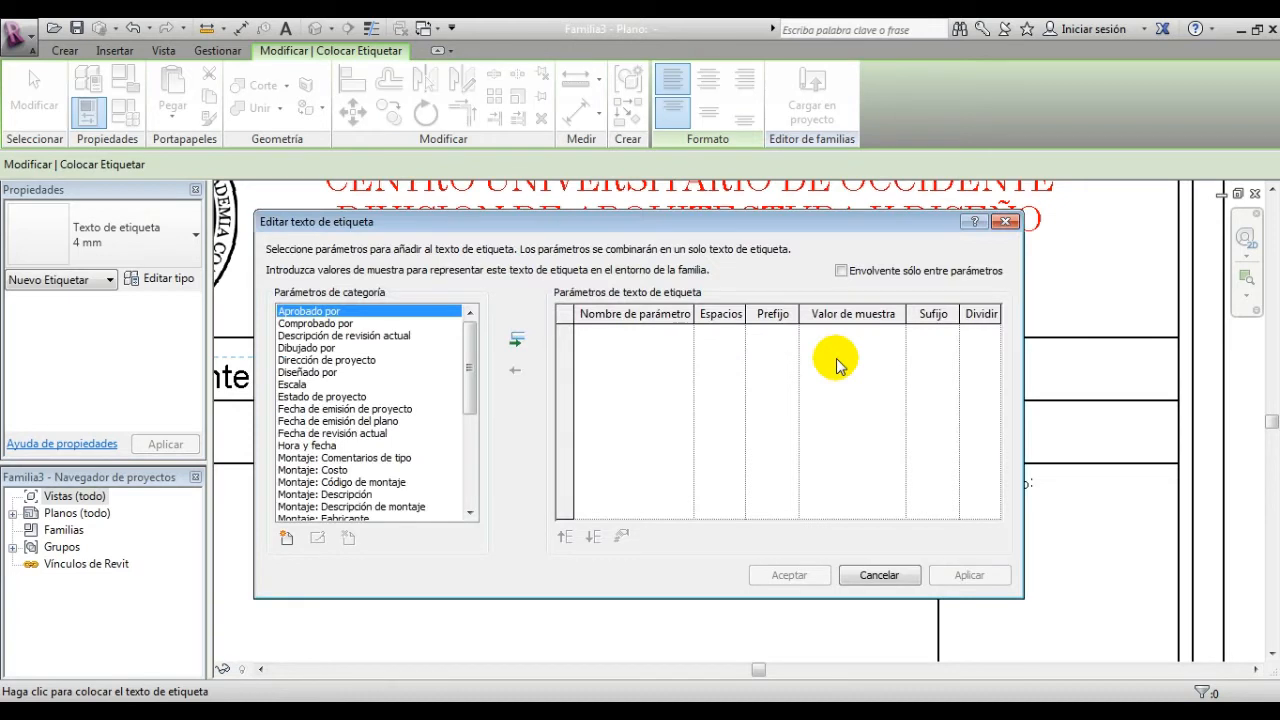
click(295, 384)
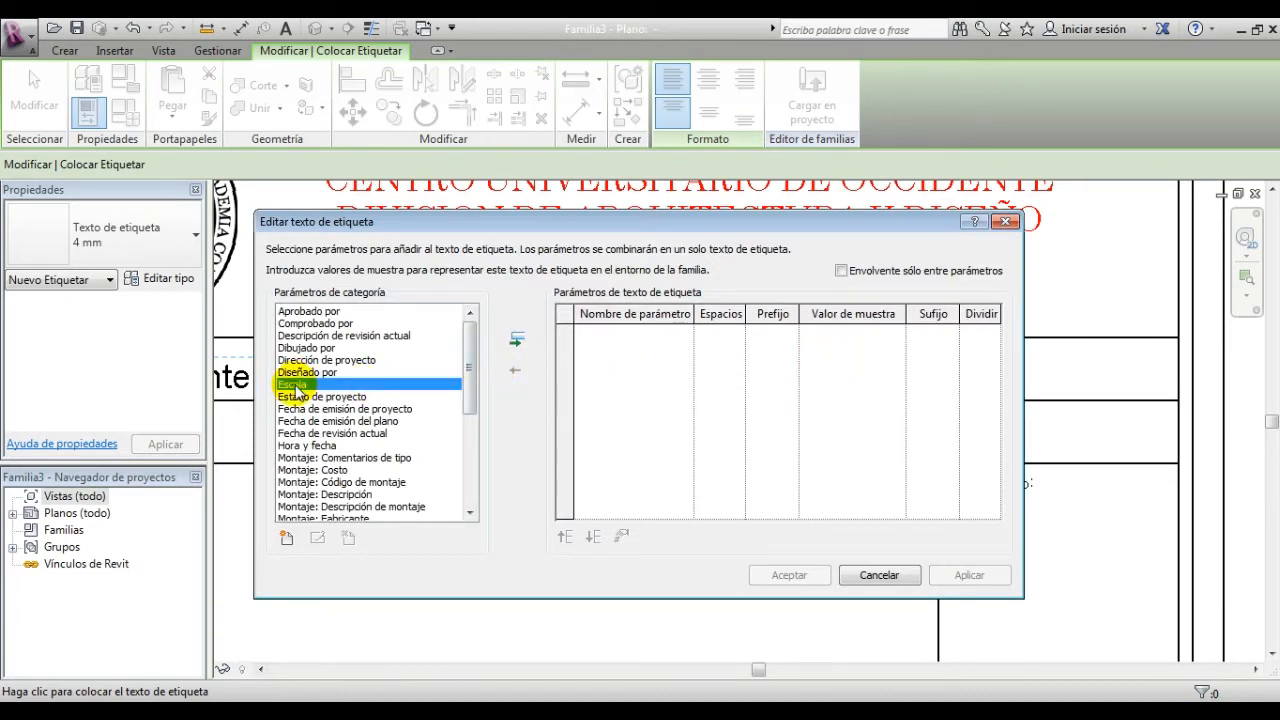
click(516, 341)
click(810, 333)
click(812, 335)
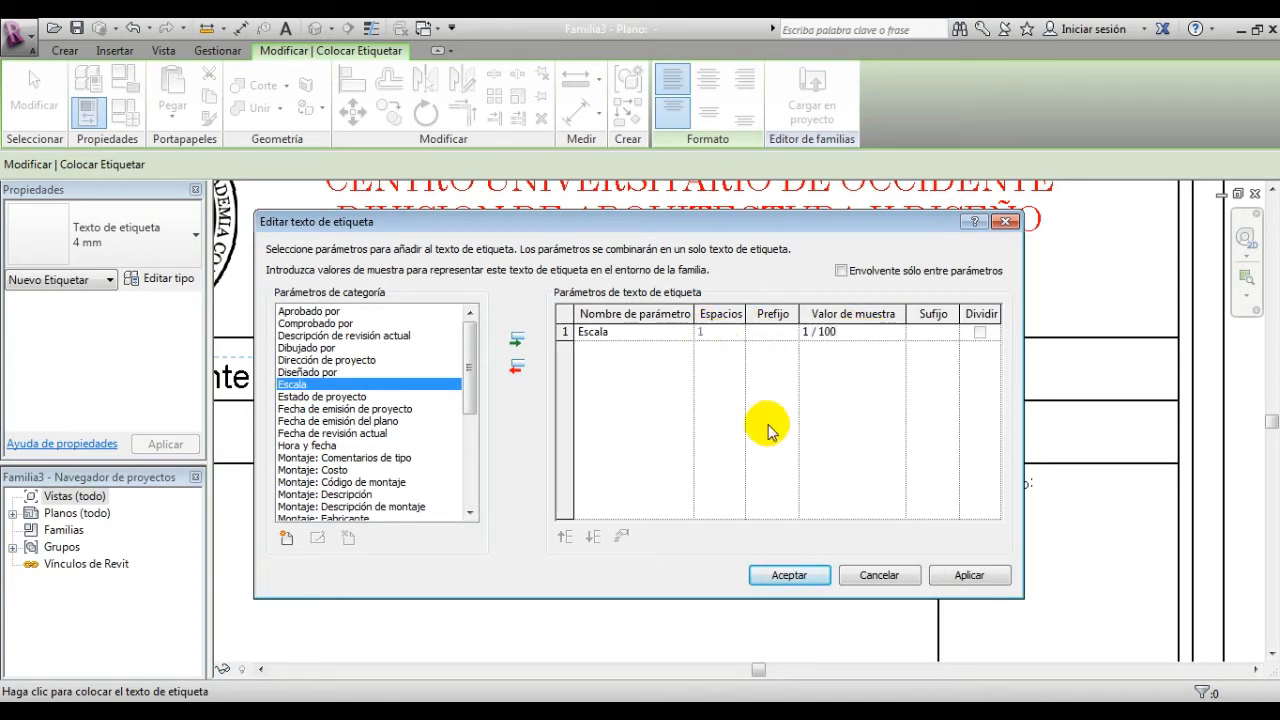
click(790, 576)
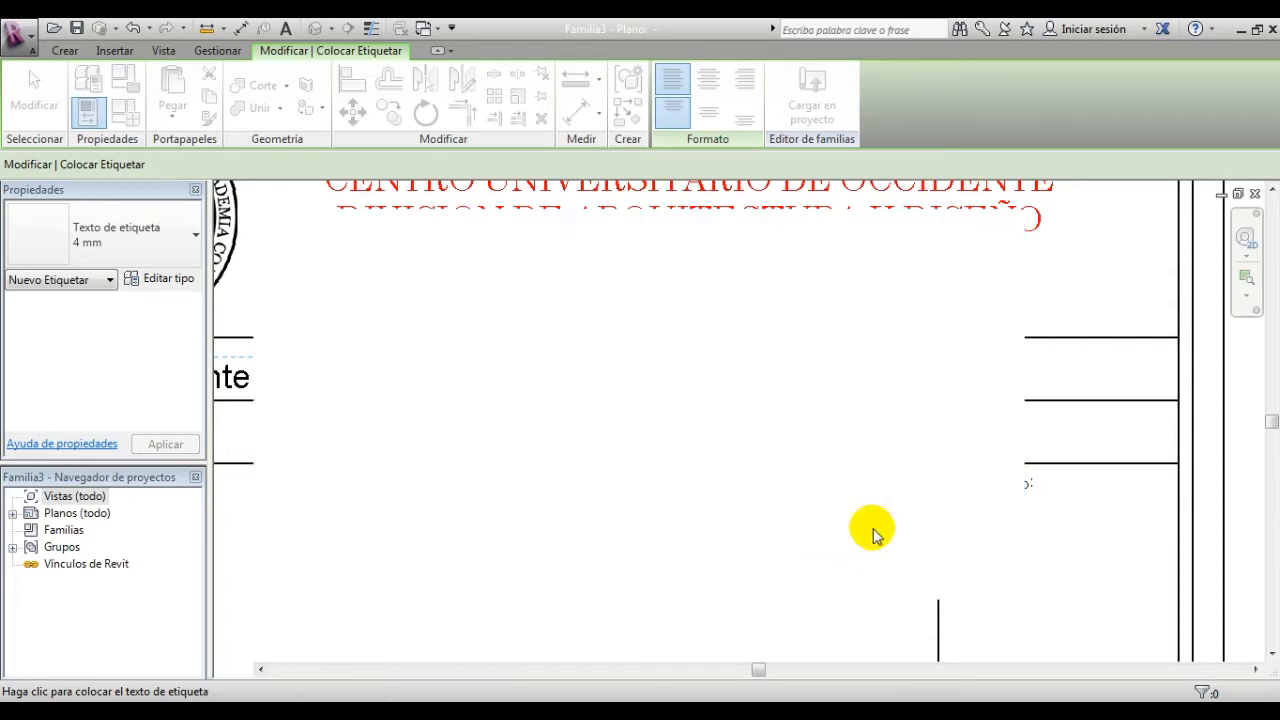
Step: Place a 4 mm parameter label just below and beside "Catedratico:" using the category parameter "Diseñado por"
middle_drag(964, 438, 1100, 420)
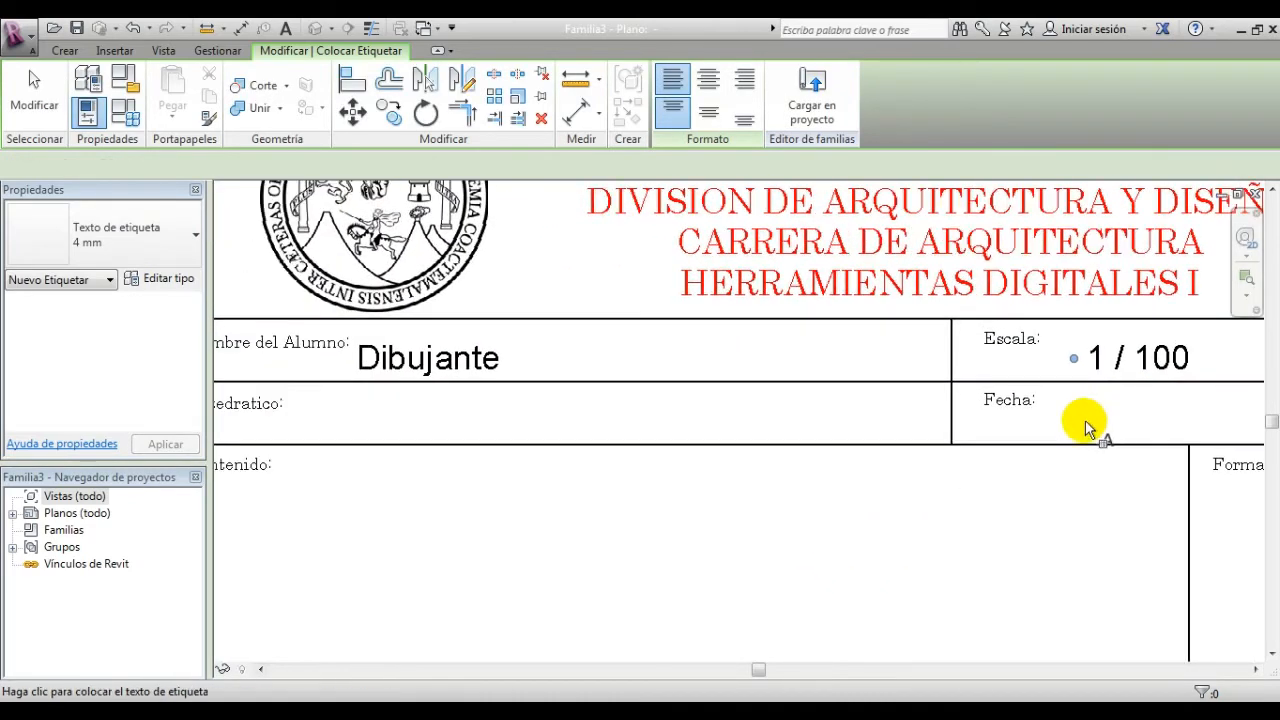
scroll(986, 457, down, 1)
scroll(406, 422, up, 1)
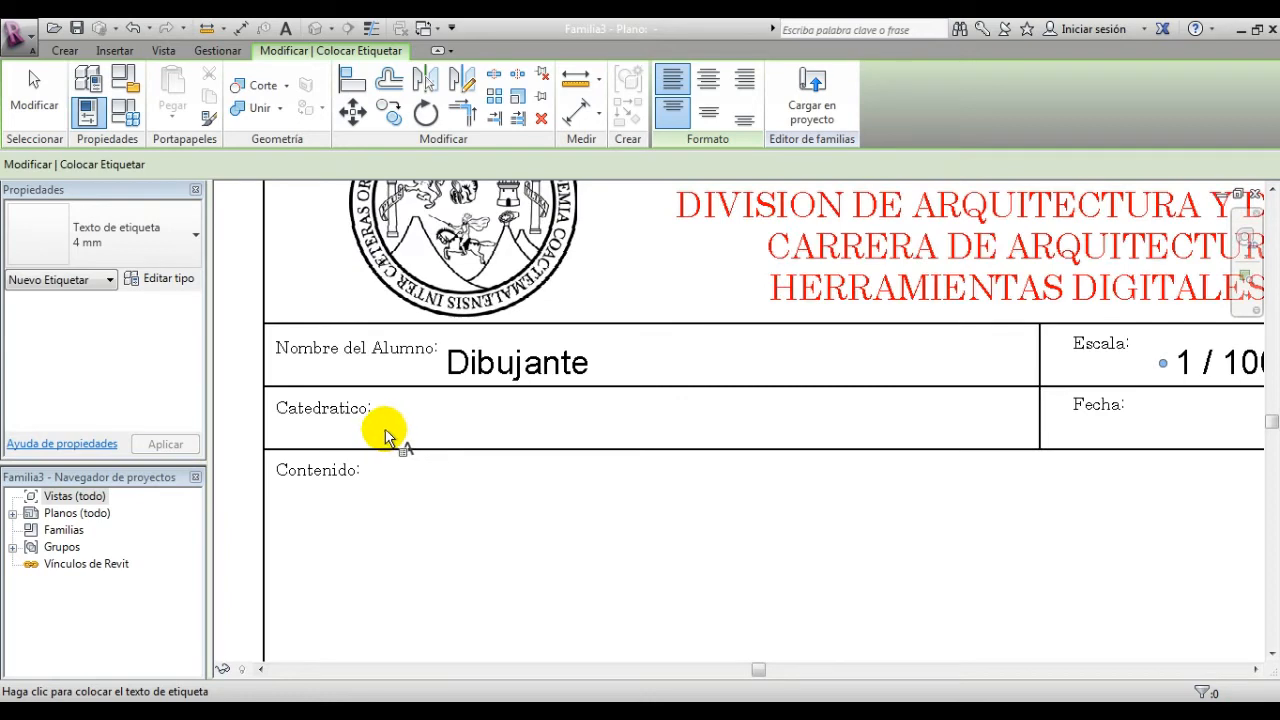
scroll(378, 432, up, 1)
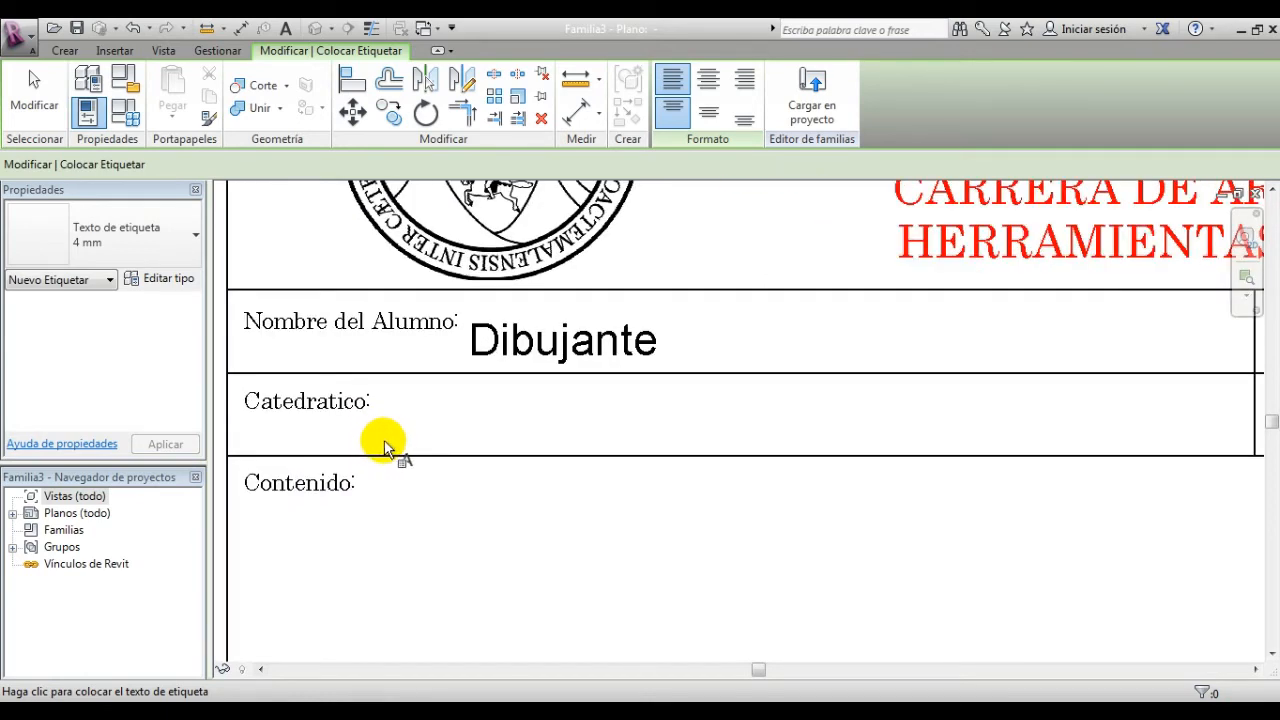
click(382, 440)
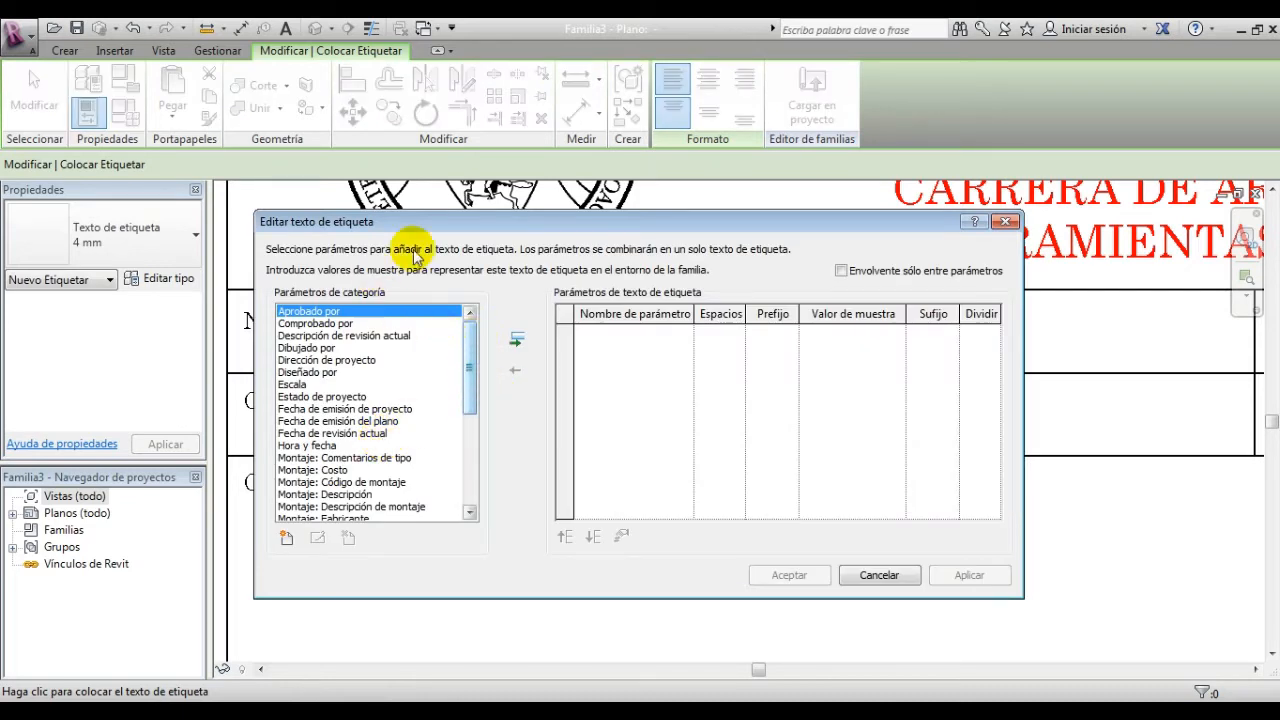
mouse_move(470, 370)
mouse_down()
mouse_move(470, 472)
mouse_move(479, 362)
mouse_up()
drag(637, 222, 706, 206)
drag(531, 346, 530, 465)
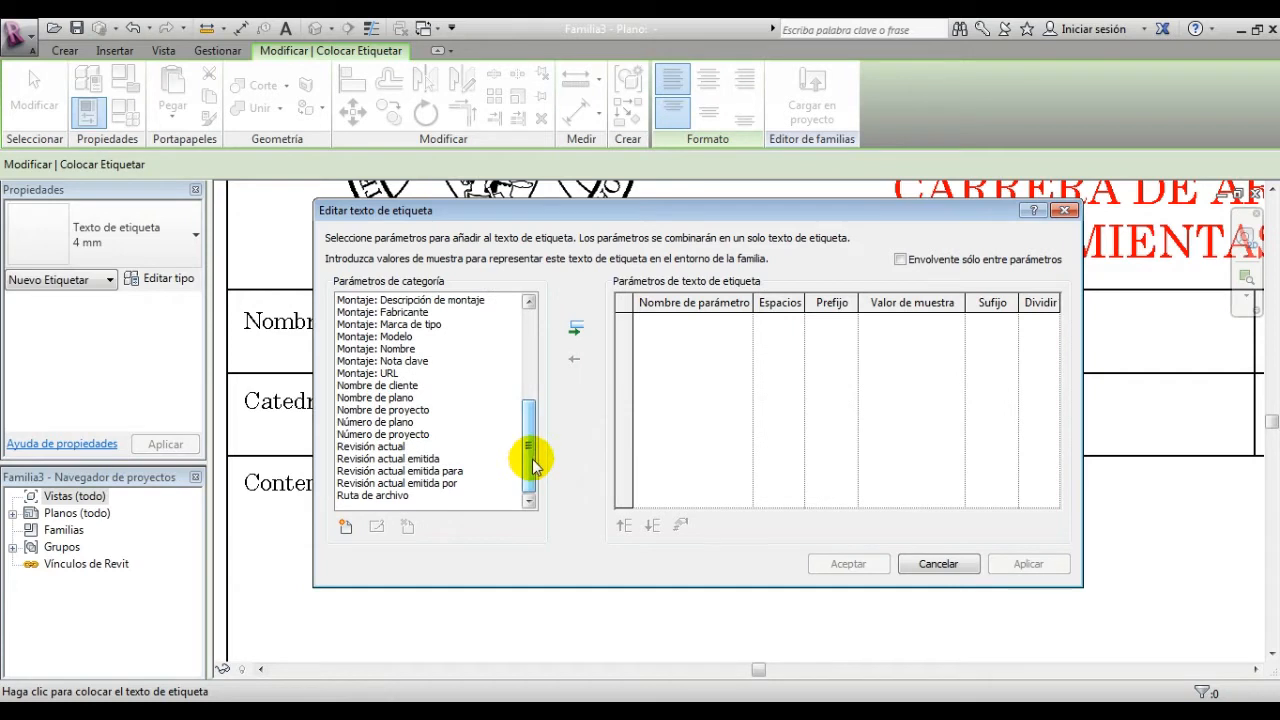
mouse_move(528, 443)
mouse_down()
mouse_move(542, 383)
mouse_move(542, 452)
mouse_up()
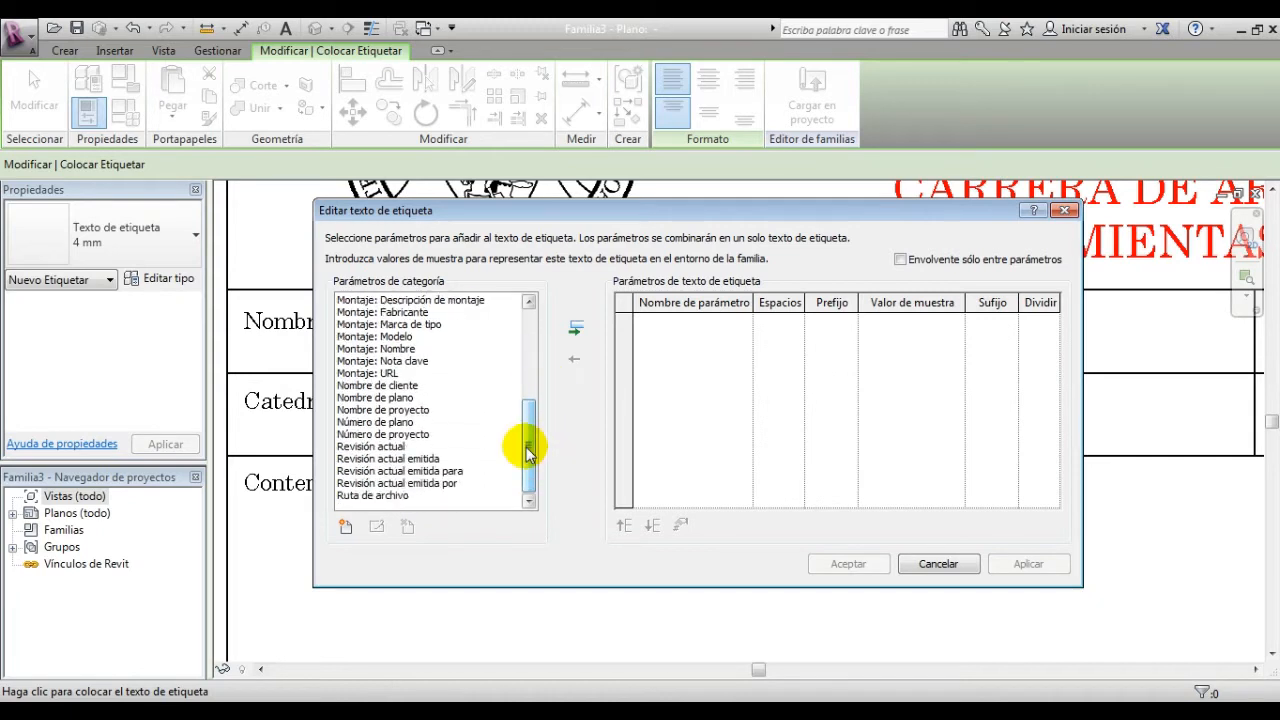
drag(535, 452, 543, 343)
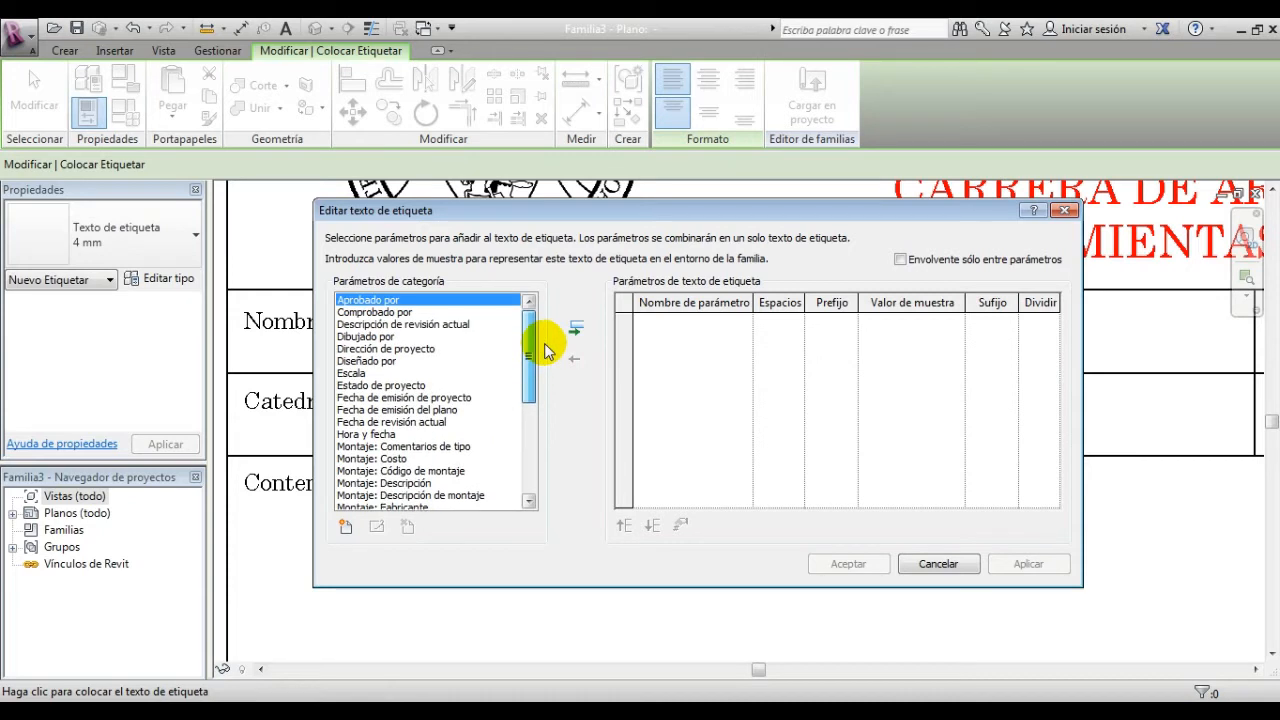
click(387, 363)
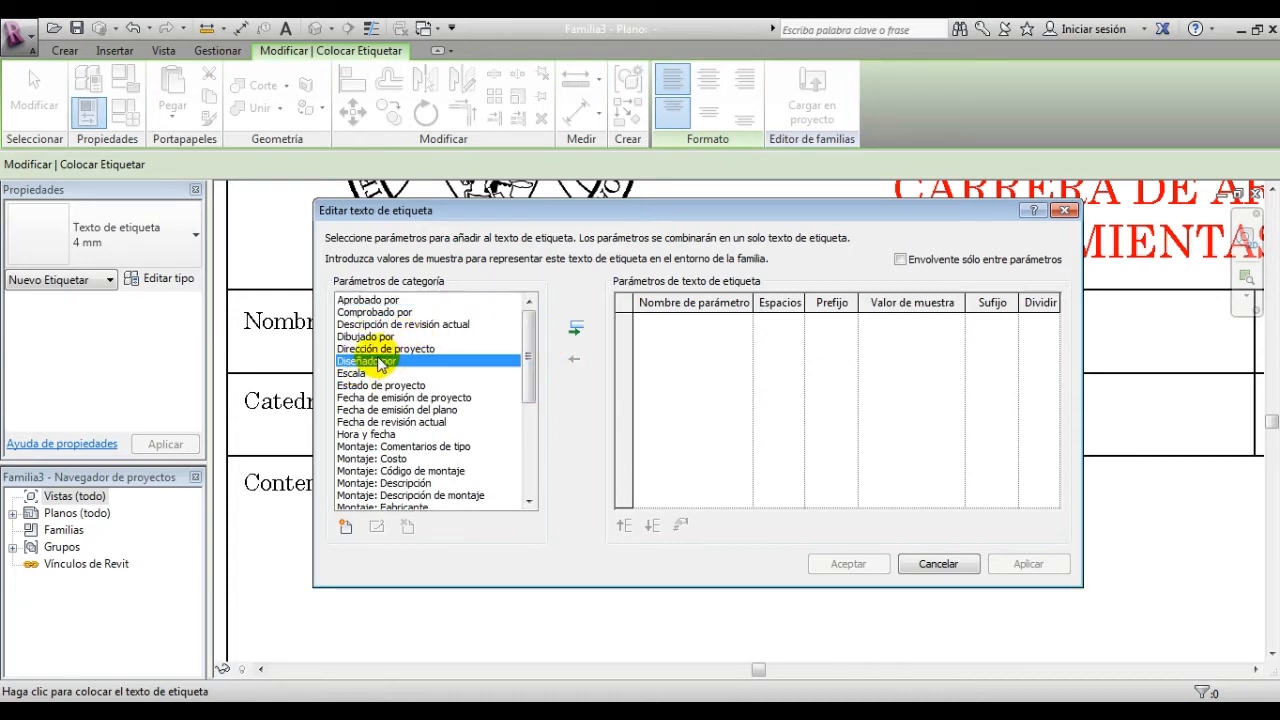
click(578, 328)
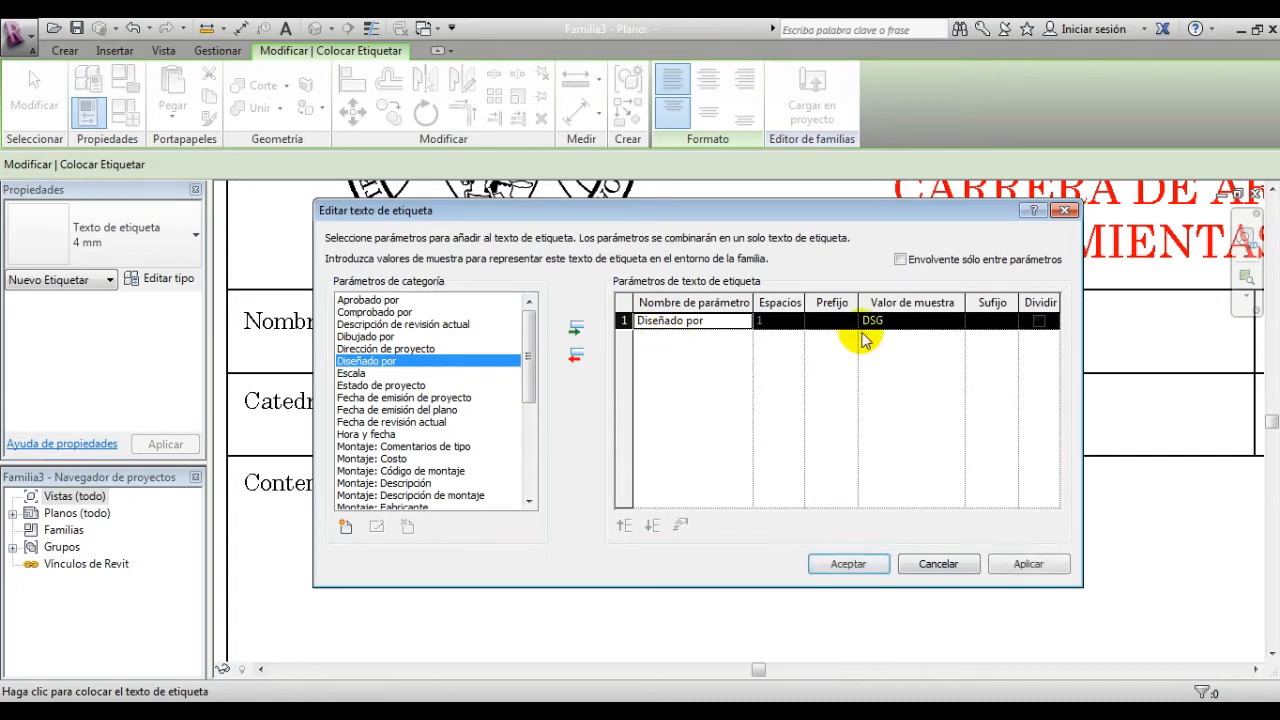
click(848, 564)
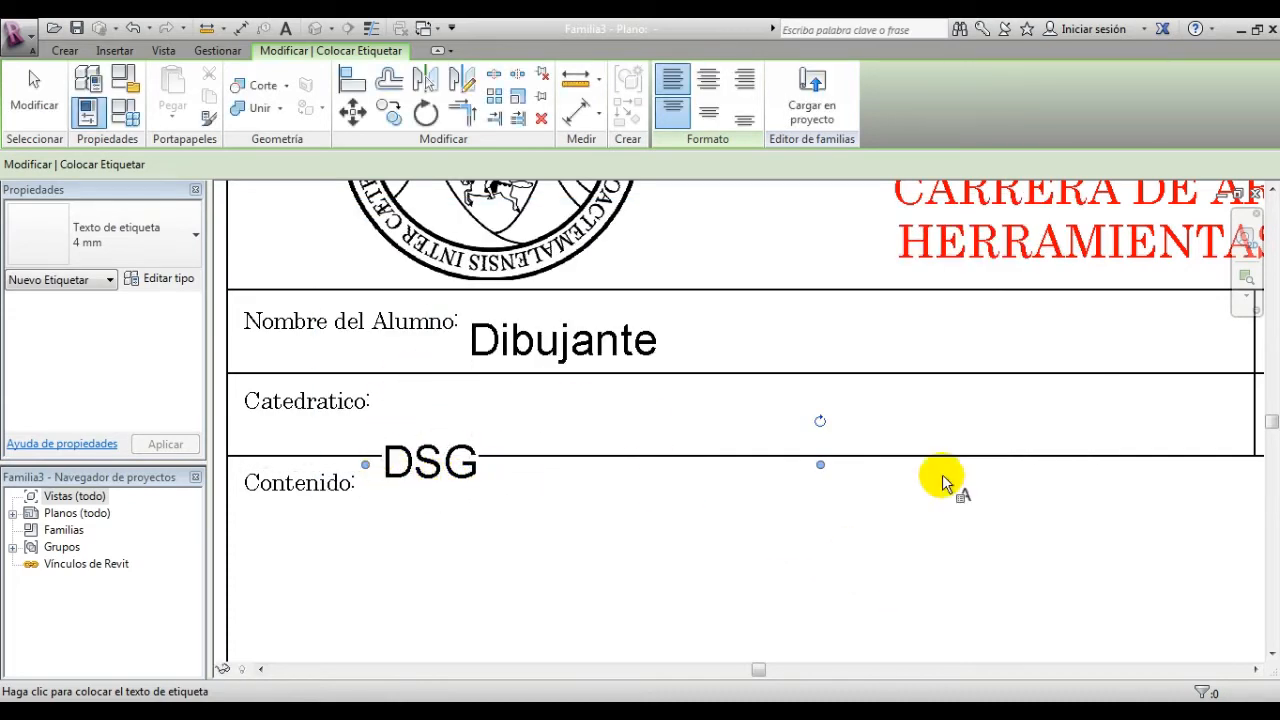
scroll(943, 480, down, 2)
middle_drag(808, 480, 562, 469)
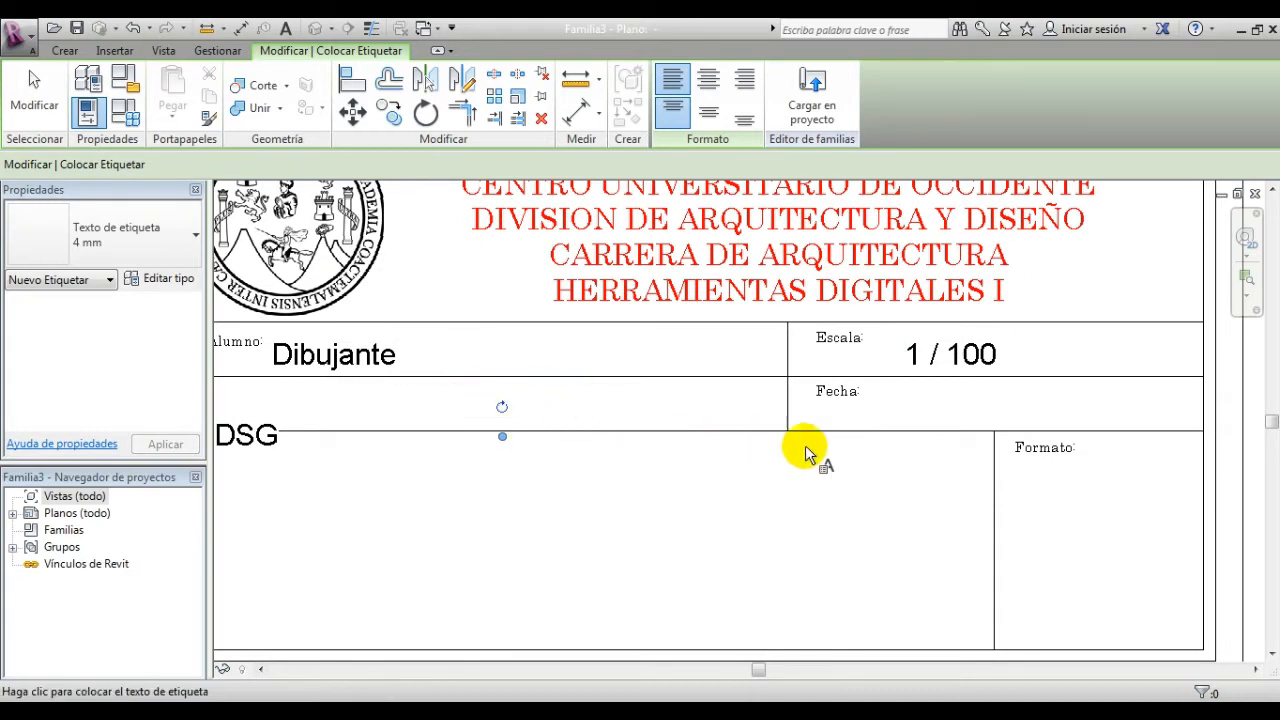
Step: Place a Fecha de emisión de proyecto label beside Fecha in the title block with sample value 24/04/2015
click(903, 420)
drag(908, 206, 803, 242)
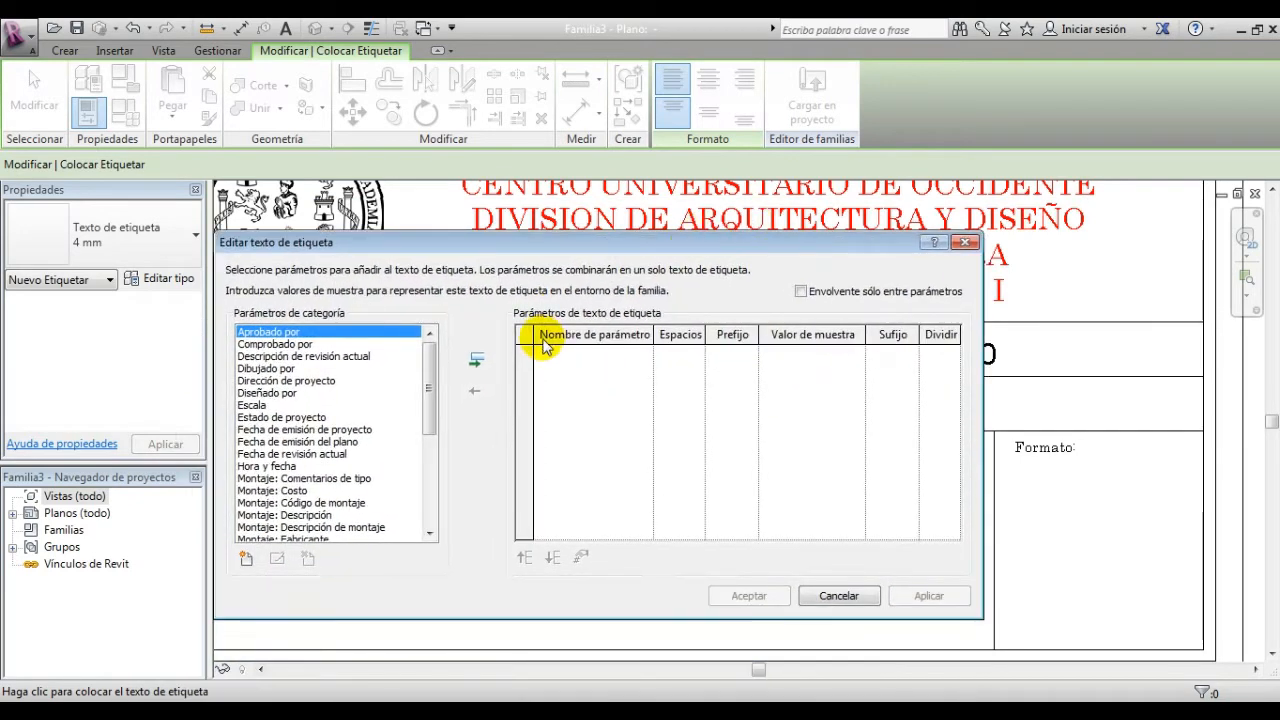
click(310, 430)
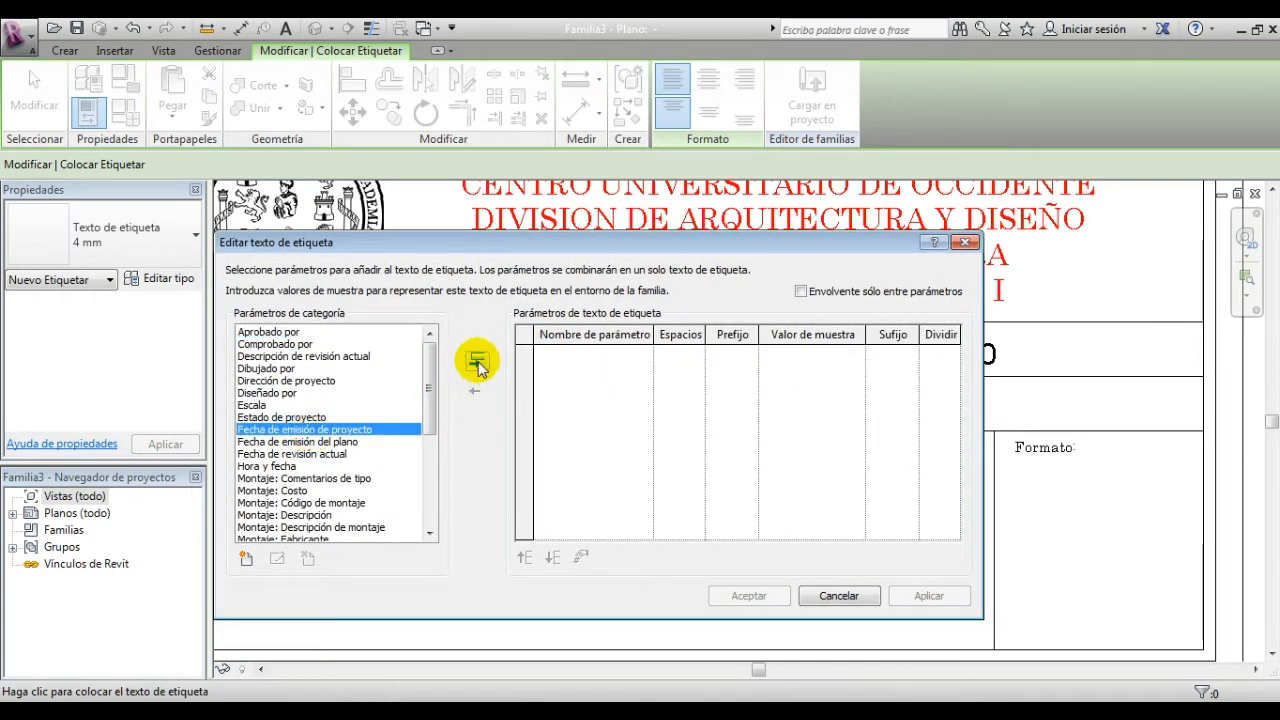
click(476, 359)
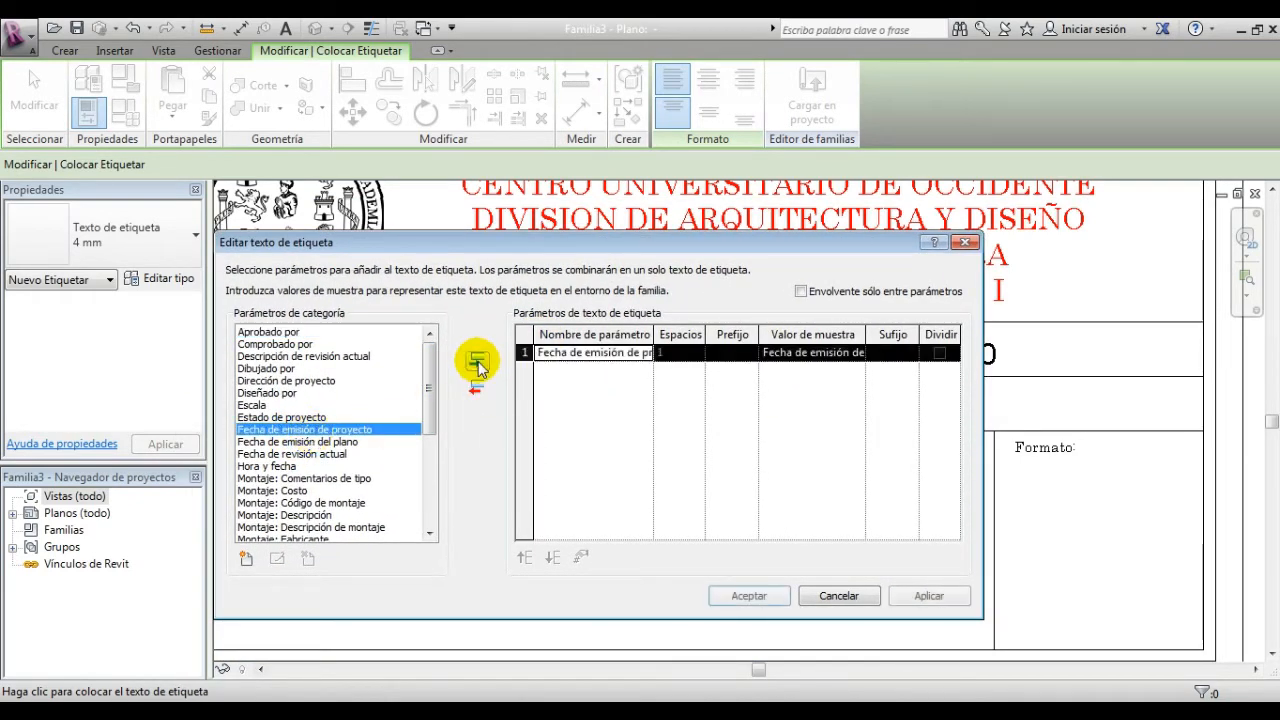
click(840, 356)
click(866, 356)
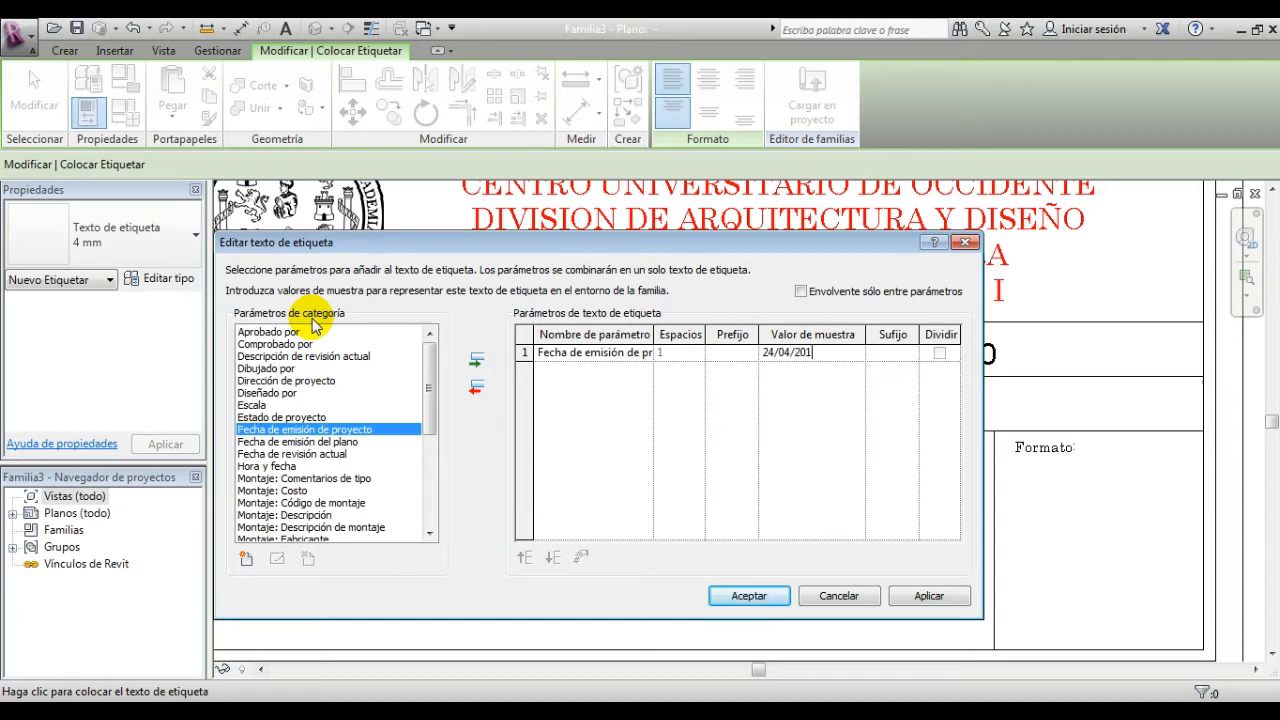
click(735, 596)
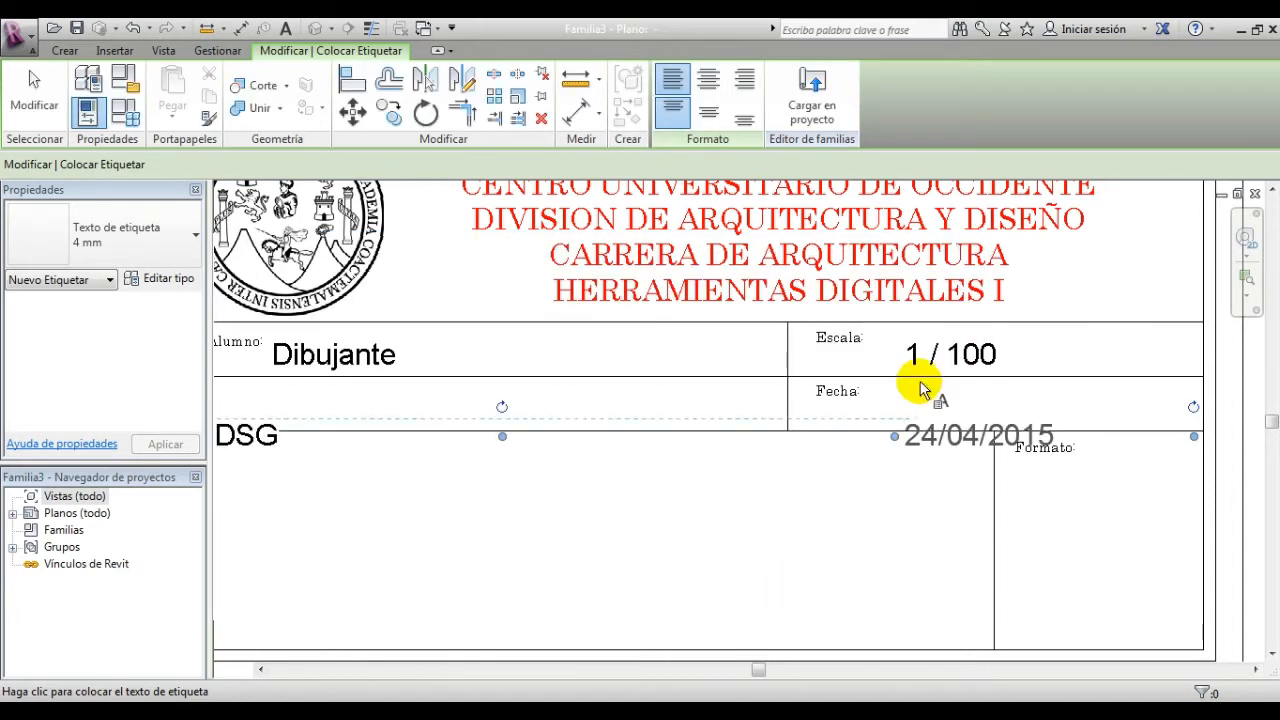
Step: Place a label with the Montaje: Descripción de montaje parameter in the title block's Contenido cell
middle_drag(700, 430, 974, 381)
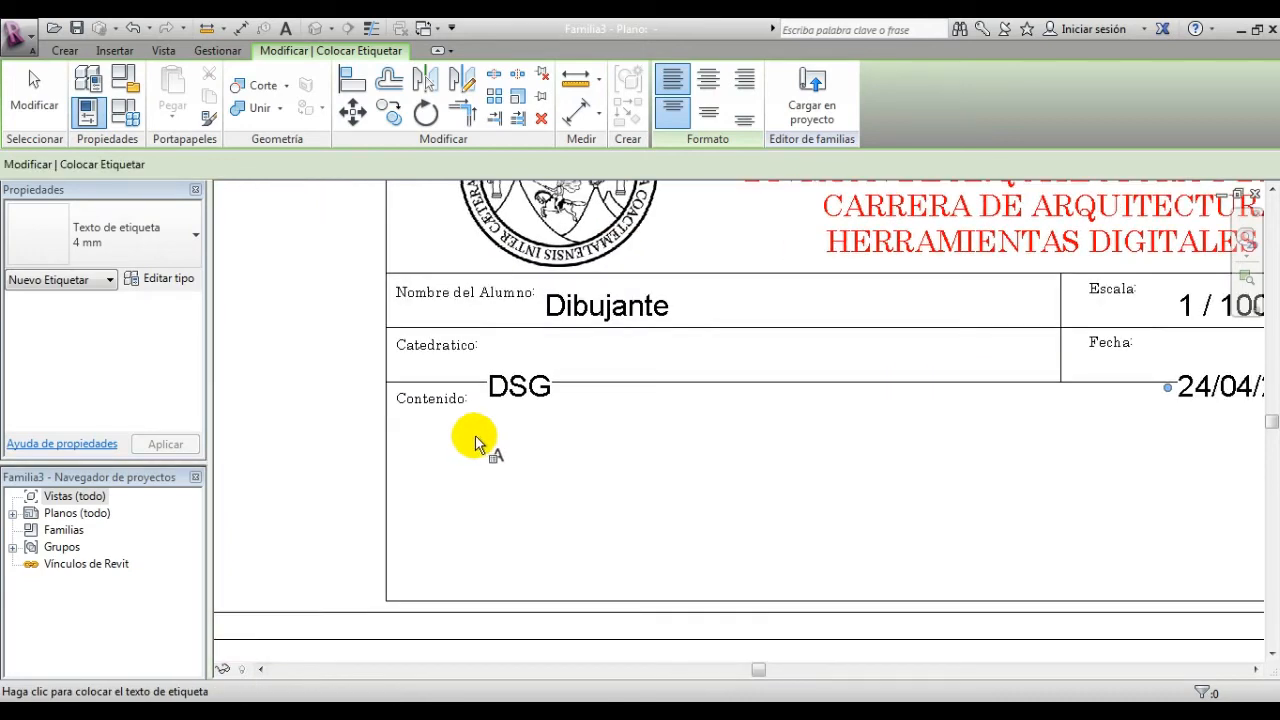
click(477, 438)
drag(430, 390, 443, 478)
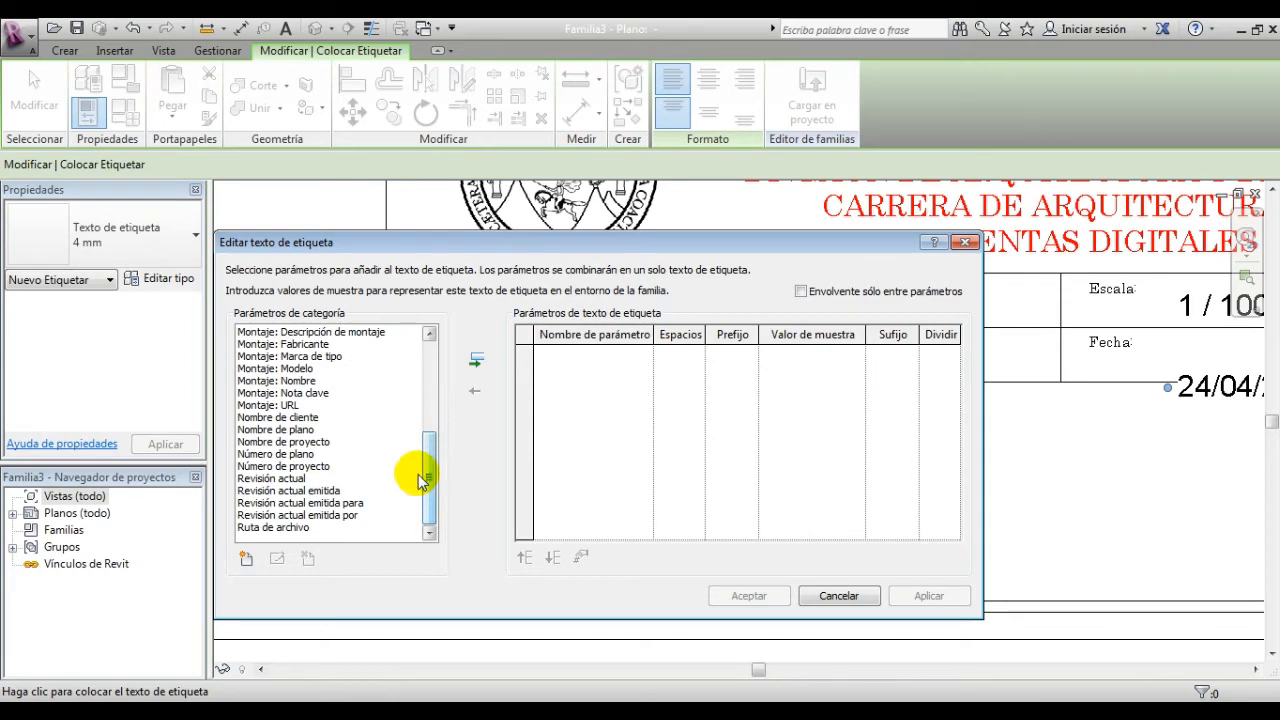
scroll(300, 458, up, 3)
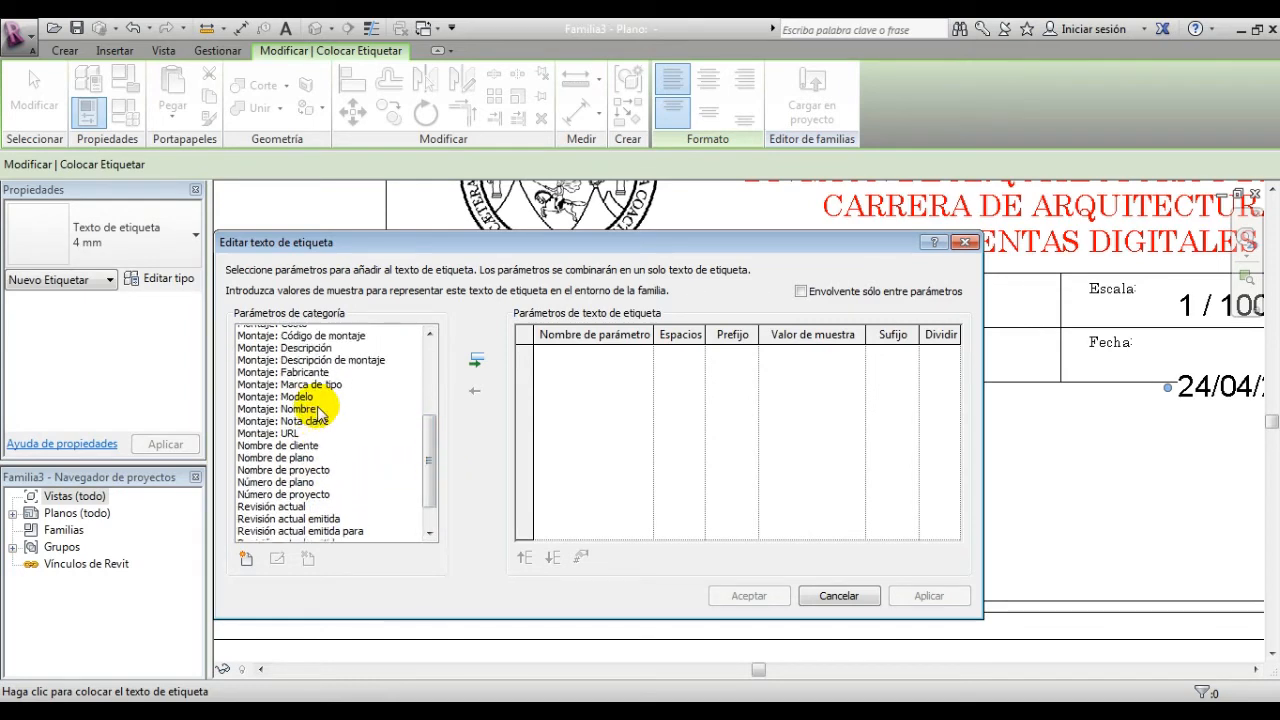
scroll(318, 412, up, 2)
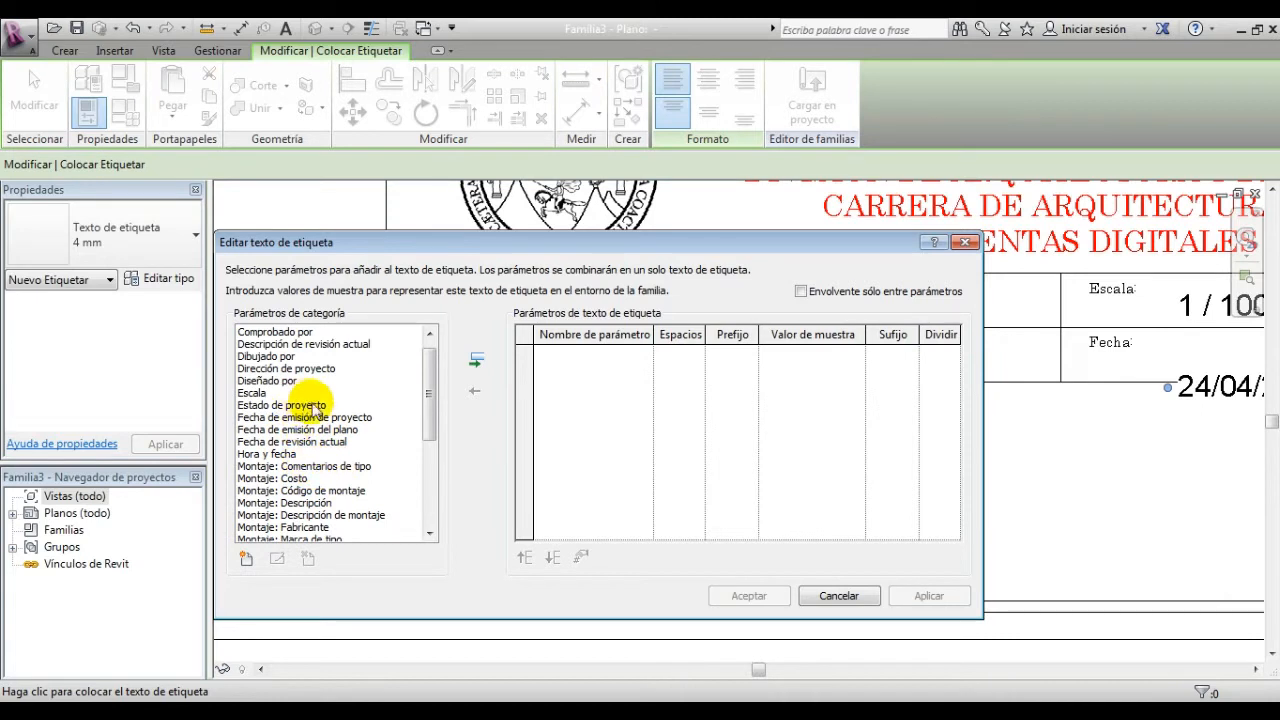
scroll(290, 464, up, 1)
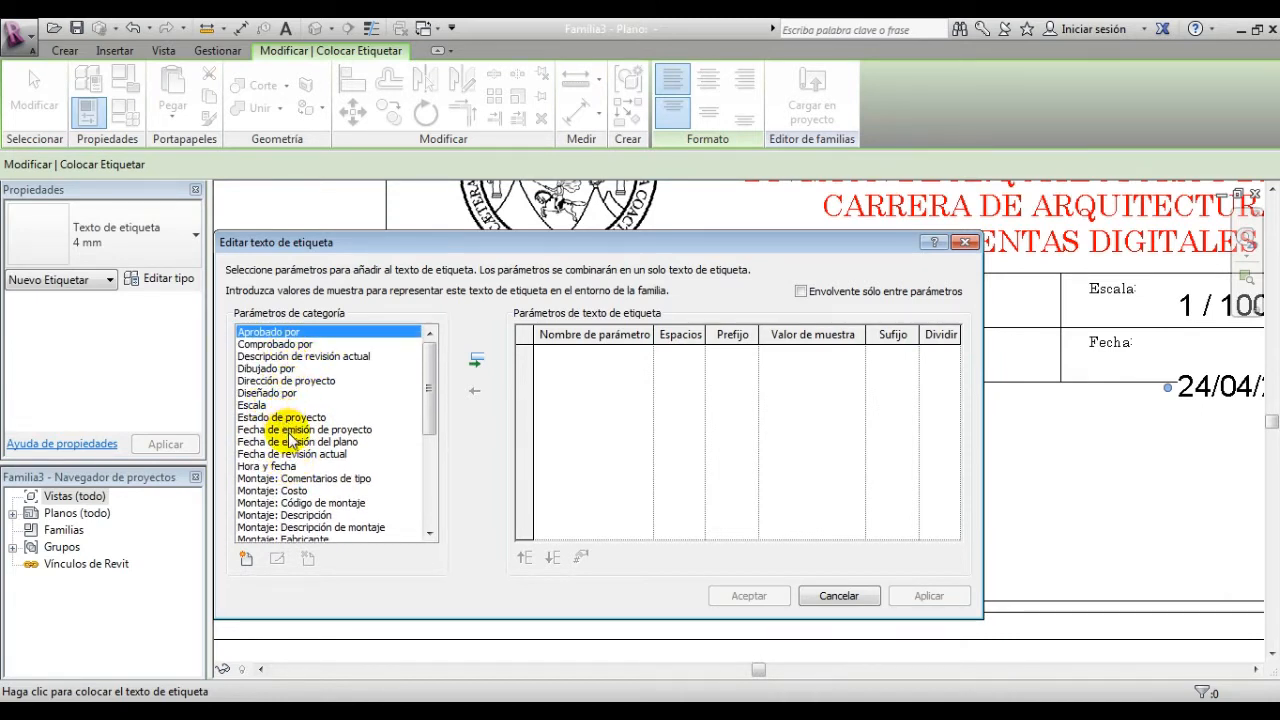
scroll(303, 428, down, 5)
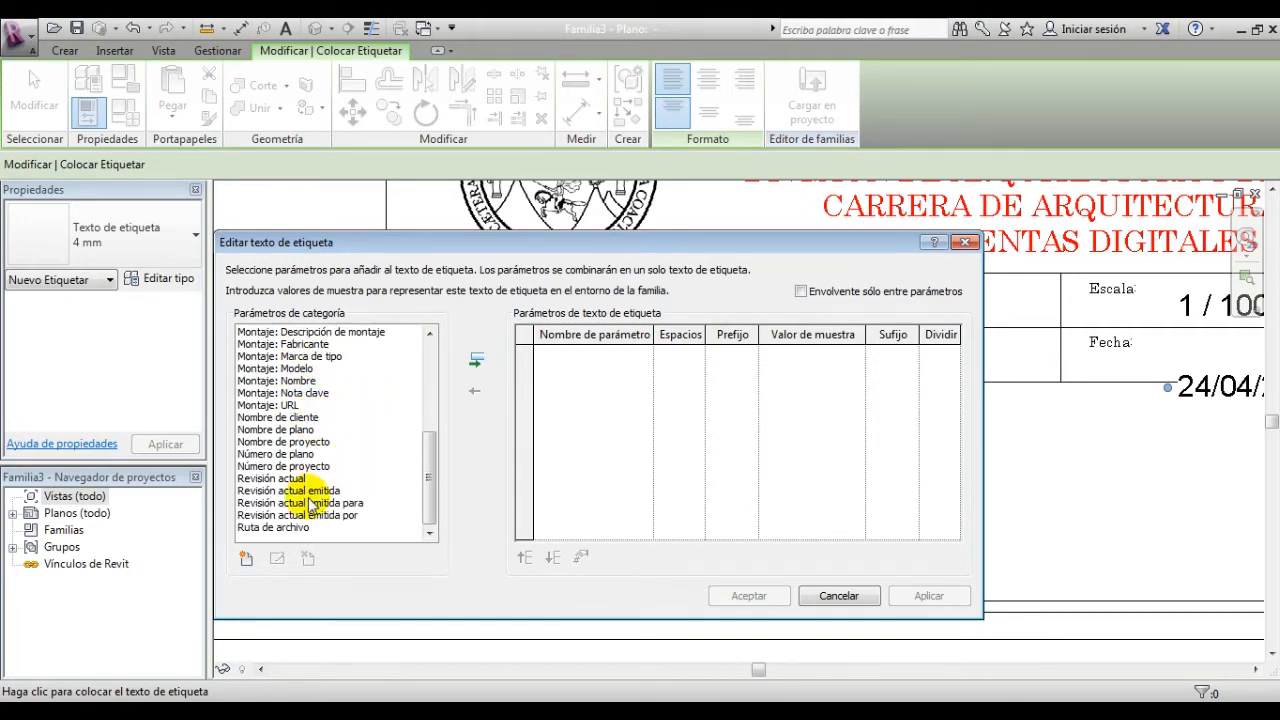
click(365, 340)
click(476, 359)
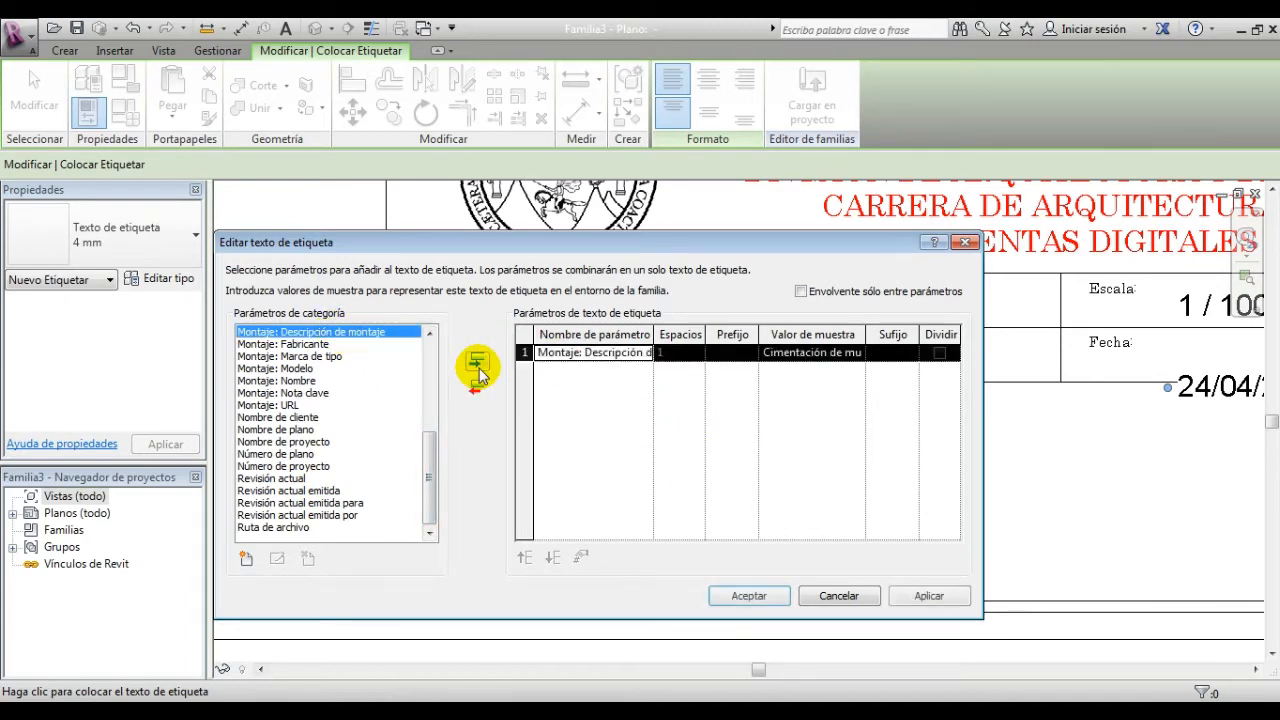
click(749, 595)
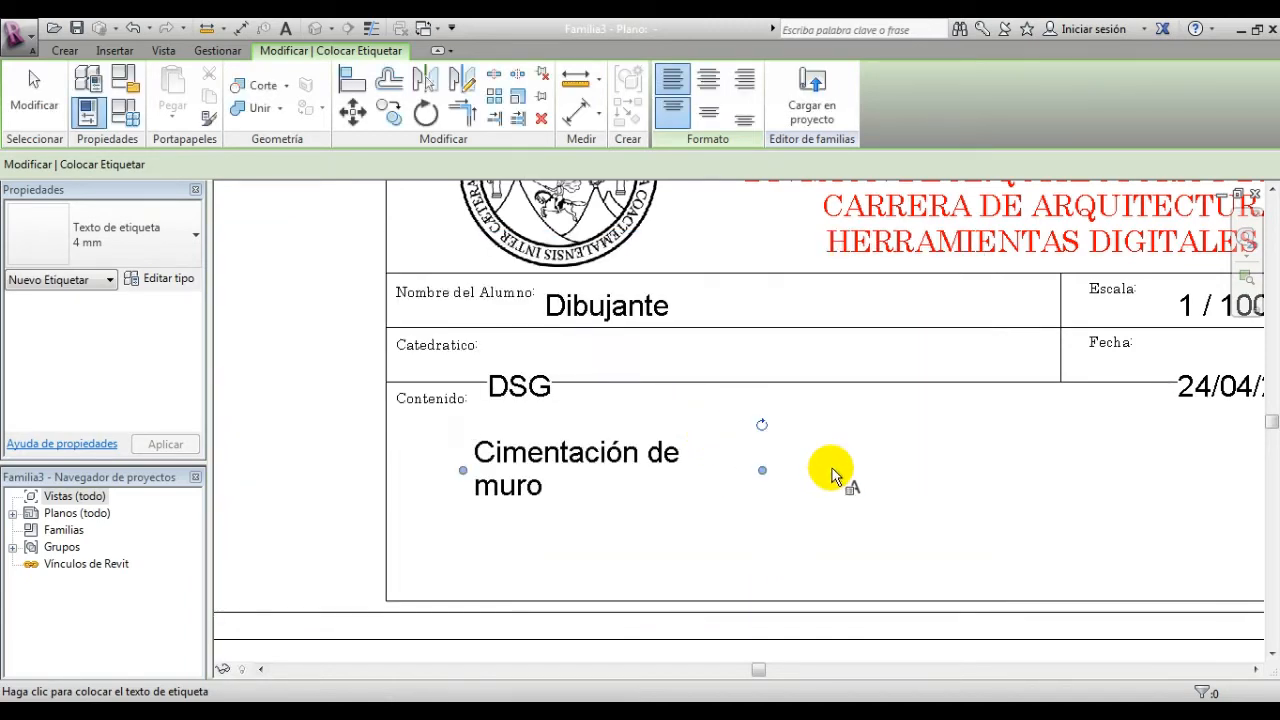
Step: Place a label with the Número de plano parameter in the Formato cell and finish placing labels
scroll(790, 464, down, 3)
scroll(790, 440, up, 3)
click(837, 409)
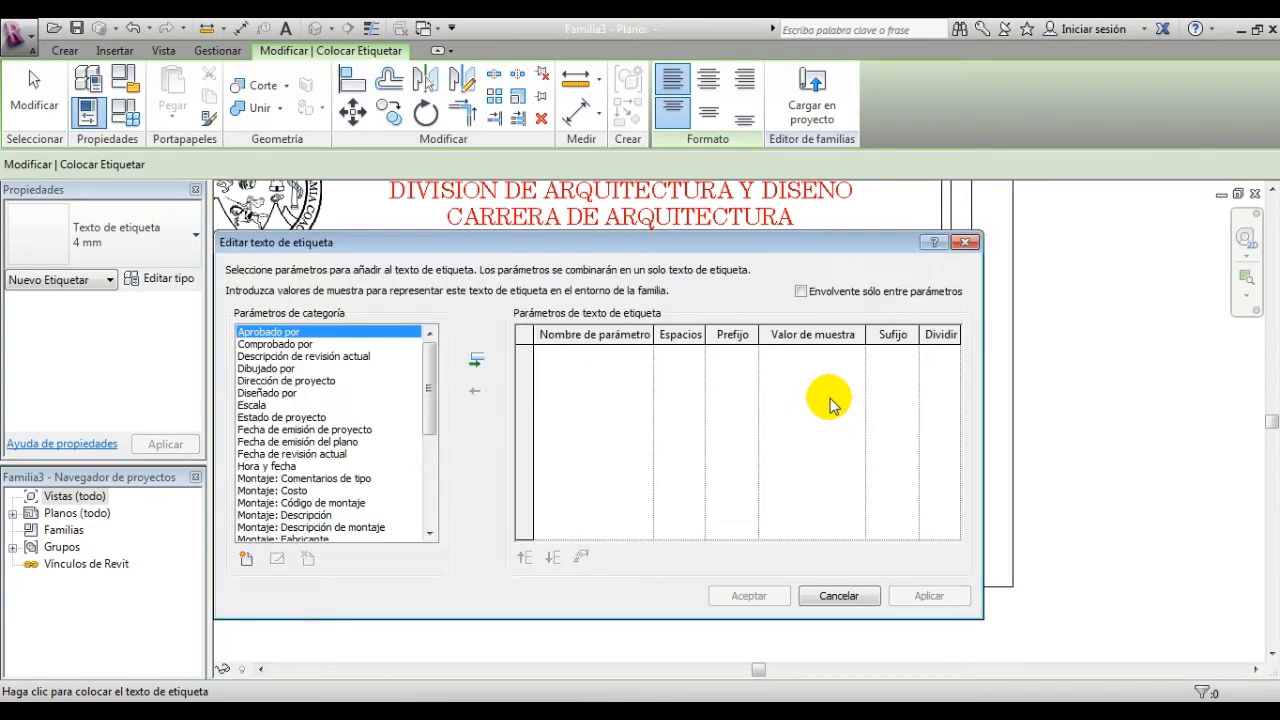
drag(433, 410, 435, 488)
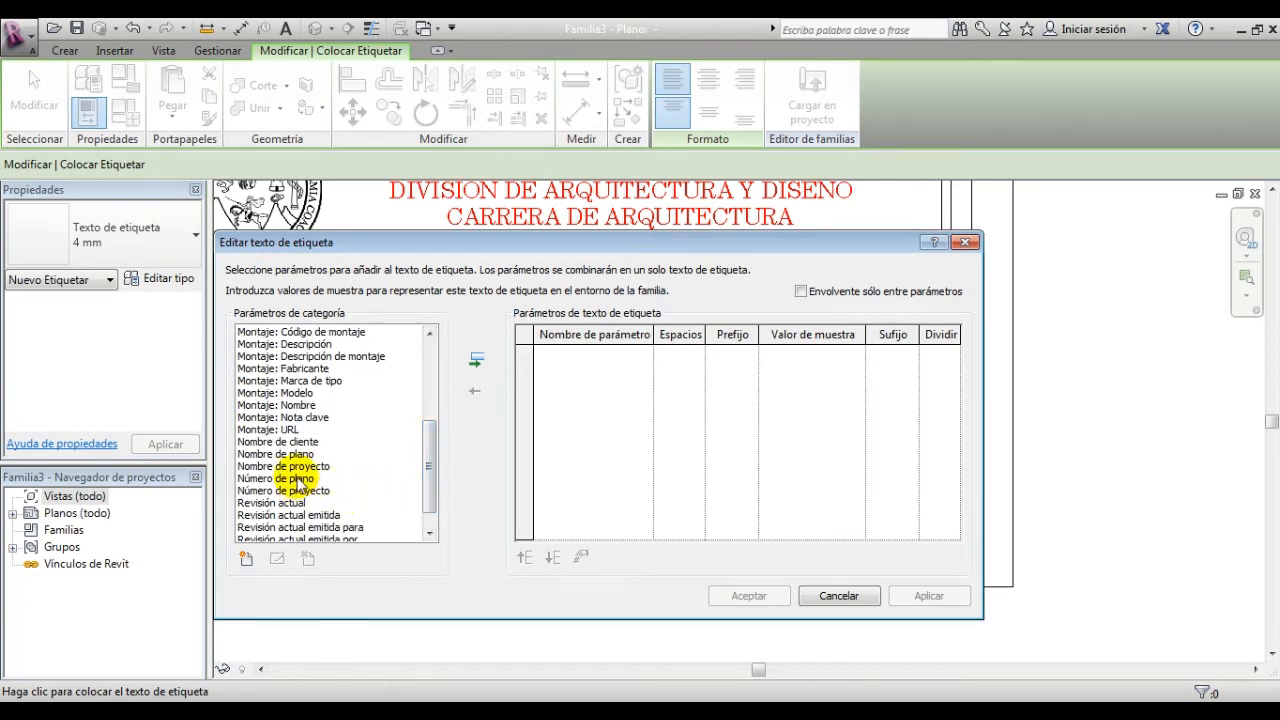
click(298, 481)
click(476, 360)
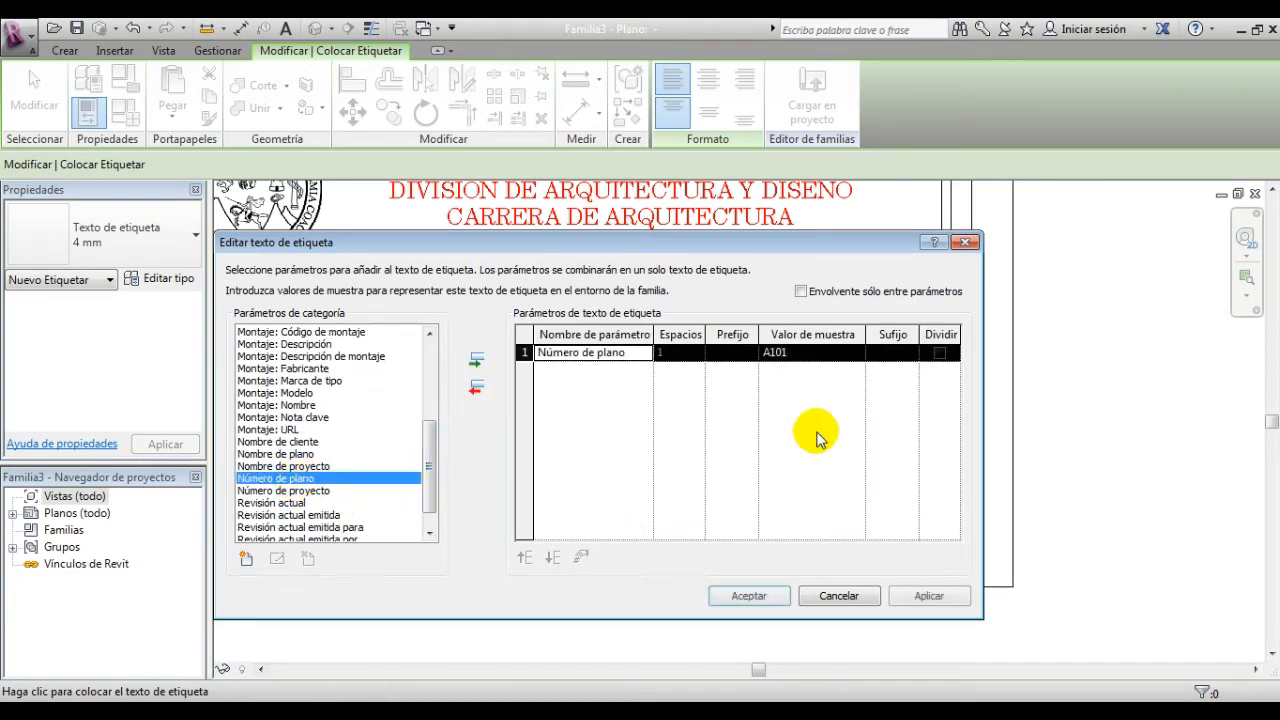
click(751, 595)
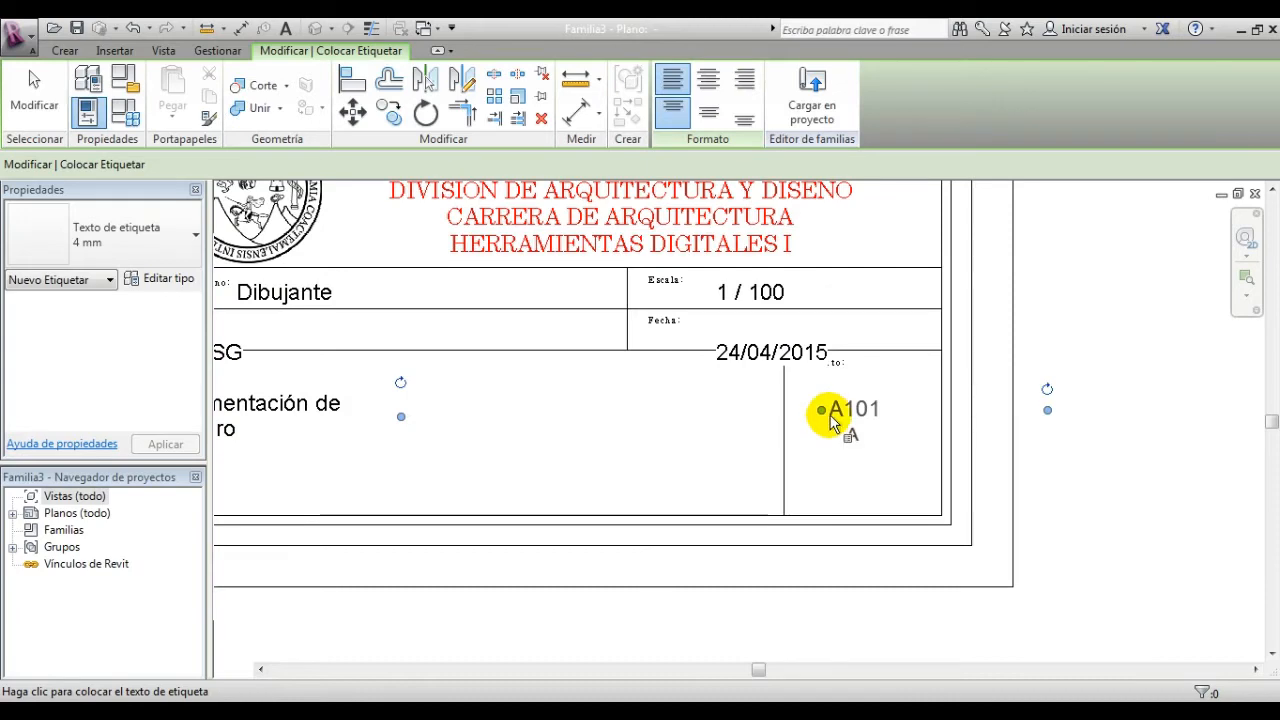
middle_drag(762, 408, 963, 415)
scroll(1060, 449, down, 2)
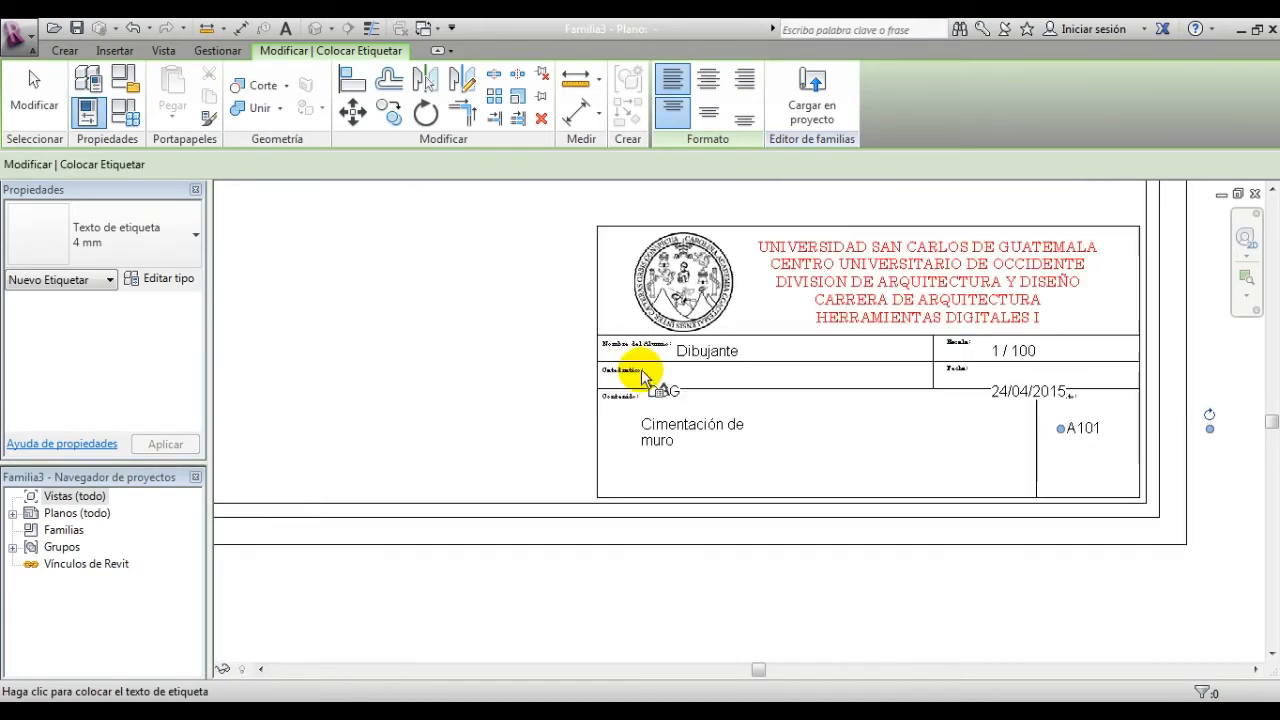
scroll(625, 390, up, 4)
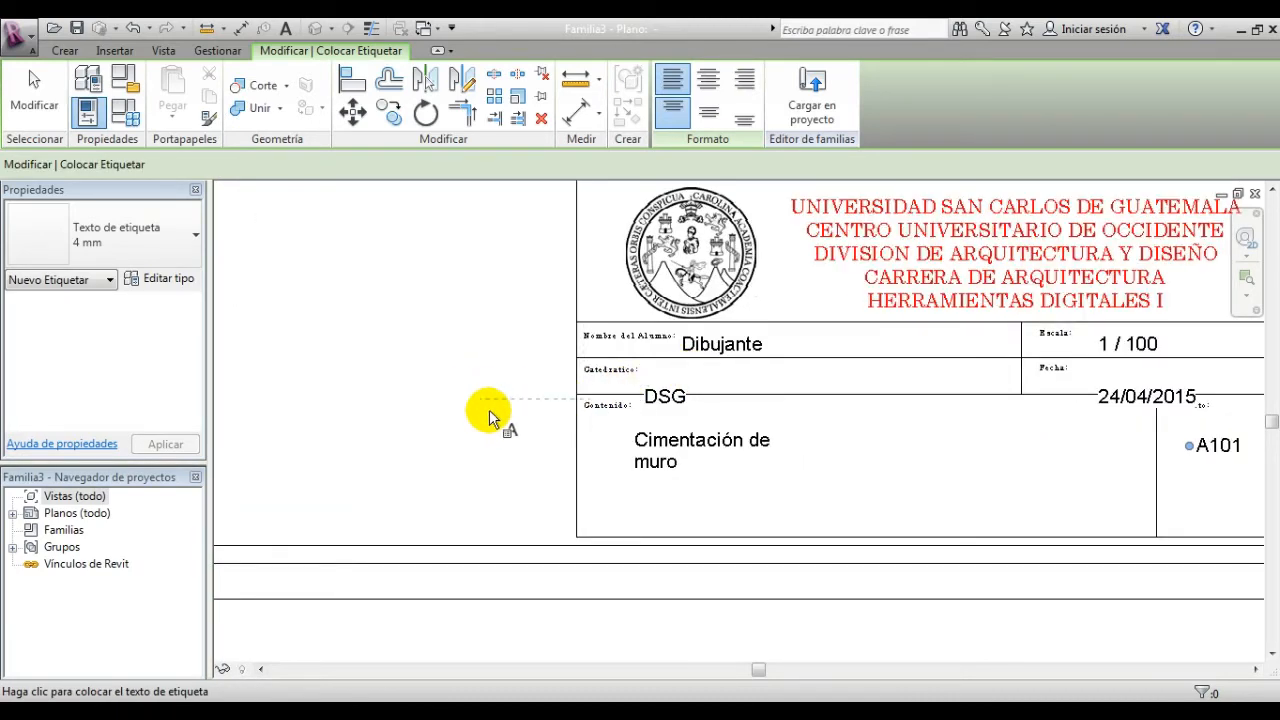
key(Escape)
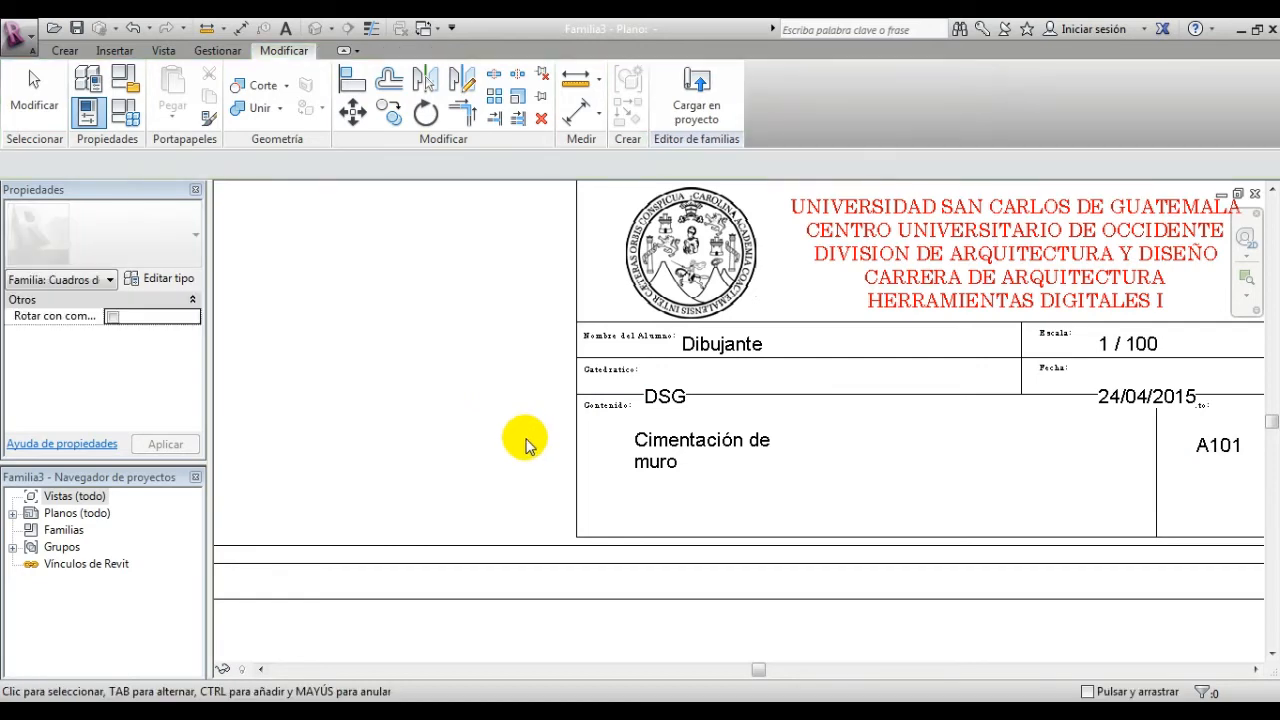
Step: Move the DSG label up into the Catedratico row and widen its box to the row's dividing line
scroll(686, 391, up, 2)
scroll(680, 418, up, 1)
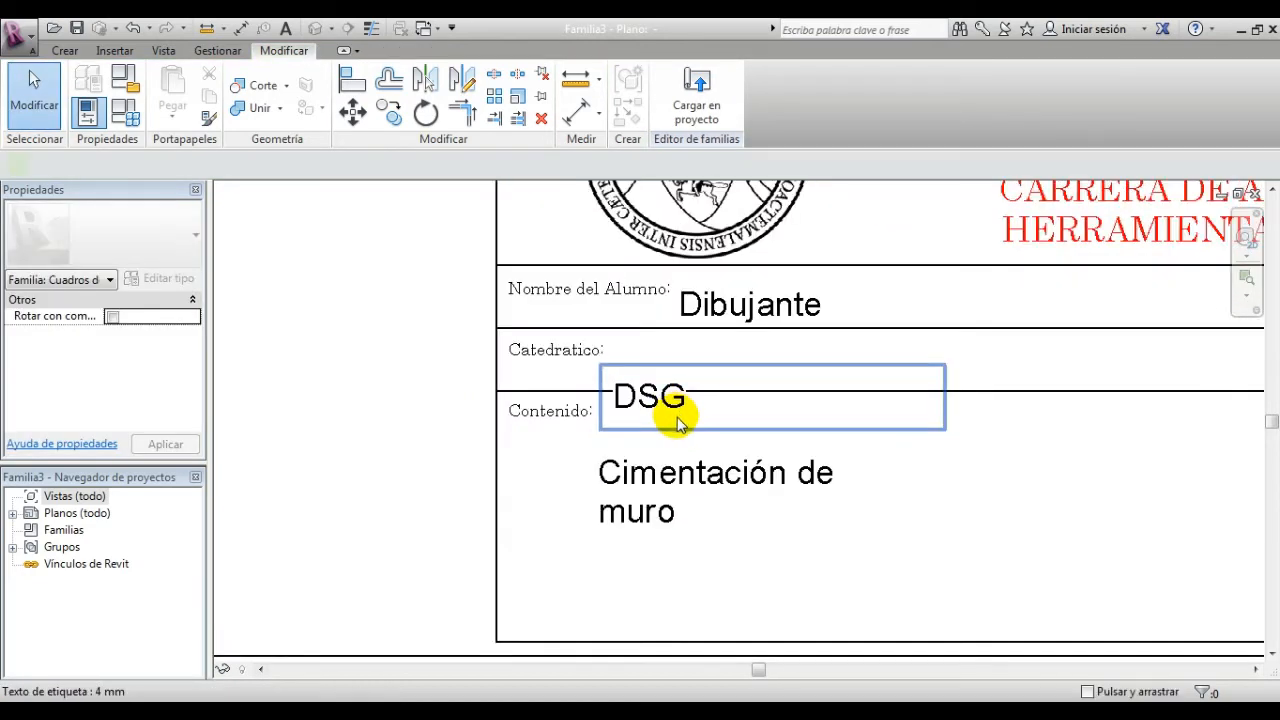
click(670, 416)
drag(681, 437, 679, 407)
middle_drag(680, 457, 360, 520)
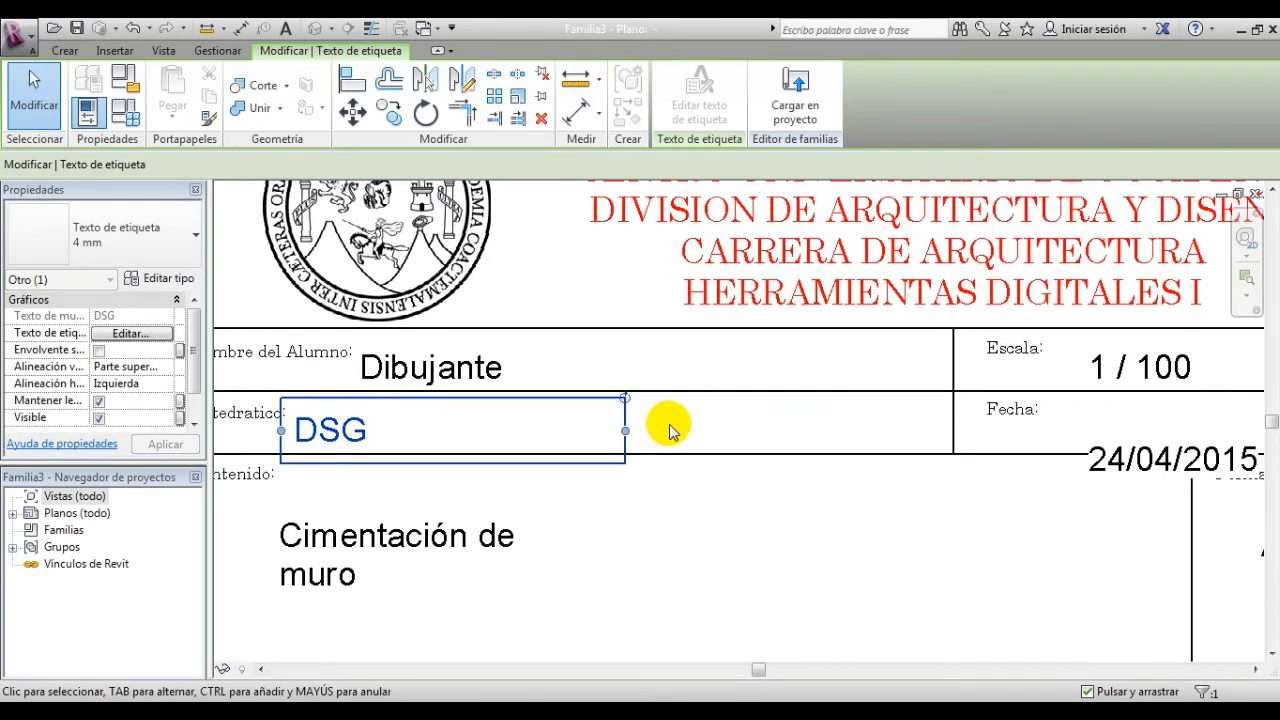
drag(627, 431, 955, 447)
Step: Move the 24/04/2015 date label up into the Fecha row
middle_drag(997, 460, 829, 451)
click(829, 451)
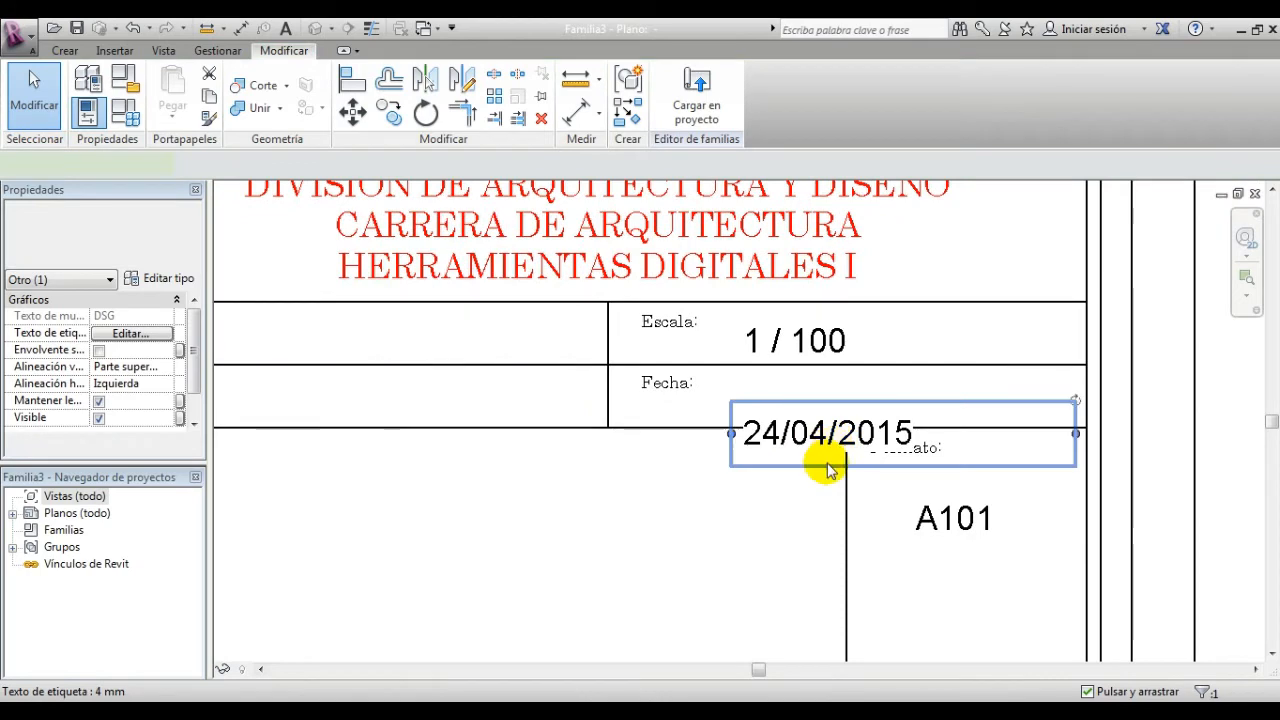
drag(818, 467, 803, 437)
click(637, 523)
Step: Move the Cimentación de muro label slightly up in the Contenido cell and widen it to fit on one line
middle_drag(731, 513, 951, 471)
scroll(951, 471, down, 1)
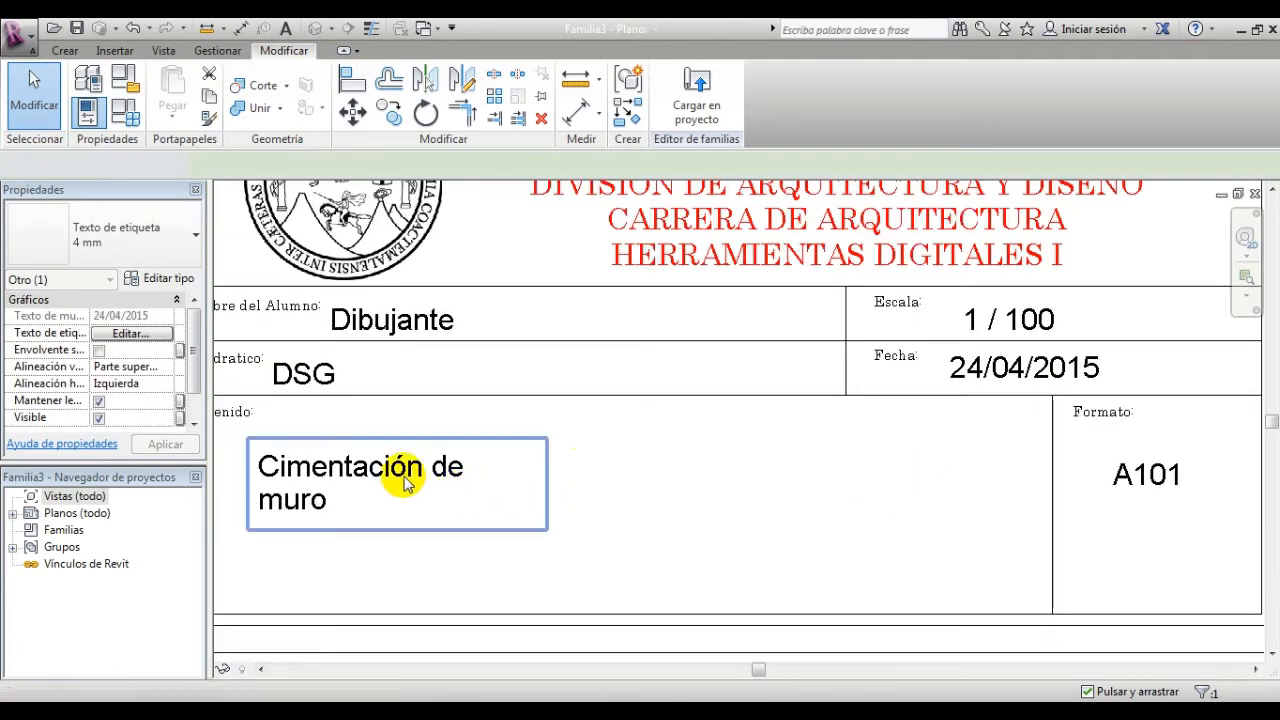
middle_drag(460, 481, 625, 450)
click(583, 434)
drag(570, 422, 566, 400)
scroll(708, 440, down, 1)
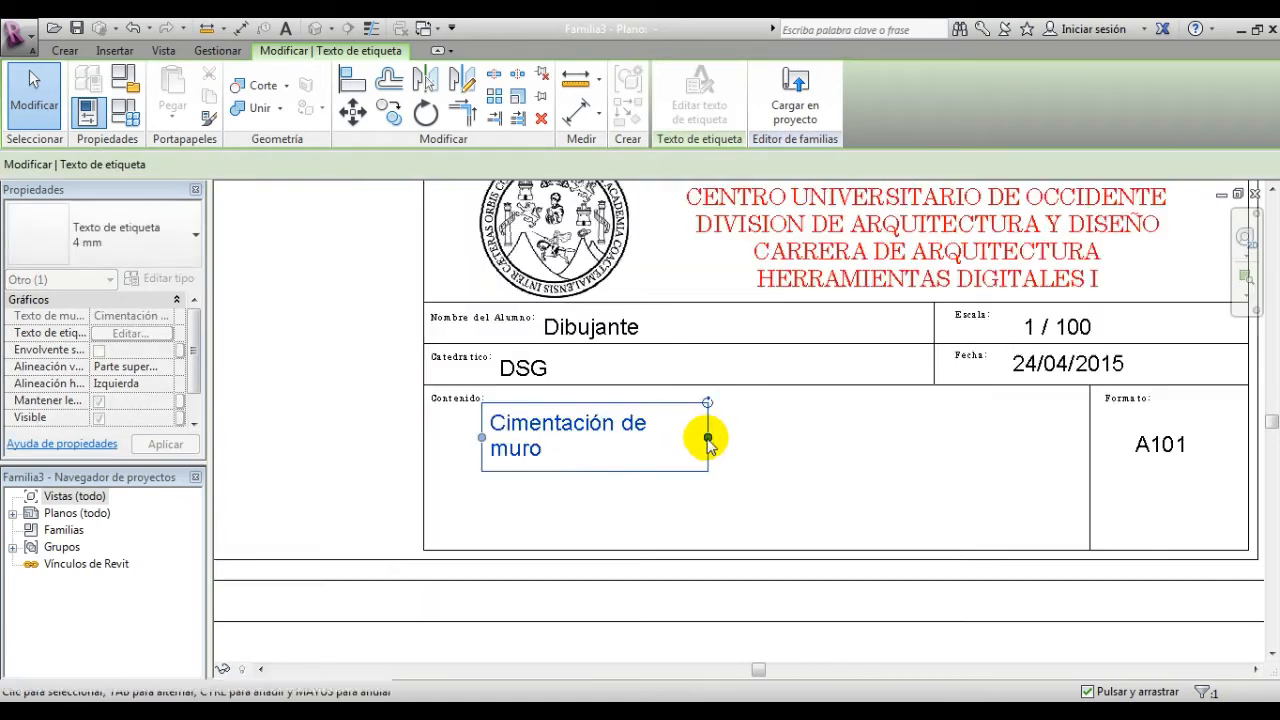
scroll(708, 440, down, 1)
drag(707, 437, 1040, 456)
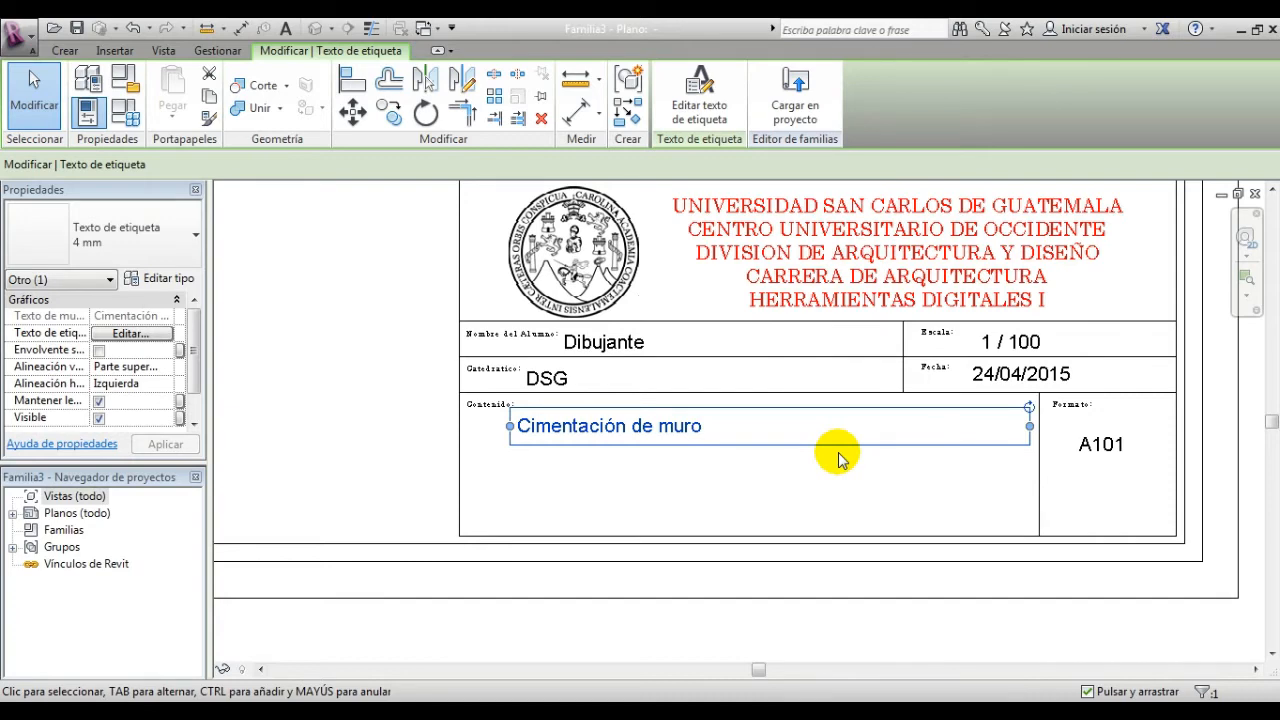
Step: Narrow the A101 sheet number label's box to fit inside the Formato cell
middle_drag(1100, 455, 895, 436)
click(1060, 435)
drag(1063, 427, 966, 428)
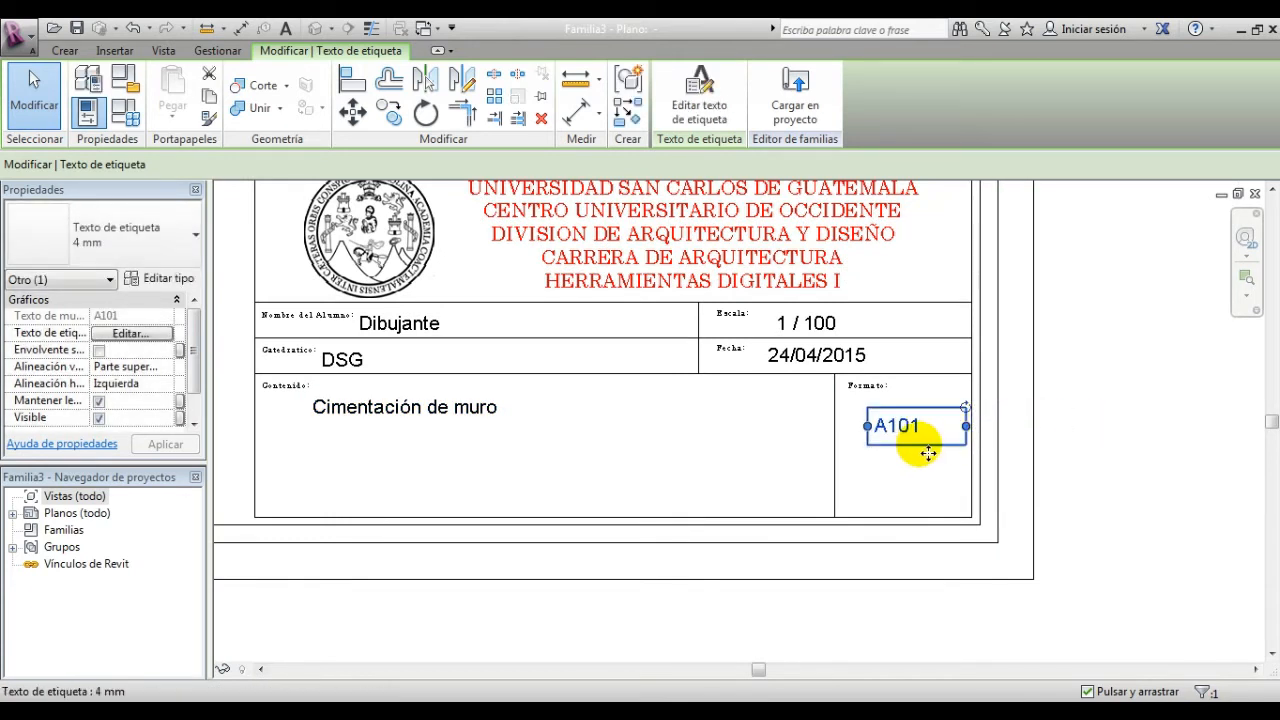
click(690, 460)
Step: Examine the completed title block and its placement on the sheet
scroll(690, 458, down, 3)
middle_drag(748, 402, 996, 514)
scroll(912, 445, down, 3)
scroll(930, 410, down, 1)
scroll(742, 424, down, 2)
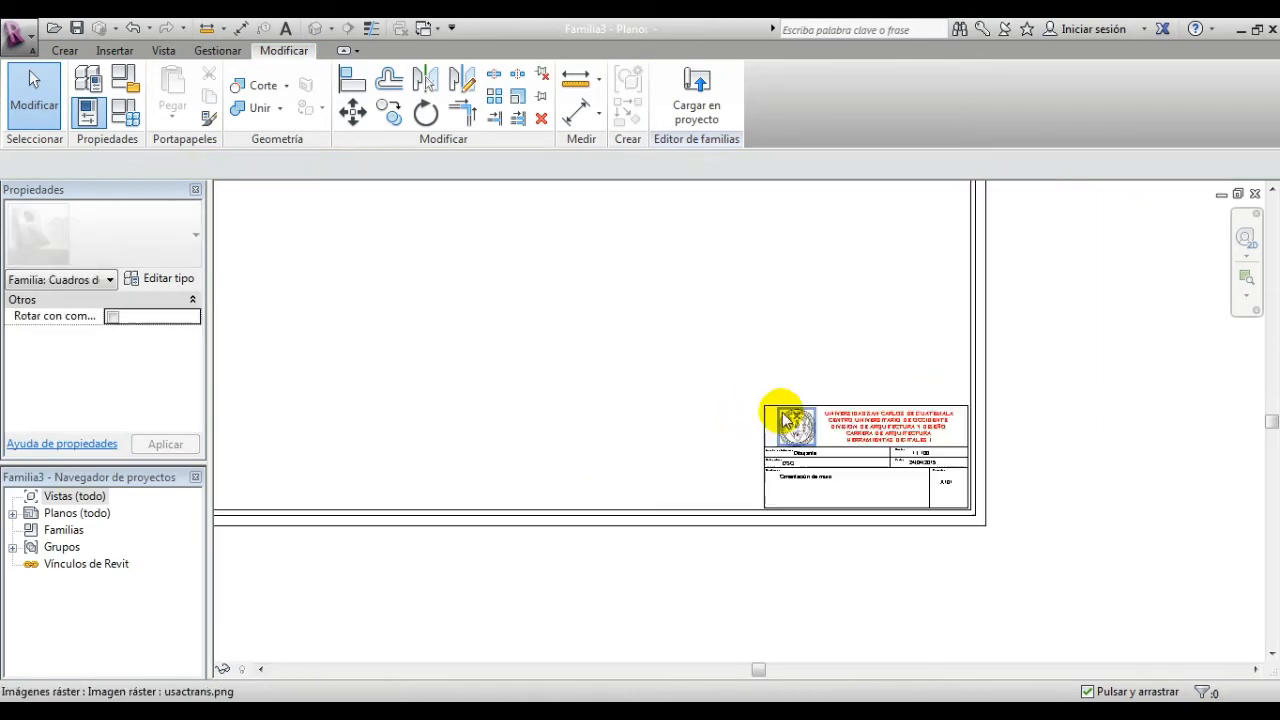
scroll(812, 446, down, 2)
scroll(880, 420, up, 5)
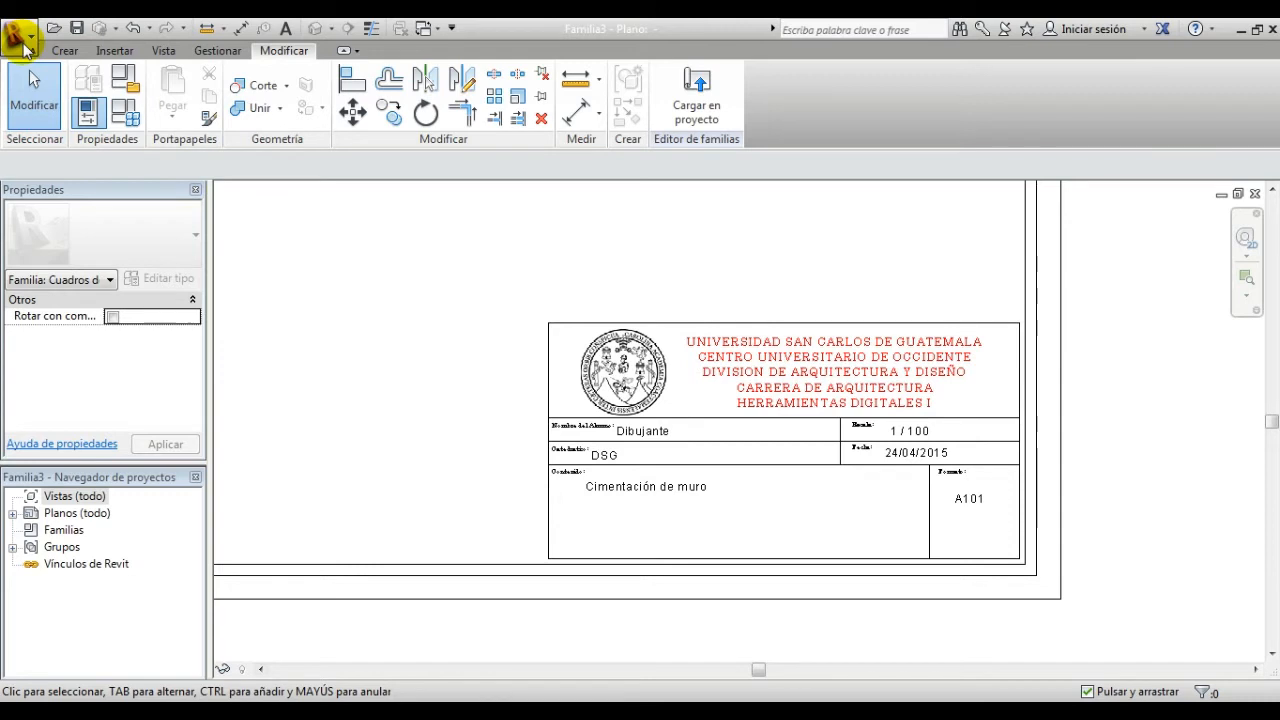
Step: Save the title block as a family file named Formato 1 in the Descargas folder
click(24, 46)
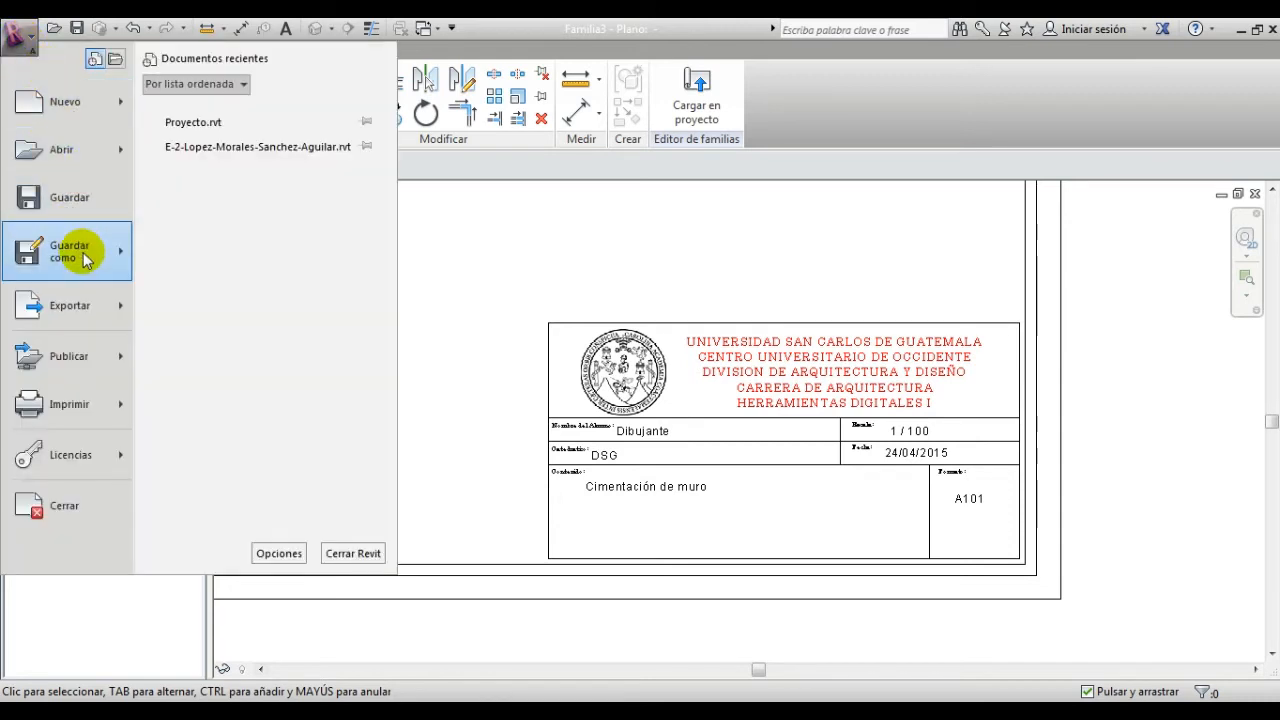
mouse_move(85, 258)
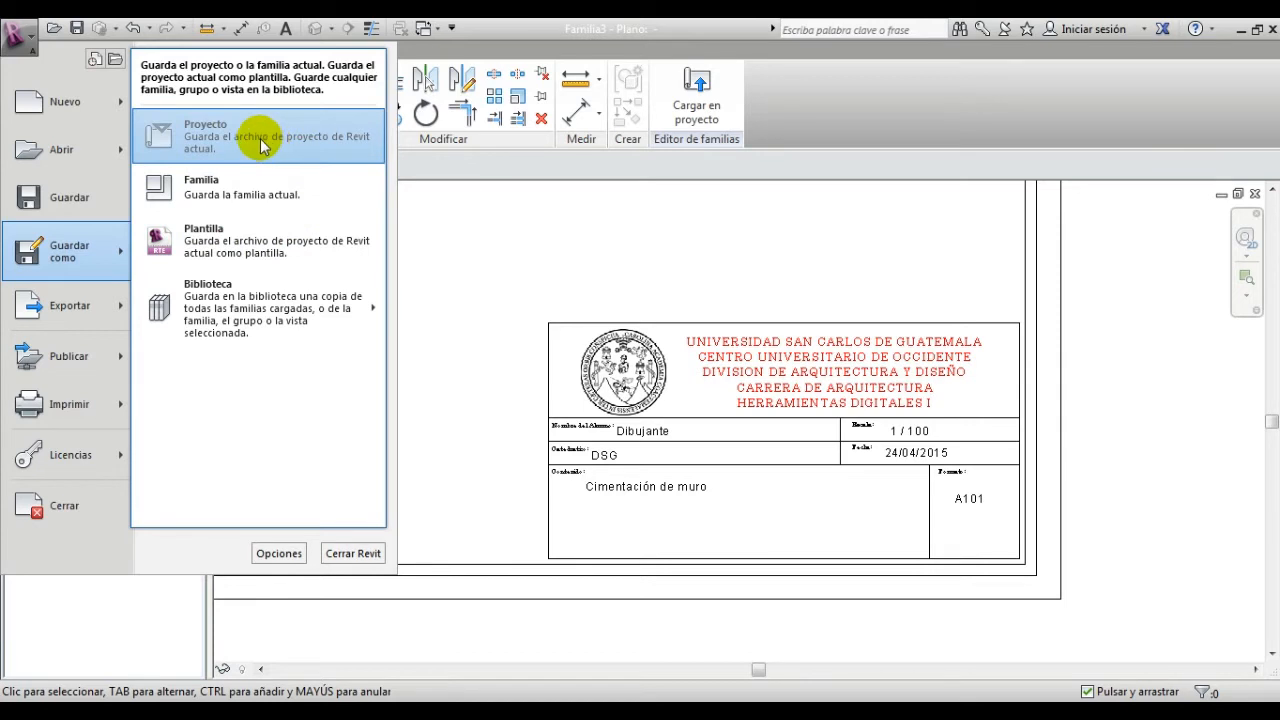
click(238, 205)
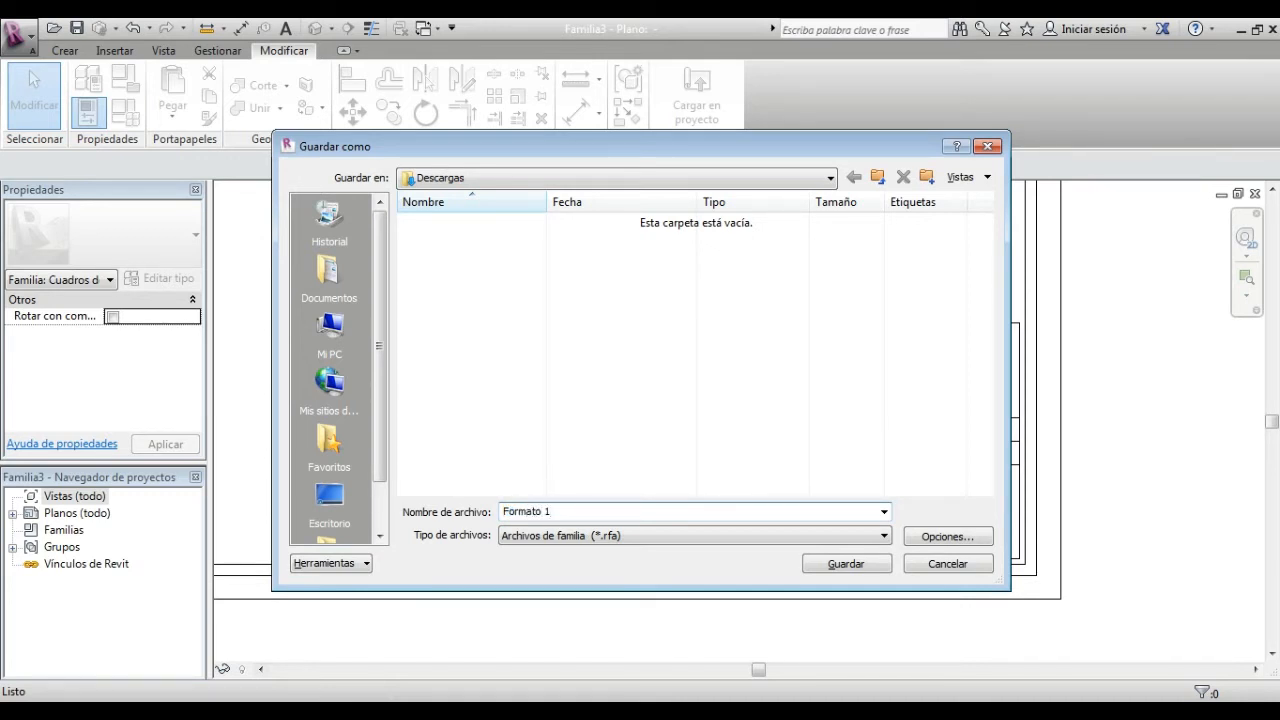
click(850, 563)
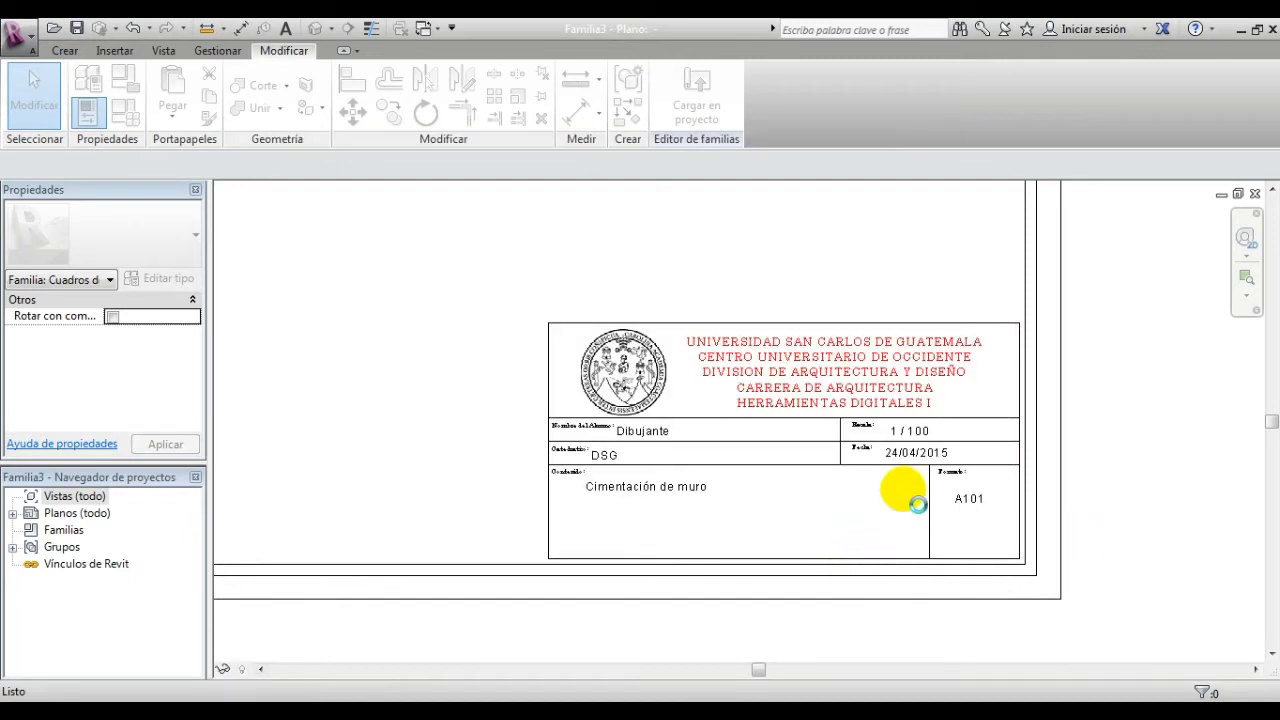
Step: Close the Formato 1 family file
scroll(560, 368, down, 3)
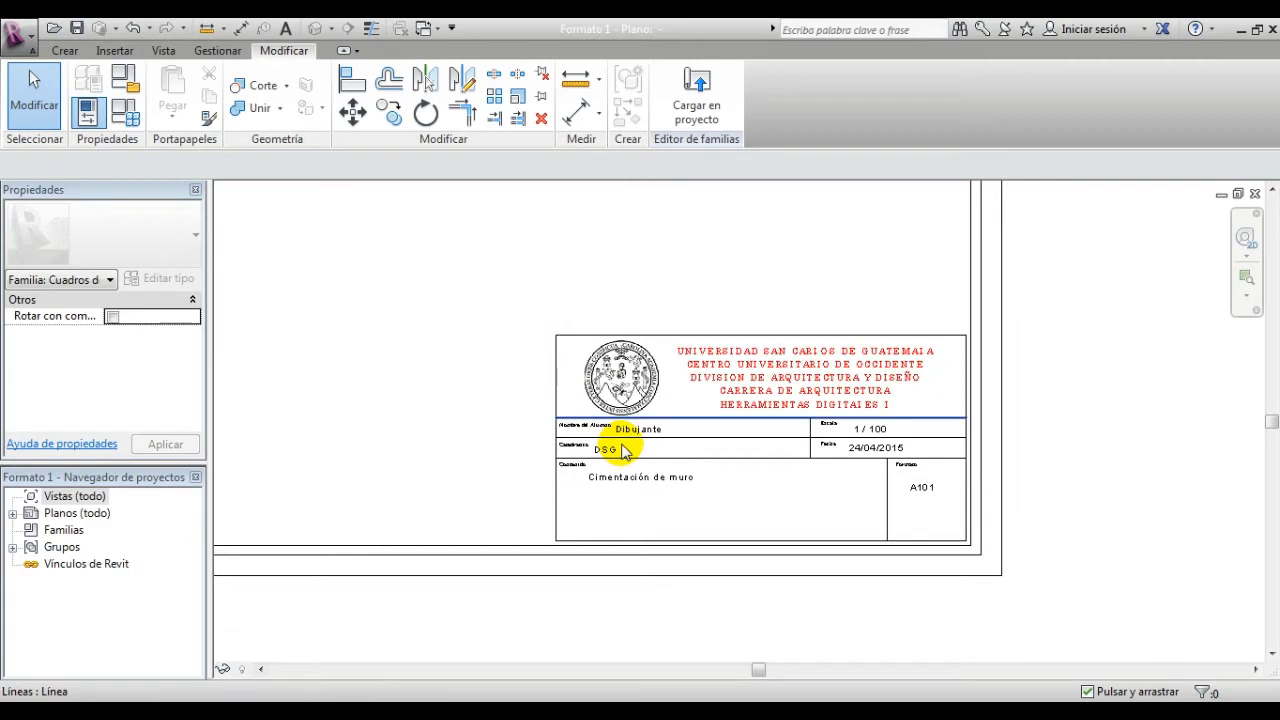
middle_drag(588, 370, 860, 536)
click(1255, 193)
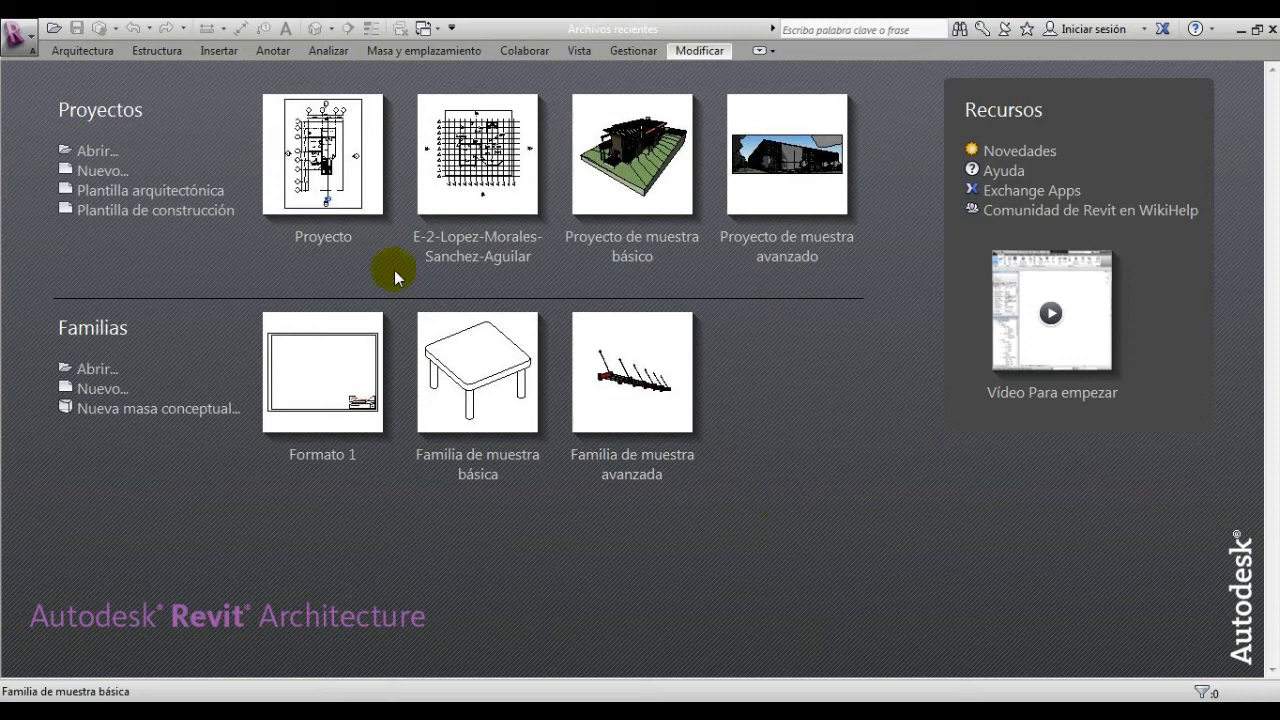
Step: Open the recent project Proyecto and examine the room layout on the Nivel 1 floor plan
click(362, 186)
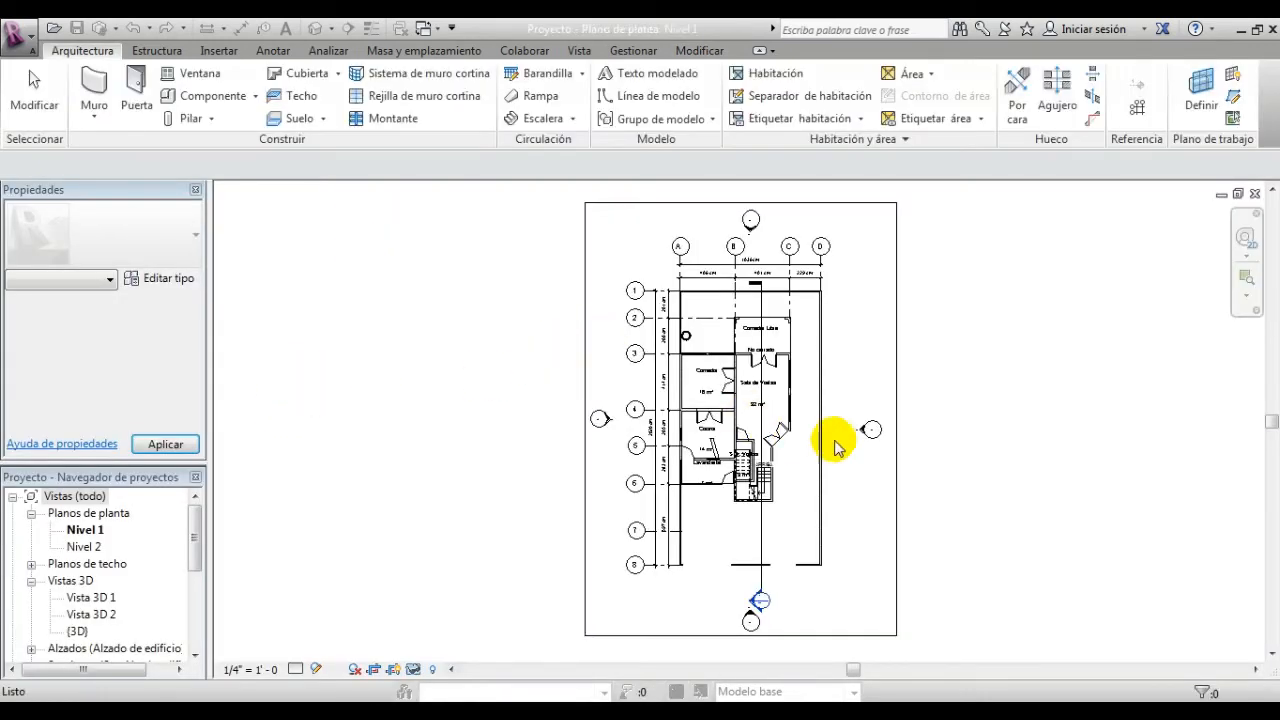
scroll(737, 251, up, 1)
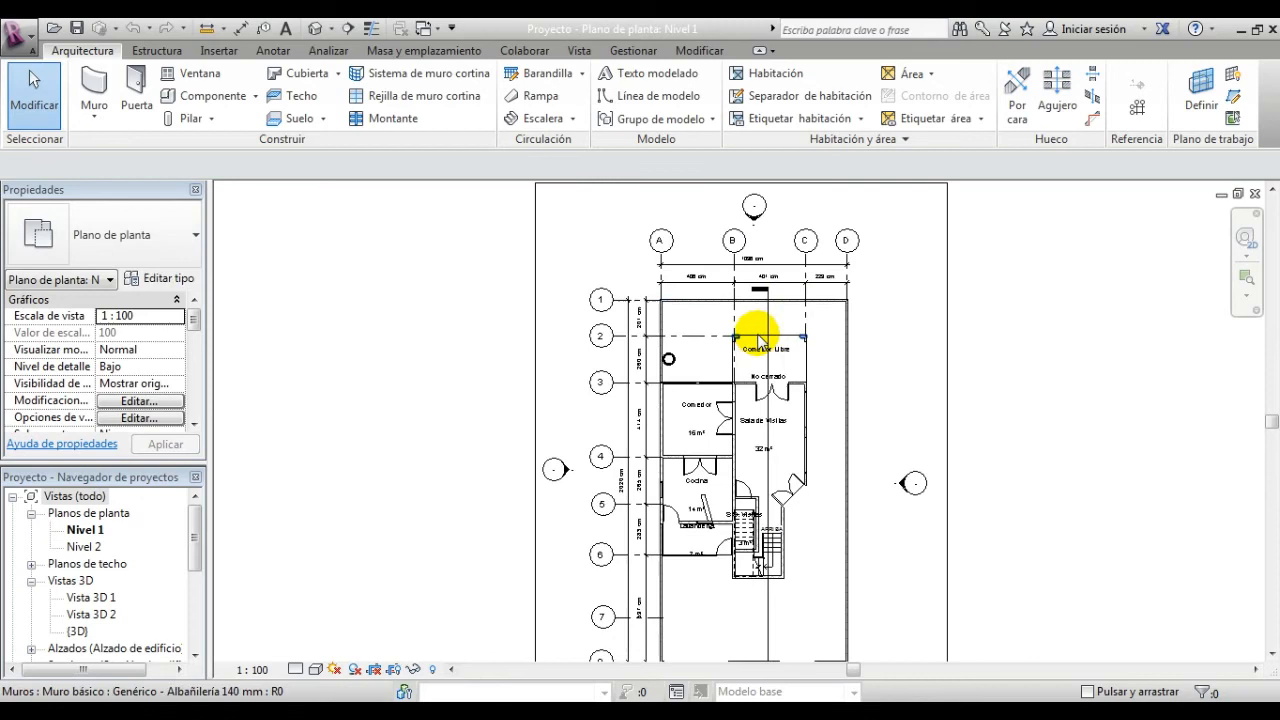
scroll(757, 329, up, 1)
scroll(792, 368, up, 1)
middle_drag(737, 473, 737, 273)
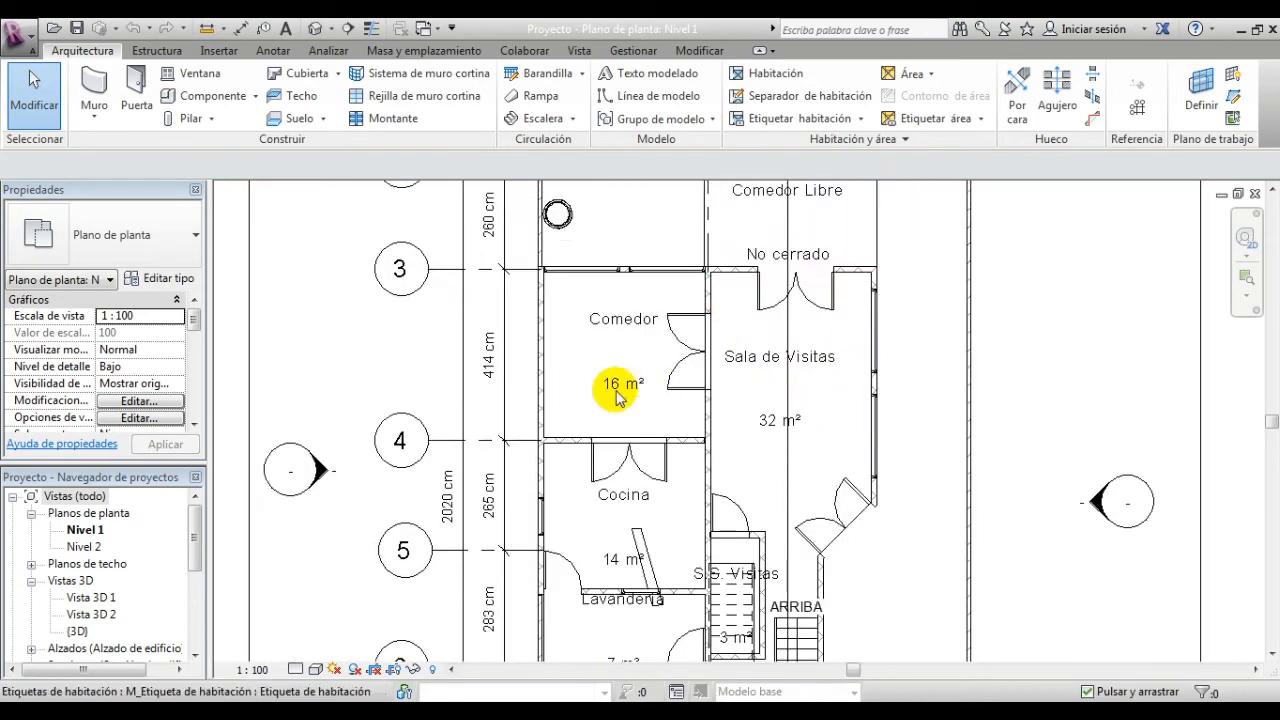
scroll(660, 375, down, 1)
Step: Review the Nivel 2 floor plan, the Vista 3D 1 and Vista 3D 2 perspectives, and the Sección 1 view
double_click(84, 547)
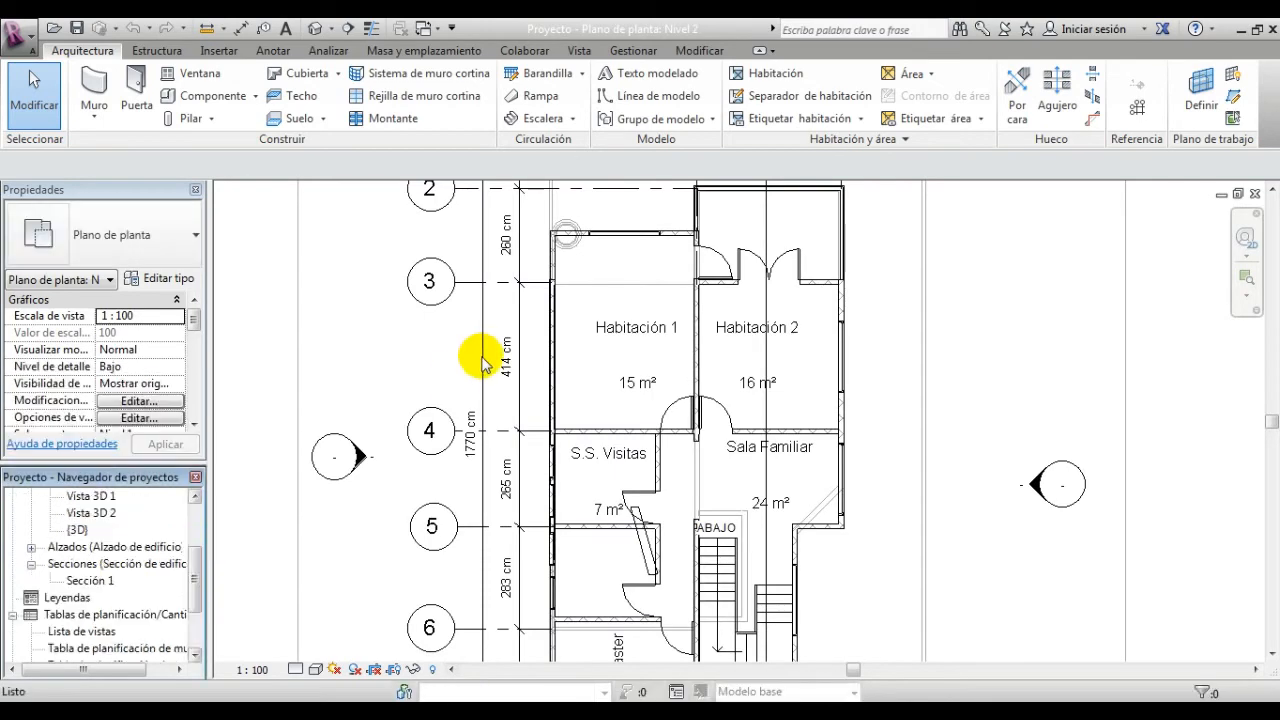
scroll(560, 345, down, 1)
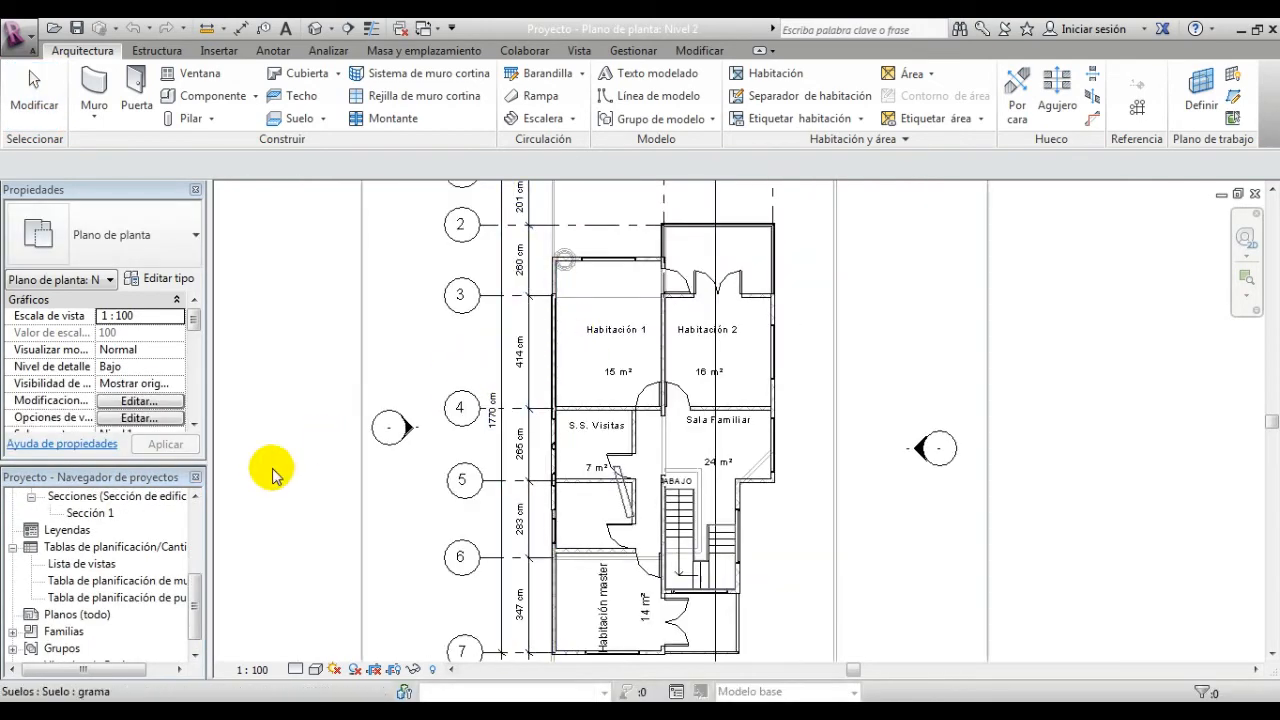
scroll(200, 578, up, 1)
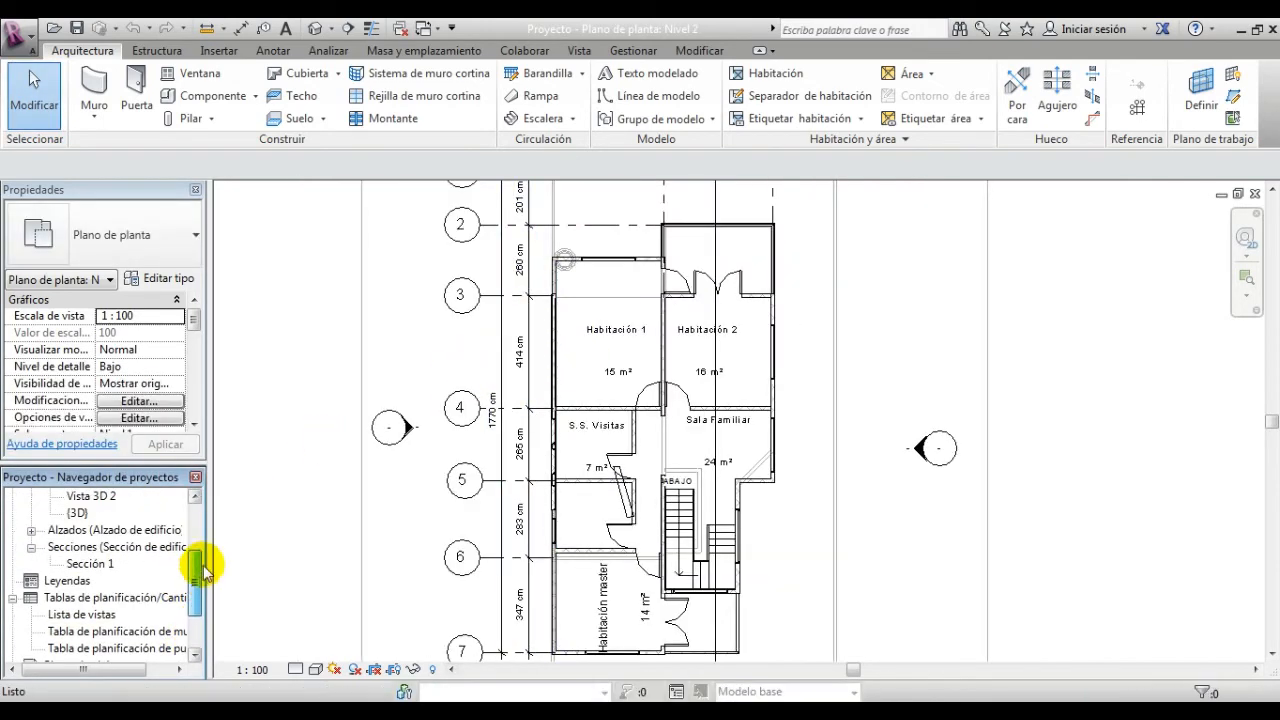
scroll(200, 570, up, 1)
double_click(90, 496)
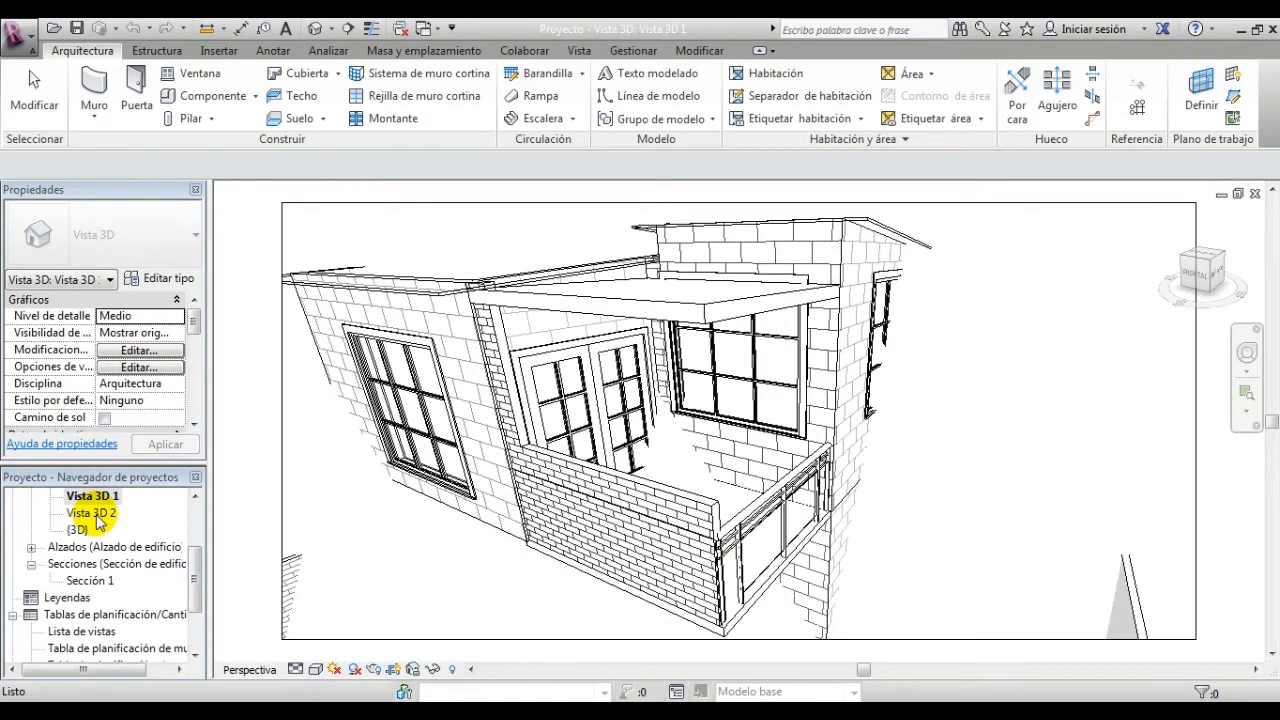
double_click(92, 512)
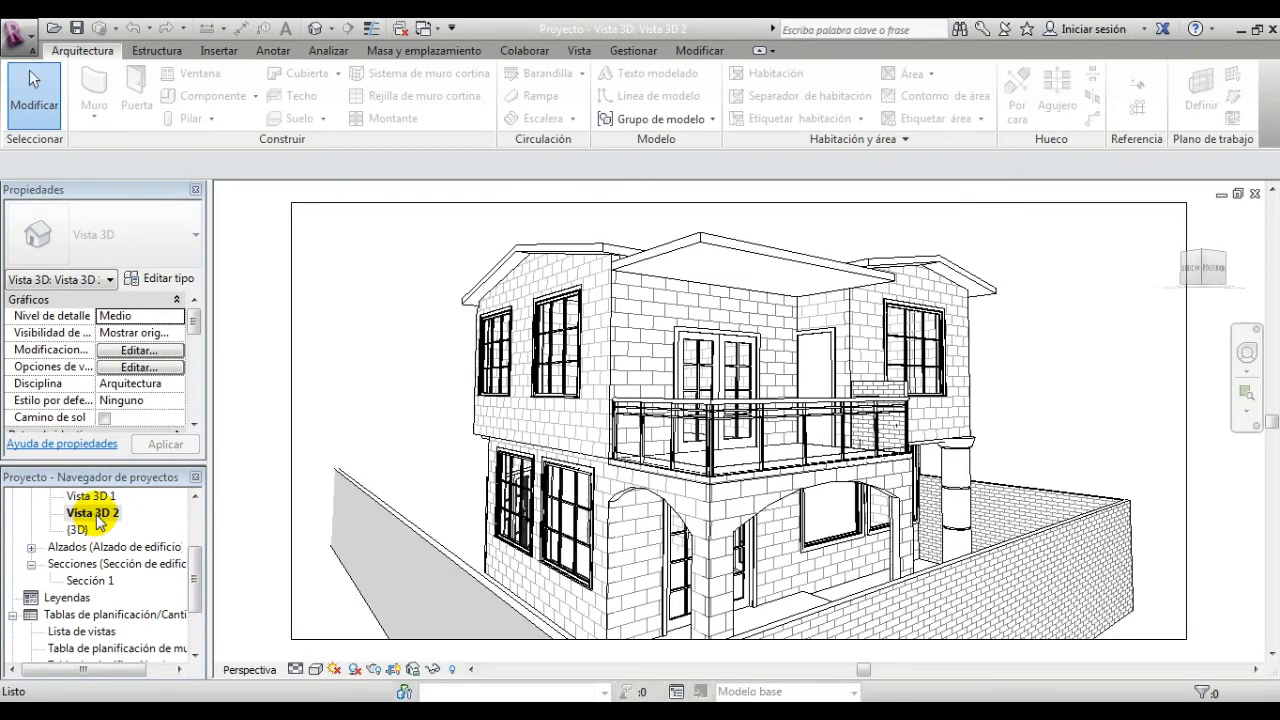
click(84, 580)
double_click(84, 580)
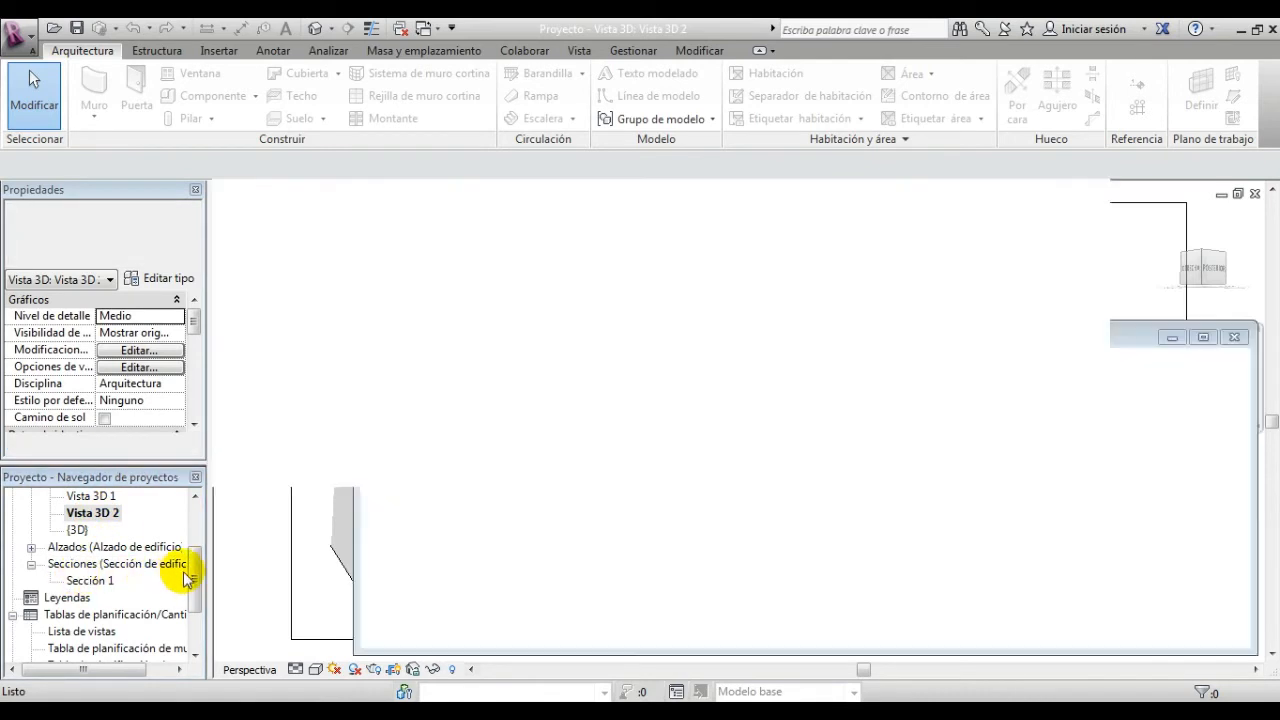
Step: Review the wall and door schedules, and collapse the schedules branch to locate Planos (todo) in the project browser
scroll(196, 592, down, 1)
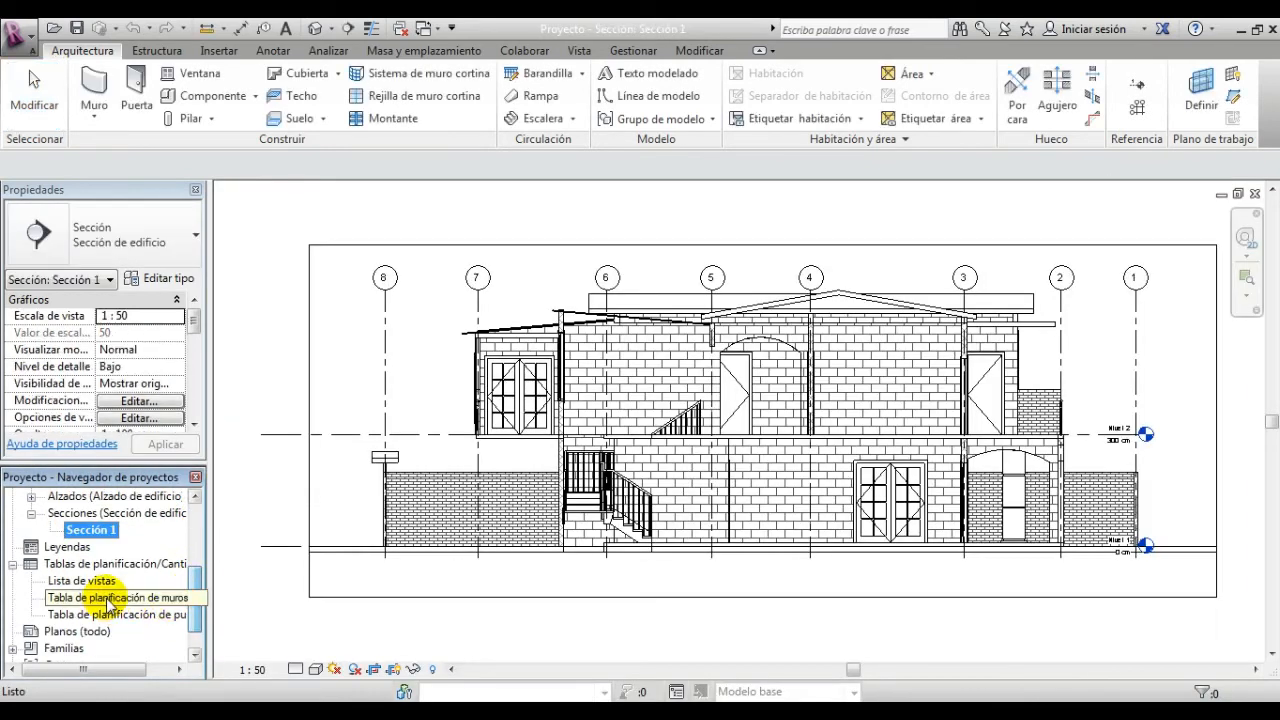
double_click(115, 598)
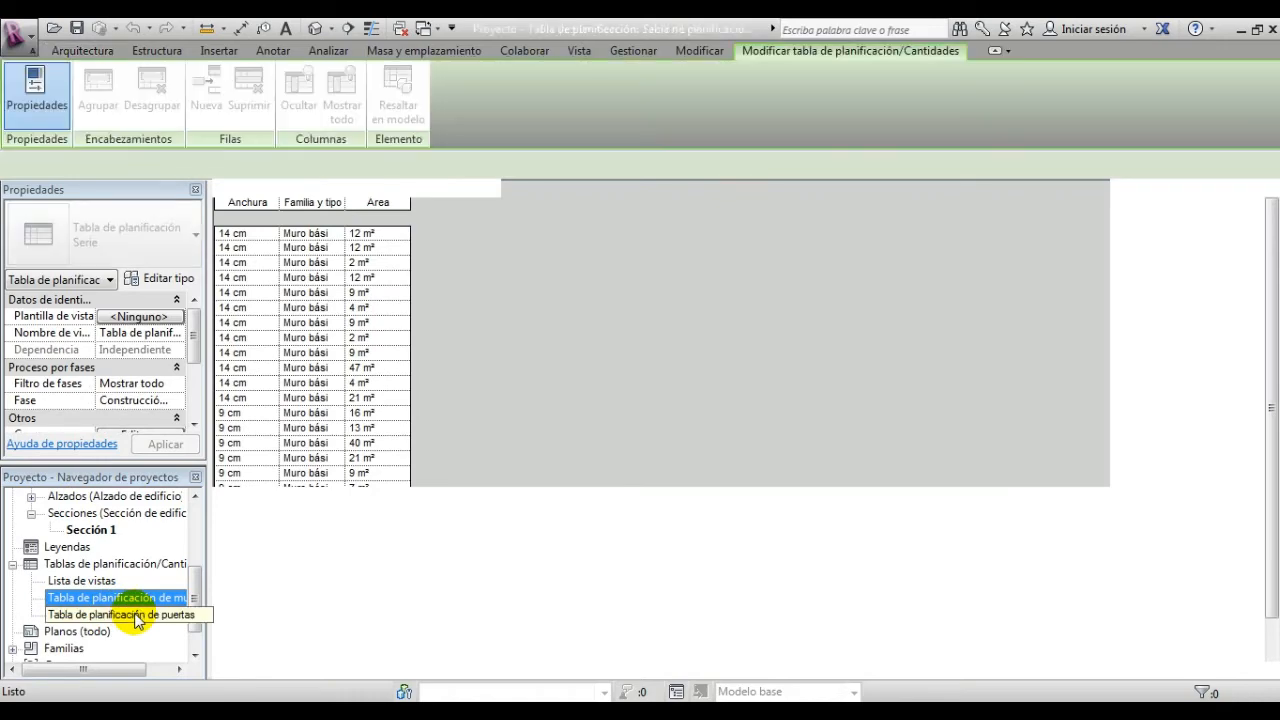
double_click(135, 614)
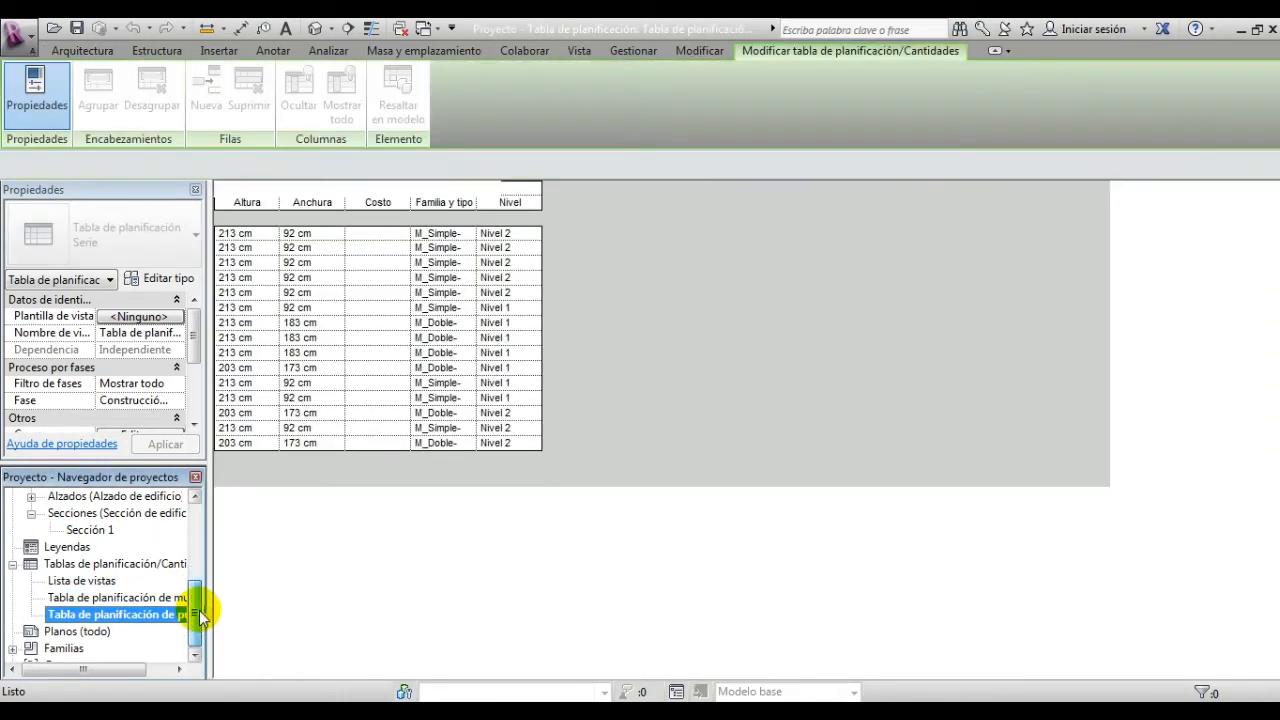
scroll(197, 610, down, 1)
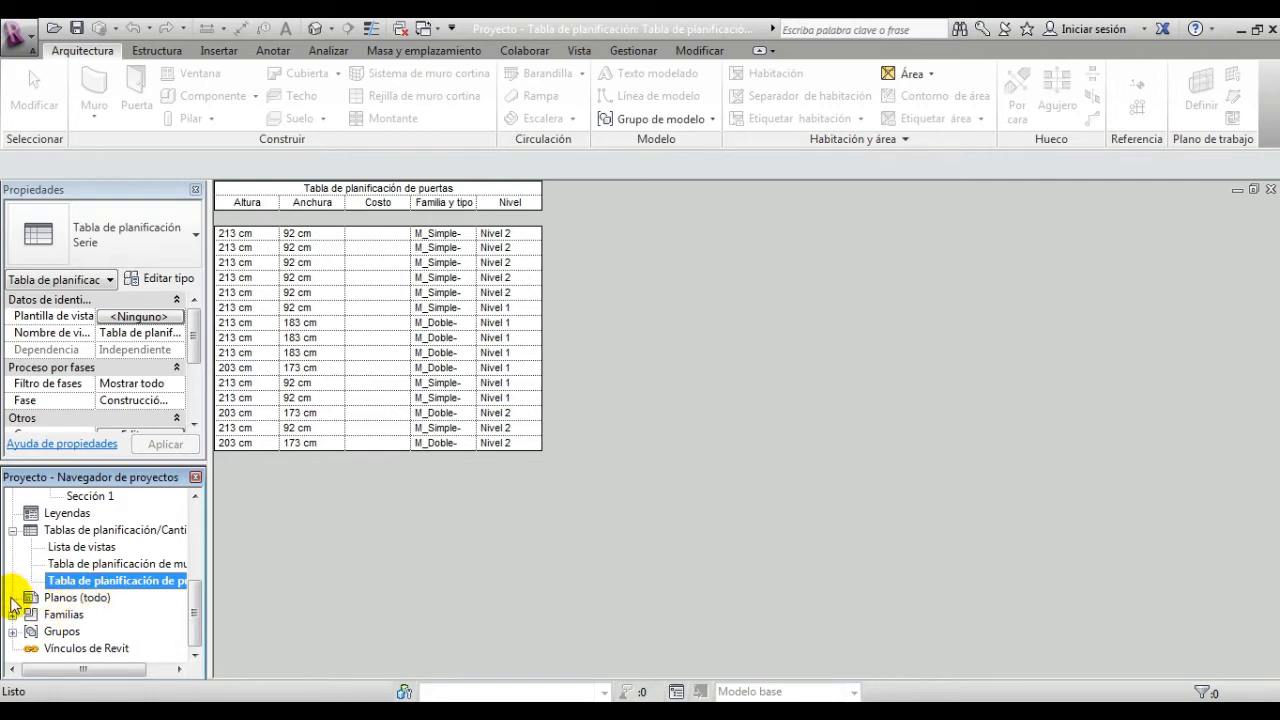
click(14, 531)
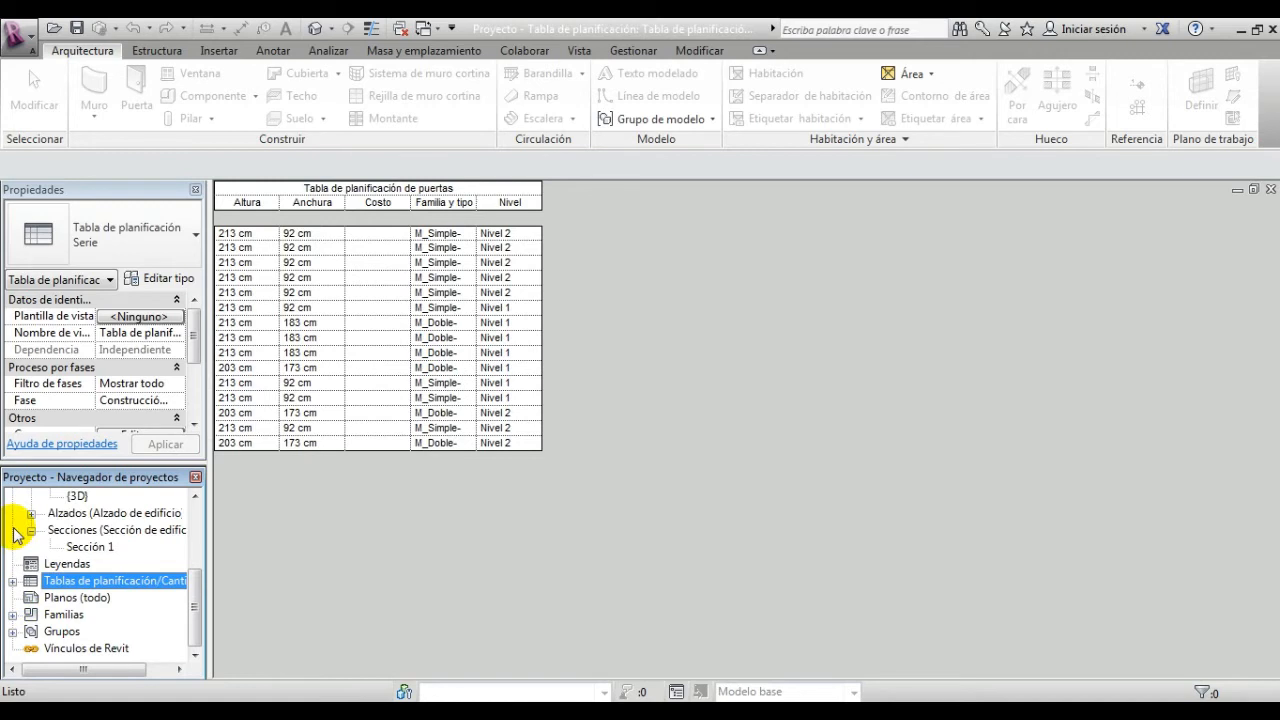
click(70, 598)
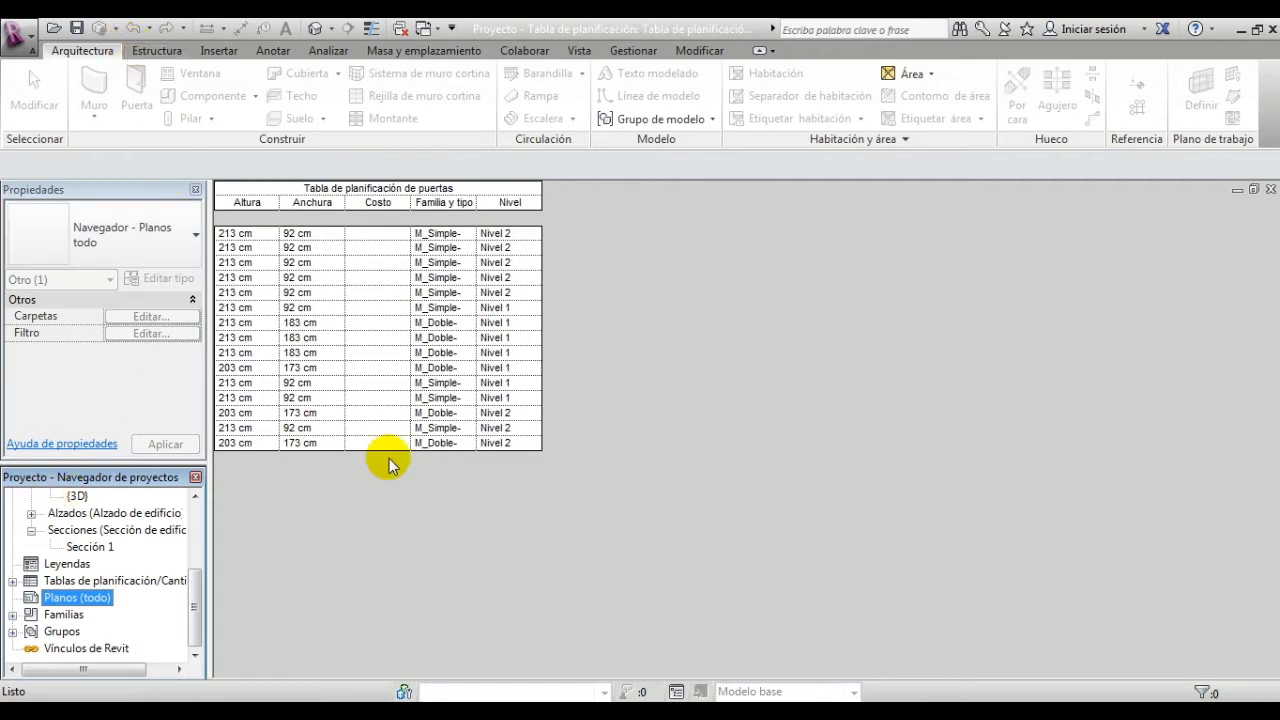
Step: Return to the Nivel 1 floor plan and bring the whole plan into view
drag(193, 608, 195, 530)
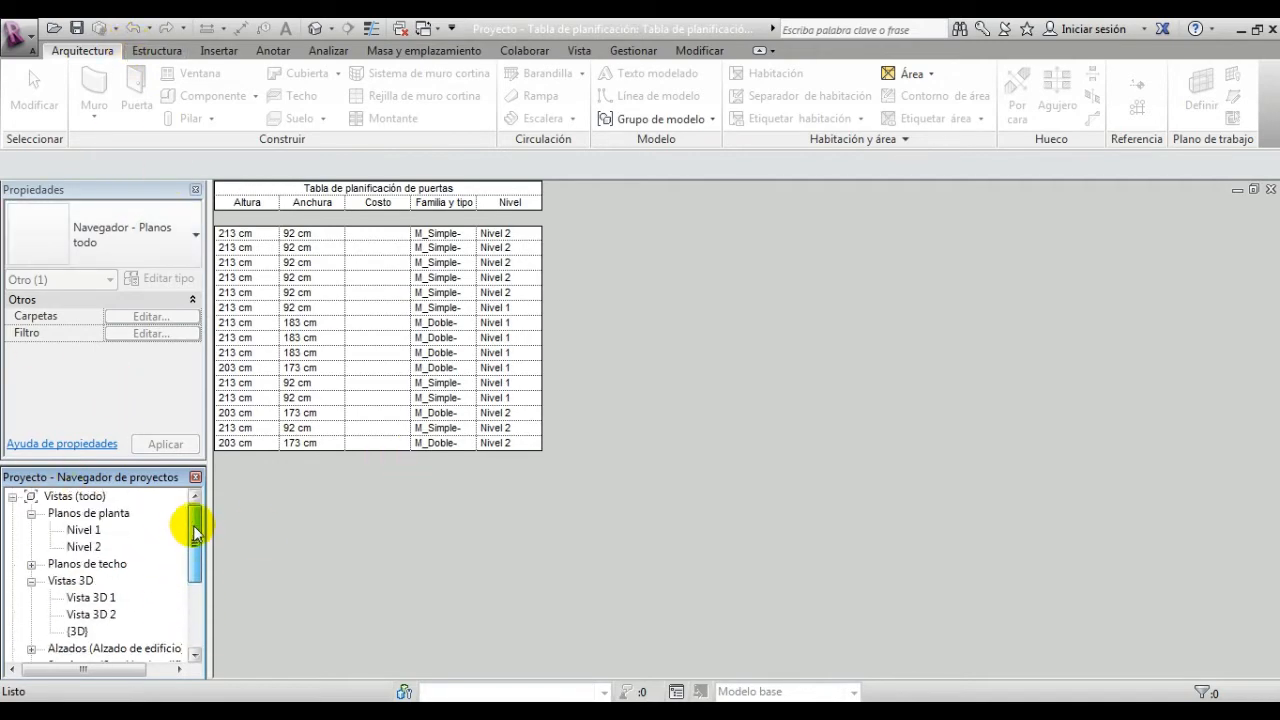
double_click(83, 530)
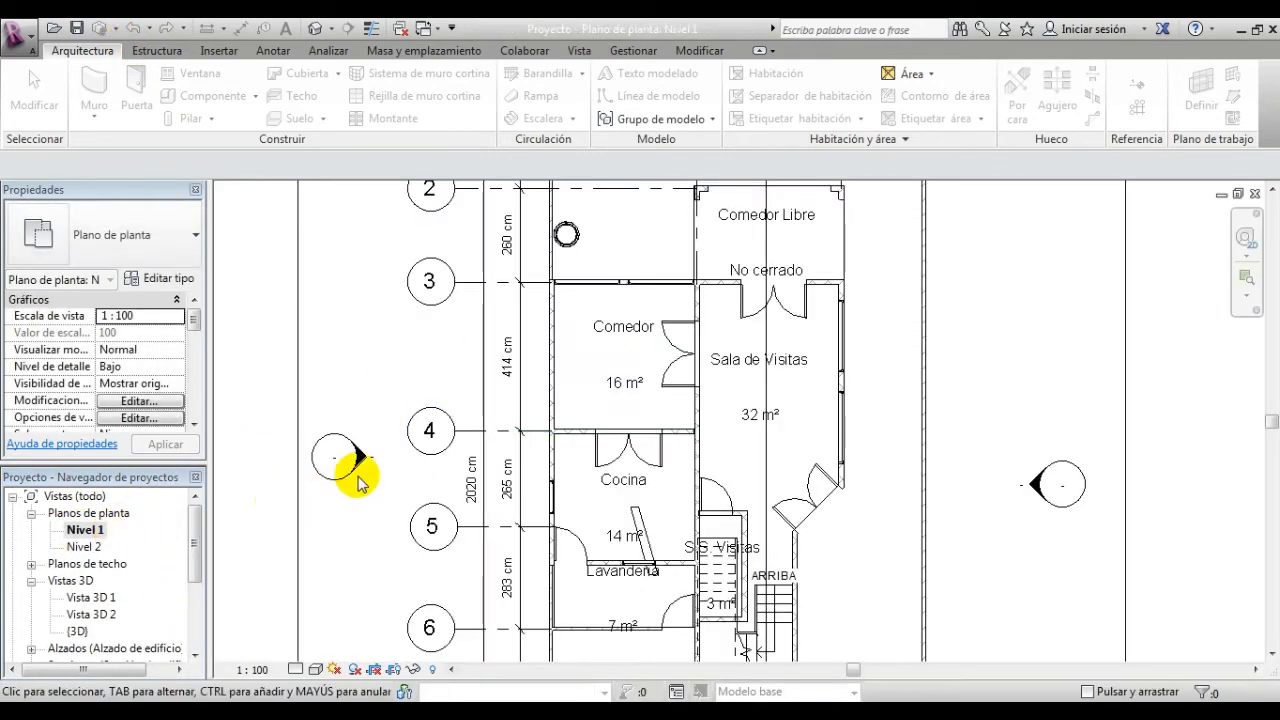
middle_drag(445, 479, 521, 380)
scroll(521, 381, down, 1)
scroll(517, 411, down, 2)
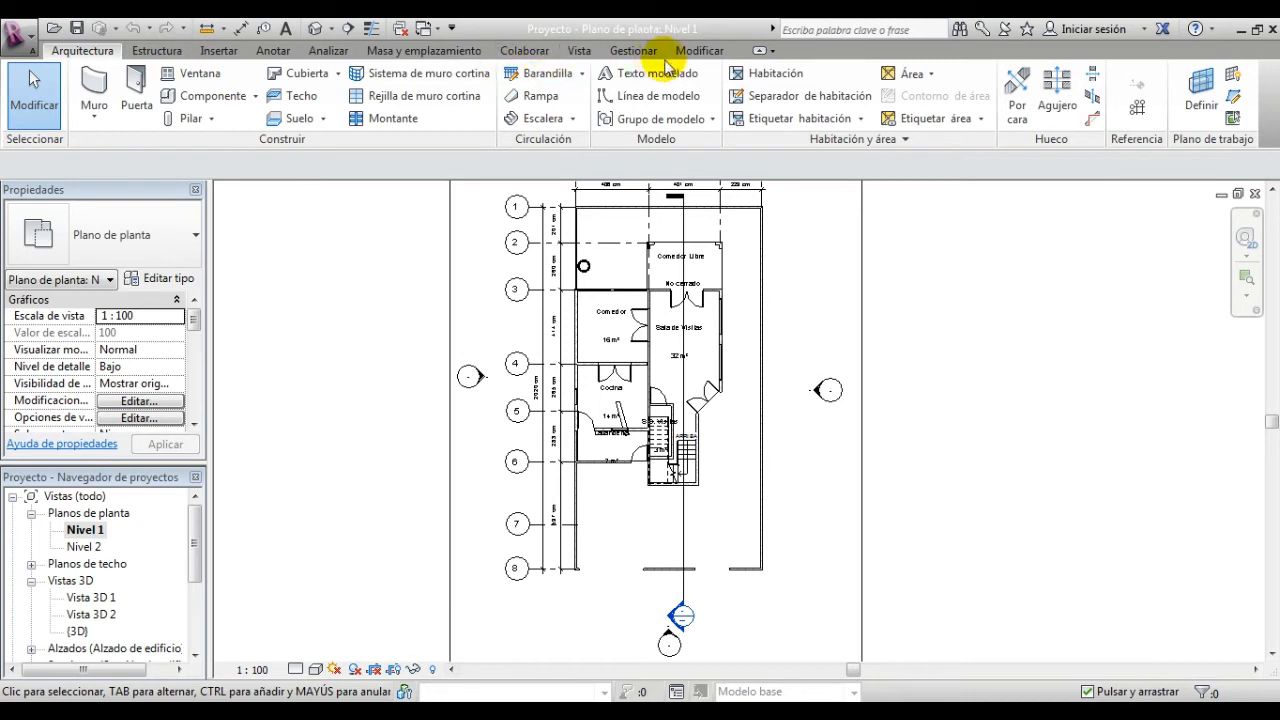
Step: Set the project's length units to Metros
click(636, 51)
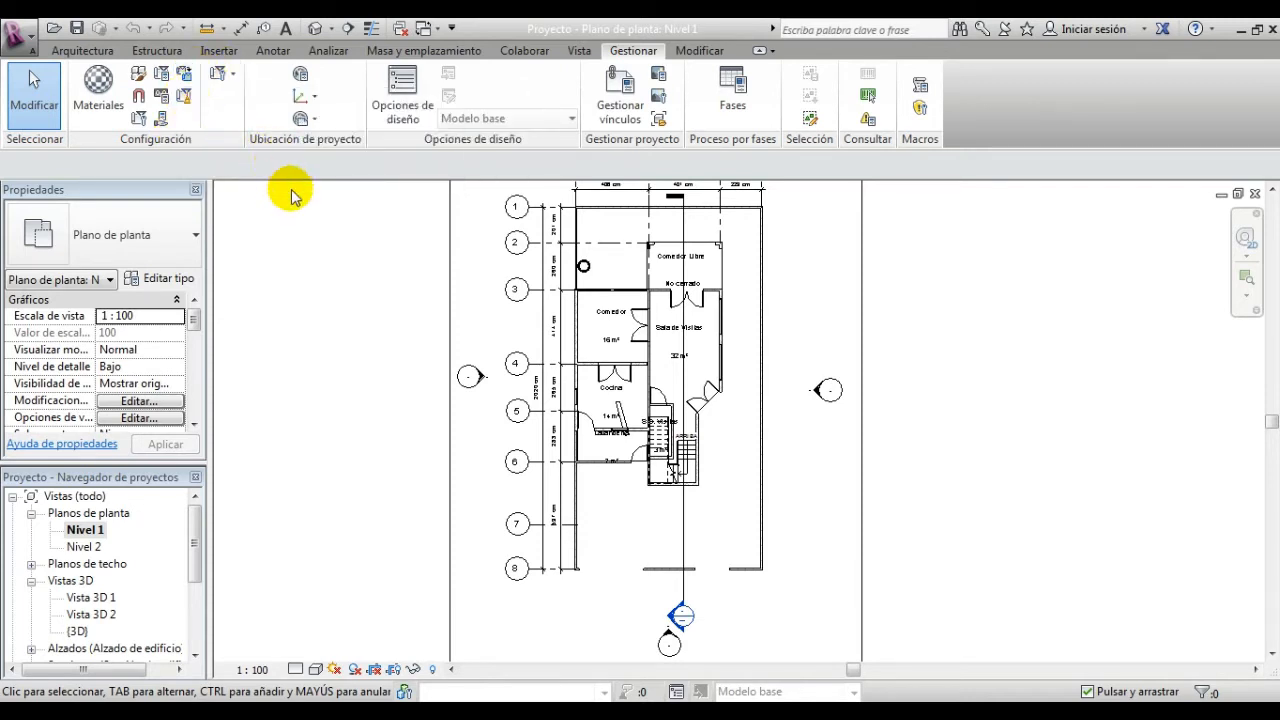
click(176, 101)
click(746, 231)
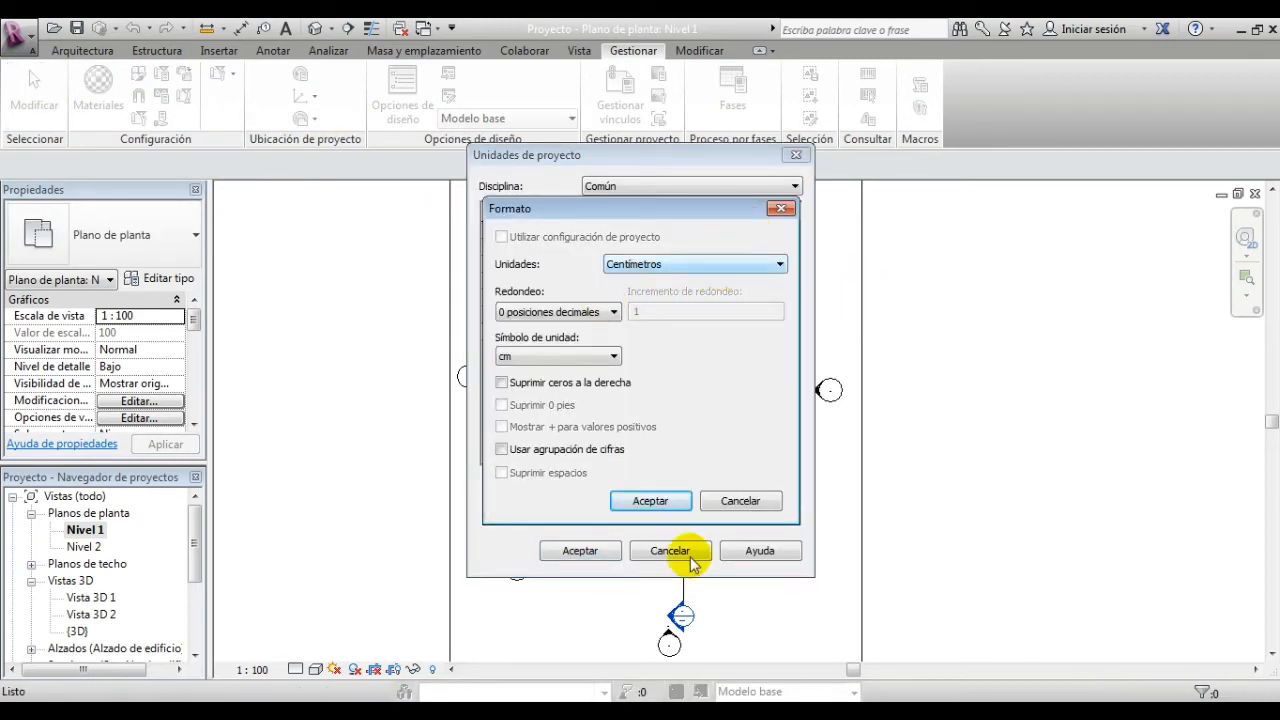
click(662, 501)
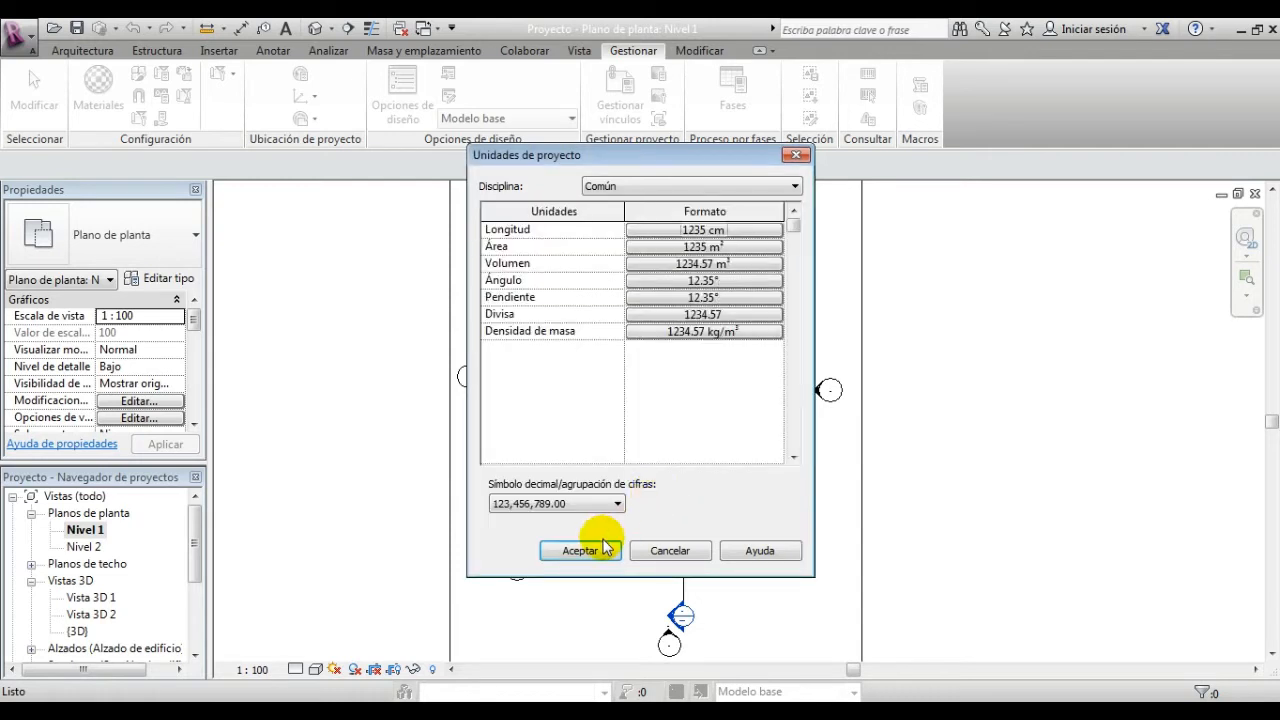
click(740, 236)
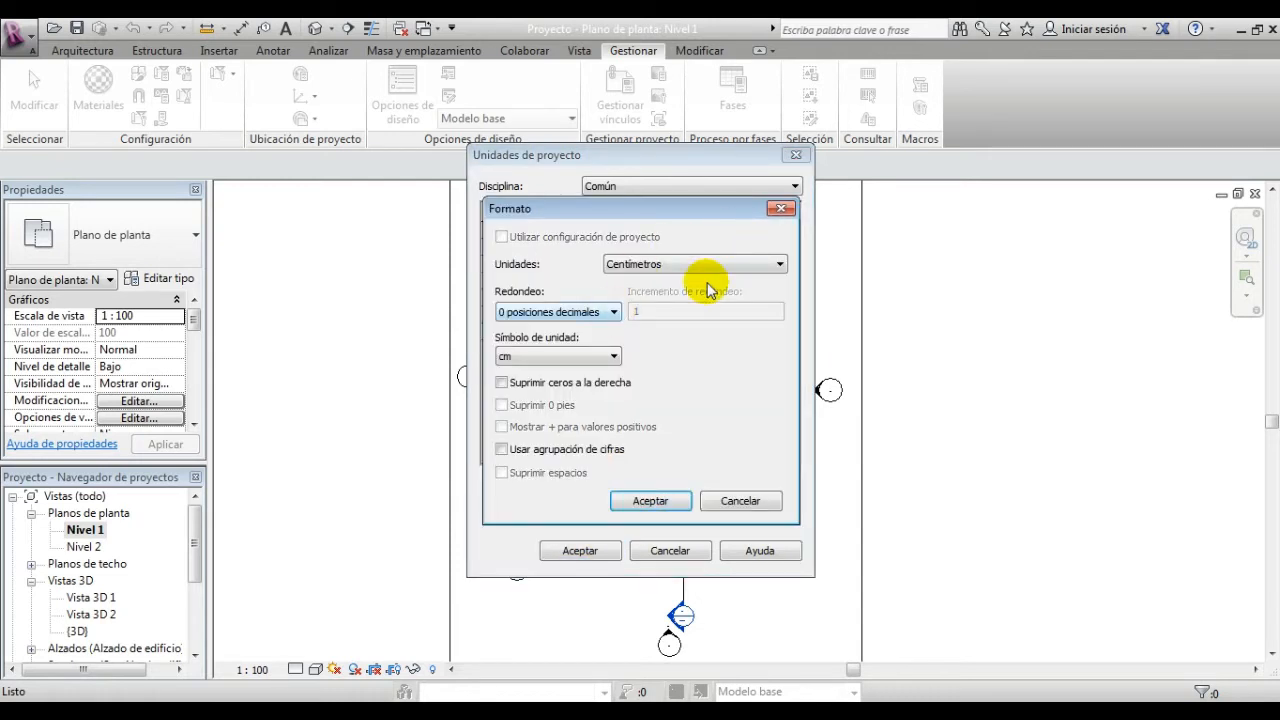
click(727, 264)
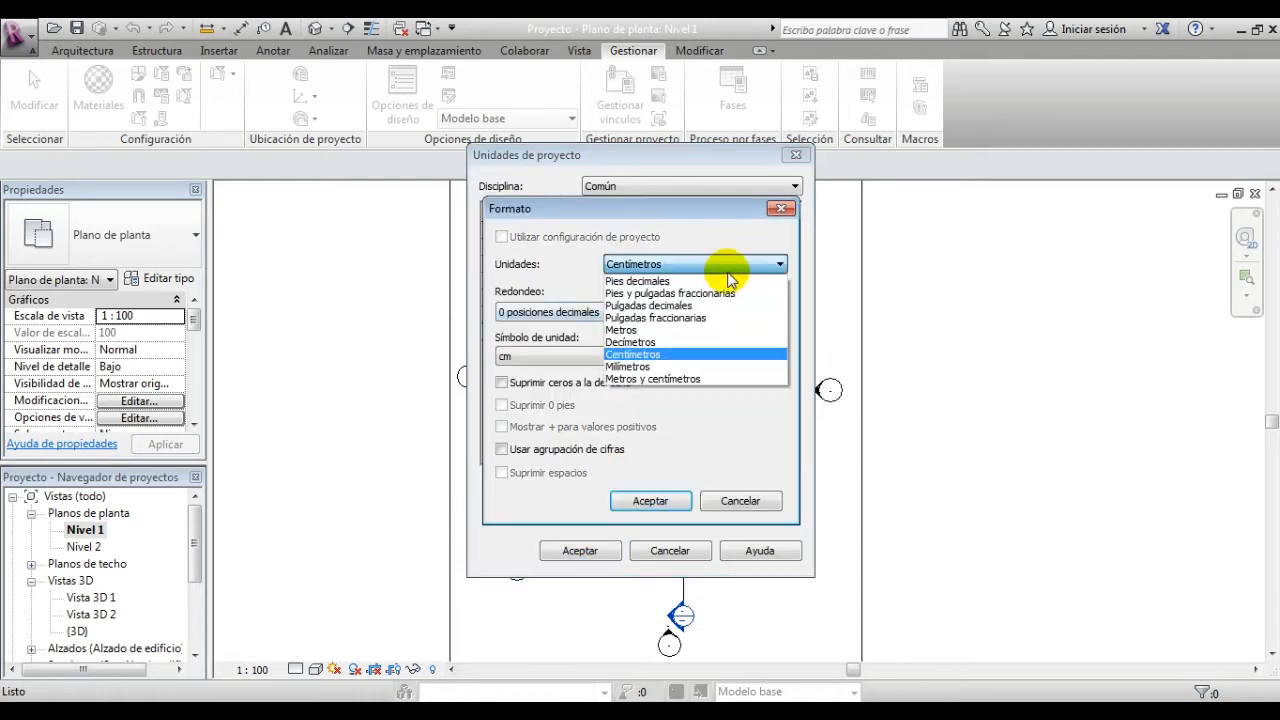
click(624, 330)
click(650, 500)
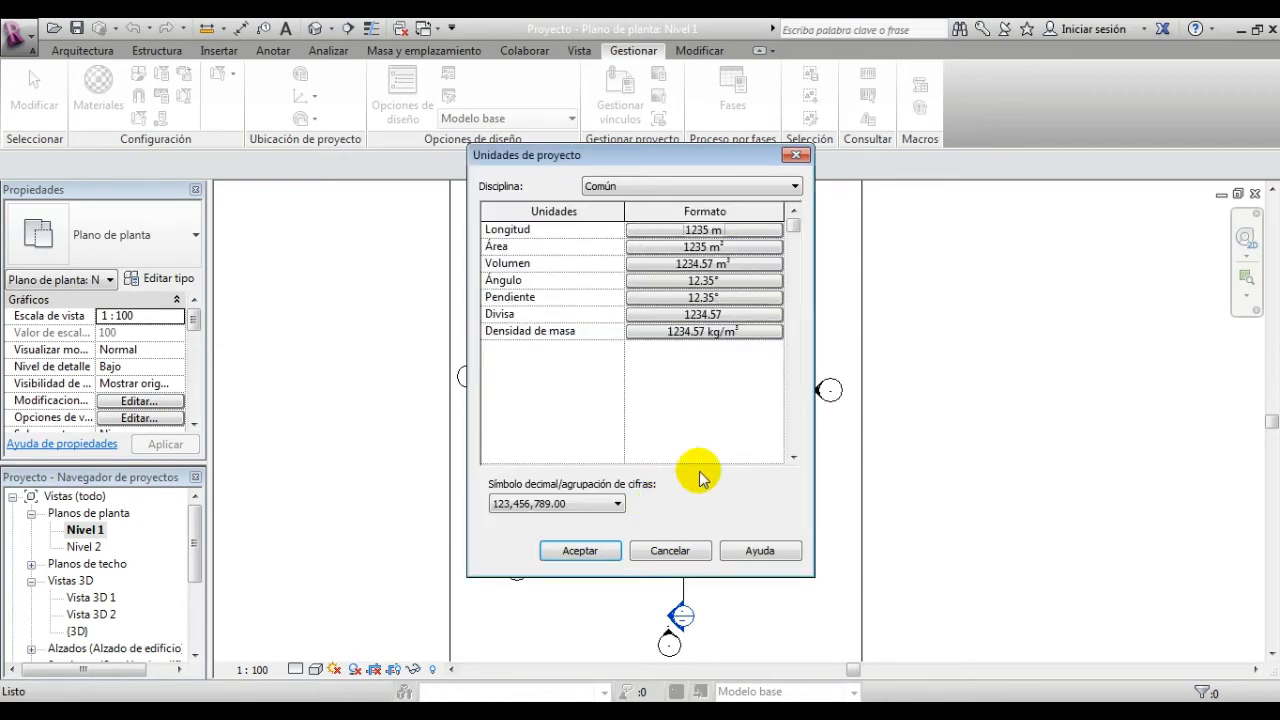
click(578, 551)
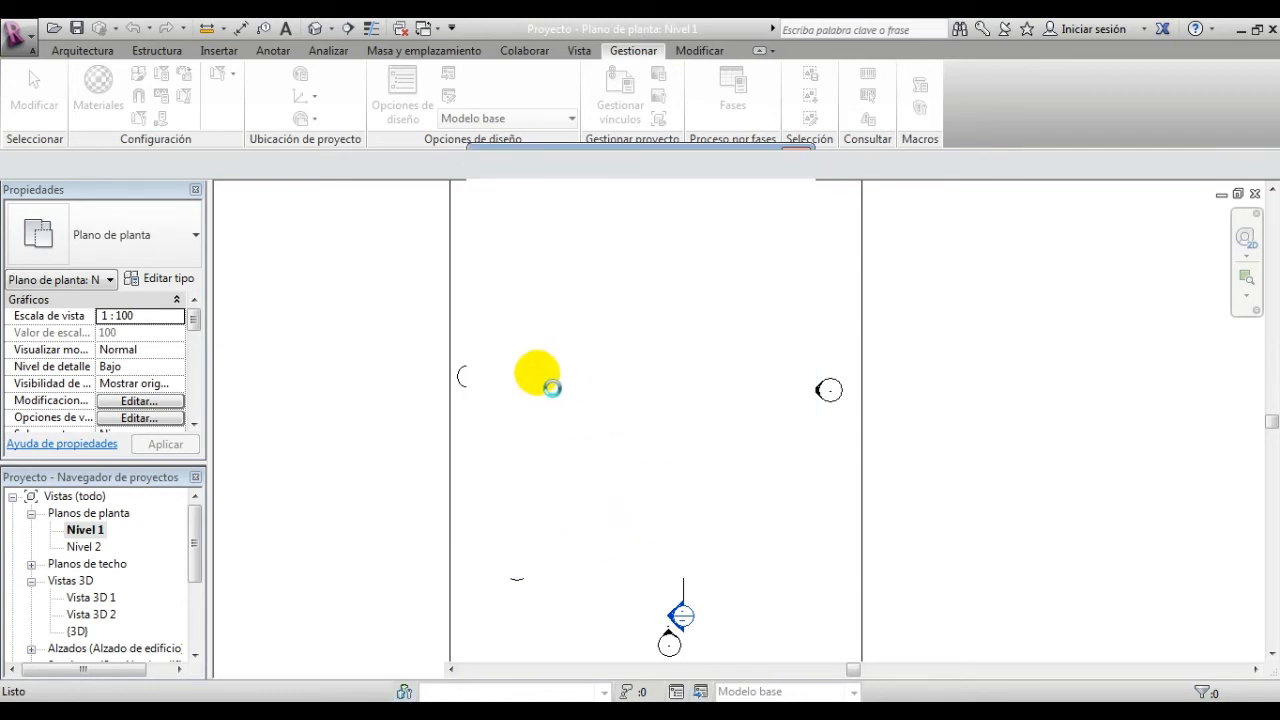
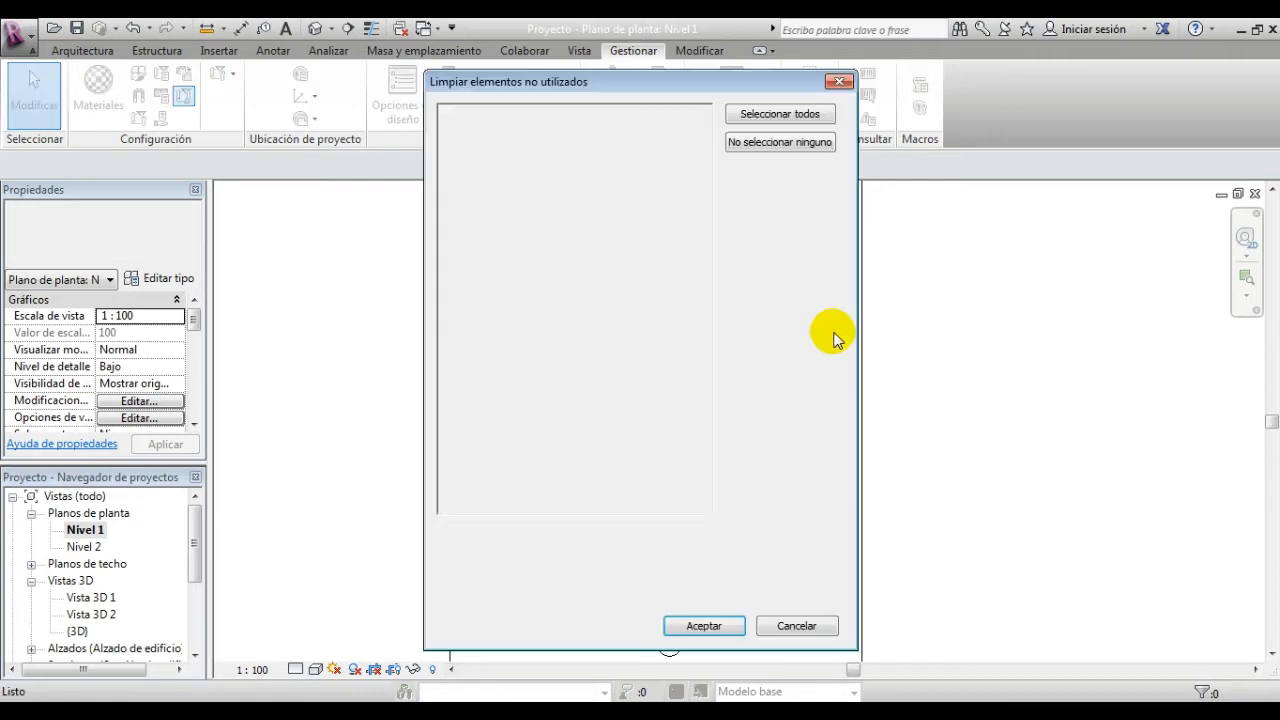
click(838, 81)
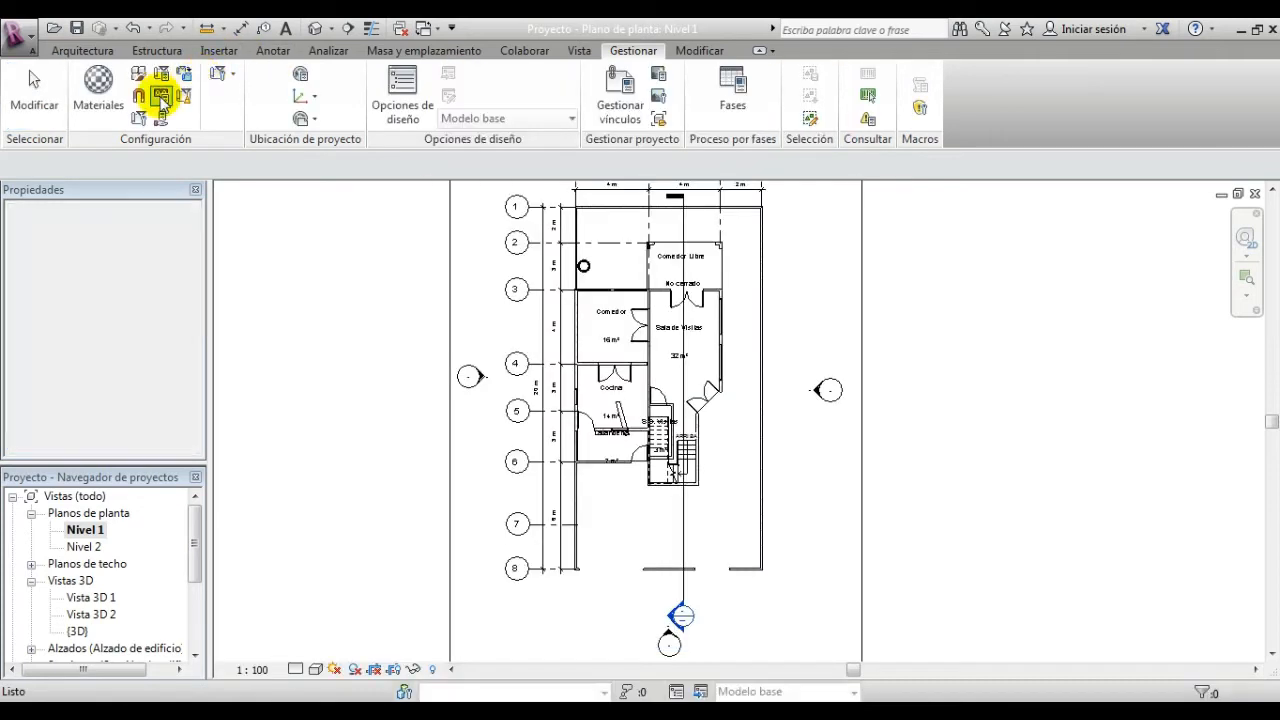
Step: Set the project's length units back to Centímetros under the Común discipline
click(170, 100)
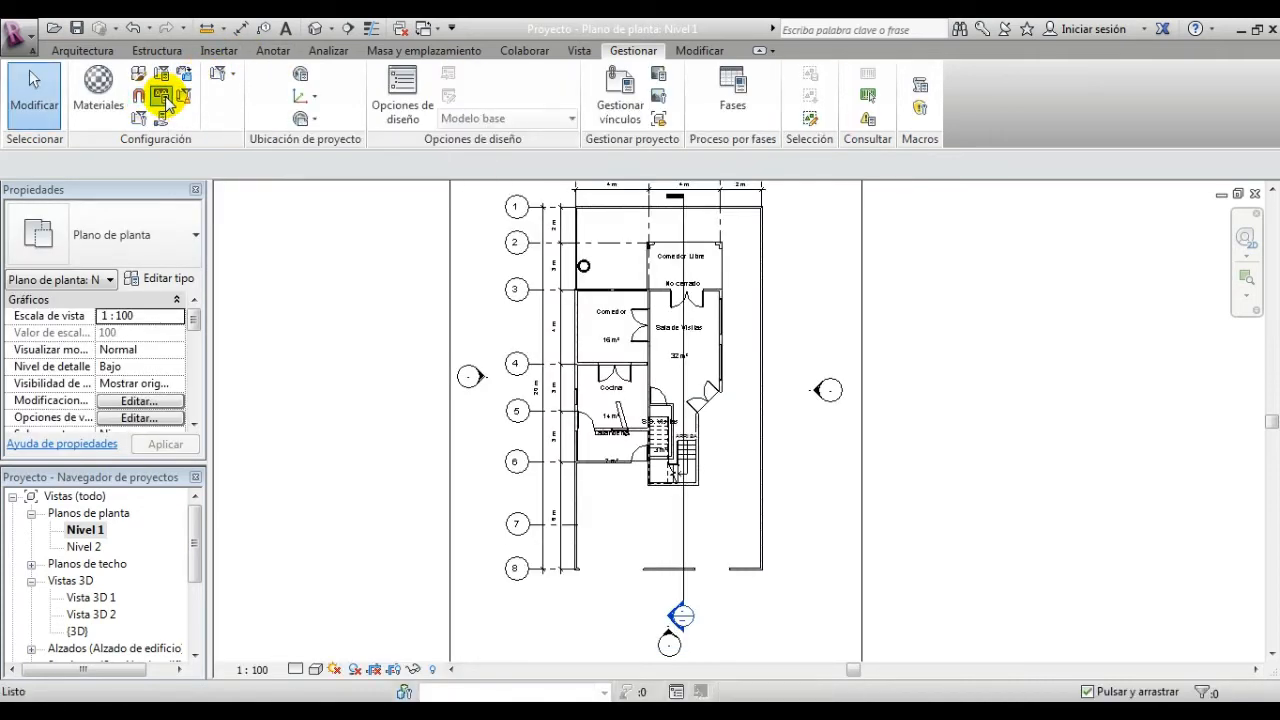
click(741, 188)
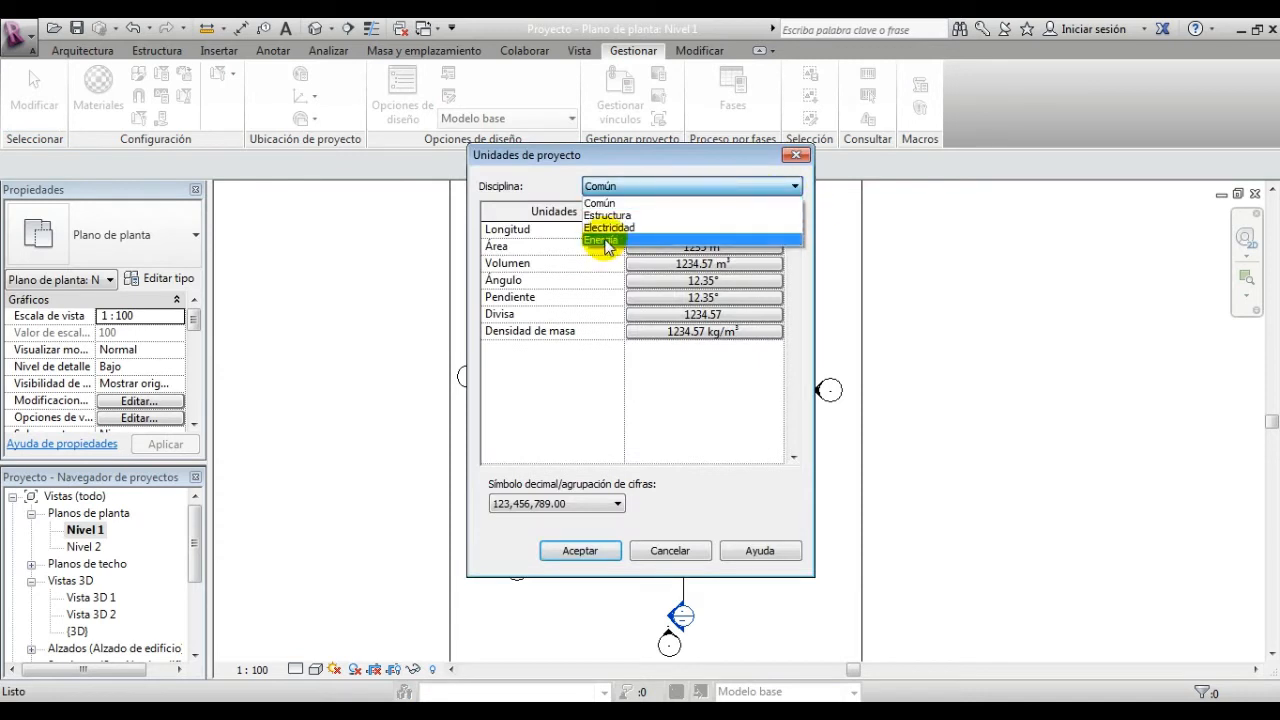
click(651, 199)
click(719, 232)
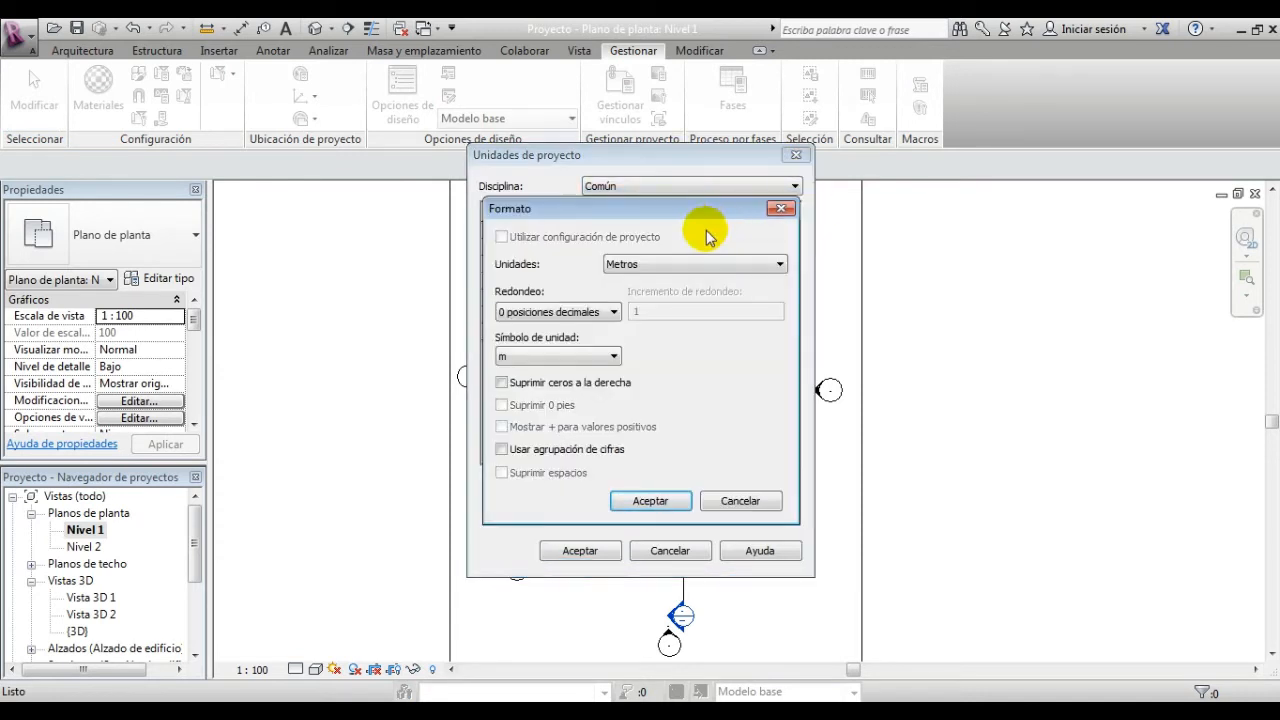
click(660, 264)
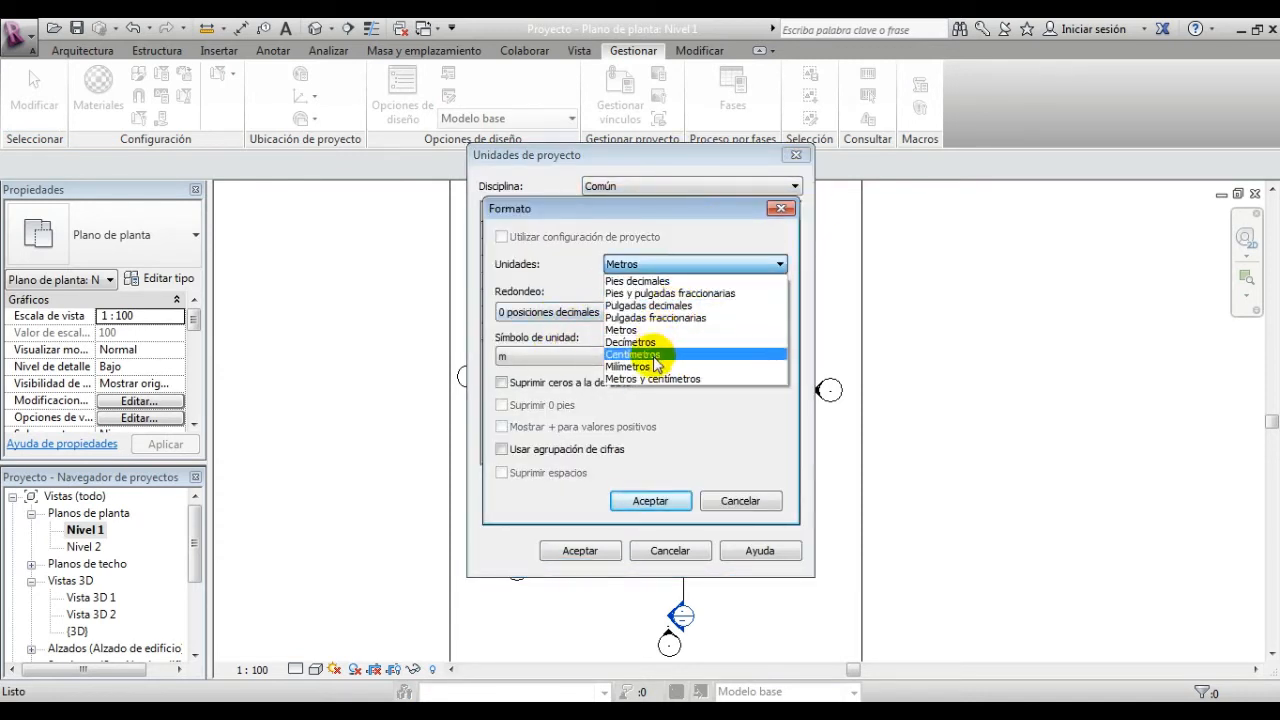
click(652, 355)
click(650, 500)
click(613, 552)
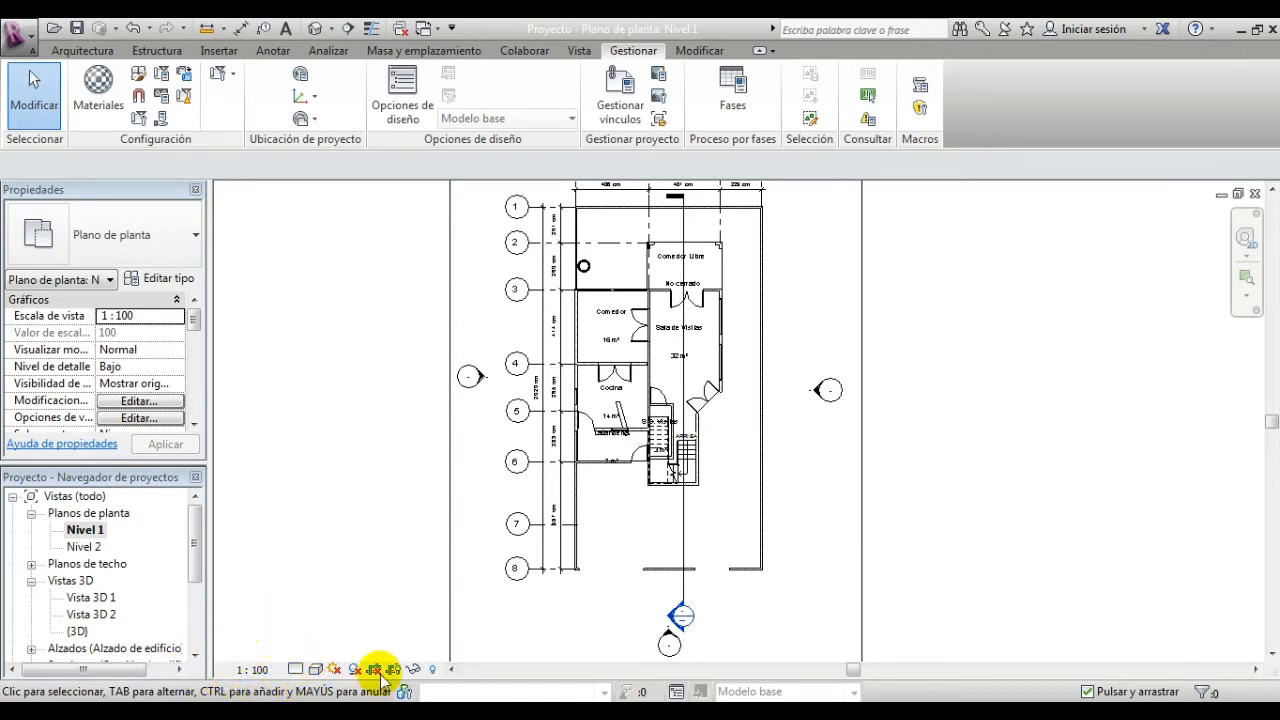
Step: Try the 1:50 and 1:2 view scales on the Nivel 1 floor plan
click(257, 672)
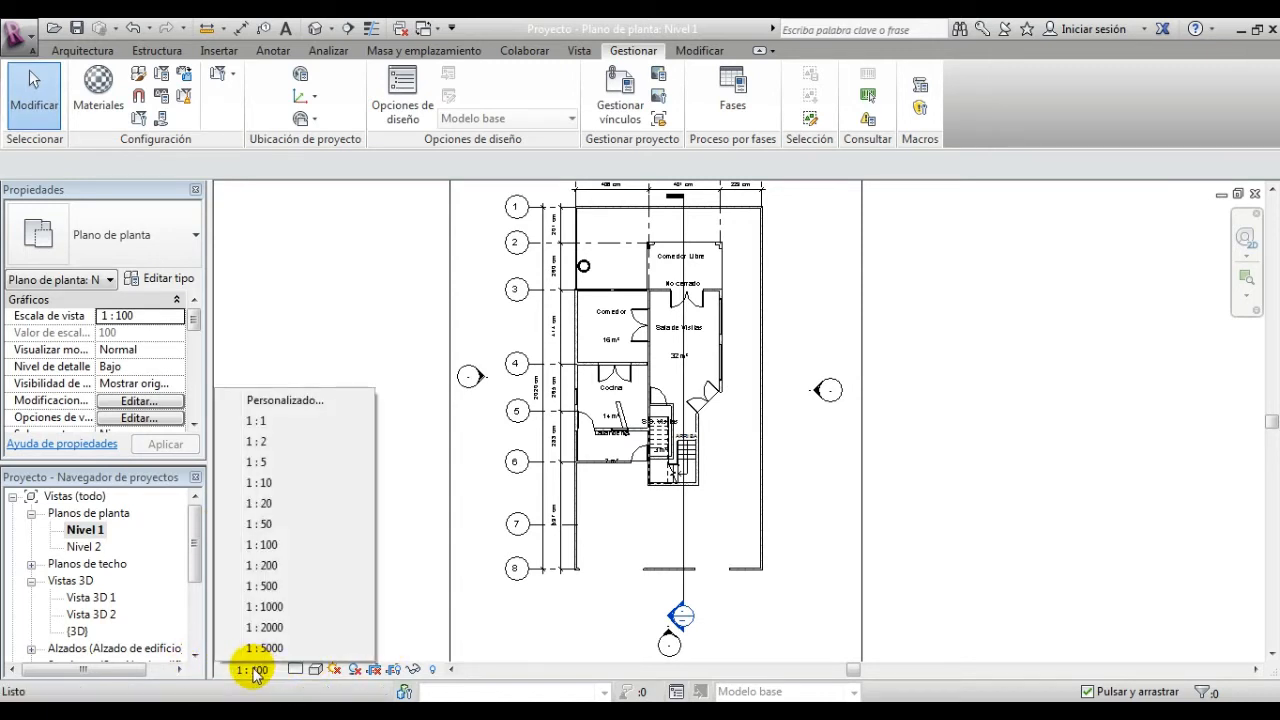
click(279, 527)
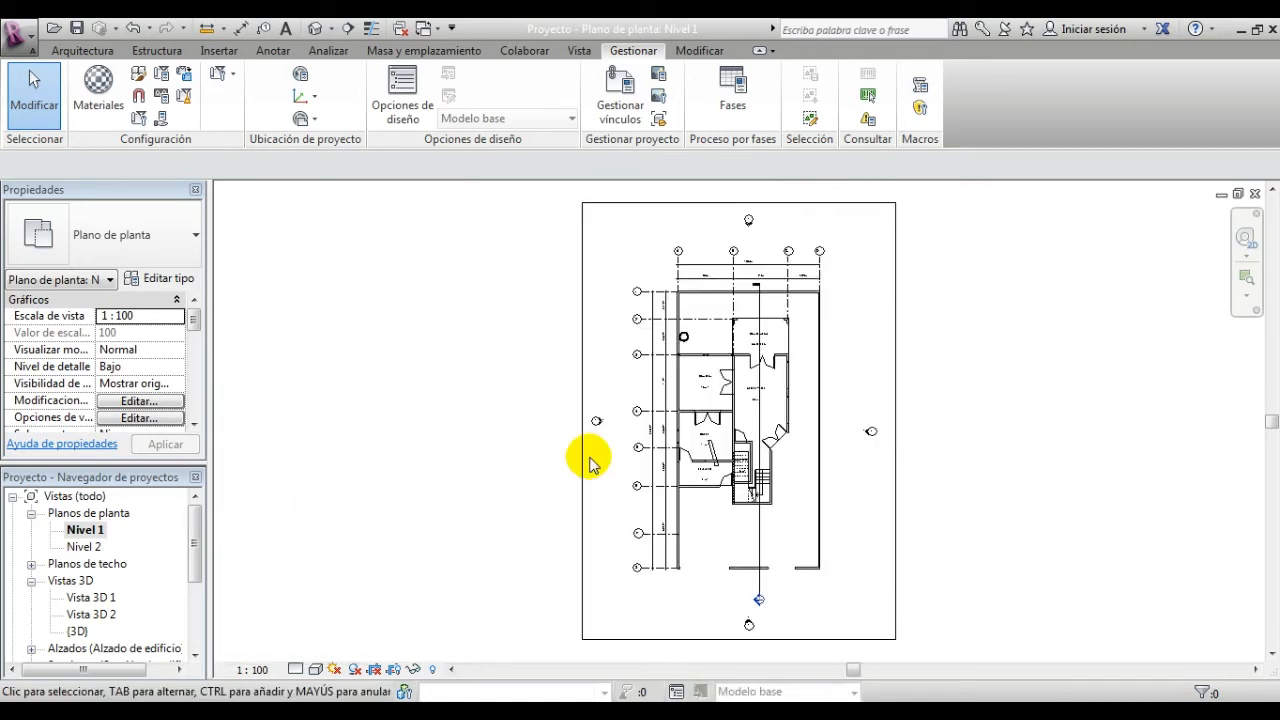
click(255, 670)
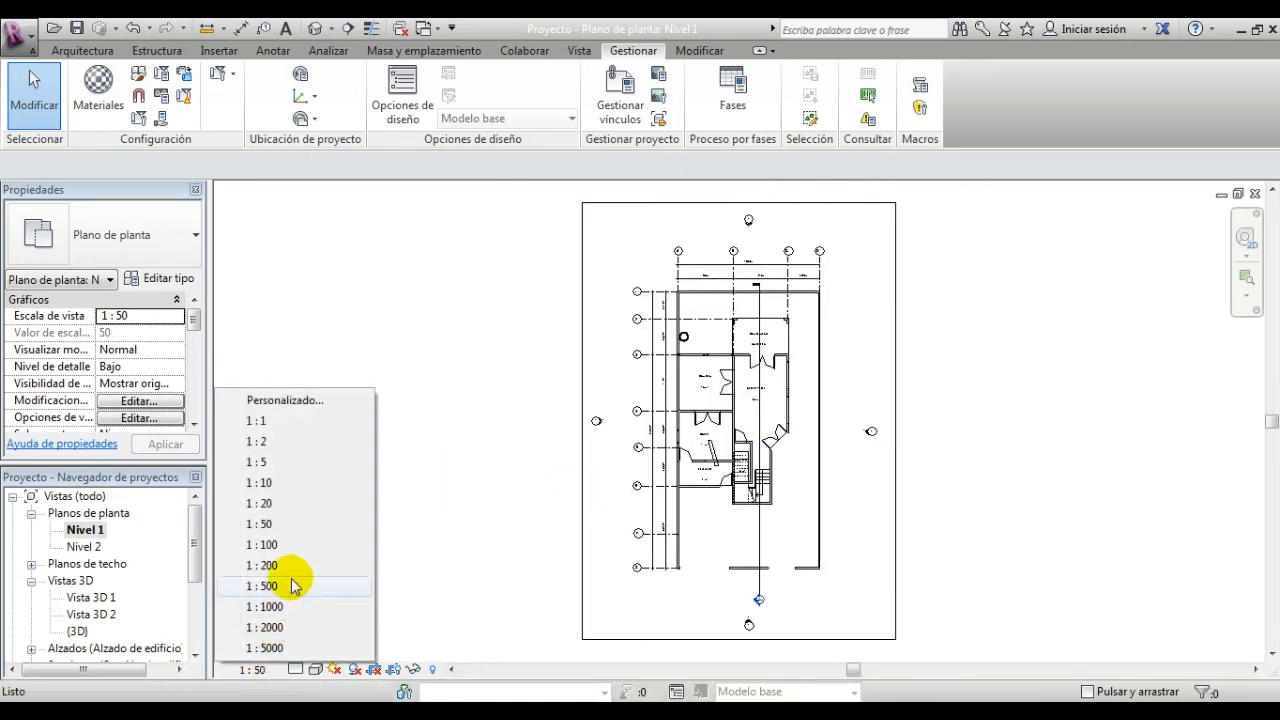
click(262, 441)
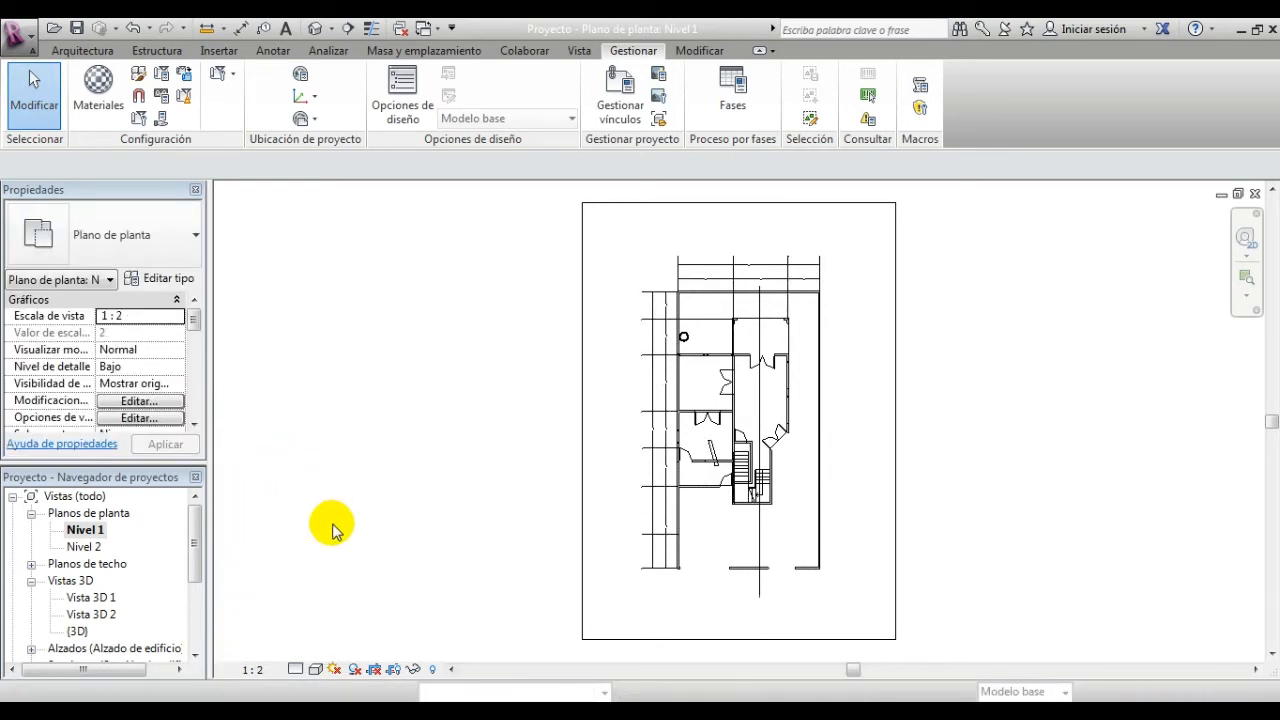
Step: Try a custom 1:75 view scale on the Nivel 1 floor plan and return it to 1:100
click(255, 670)
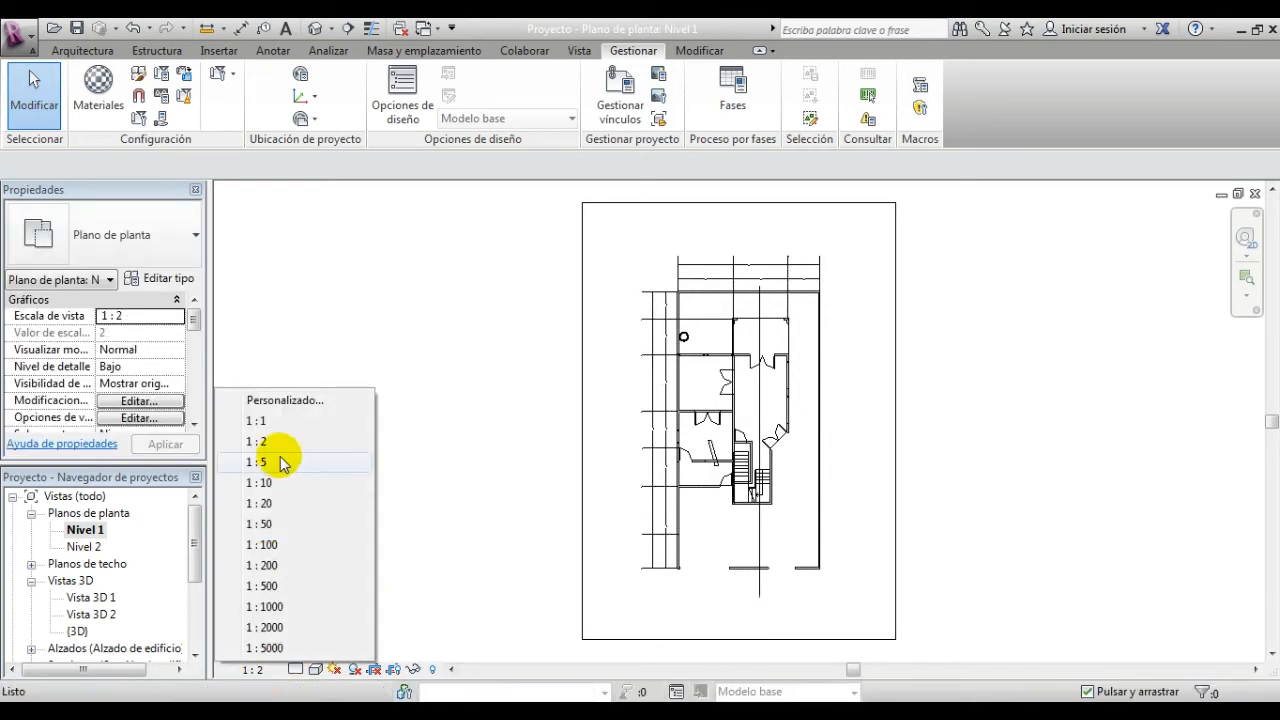
click(312, 402)
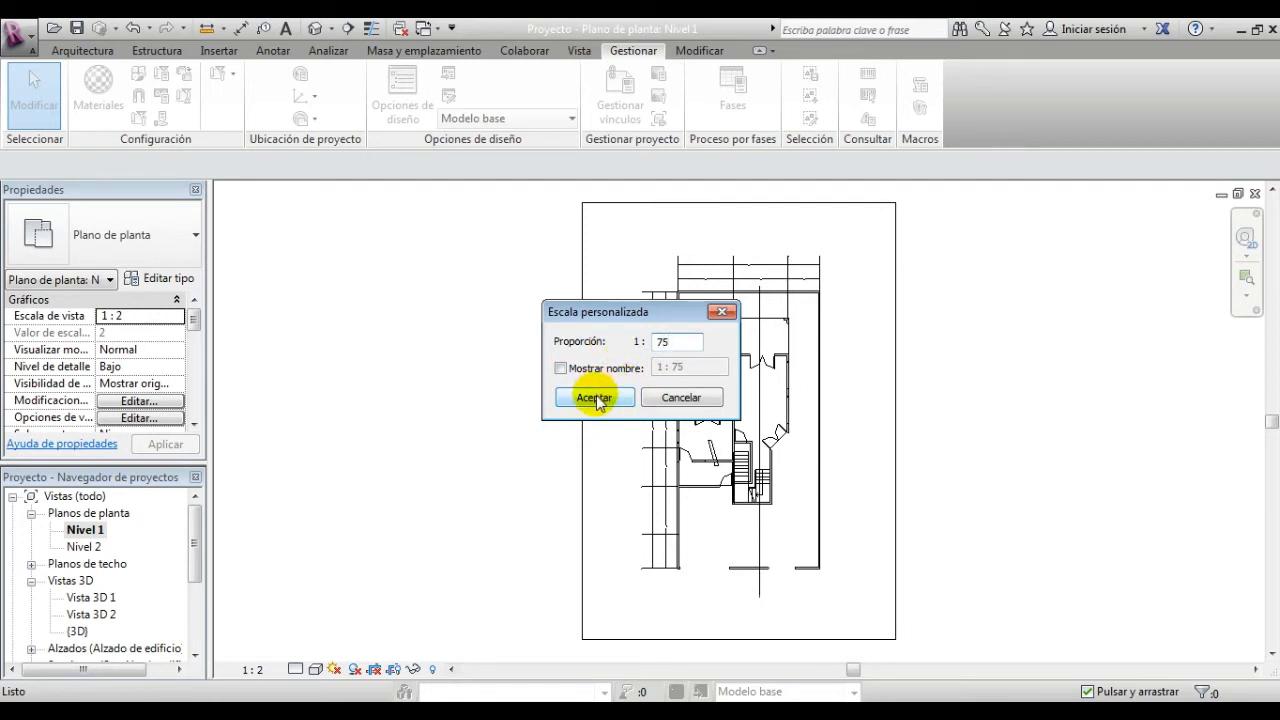
click(594, 398)
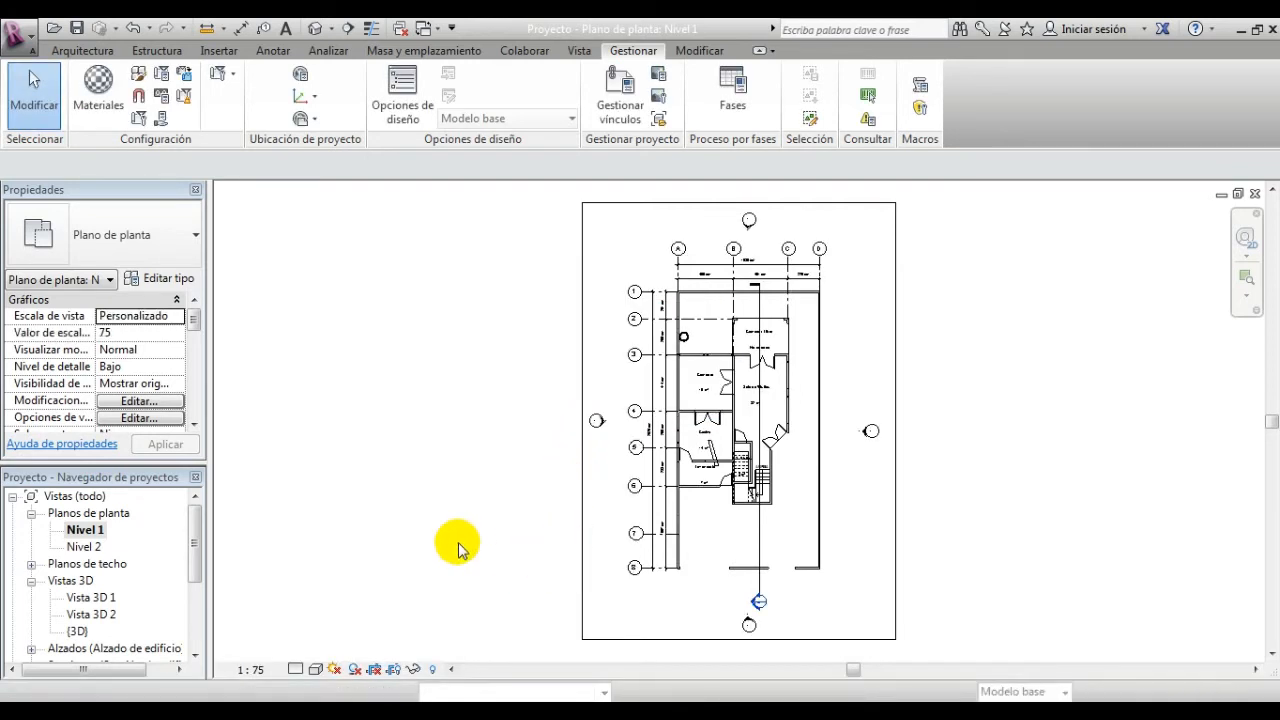
click(255, 670)
click(282, 544)
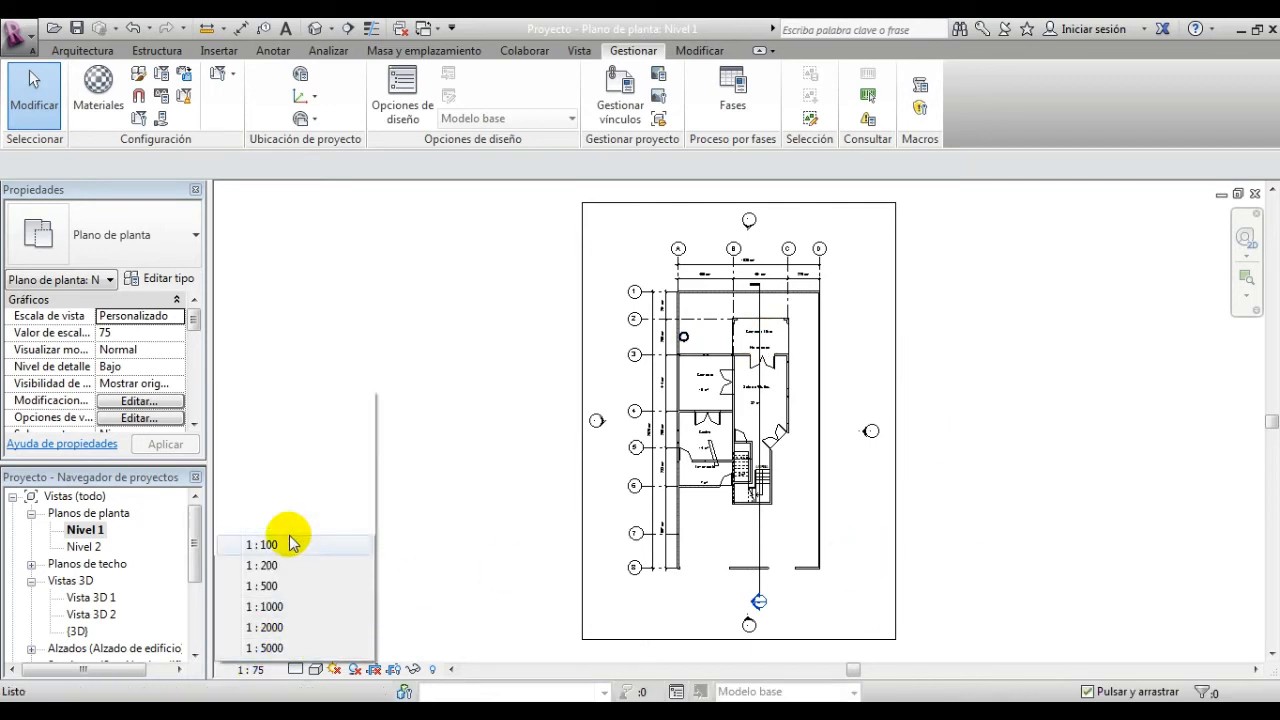
Step: Open Nivel 2, Vista 3D 1, Vista 3D 2 and Sección 1 in turn, and check the scale options of the section
double_click(80, 547)
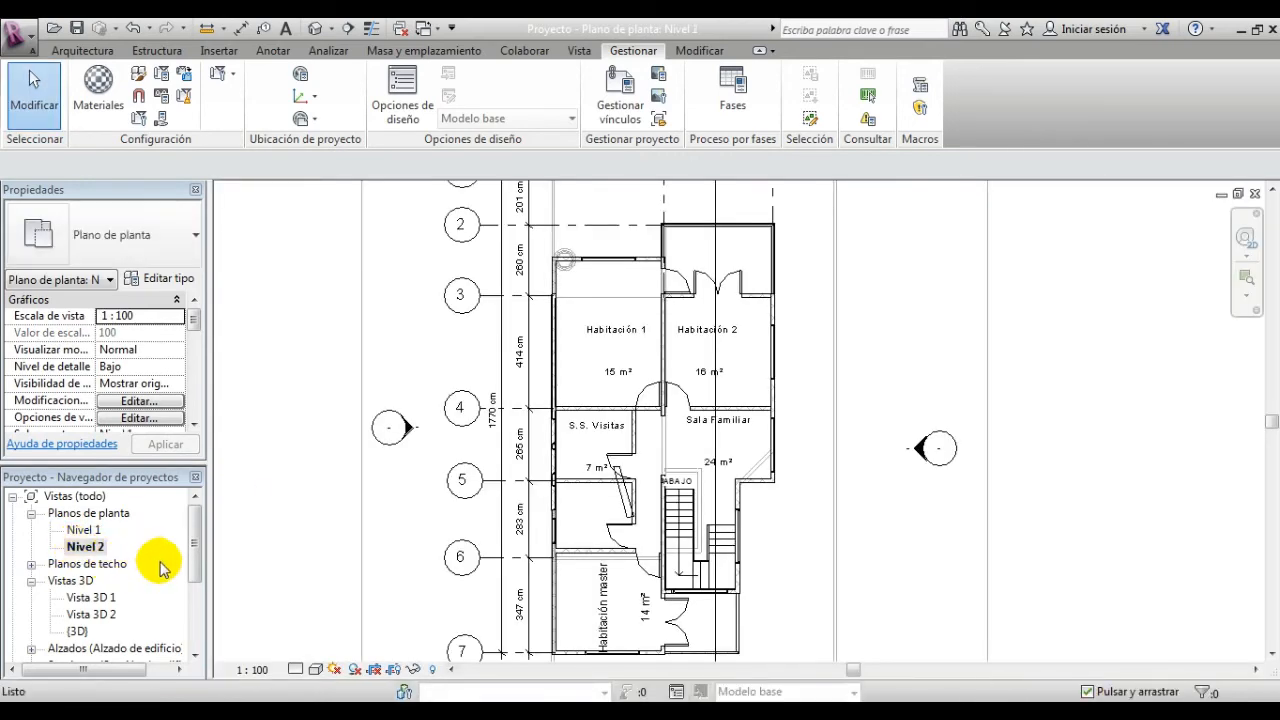
double_click(92, 597)
double_click(103, 615)
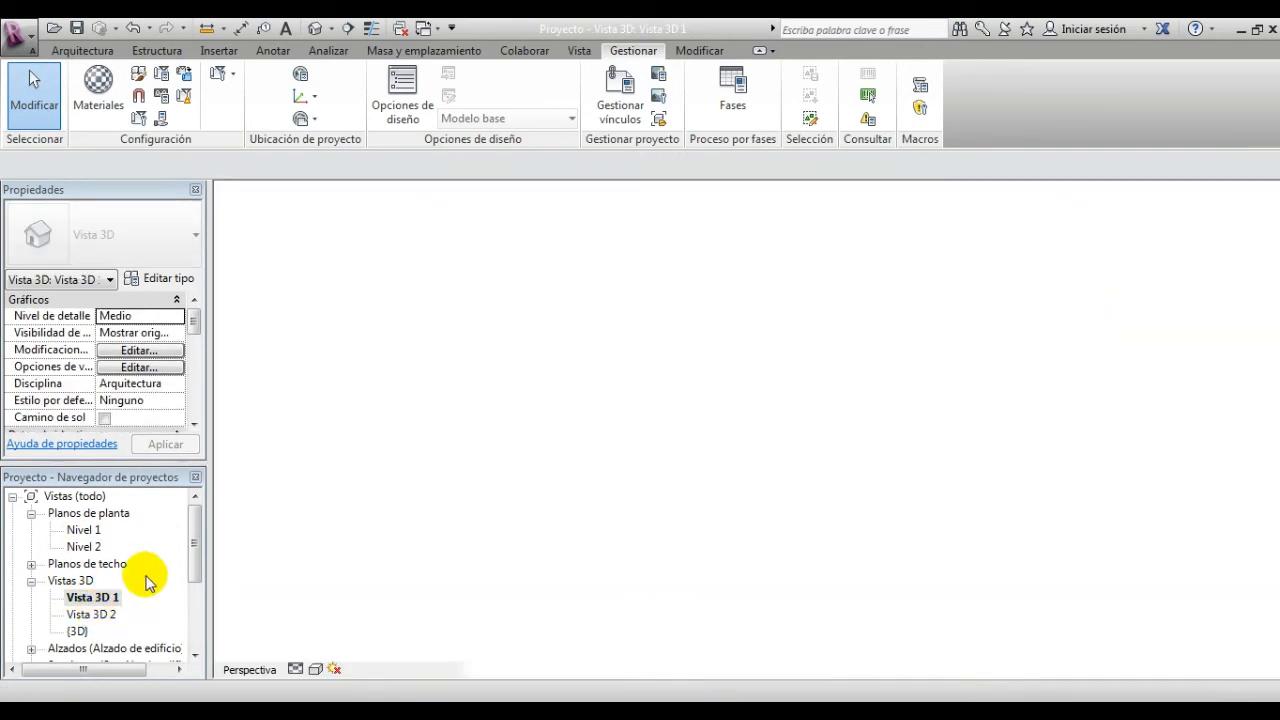
drag(194, 548, 196, 568)
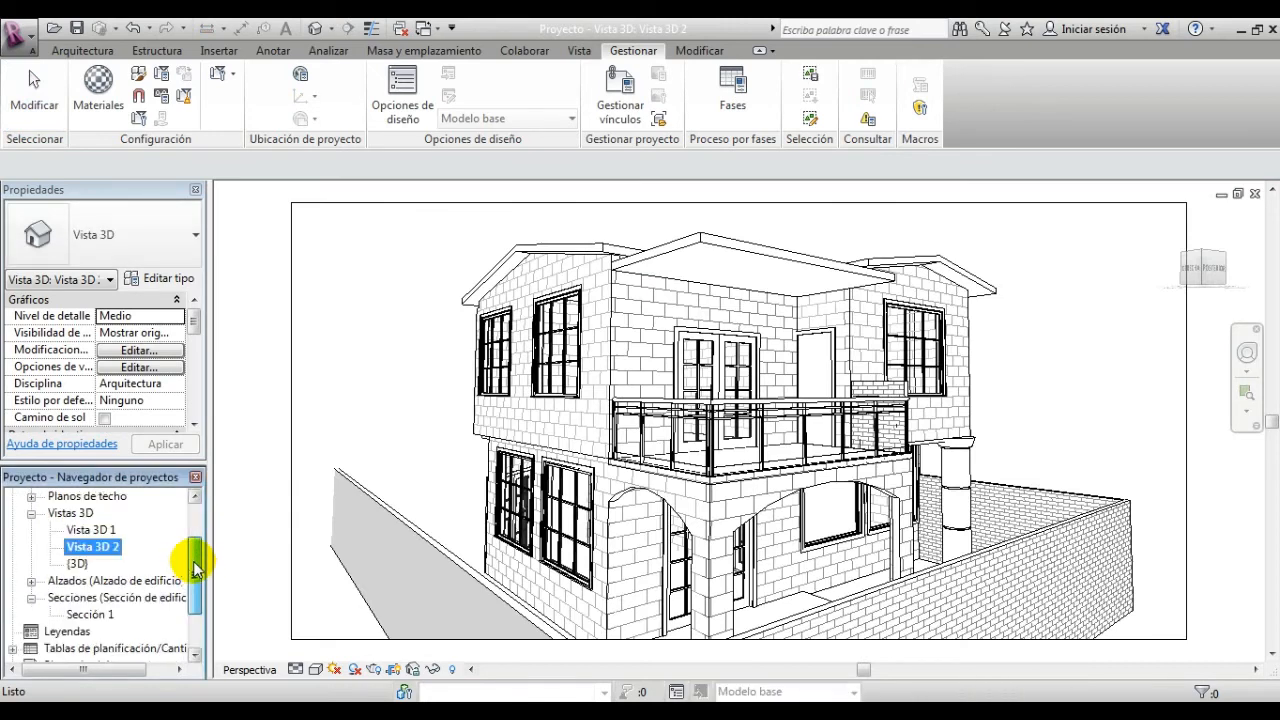
double_click(89, 614)
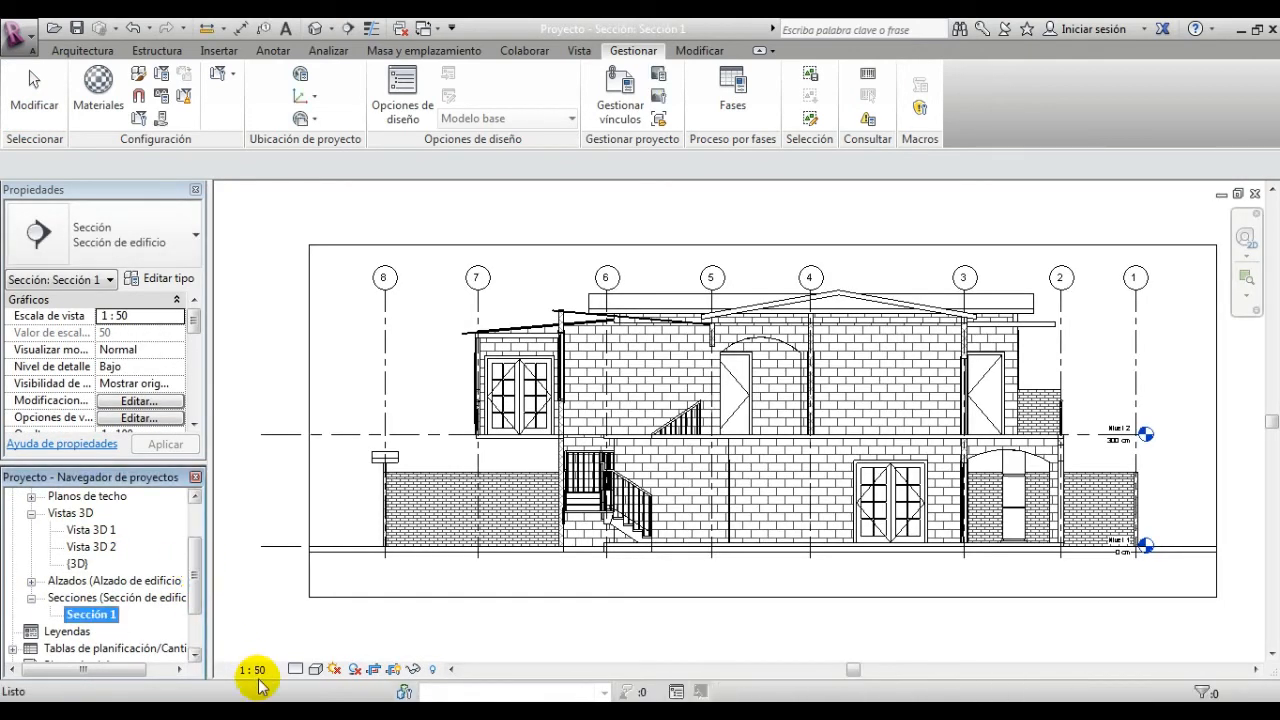
click(253, 669)
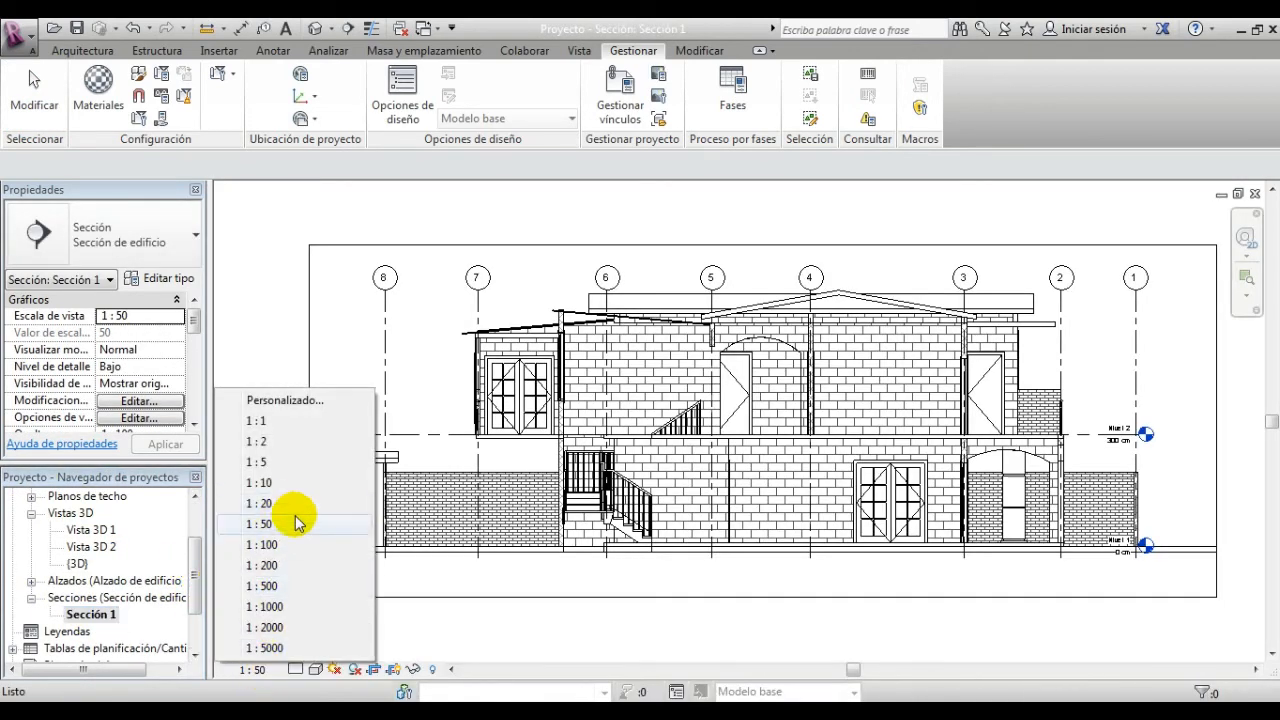
click(440, 625)
Step: Return to the Nivel 1 floor plan and select Planos (todo) in the project browser
click(203, 600)
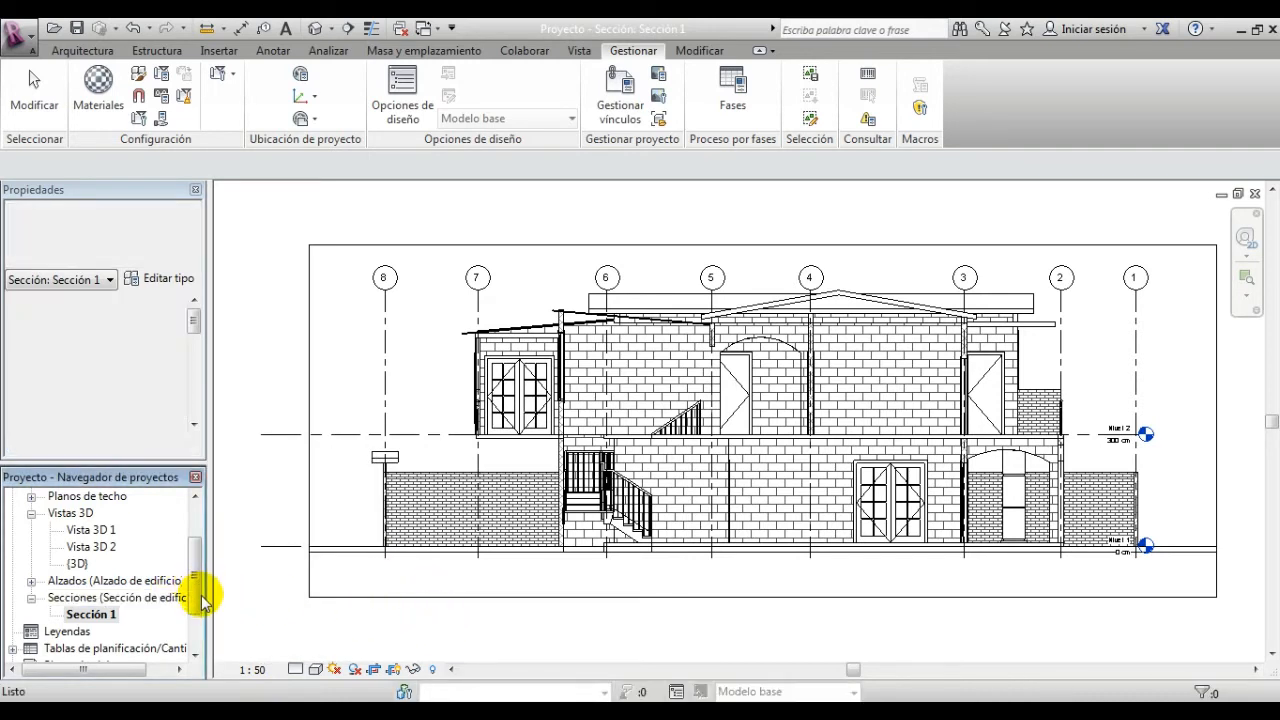
drag(197, 571, 198, 609)
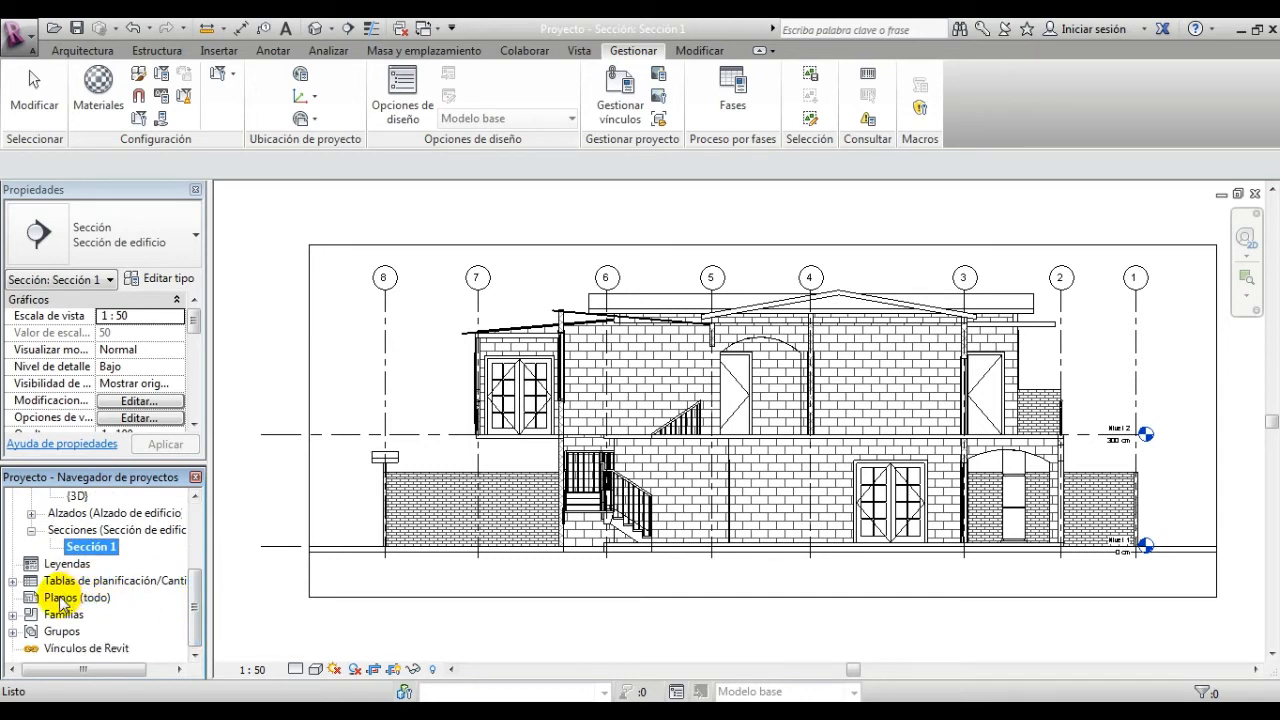
drag(193, 600, 171, 529)
double_click(100, 530)
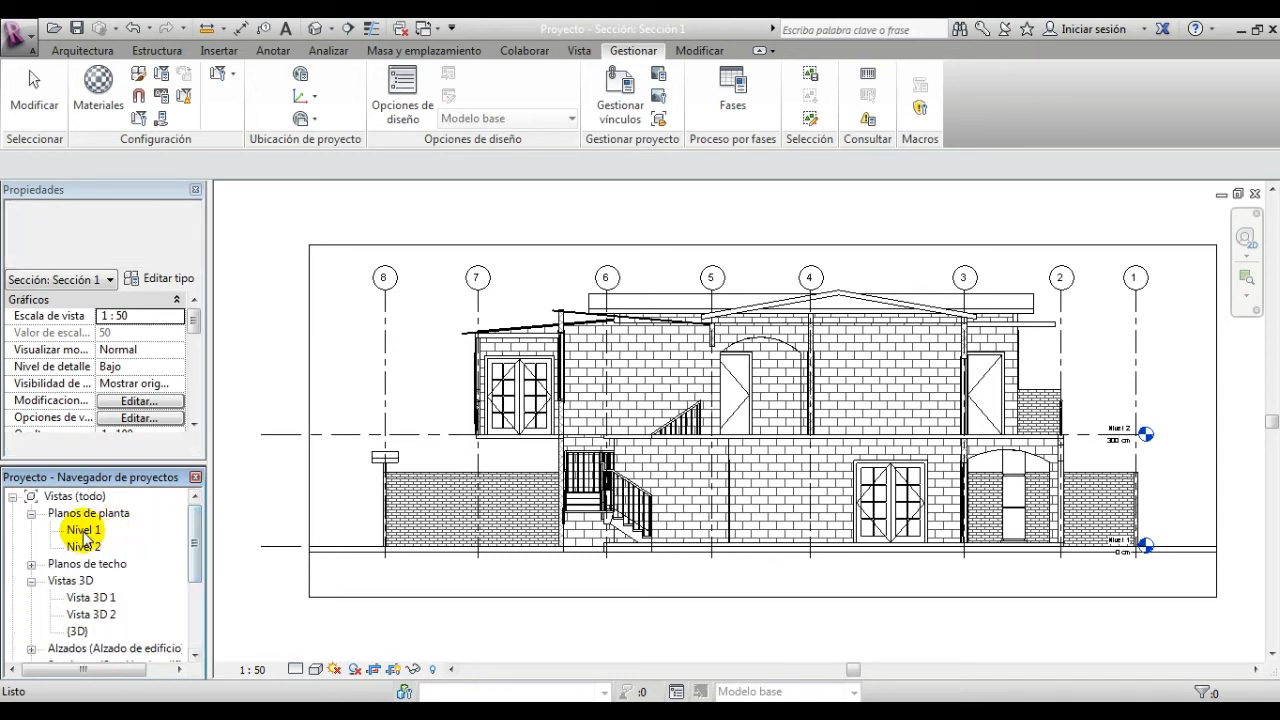
scroll(191, 552, down, 2)
scroll(192, 565, up, 2)
scroll(190, 575, down, 3)
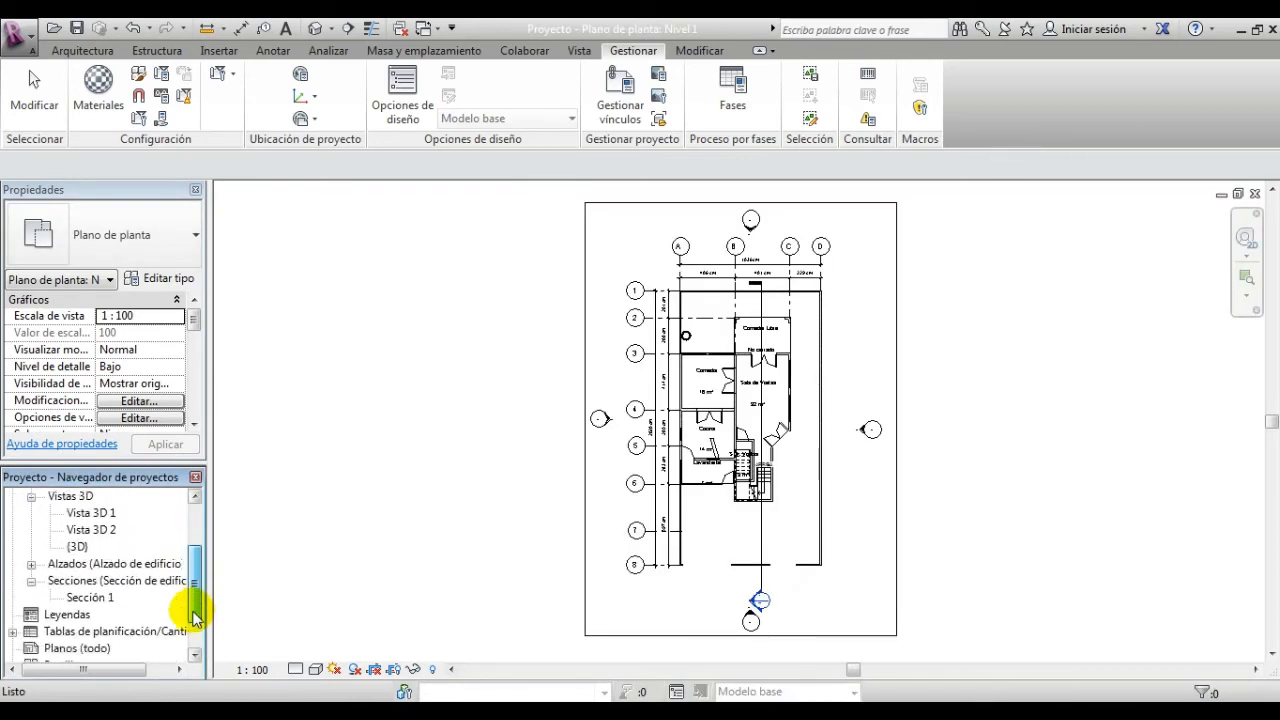
click(77, 597)
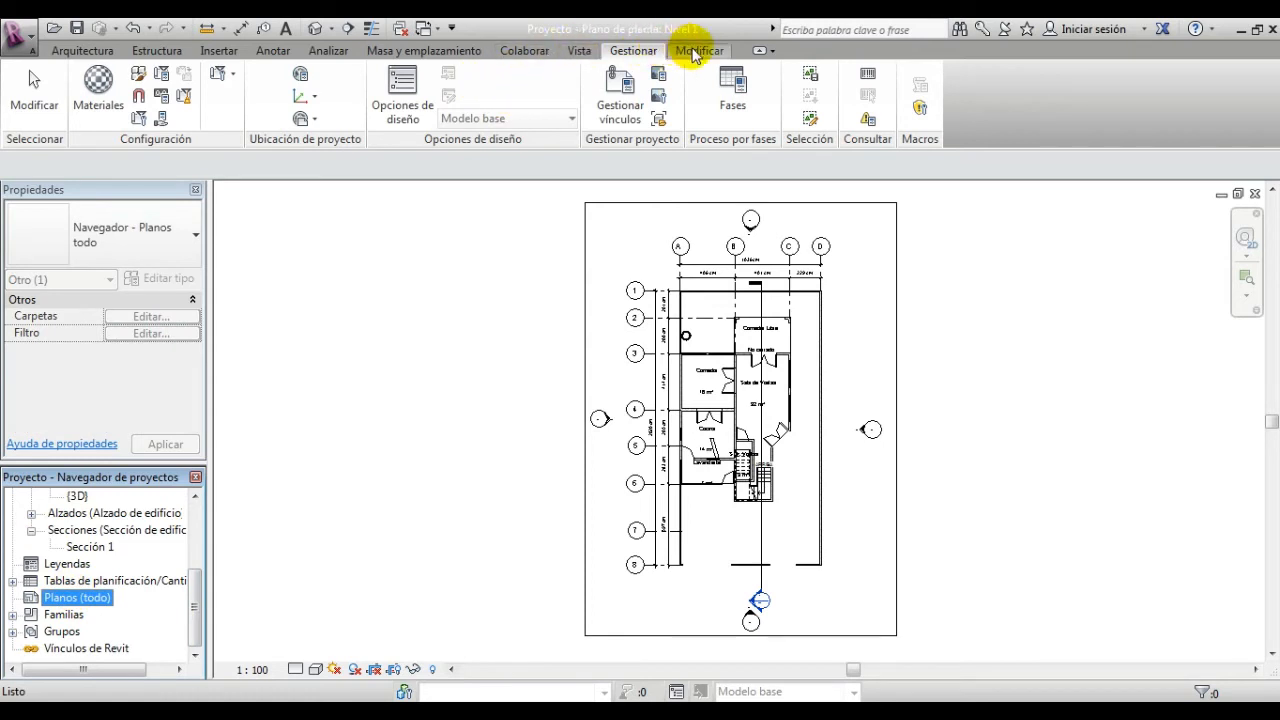
Step: Start a new sheet and browse for another title block family to load
click(580, 51)
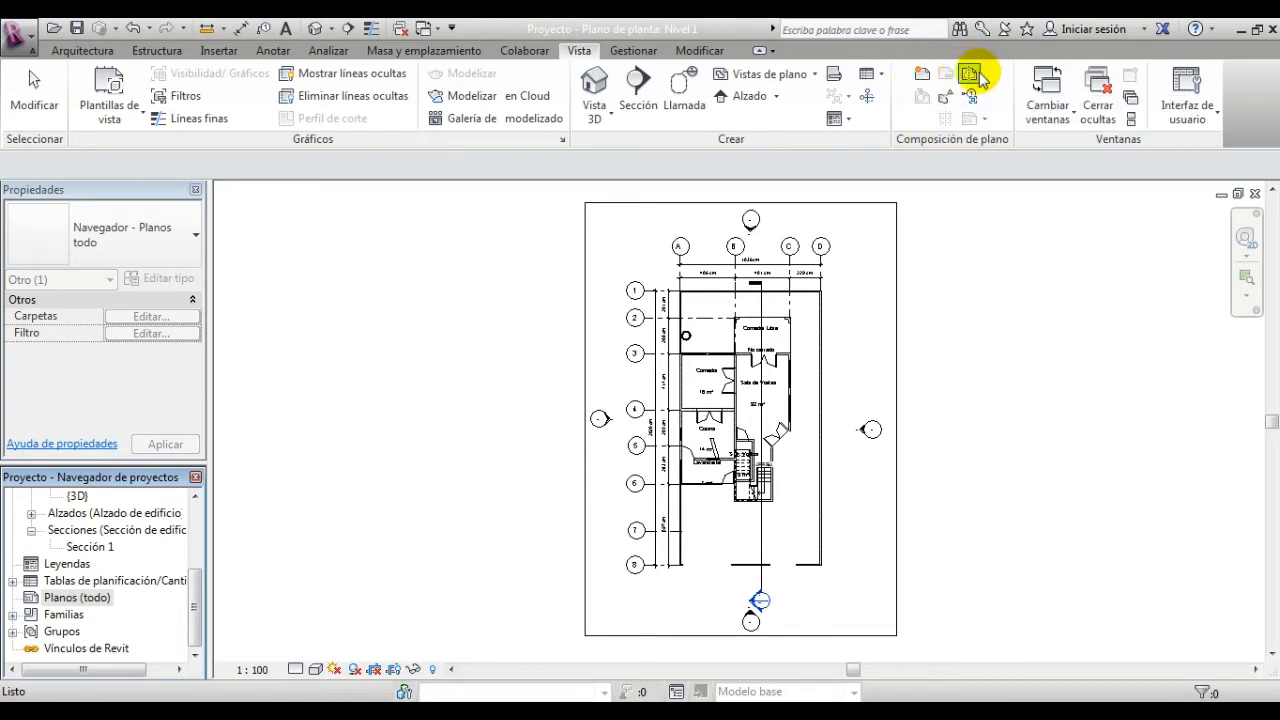
click(922, 74)
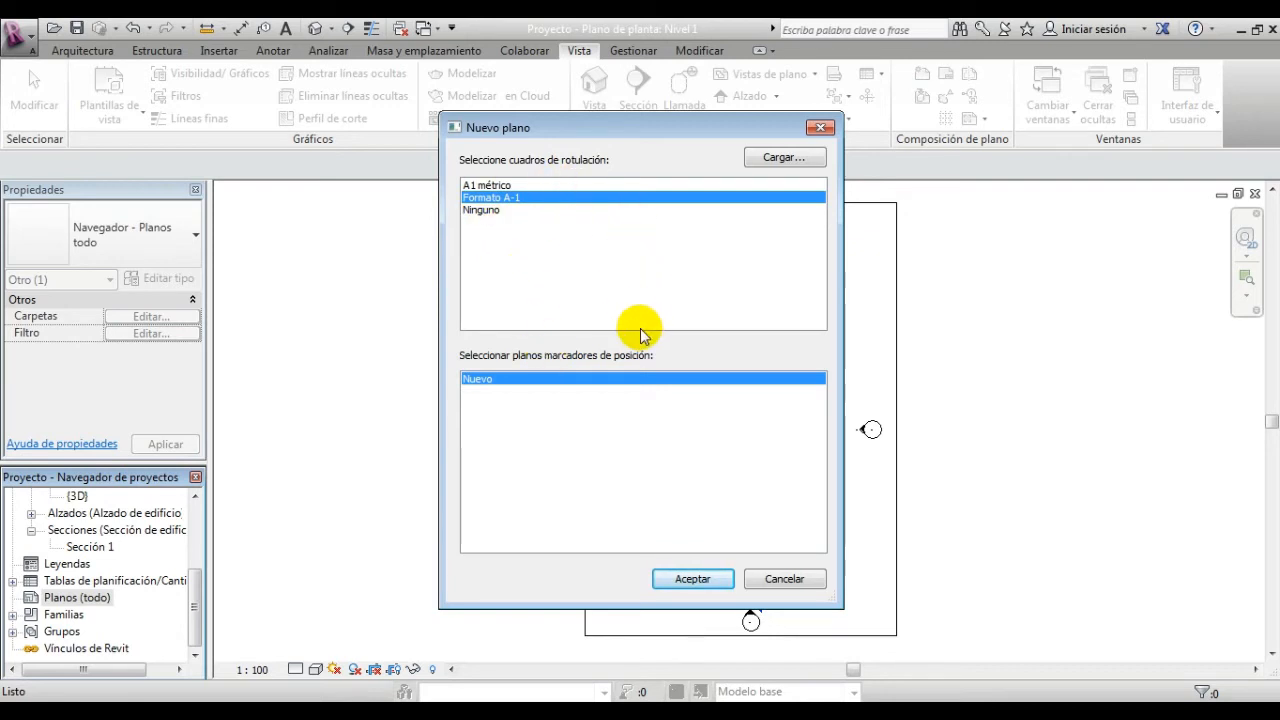
click(478, 187)
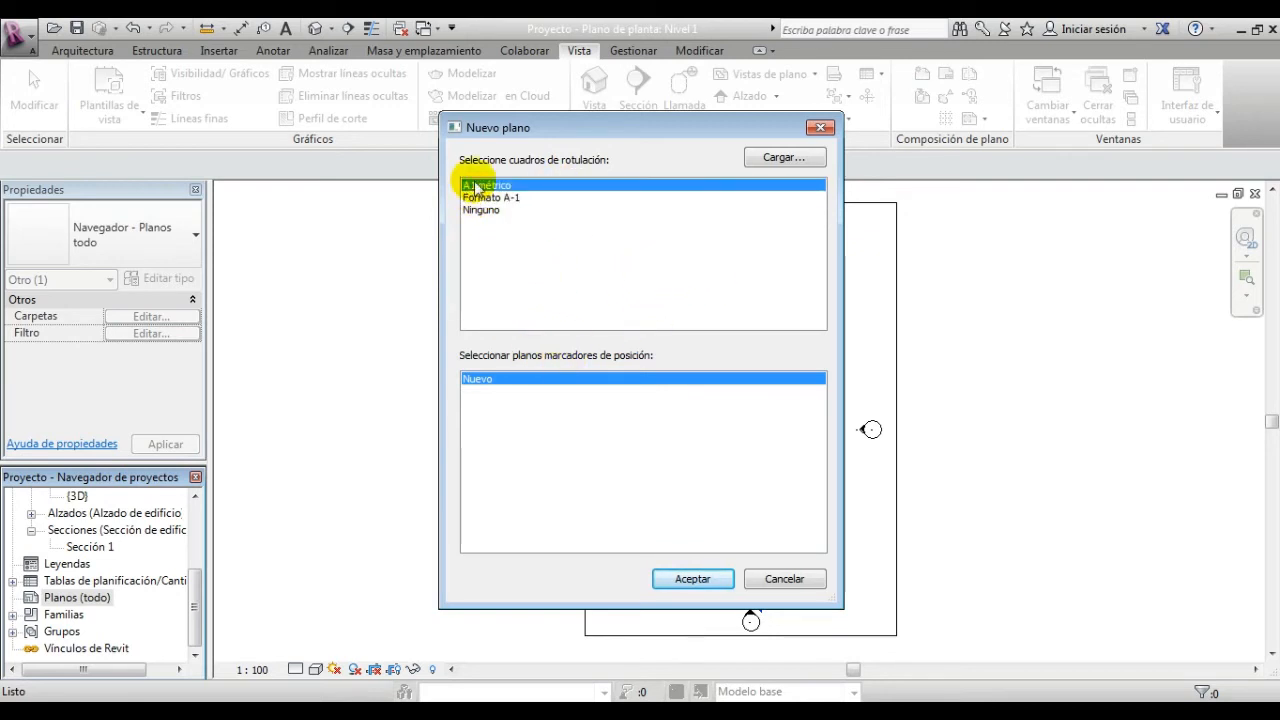
click(783, 160)
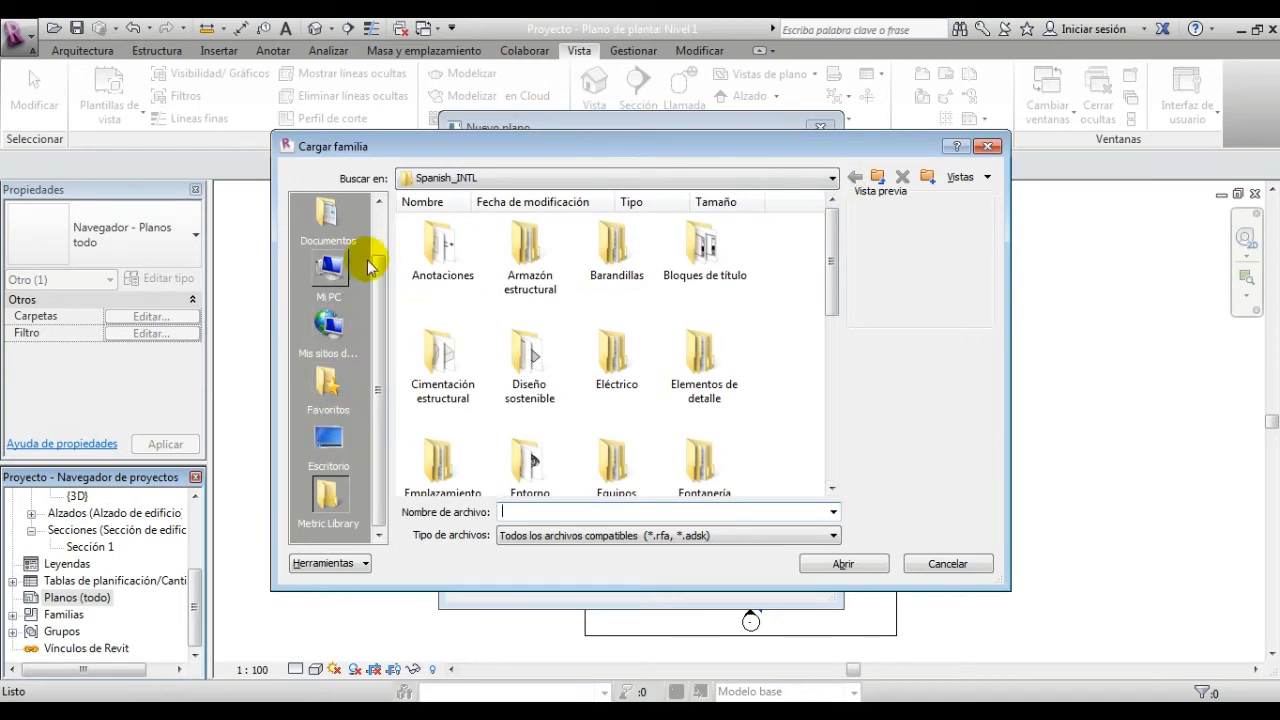
Step: Load the Formato 1 title block from the Descargas folder and create the new sheet with it
click(330, 215)
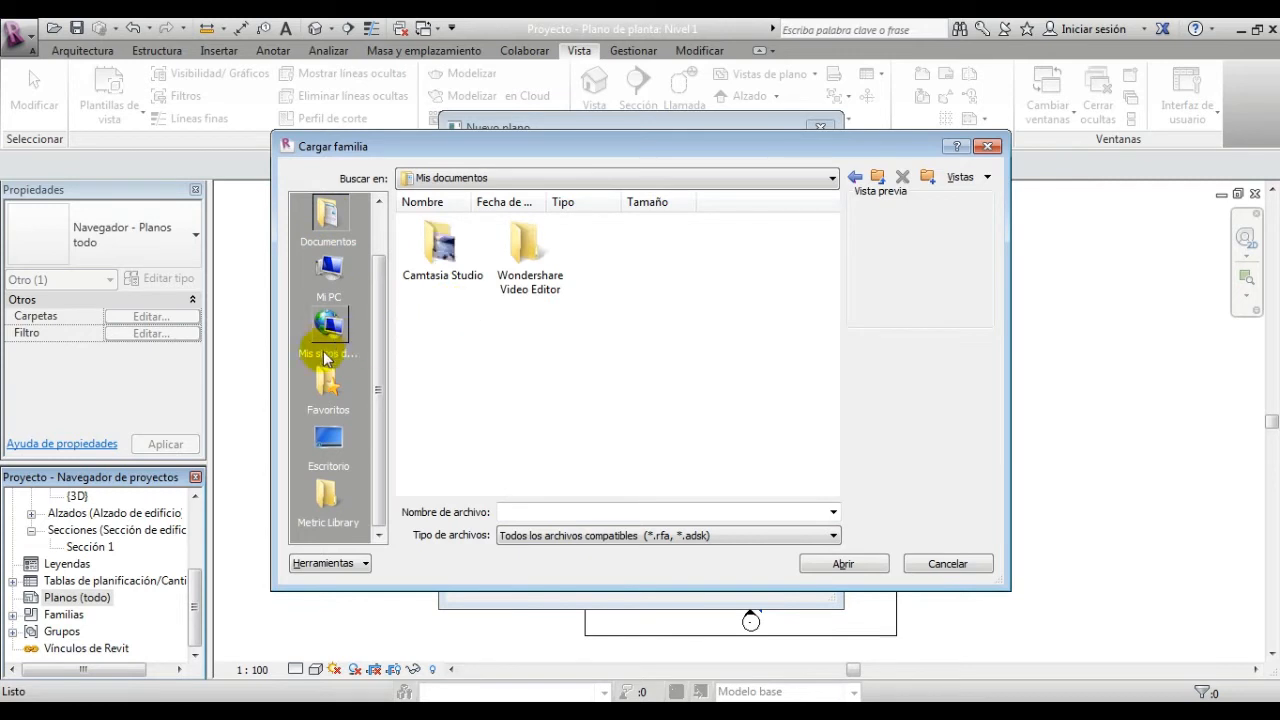
mouse_move(381, 405)
mouse_down()
mouse_move(380, 271)
mouse_move(391, 414)
mouse_up()
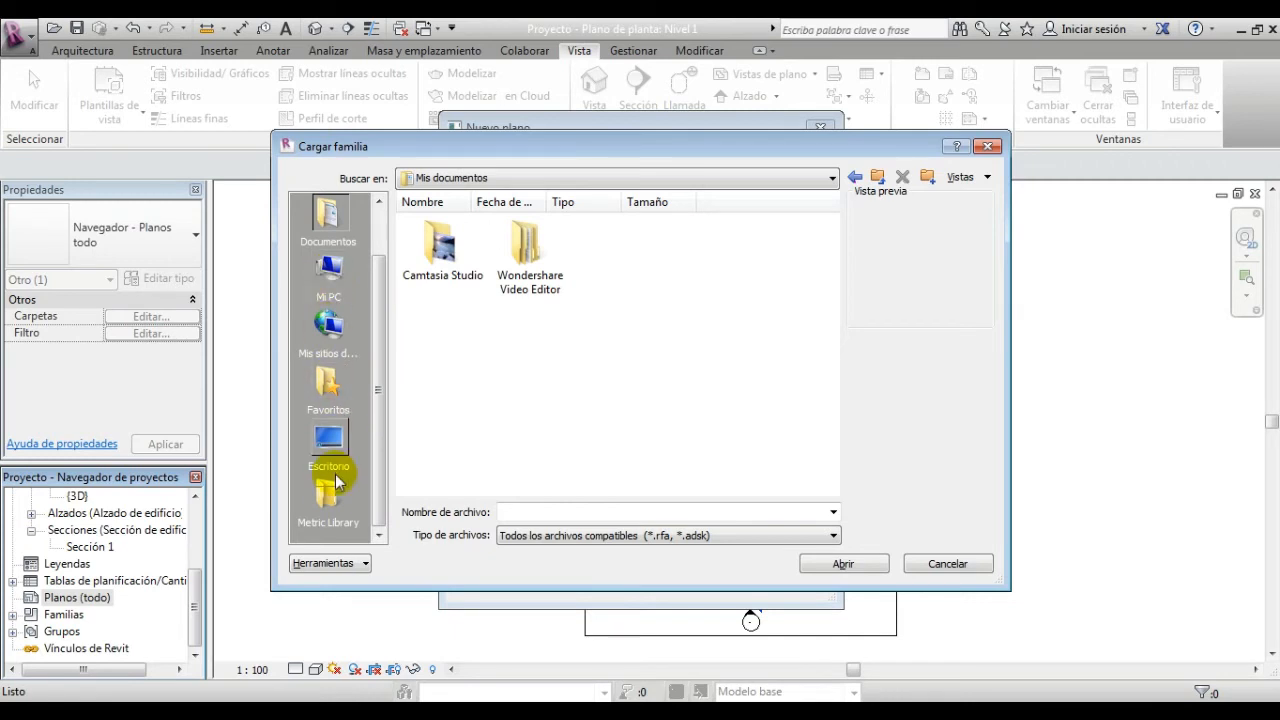
click(609, 177)
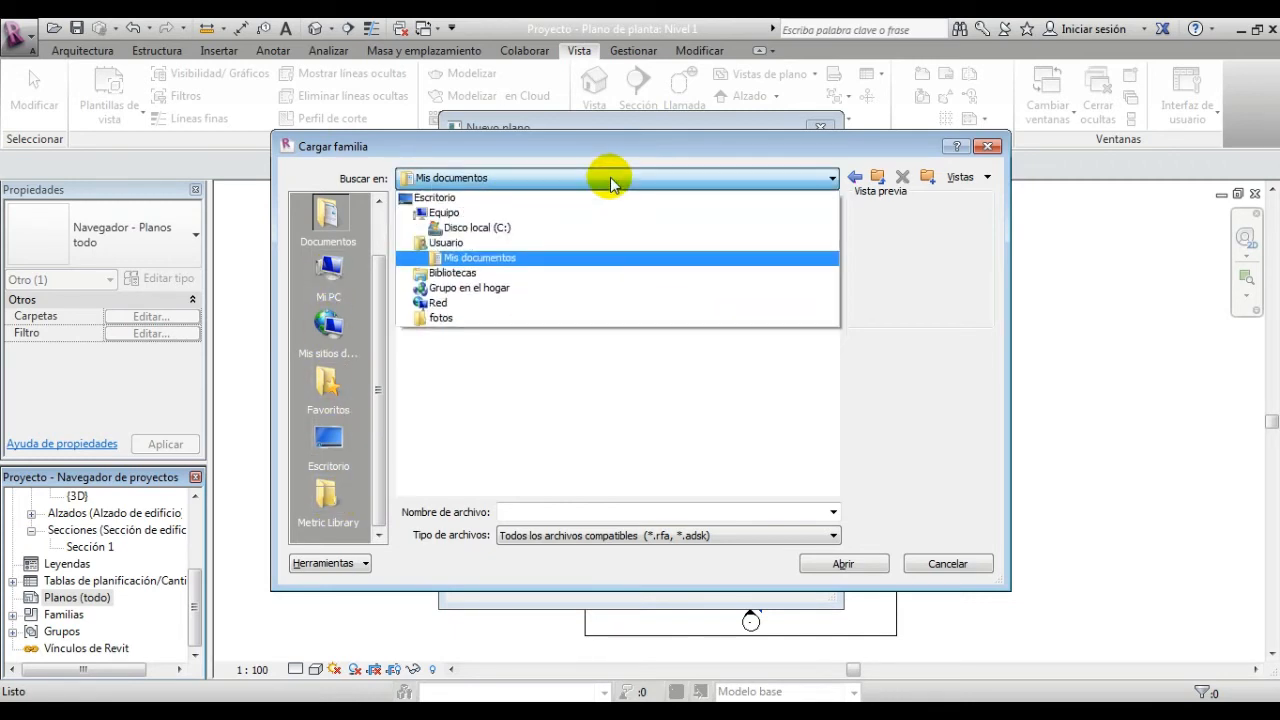
click(462, 242)
click(705, 256)
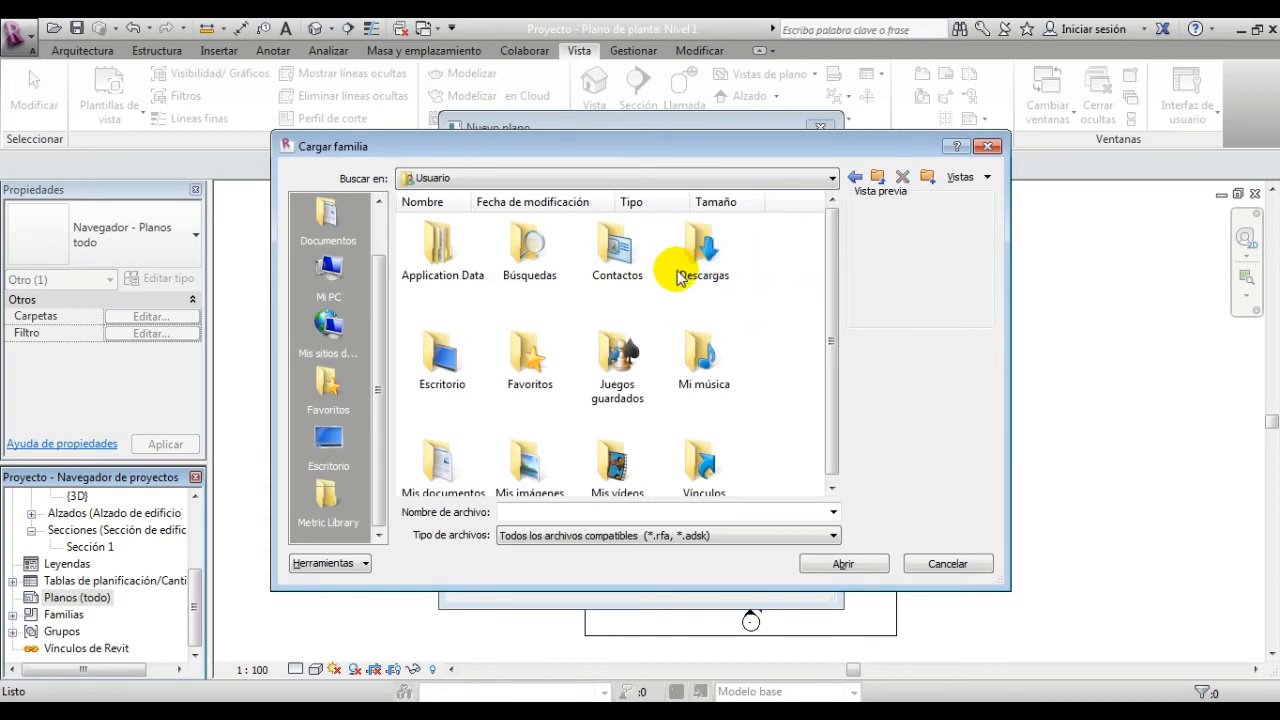
double_click(676, 268)
click(445, 255)
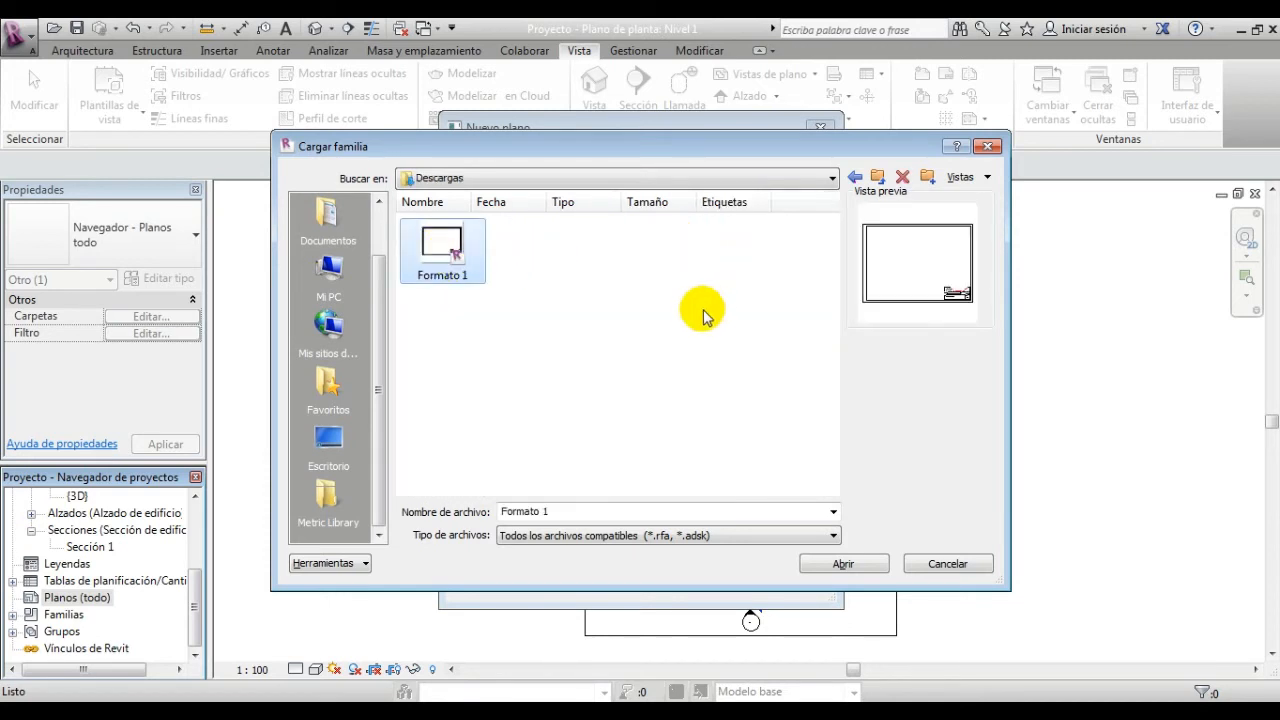
click(850, 563)
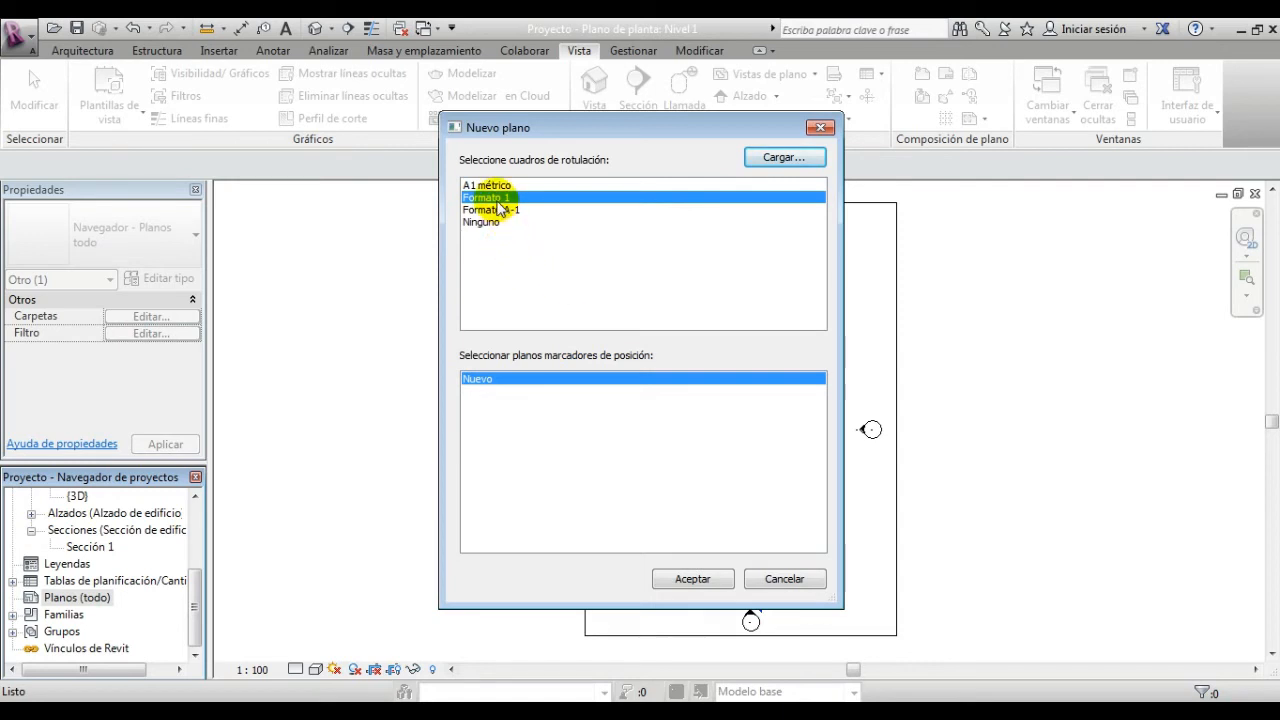
click(692, 579)
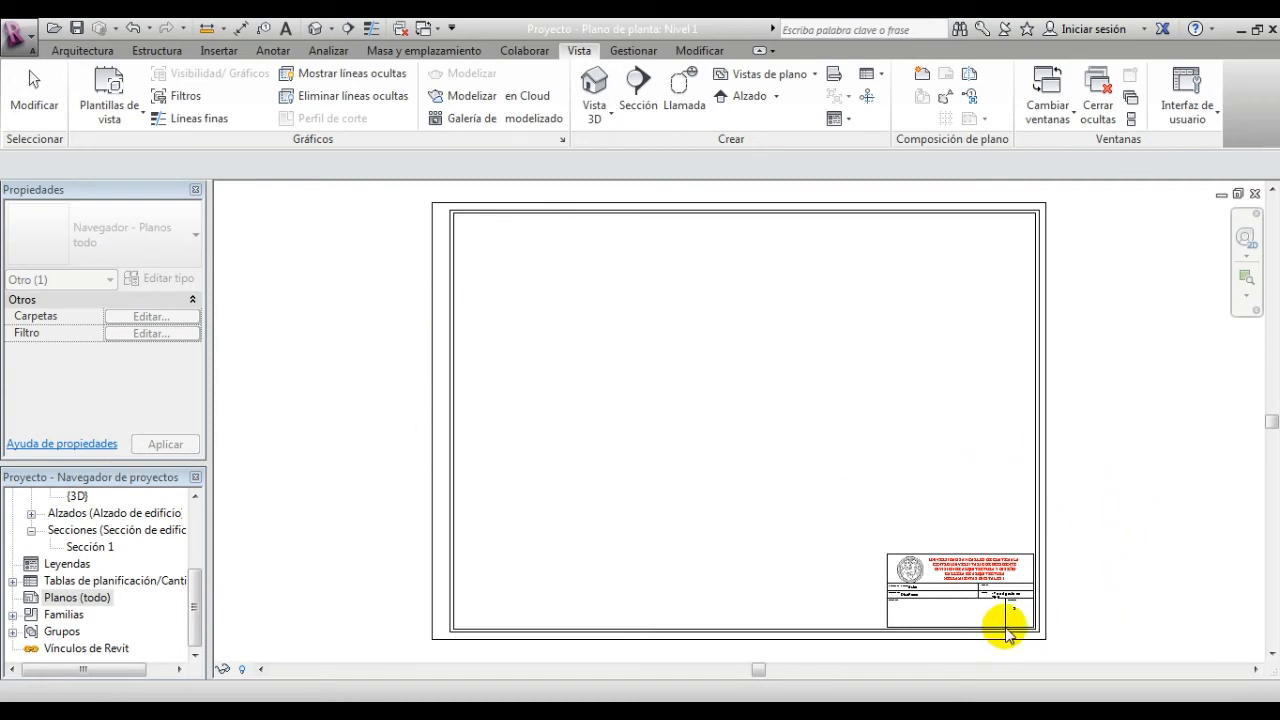
Step: Examine the title block of the new sheet, including its student, professor, scale, date, content and format fields
scroll(1007, 630, up, 5)
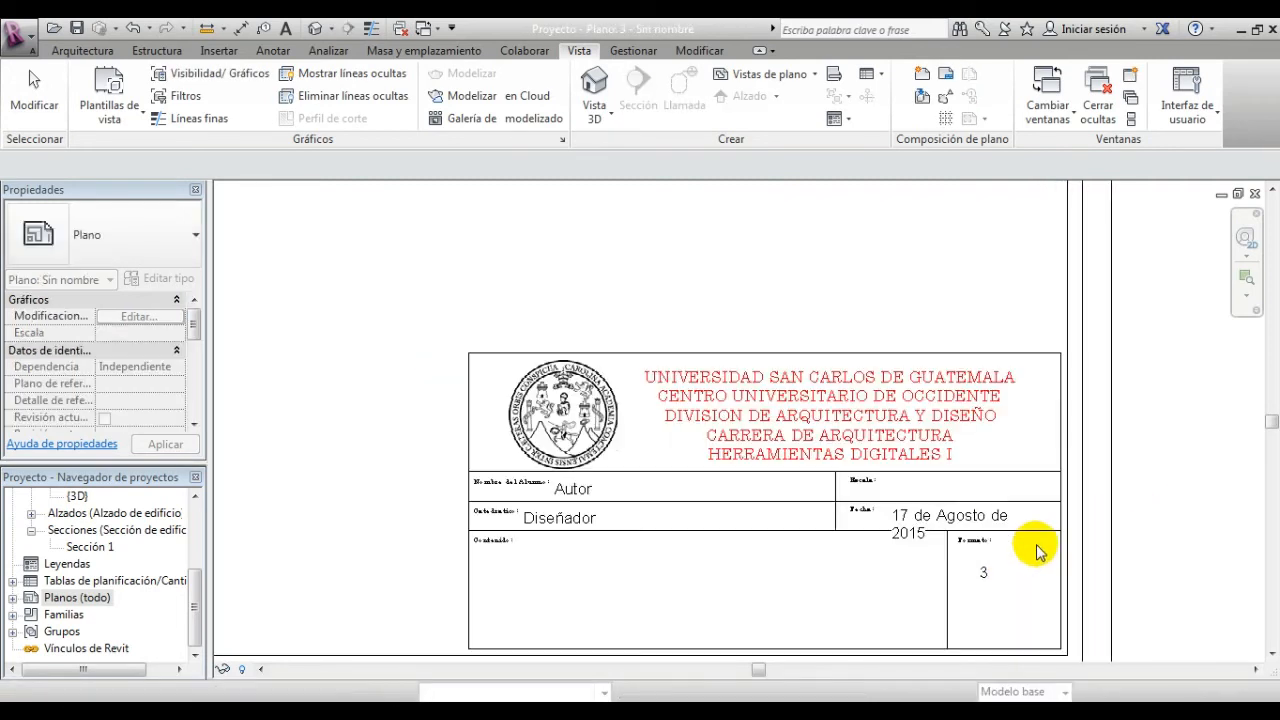
click(1030, 560)
scroll(1037, 552, up, 1)
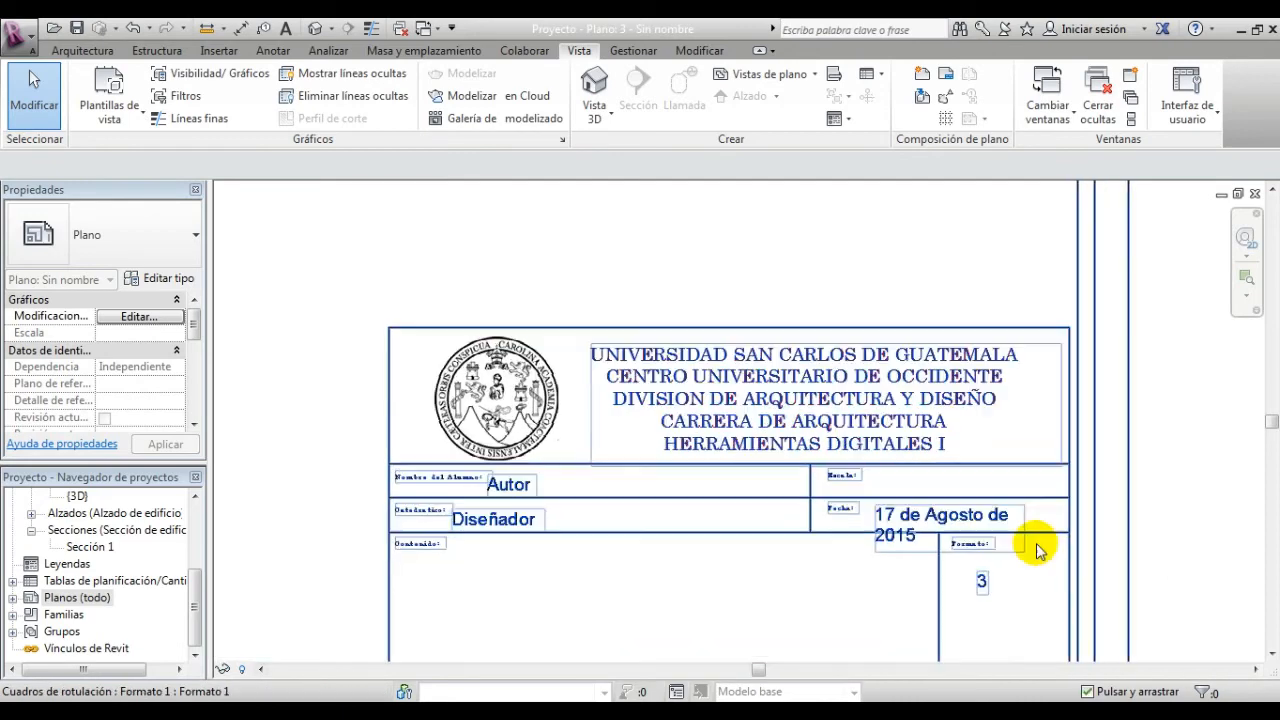
scroll(1040, 552, up, 1)
scroll(1100, 550, down, 5)
middle_drag(1051, 500, 766, 400)
scroll(651, 410, up, 1)
click(871, 494)
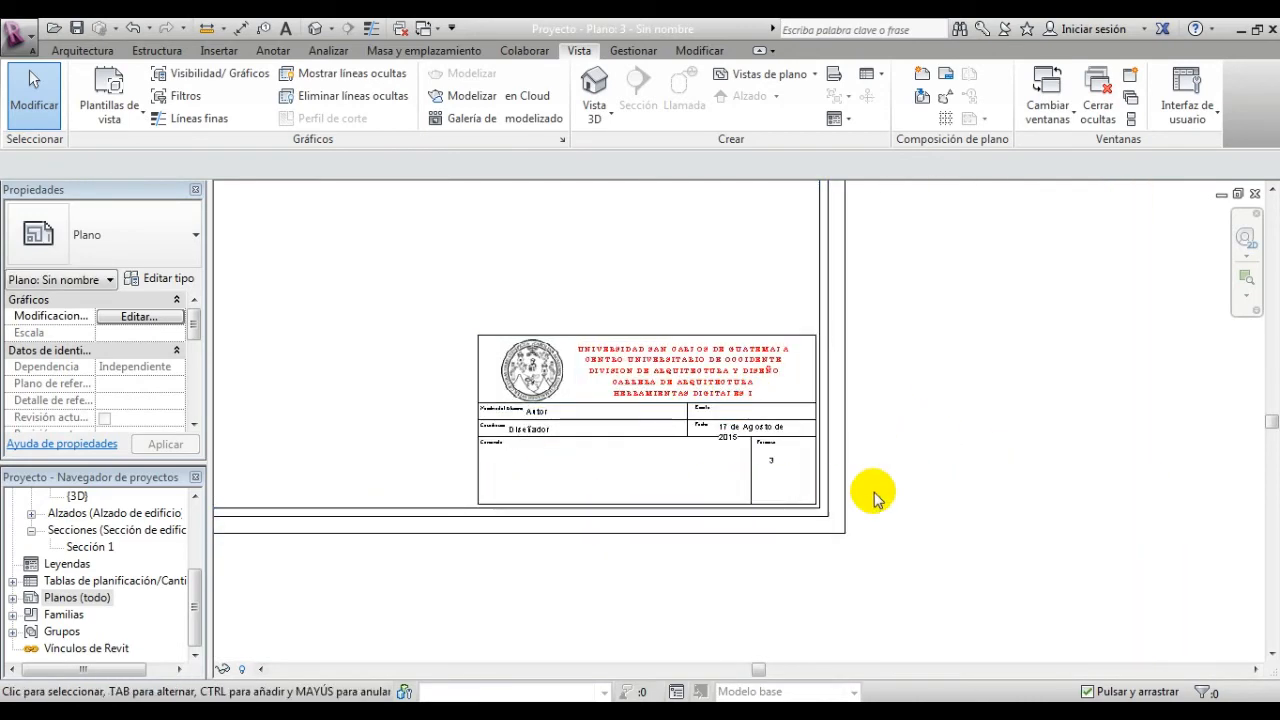
scroll(866, 510, up, 1)
middle_drag(547, 375, 729, 514)
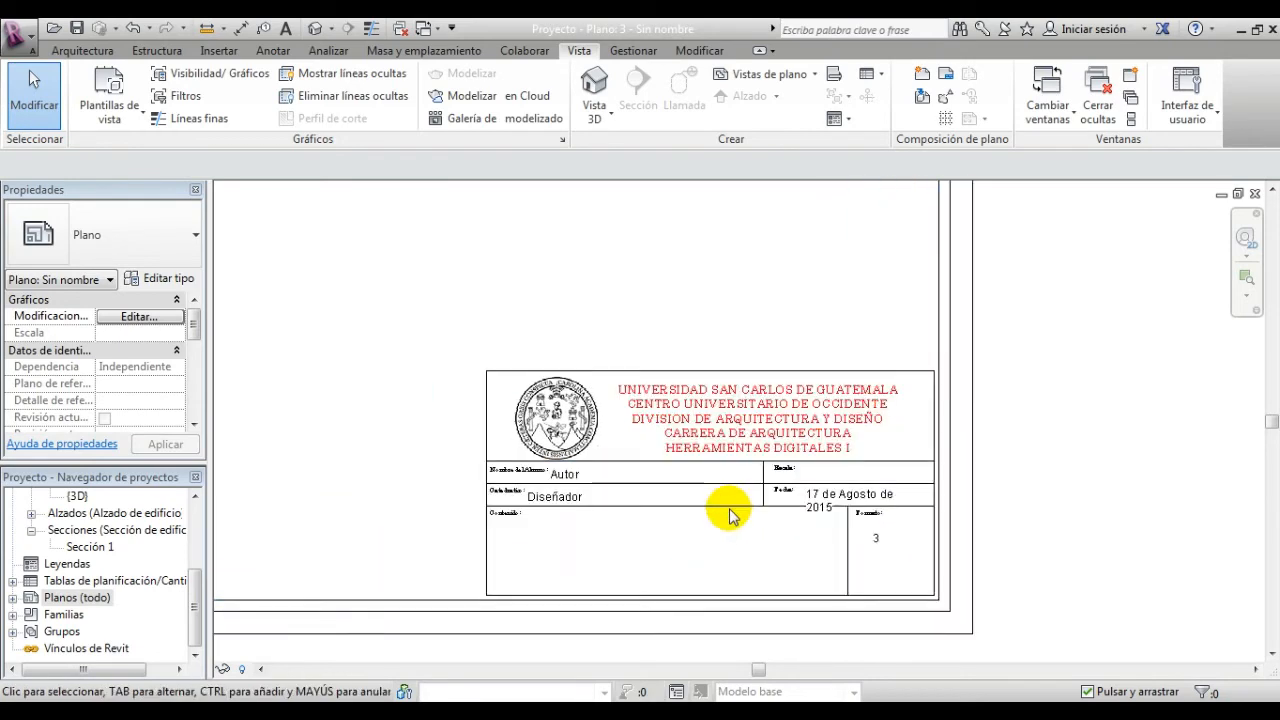
scroll(604, 563, up, 1)
scroll(596, 557, up, 1)
scroll(609, 491, up, 1)
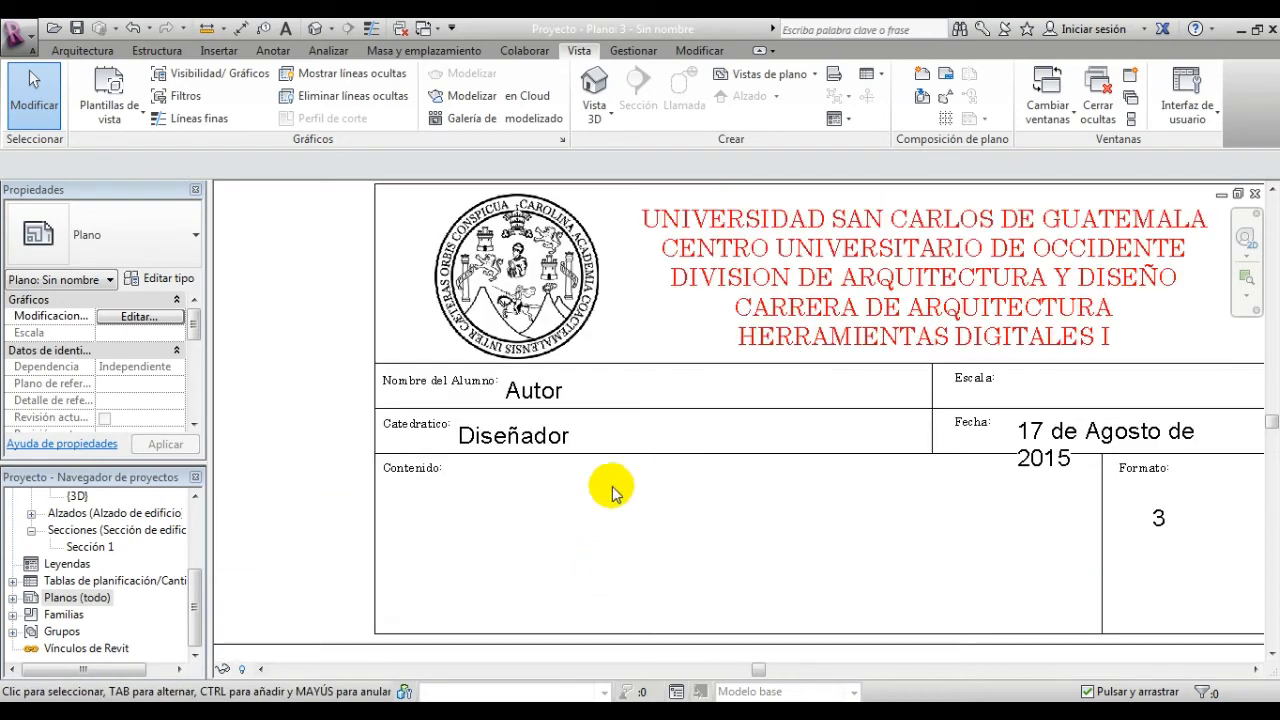
scroll(537, 398, up, 1)
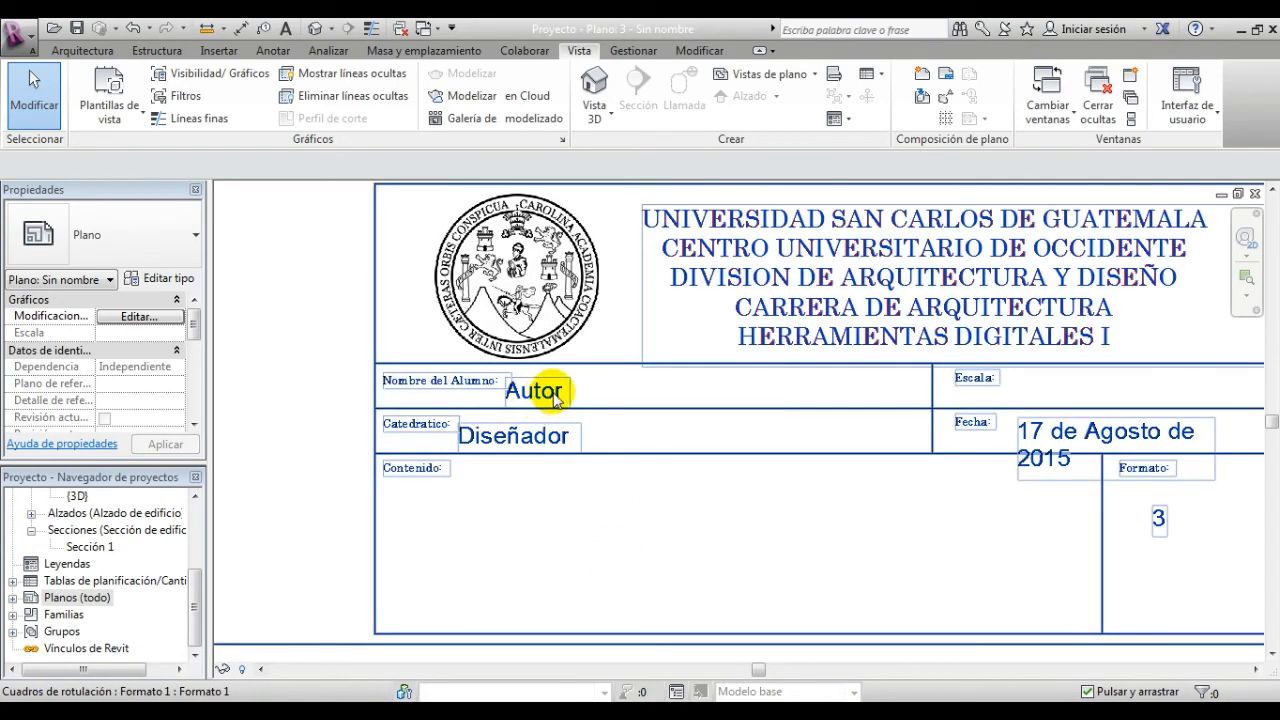
Step: Fill in the student's full name in the title block's Nombre del Alumno field
click(557, 395)
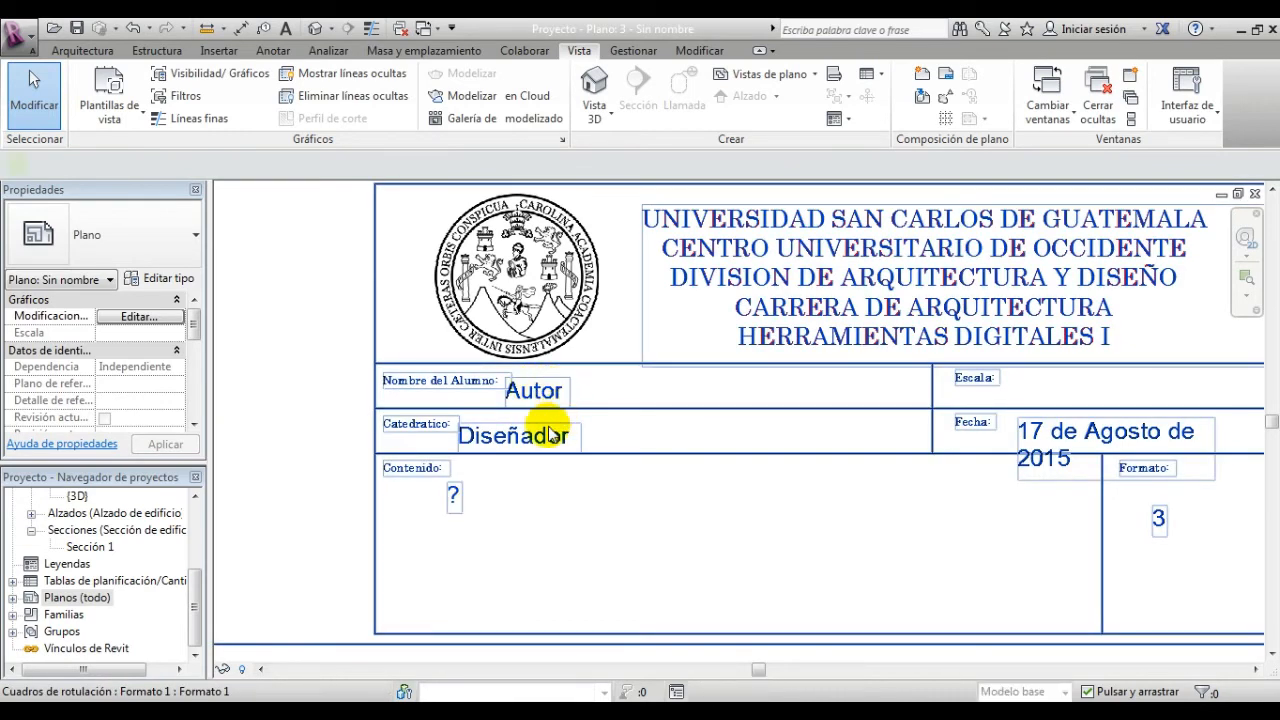
click(551, 400)
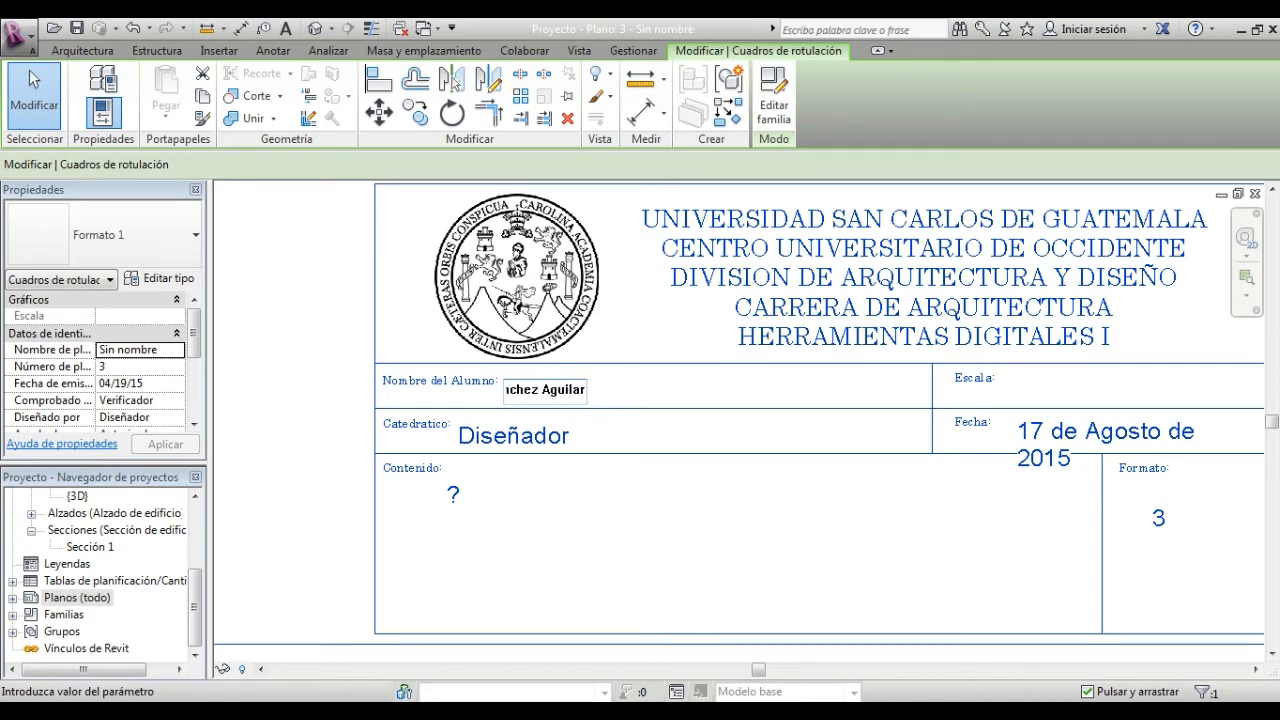
click(650, 530)
Step: Set the title block's Fecha field to 24 de Abril de 2015
middle_drag(880, 431, 735, 464)
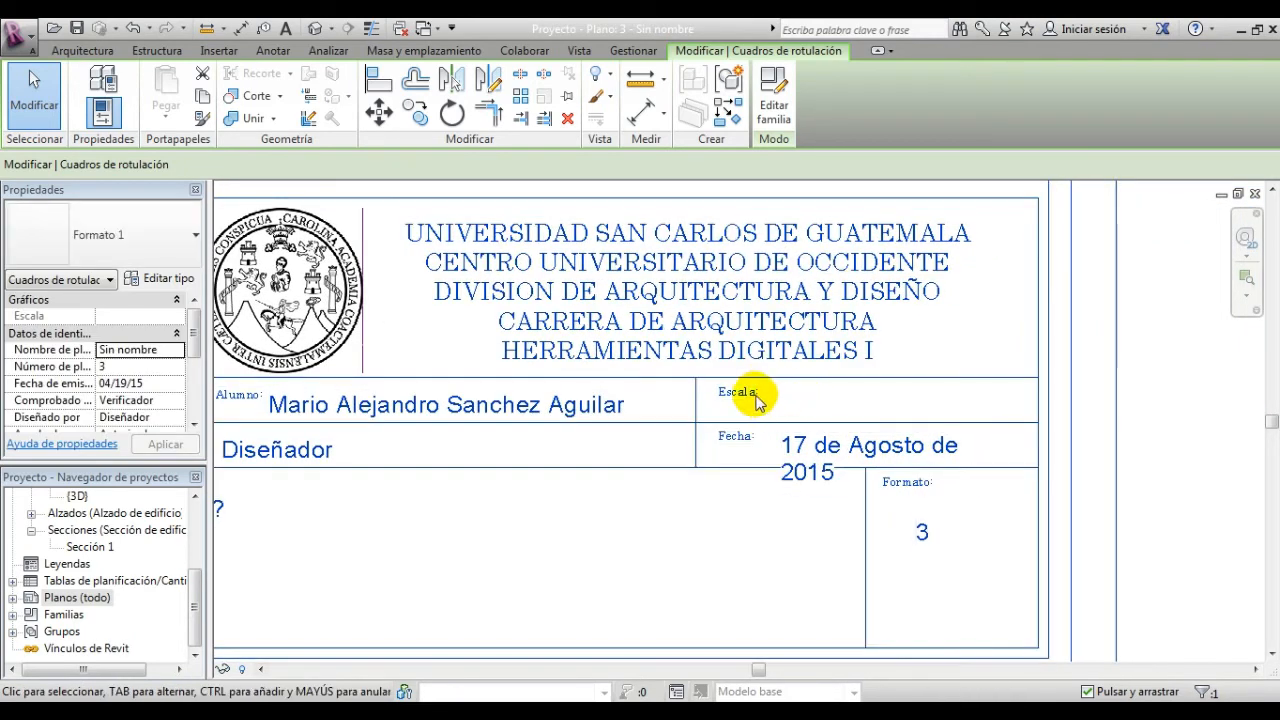
click(900, 456)
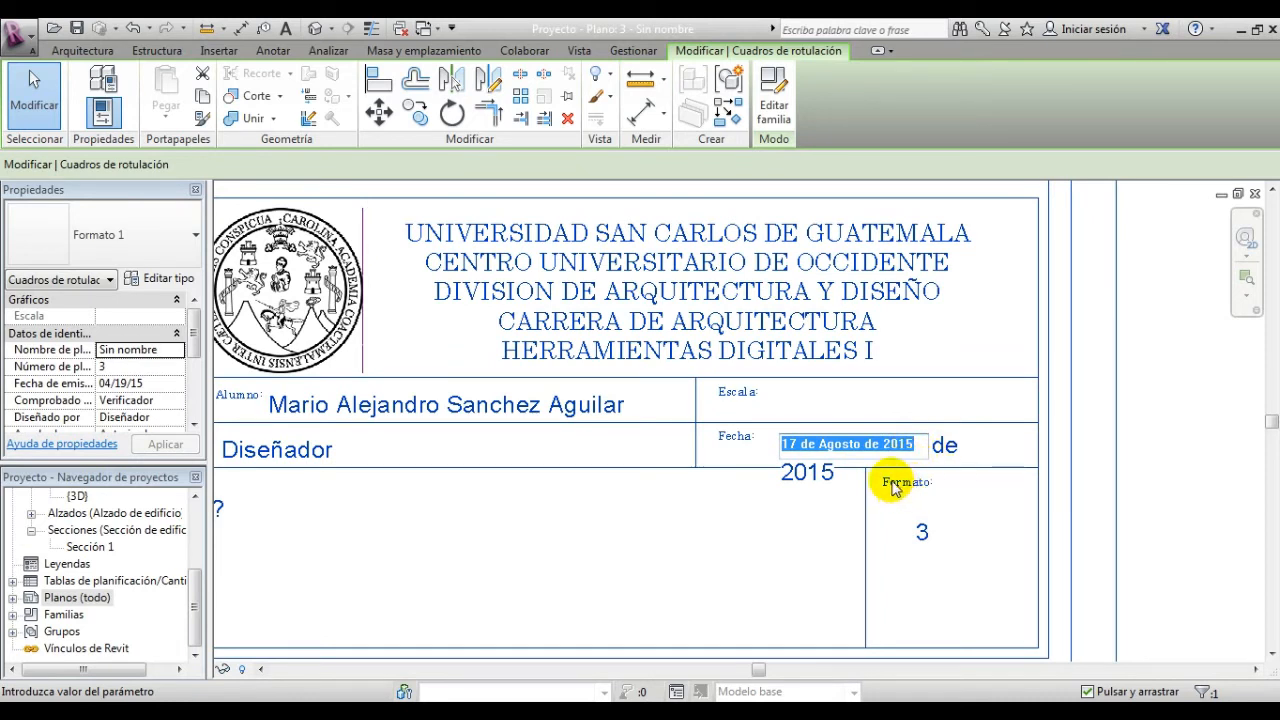
text(24)
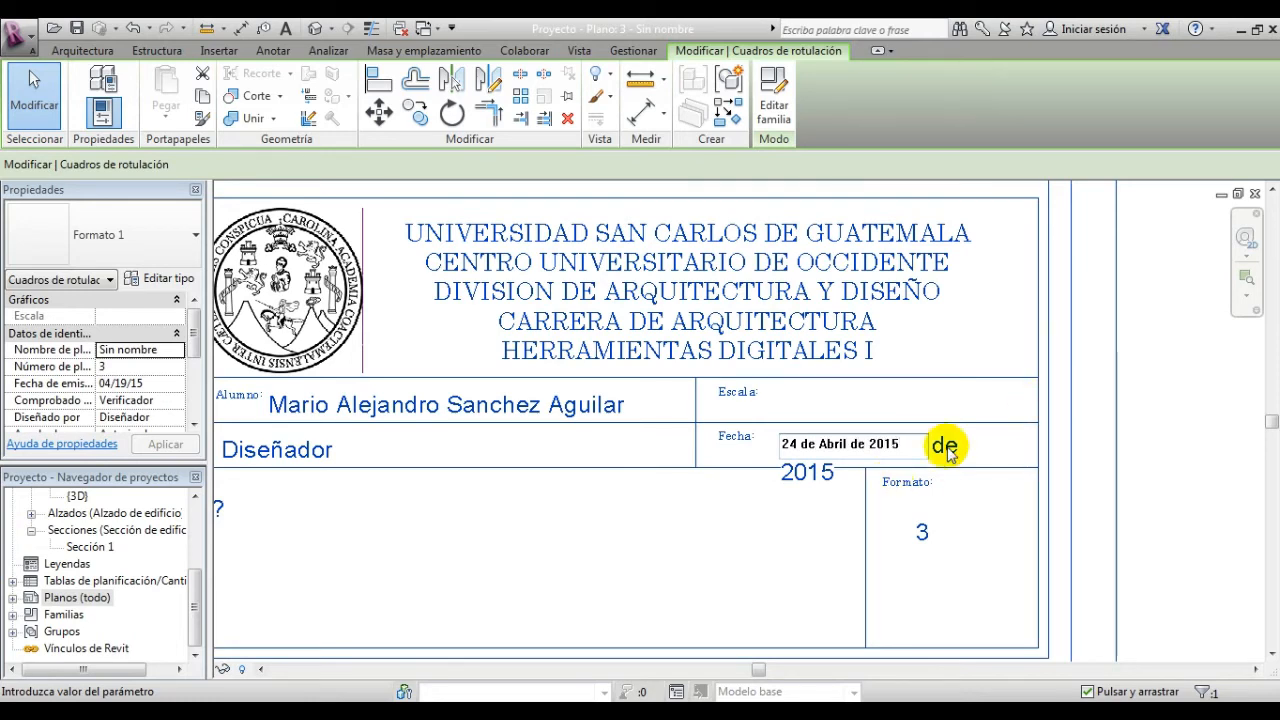
click(534, 477)
middle_drag(581, 481, 846, 431)
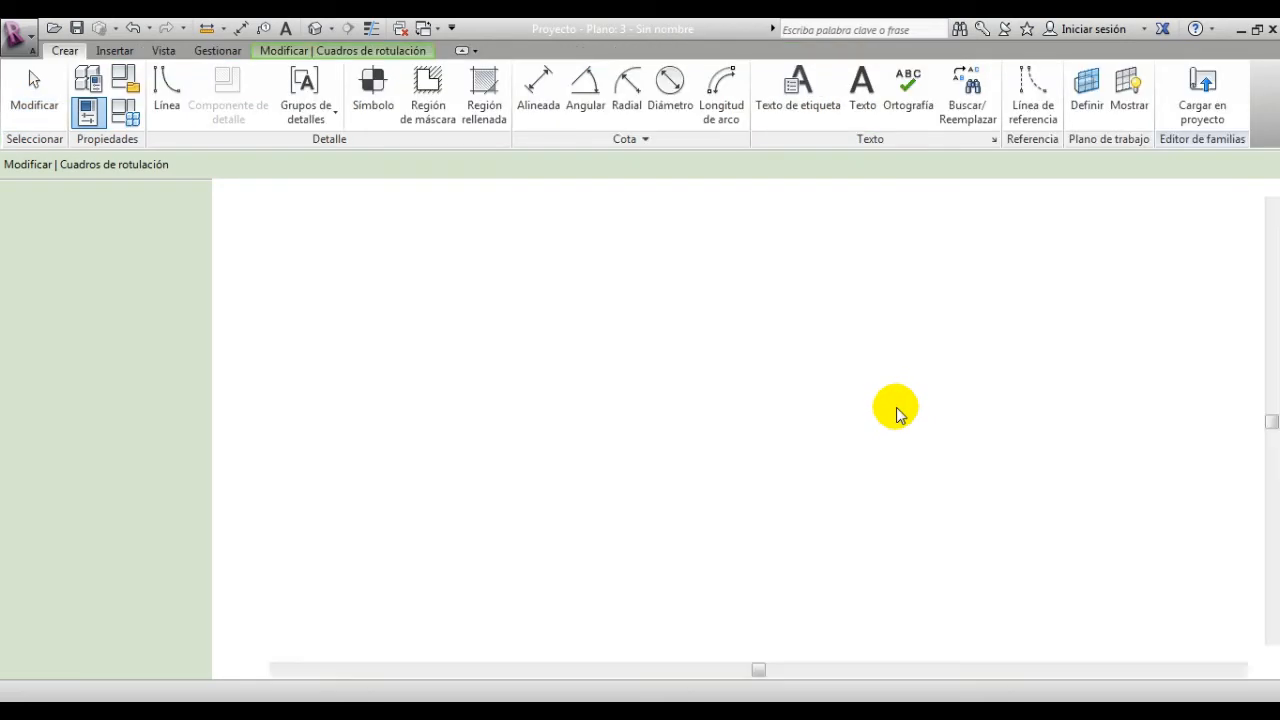
scroll(930, 605, up, 4)
scroll(987, 607, up, 3)
middle_drag(991, 600, 737, 494)
scroll(737, 494, down, 2)
scroll(939, 440, down, 2)
middle_drag(1010, 396, 979, 572)
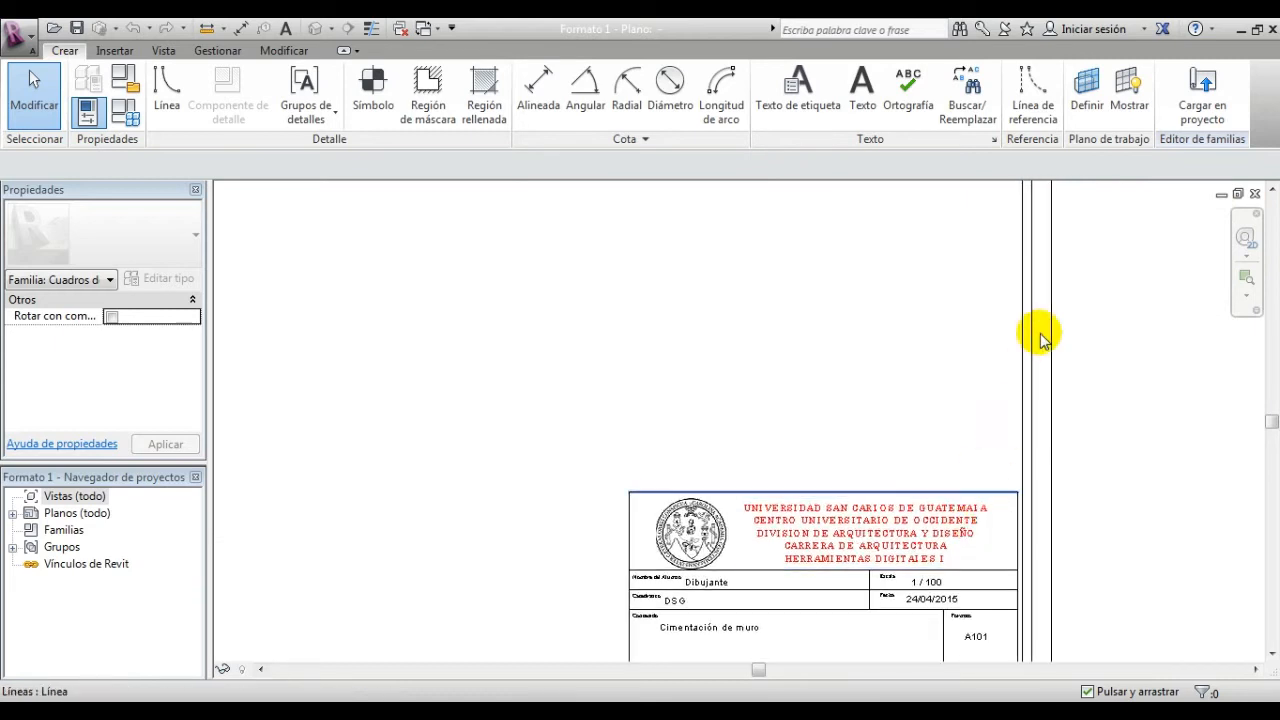
click(1255, 194)
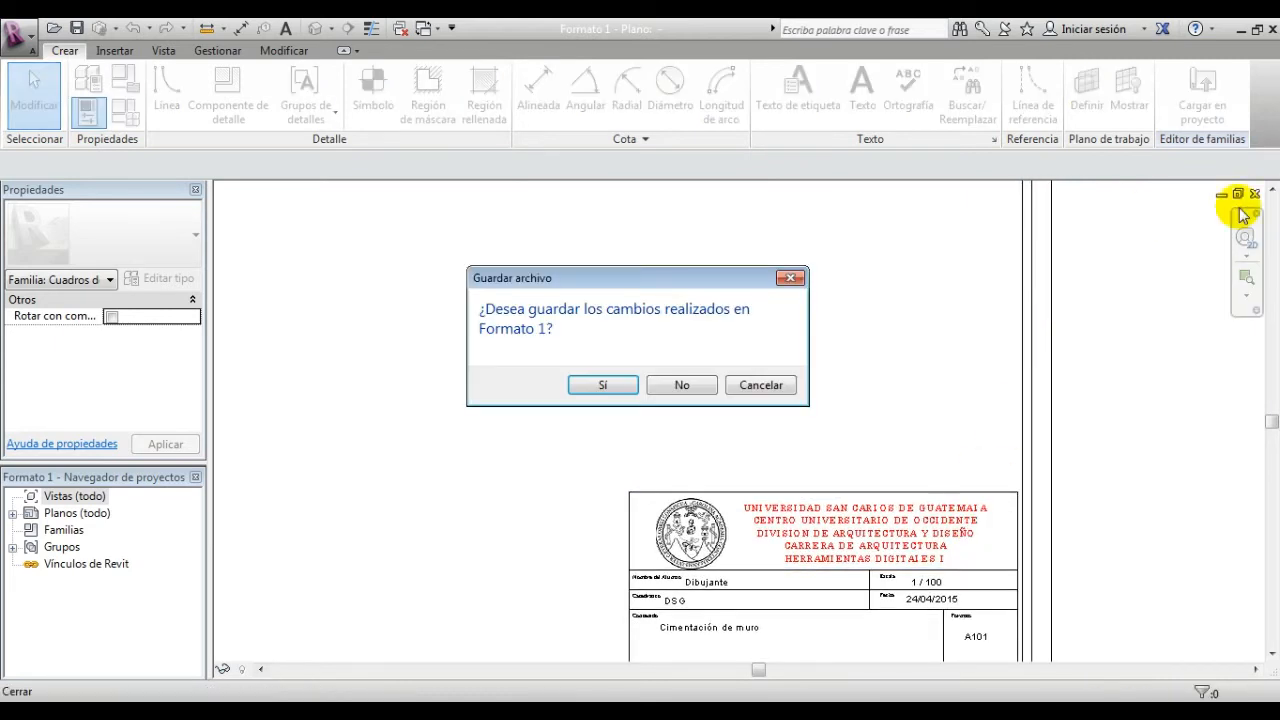
click(680, 400)
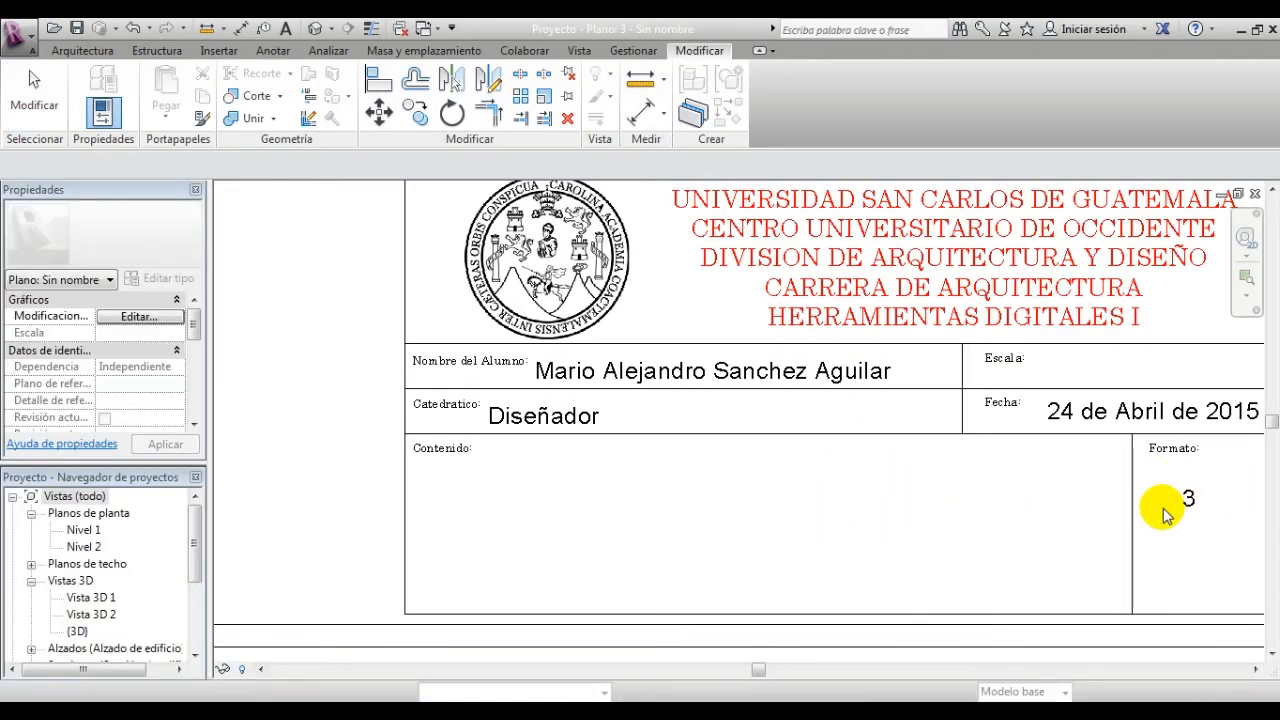
Step: Set the sheet number in the title block's Formato field to 1
middle_drag(1050, 513, 764, 526)
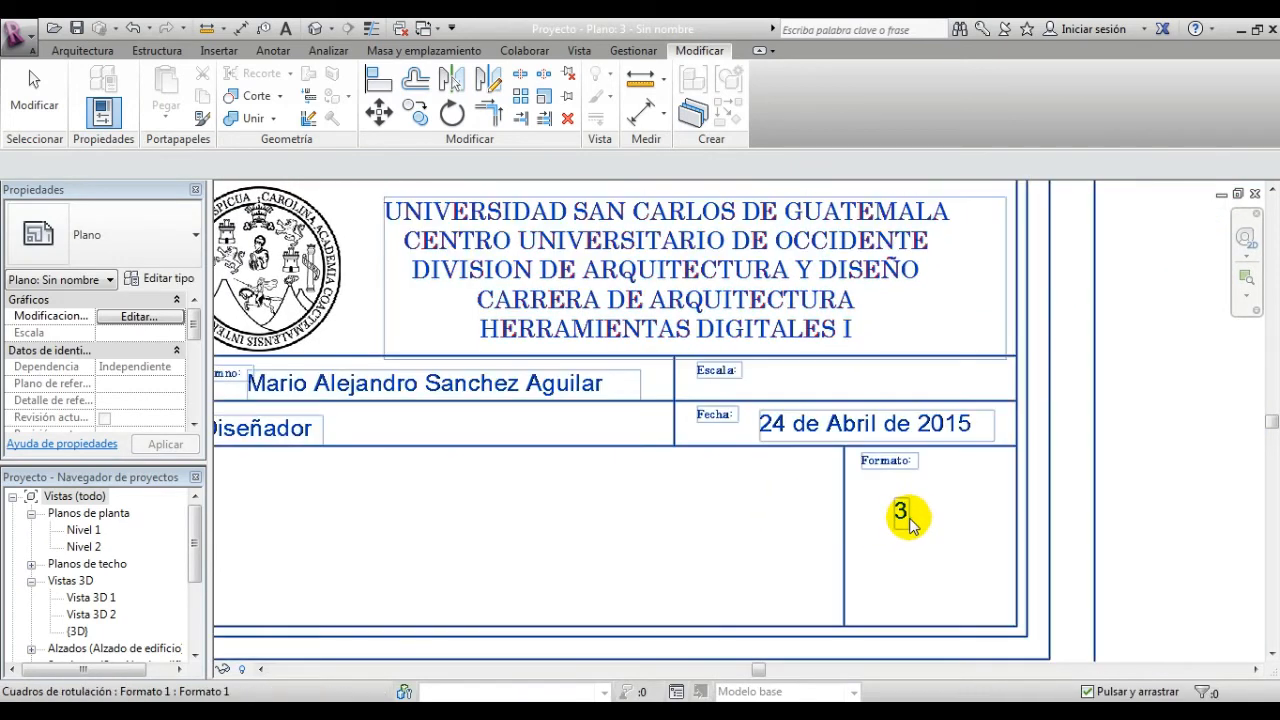
click(903, 512)
click(903, 512)
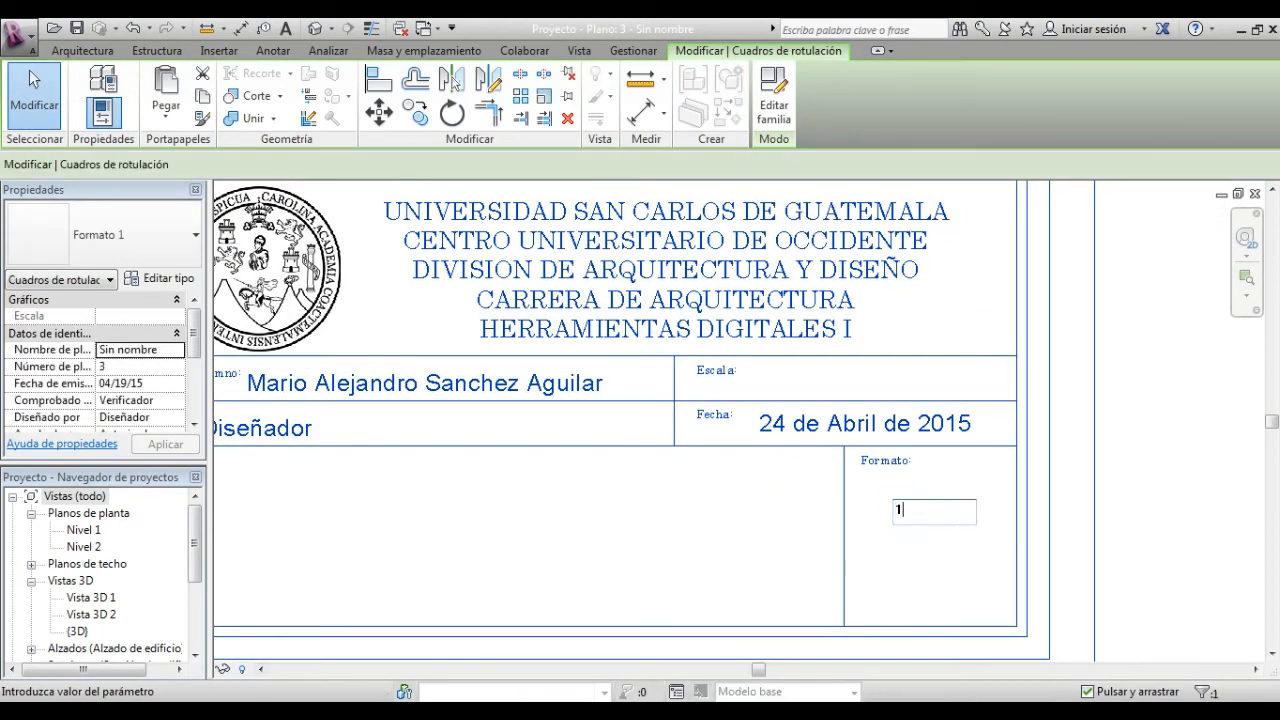
click(926, 554)
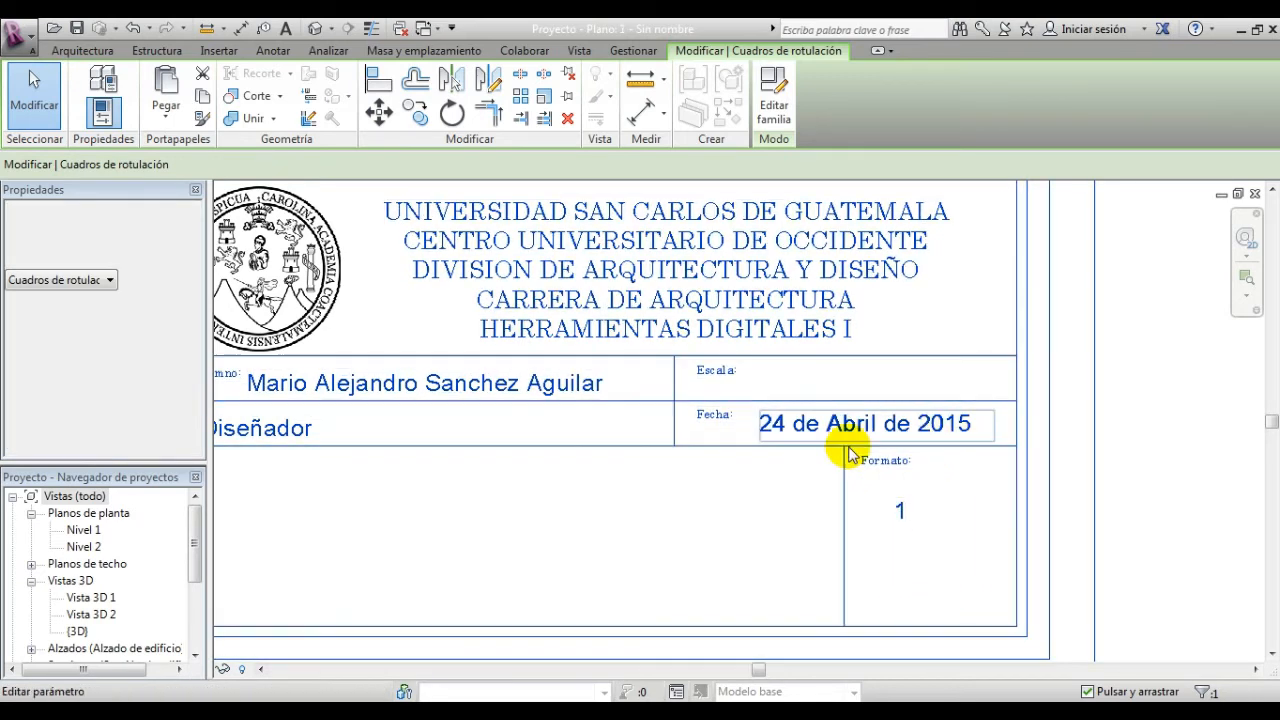
Step: Examine the title block's Contenido field and the empty drawing area of the sheet, and clear the title block selection
middle_drag(854, 476, 867, 478)
scroll(867, 478, down, 2)
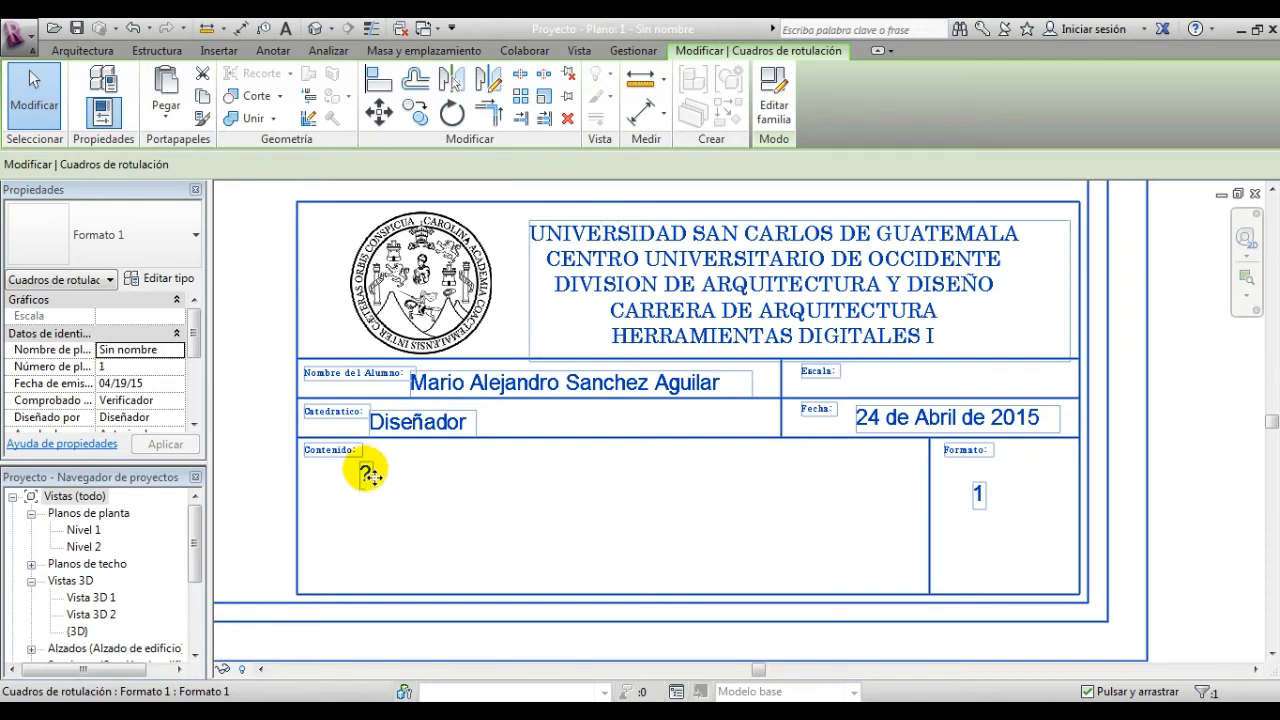
middle_drag(522, 475, 728, 443)
scroll(734, 450, down, 2)
scroll(667, 458, up, 2)
scroll(600, 450, up, 2)
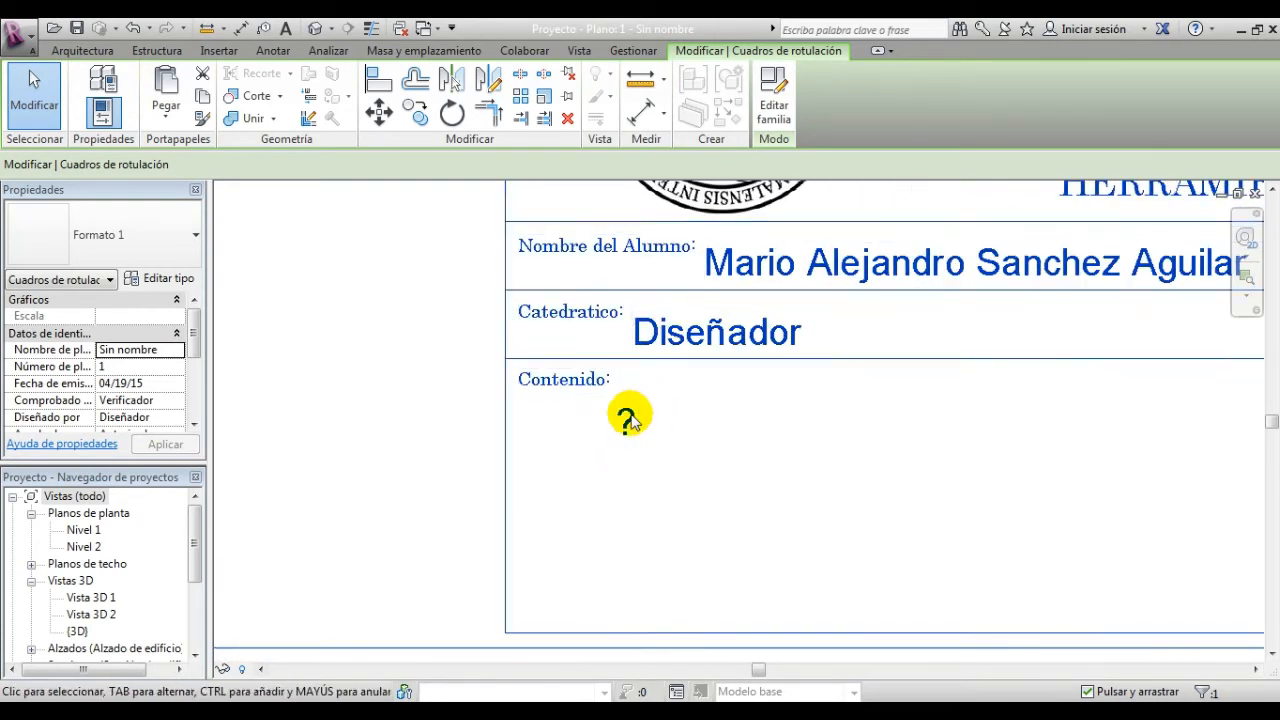
scroll(650, 465, down, 2)
scroll(660, 468, down, 4)
middle_drag(700, 341, 987, 457)
scroll(985, 443, down, 2)
middle_drag(758, 360, 714, 437)
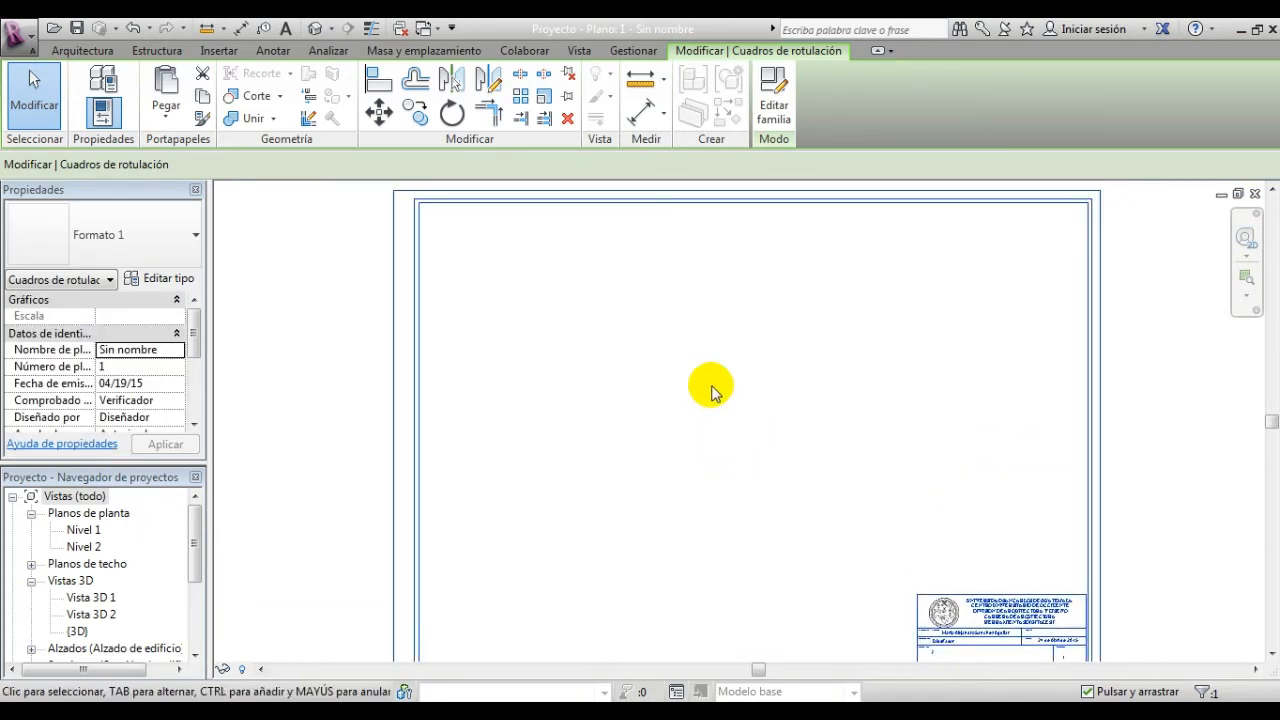
click(730, 410)
click(343, 357)
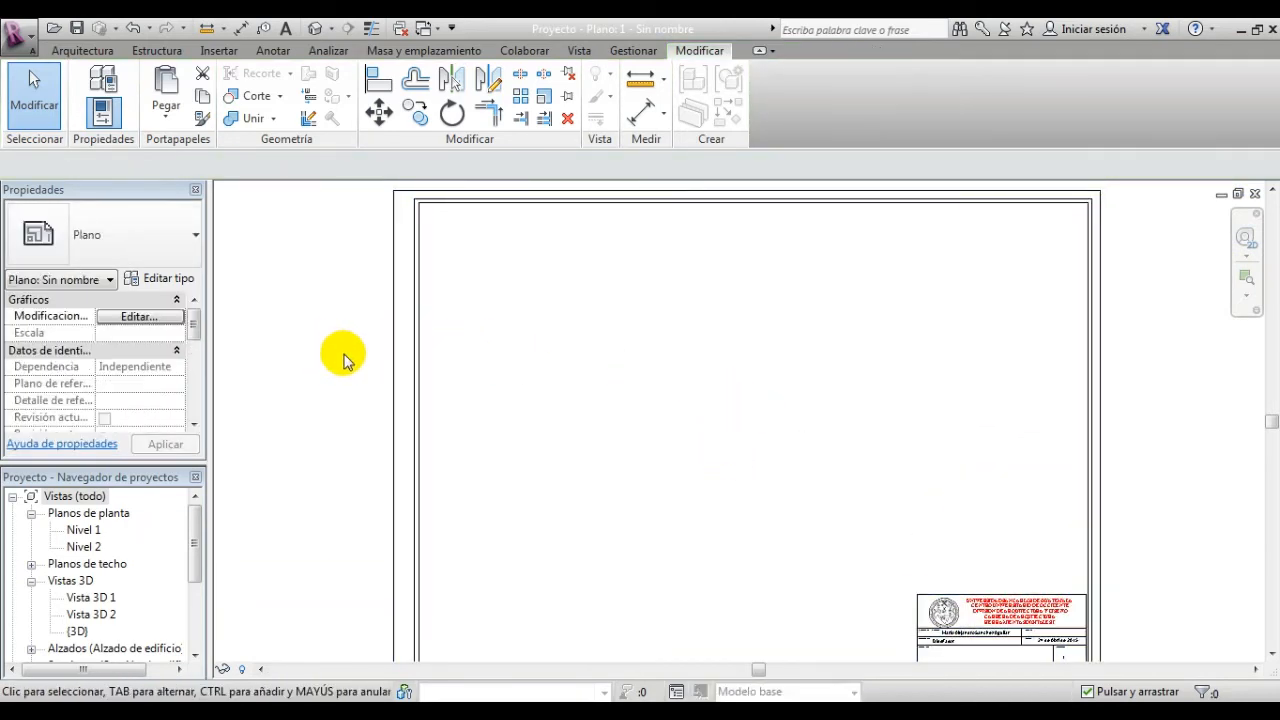
Step: Place the Nivel 1 floor plan on the sheet, in the upper-left corner of the drawing frame
click(85, 532)
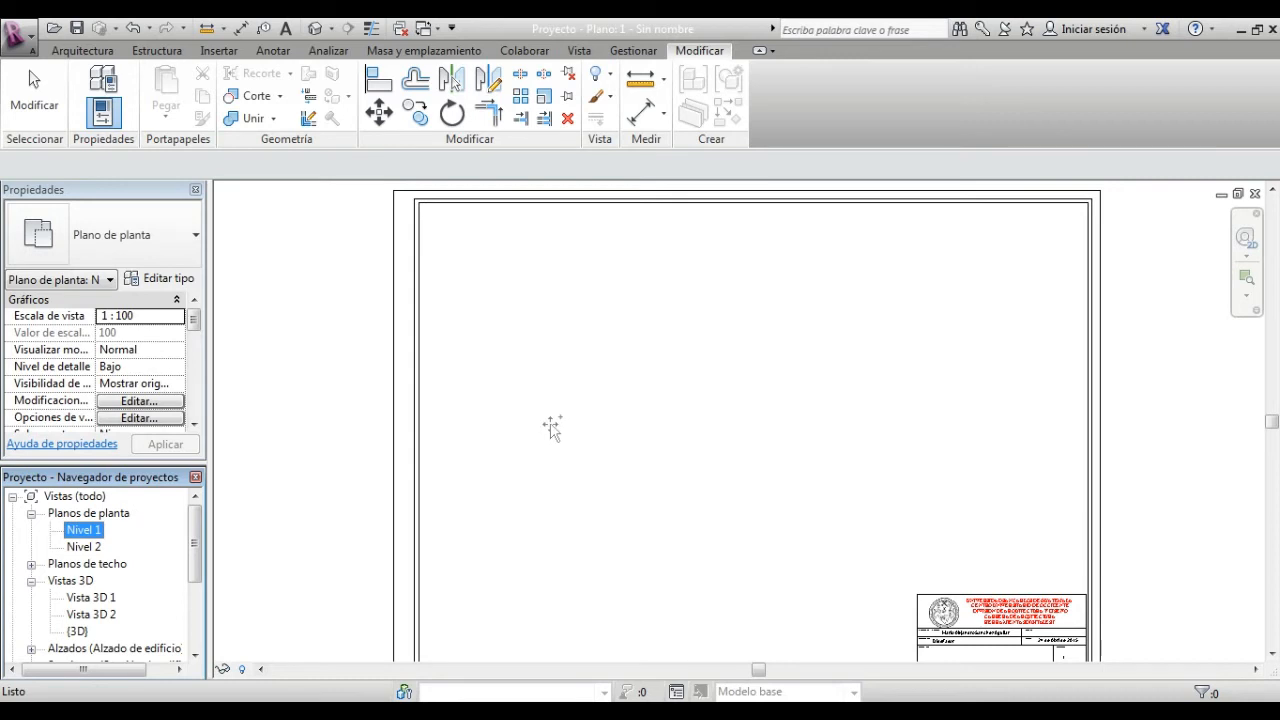
drag(510, 342, 501, 335)
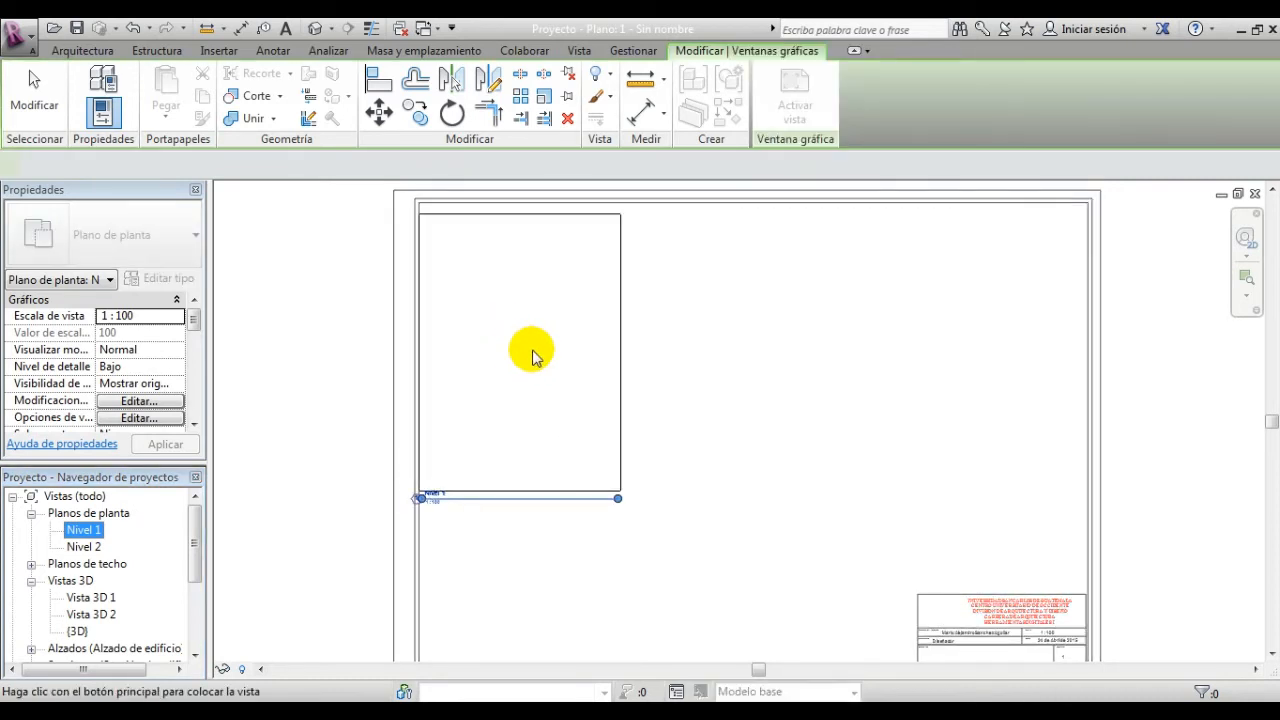
click(527, 354)
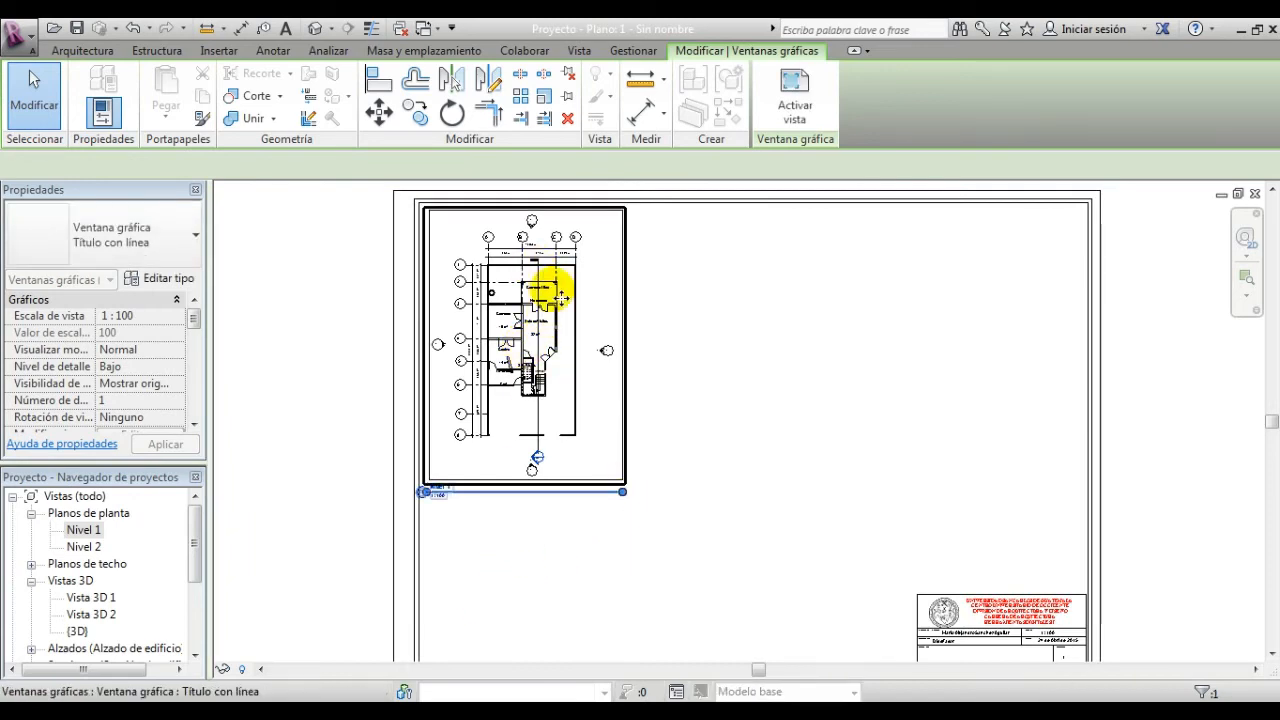
Step: Examine the placed Nivel 1 plan and its view title with number, name and scale
scroll(563, 297, up, 4)
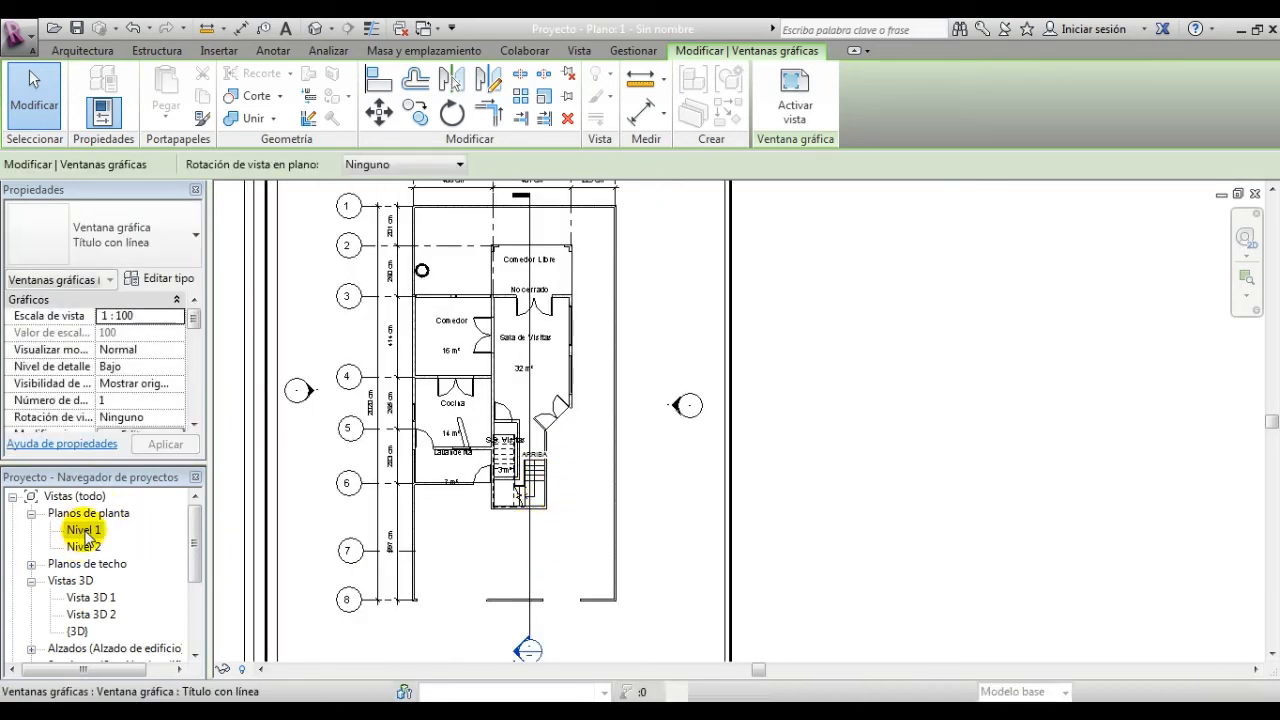
middle_drag(577, 451, 690, 555)
scroll(714, 609, up, 3)
scroll(729, 566, down, 2)
scroll(429, 451, up, 5)
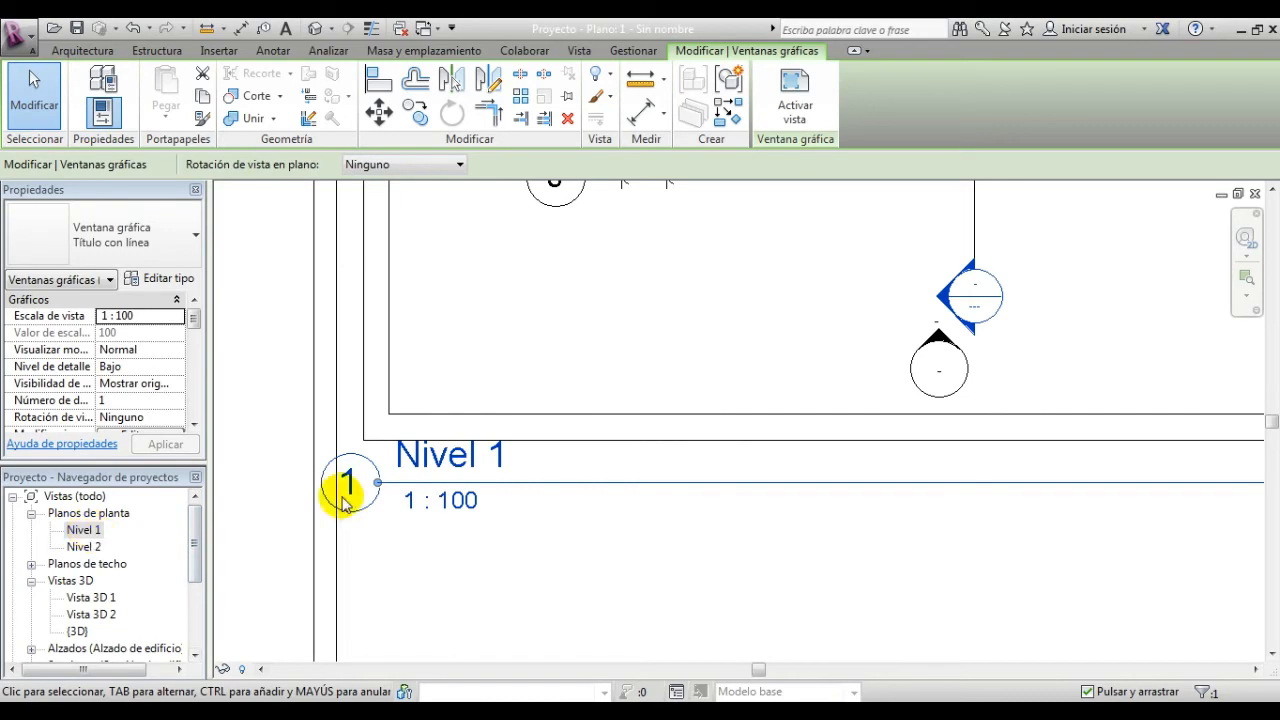
scroll(458, 557, down, 1)
scroll(520, 530, down, 5)
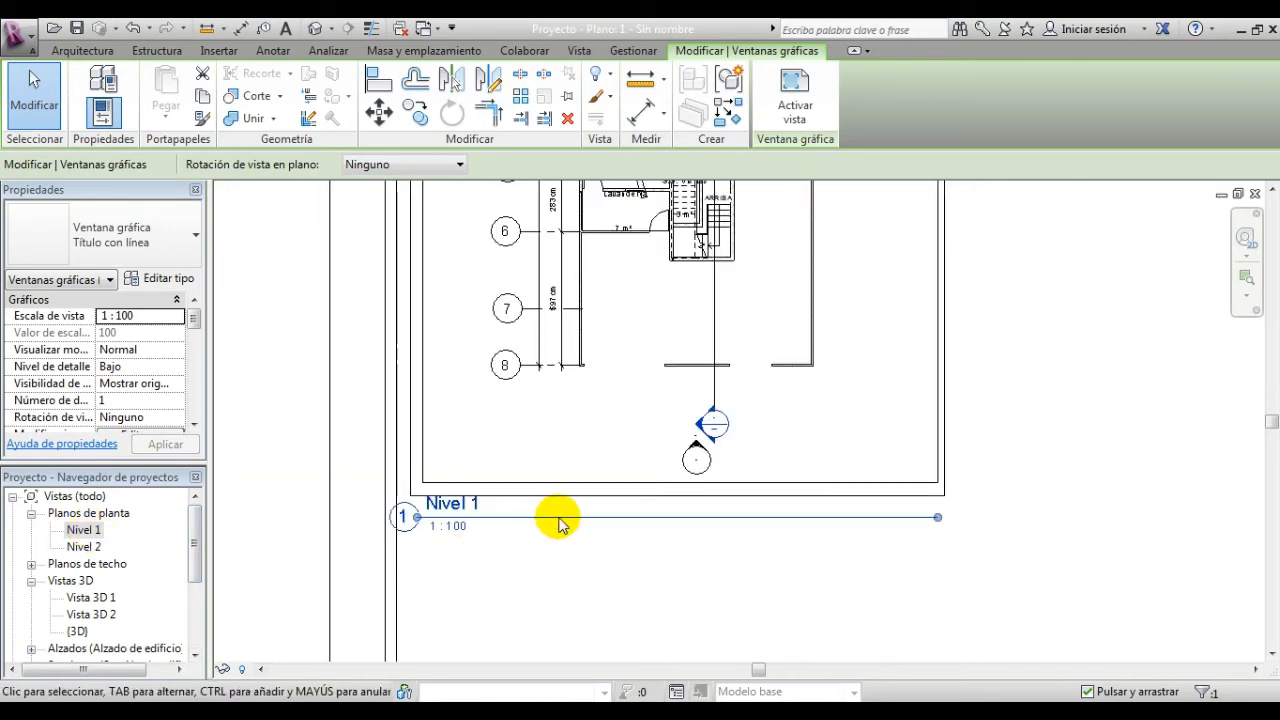
Step: Place the Nivel 2 floor plan on the sheet just right of the Nivel 1 plan, lined up with it, and check its title
click(88, 552)
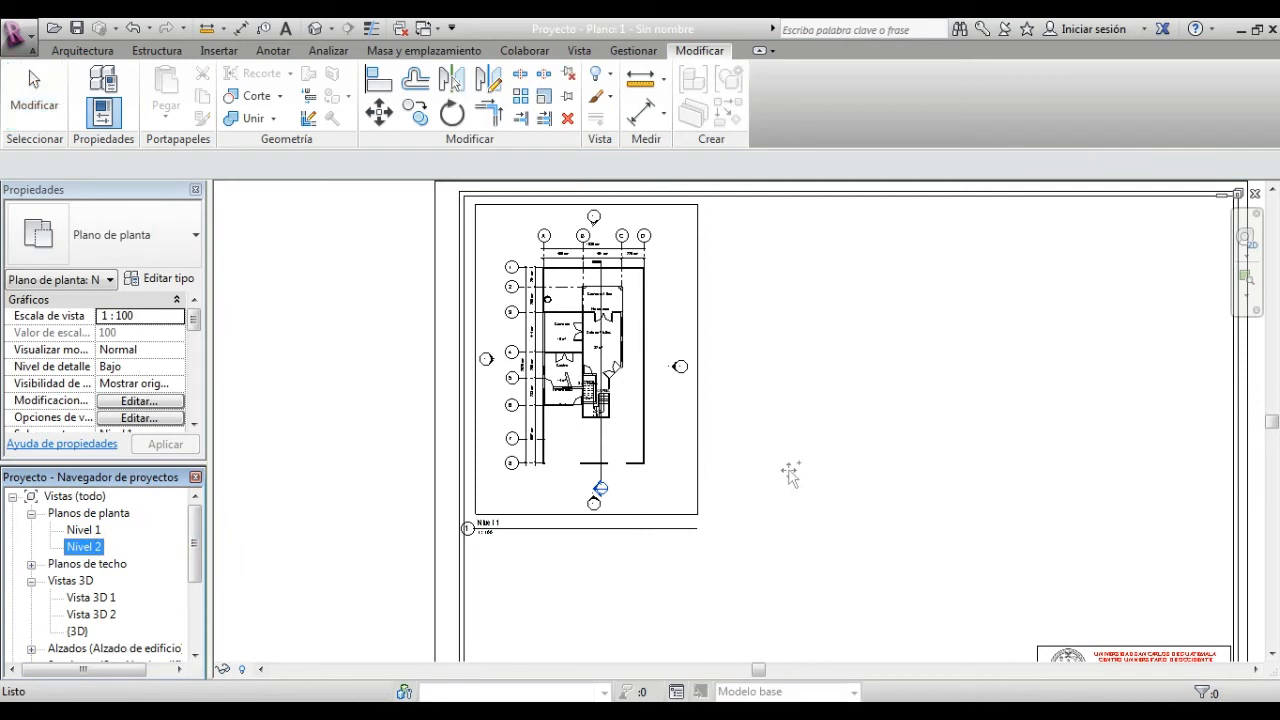
drag(790, 475, 777, 457)
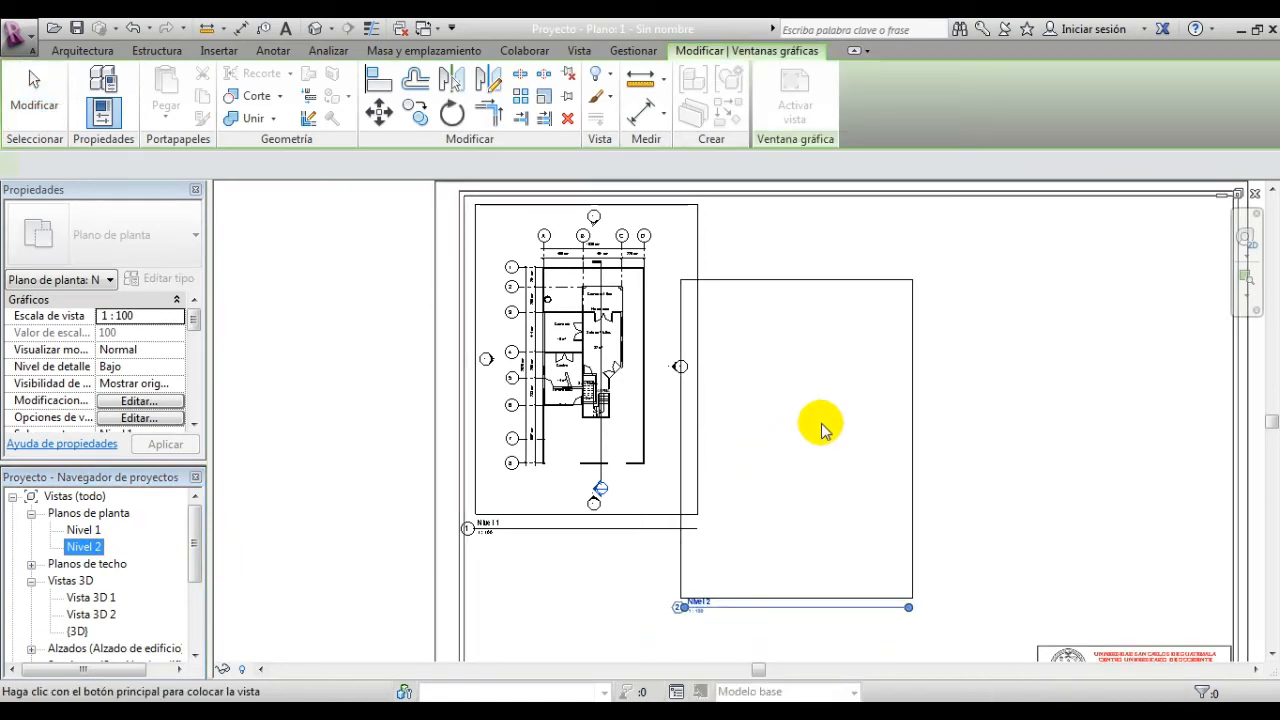
click(823, 363)
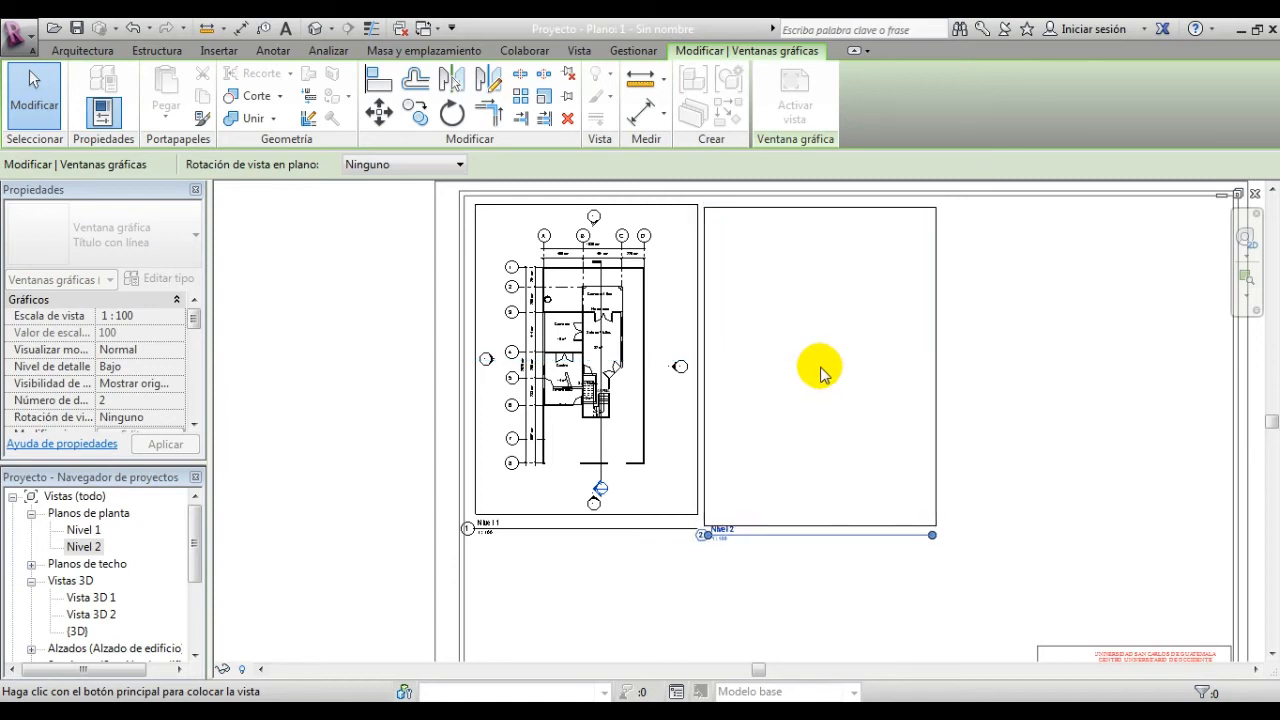
click(825, 368)
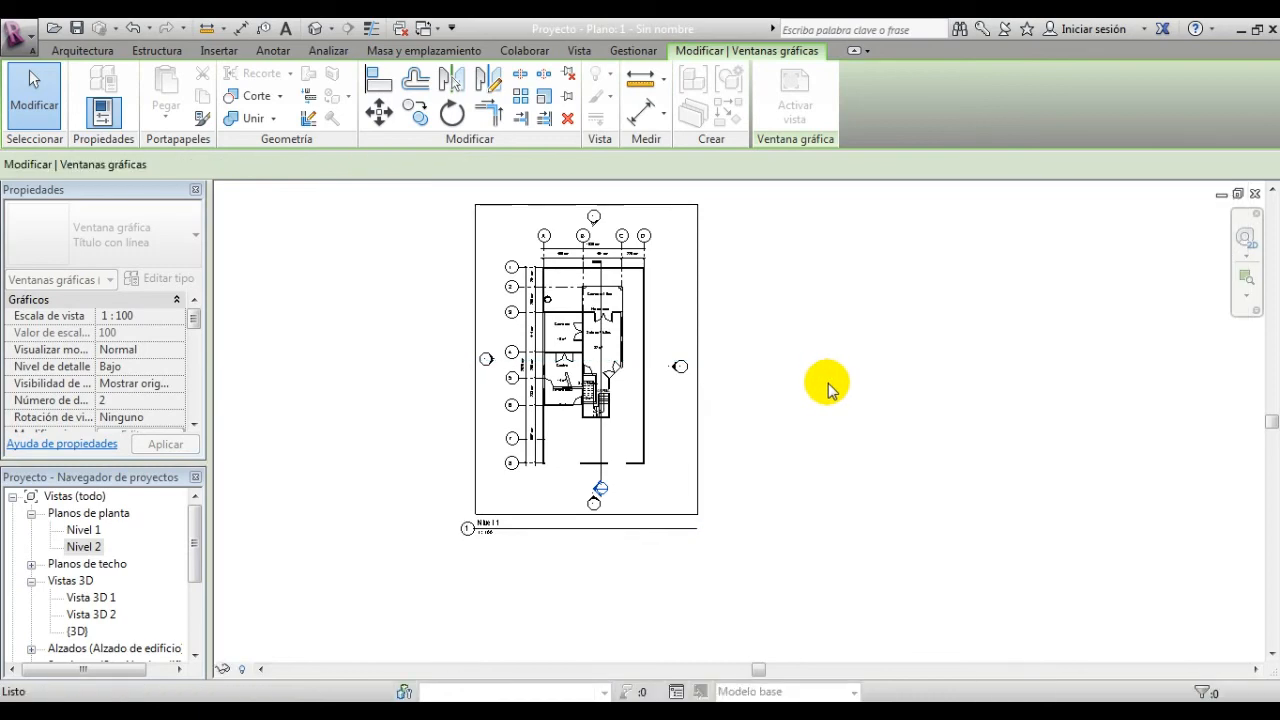
scroll(748, 530, up, 5)
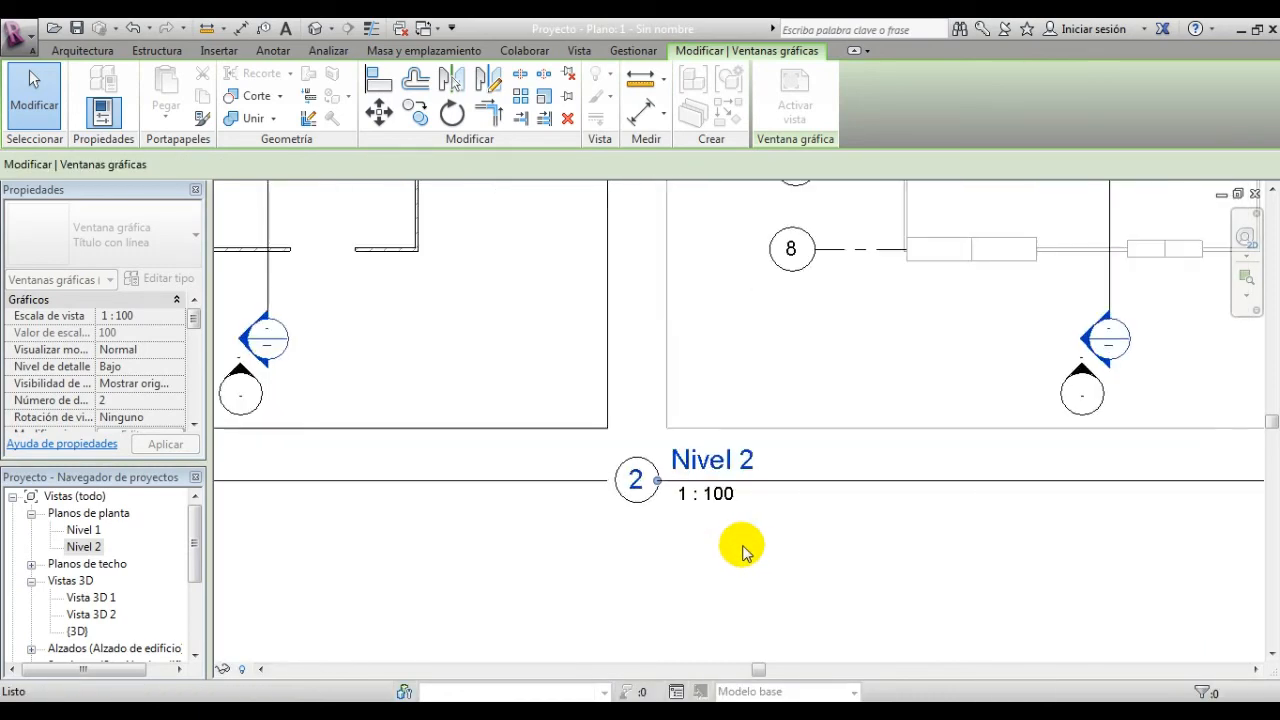
scroll(694, 535, down, 6)
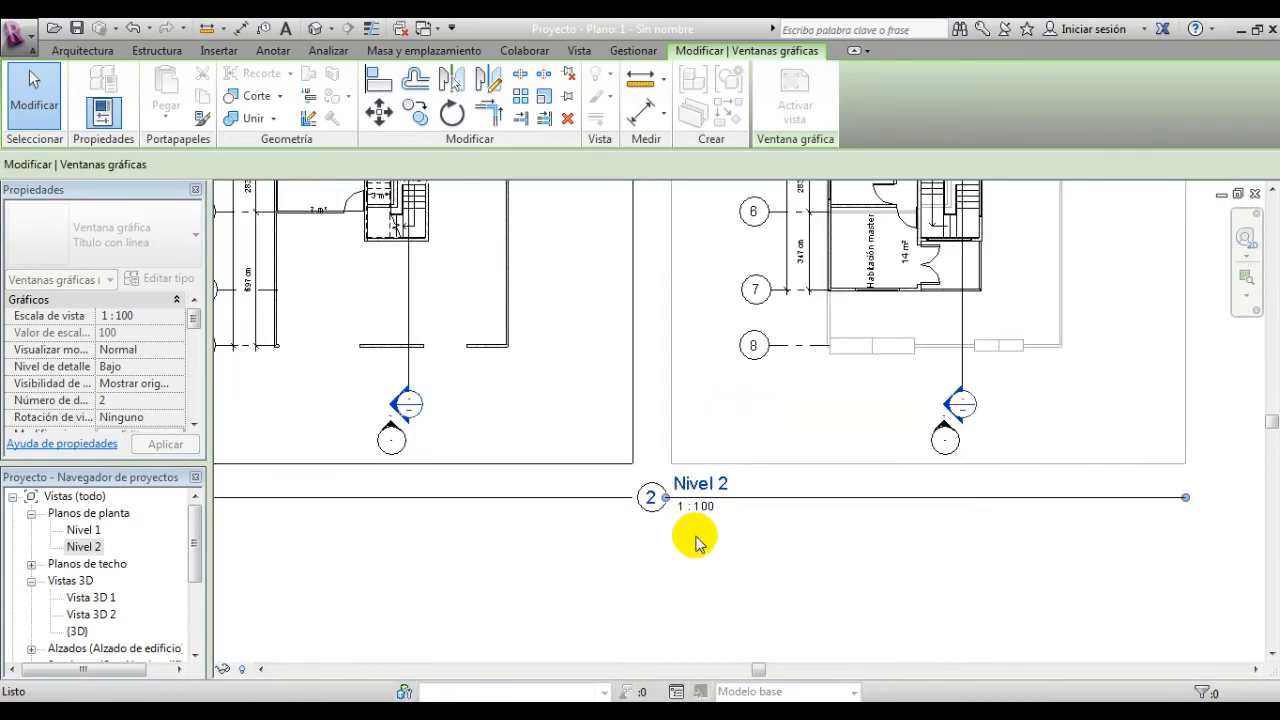
Step: Place the Vista 3D 1 perspective in the sheet's upper-right corner, beside the Nivel 2 plan
click(91, 598)
scroll(118, 592, down, 1)
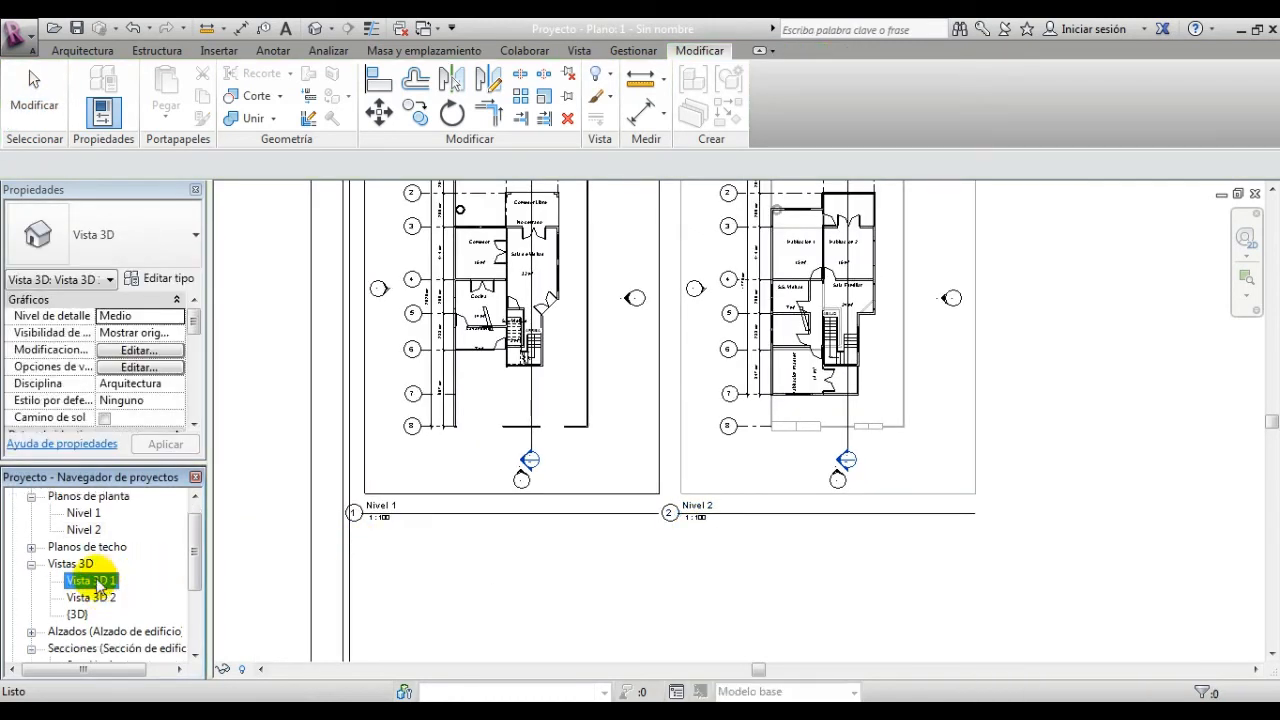
drag(995, 490, 1034, 423)
scroll(1045, 388, down, 5)
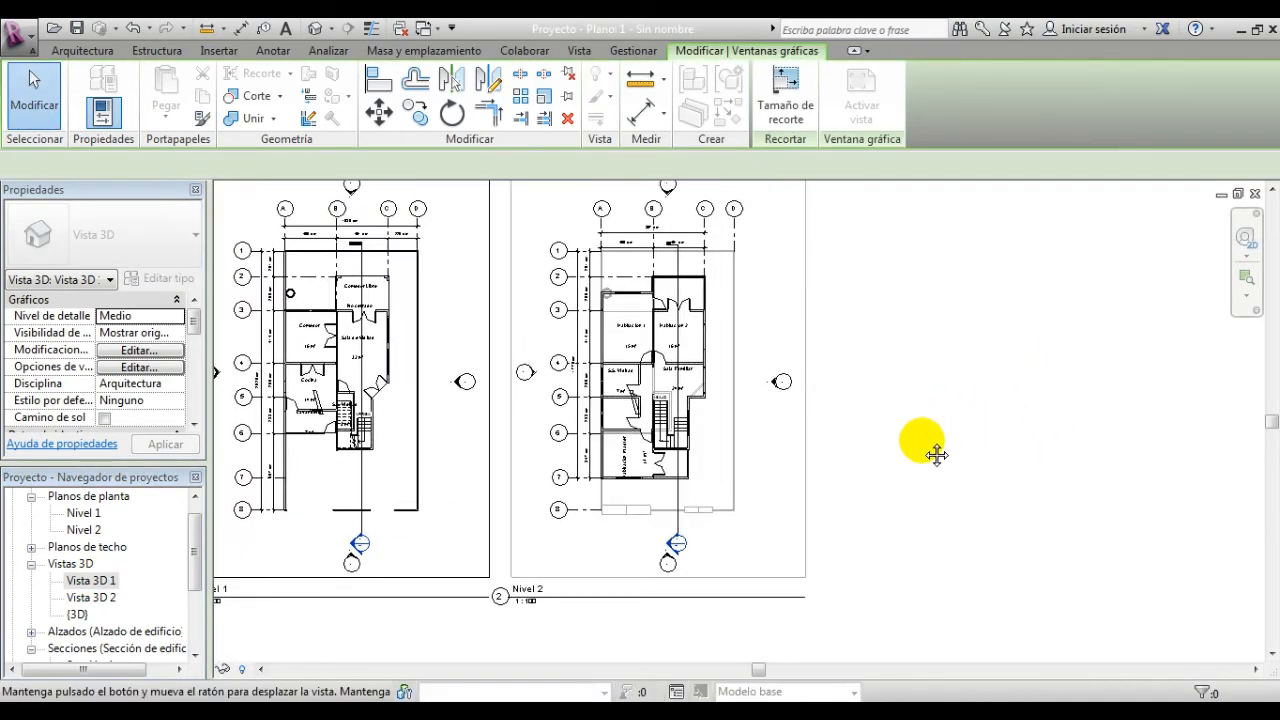
middle_drag(838, 490, 951, 323)
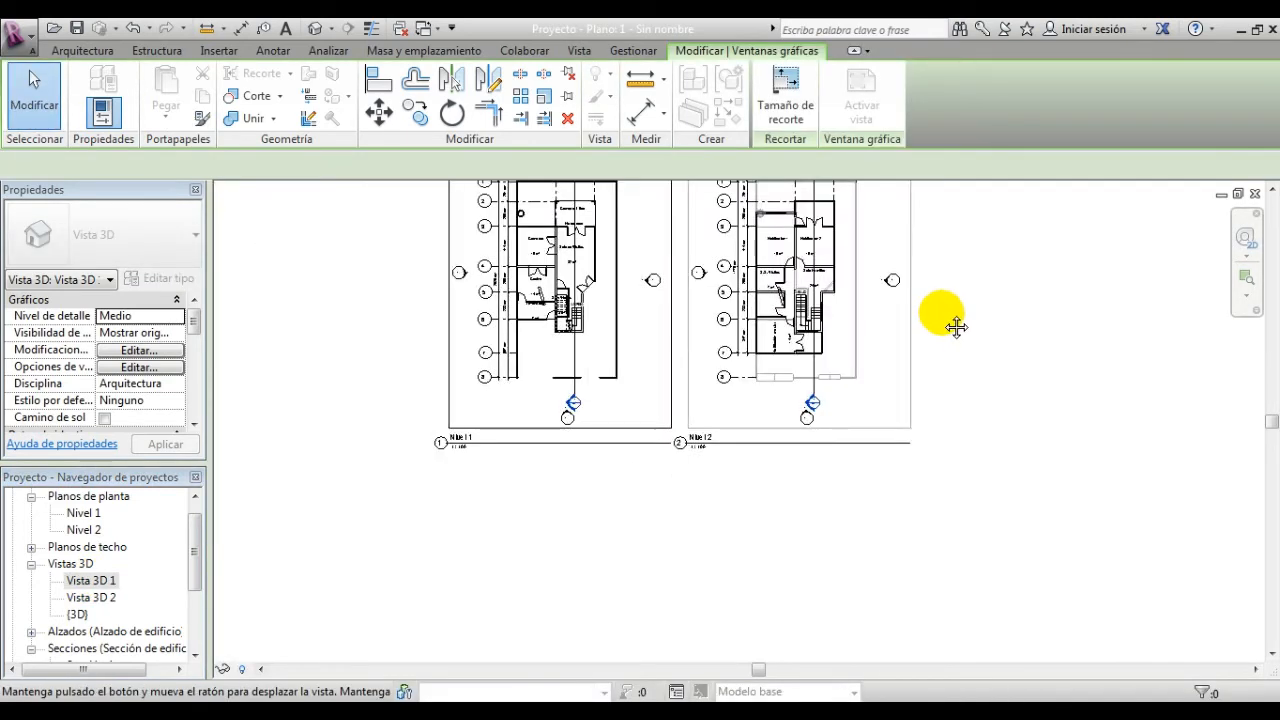
middle_drag(1063, 309, 905, 580)
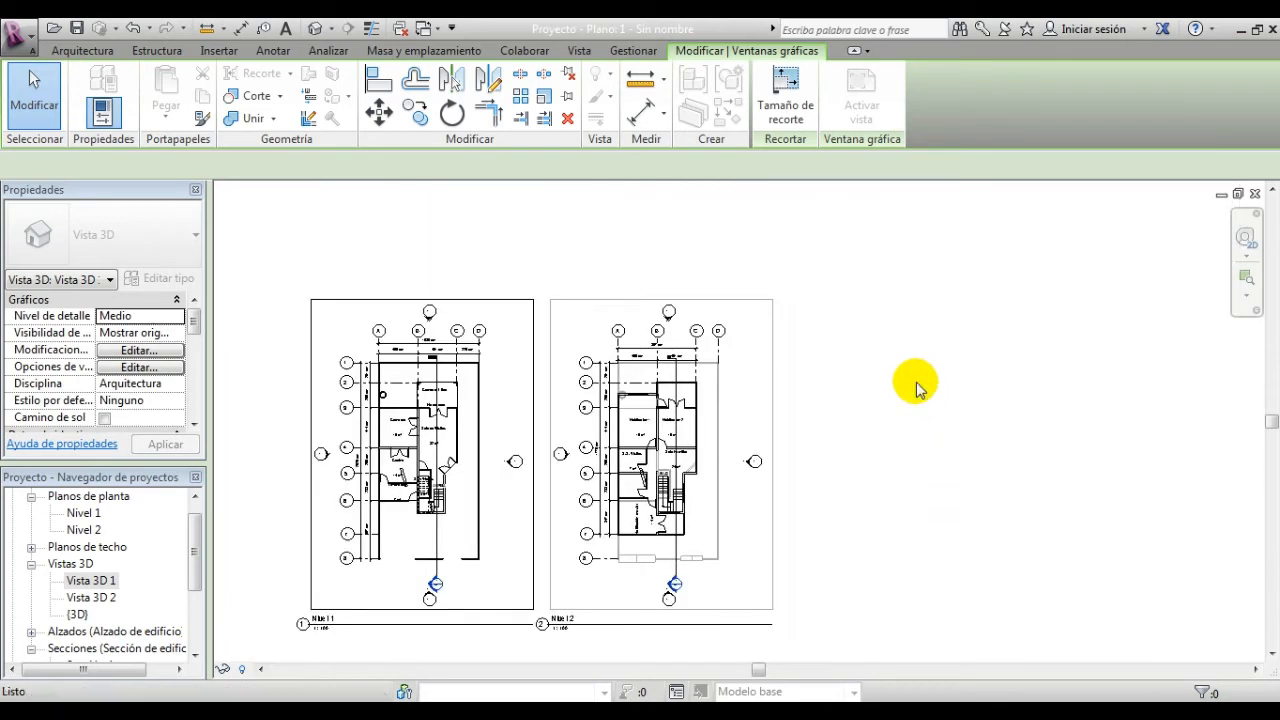
scroll(908, 378, up, 1)
click(903, 393)
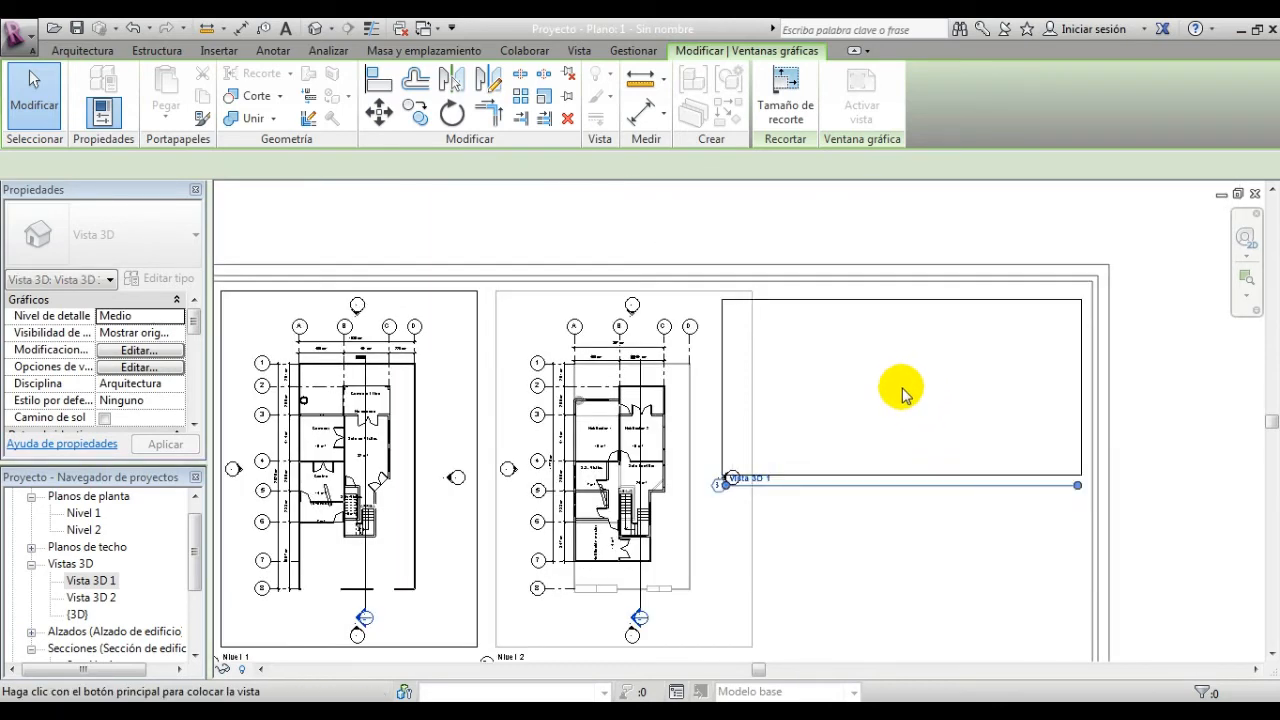
scroll(903, 393, up, 1)
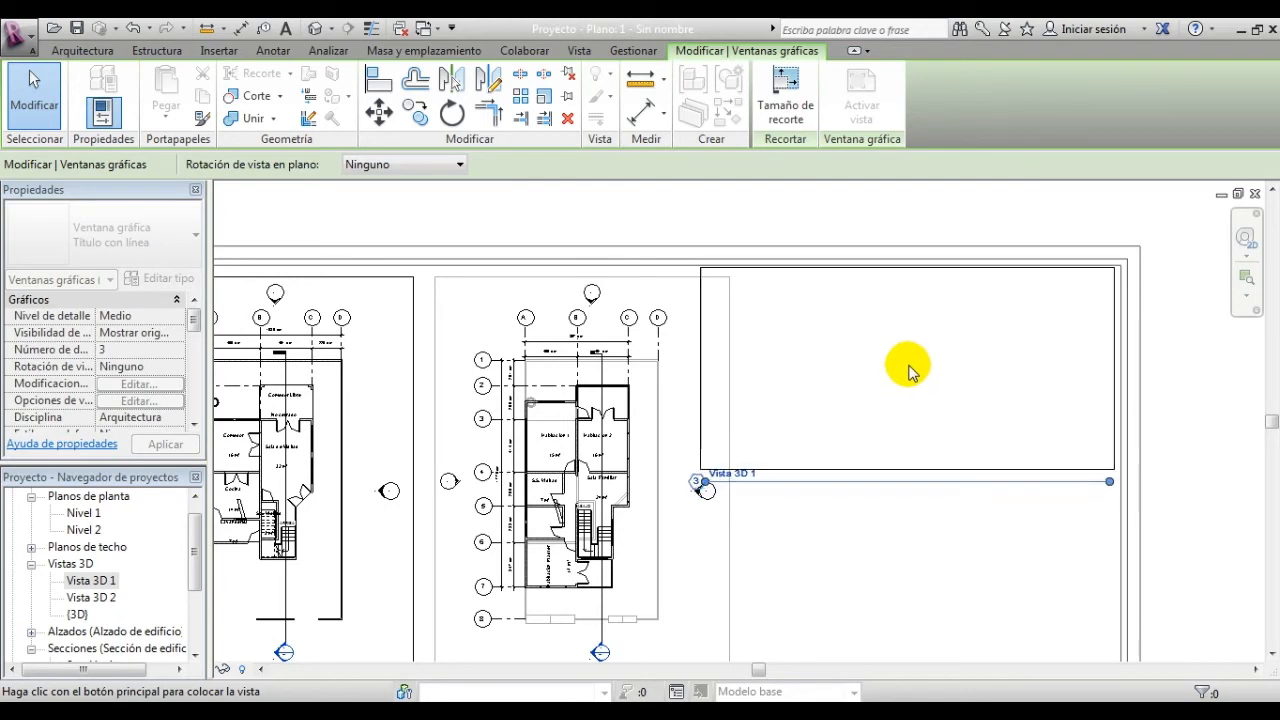
click(906, 368)
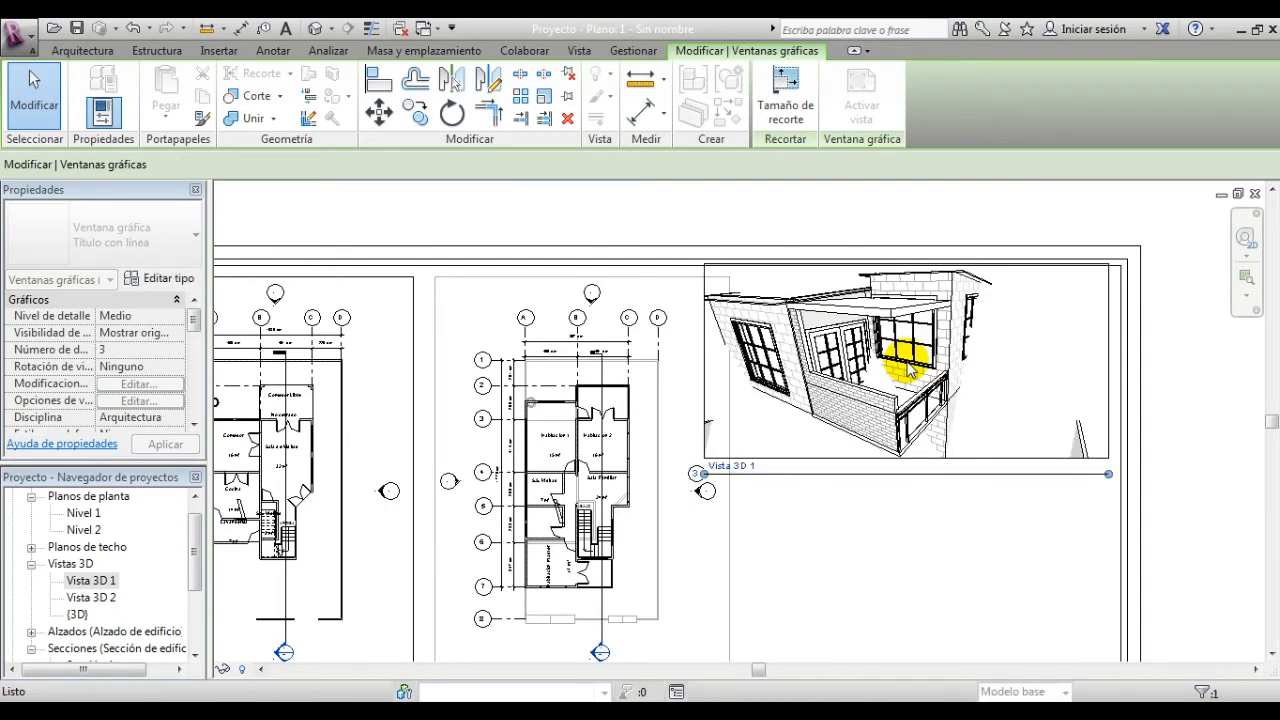
Step: Shift the Vista 3D 1 viewport slightly down so it sits inside the sheet's drawing frame
scroll(966, 451, up, 1)
scroll(985, 433, up, 1)
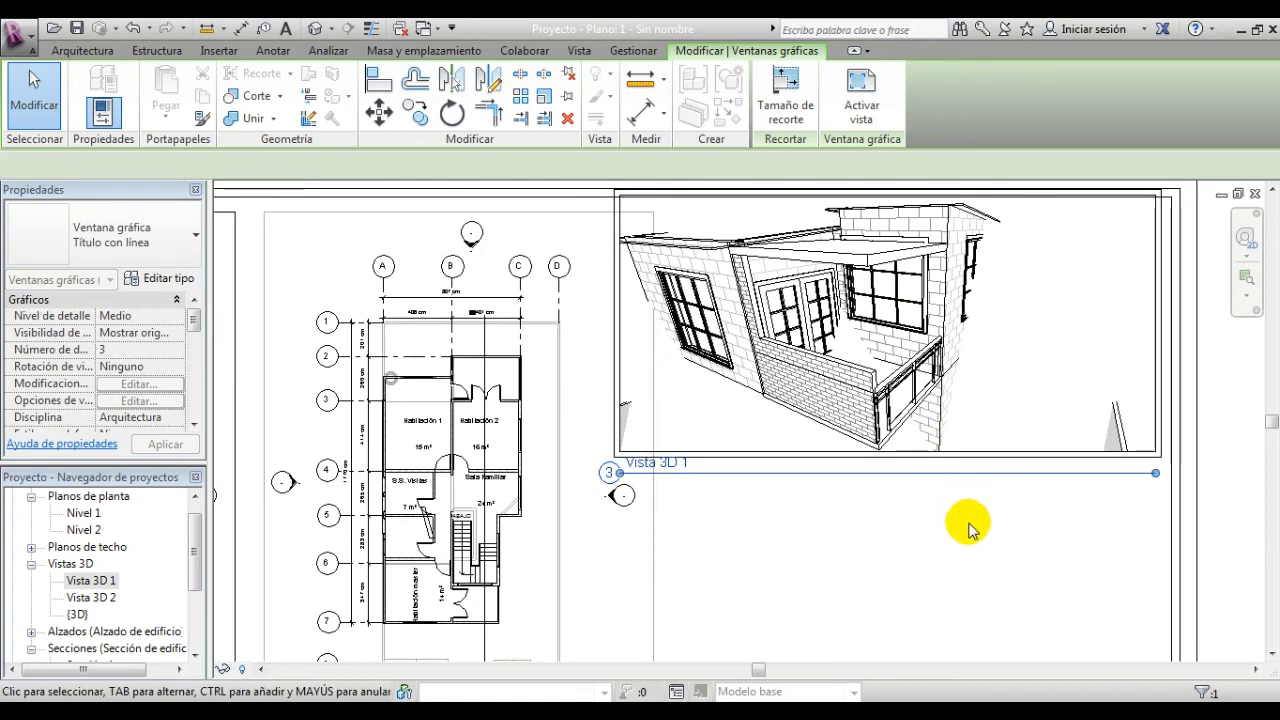
click(918, 465)
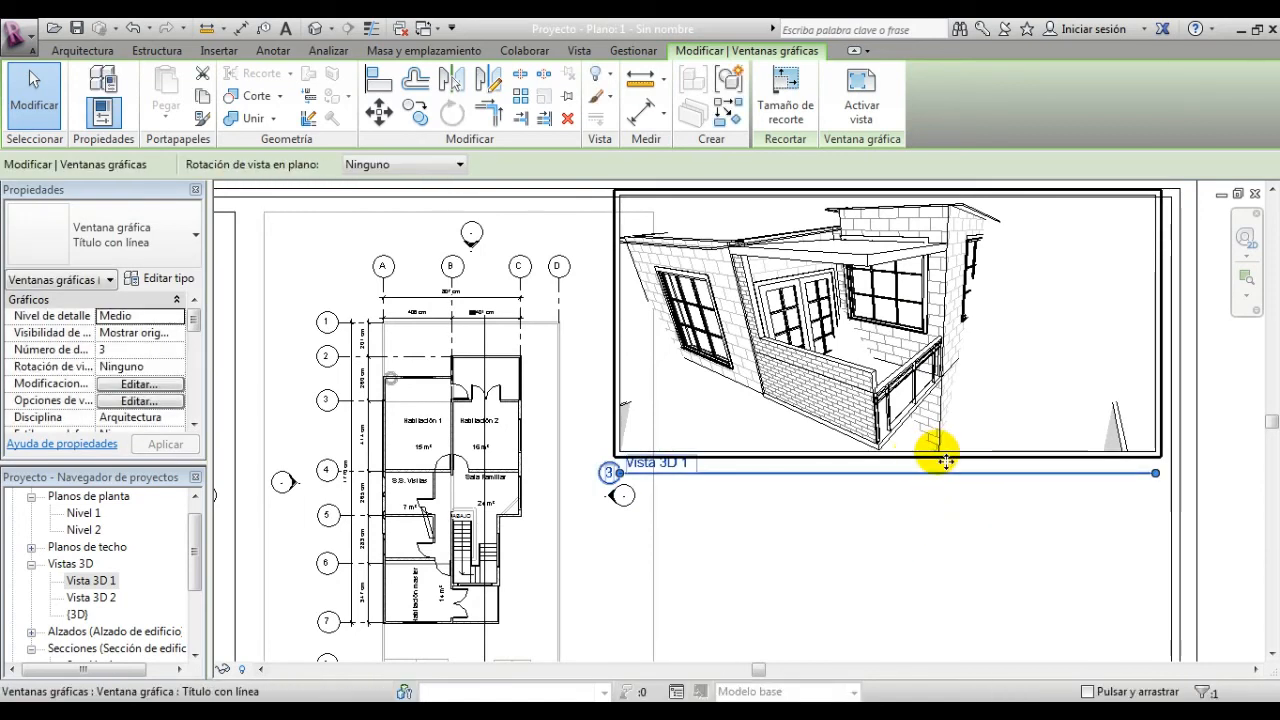
key(Escape)
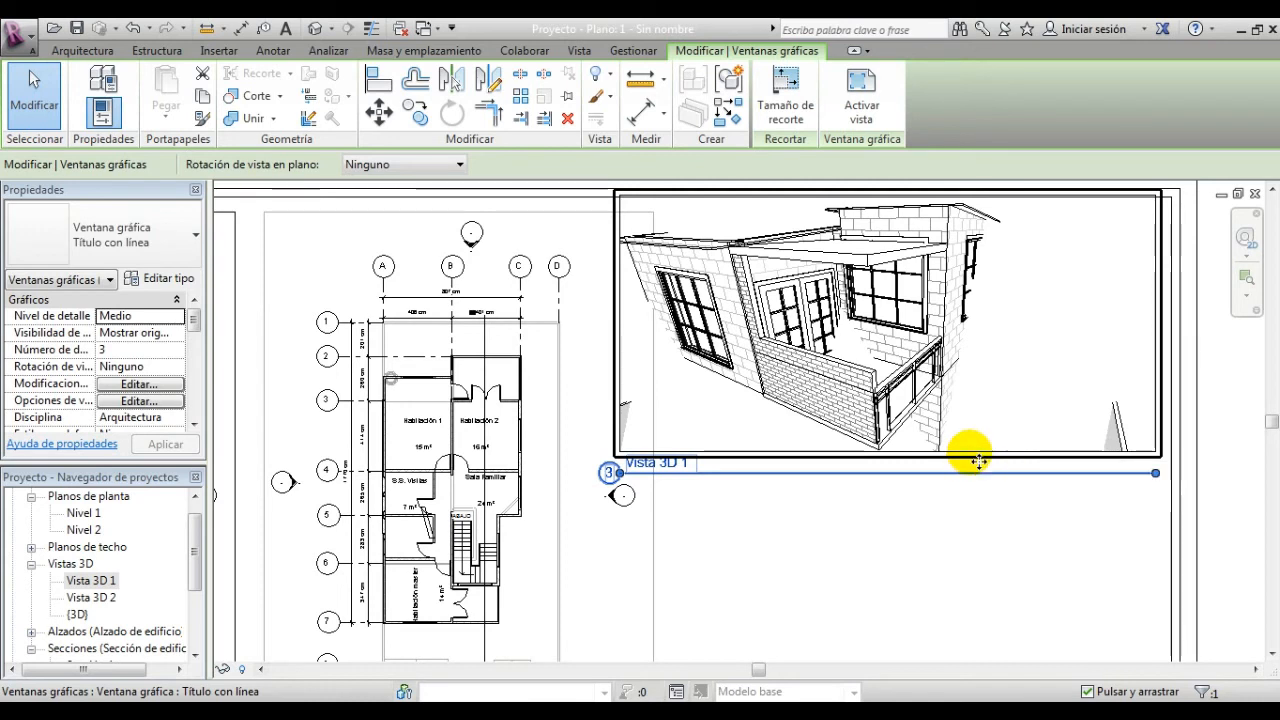
drag(978, 472, 977, 507)
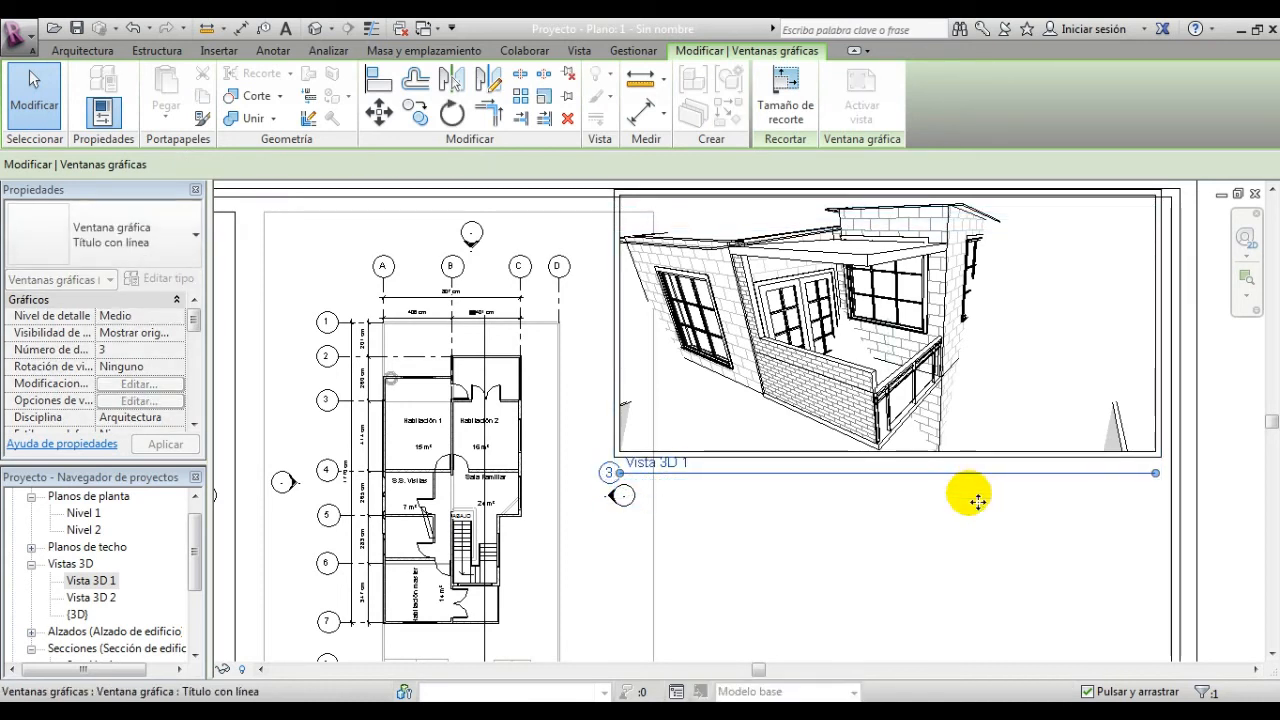
scroll(940, 440, down, 1)
middle_drag(946, 366, 942, 396)
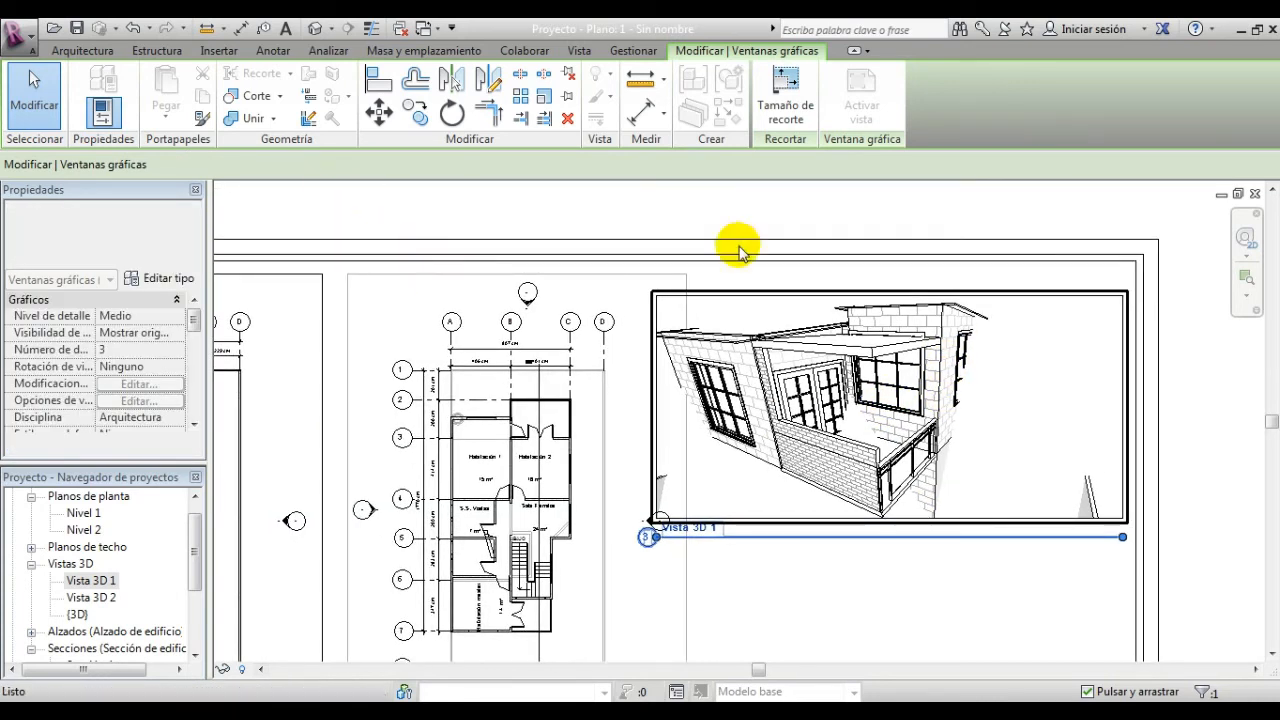
Step: Use Move to nudge the Vista 3D 1 viewport slightly up, closer to the frame's upper edge, and deselect it
click(829, 300)
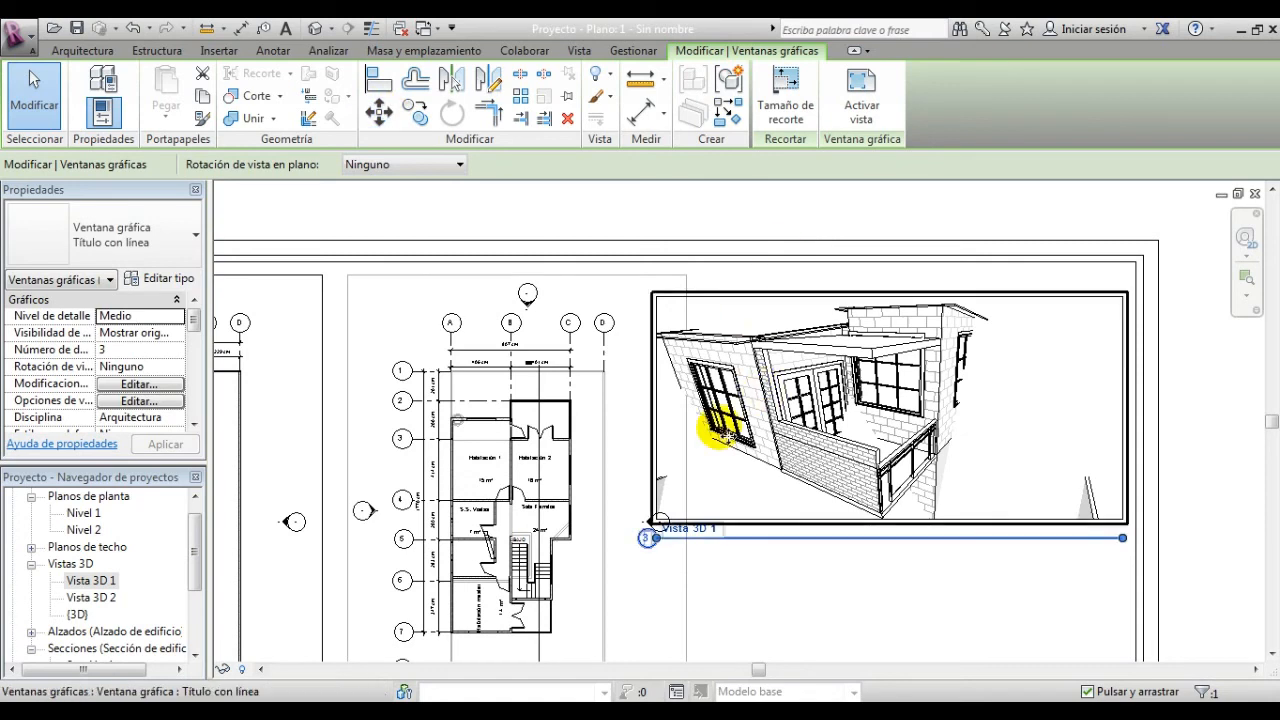
click(379, 111)
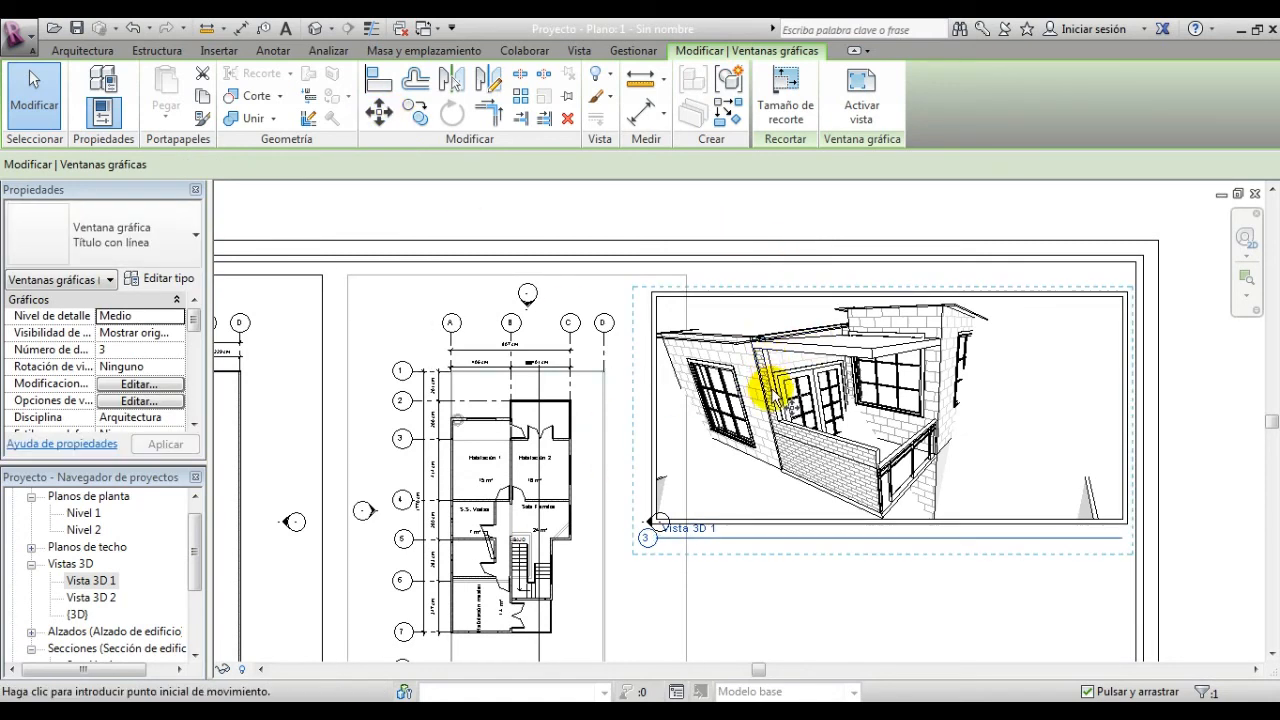
click(802, 437)
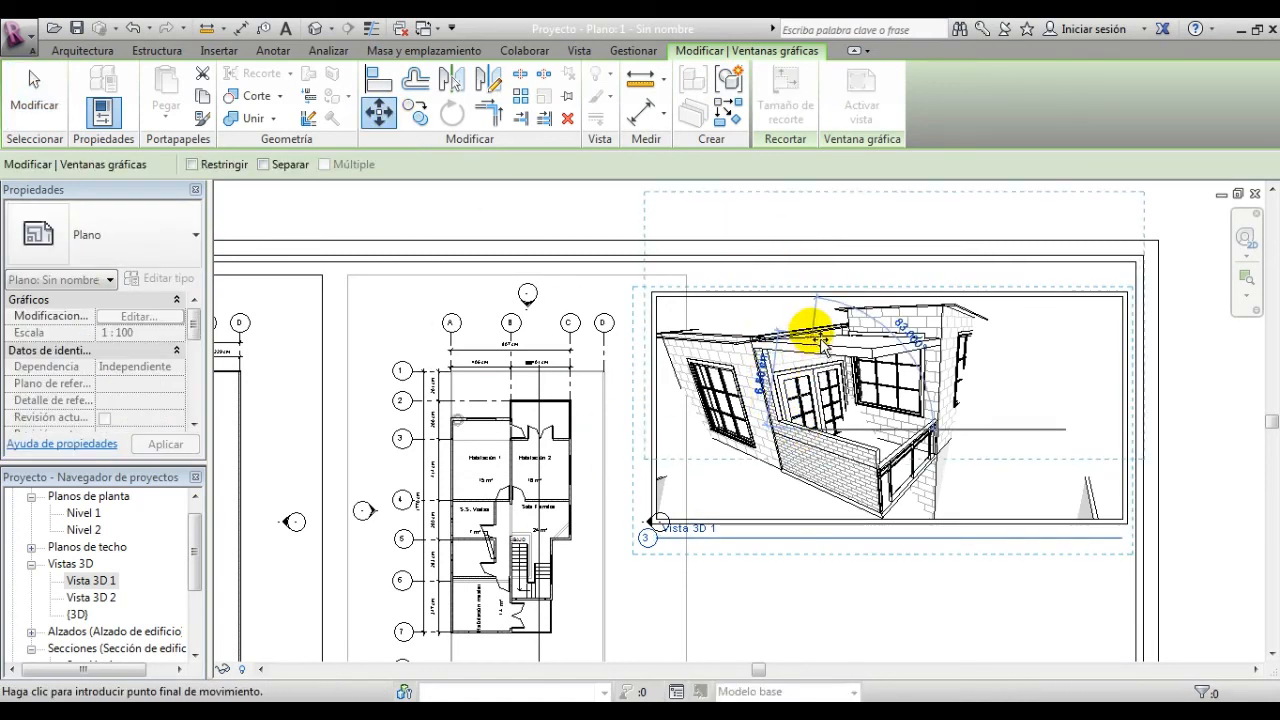
click(801, 423)
middle_drag(885, 588, 850, 499)
click(686, 482)
Step: Place the Vista 3D 2 perspective on the sheet below Vista 3D 1, beside the Nivel 2 plan, and check its title
scroll(757, 430, up, 1)
middle_drag(757, 430, 813, 285)
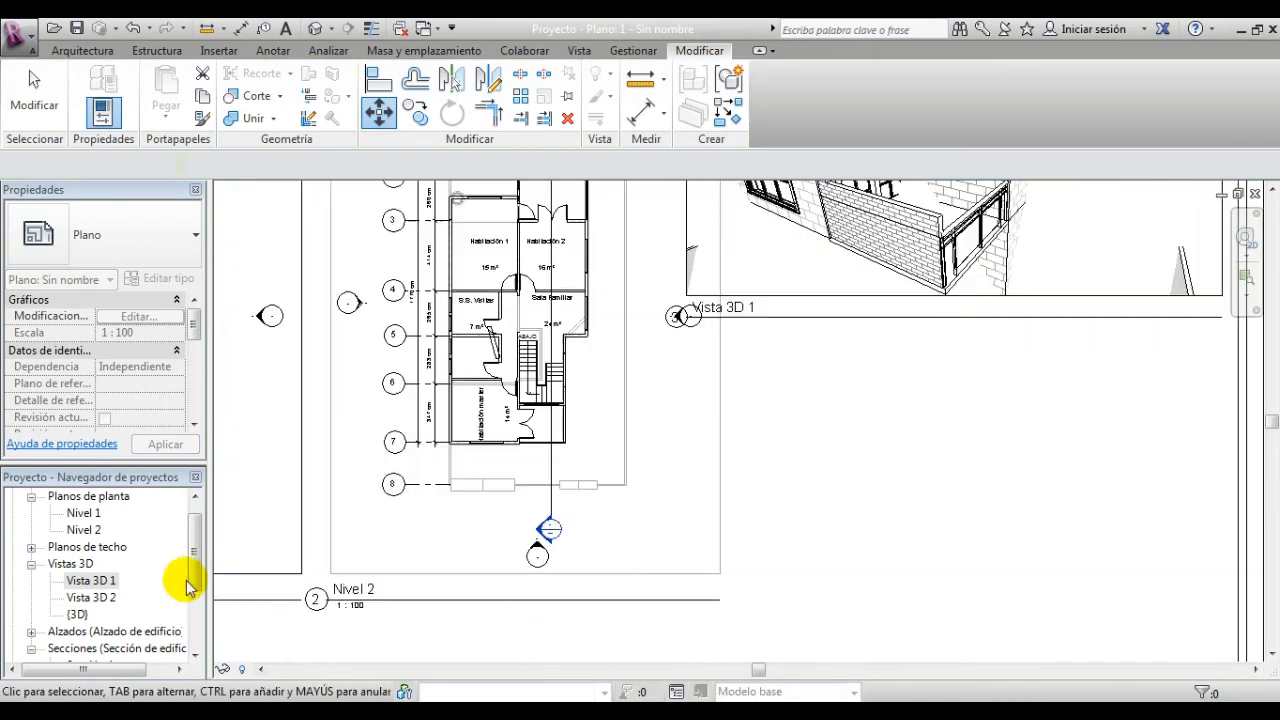
click(91, 597)
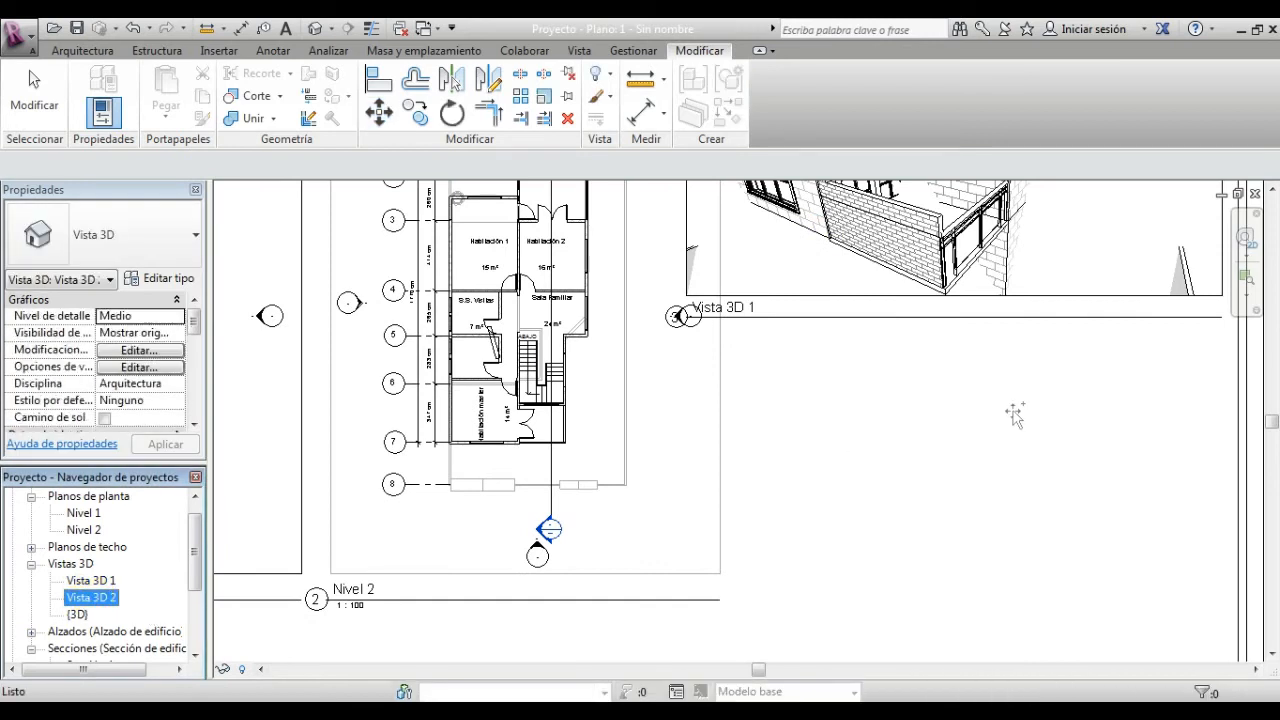
drag(905, 402, 898, 396)
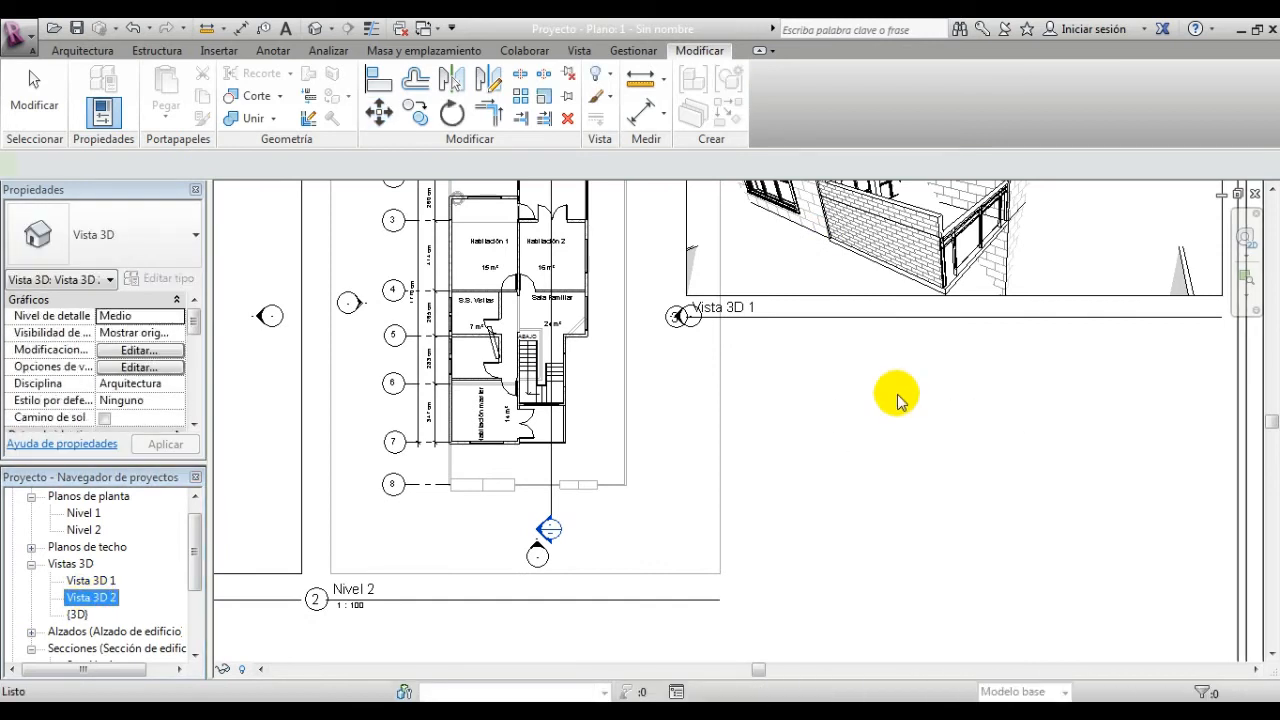
click(968, 437)
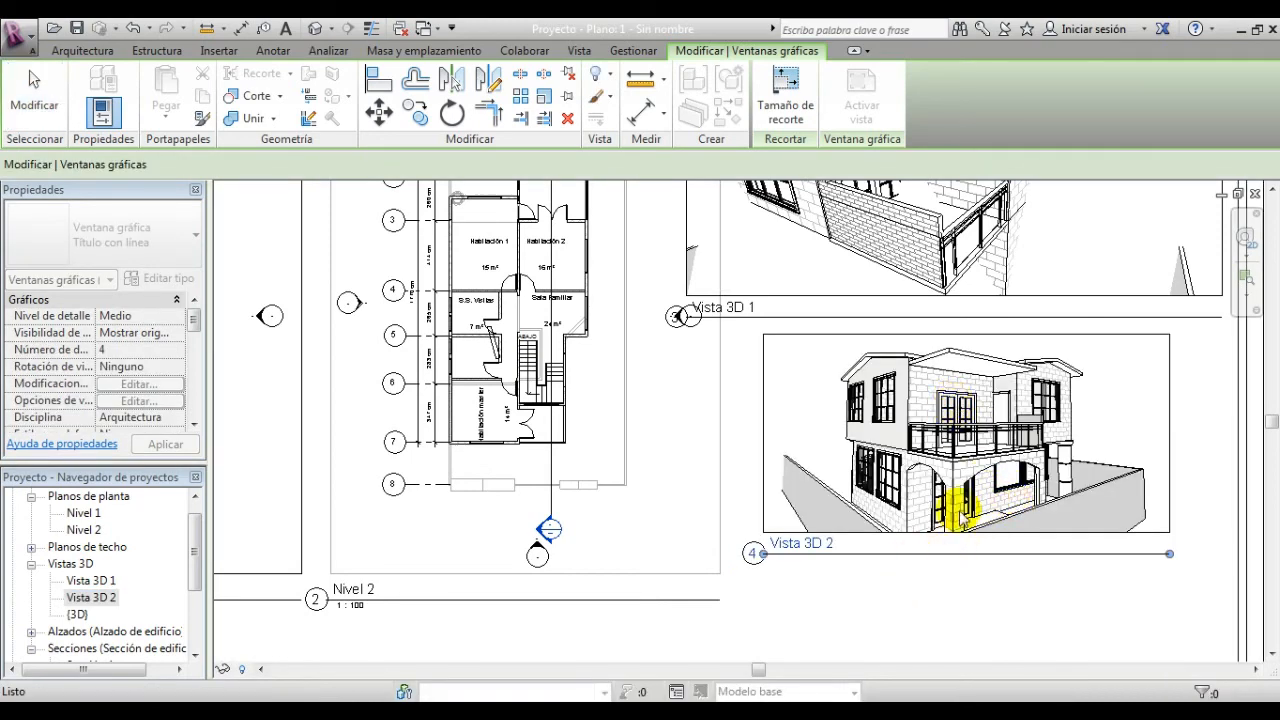
scroll(823, 570, up, 2)
click(842, 570)
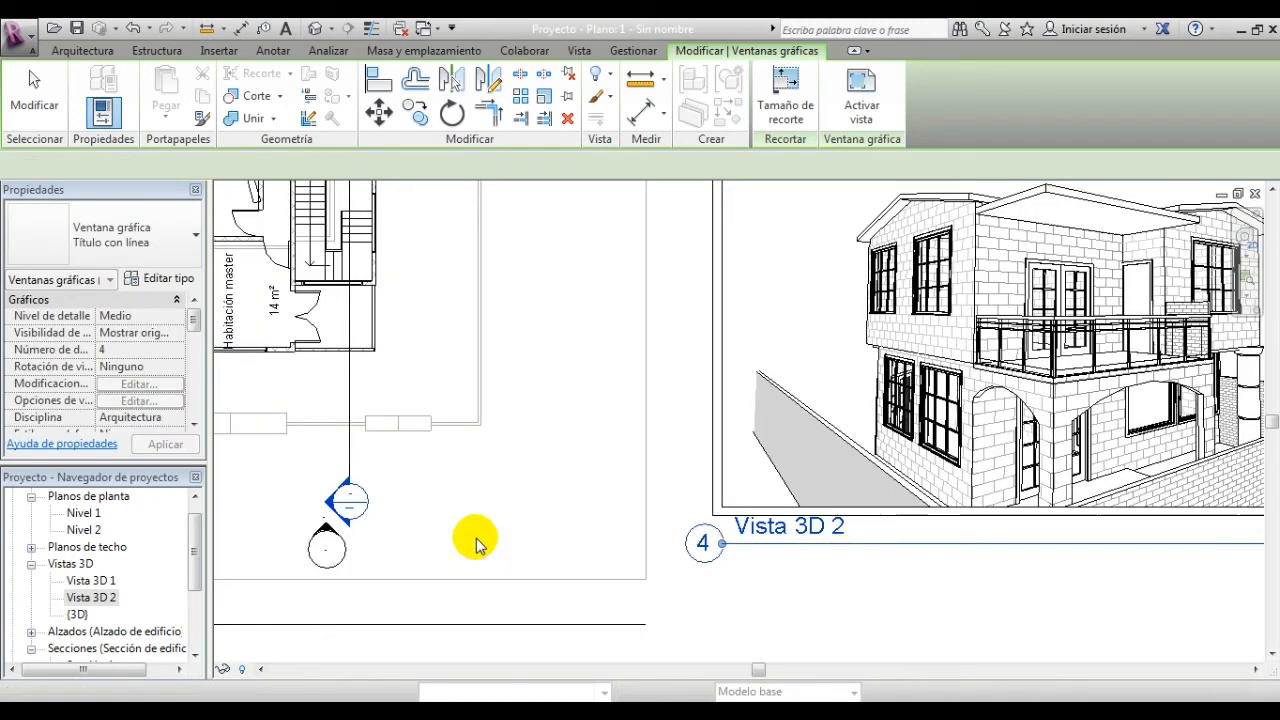
scroll(651, 491, down, 2)
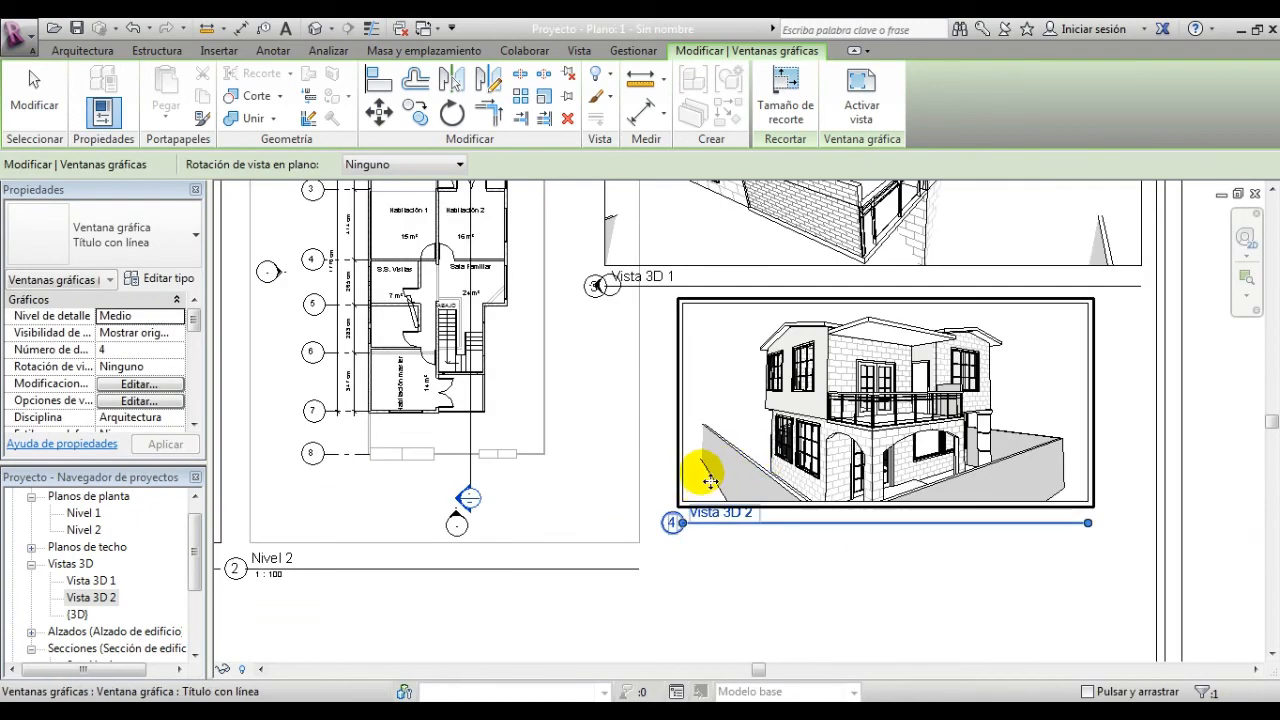
Step: Place the Sección 1 view below the Nivel 1 and Nivel 2 plans, in the frame's lower-left corner, and check its title and scale
scroll(755, 412, up, 1)
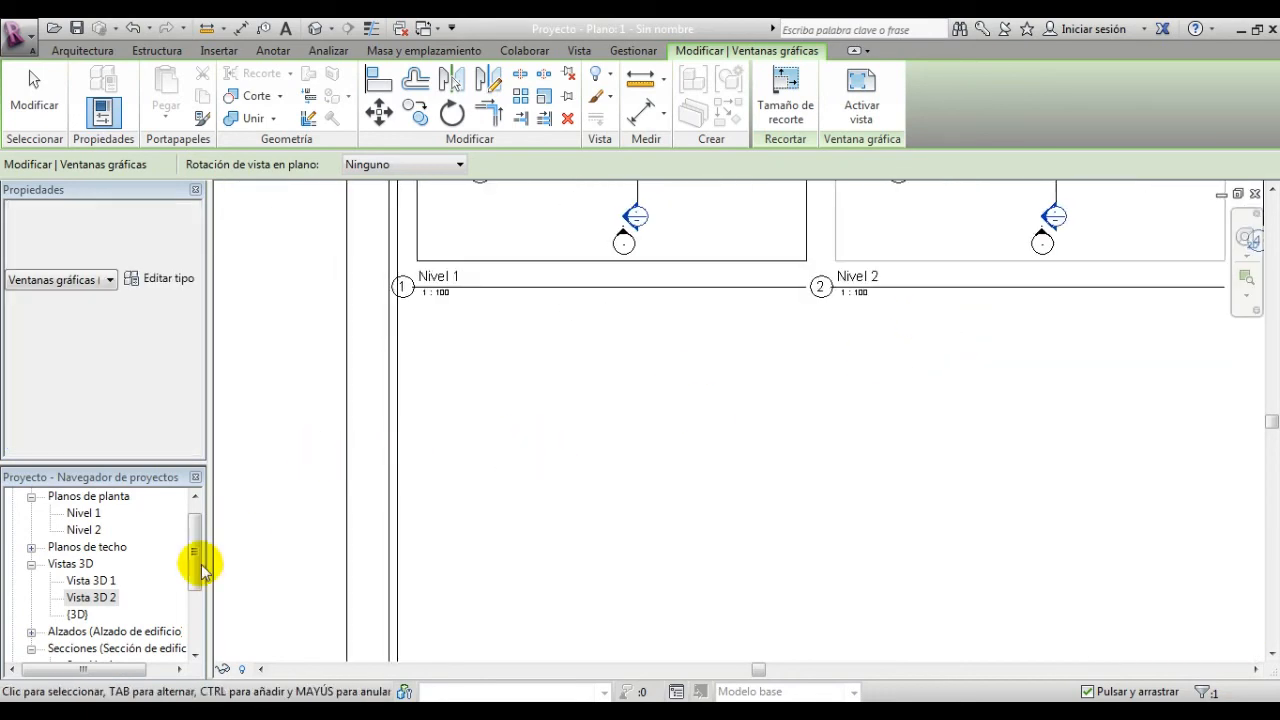
drag(195, 560, 185, 597)
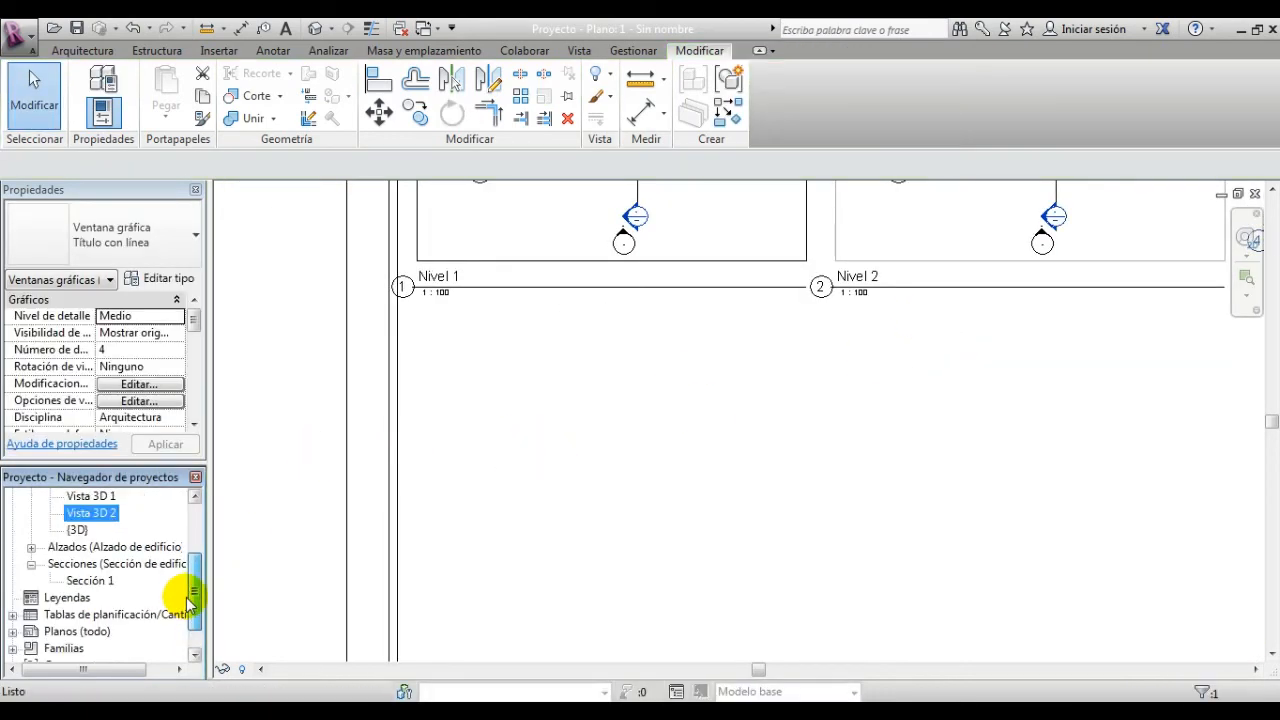
click(82, 581)
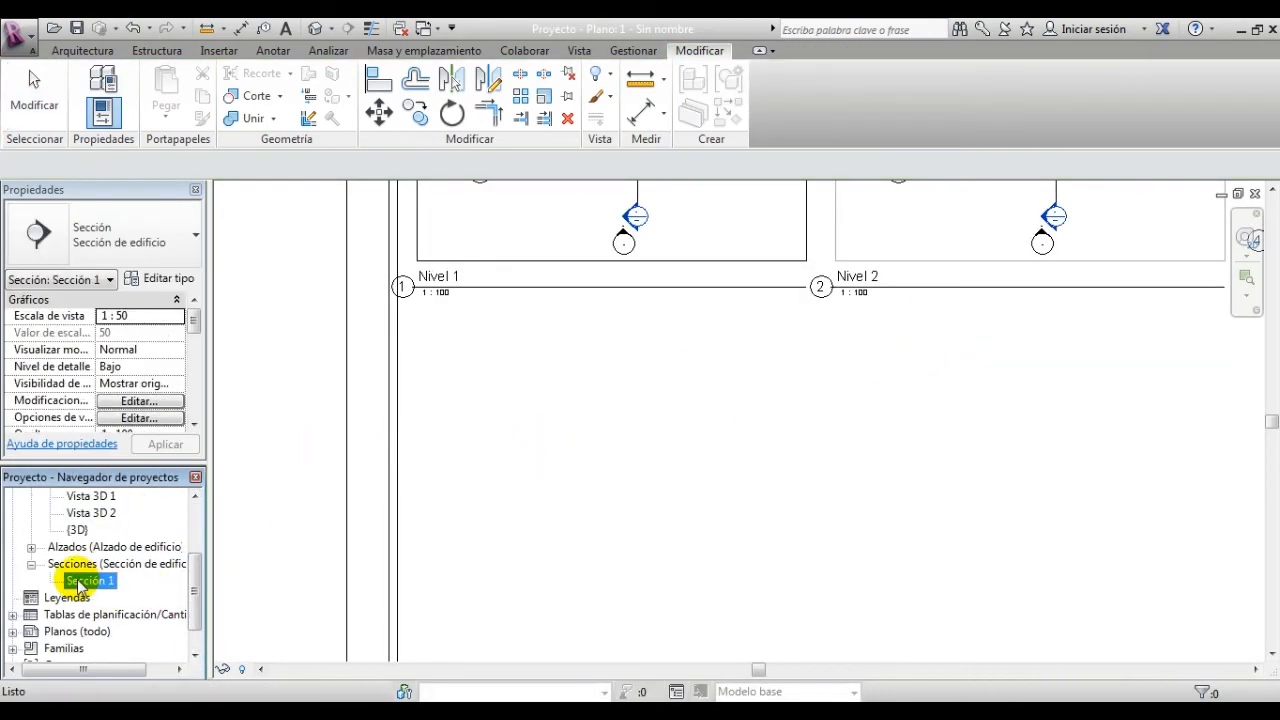
click(527, 462)
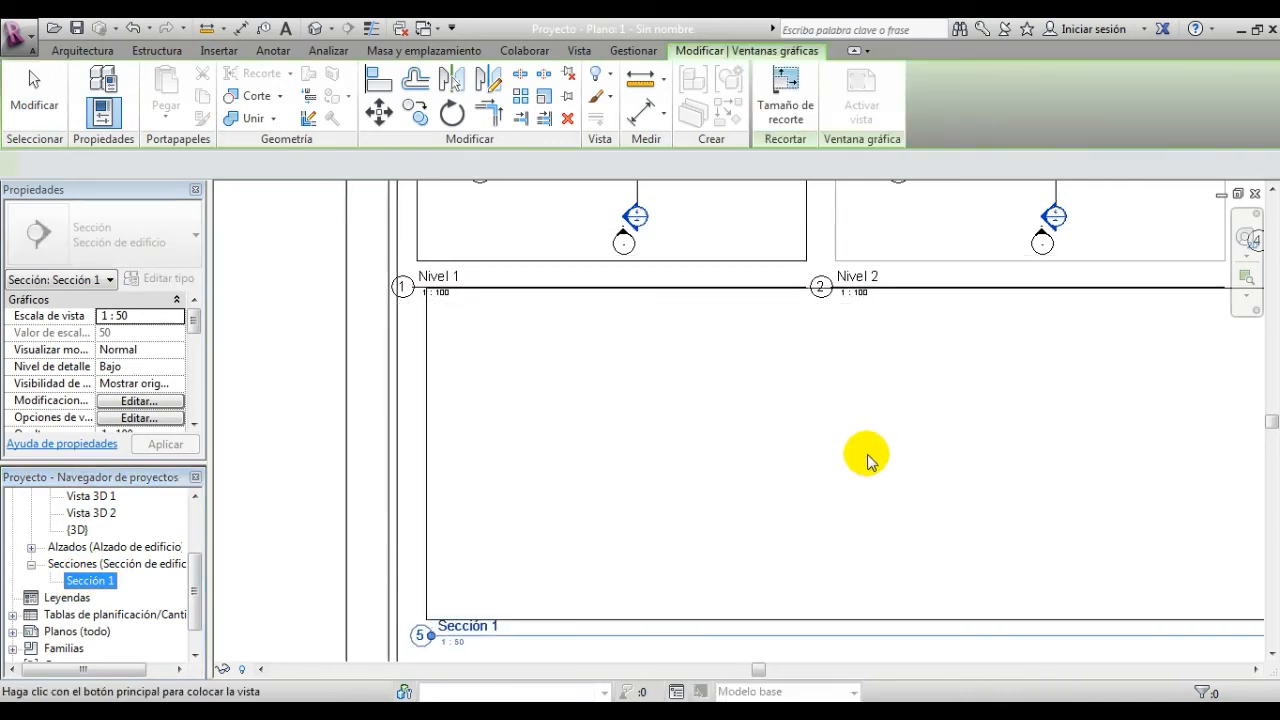
middle_drag(918, 454, 802, 433)
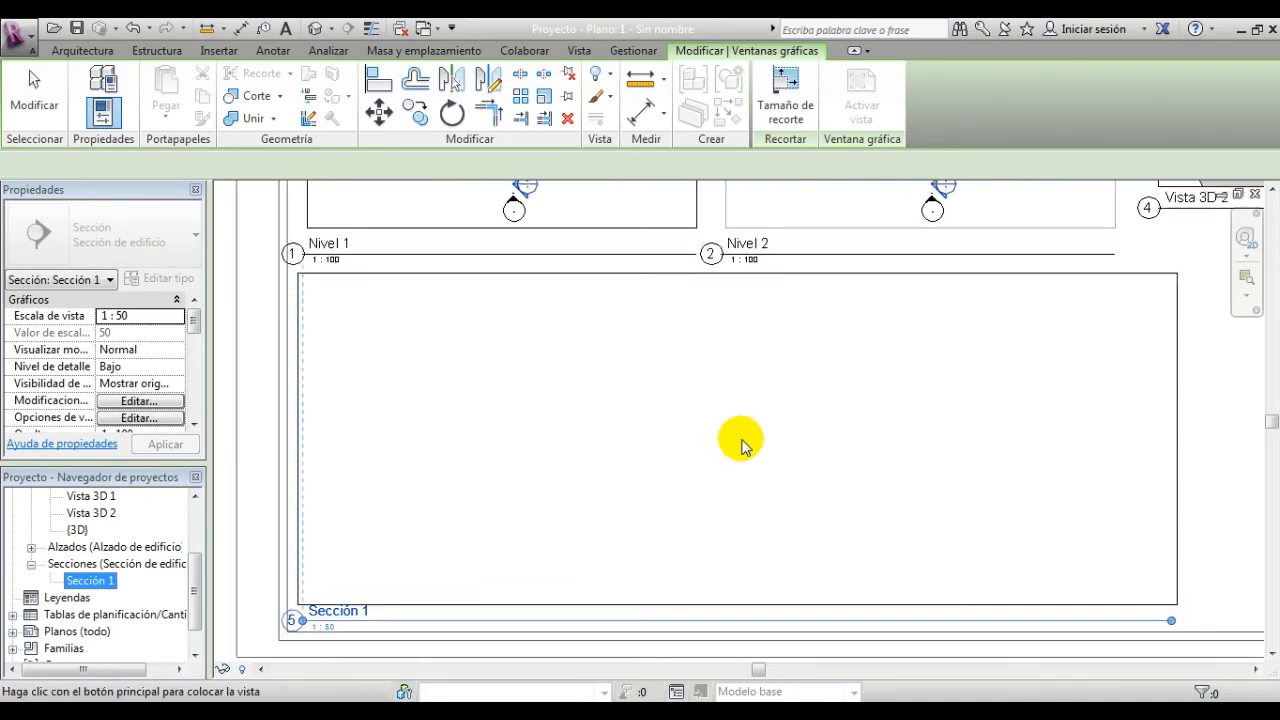
click(741, 447)
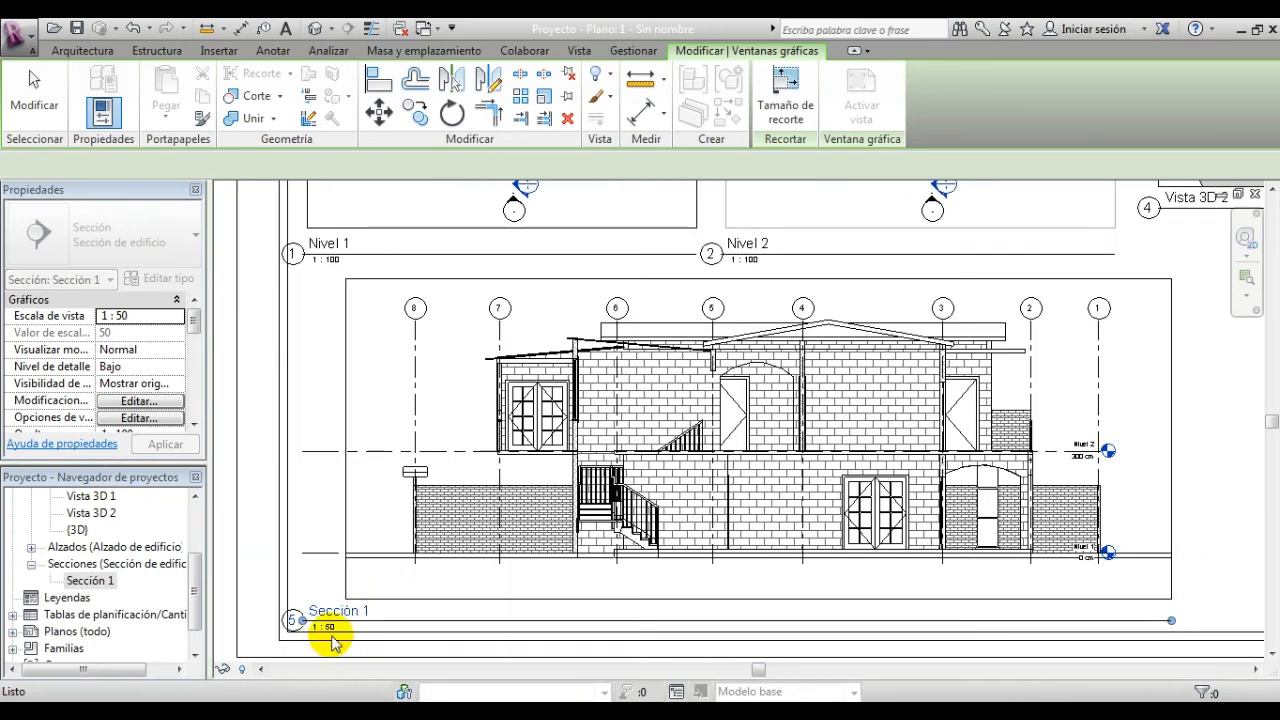
scroll(333, 642, up, 3)
click(389, 523)
scroll(405, 523, down, 5)
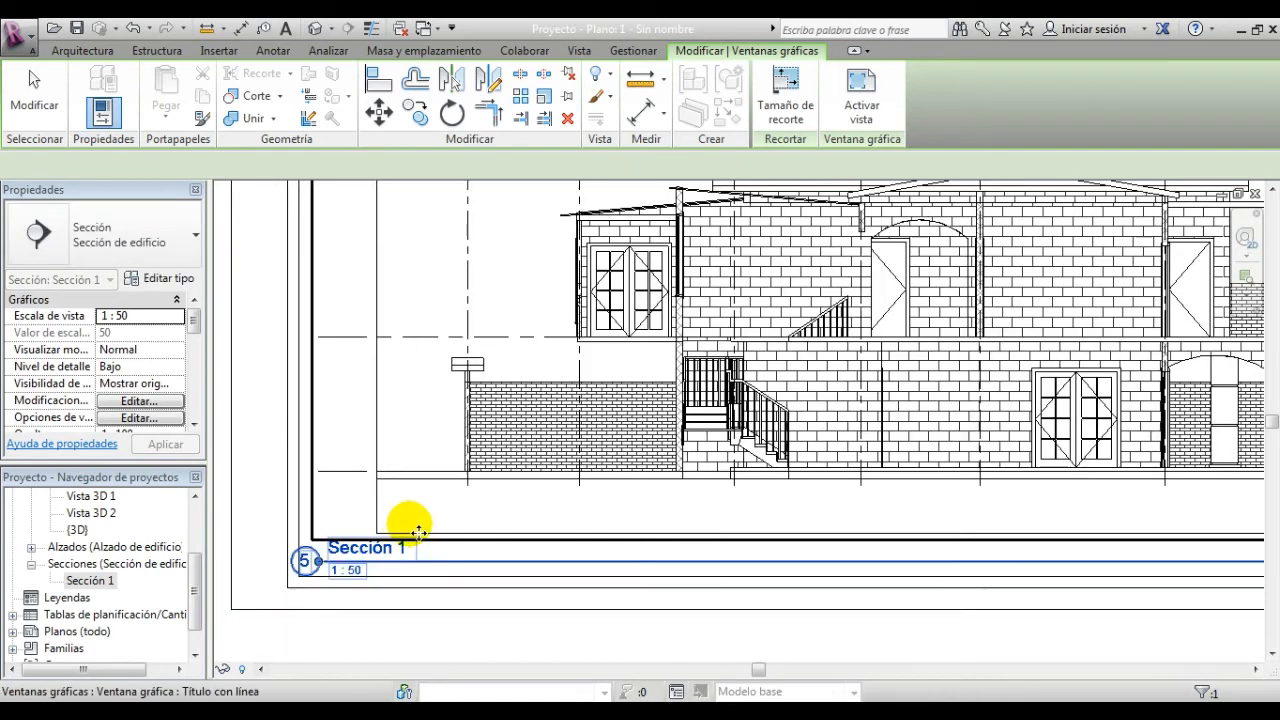
Step: Place the wall schedule, Tabla de planificación de muros, in the empty space just right of the sheet border
middle_drag(1037, 460, 721, 550)
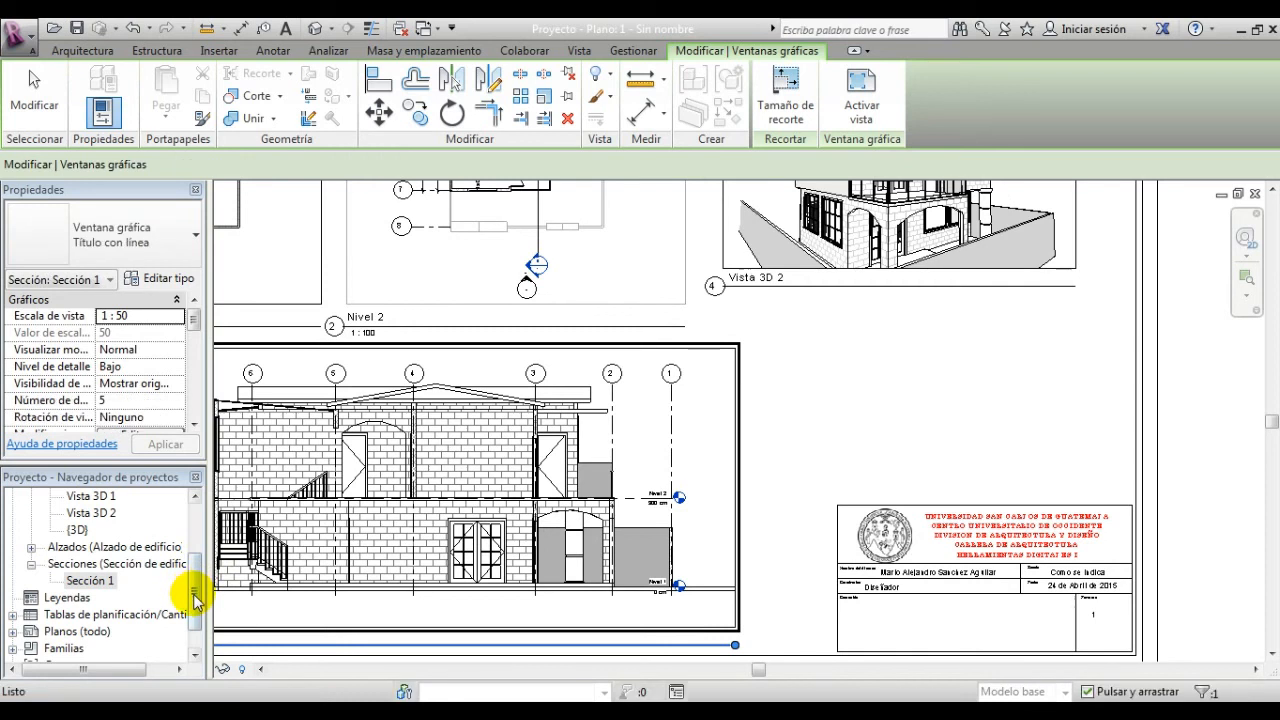
drag(196, 594, 193, 615)
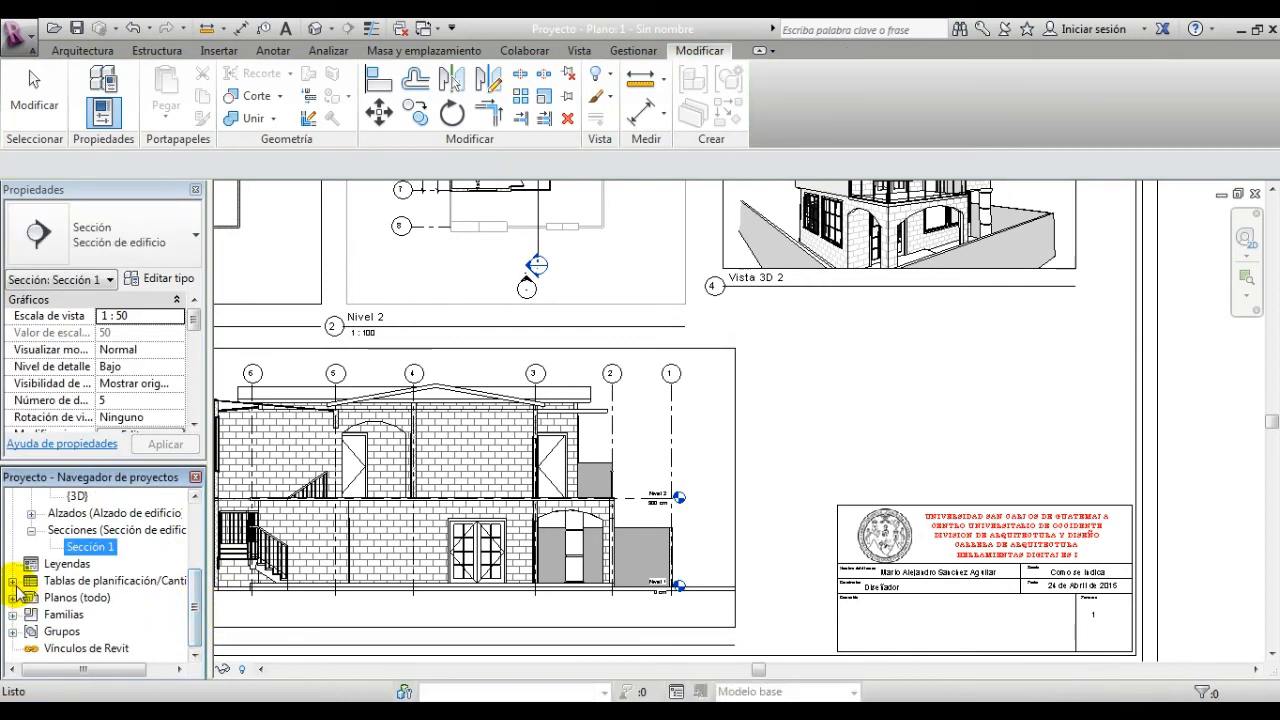
click(12, 581)
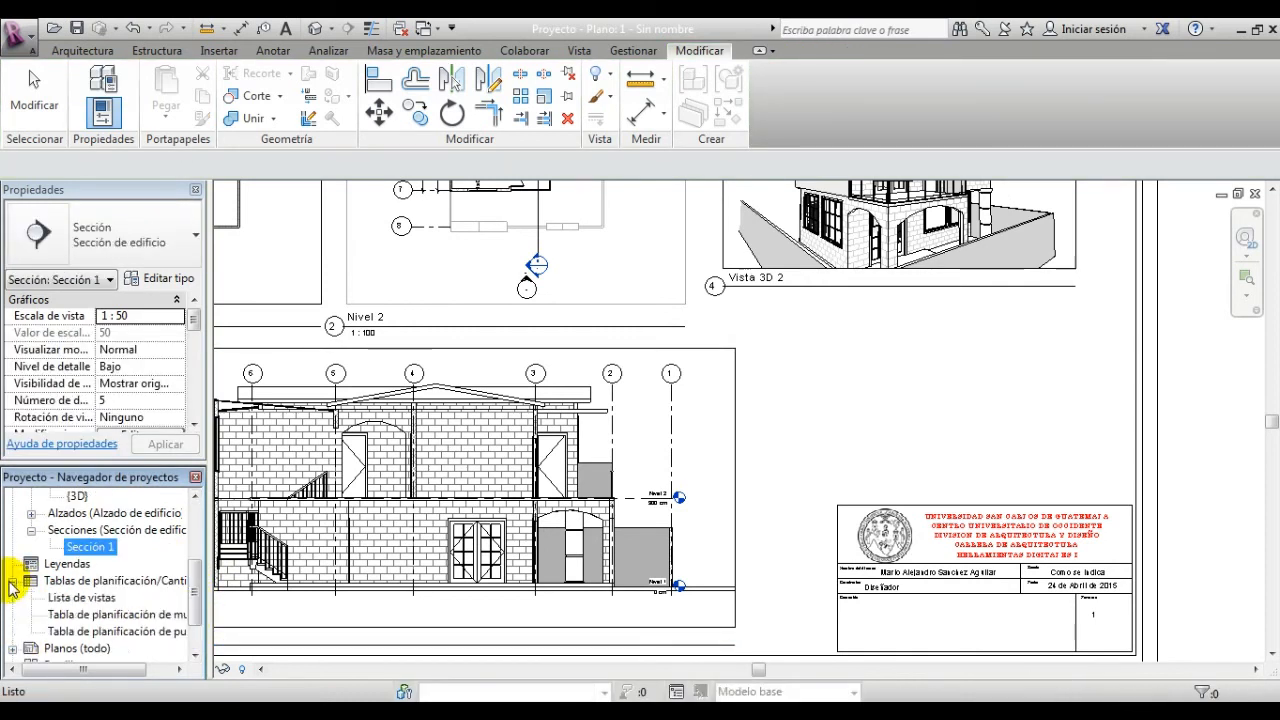
click(126, 614)
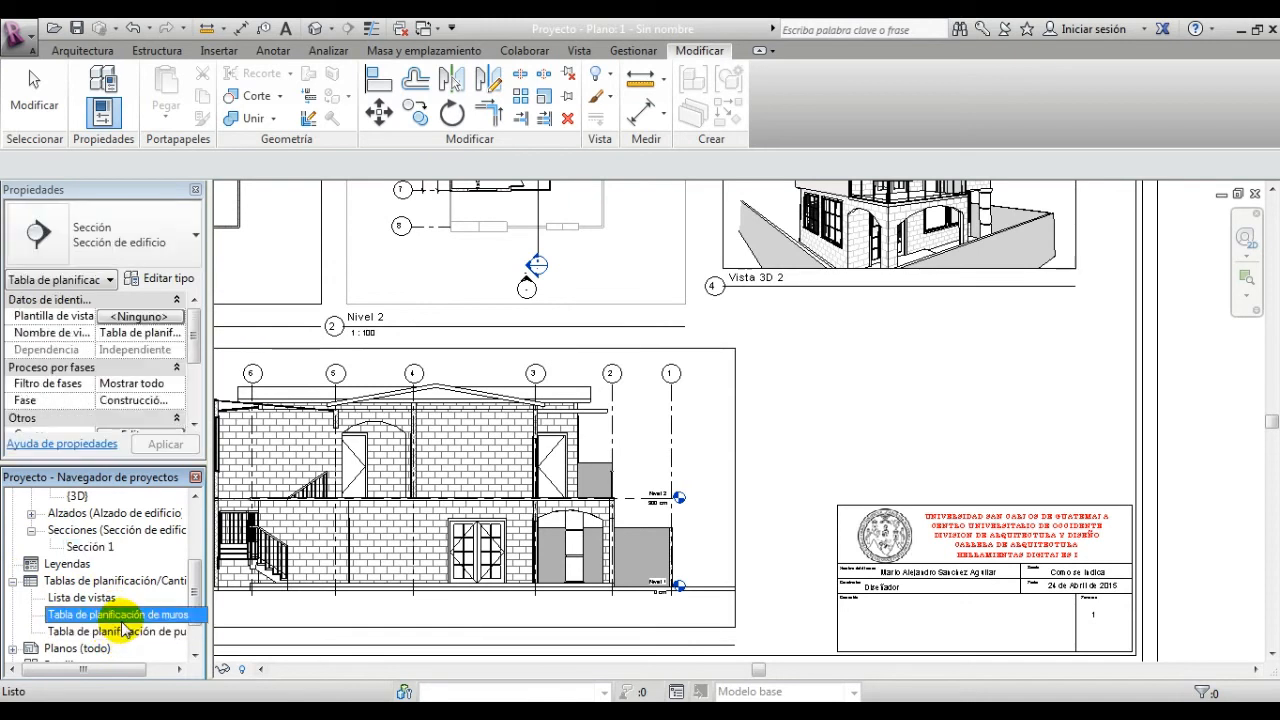
click(880, 390)
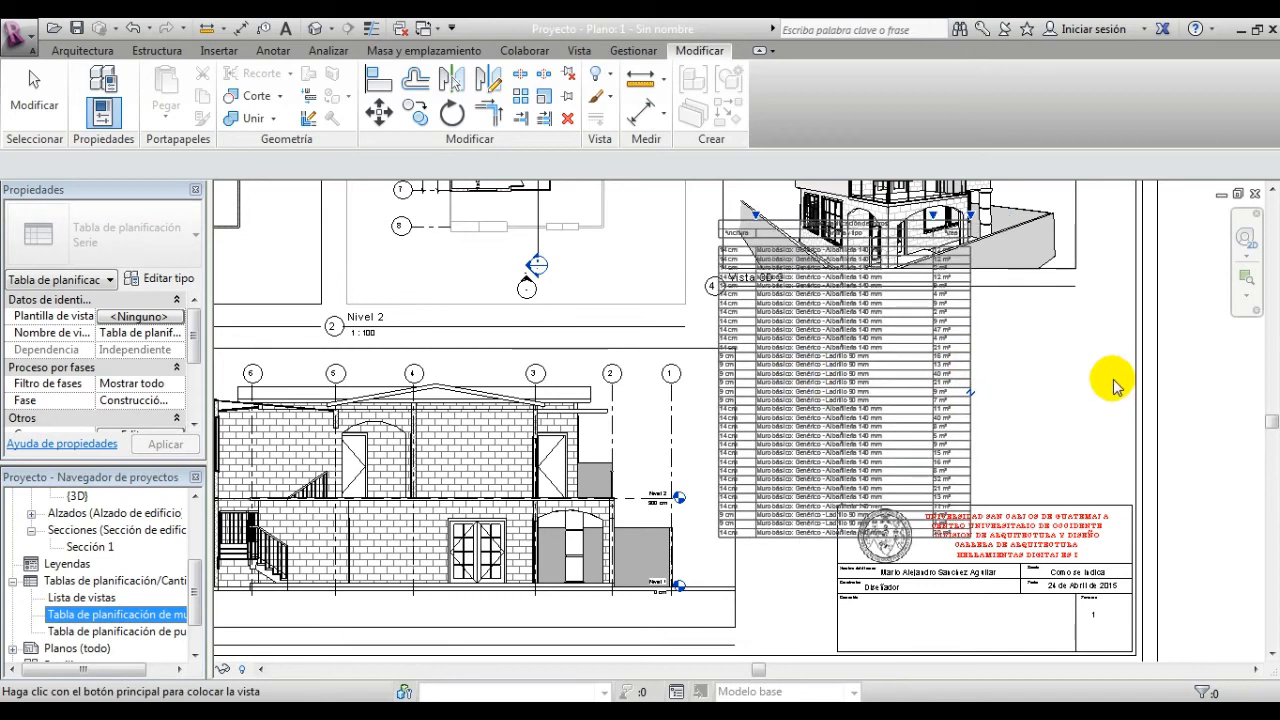
middle_drag(1088, 372, 690, 475)
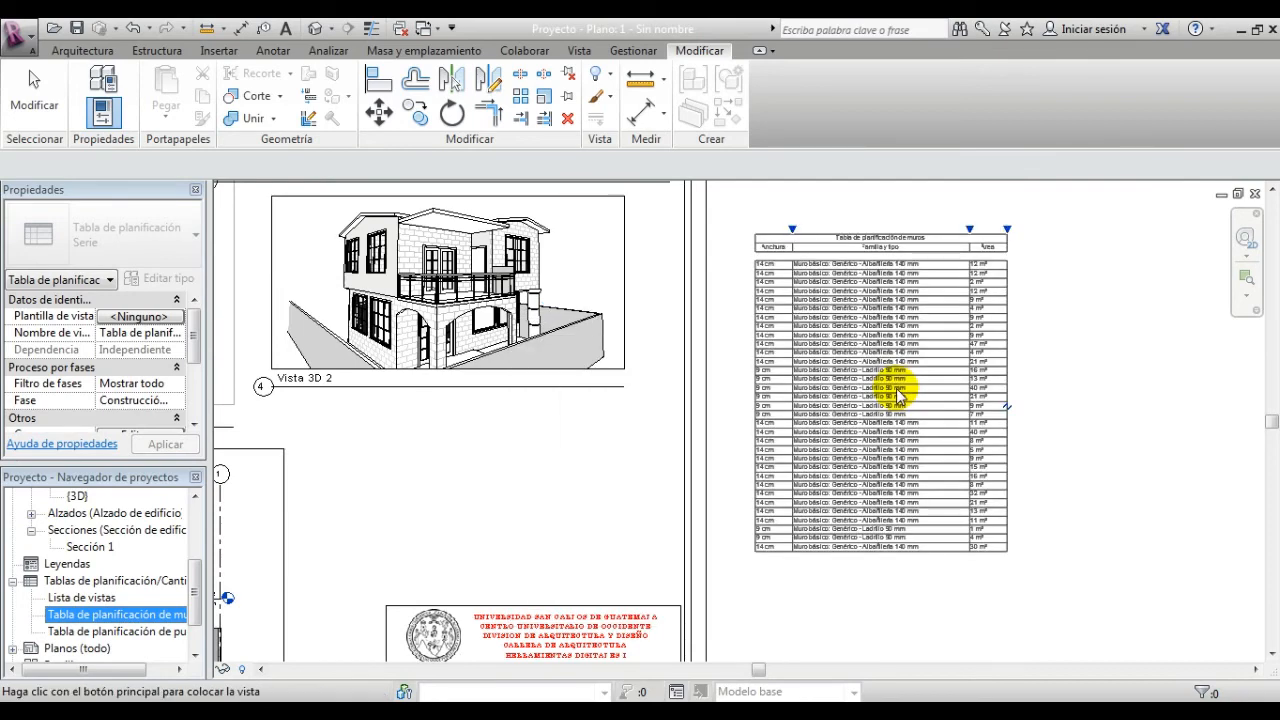
click(910, 392)
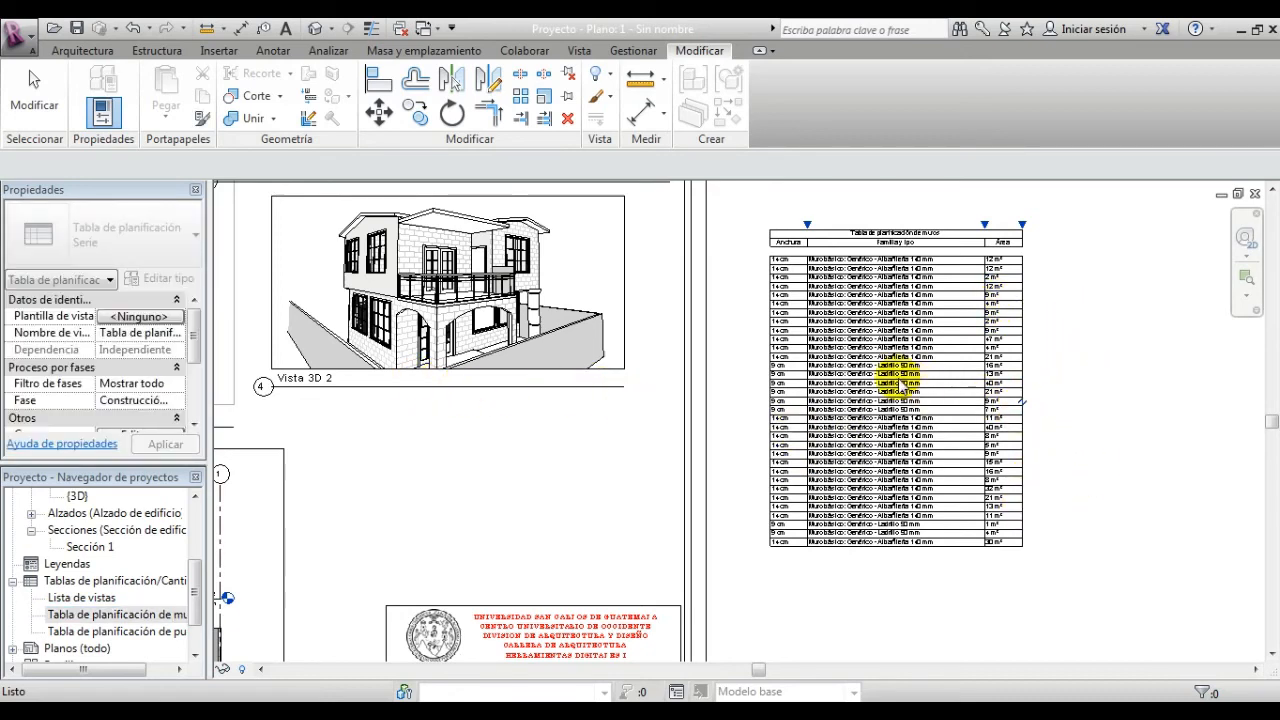
click(797, 432)
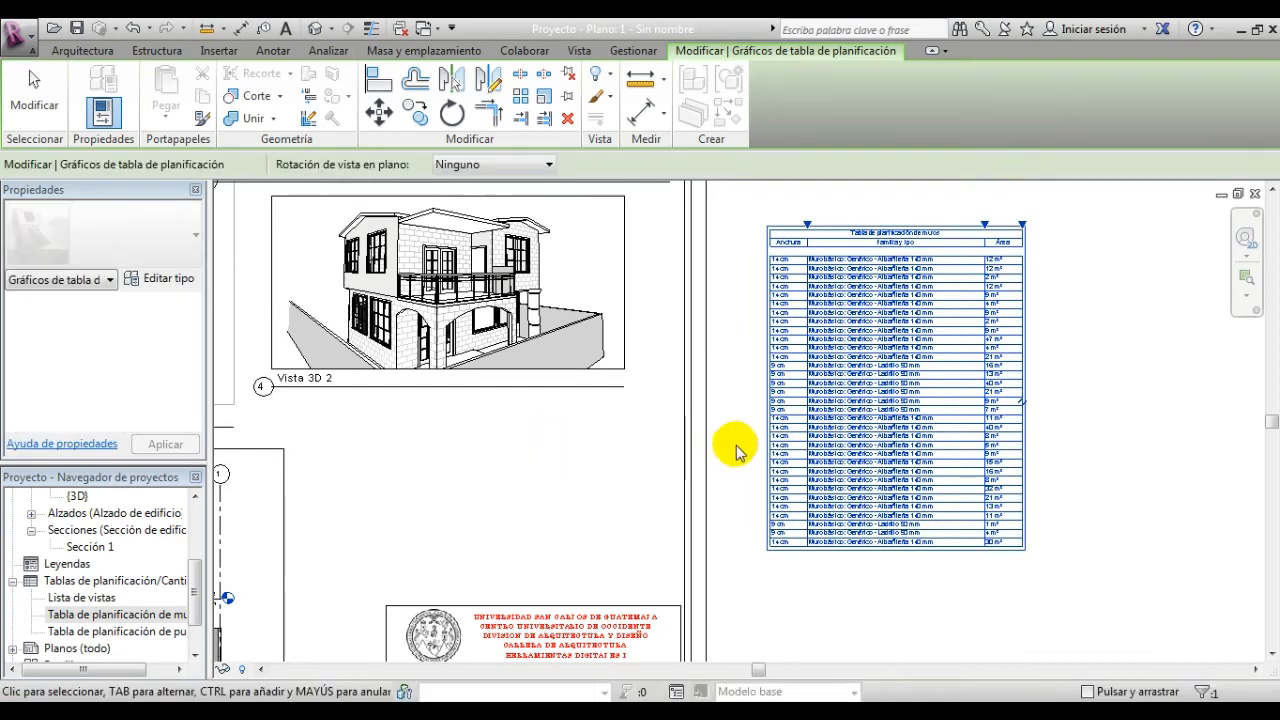
click(570, 457)
Step: Delete the Vista 3D 1 viewport and move Vista 3D 2 up into its place in the sheet's upper-right corner
middle_drag(587, 425, 709, 524)
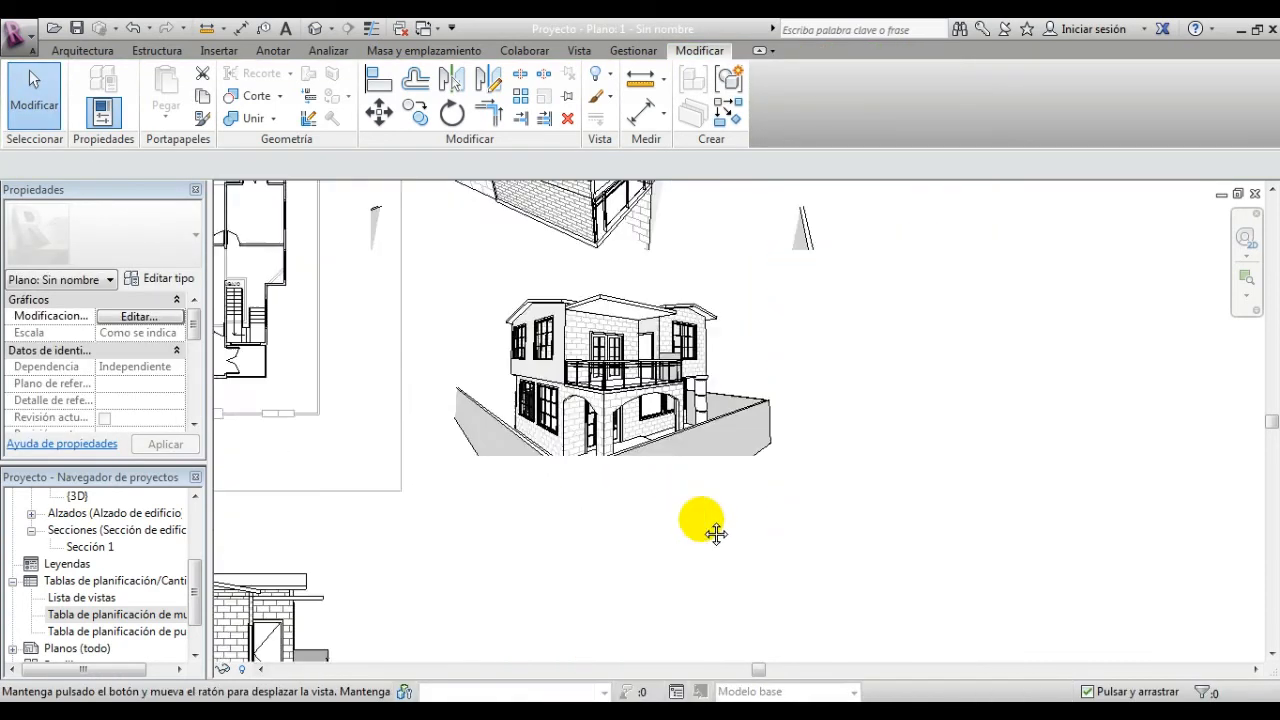
middle_drag(800, 334, 816, 342)
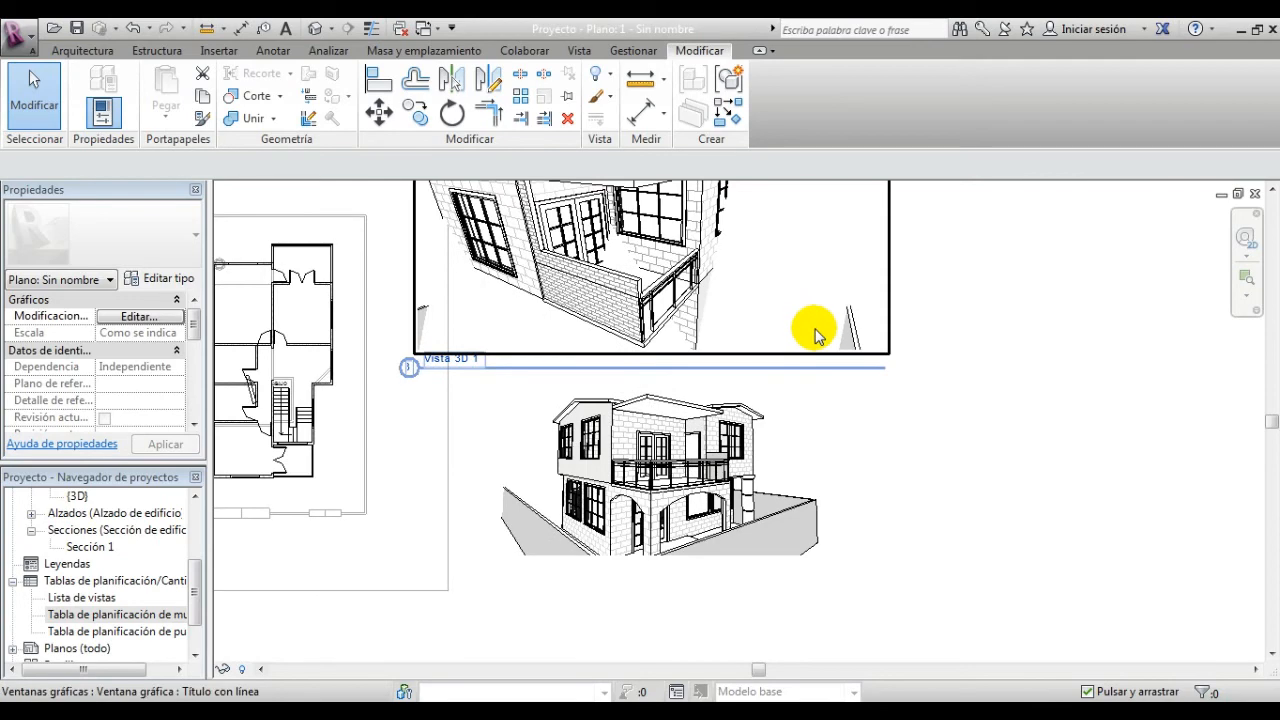
click(816, 347)
middle_drag(850, 350, 836, 400)
key(Delete)
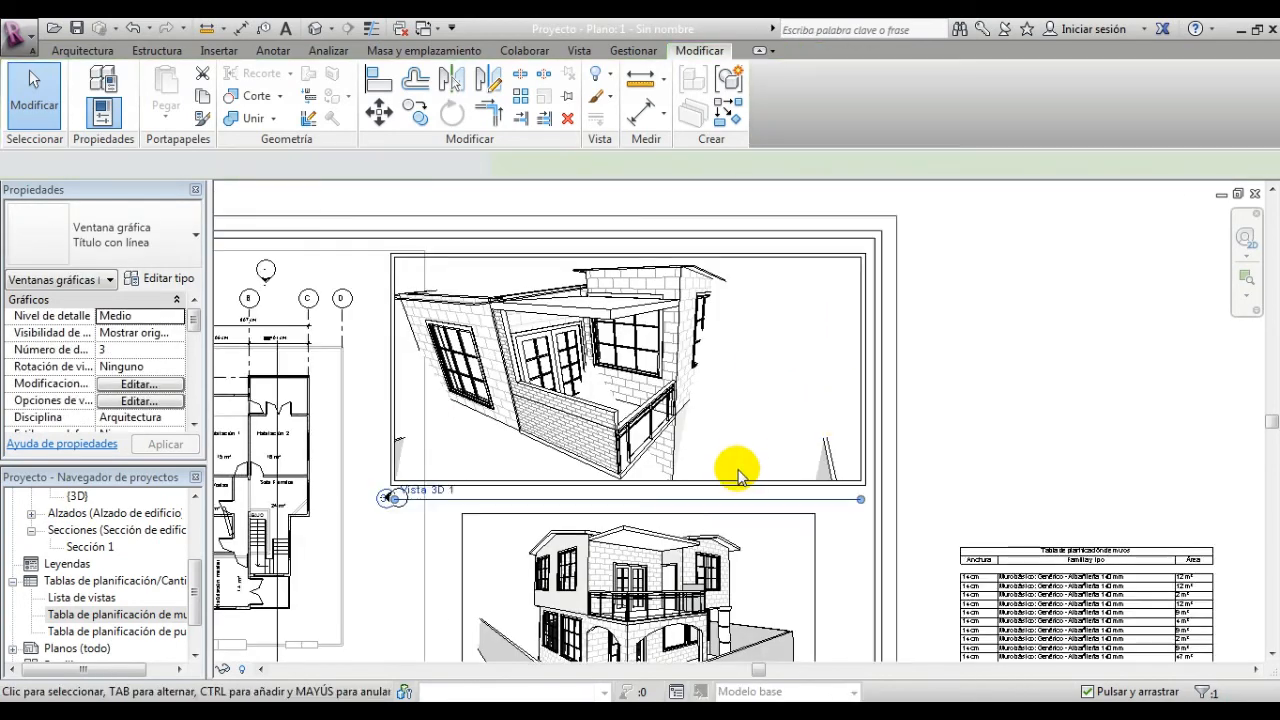
drag(741, 511, 760, 262)
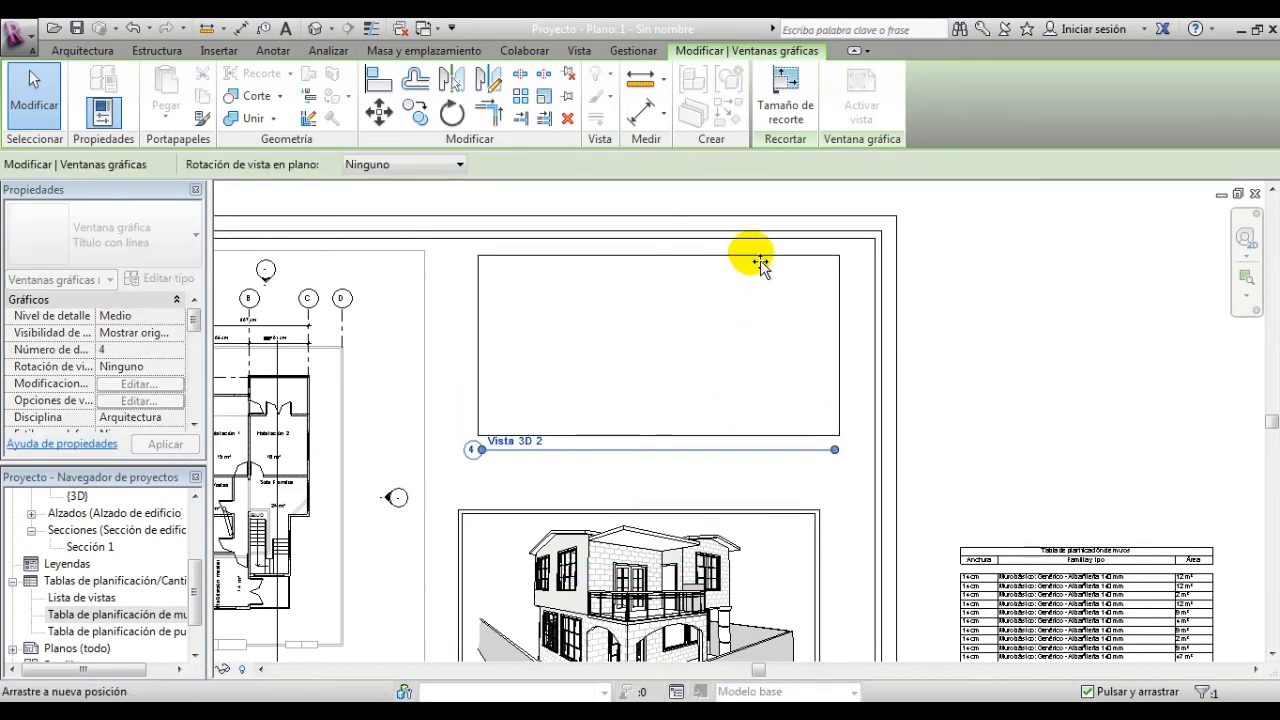
Step: Move the wall schedule inside the drawing frame, between Vista 3D 2 and the title block
middle_drag(1010, 547, 879, 336)
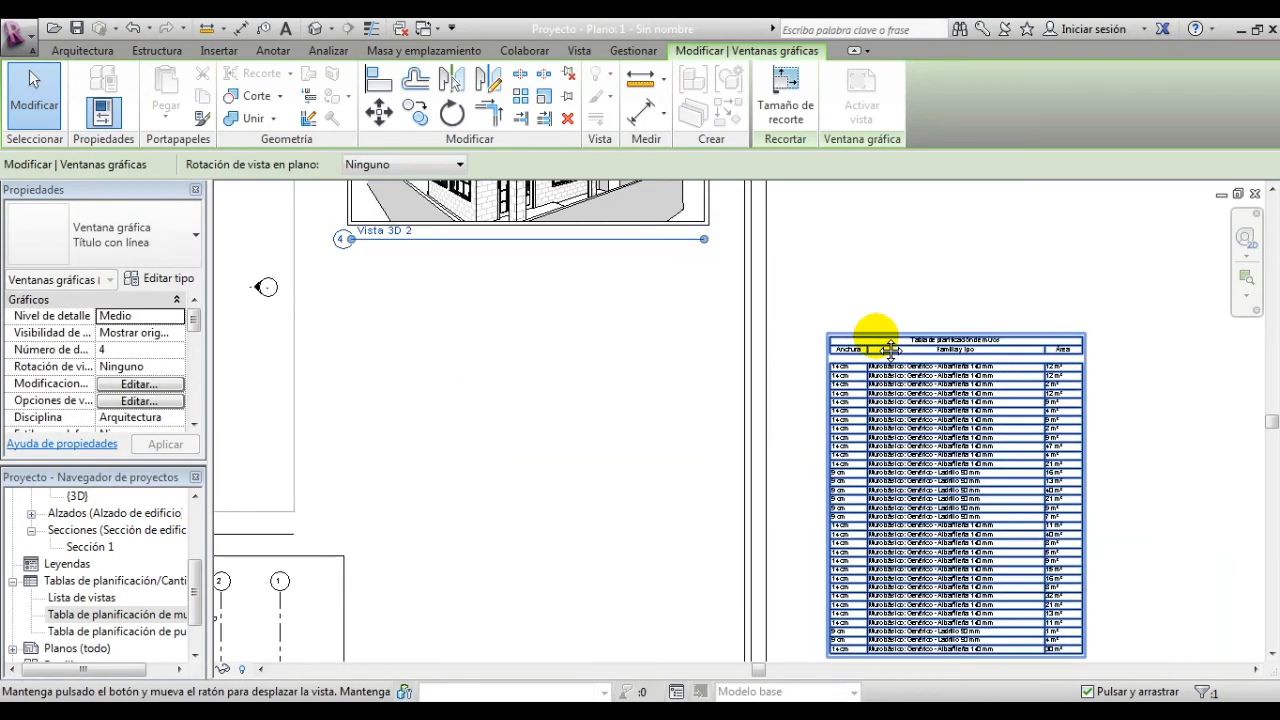
click(880, 336)
scroll(926, 342, down, 3)
scroll(920, 340, up, 1)
mouse_move(643, 333)
mouse_down()
mouse_move(580, 337)
mouse_move(645, 333)
mouse_up()
drag(638, 433, 614, 443)
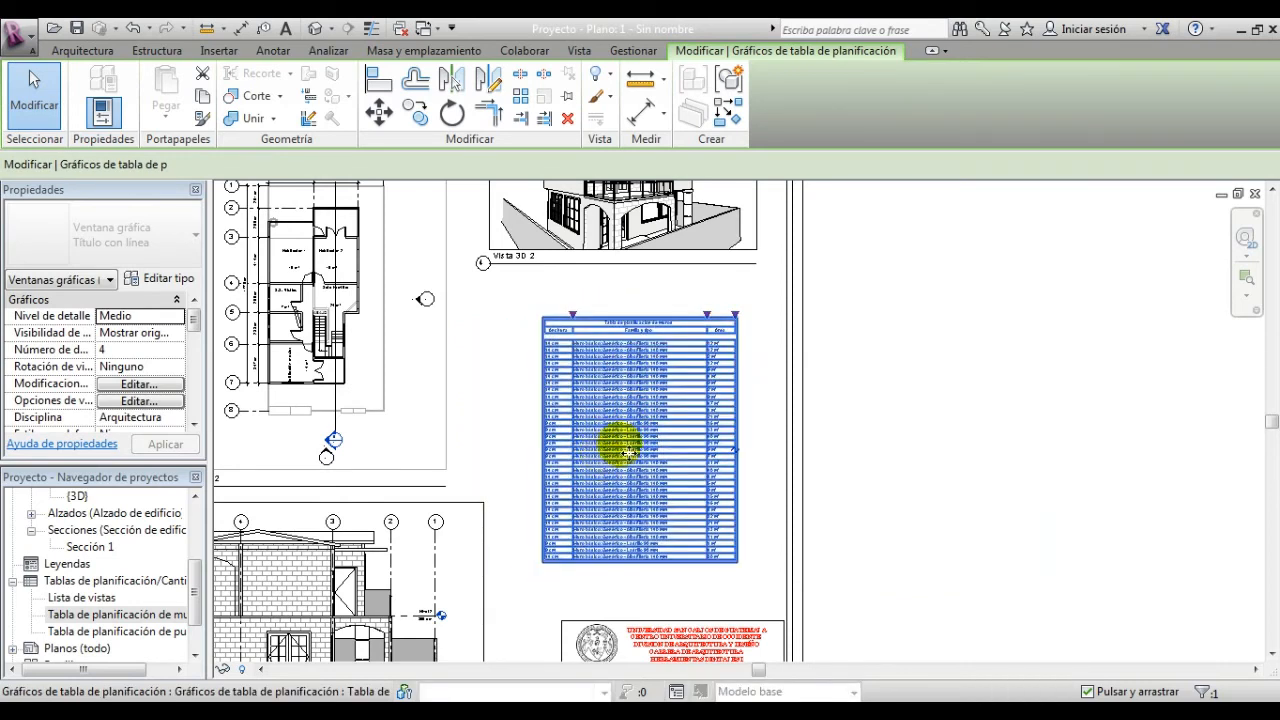
Step: Deselect the wall schedule and check the layout of the whole sheet
click(783, 449)
scroll(793, 392, down, 2)
middle_drag(880, 378, 1037, 398)
middle_drag(991, 465, 985, 432)
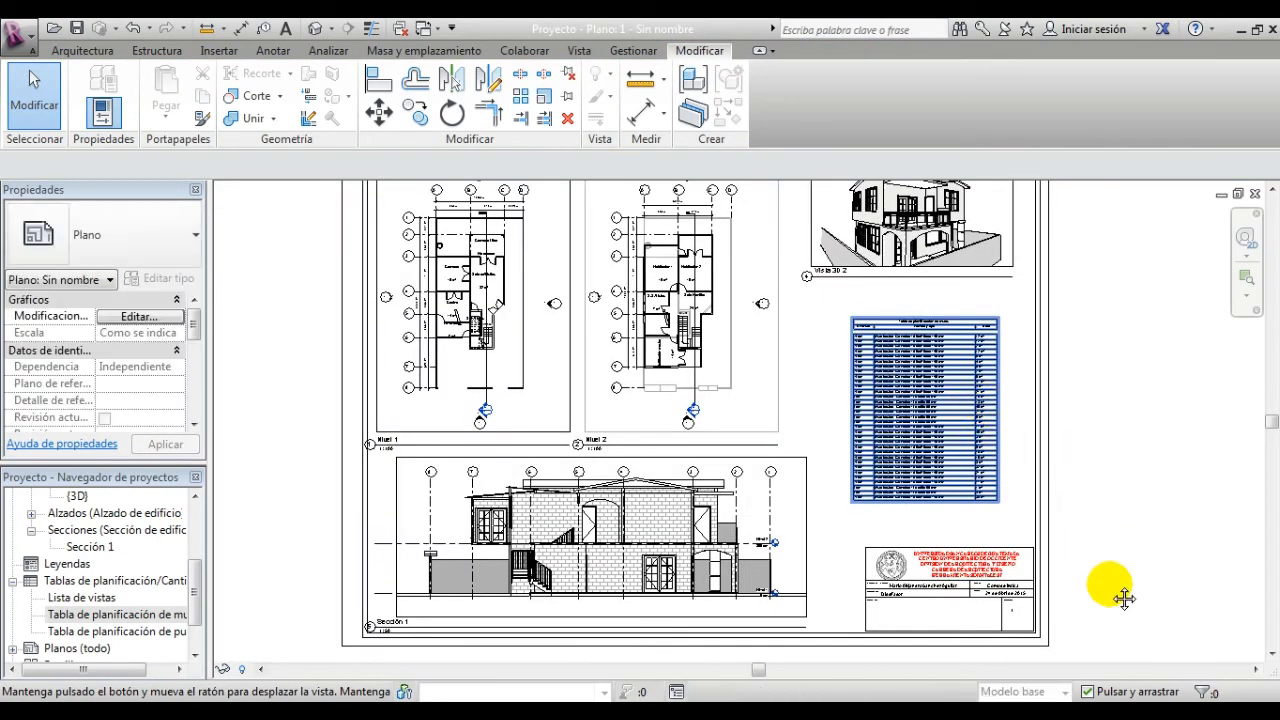
scroll(968, 418, up, 1)
scroll(955, 411, down, 1)
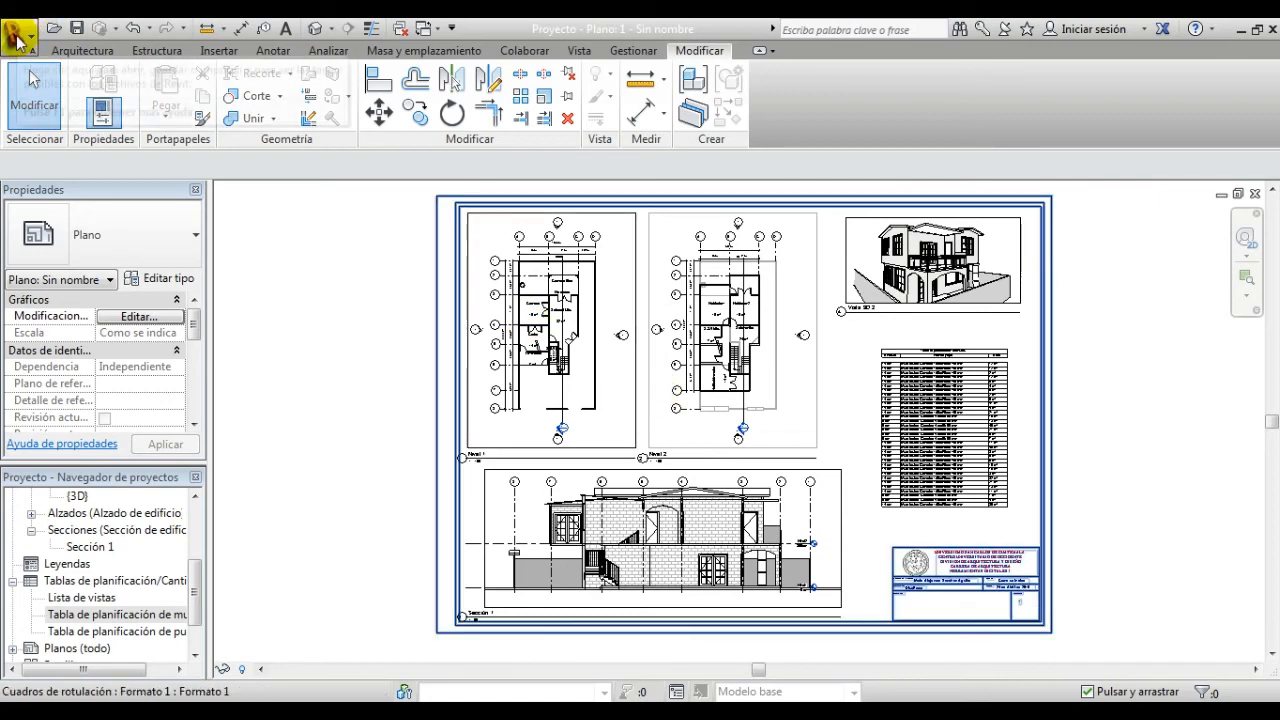
Step: Open the Nivel 1 floor plan and collapse the Vistas 3D, Secciones and Tablas de planificación groups in the project browser
drag(194, 580, 194, 517)
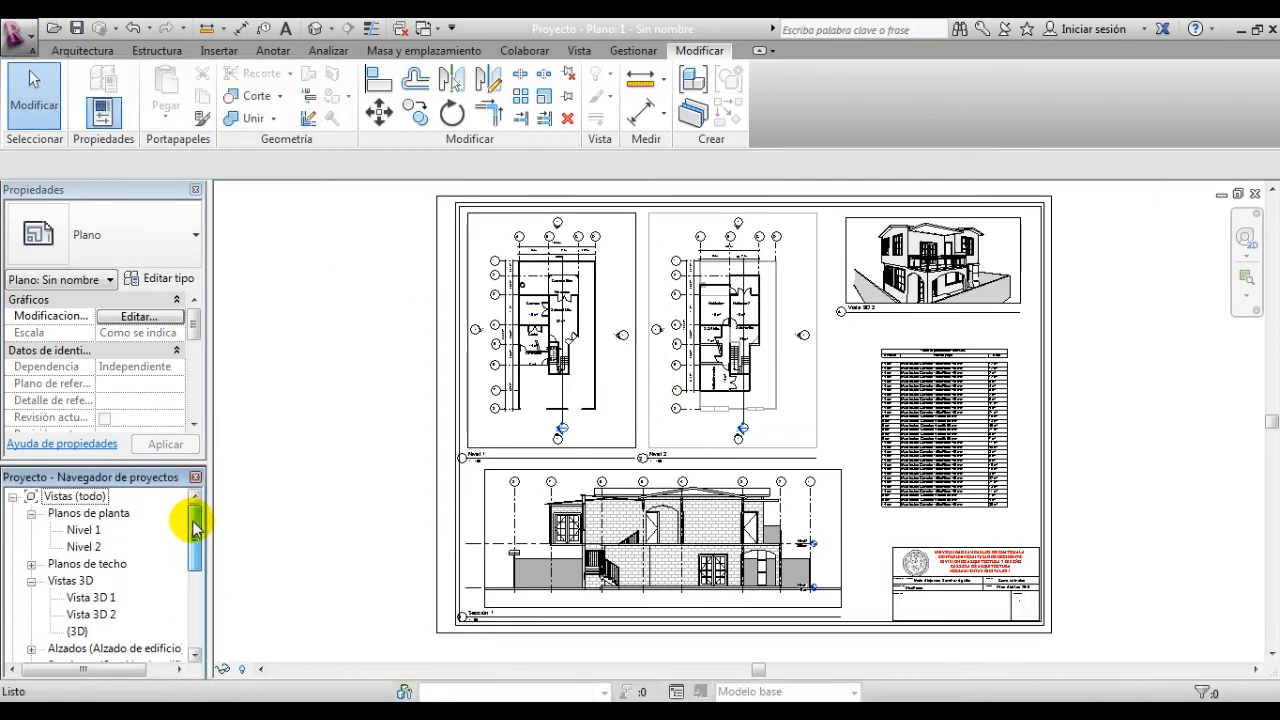
double_click(86, 530)
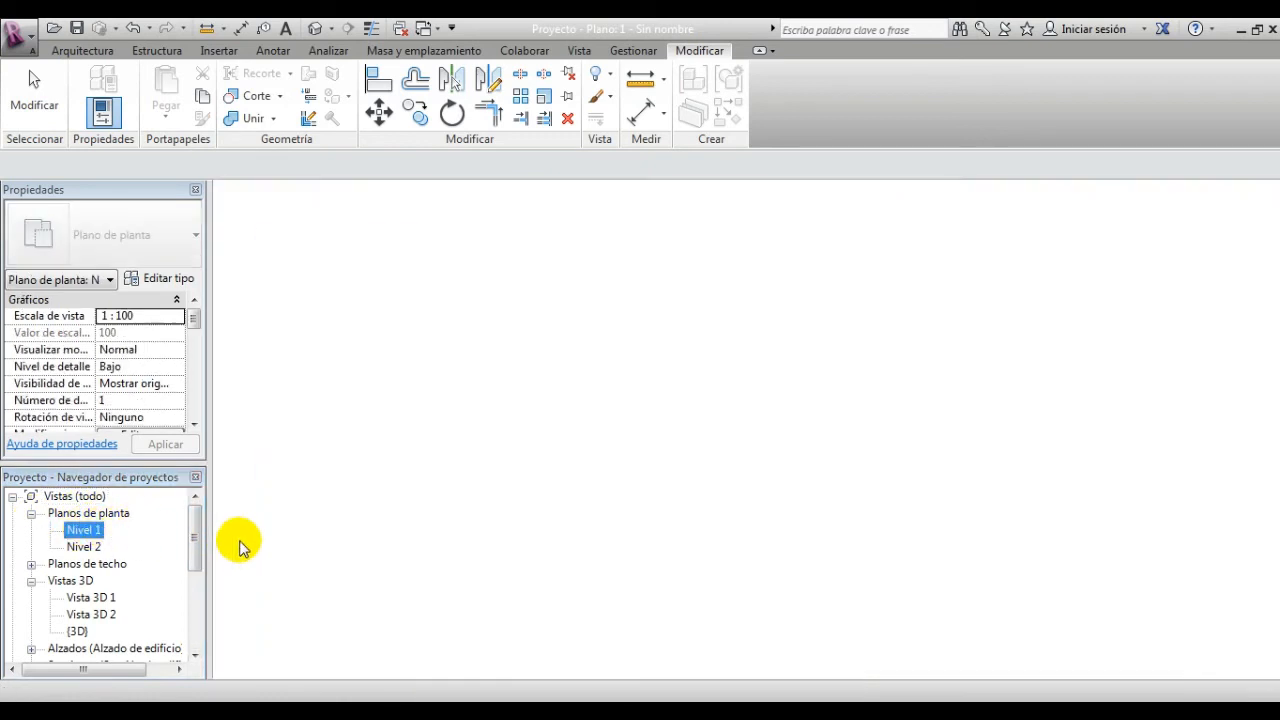
mouse_move(195, 538)
mouse_down()
mouse_move(195, 568)
mouse_move(194, 523)
mouse_up()
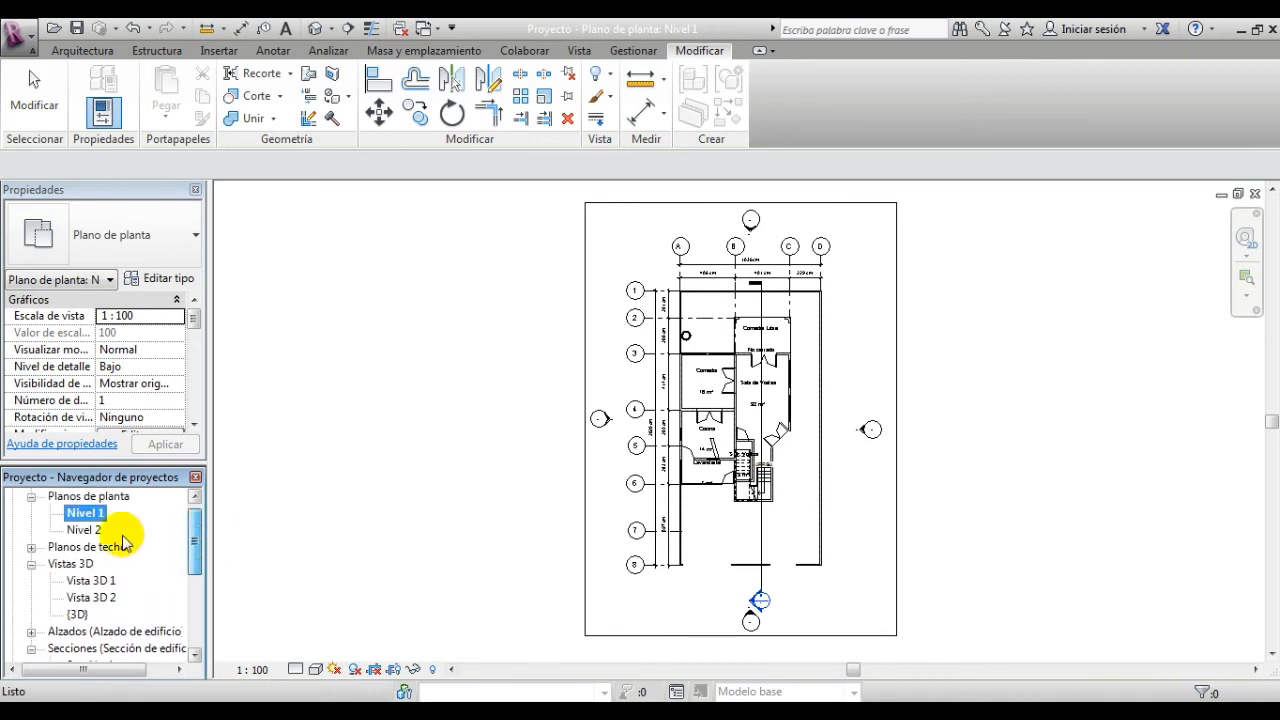
click(30, 497)
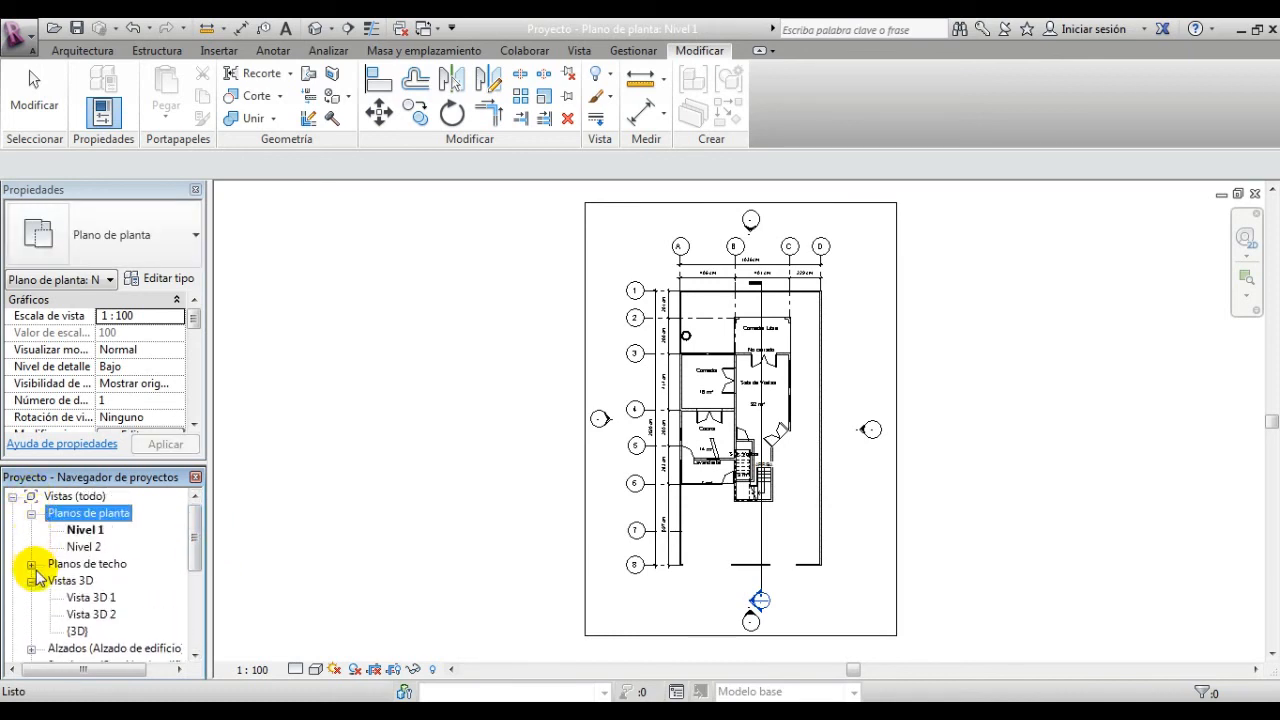
click(31, 581)
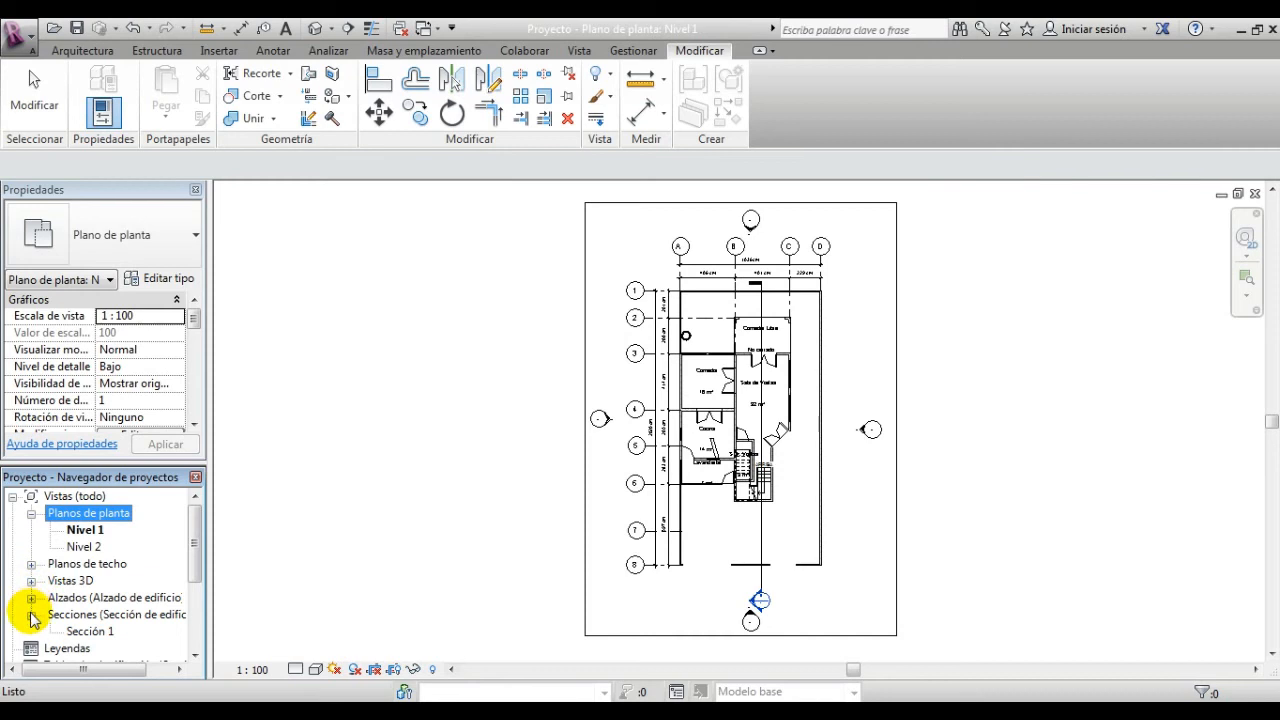
drag(193, 553, 197, 590)
click(12, 564)
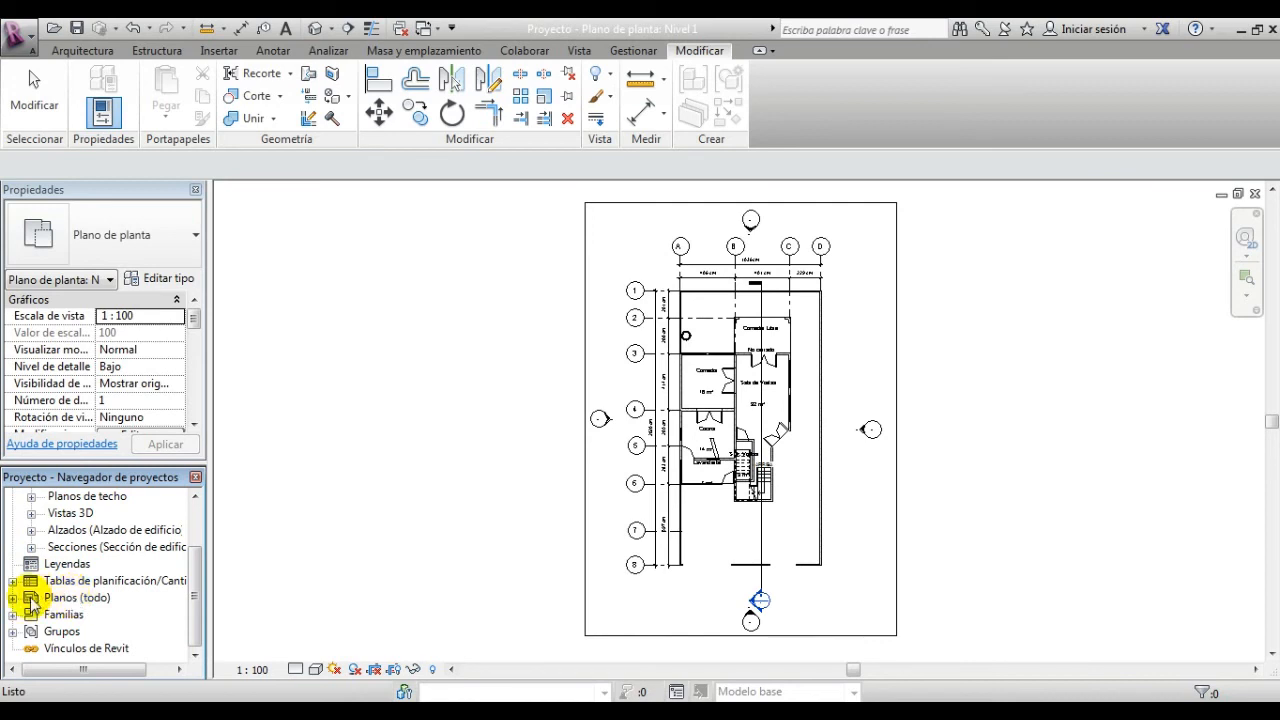
Step: Rename sheet 1 - Sin nombre to Formato, keeping 1 as its number
click(110, 614)
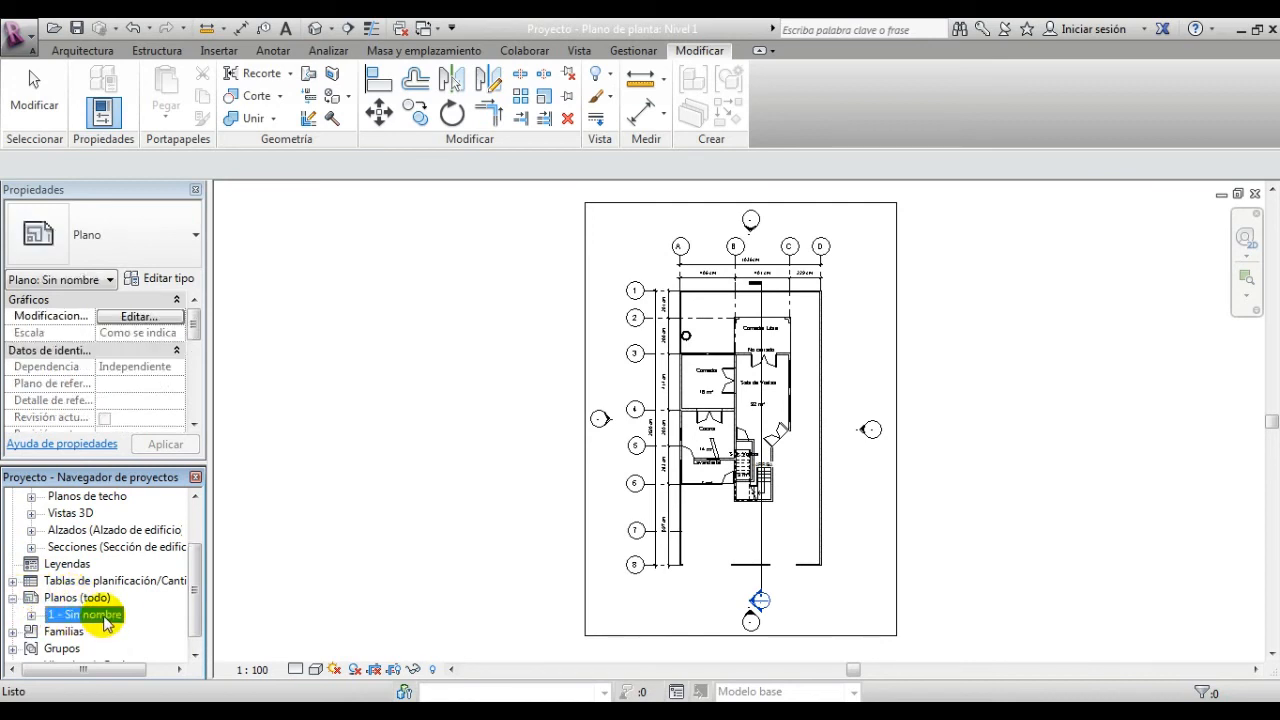
right_click(105, 621)
click(163, 497)
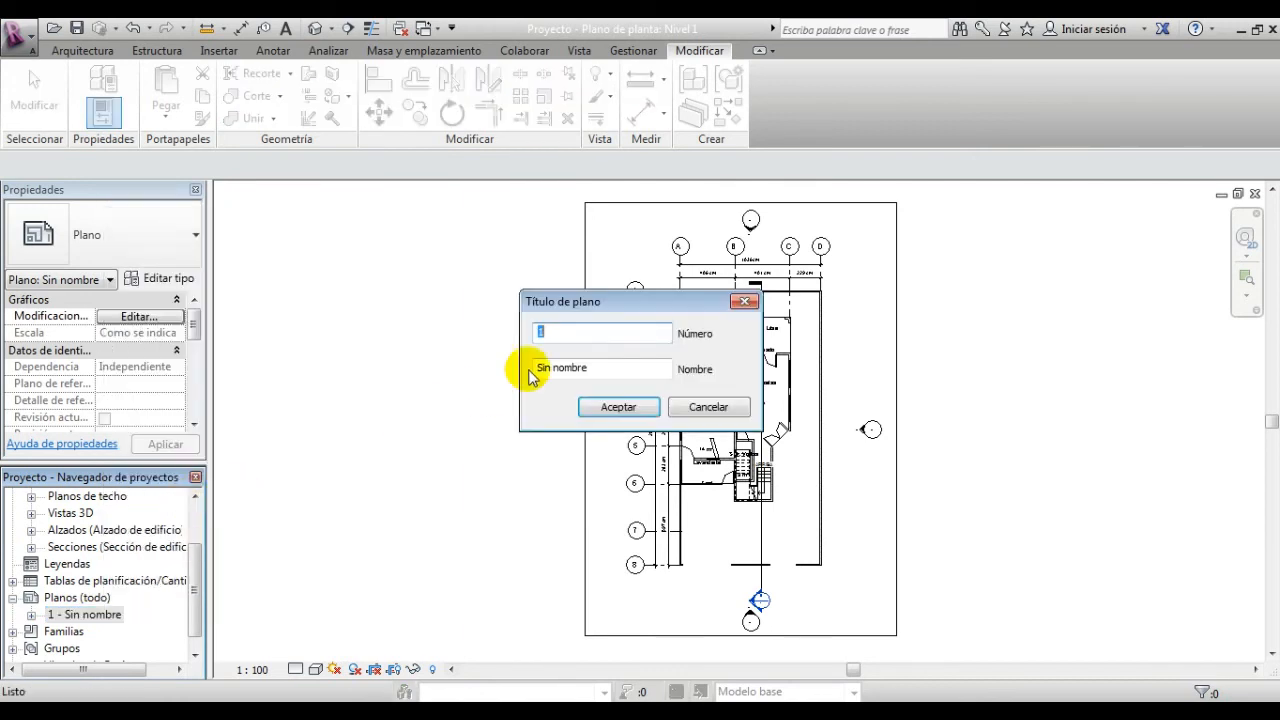
key(Tab)
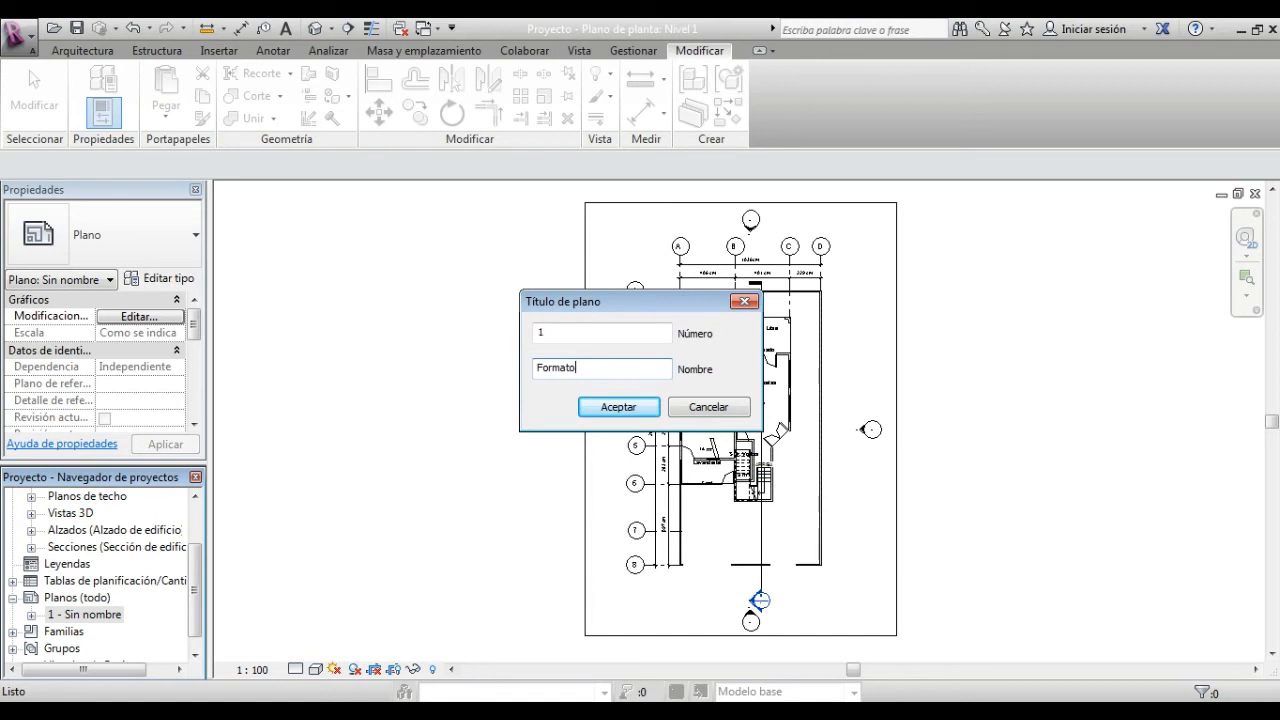
click(623, 335)
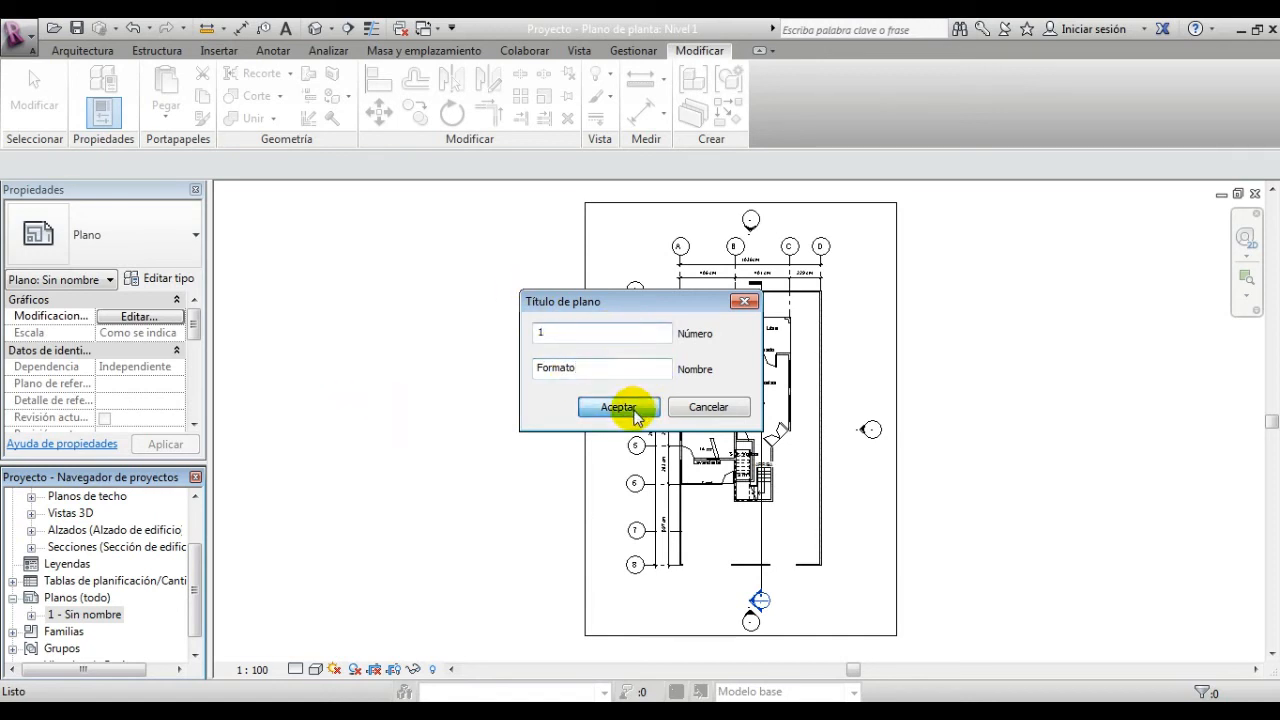
click(619, 407)
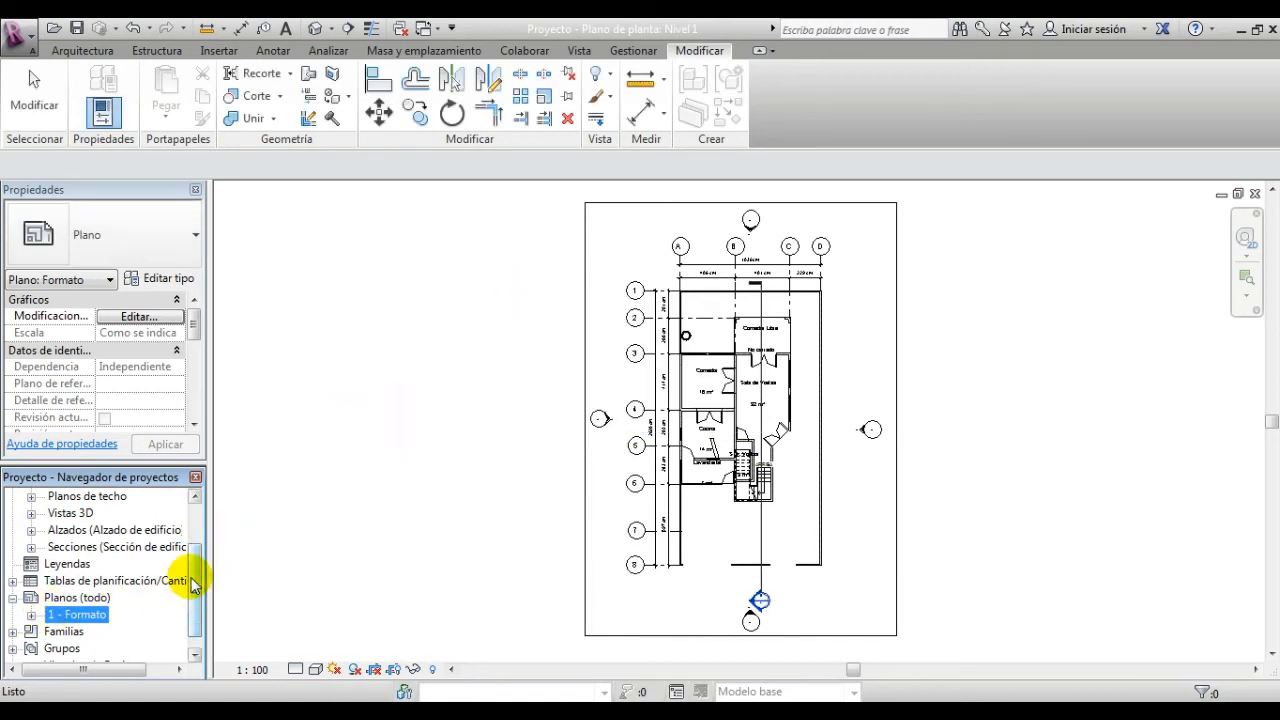
Step: Open the 1 - Formato sheet and look through the views and schedule listed under it in the project browser
drag(193, 587, 193, 600)
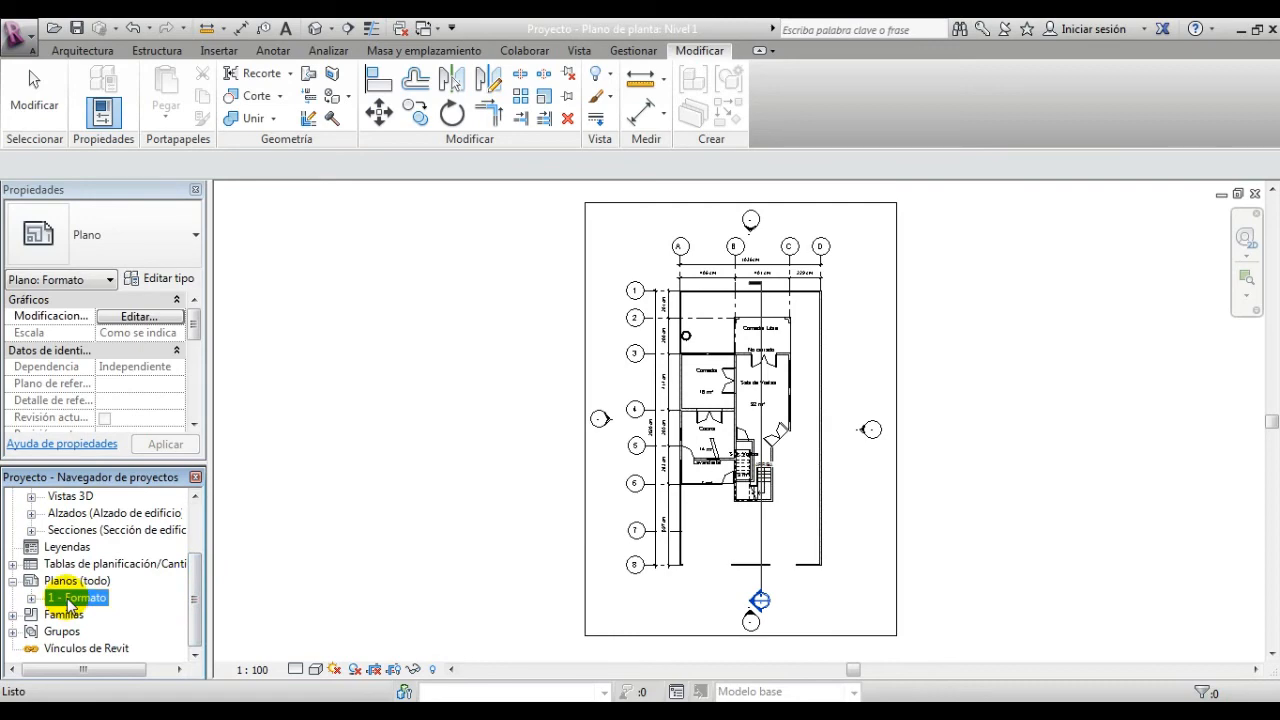
double_click(70, 600)
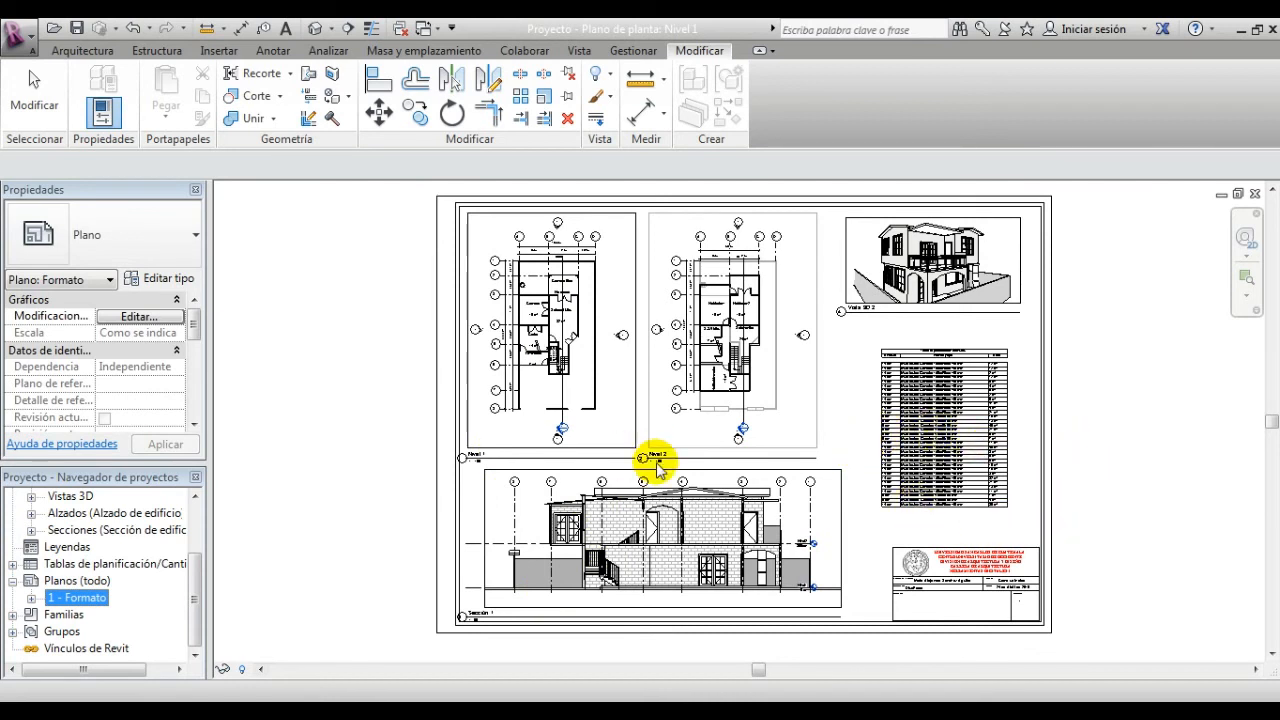
click(31, 597)
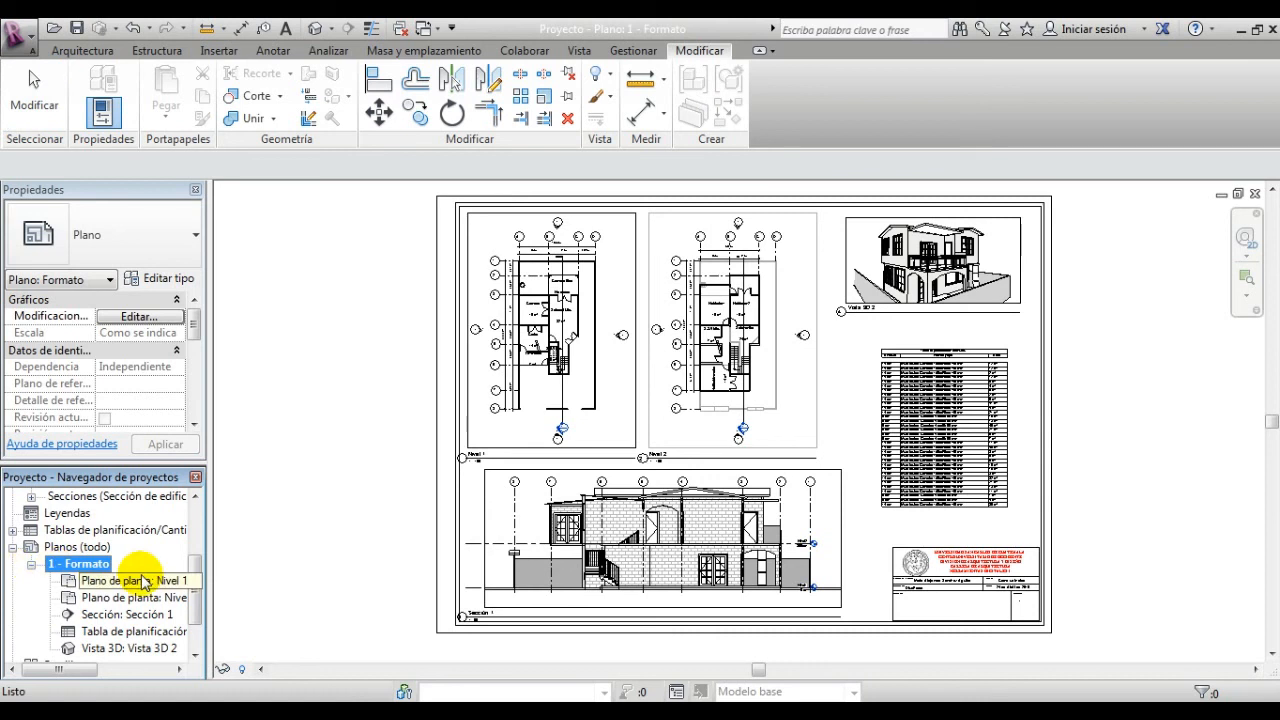
scroll(196, 597, down, 1)
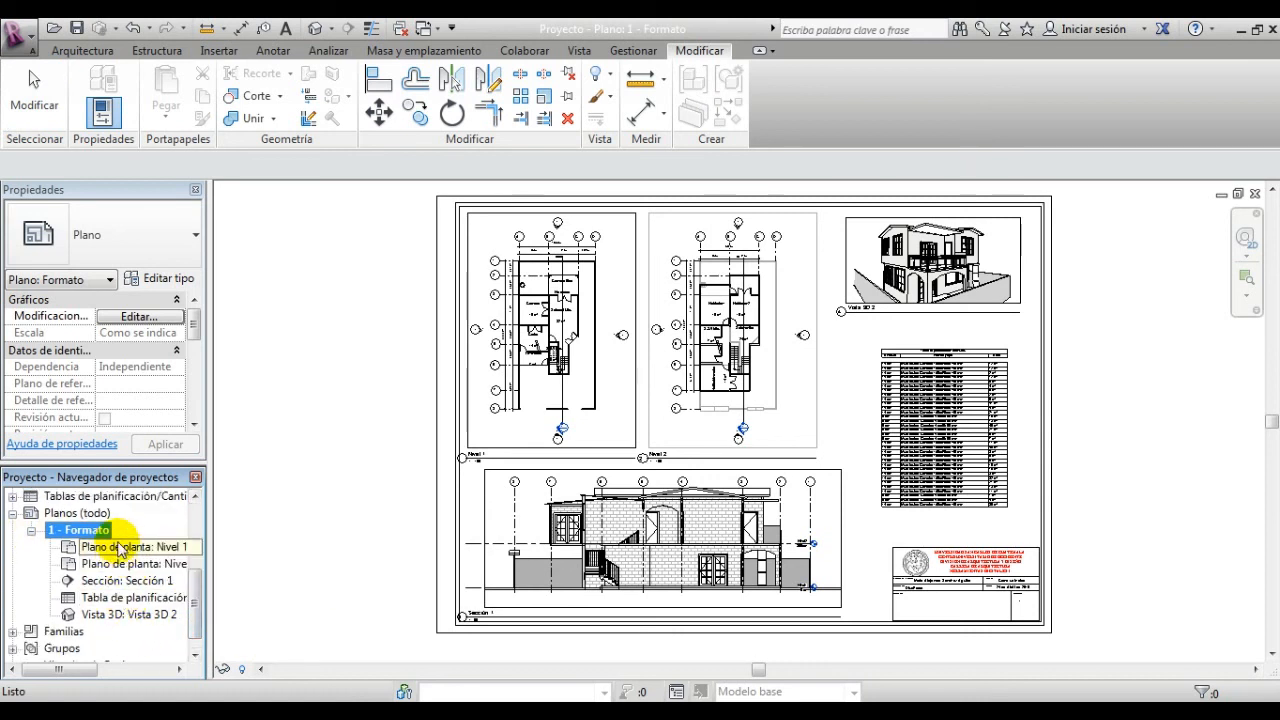
click(32, 531)
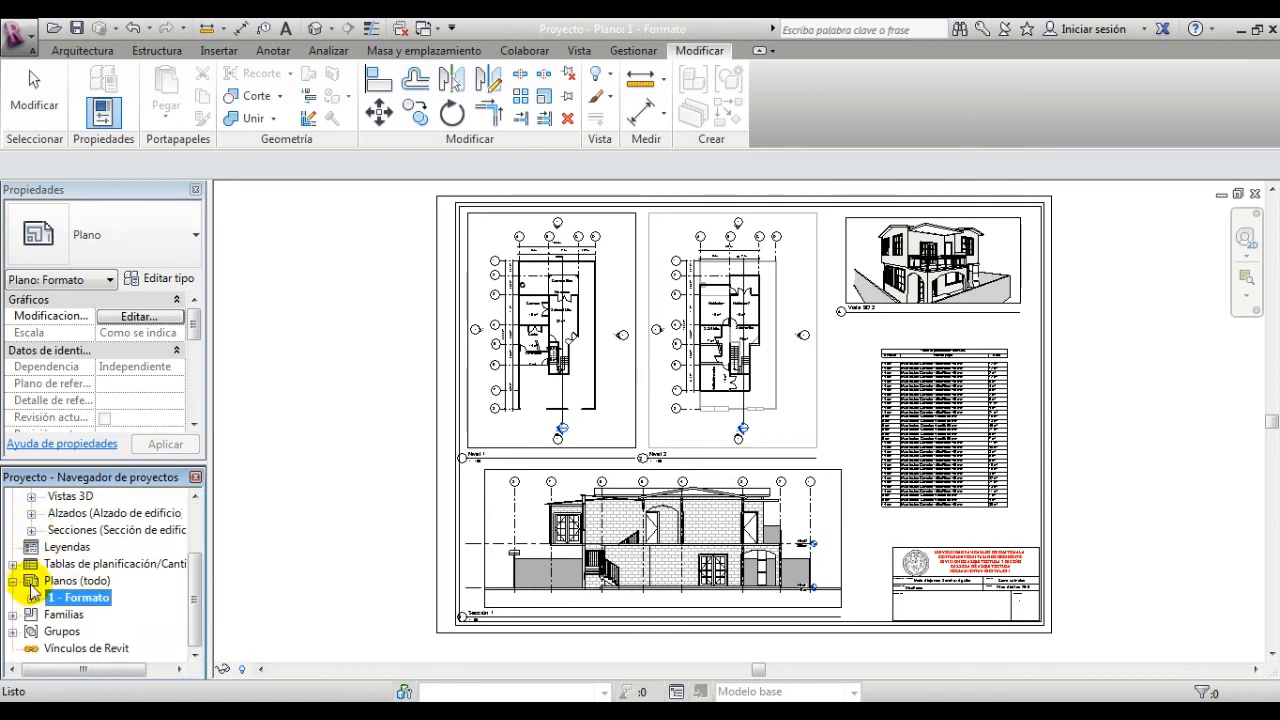
drag(196, 597, 196, 520)
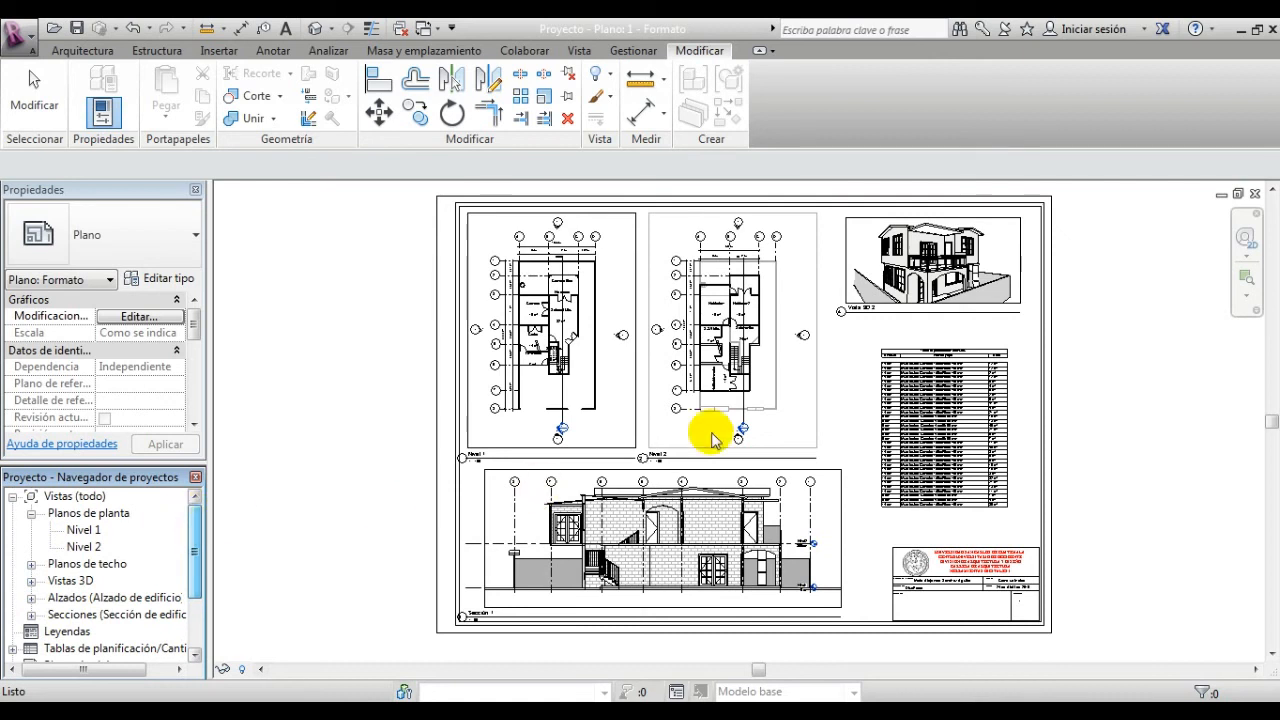
click(1086, 445)
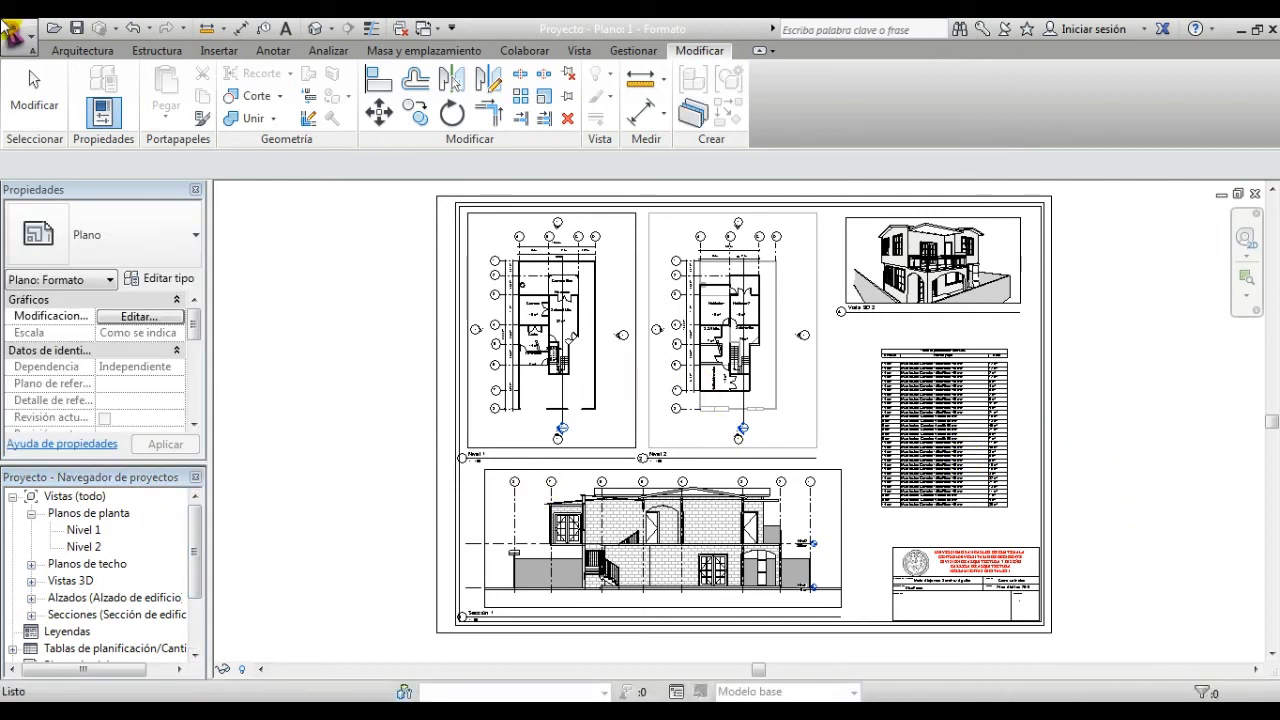
Step: Start printing the current sheet and choose KONICA MINOLTA 211 as the printer
click(14, 38)
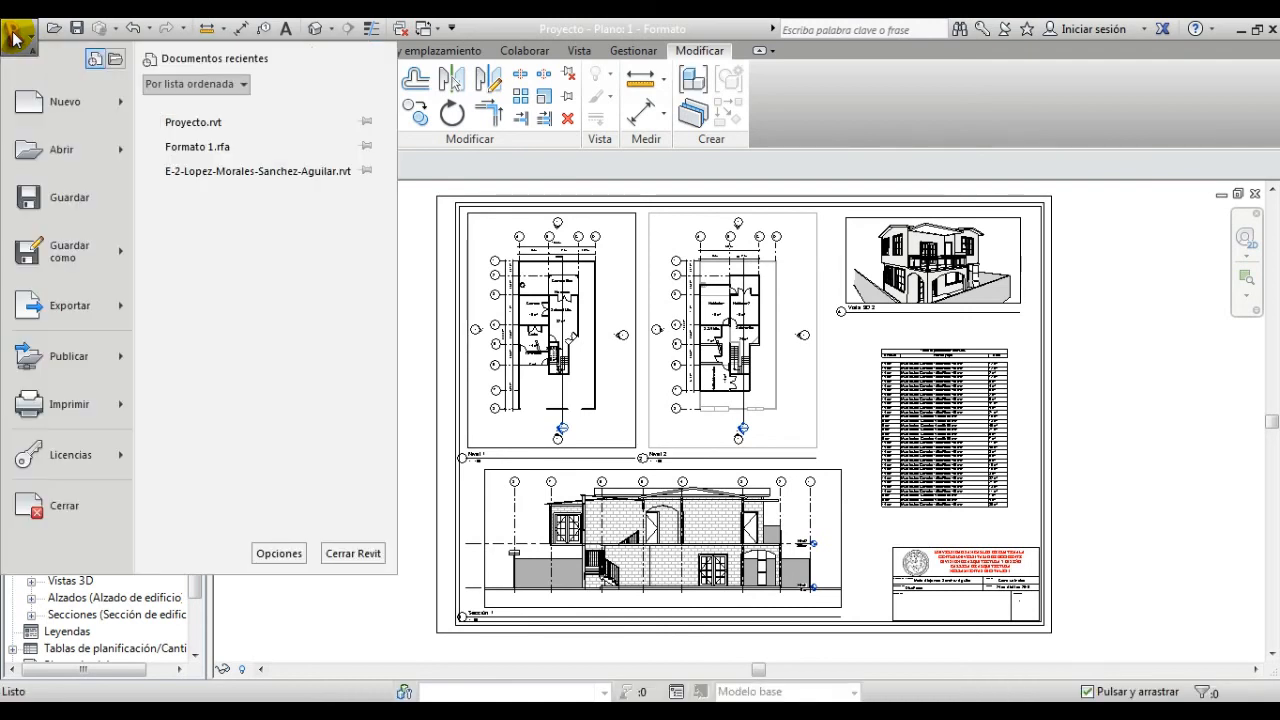
mouse_move(72, 405)
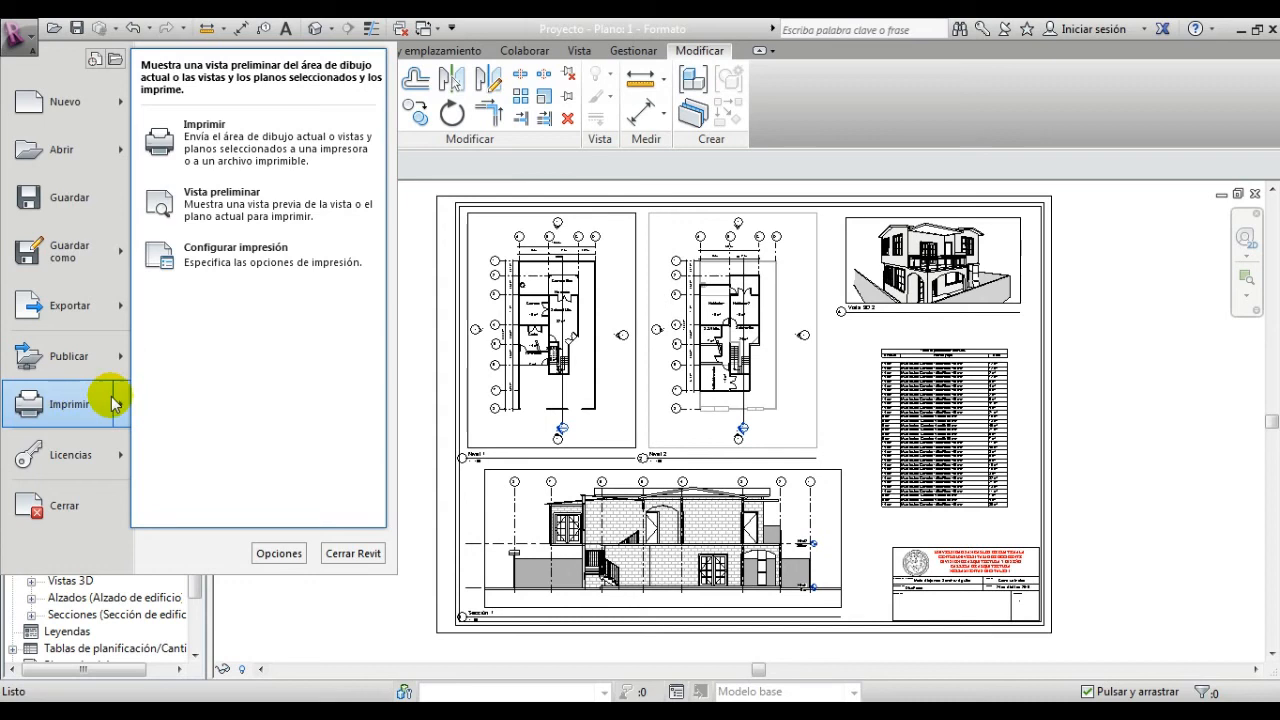
click(250, 152)
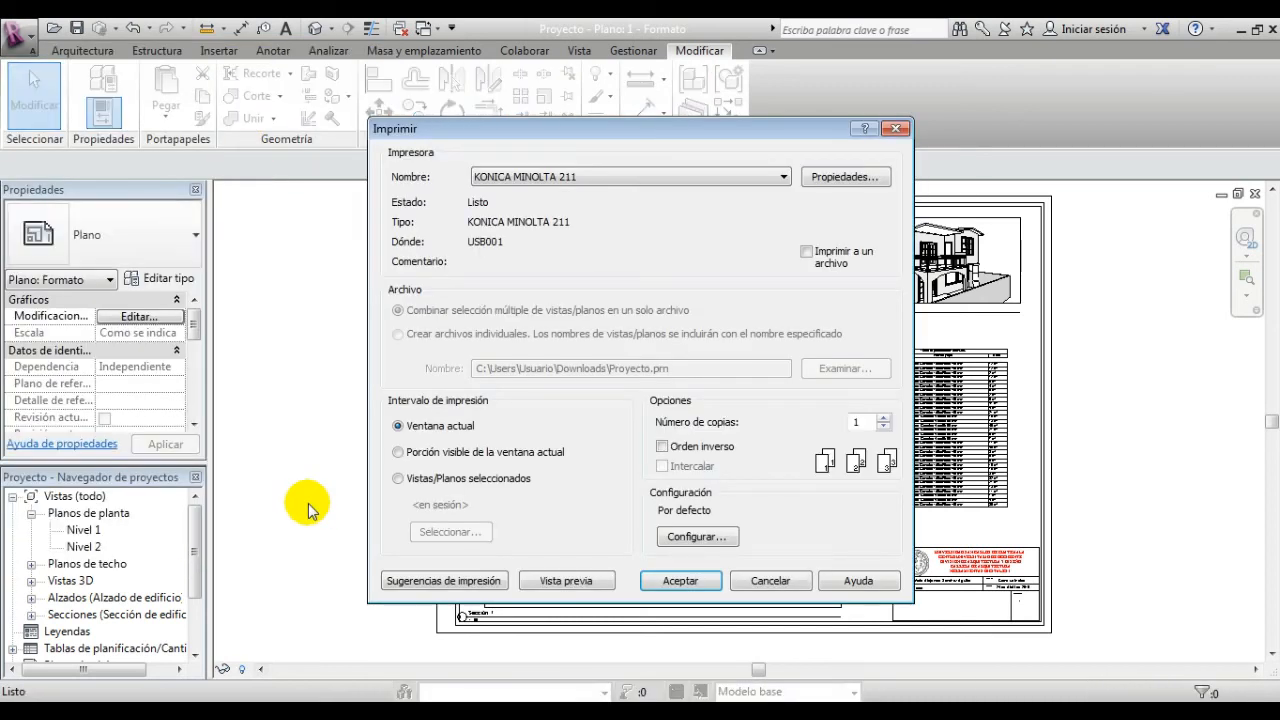
click(699, 178)
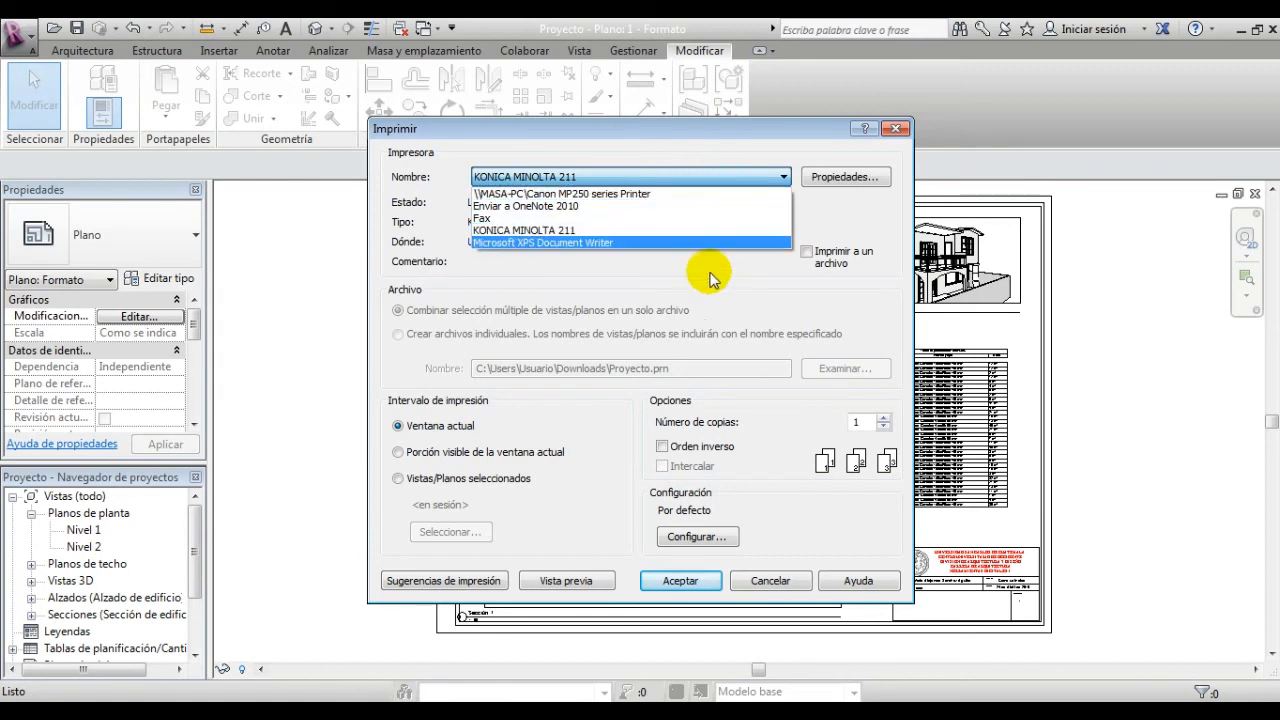
click(600, 230)
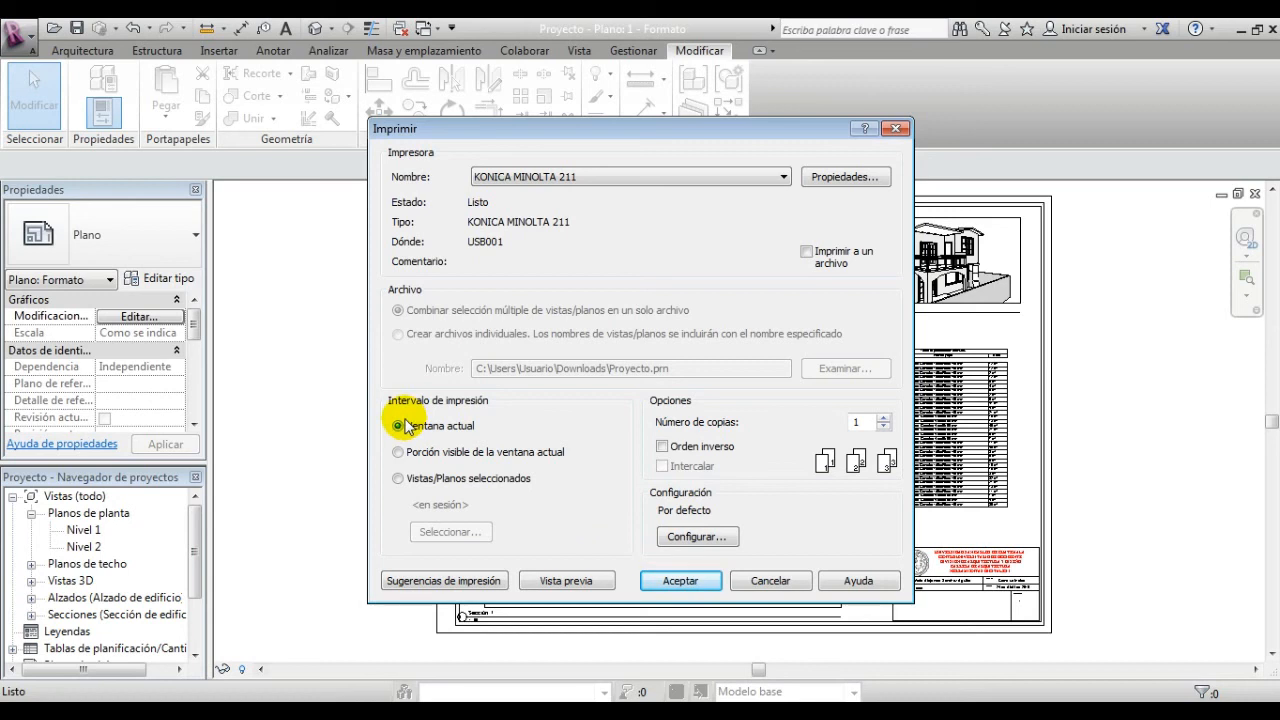
Step: Preview the printed sheet, inspect its drawings and title block up close, and close the preview
click(566, 581)
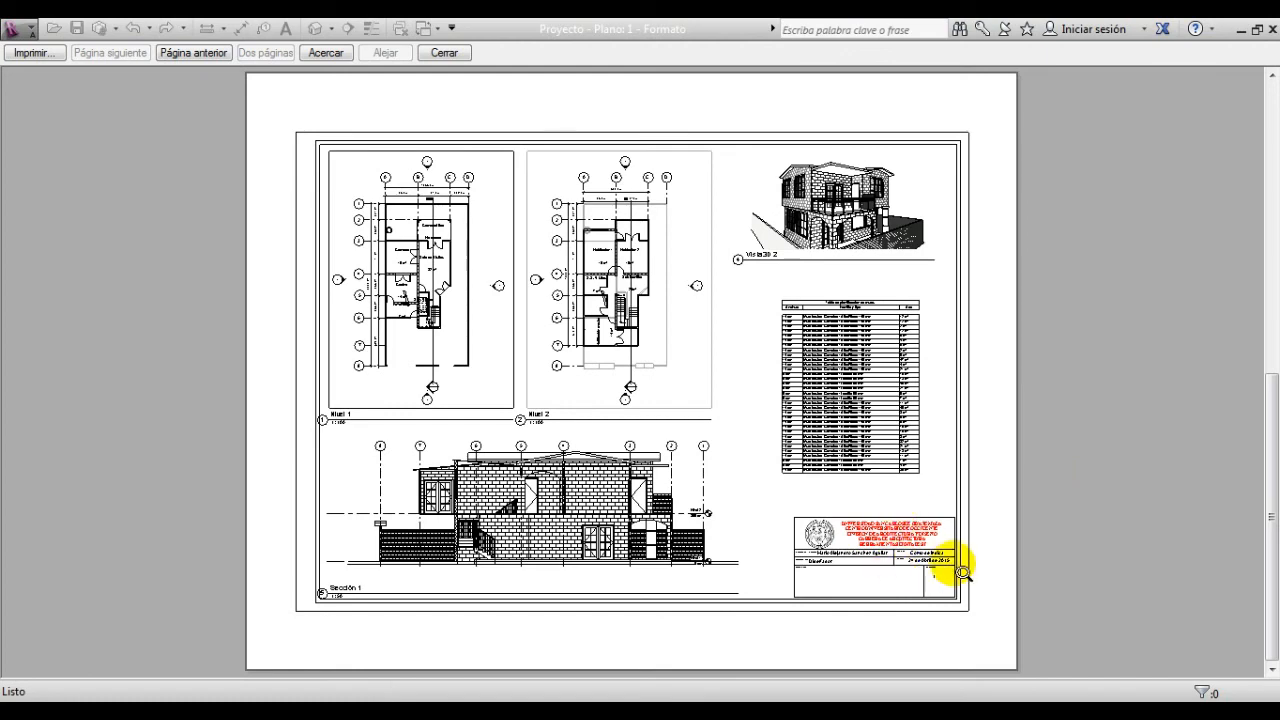
click(952, 538)
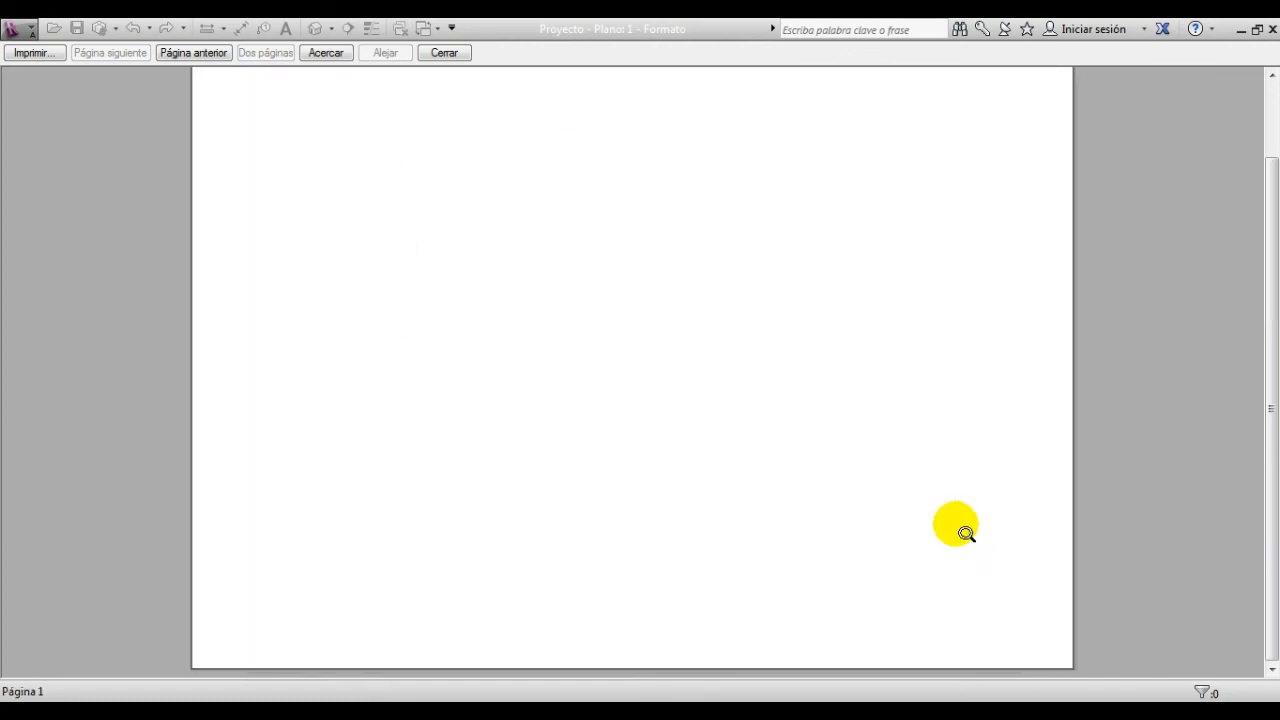
click(1004, 579)
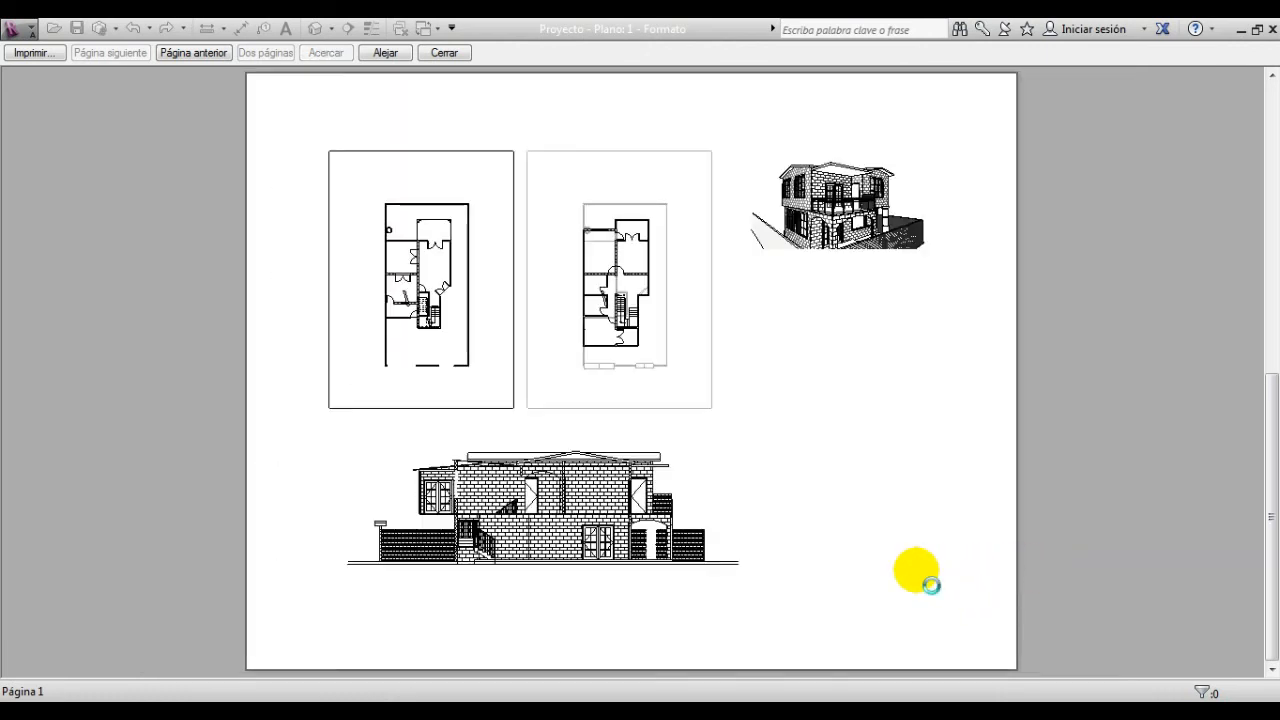
click(918, 572)
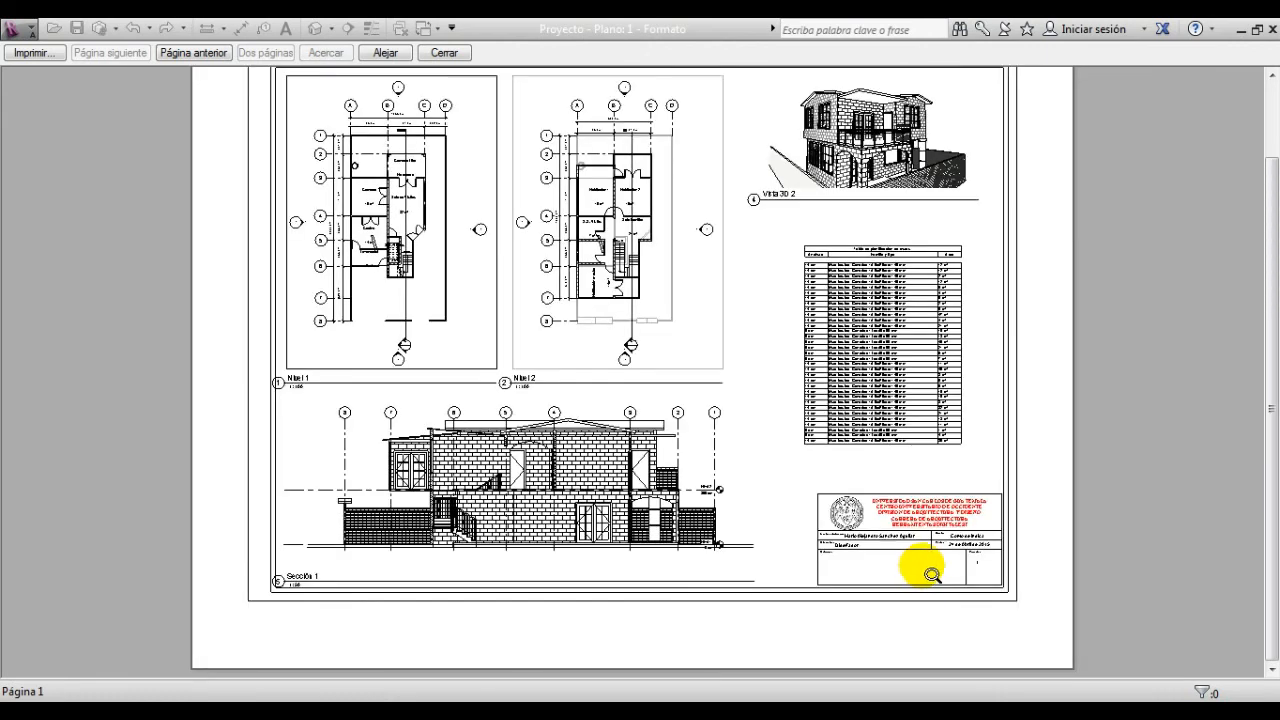
click(1014, 550)
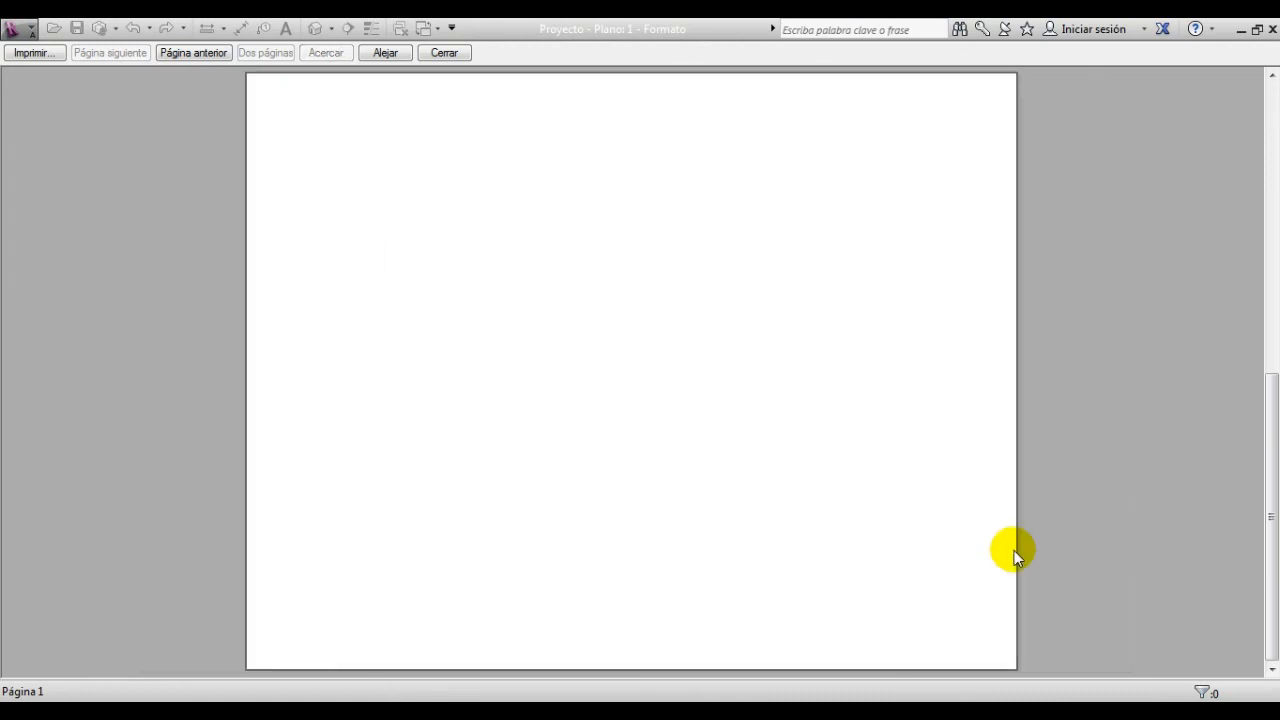
click(835, 375)
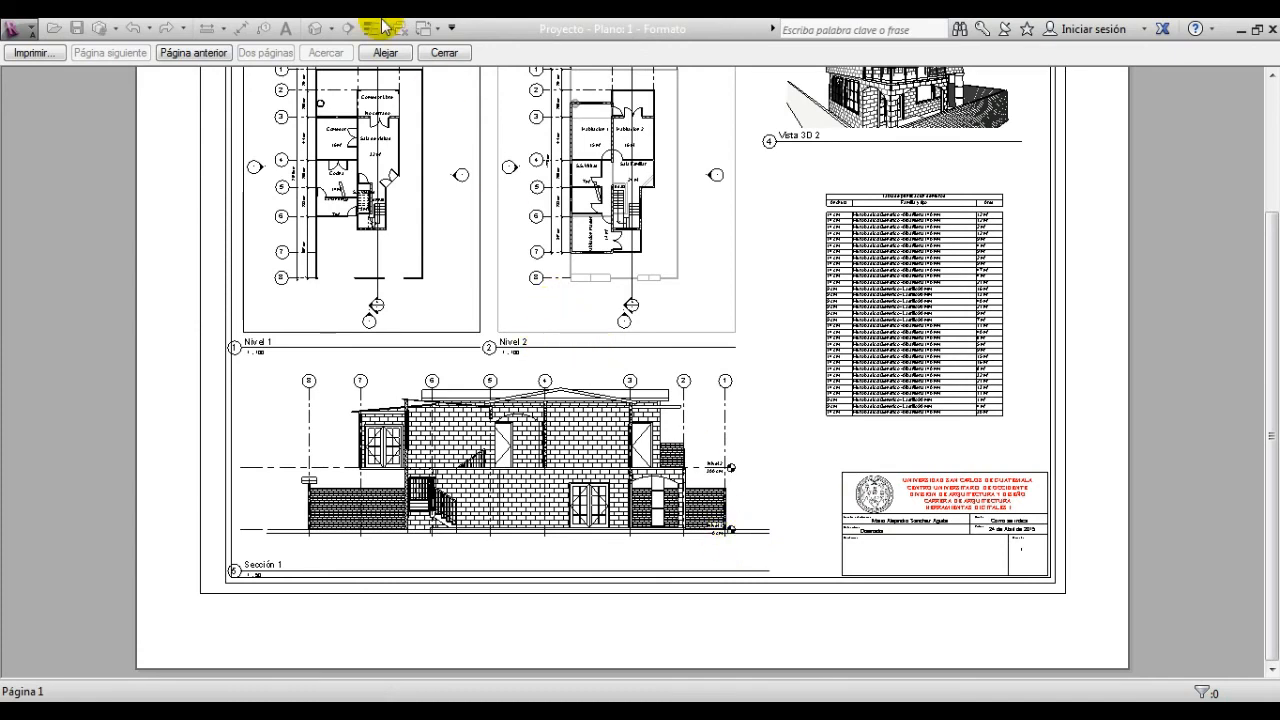
click(445, 53)
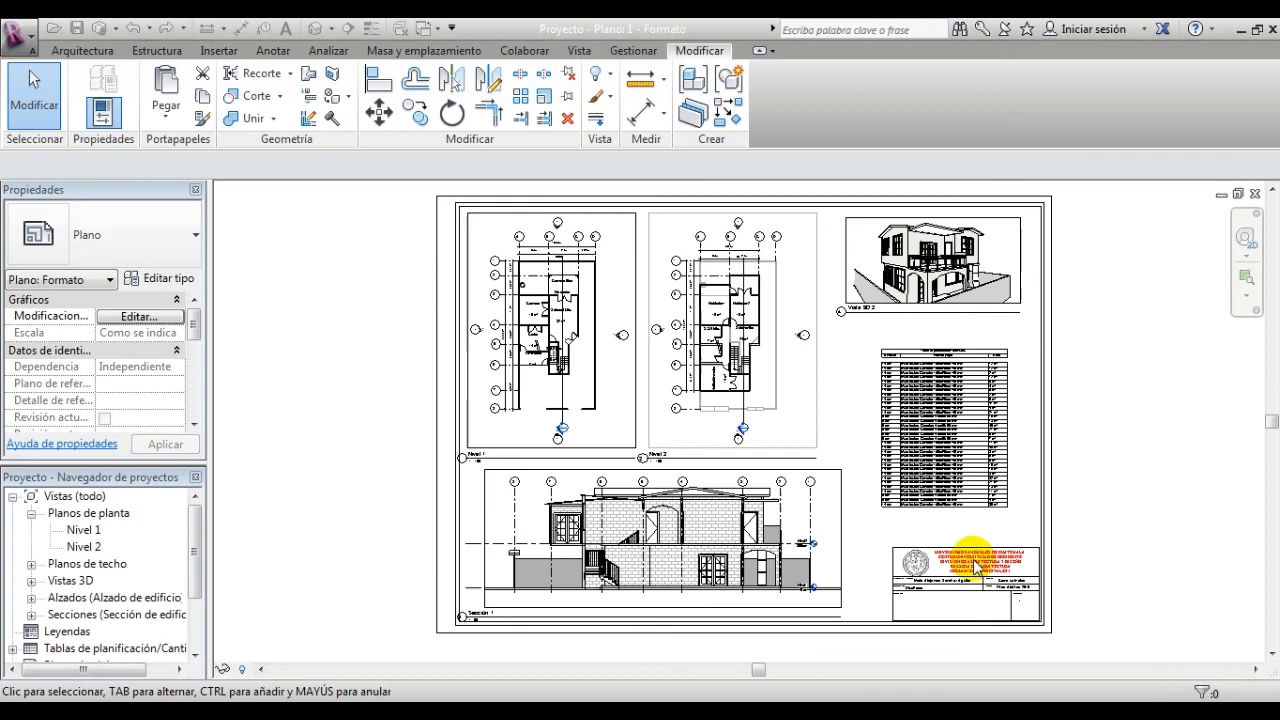
Step: Open the print setup for the current sheet and review the paper placement, zoom and orientation options, keeping Centro and Horizontal
click(15, 39)
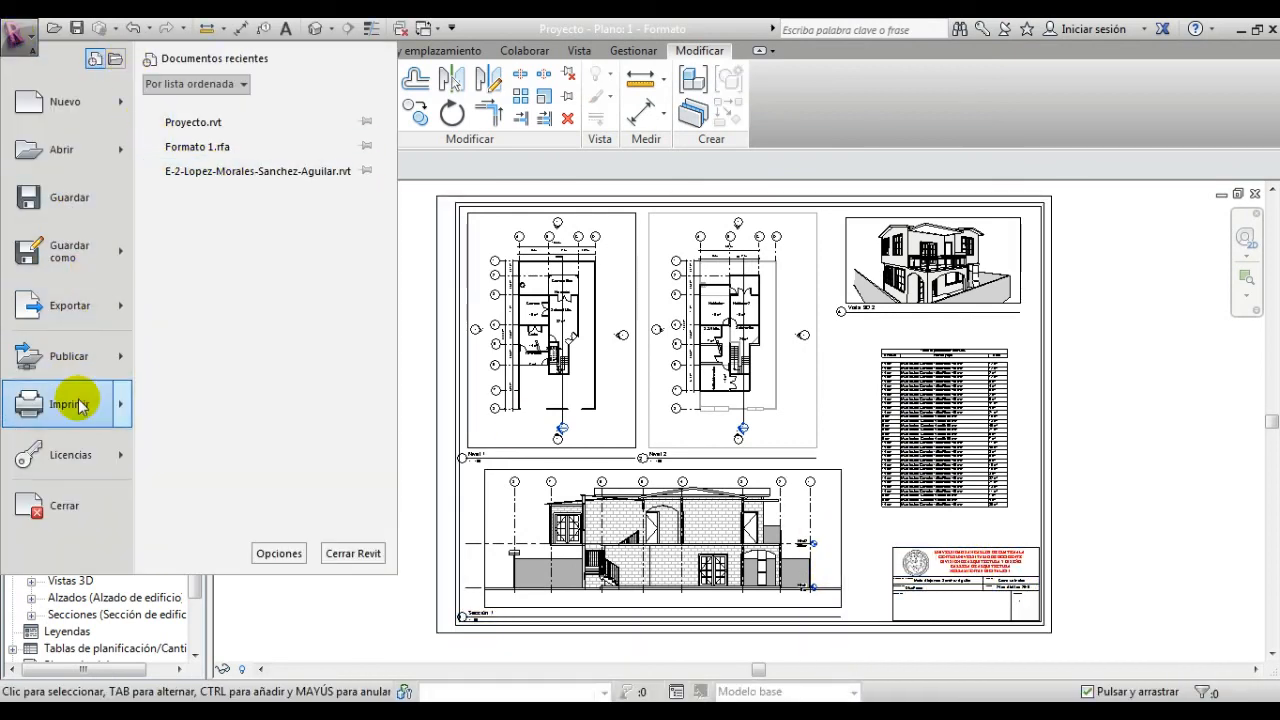
mouse_move(86, 410)
click(246, 132)
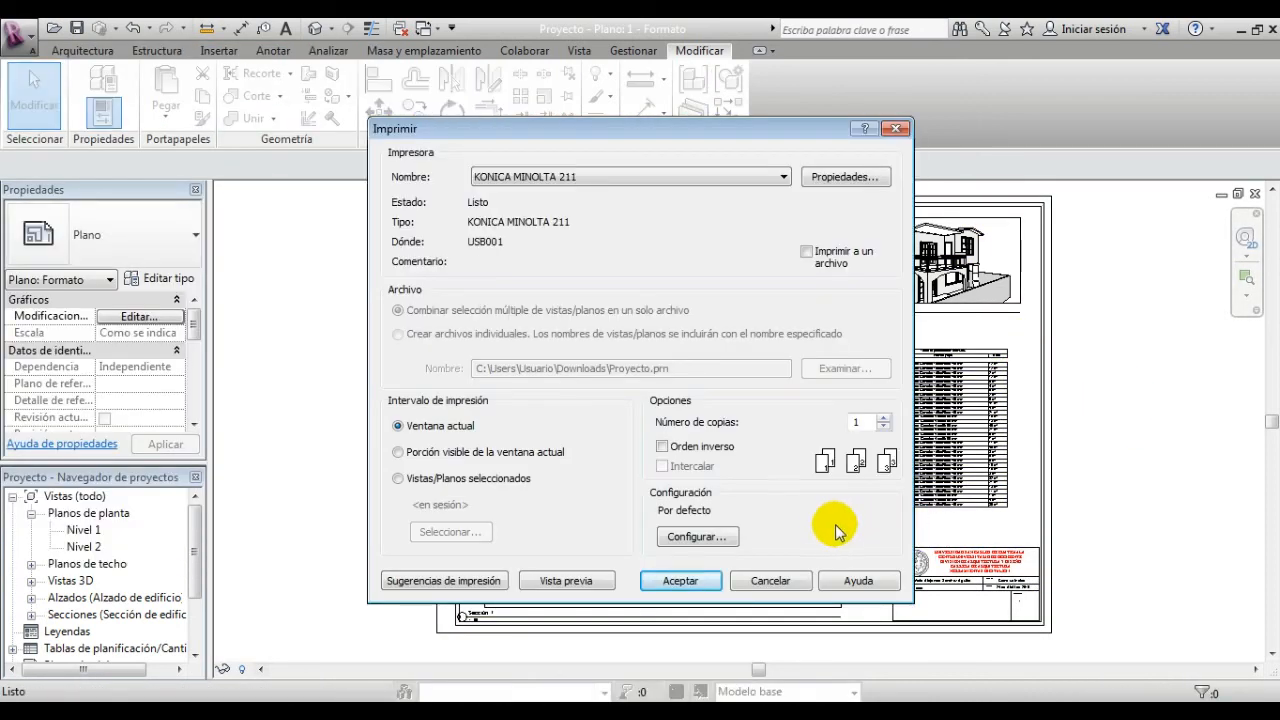
click(724, 540)
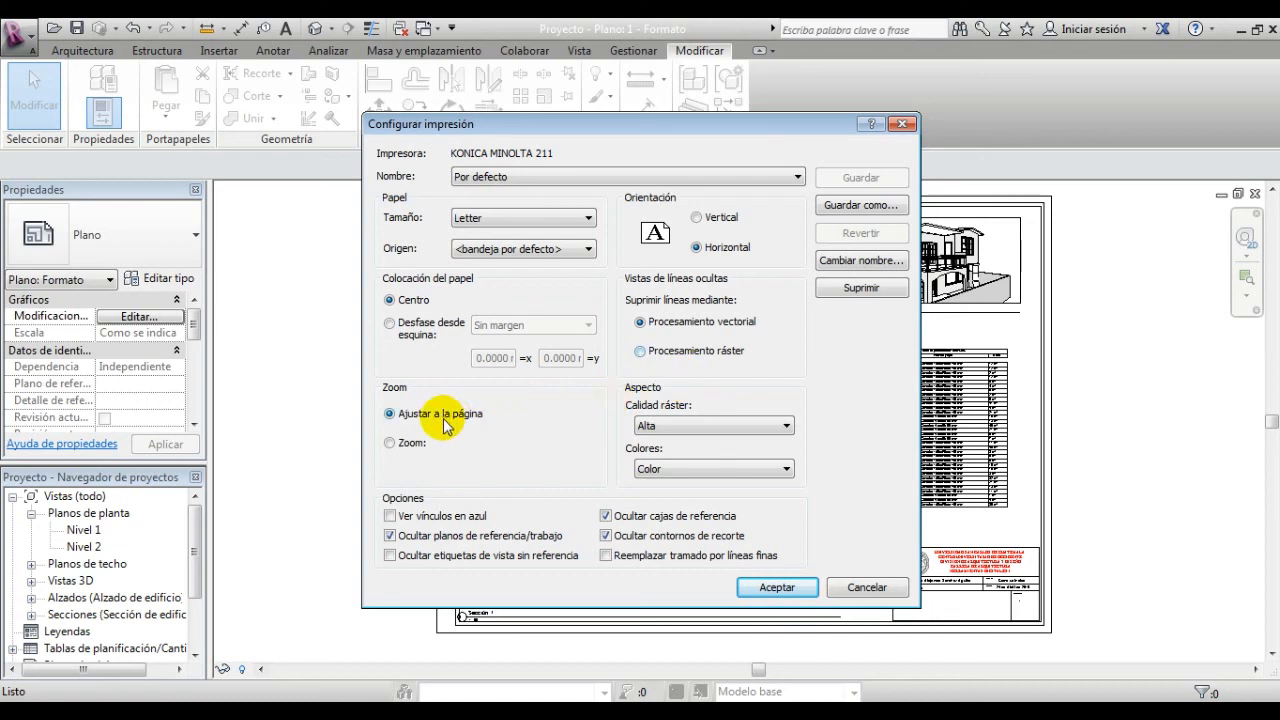
click(390, 323)
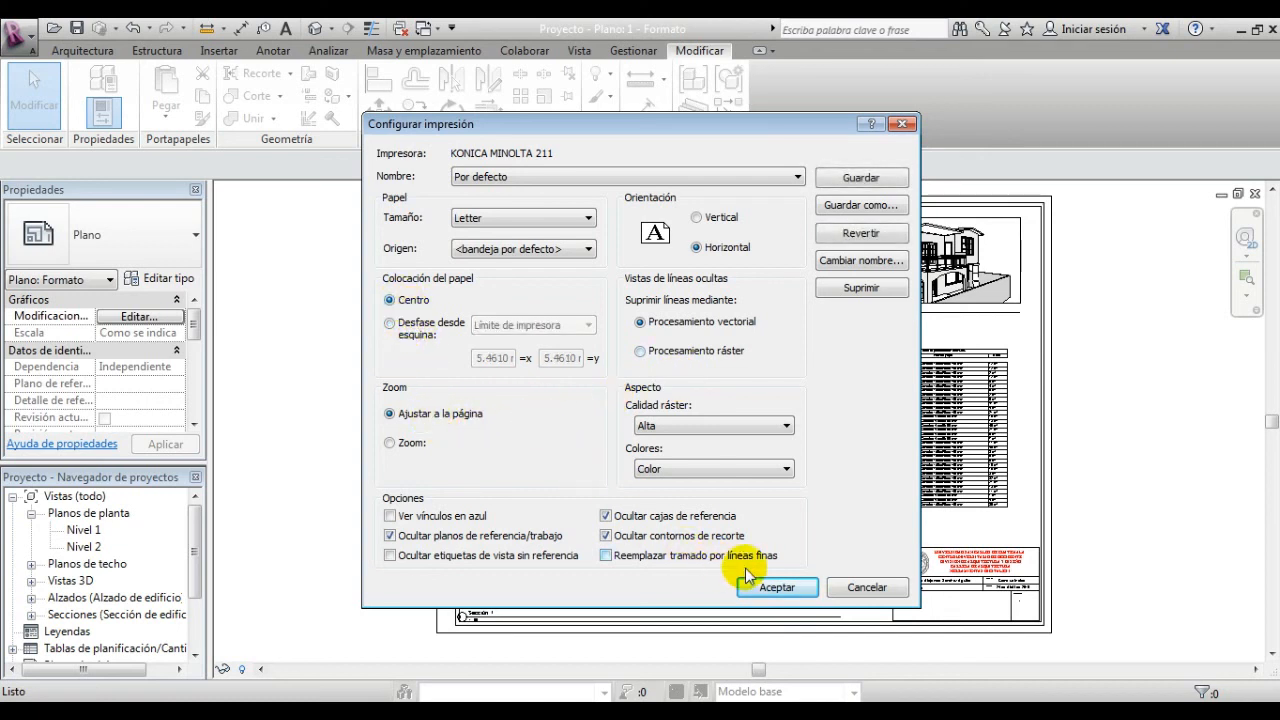
click(705, 246)
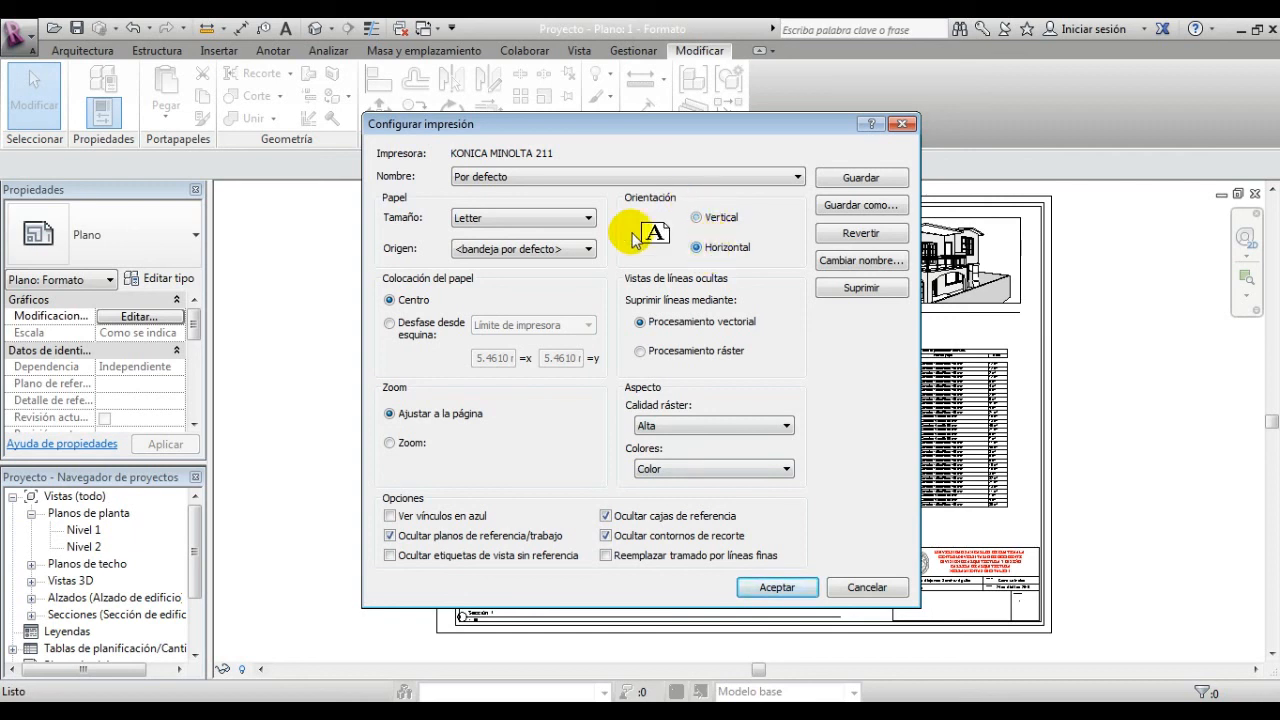
Step: Look through the available paper sizes, then cancel the print setup and close printing without sending the sheet
click(588, 217)
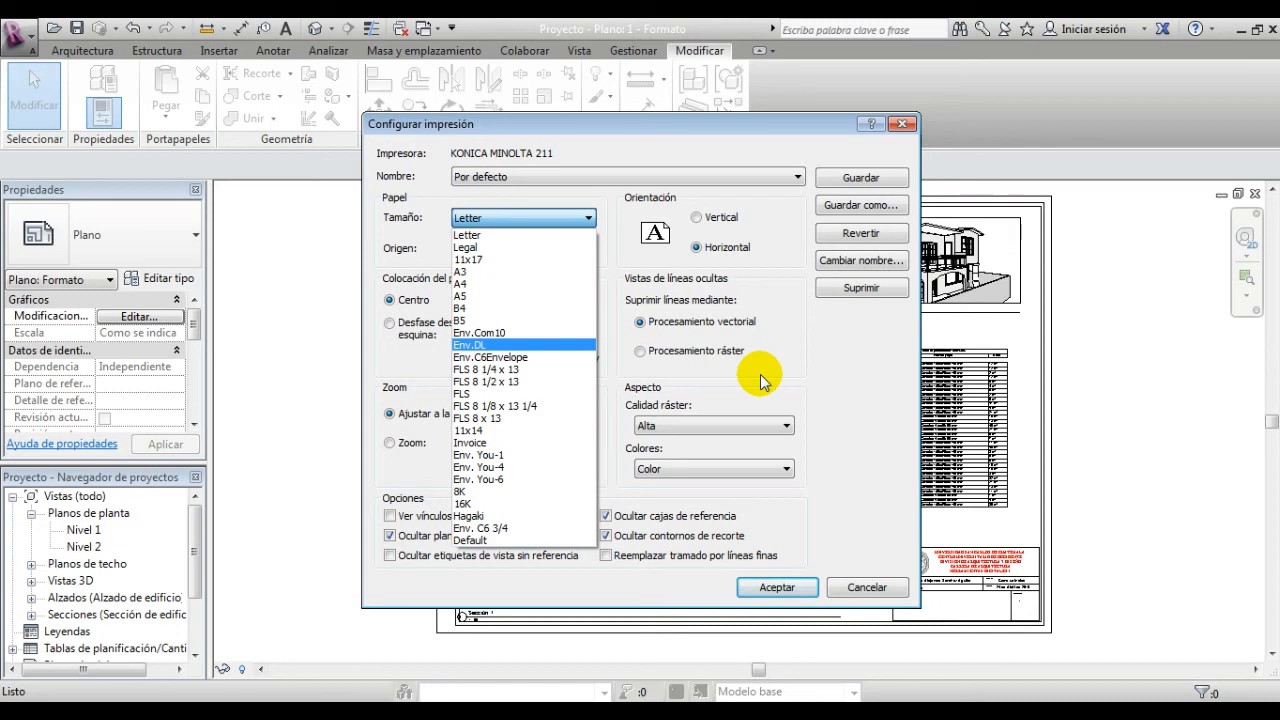
click(808, 400)
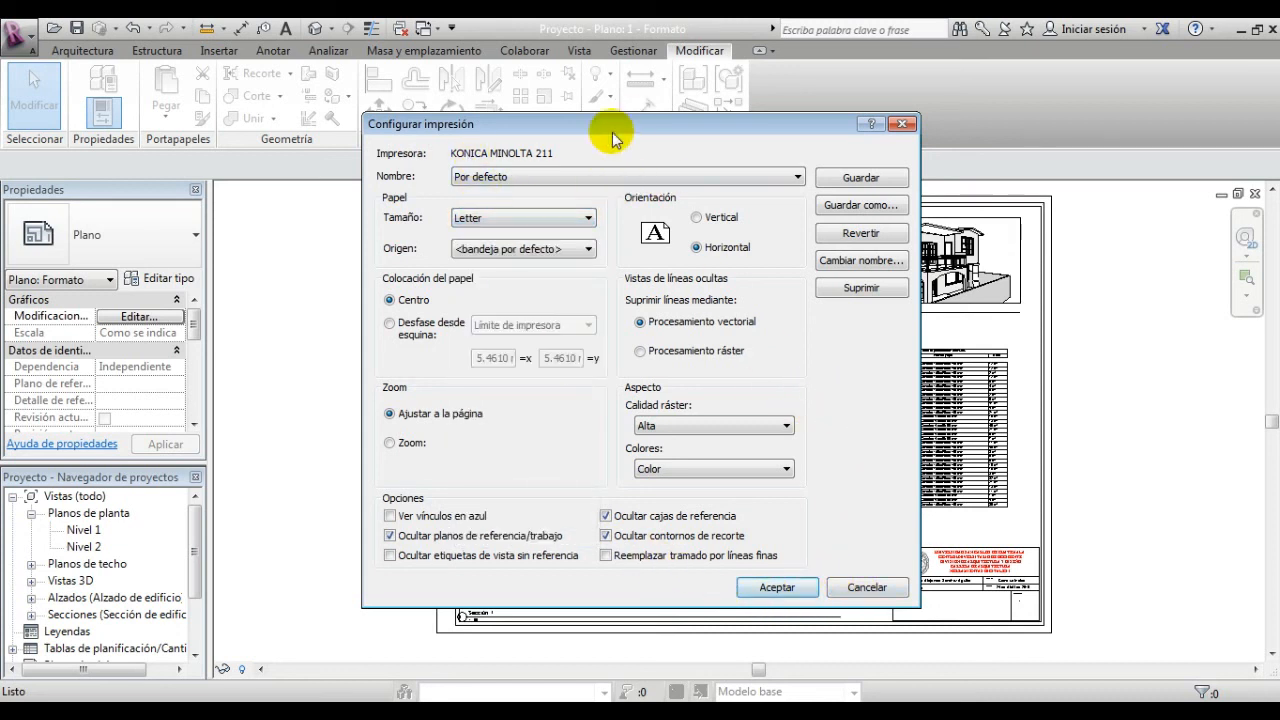
click(866, 590)
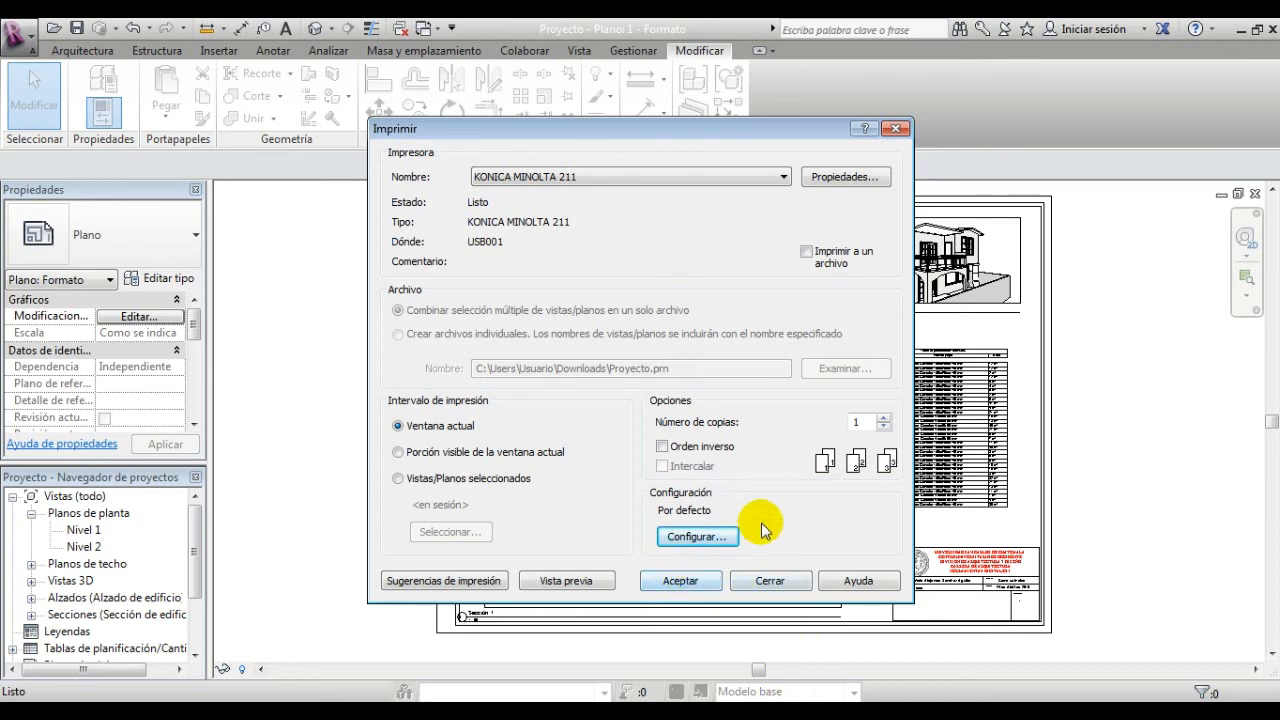
click(771, 581)
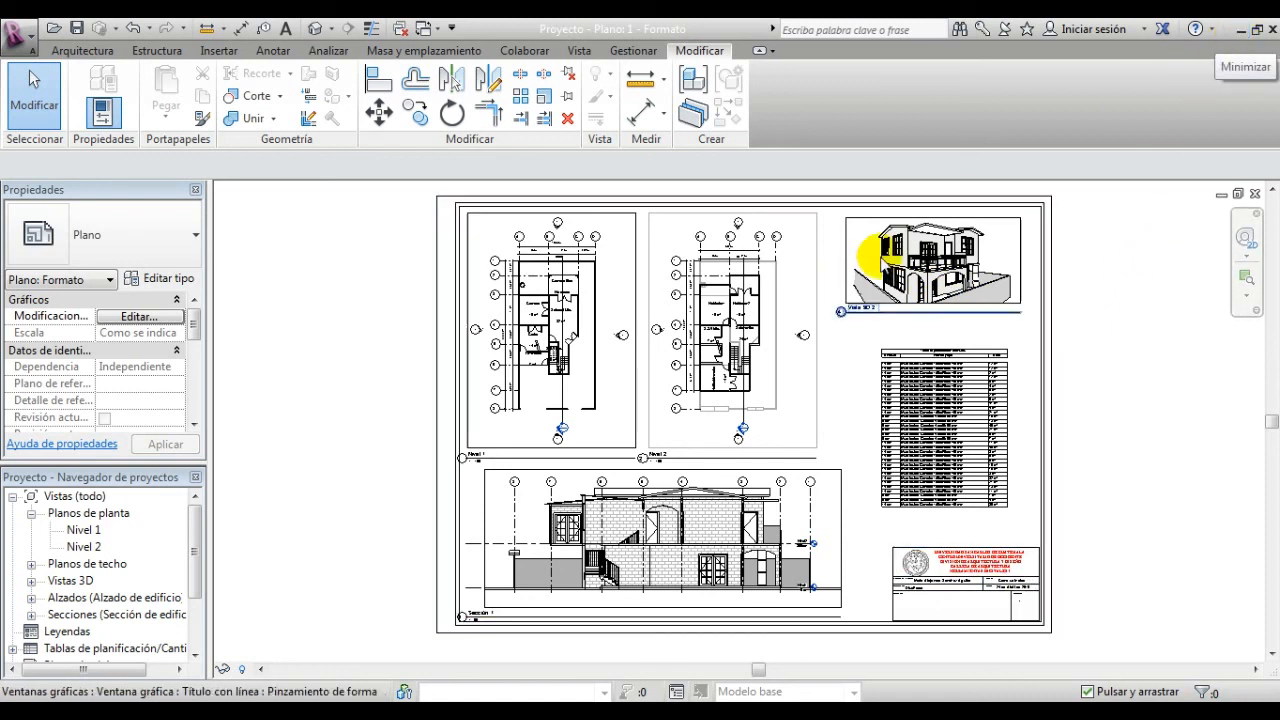
Step: Create a new sheet using the Formato A-1 title block
click(192, 558)
drag(192, 558, 194, 594)
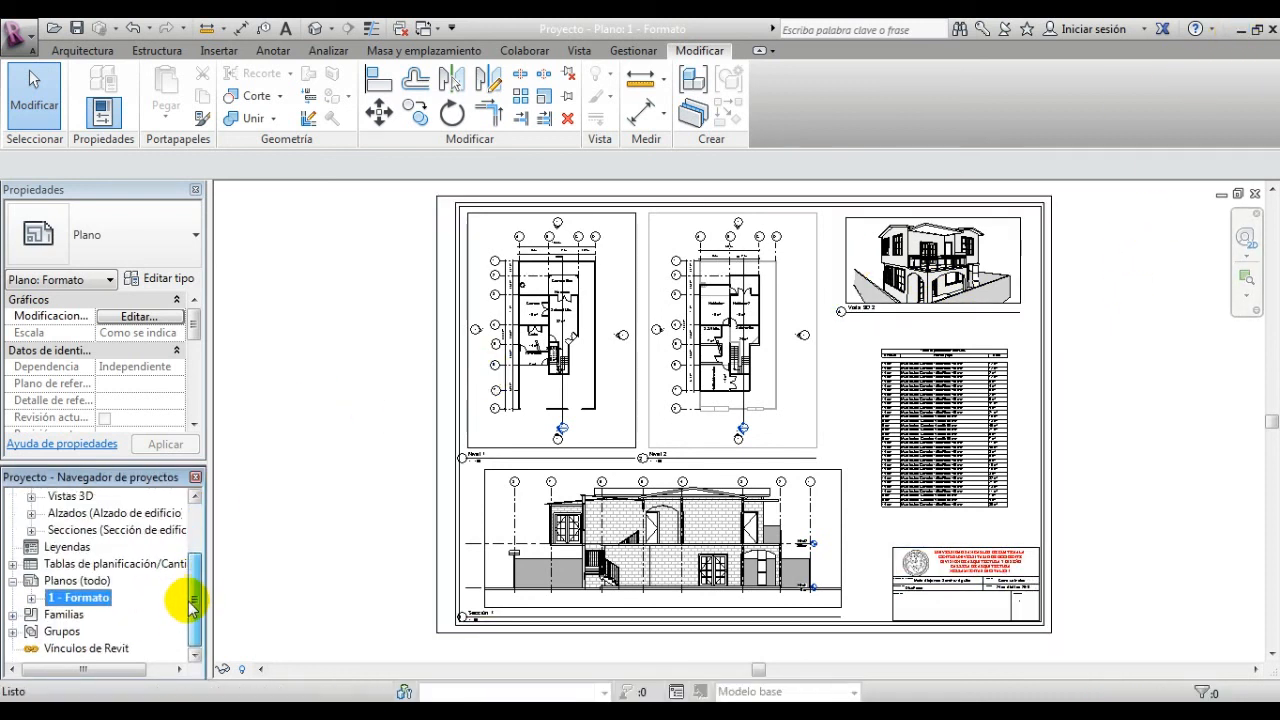
click(75, 582)
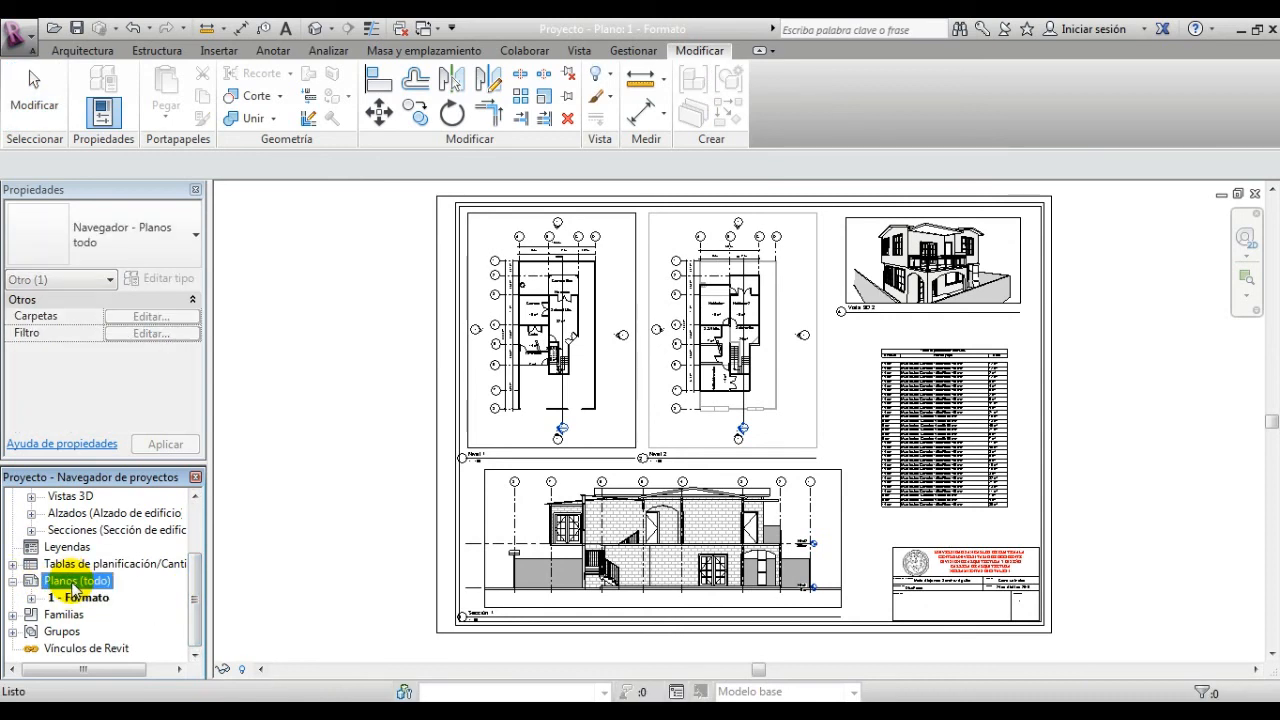
click(634, 51)
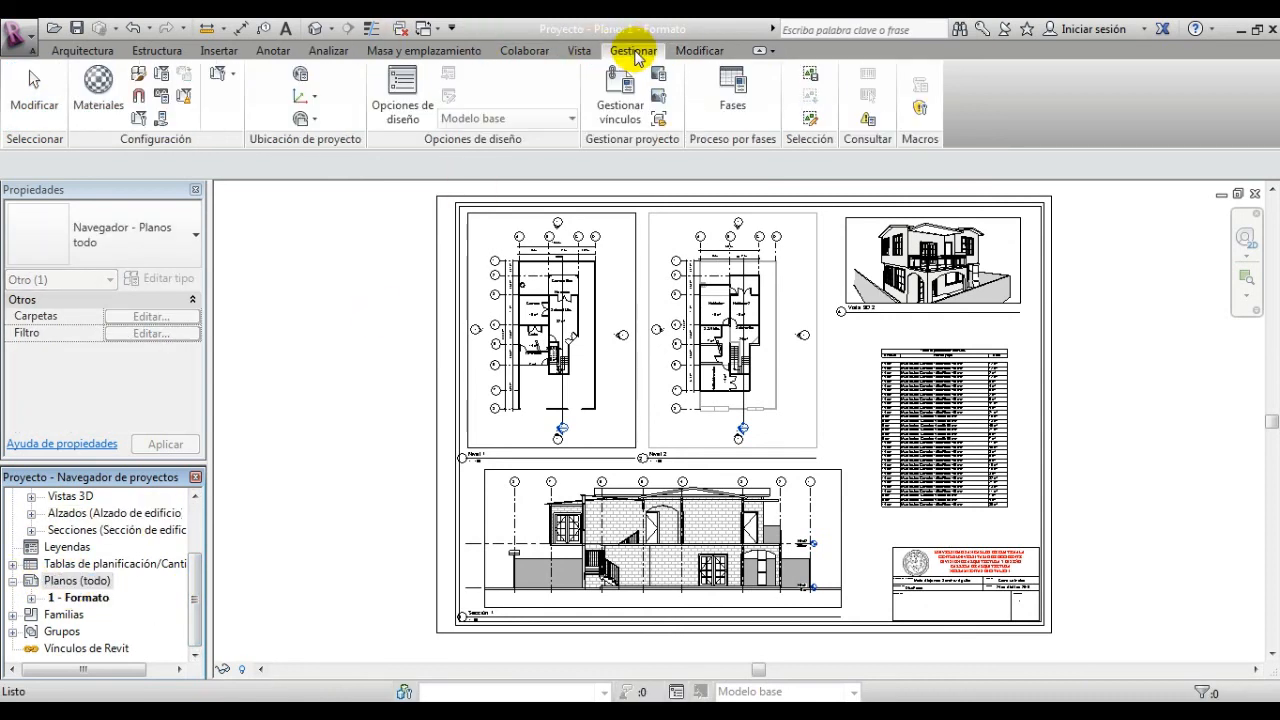
click(580, 50)
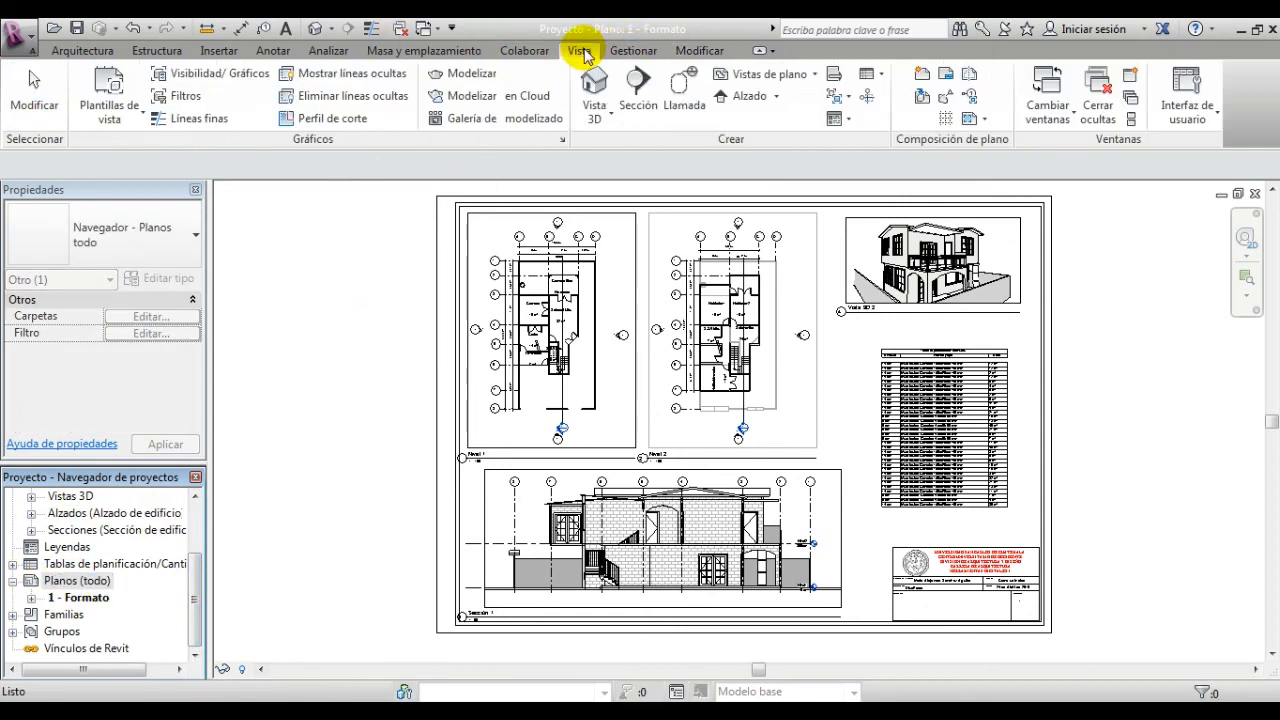
click(942, 90)
click(485, 209)
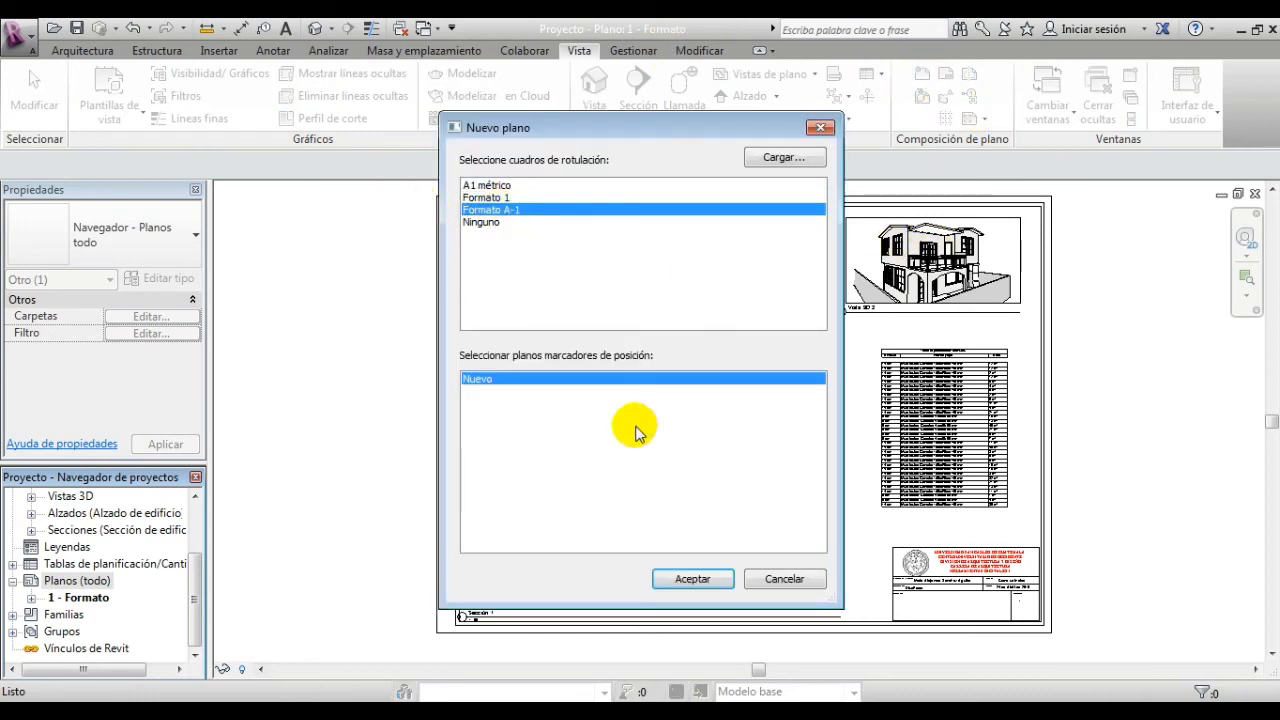
click(692, 578)
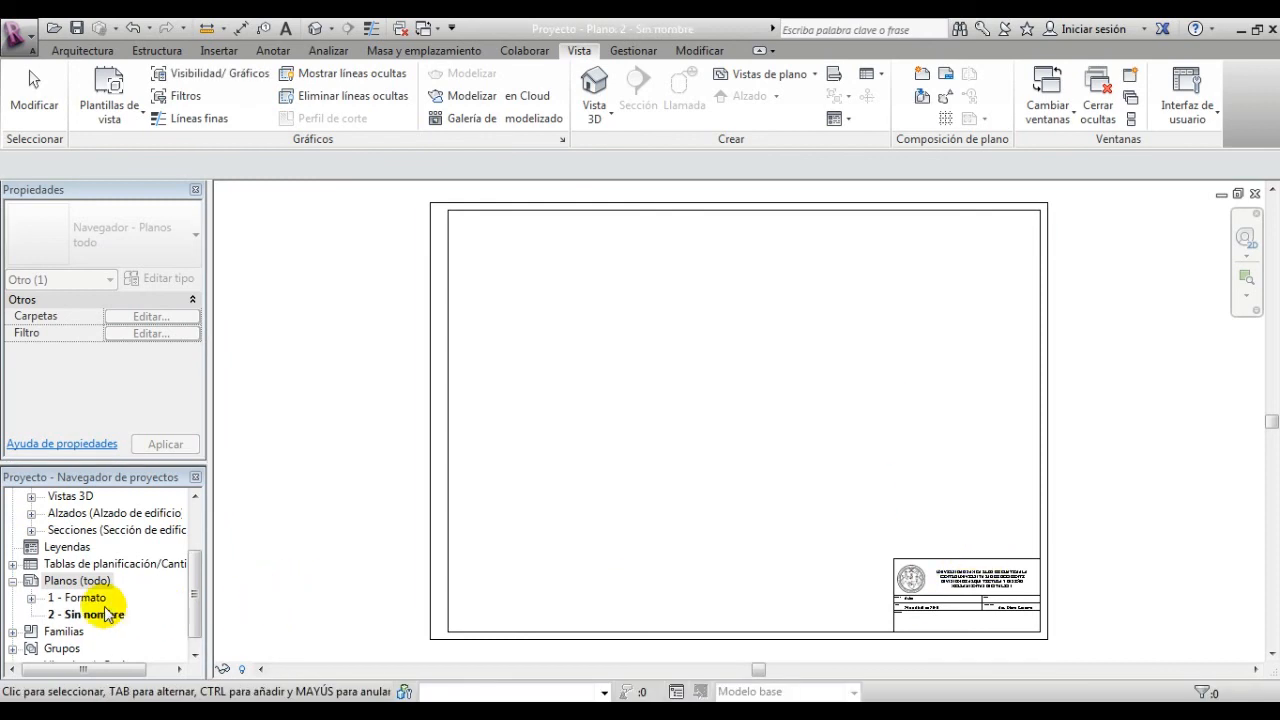
Step: Rename sheet 2 - Sin nombre to Formato, keeping 2 as its number
click(100, 614)
right_click(104, 619)
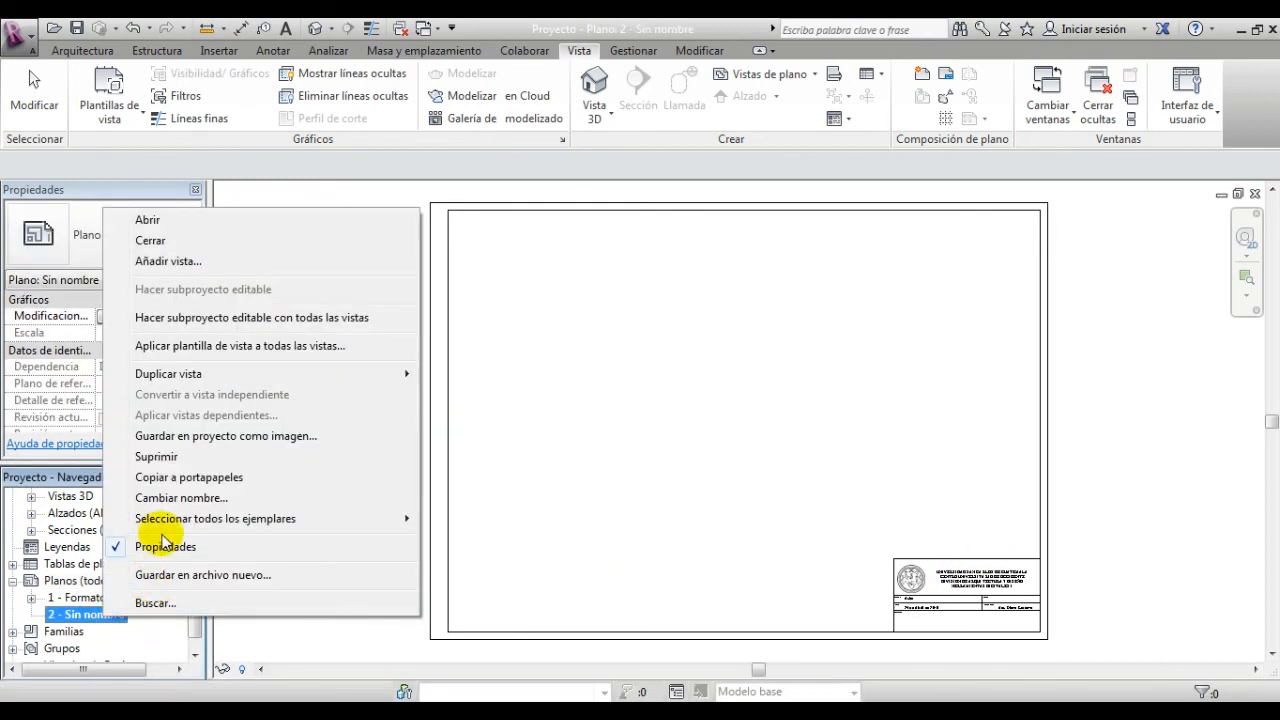
click(180, 497)
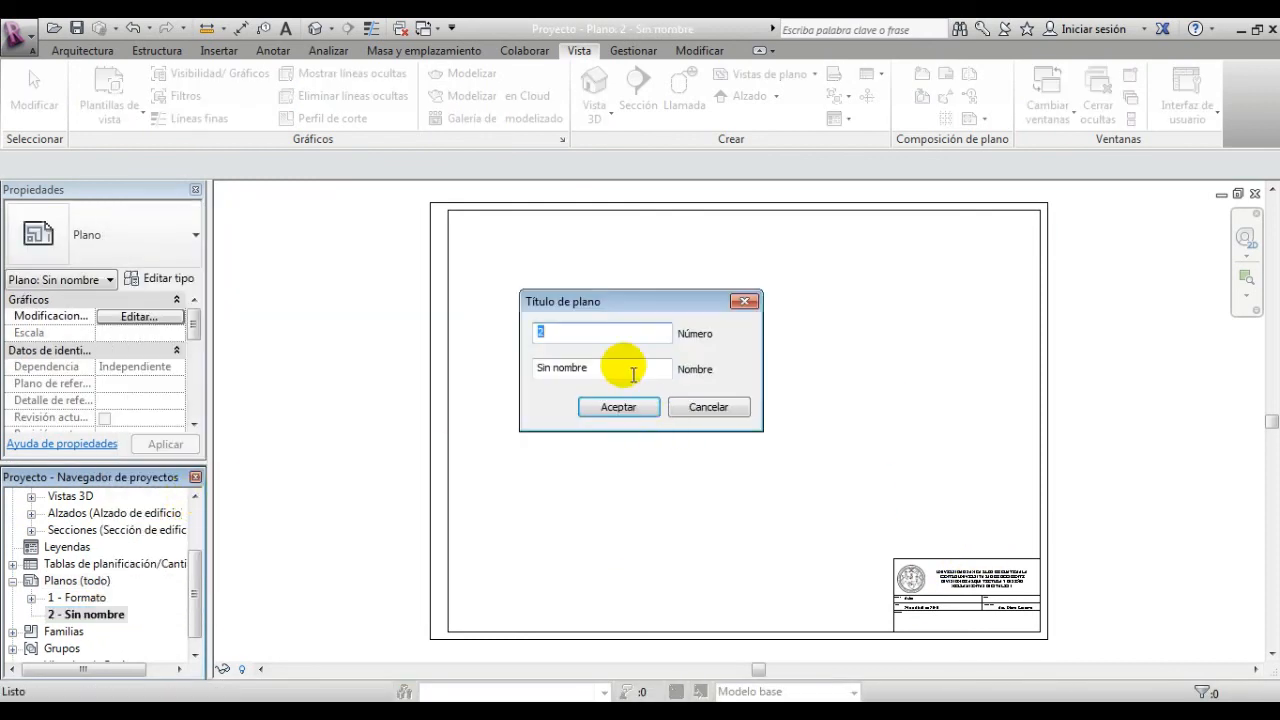
drag(625, 368, 537, 368)
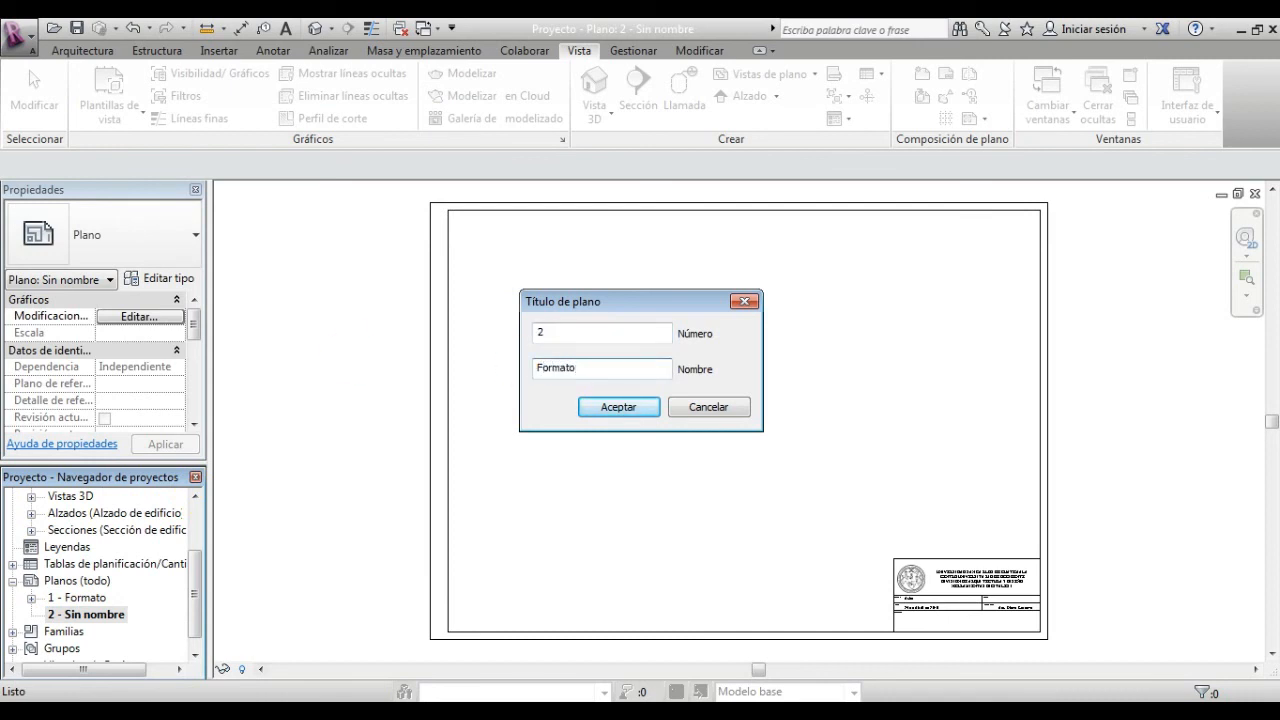
click(618, 407)
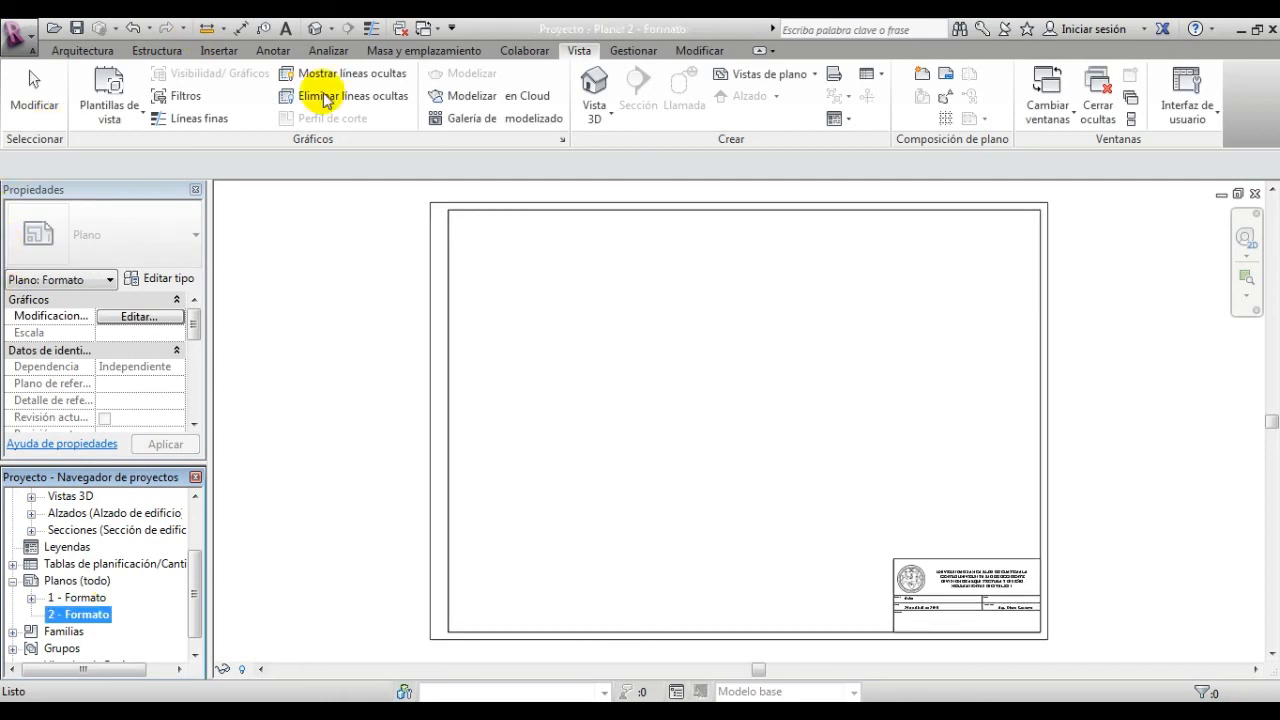
Step: Expand the 1 - Formato sheet in the project browser to list its placed views and schedule
drag(196, 580, 197, 594)
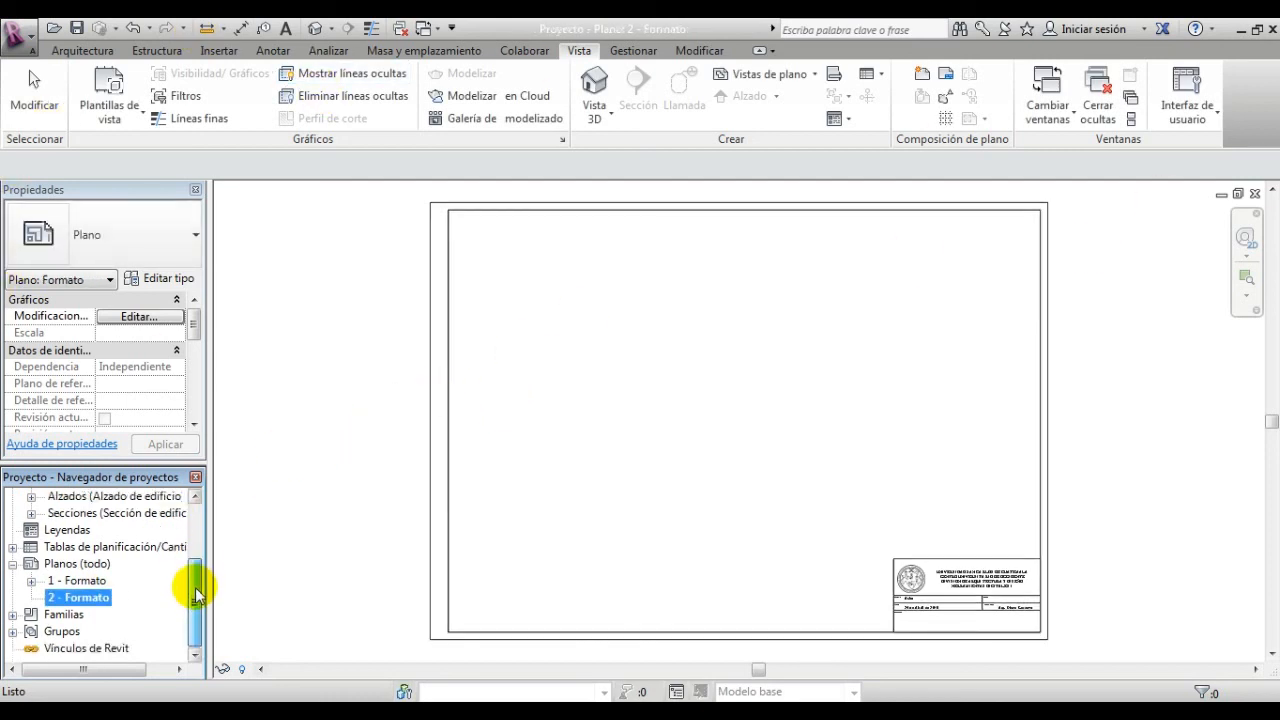
click(31, 580)
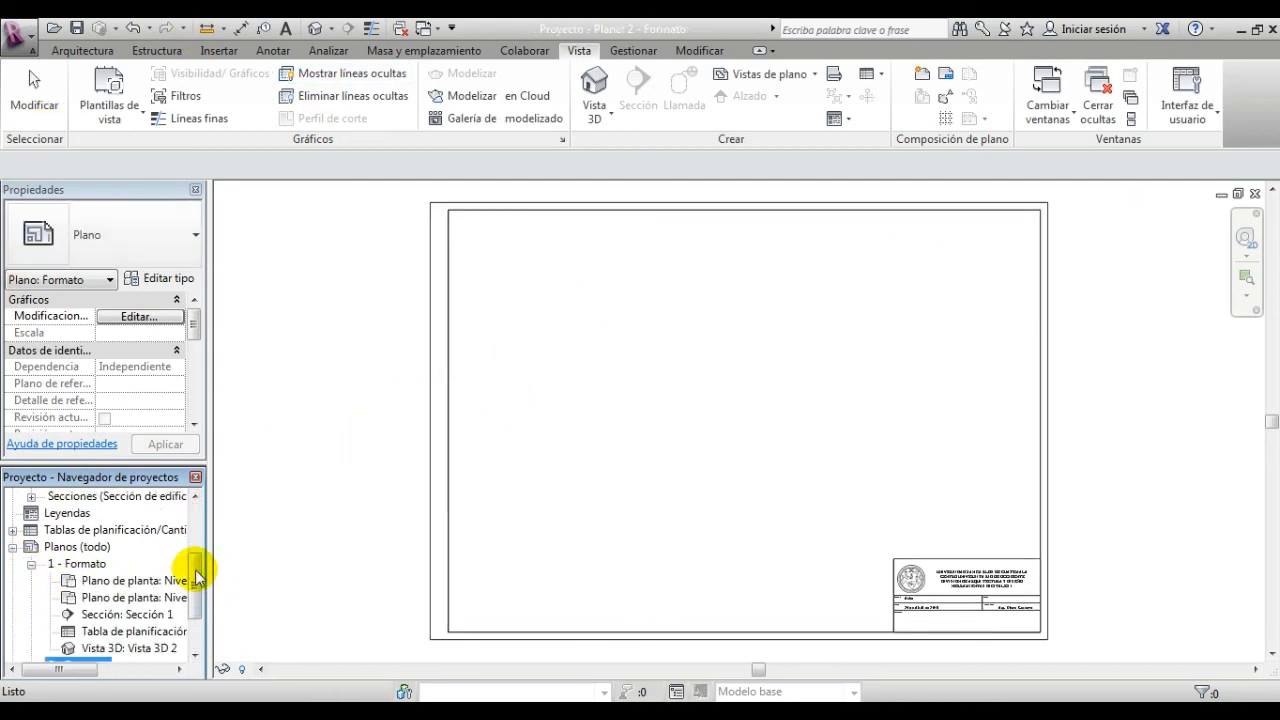